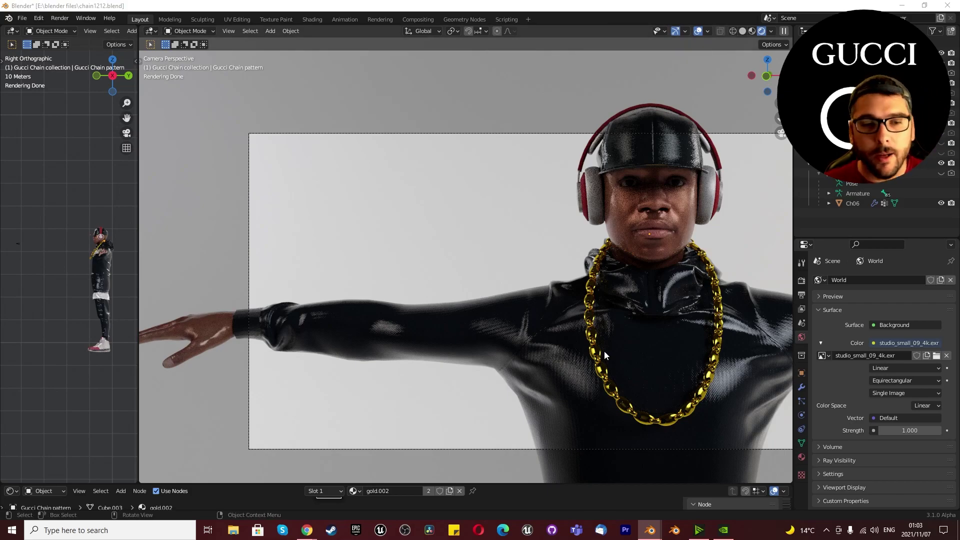
pyautogui.scroll(-2, 604, 345)
pyautogui.scroll(5, 604, 340)
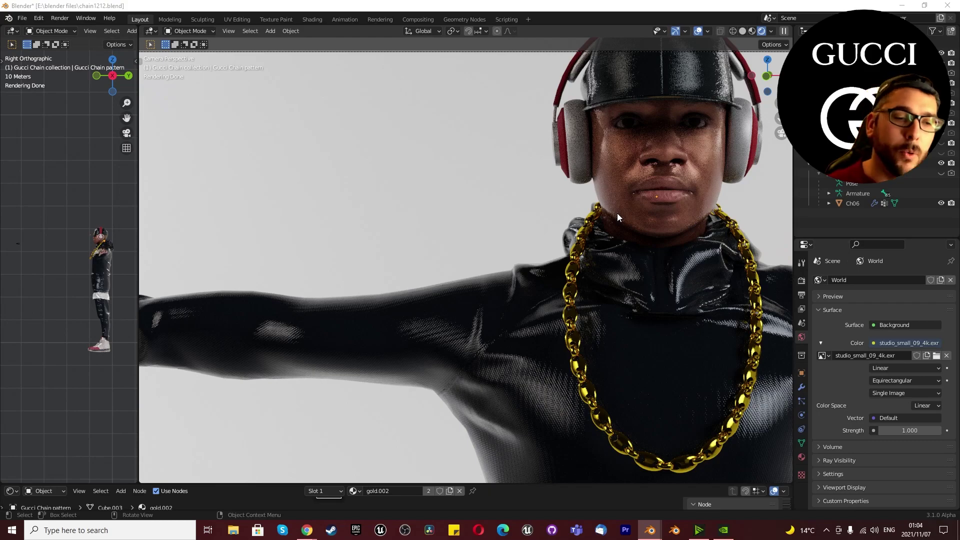
pyautogui.scroll(-2, 604, 265)
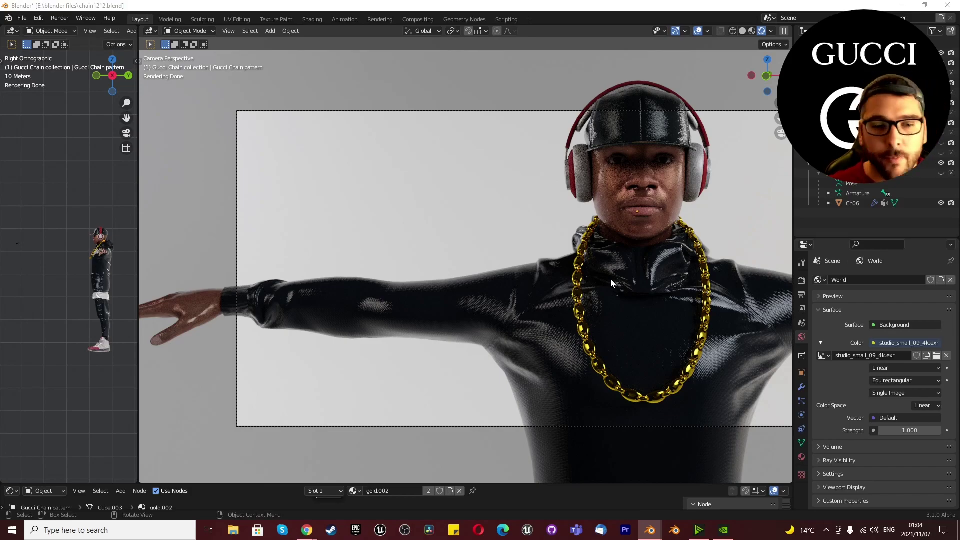
pyautogui.scroll(-3, 529, 338)
pyautogui.scroll(3, 508, 316)
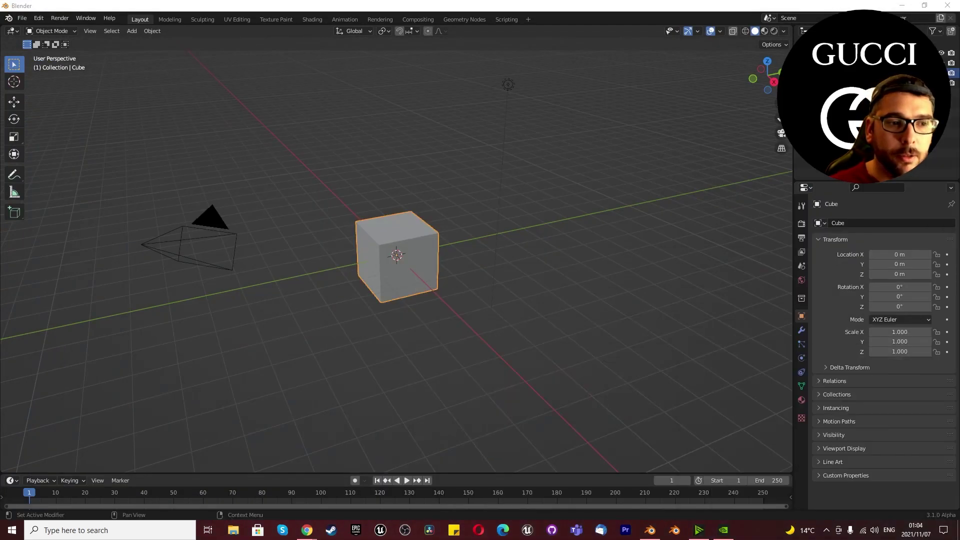
pyautogui.scroll(-5, 535, 190)
pyautogui.scroll(6, 483, 216)
pyautogui.keyDown('shift'); pyautogui.moveTo(483, 216); pyautogui.dragTo(554, 188, button='middle'); pyautogui.keyUp('shift')
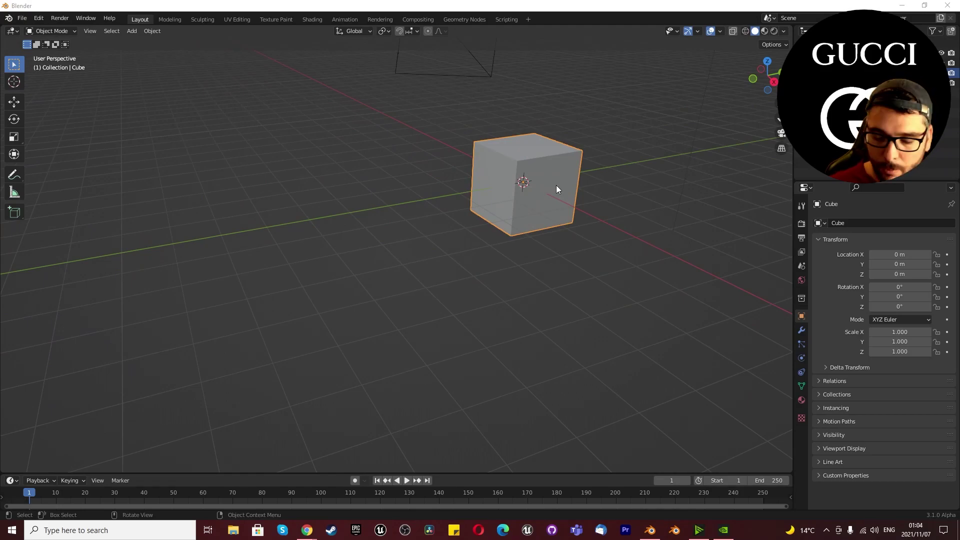
pyautogui.click(575, 296)
pyautogui.scroll(-5, 604, 316)
pyautogui.scroll(5, 616, 228)
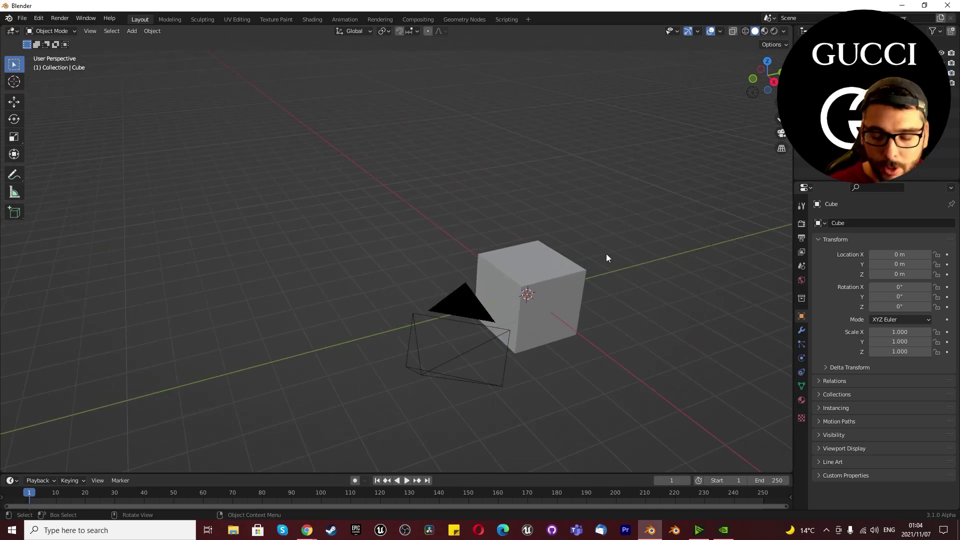
# - Add a Subdivision Surface modifier to the default cube, working from the front view
pyautogui.press('KP_1')
pyautogui.scroll(3, 445, 310)
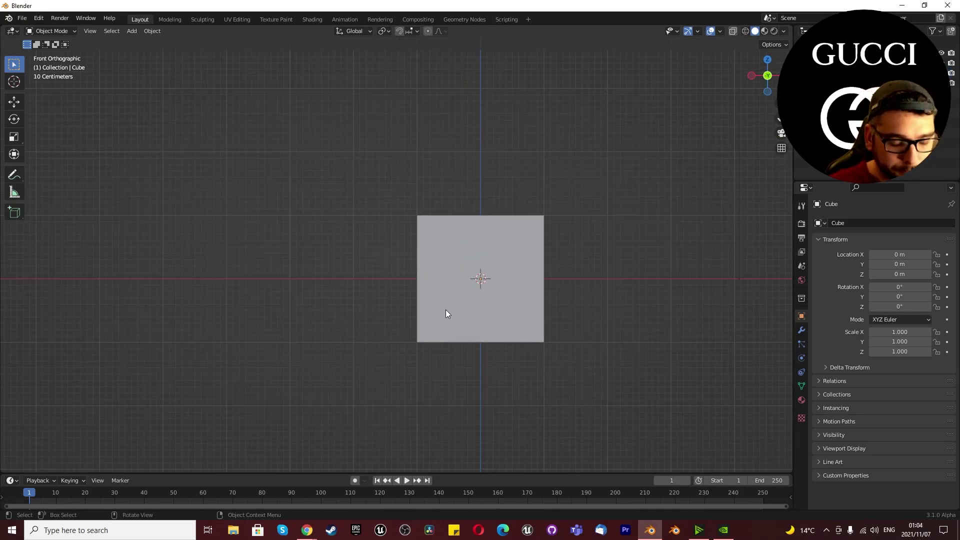
pyautogui.click(801, 330)
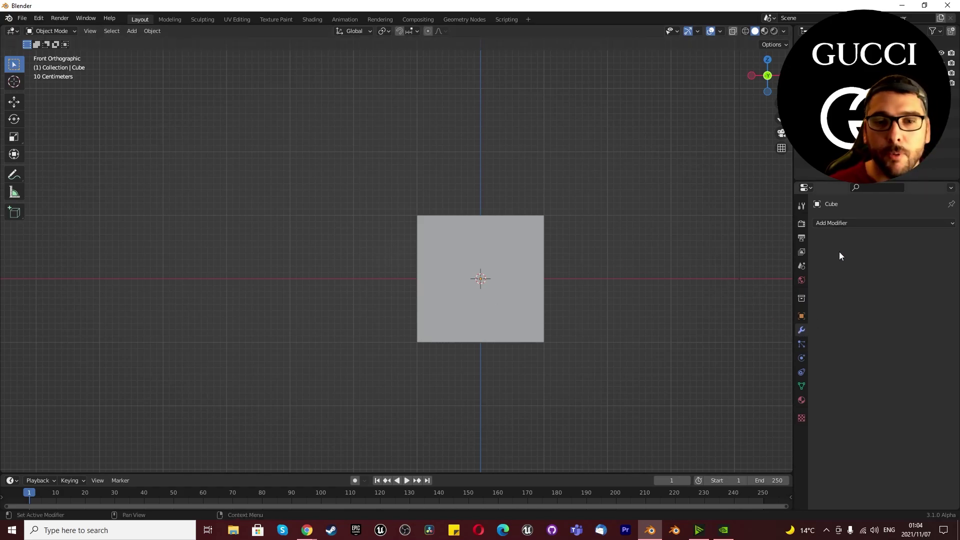
pyautogui.click(840, 224)
pyautogui.click(792, 402)
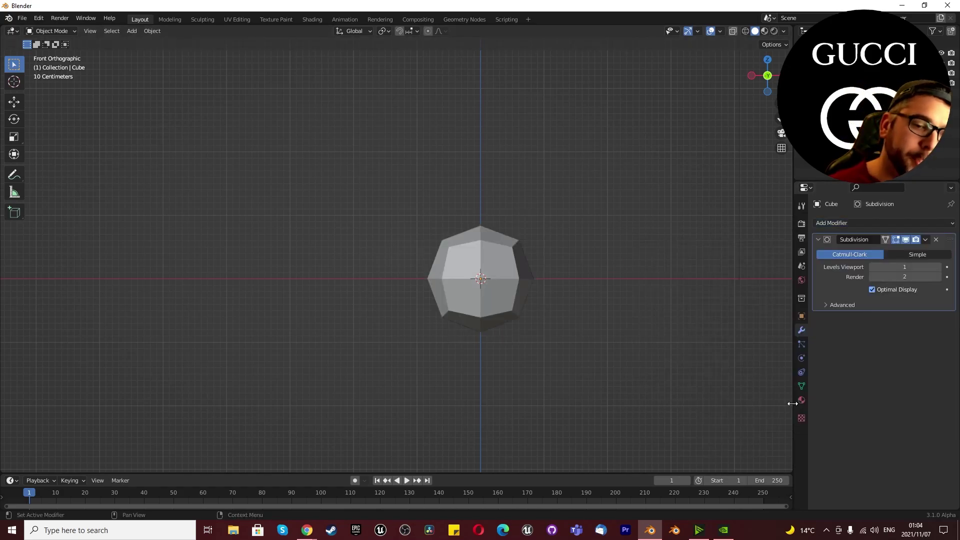
# - Set the subdivision's viewport and render levels both to 4 and apply the modifier
pyautogui.click(910, 266)
pyautogui.write('4')
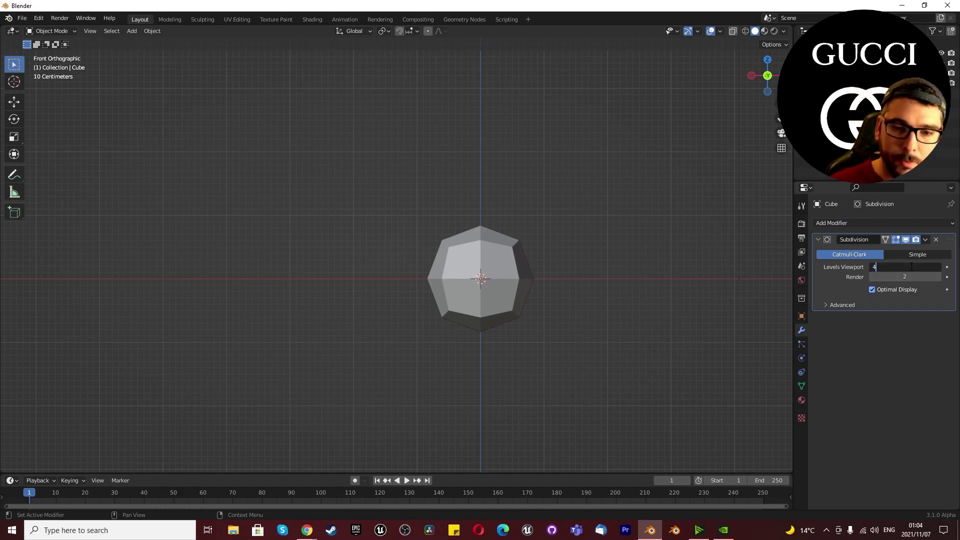
pyautogui.press('Return')
pyautogui.click(898, 276)
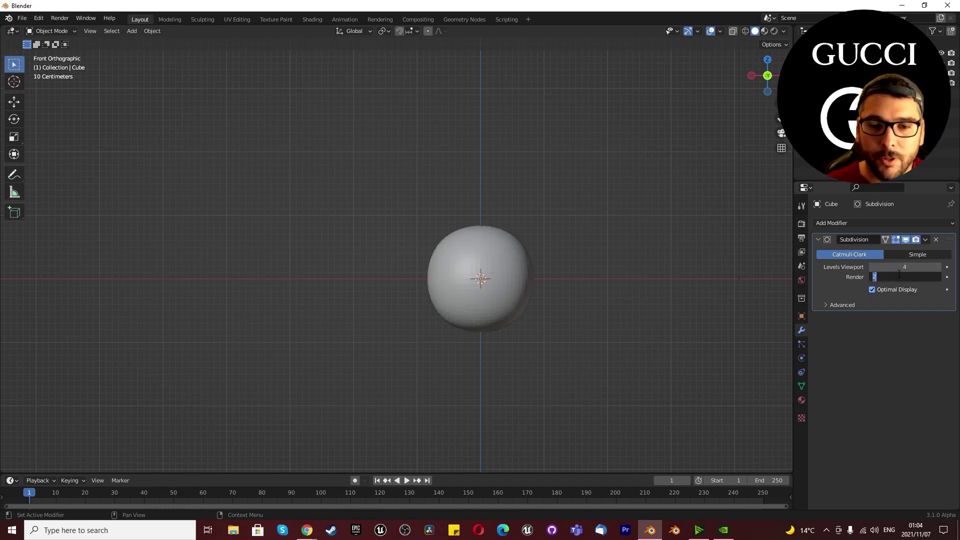
pyautogui.write('4')
pyautogui.press('Return')
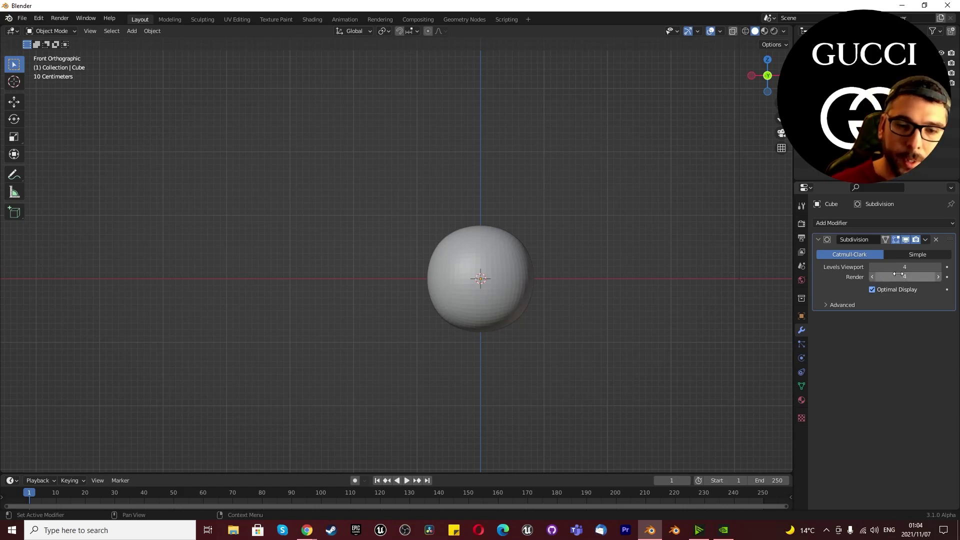
pyautogui.click(924, 240)
pyautogui.click(905, 251)
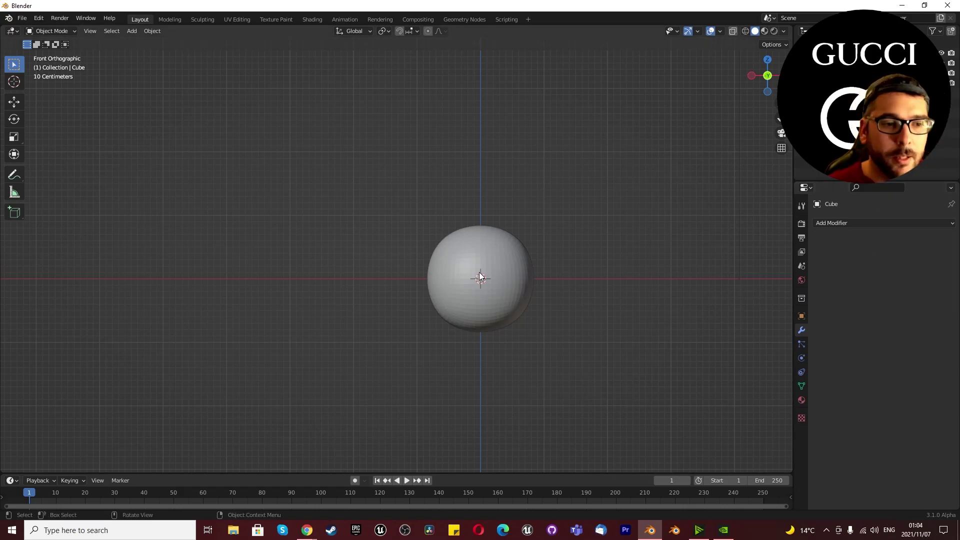
# - Round the whole subdivided cube mesh in Edit Mode with To Sphere, using face selection
pyautogui.scroll(2, 479, 272)
pyautogui.click(527, 286)
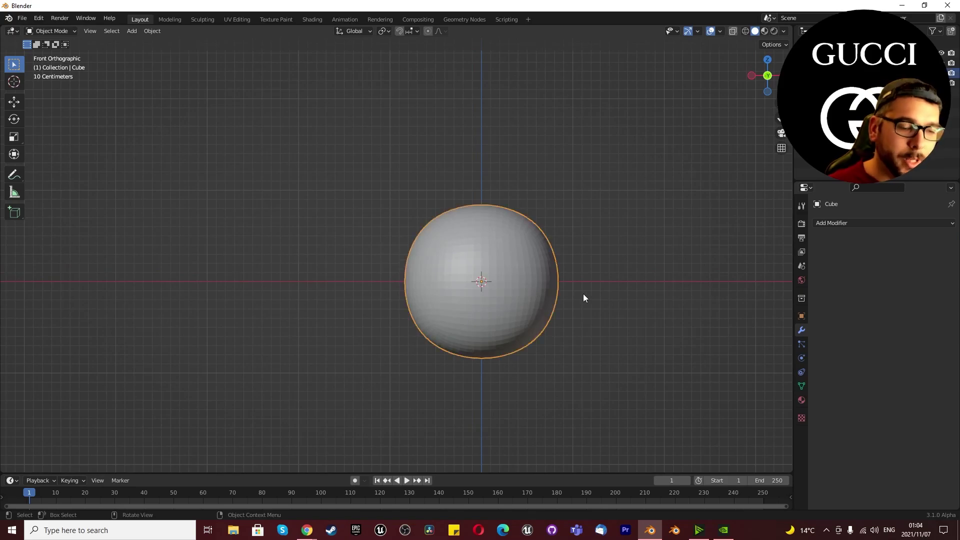
pyautogui.press('Tab')
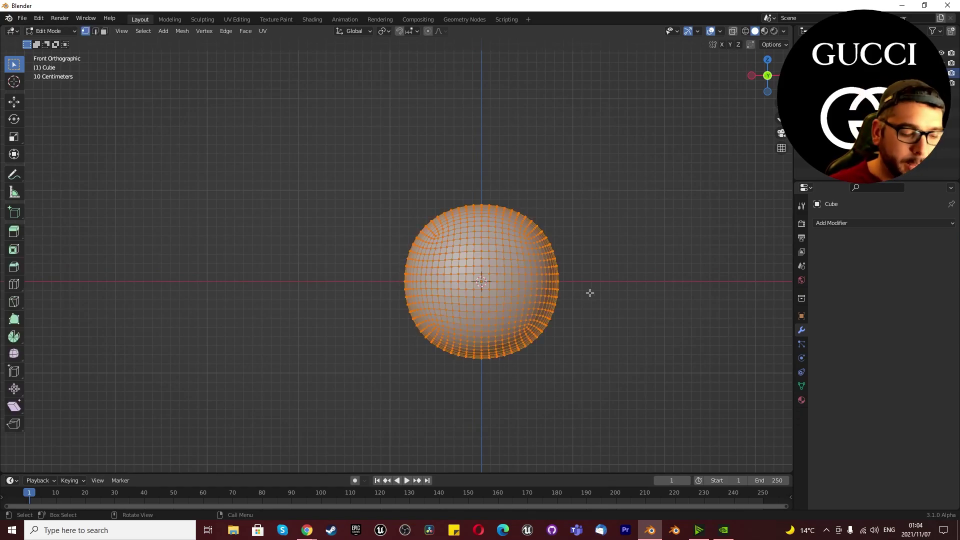
pyautogui.press('3')
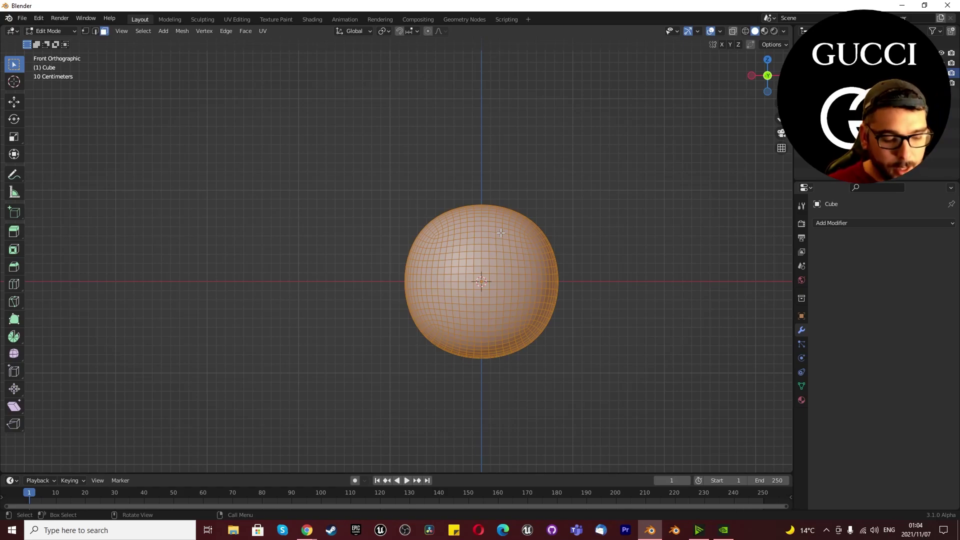
pyautogui.hotkey('shift', 'alt', 's')
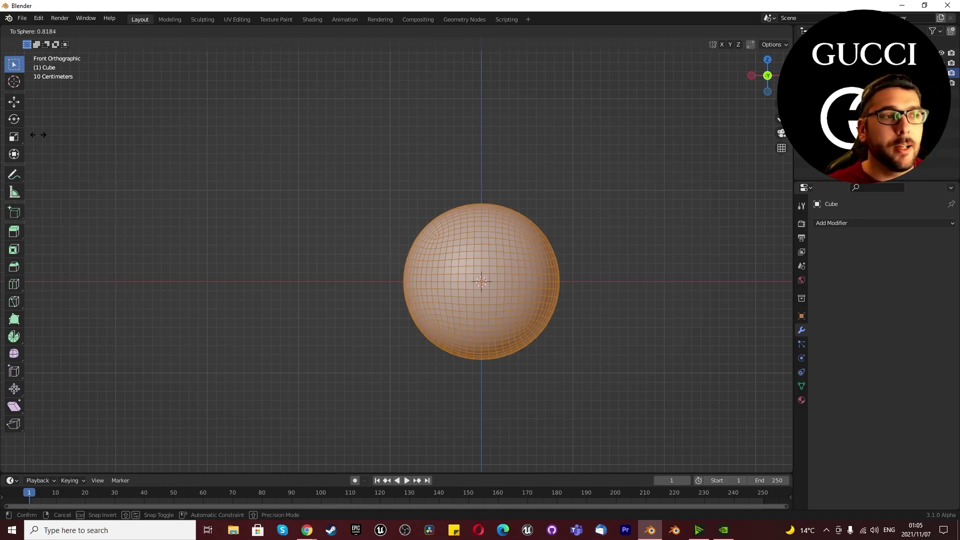
pyautogui.click(302, 98)
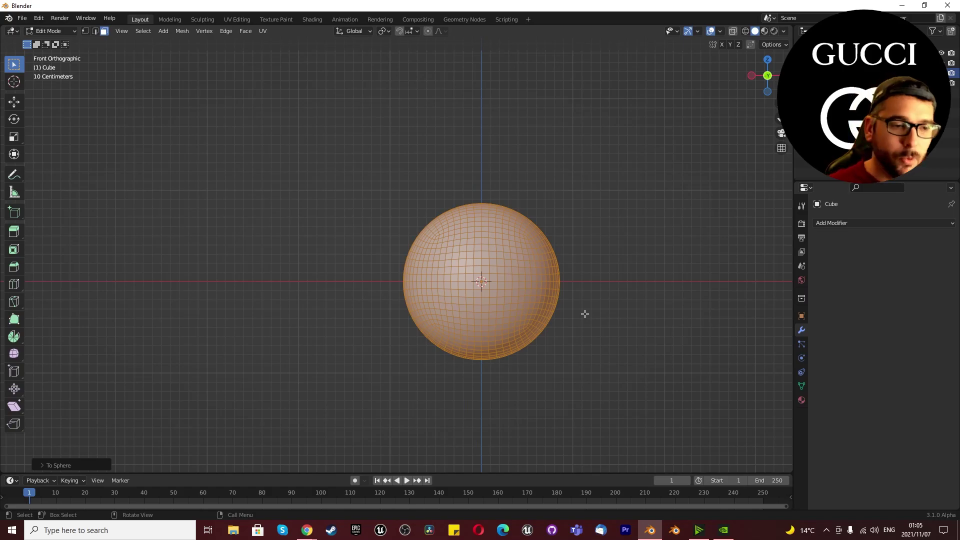
# - Return to Object Mode and shade the sphere smooth
pyautogui.moveTo(386, 231); pyautogui.dragTo(457, 220, button='middle')
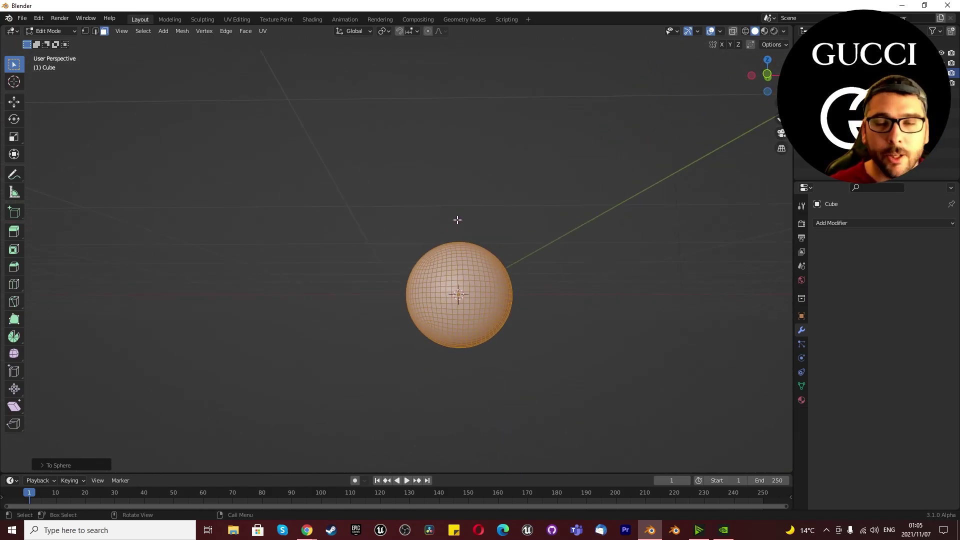
pyautogui.press('KP_1')
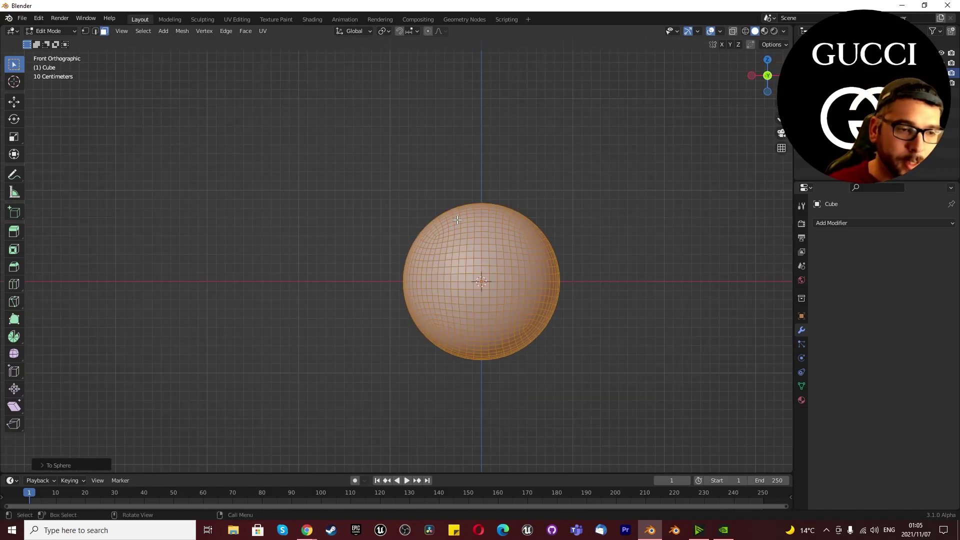
pyautogui.scroll(-2, 392, 227)
pyautogui.scroll(3, 396, 231)
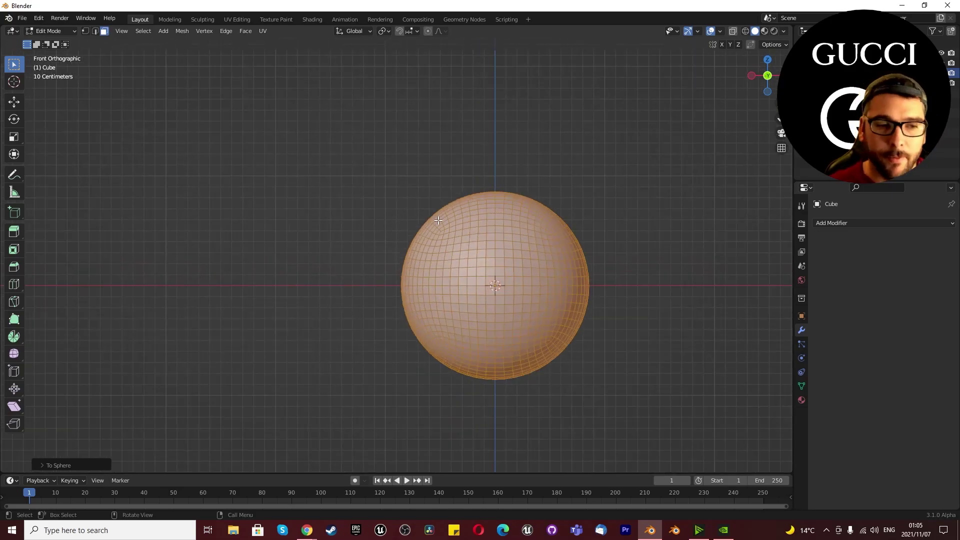
pyautogui.scroll(1, 464, 255)
pyautogui.press('Tab')
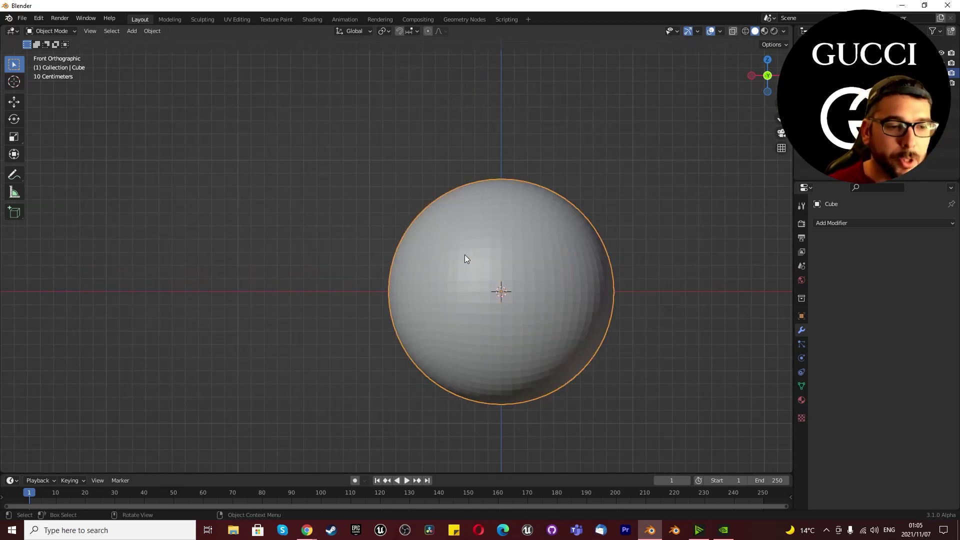
pyautogui.rightClick(484, 259)
pyautogui.click(484, 259)
# - Flatten the sphere by scaling it 0.4 along the Z axis
pyautogui.scroll(-3, 484, 257)
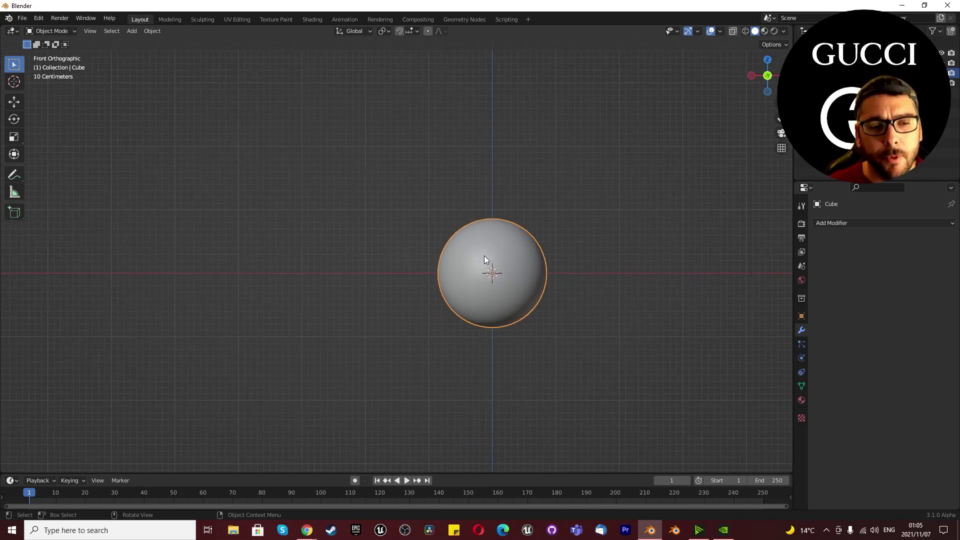
pyautogui.scroll(2, 484, 256)
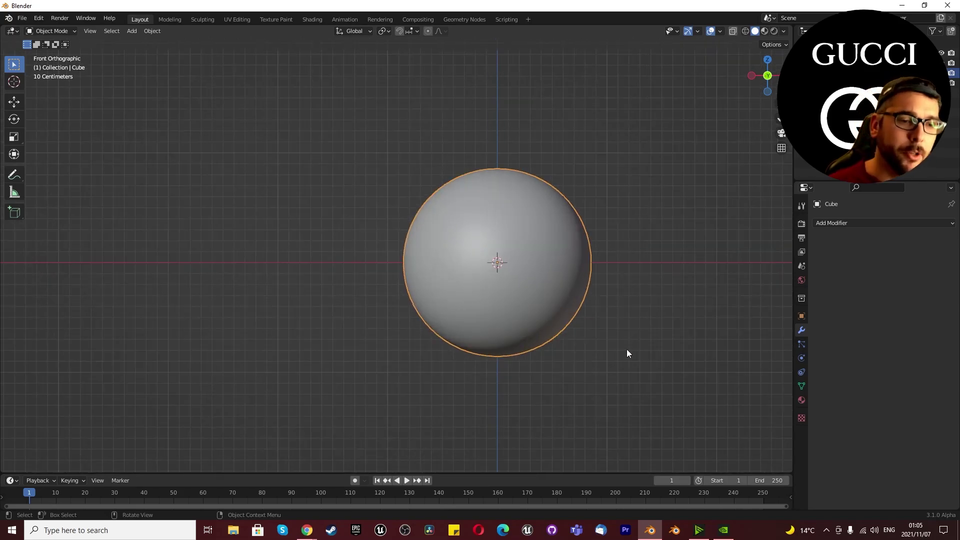
pyautogui.press('s')
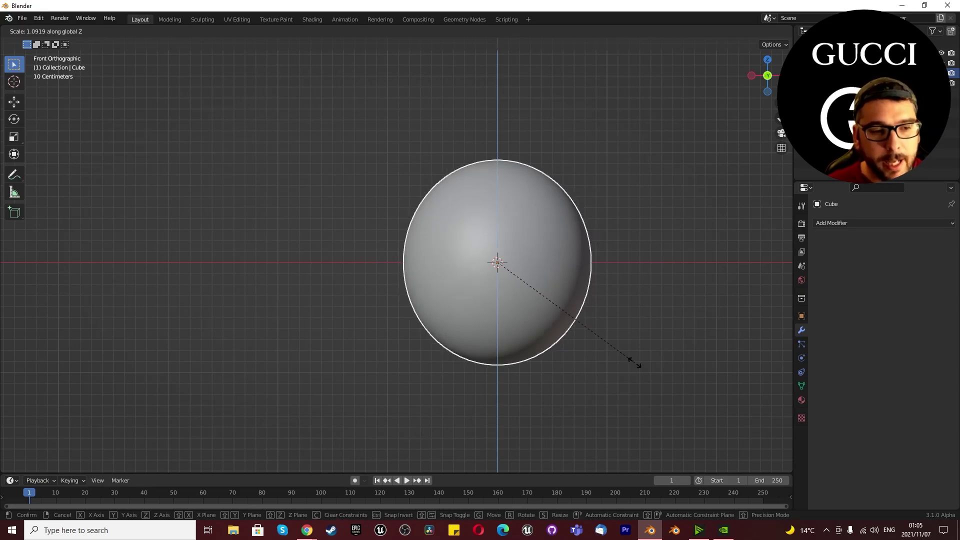
pyautogui.press('z')
pyautogui.write('zz')
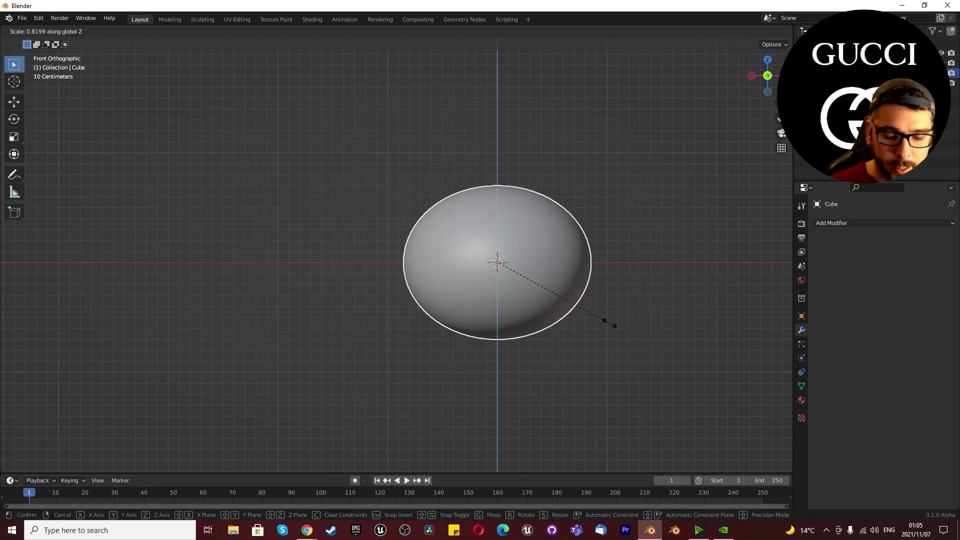
pyautogui.write('0.4')
pyautogui.press('Return')
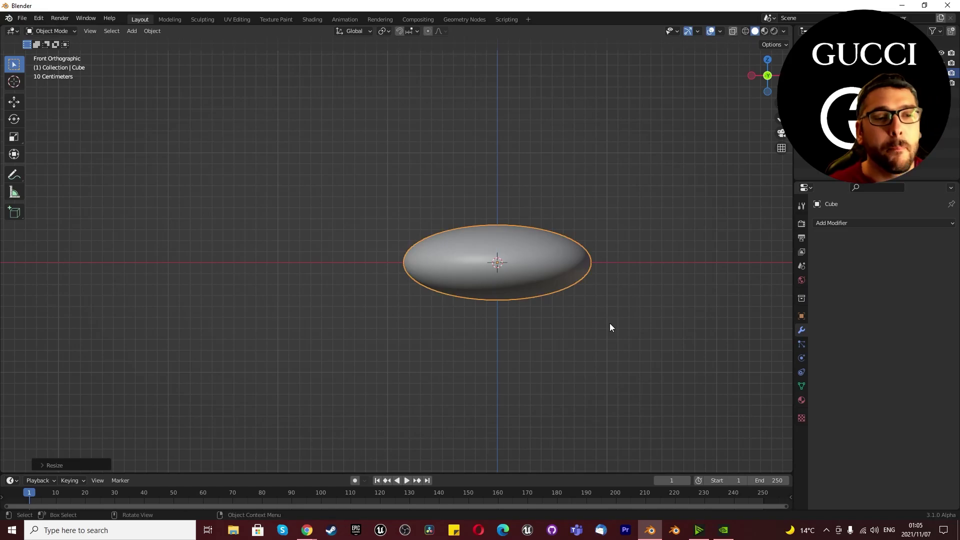
# - Stretch the flattened sphere in top view by scaling it 1.5 along the X axis
pyautogui.press('KP_7')
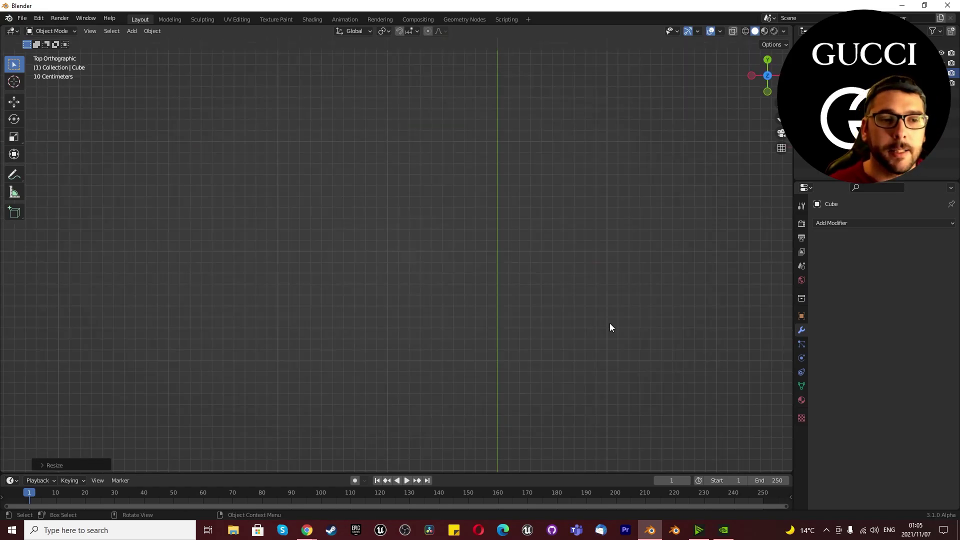
pyautogui.scroll(5, 482, 429)
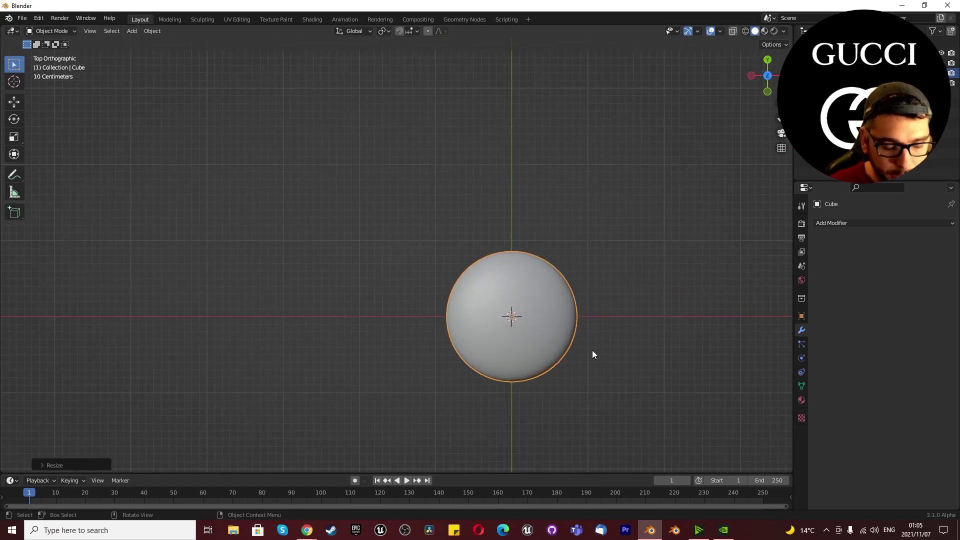
pyautogui.press('s')
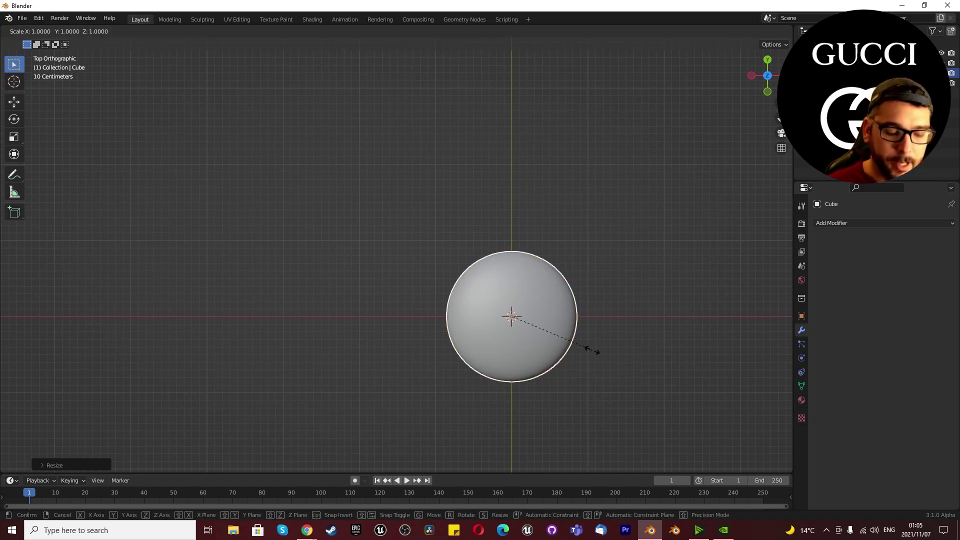
pyautogui.write('x')
pyautogui.write('1.')
pyautogui.write('5')
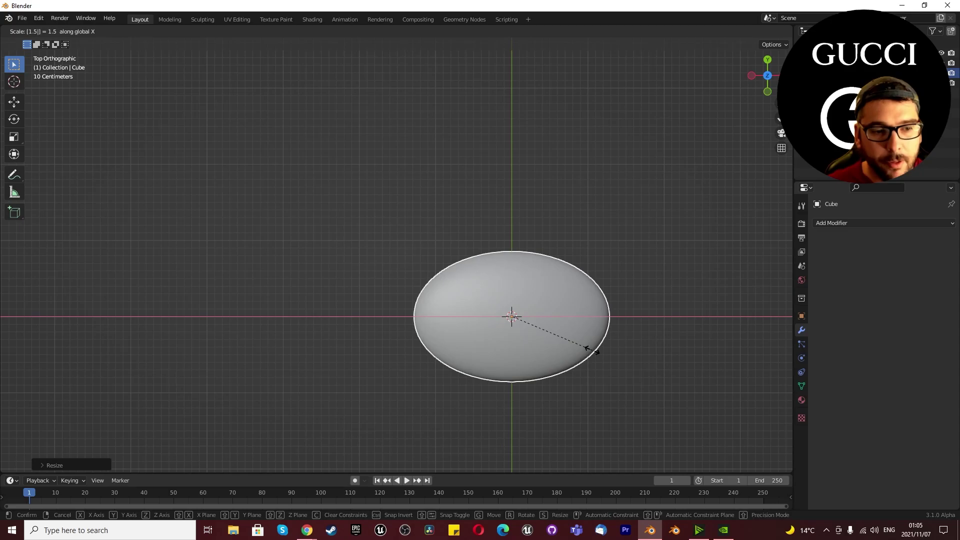
pyautogui.press('Return')
# - Add a mesh cylinder at the centre of the flattened ellipsoid in top view
pyautogui.scroll(-1, 592, 354)
pyautogui.scroll(2, 578, 364)
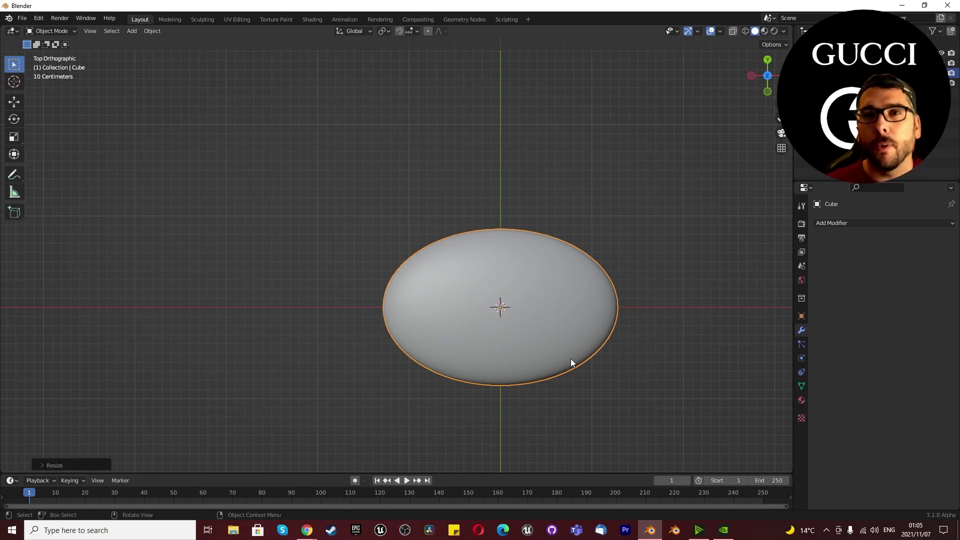
pyautogui.scroll(1, 545, 359)
pyautogui.hotkey('shift', 'a')
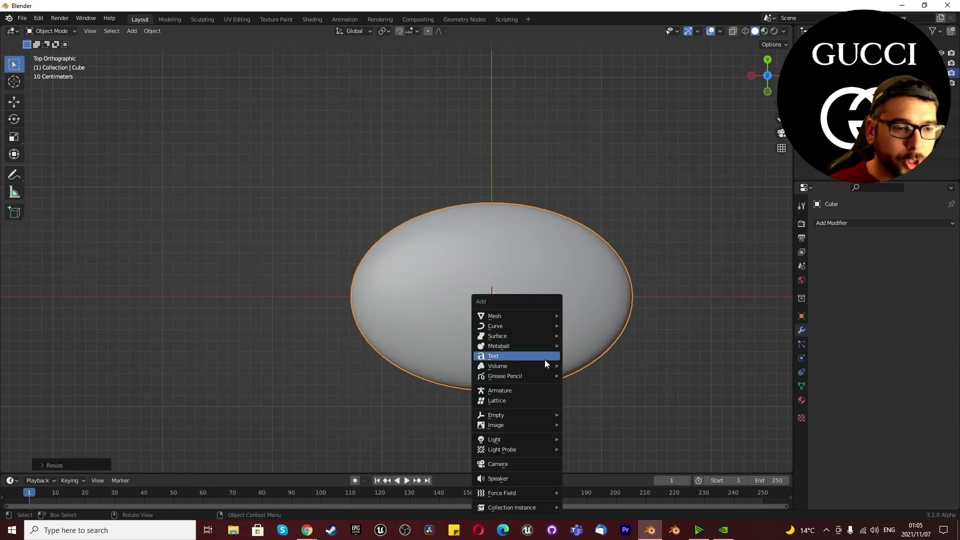
pyautogui.moveTo(521, 314)
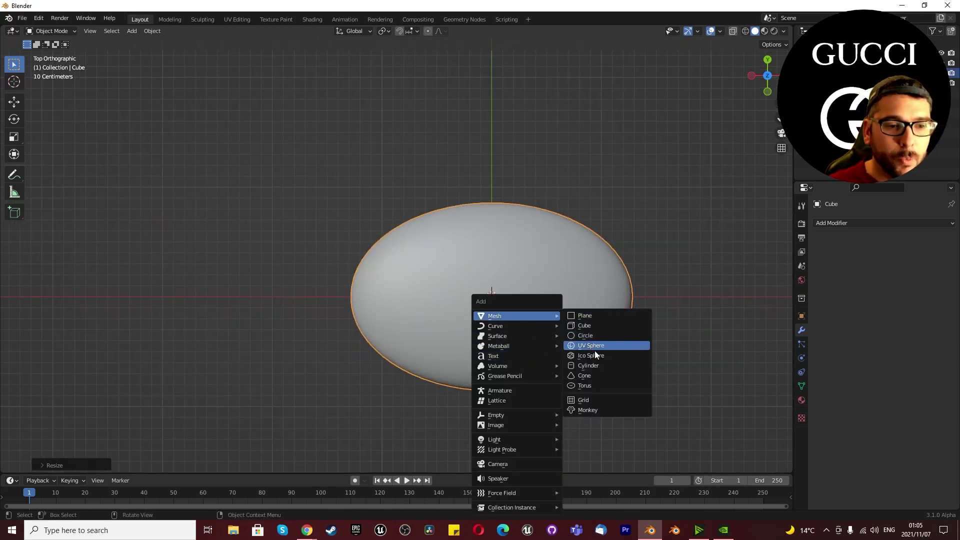
pyautogui.click(597, 364)
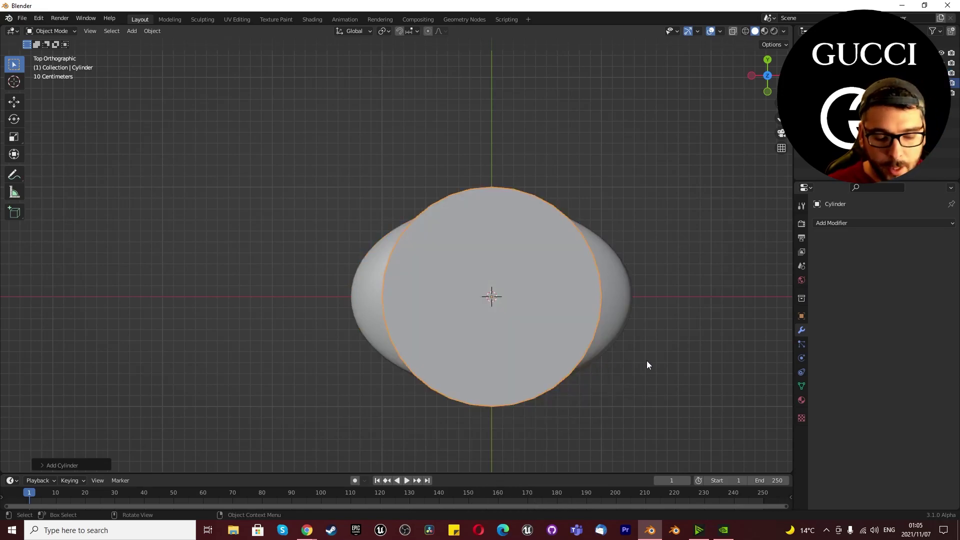
# - Scale the new cylinder uniformly to 0.3
pyautogui.write('s')
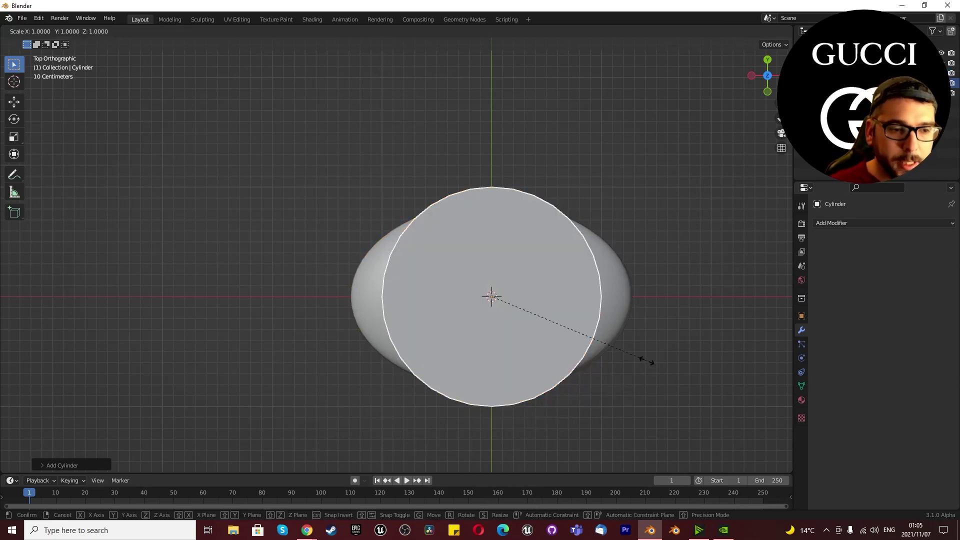
pyautogui.write('0.3')
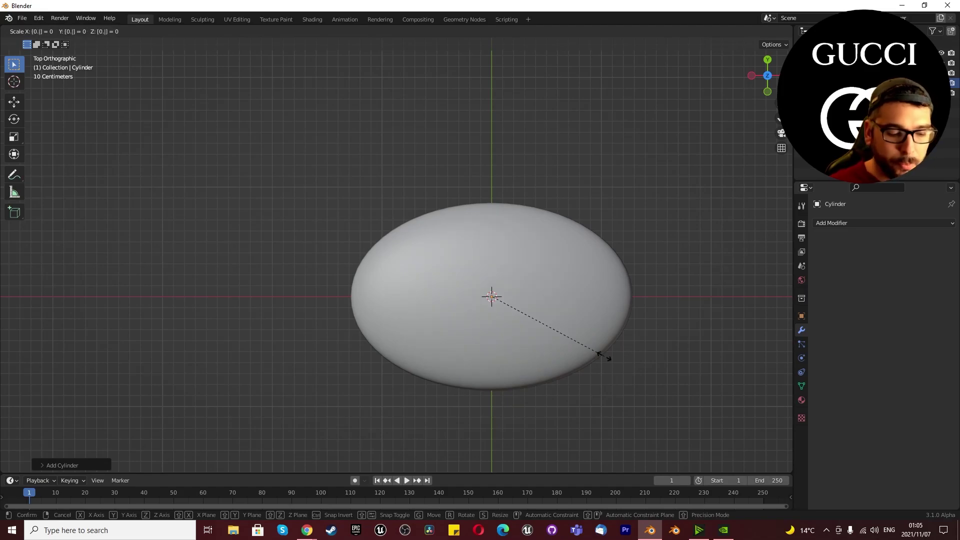
pyautogui.press('BackSpace')
pyautogui.write('4')
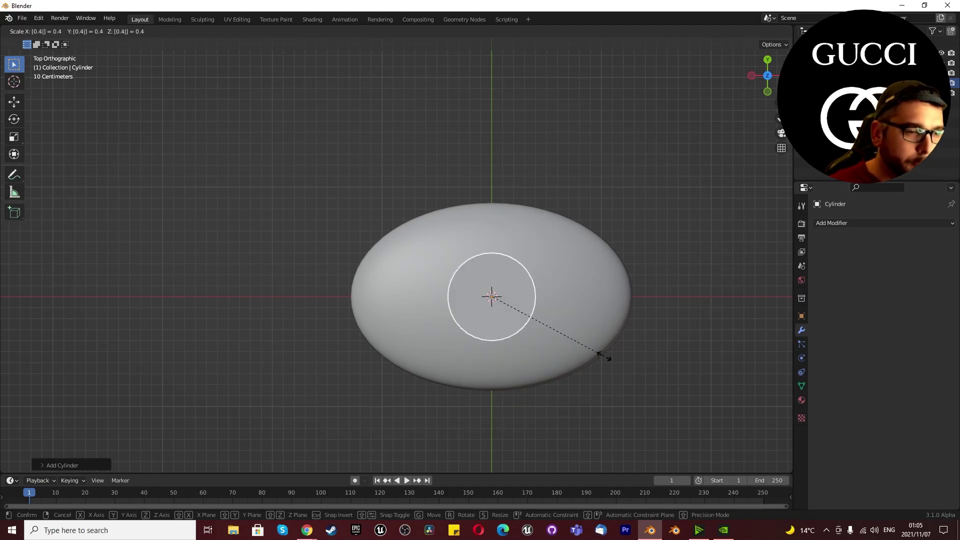
pyautogui.press('BackSpace')
pyautogui.write('3')
pyautogui.press('Return')
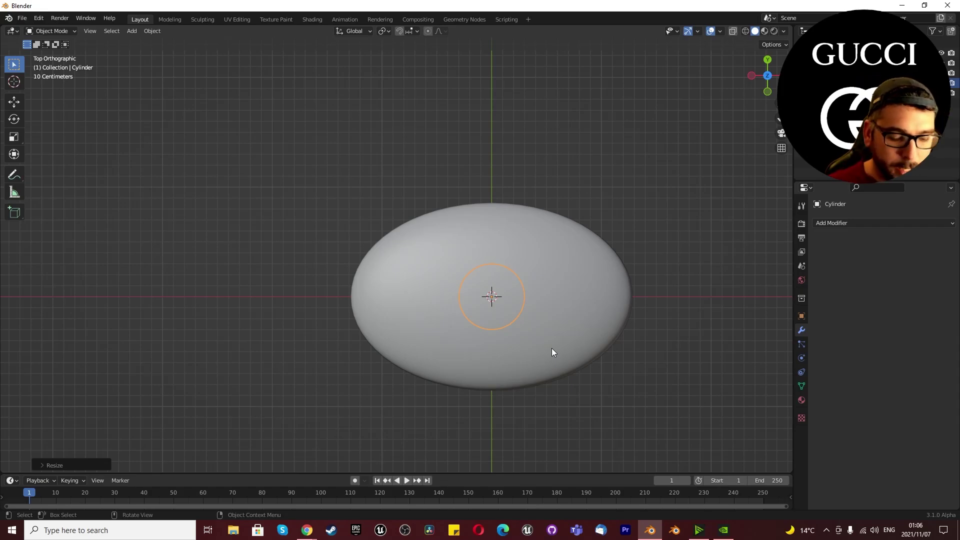
# - Move the cylinder 0.8 m along the X axis, towards one end of the ellipsoid
pyautogui.press('g')
pyautogui.write('x')
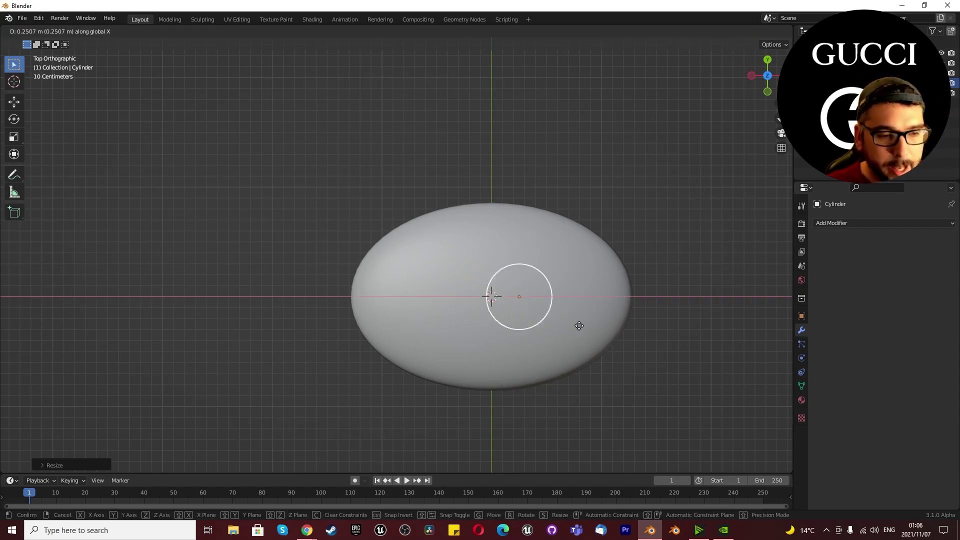
pyautogui.write('0.')
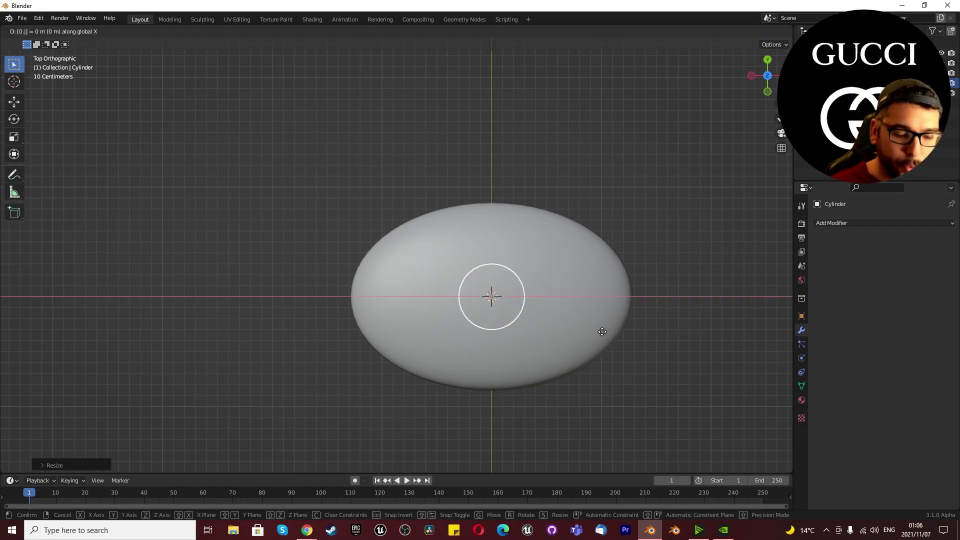
pyautogui.write('8')
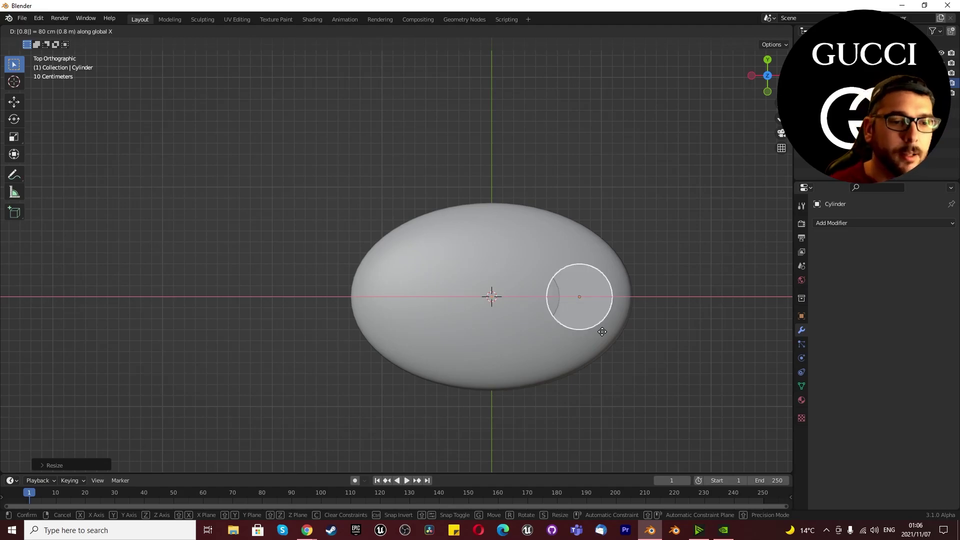
pyautogui.press('Return')
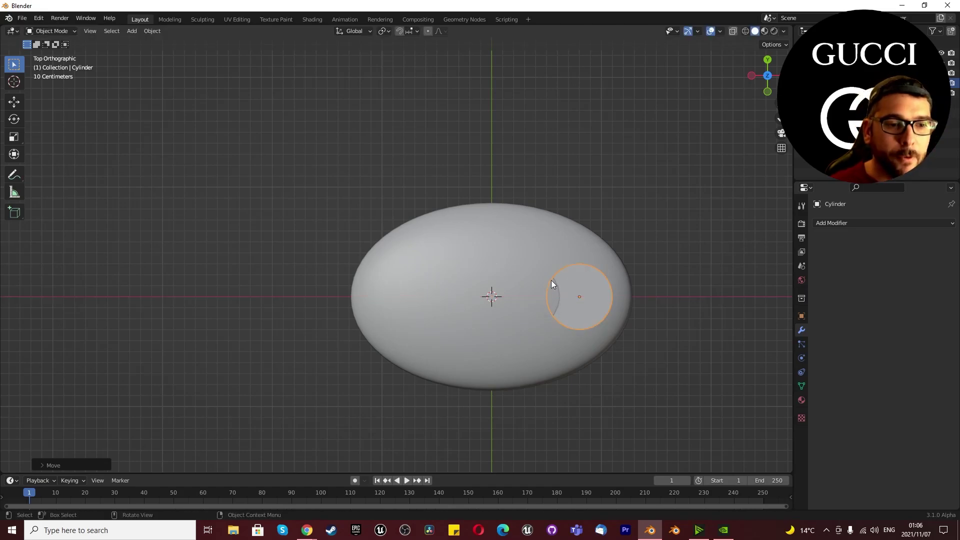
# - Stretch the cylinder along the Z axis in front view to a Z scale of about 0.6 so it passes through the ellipsoid
pyautogui.press('KP_1')
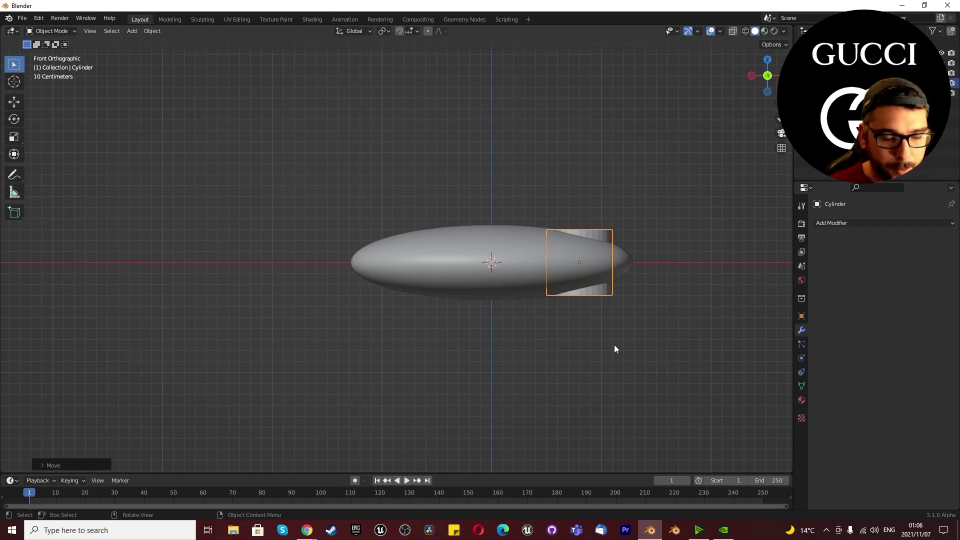
pyautogui.press('s')
pyautogui.press('z')
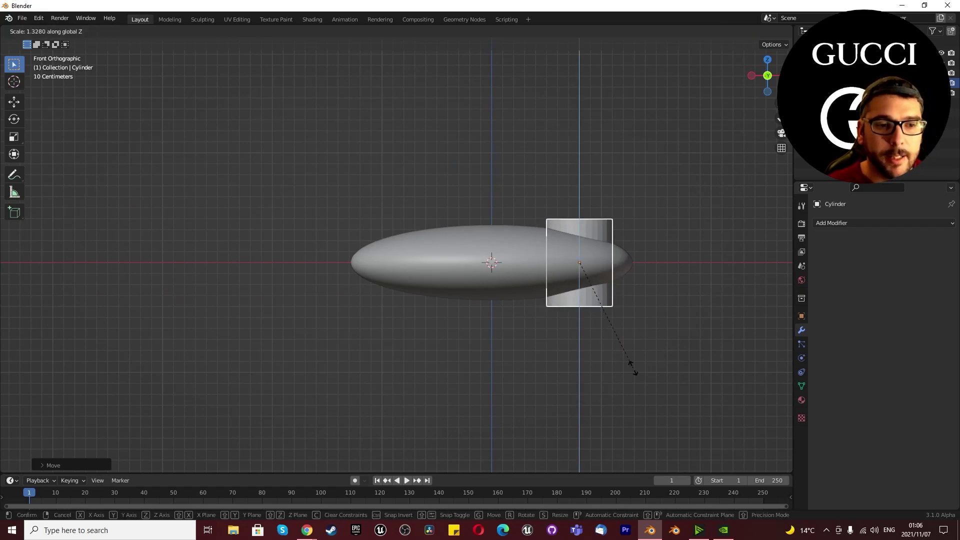
pyautogui.click(656, 404)
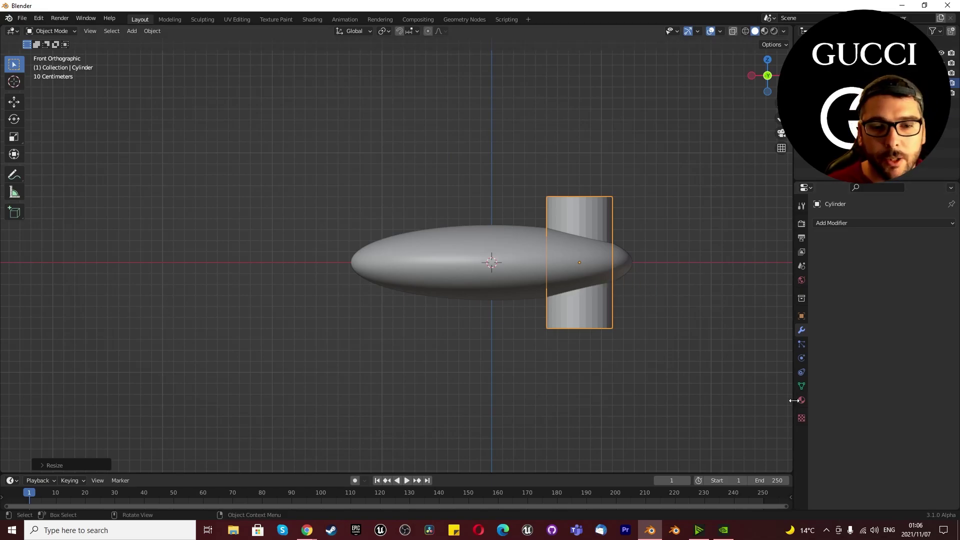
# - Set the cylinder's viewport display to Wire in its object properties
pyautogui.click(801, 318)
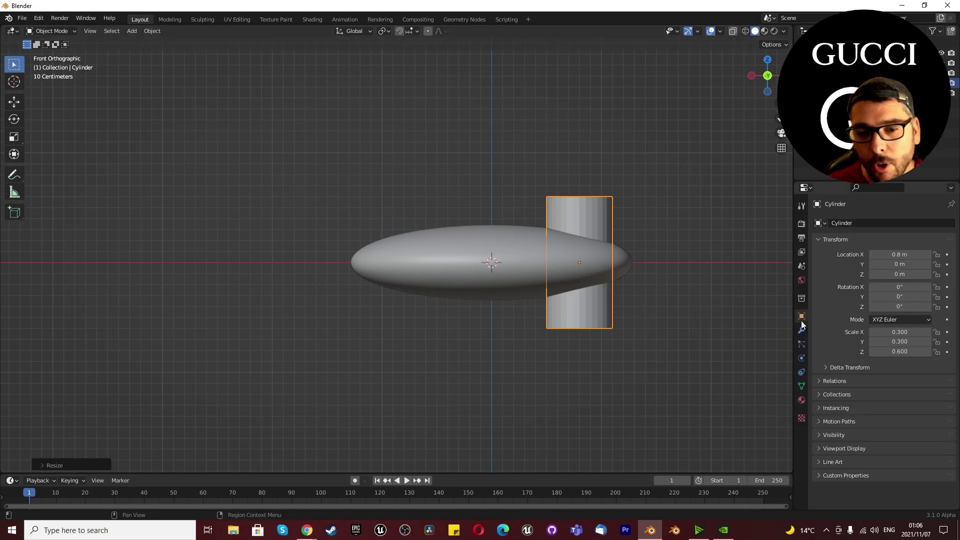
pyautogui.click(841, 434)
pyautogui.scroll(-2, 841, 434)
pyautogui.click(831, 479)
pyautogui.scroll(-5, 832, 460)
pyautogui.click(827, 284)
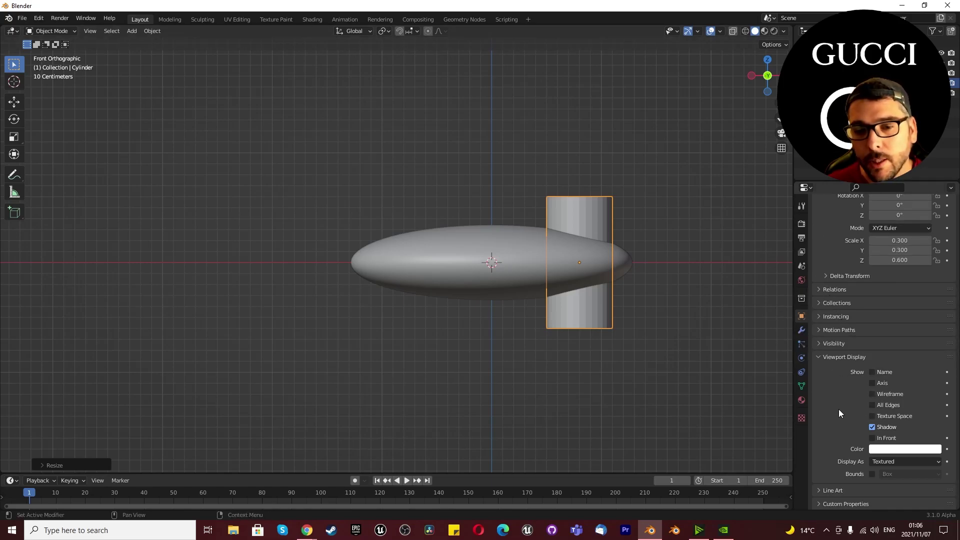
pyautogui.click(883, 461)
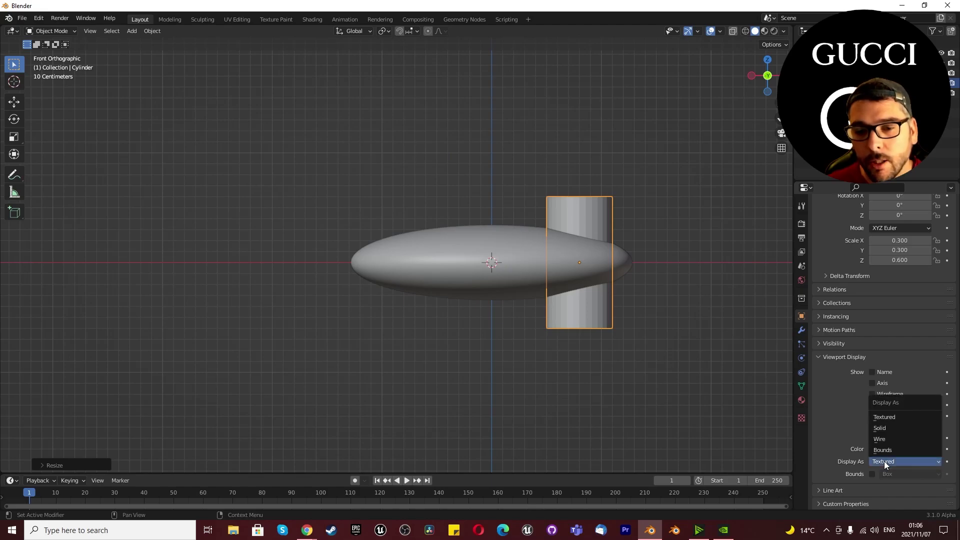
pyautogui.click(885, 438)
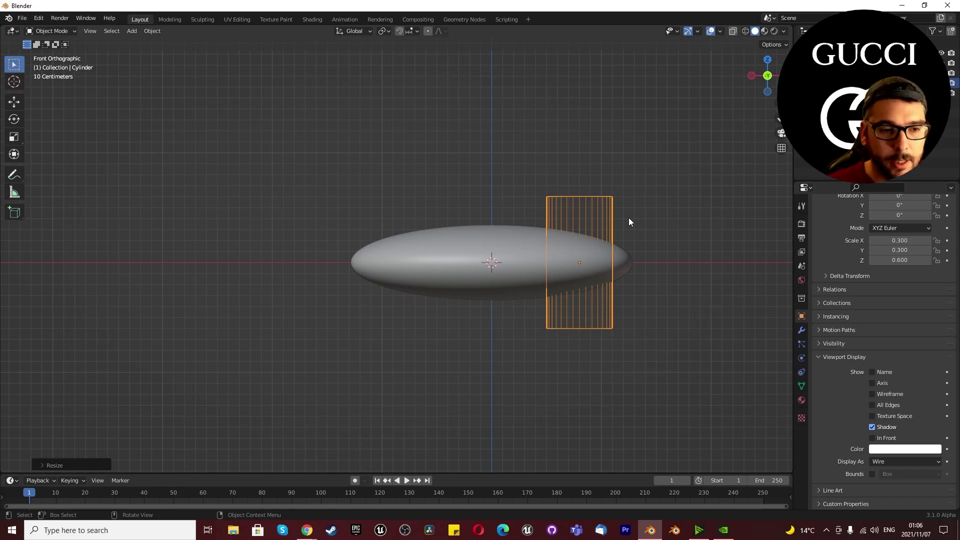
pyautogui.scroll(-1, 490, 206)
pyautogui.scroll(3, 490, 229)
pyautogui.moveTo(490, 229); pyautogui.dragTo(538, 251, button='middle')
pyautogui.scroll(-3, 469, 308)
pyautogui.press('KP_7')
pyautogui.scroll(3, 480, 309)
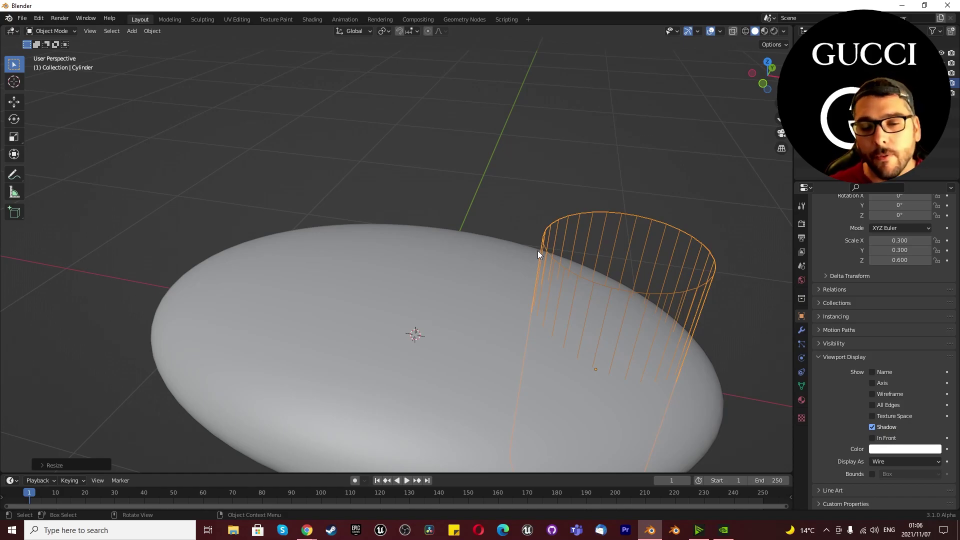
pyautogui.click(801, 330)
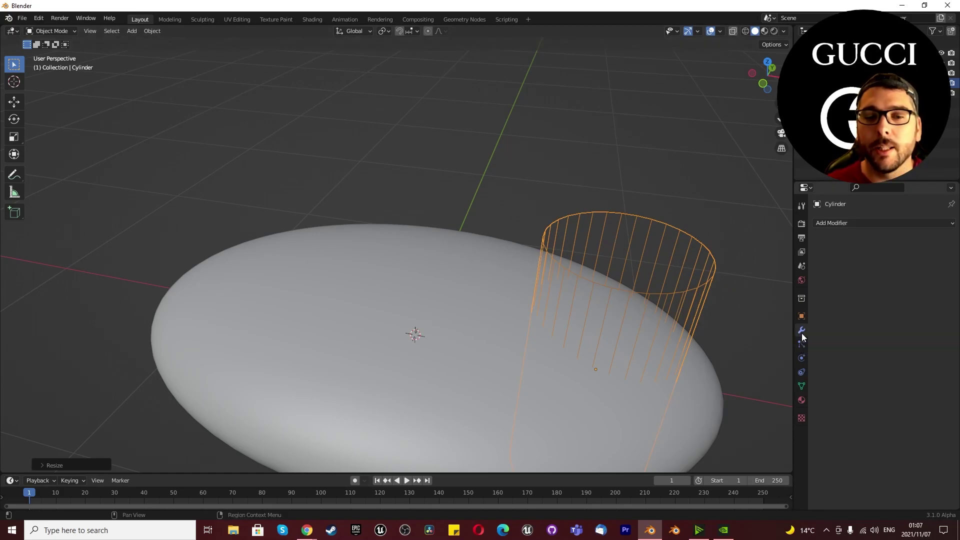
pyautogui.click(851, 224)
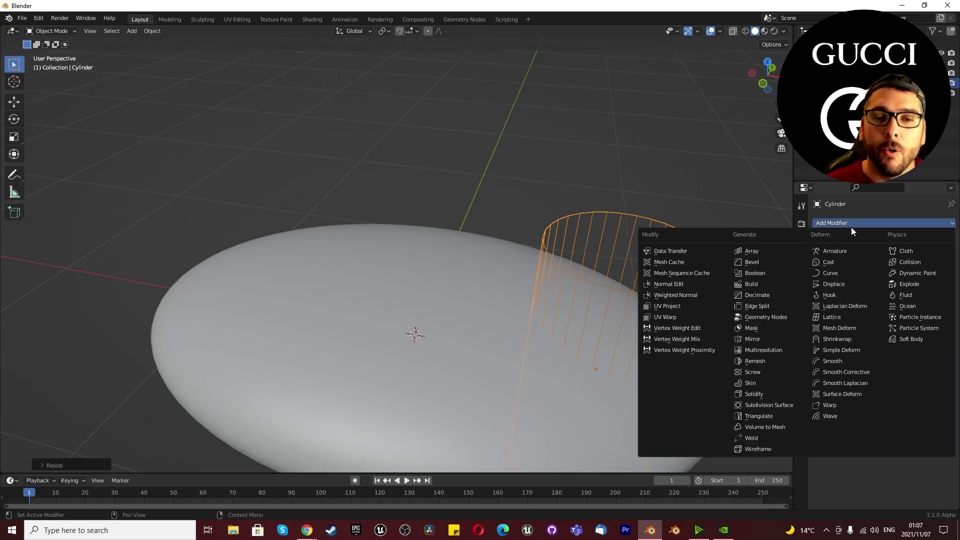
pyautogui.click(768, 279)
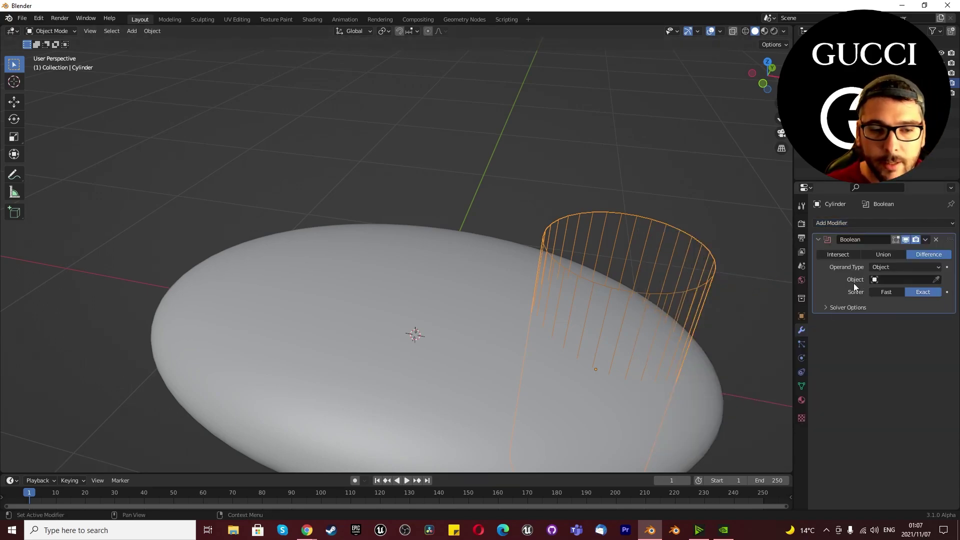
# - Rename the flattened ellipsoid as "Cuban Chain object" and add a Boolean modifier to it
pyautogui.click(397, 282)
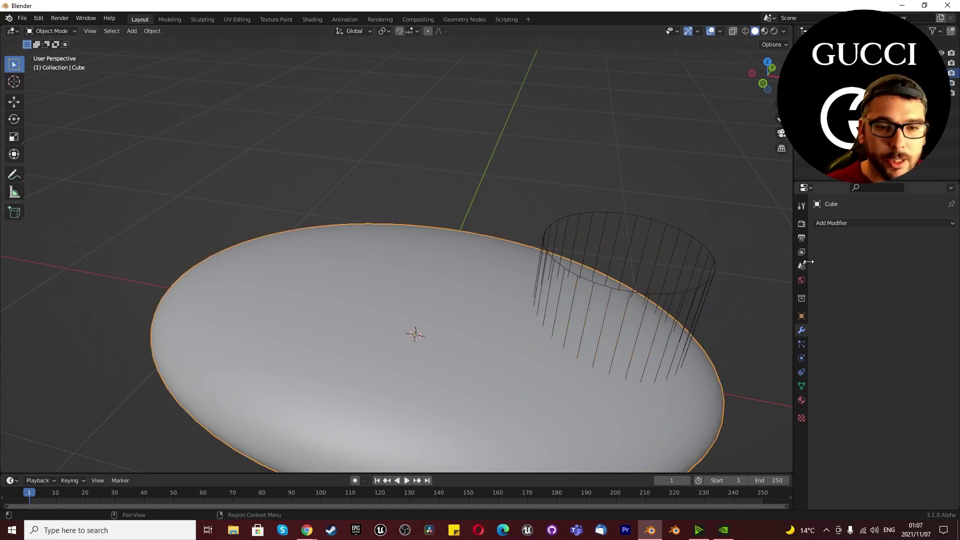
pyautogui.click(847, 223)
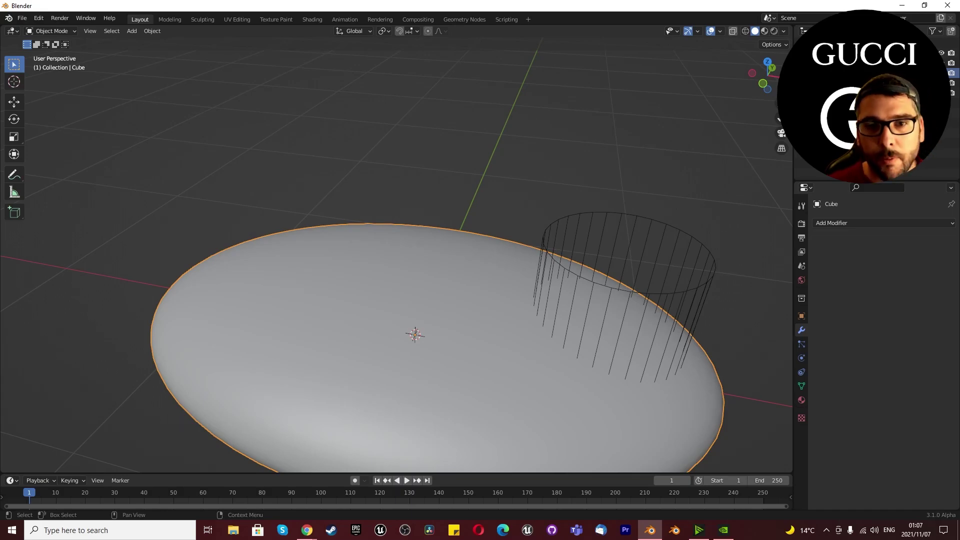
pyautogui.press('Return')
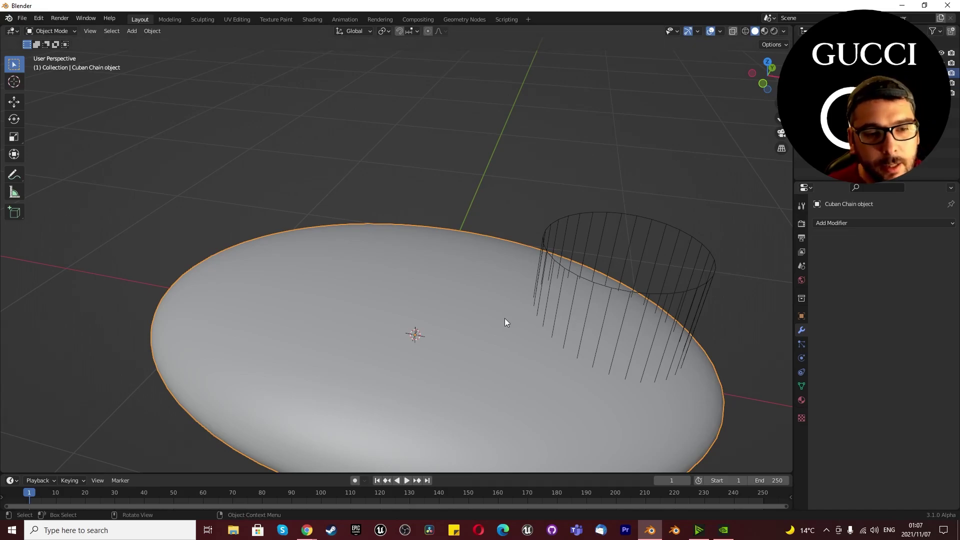
pyautogui.click(856, 223)
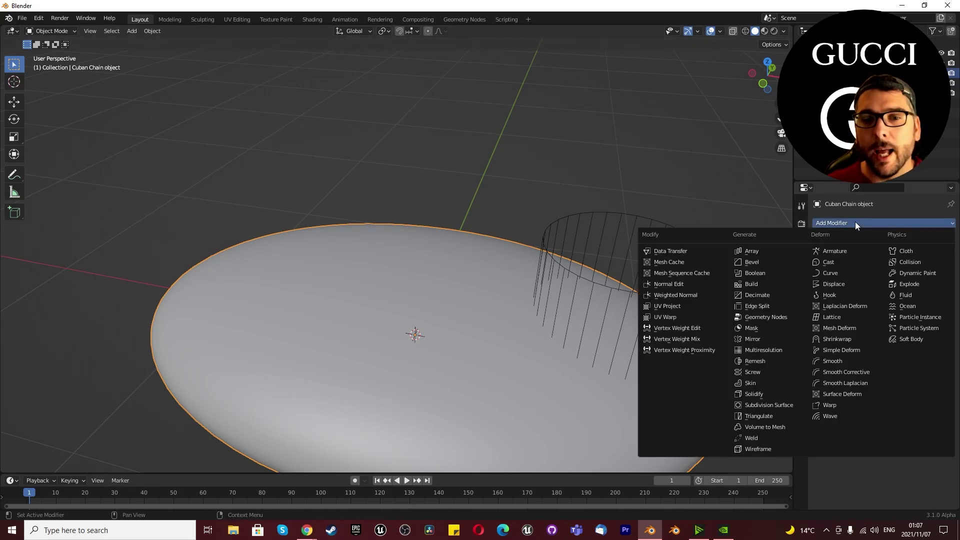
pyautogui.click(770, 274)
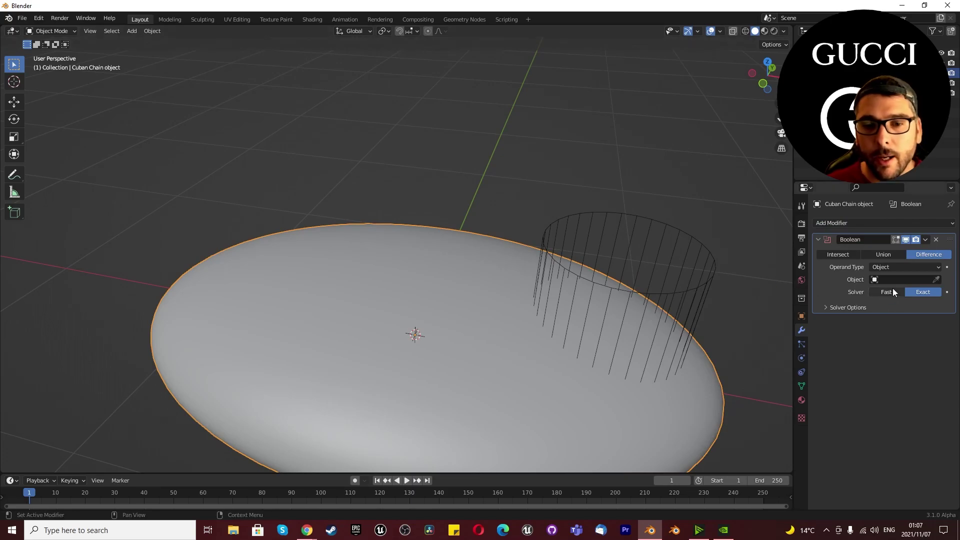
# - Rename the cylinder as "reference point for holes"
pyautogui.click(880, 82)
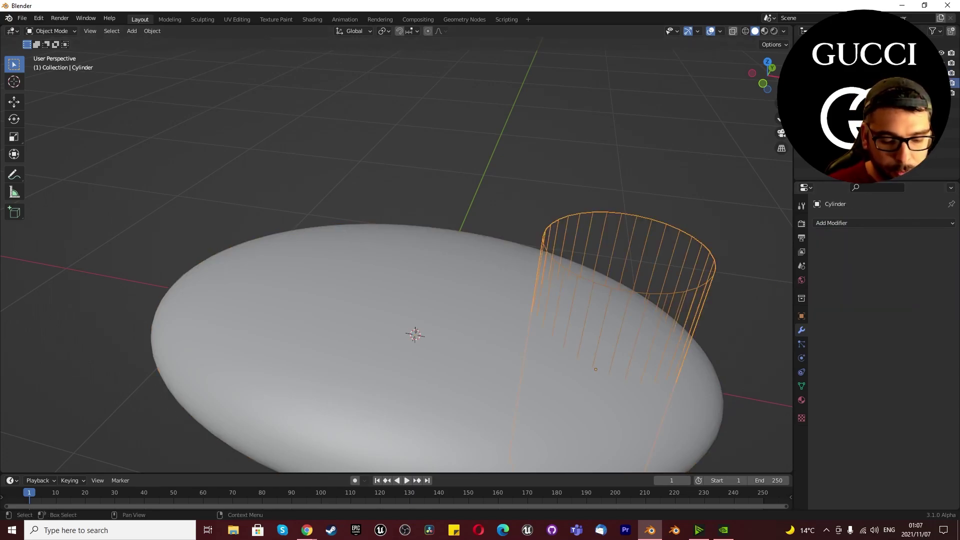
pyautogui.write('reference point for holes')
pyautogui.press('Return')
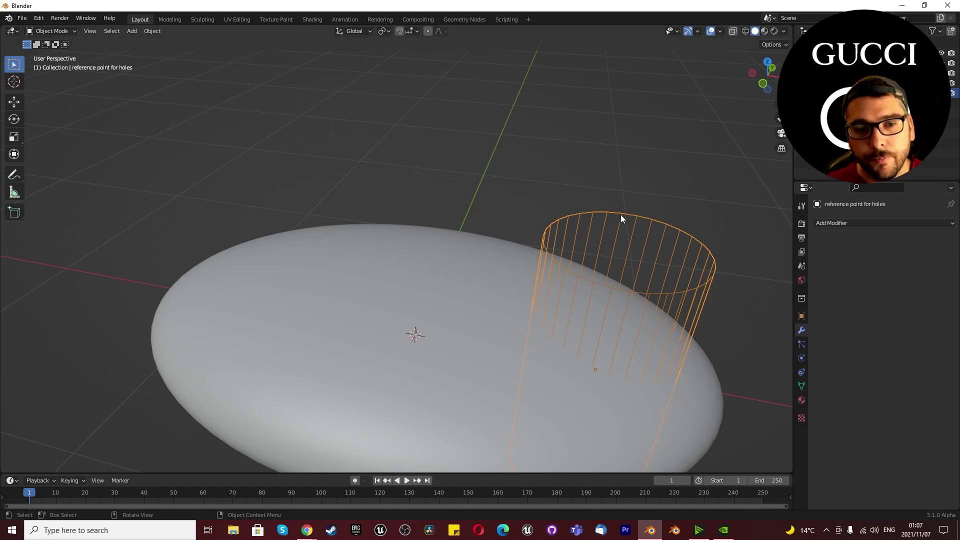
# - Cut the hole in the Cuban Chain object by choosing "reference point for holes" as its Boolean Difference object
pyautogui.click(458, 250)
pyautogui.click(907, 280)
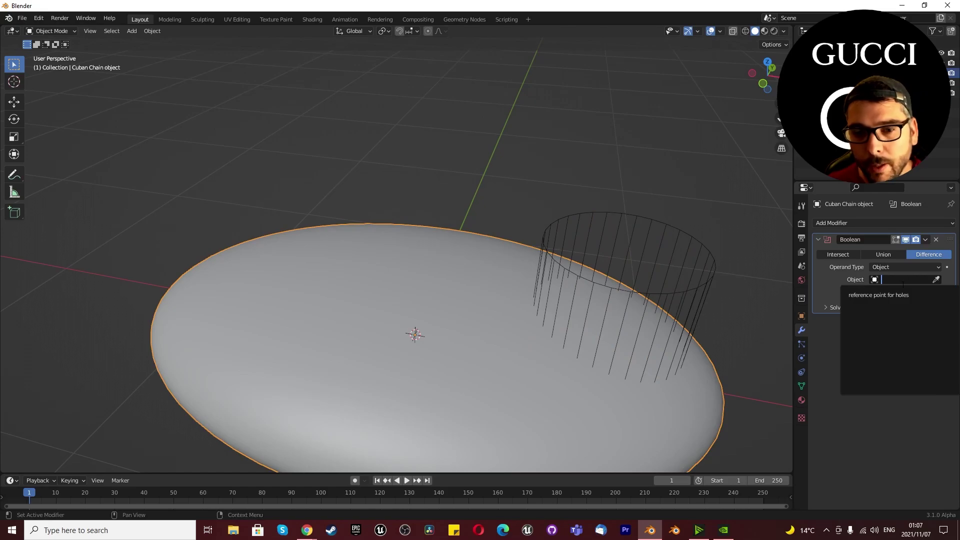
pyautogui.click(890, 296)
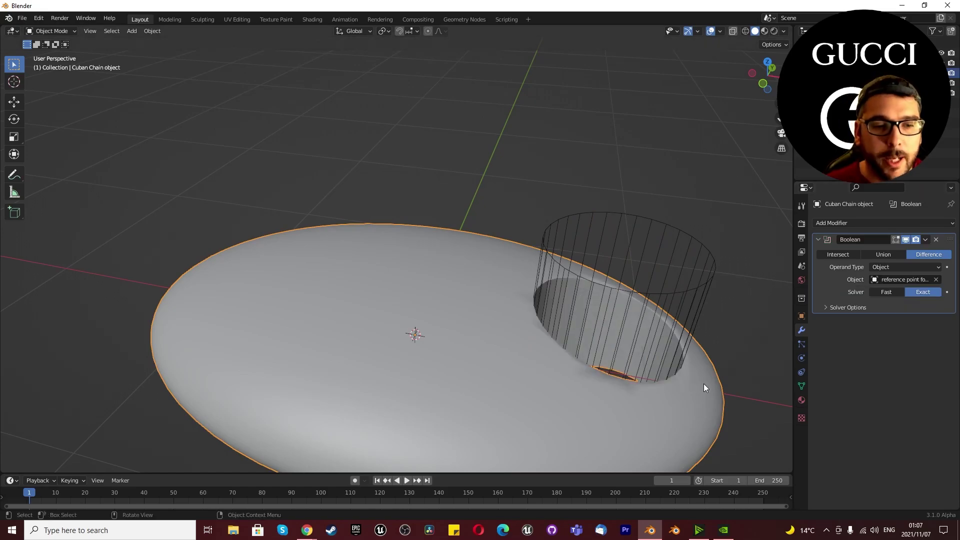
# - Inspect the edges of the cut hole and switch the viewport shading to Material Preview
pyautogui.scroll(4, 650, 385)
pyautogui.scroll(-6, 496, 263)
pyautogui.scroll(6, 482, 291)
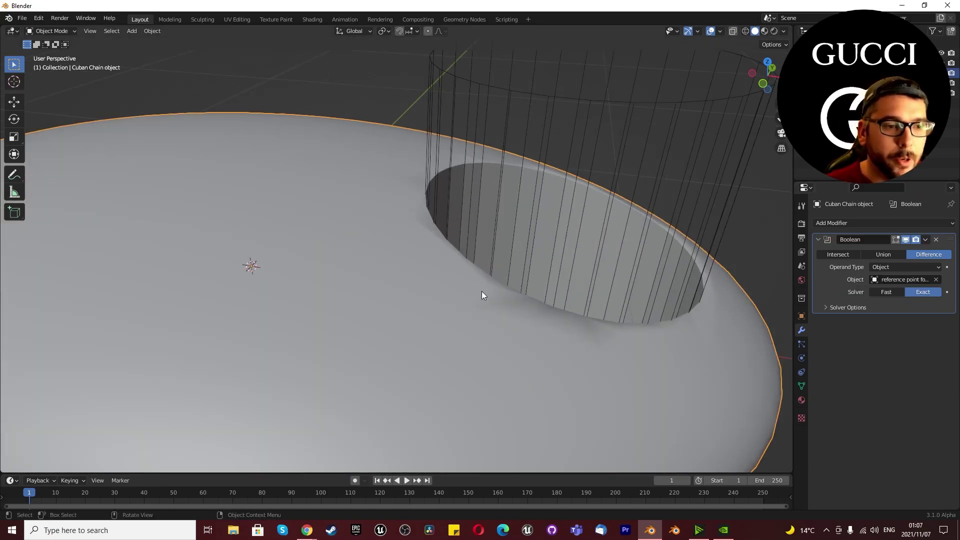
pyautogui.scroll(-5, 452, 295)
pyautogui.scroll(3, 406, 310)
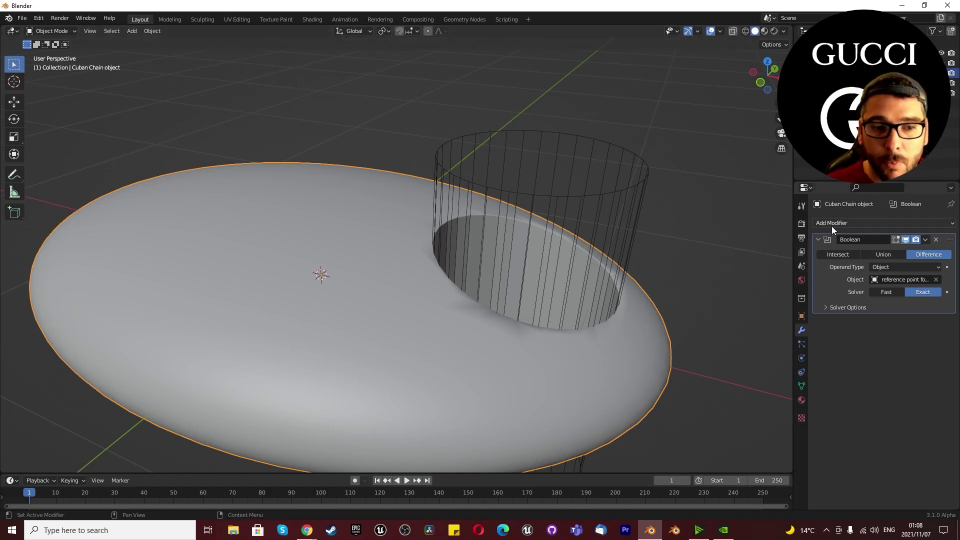
pyautogui.click(765, 31)
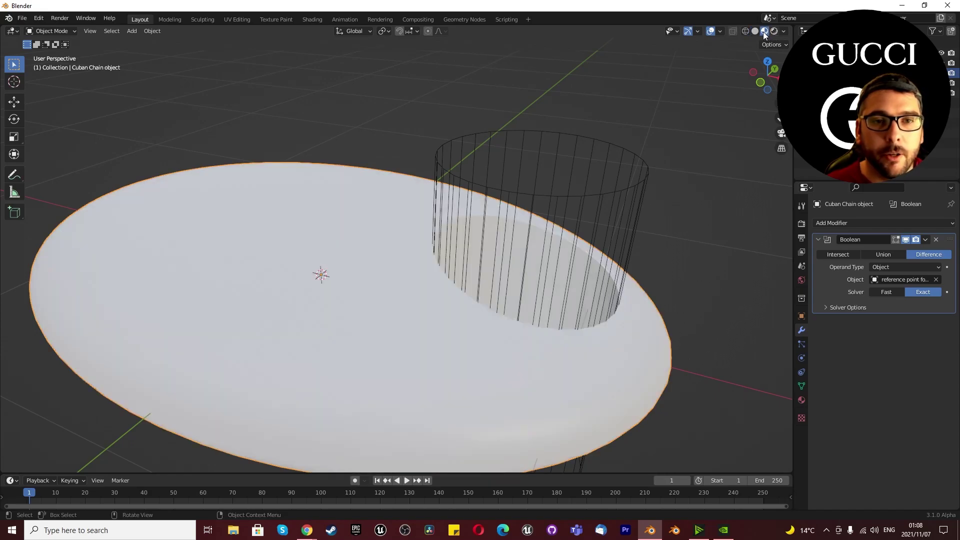
# - Change the Cuban Chain object's material surface to Glossy BSDF with a roughness of 0.1
pyautogui.click(774, 31)
pyautogui.click(765, 32)
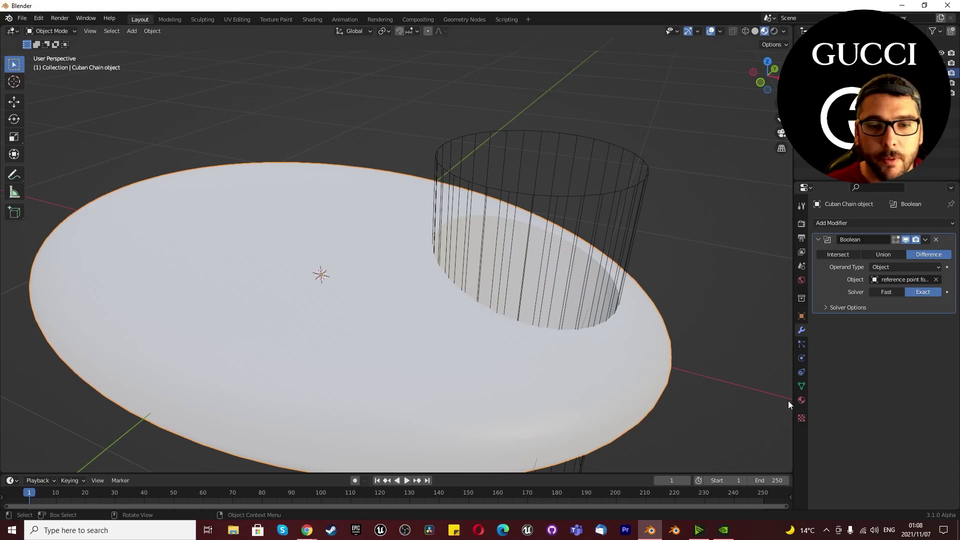
pyautogui.click(801, 400)
pyautogui.click(889, 330)
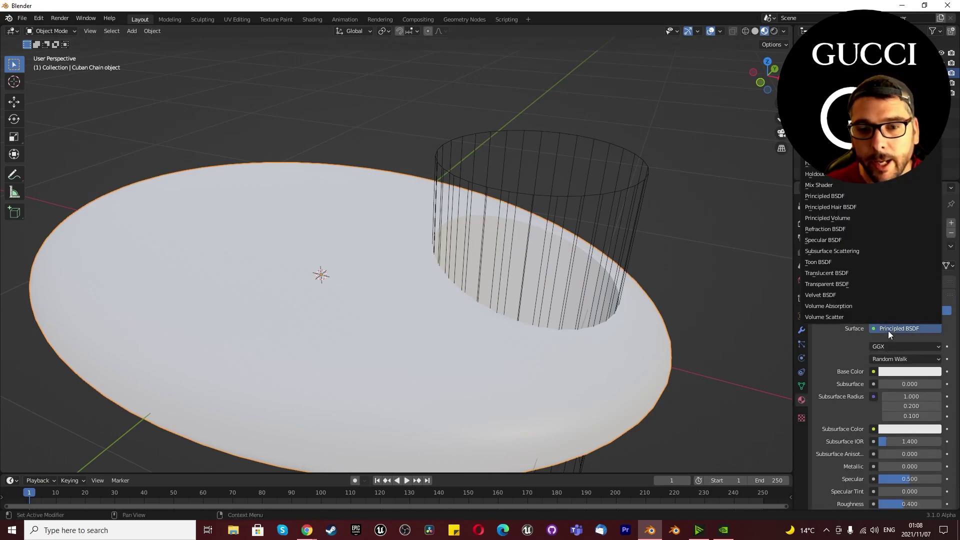
pyautogui.click(860, 231)
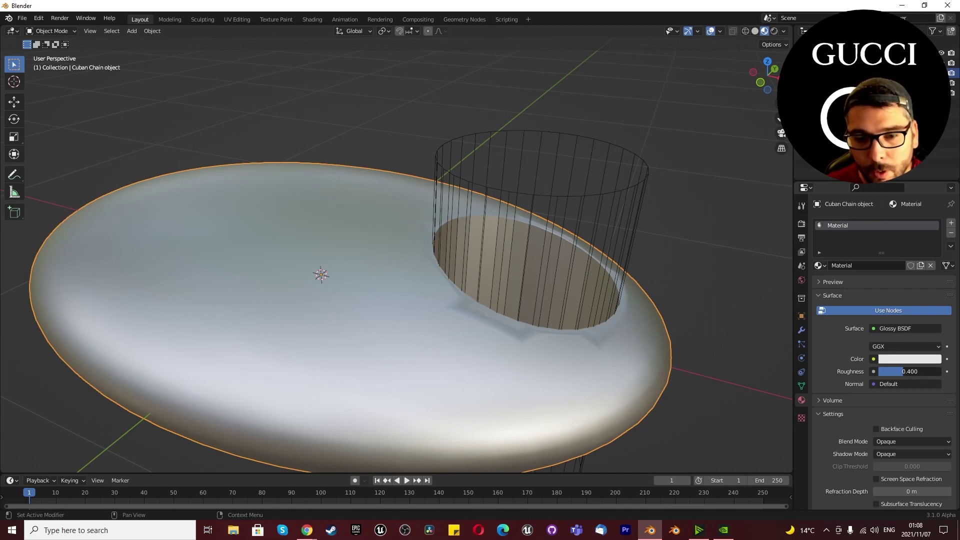
pyautogui.click(909, 371)
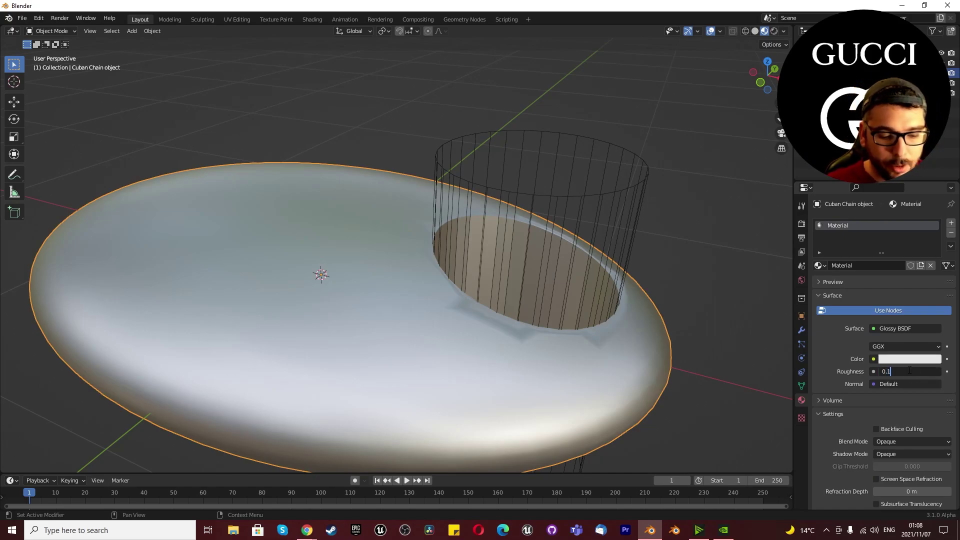
pyautogui.press('Return')
# - Add a Subdivision Surface modifier to the Cuban Chain object and set its viewport levels to 5
pyautogui.scroll(2, 554, 332)
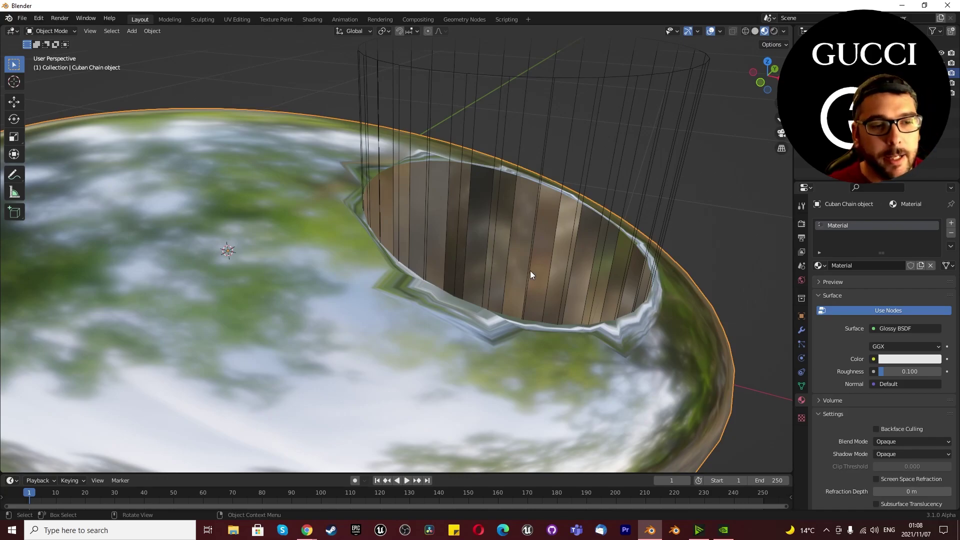
pyautogui.scroll(-5, 403, 254)
pyautogui.moveTo(403, 254); pyautogui.dragTo(356, 275, button='middle')
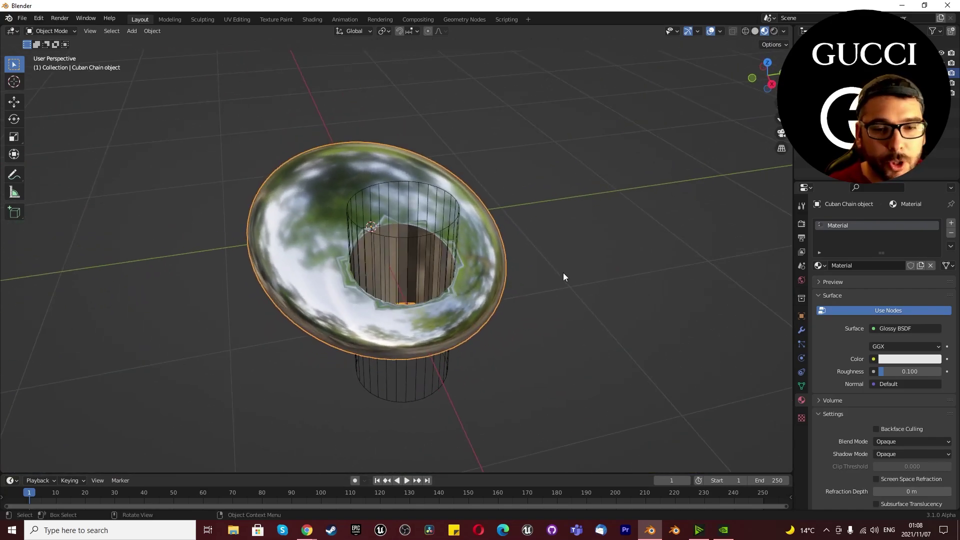
pyautogui.click(801, 330)
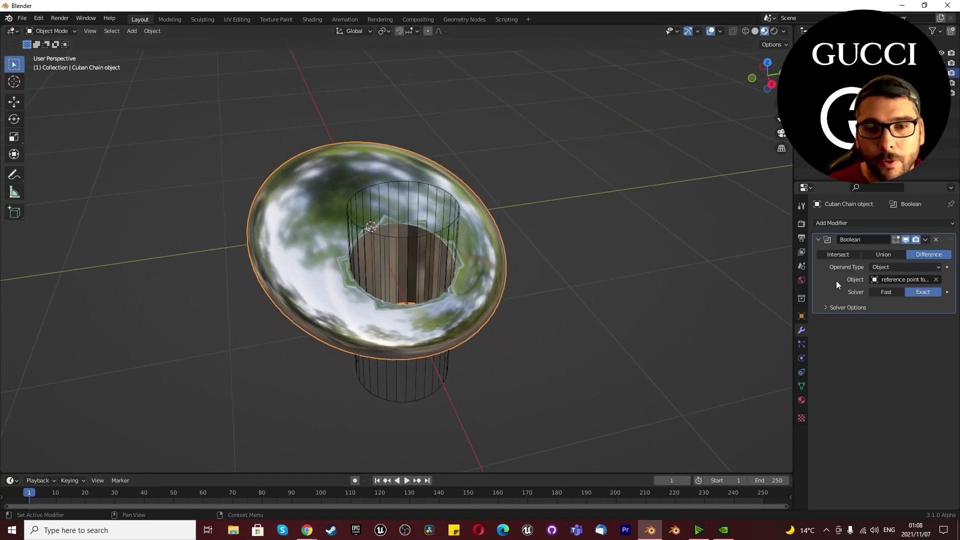
pyautogui.click(836, 223)
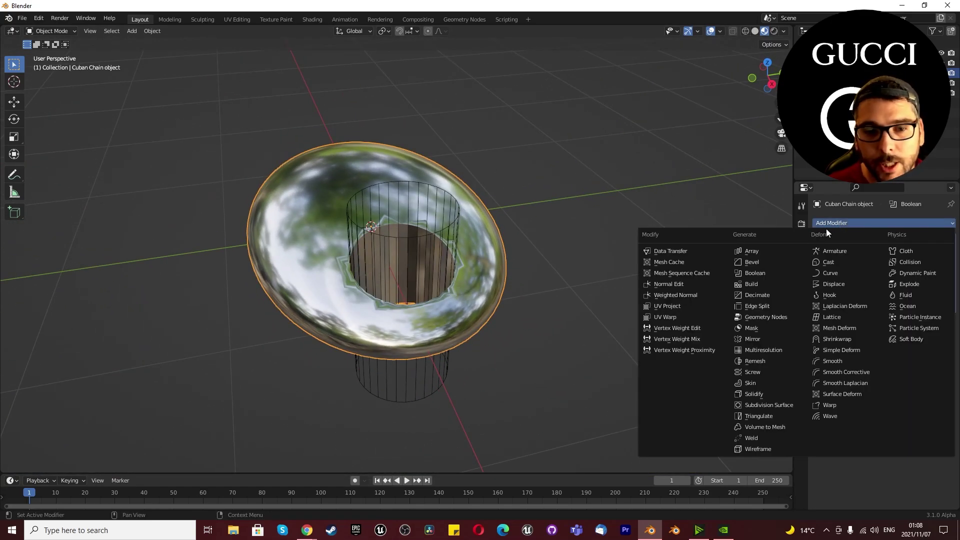
pyautogui.click(775, 406)
pyautogui.scroll(3, 332, 225)
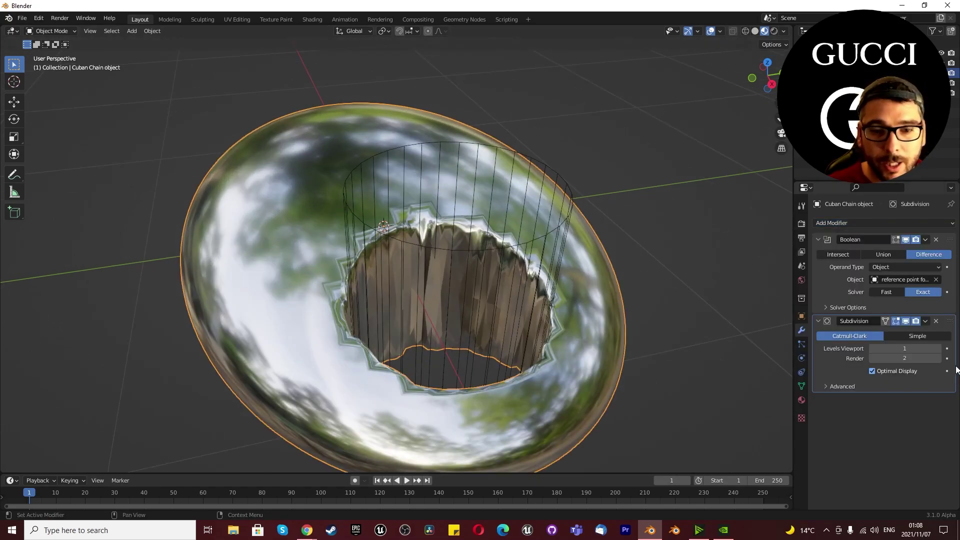
pyautogui.click(938, 348)
pyautogui.click(938, 348)
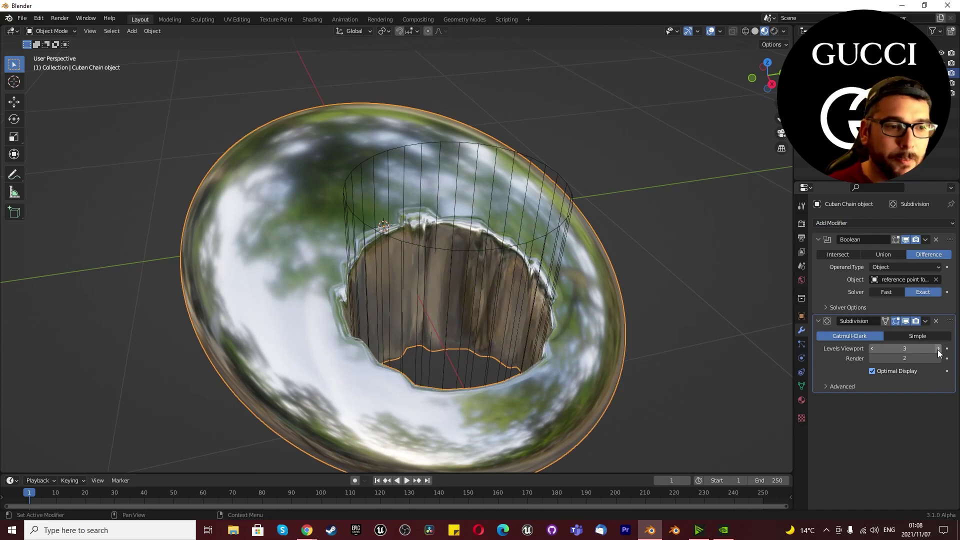
pyautogui.click(938, 349)
pyautogui.click(938, 349)
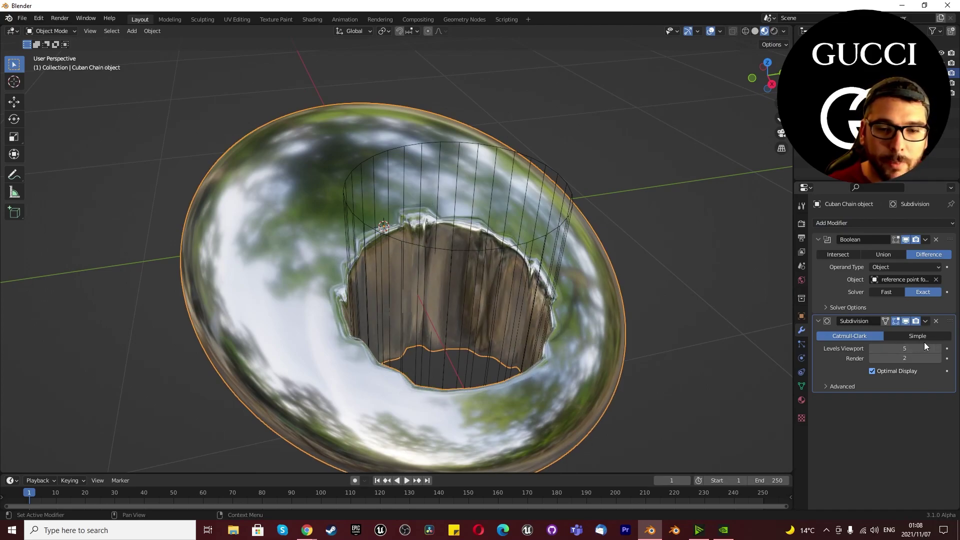
# - Move the Subdivision modifier above the Boolean modifier and inspect the rim of the hole up close
pyautogui.moveTo(950, 321); pyautogui.dragTo(936, 234)
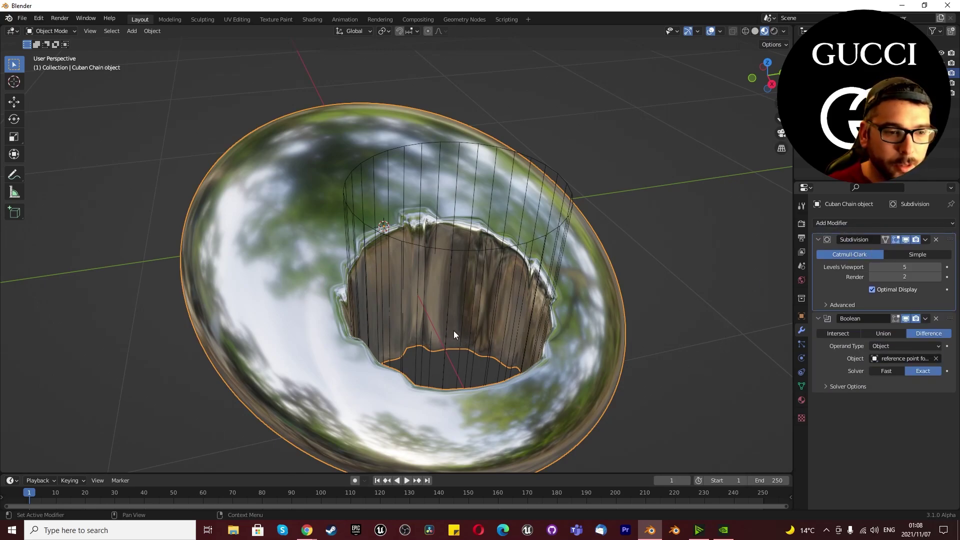
pyautogui.click(470, 329)
pyautogui.scroll(-4, 470, 329)
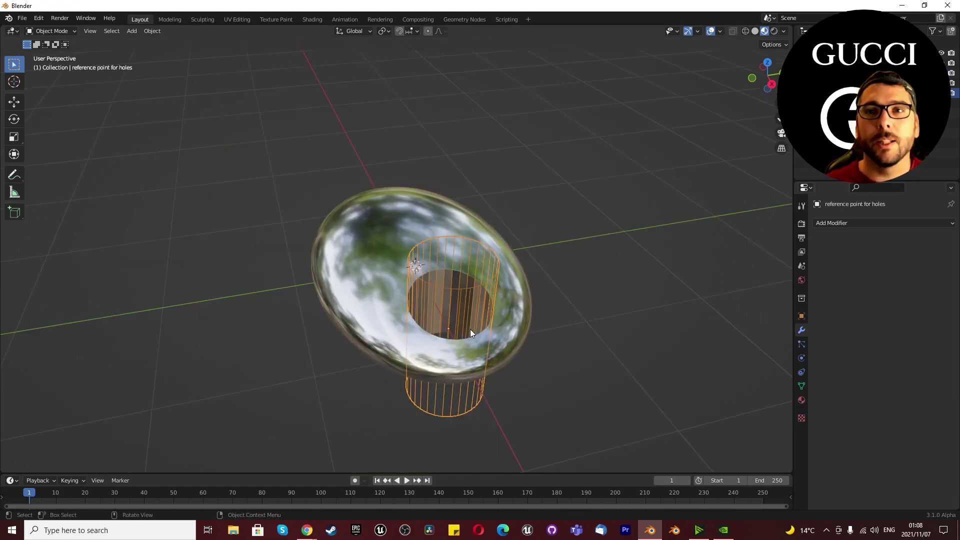
pyautogui.scroll(8, 470, 329)
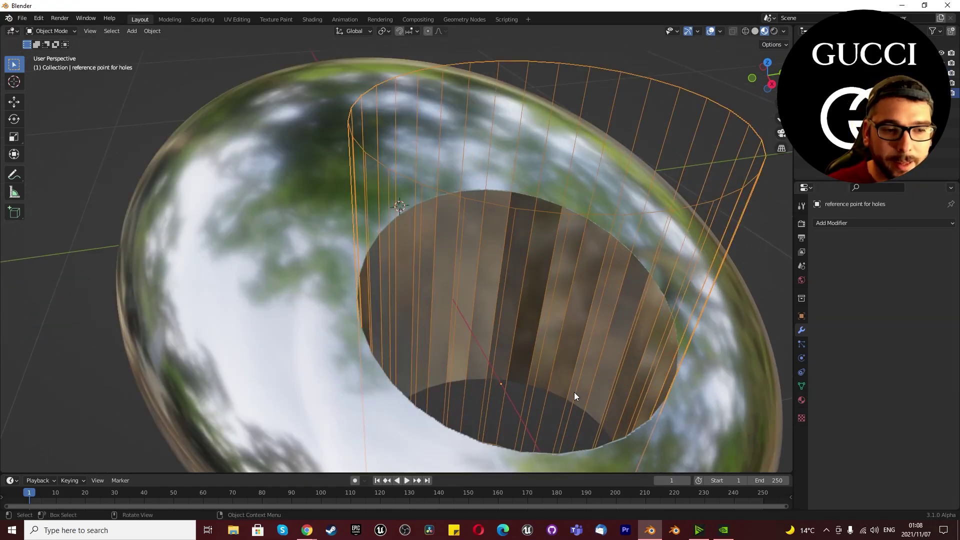
pyautogui.scroll(3, 400, 380)
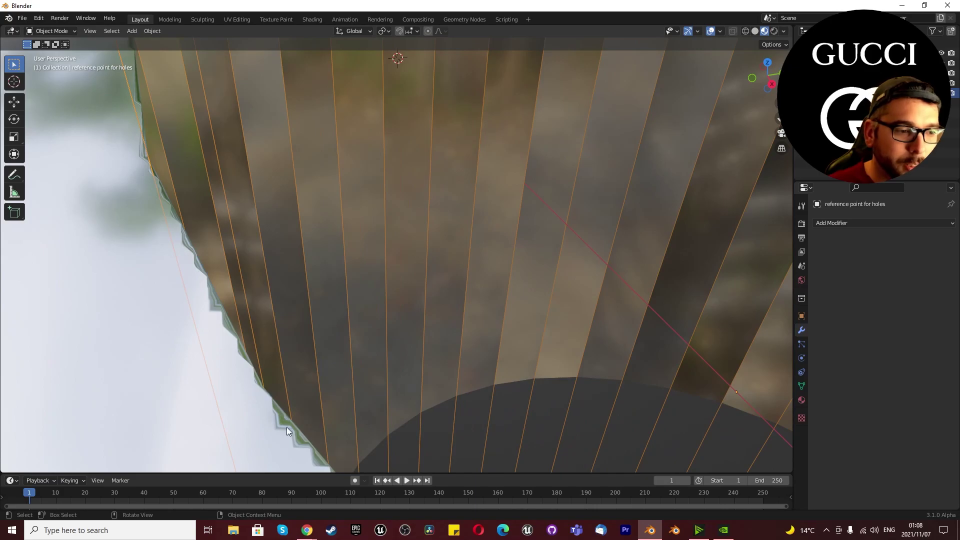
pyautogui.scroll(-8, 409, 319)
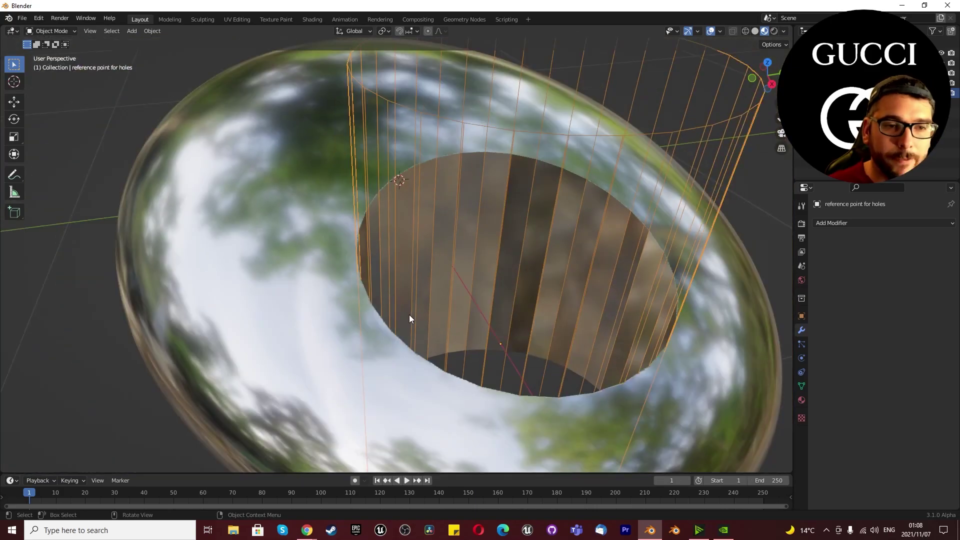
# - Remove both the Subdivision and Boolean modifiers from the Cuban Chain object
pyautogui.click(228, 224)
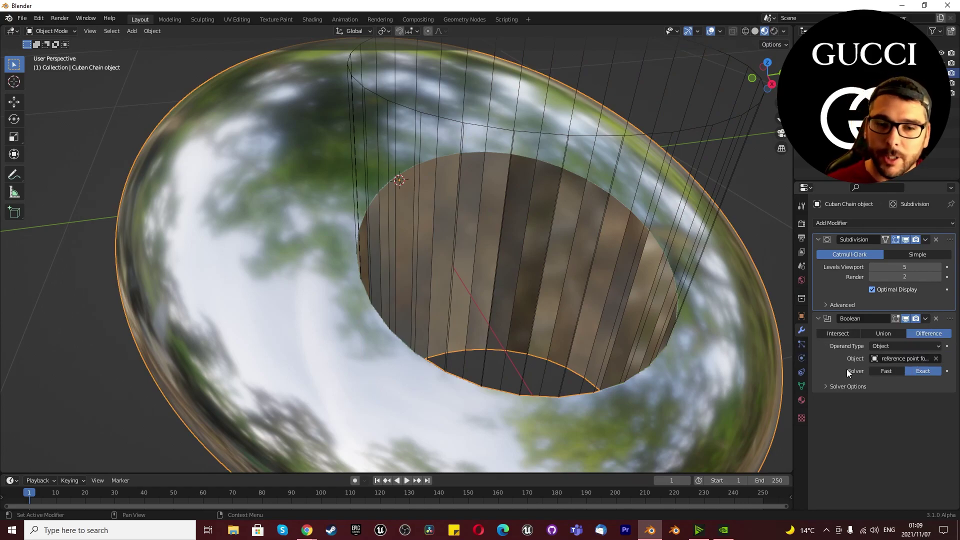
pyautogui.click(936, 240)
pyautogui.click(937, 240)
# - Add a new Subdivision Surface modifier to the Cuban Chain object with viewport levels of 2, and collapse its settings
pyautogui.click(867, 224)
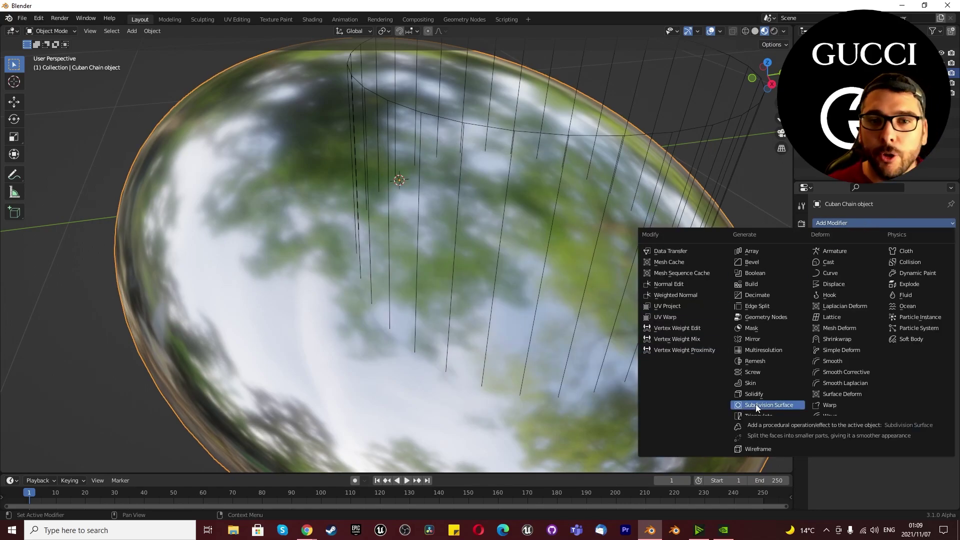
pyautogui.click(755, 404)
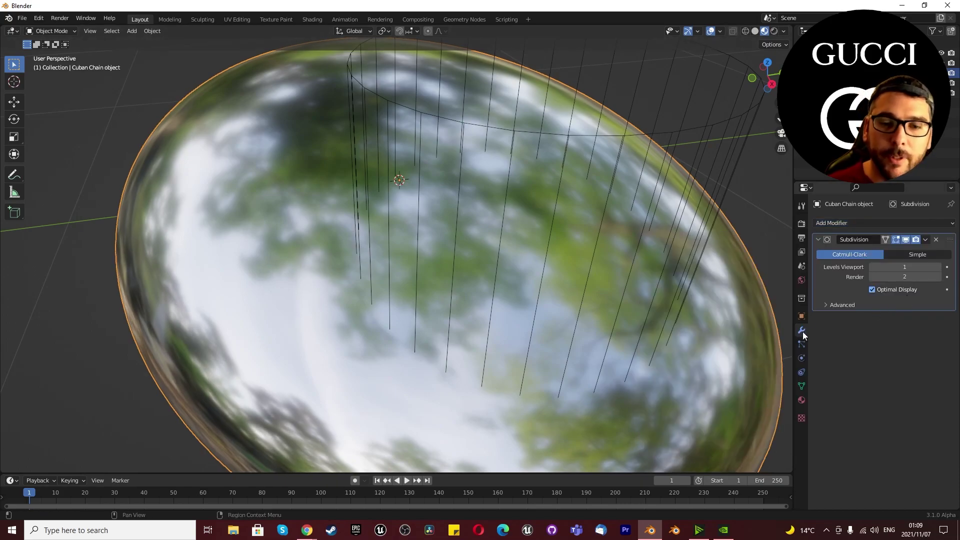
pyautogui.click(938, 268)
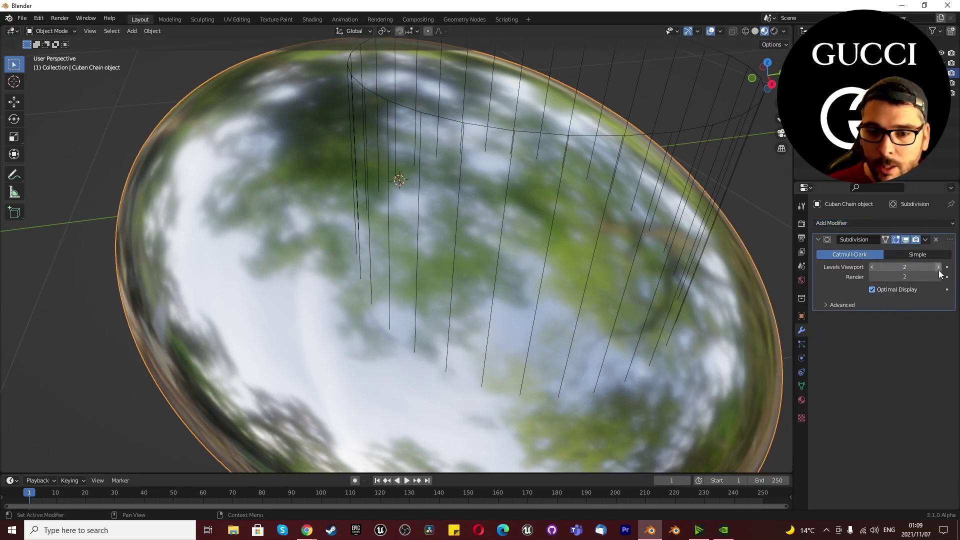
pyautogui.click(818, 240)
# - Put the Cuban Chain object into Edit Mode and turn on X-ray so hidden faces can be selected
pyautogui.scroll(-5, 518, 252)
pyautogui.scroll(4, 458, 260)
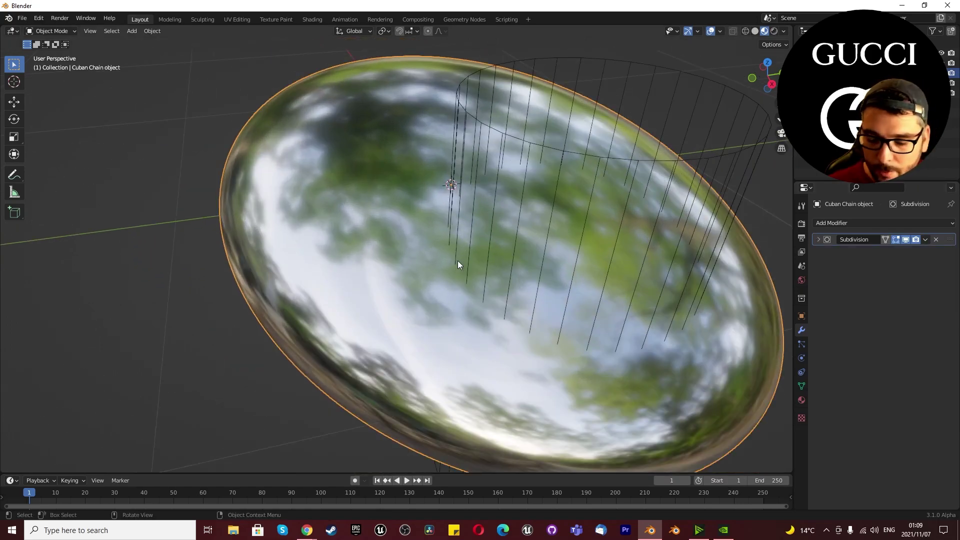
pyautogui.press('KP_7')
pyautogui.press('KP_Decimal')
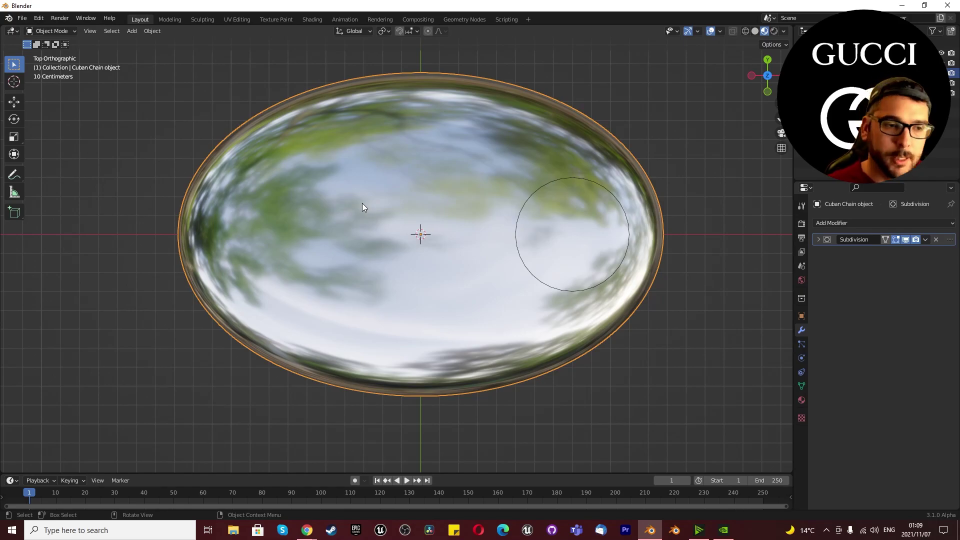
pyautogui.scroll(-3, 362, 203)
pyautogui.scroll(-3, 380, 201)
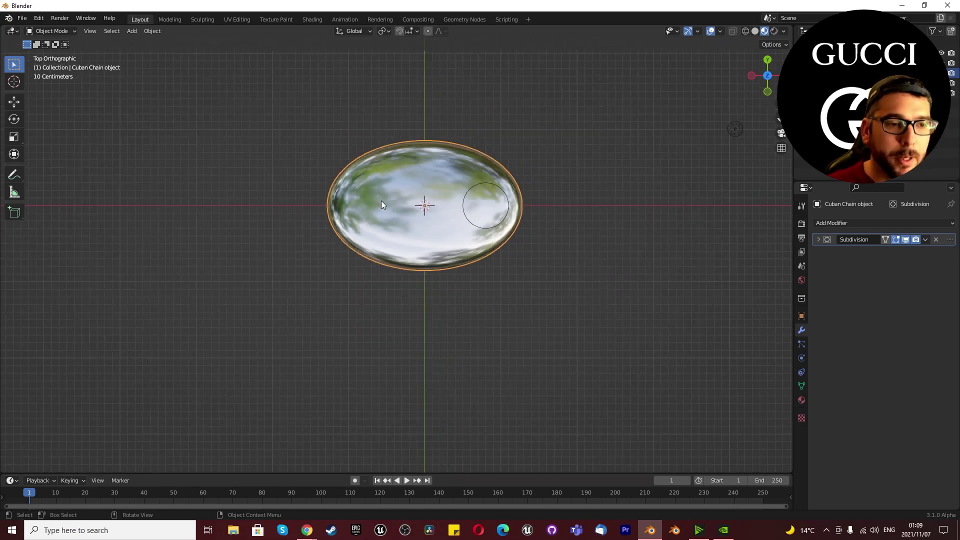
pyautogui.press('Tab')
pyautogui.scroll(3, 368, 185)
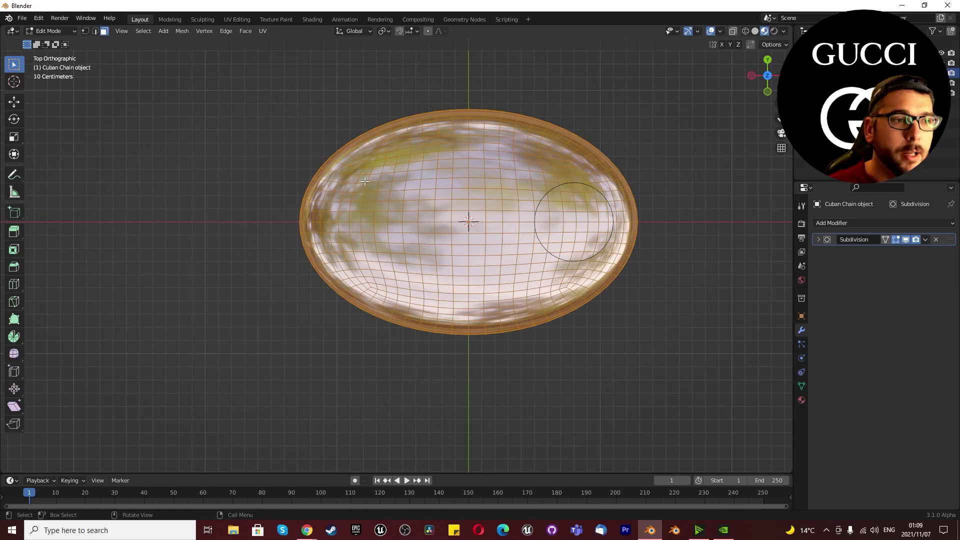
pyautogui.click(733, 32)
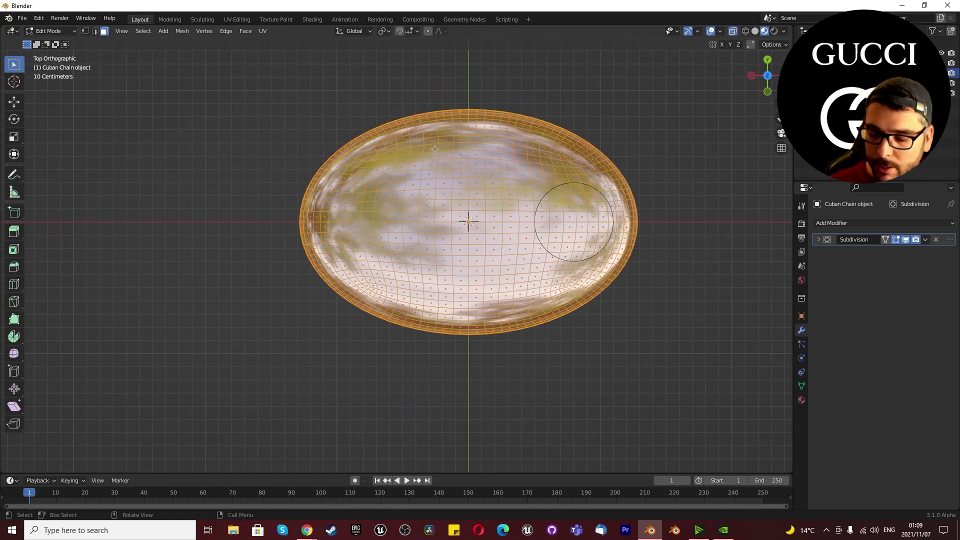
# - Delete all faces on the negative X half of the Cuban Chain object, working in front view
pyautogui.press('KP_1')
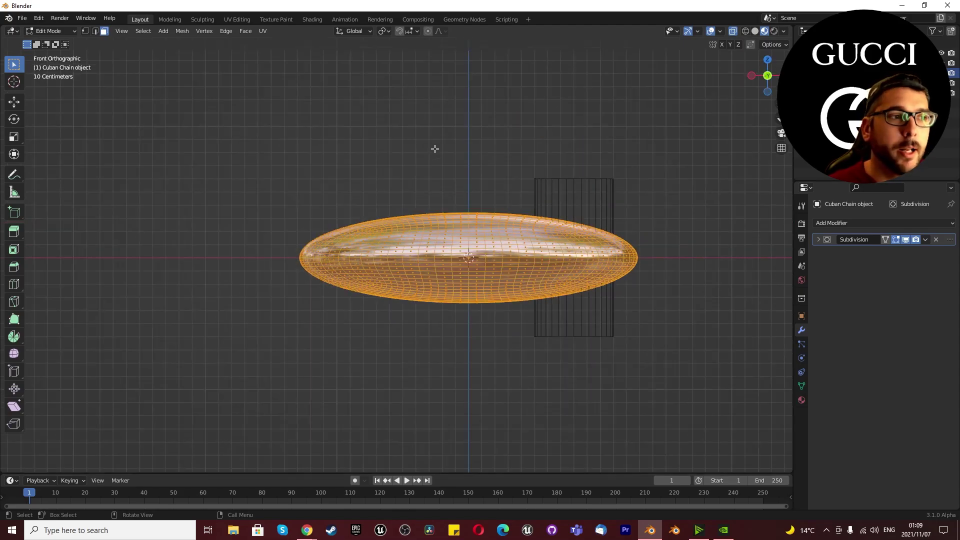
pyautogui.scroll(2, 330, 254)
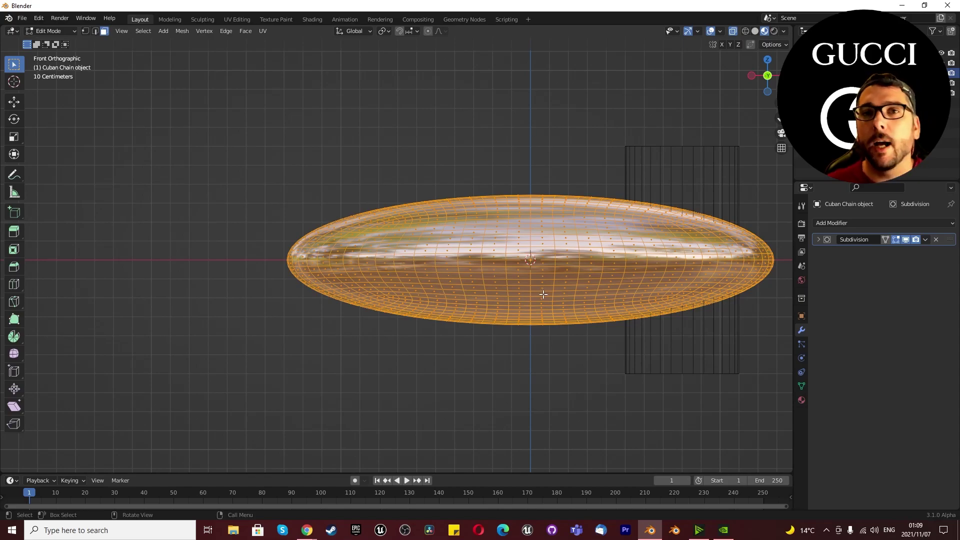
pyautogui.moveTo(251, 101); pyautogui.dragTo(523, 418)
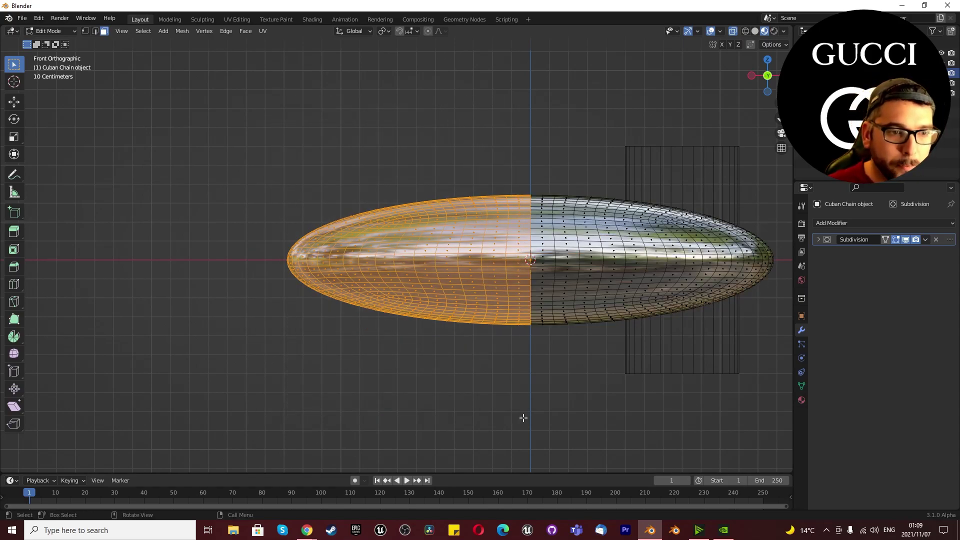
pyautogui.press('x')
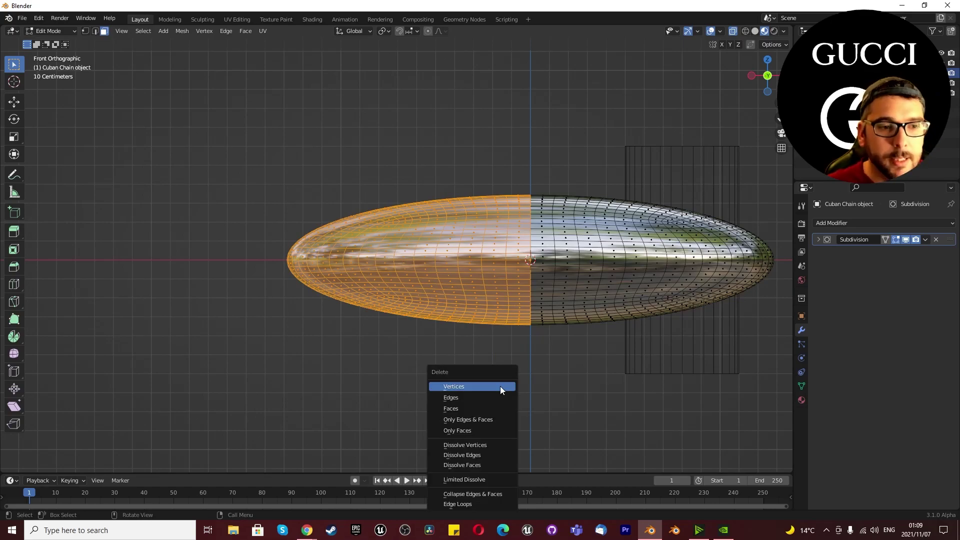
pyautogui.click(489, 409)
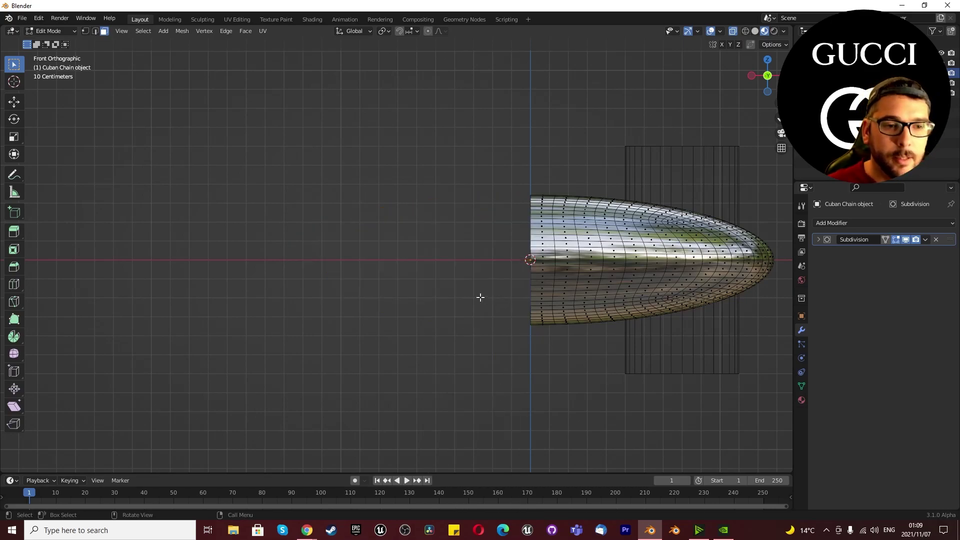
# - Delete the faces of the remaining half below the X axis, return to Object Mode and view the quarter shape from above
pyautogui.scroll(-2, 495, 297)
pyautogui.scroll(4, 719, 296)
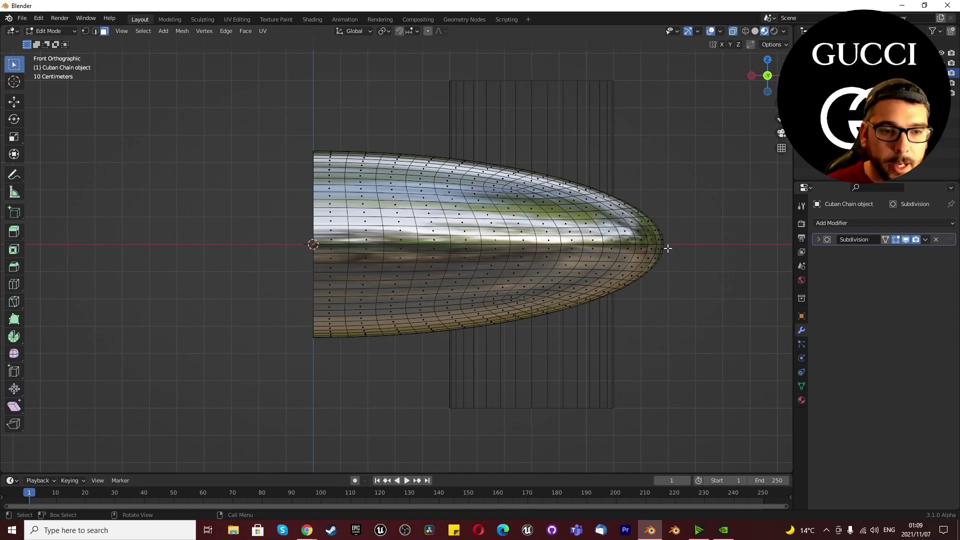
pyautogui.moveTo(668, 246); pyautogui.dragTo(204, 367)
pyautogui.press('x')
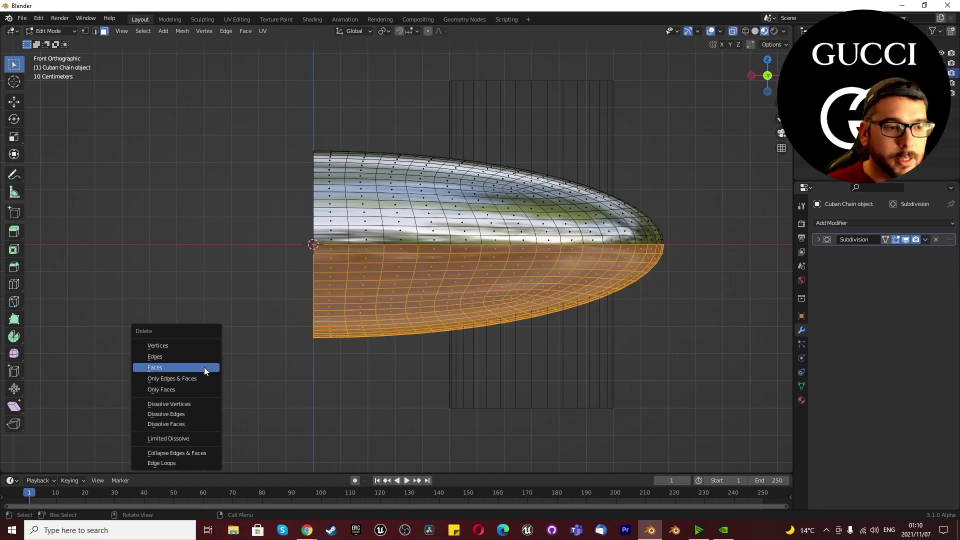
pyautogui.click(204, 367)
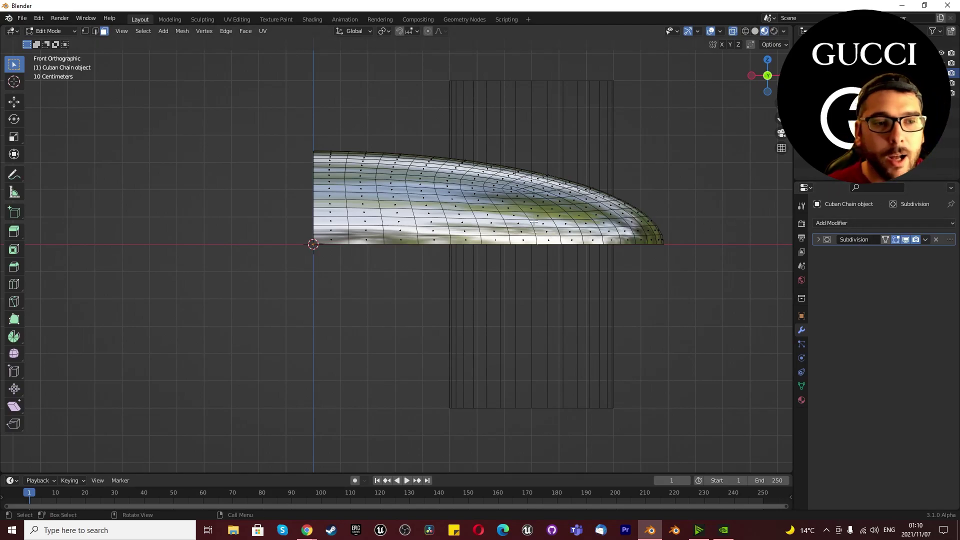
pyautogui.press('Tab')
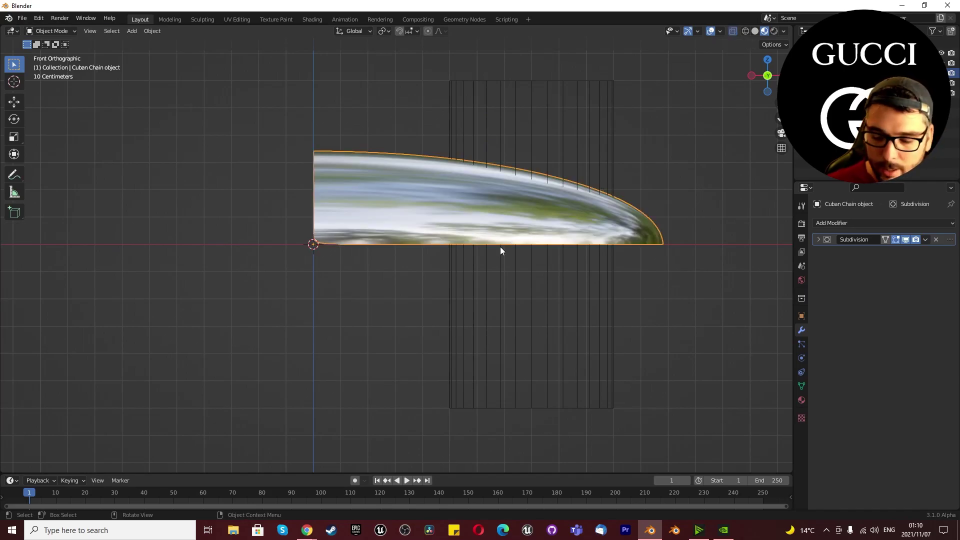
pyautogui.press('KP_7')
pyautogui.scroll(-3, 500, 240)
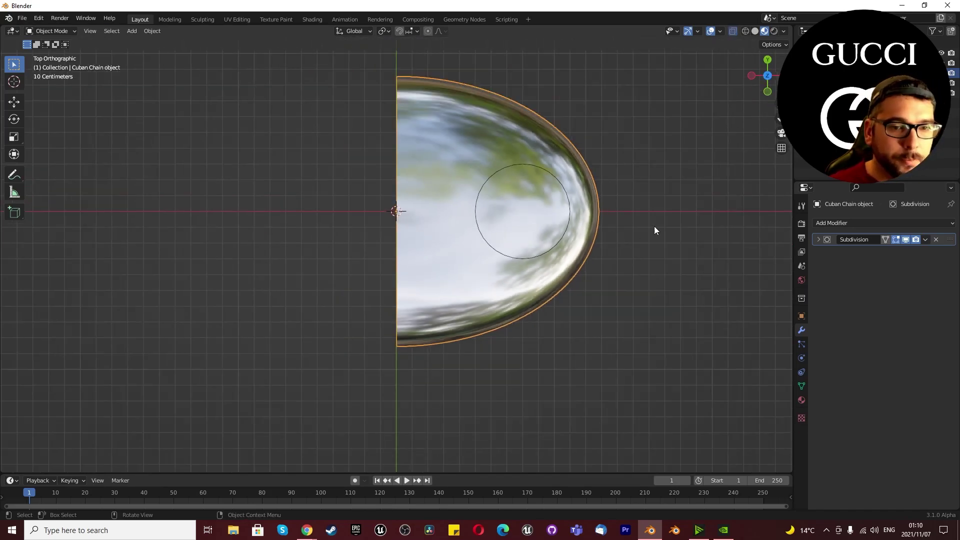
# - Add an X-axis Mirror modifier to the Cuban Chain object, placed above the Subdivision modifier and named "Mirror width"
pyautogui.click(856, 223)
pyautogui.click(770, 339)
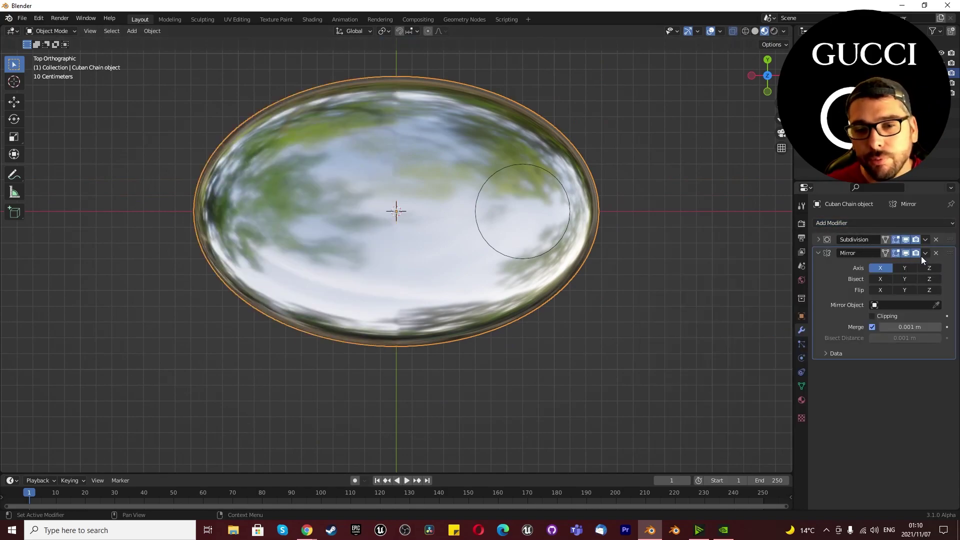
pyautogui.moveTo(950, 254); pyautogui.dragTo(950, 239)
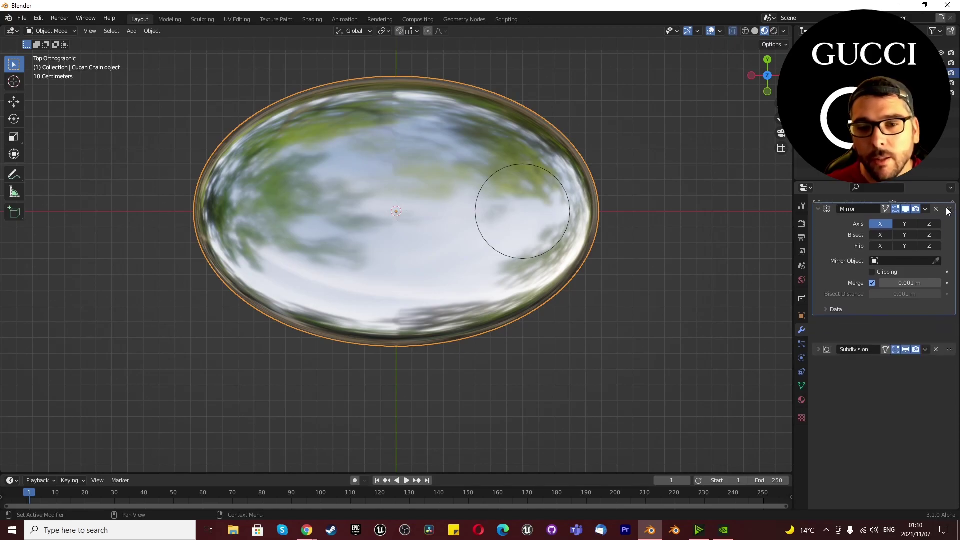
pyautogui.click(819, 354)
pyautogui.click(819, 354)
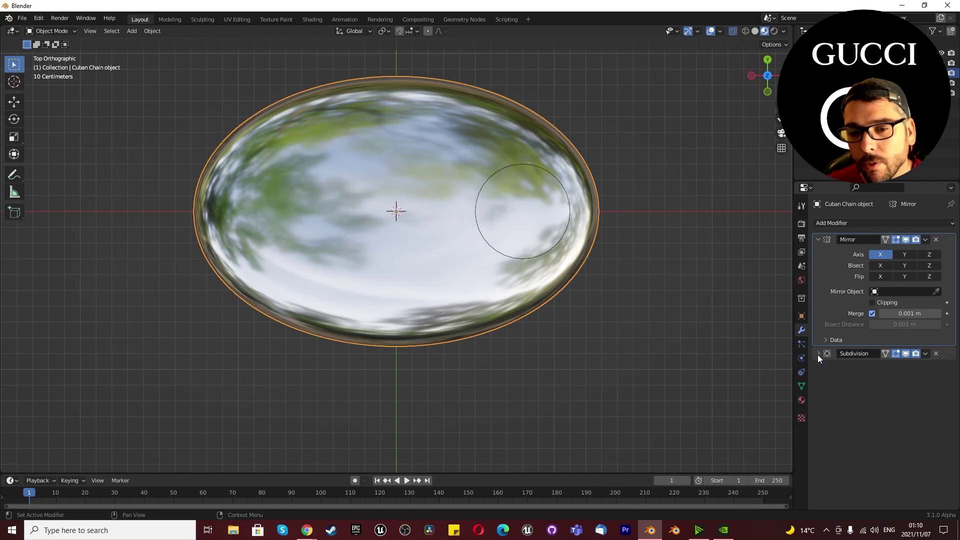
pyautogui.click(862, 239)
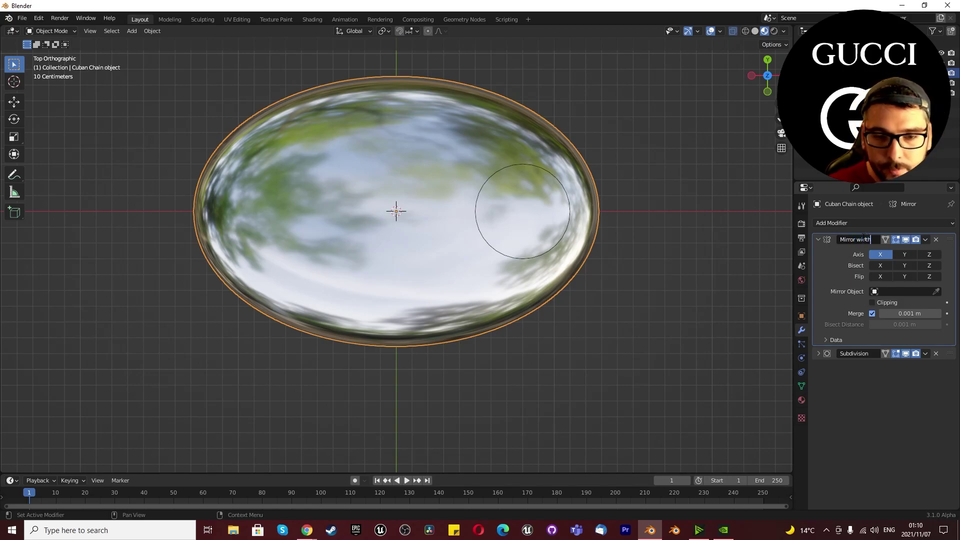
# - Duplicate the Mirror width modifier, name the copy "Mirror height" and set it to mirror on the Z axis
pyautogui.click(926, 239)
pyautogui.click(907, 258)
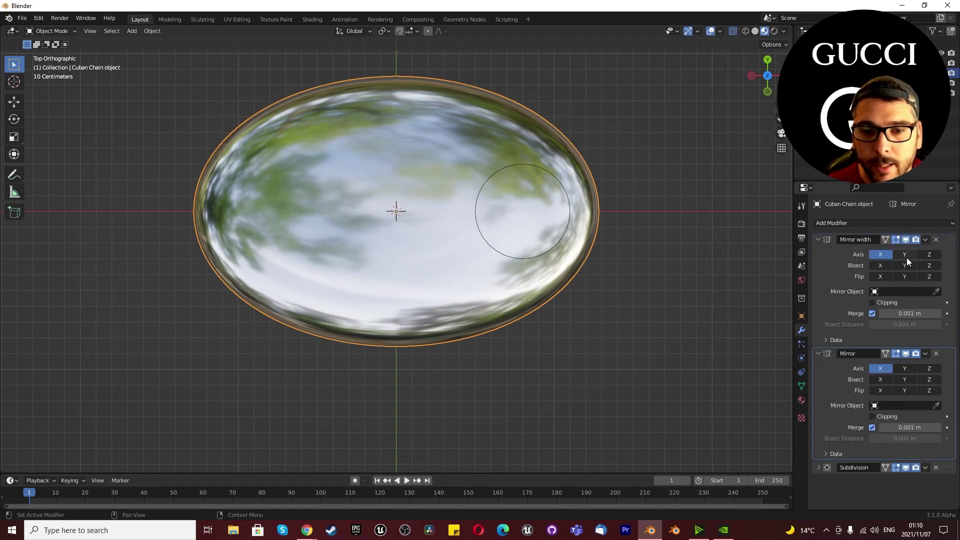
pyautogui.click(865, 354)
pyautogui.write('height')
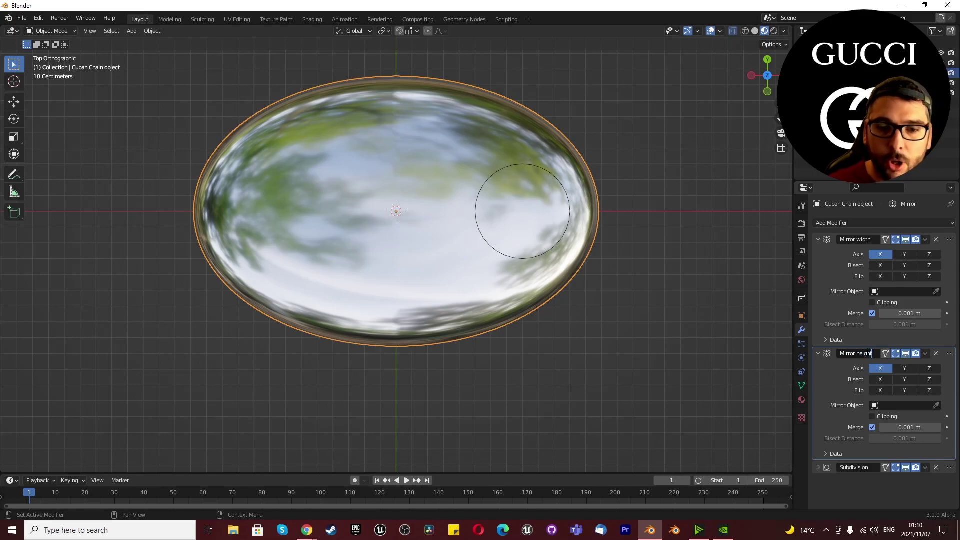
pyautogui.press('Return')
pyautogui.click(925, 369)
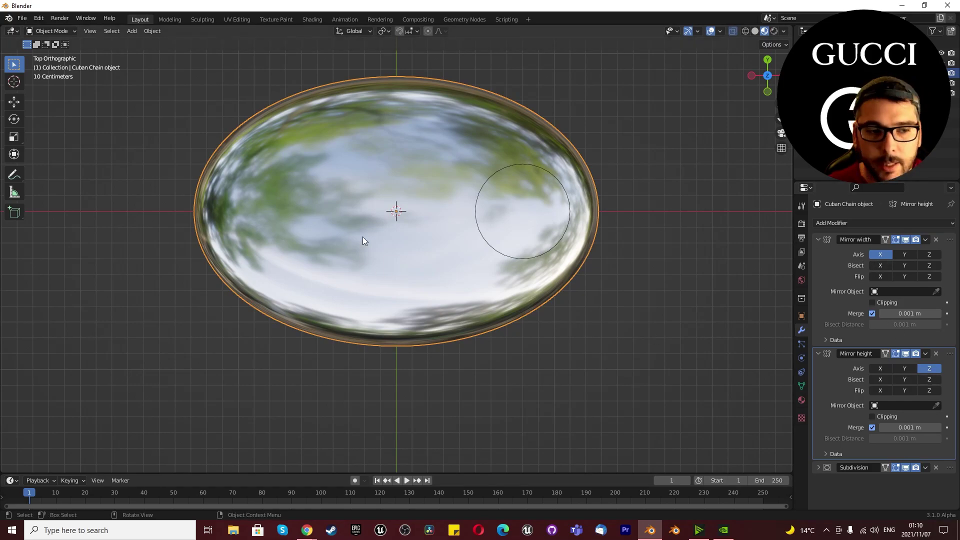
# - Toggle the viewport display of the Mirror width and Mirror height modifiers in front view to check what each one mirrors
pyautogui.press('KP_1')
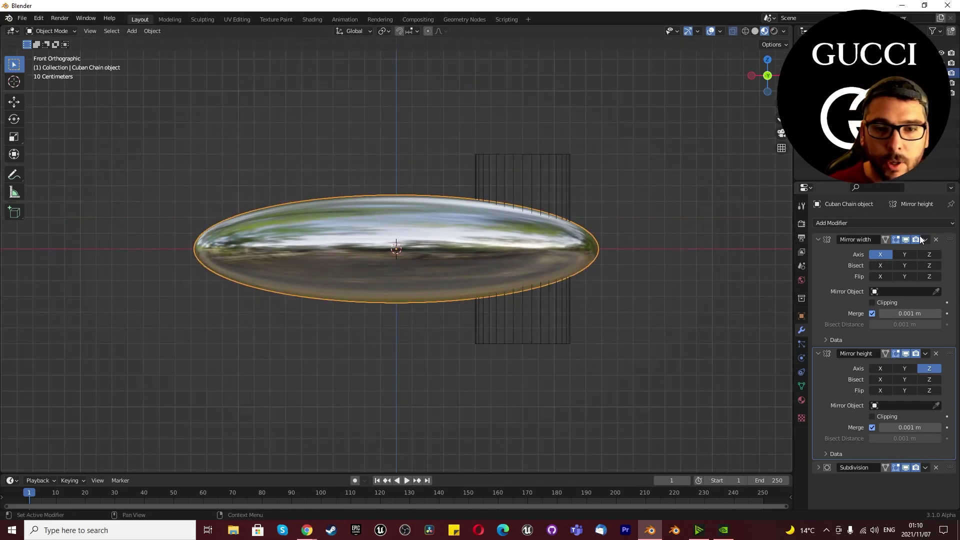
pyautogui.click(906, 240)
pyautogui.click(906, 240)
pyautogui.click(906, 240)
pyautogui.click(905, 240)
pyautogui.click(906, 240)
pyautogui.click(905, 240)
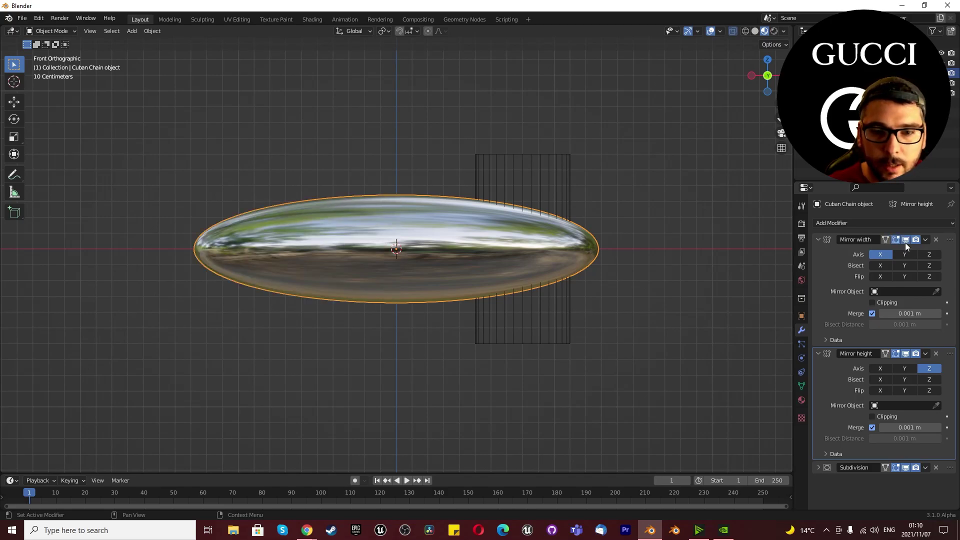
pyautogui.click(905, 354)
pyautogui.click(906, 354)
pyautogui.click(905, 353)
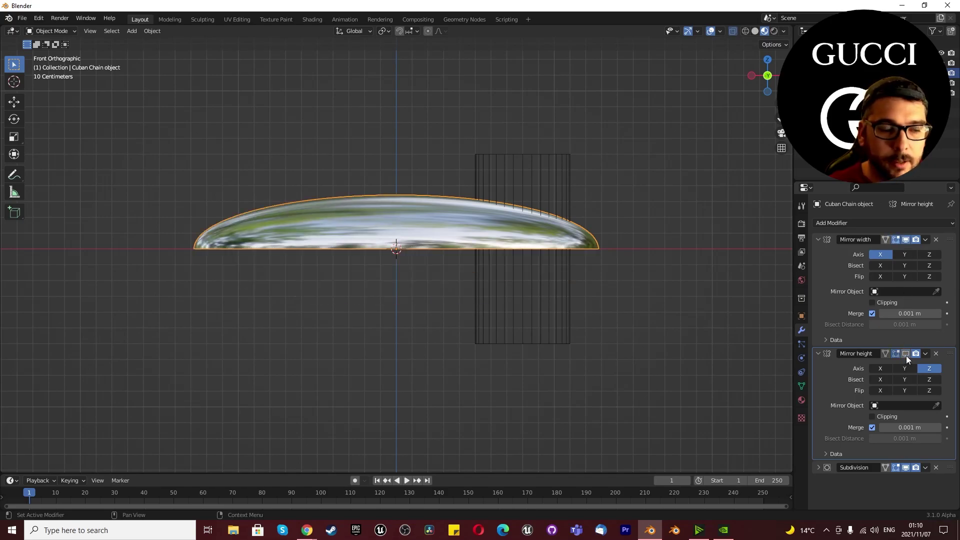
pyautogui.click(906, 353)
pyautogui.moveTo(428, 116); pyautogui.dragTo(497, 176, button='middle')
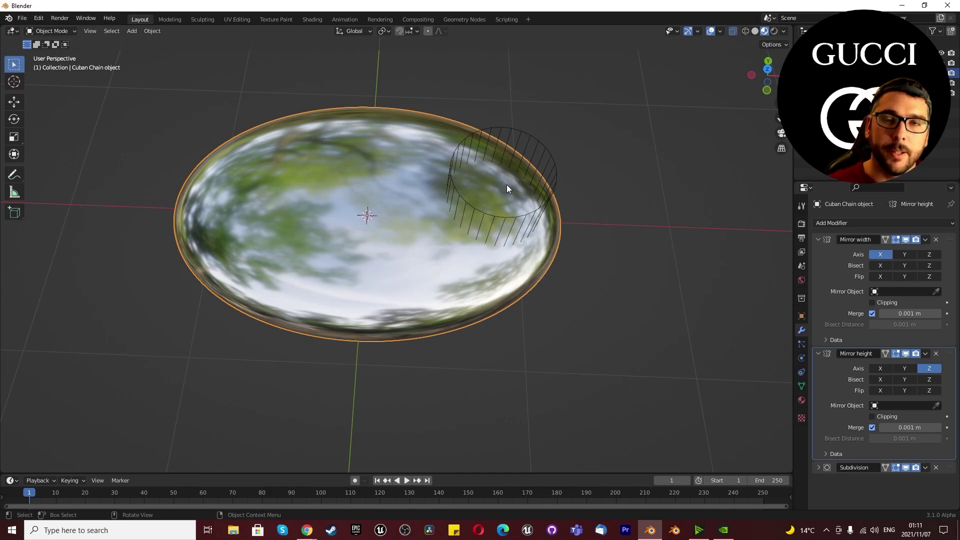
pyautogui.press('KP_7')
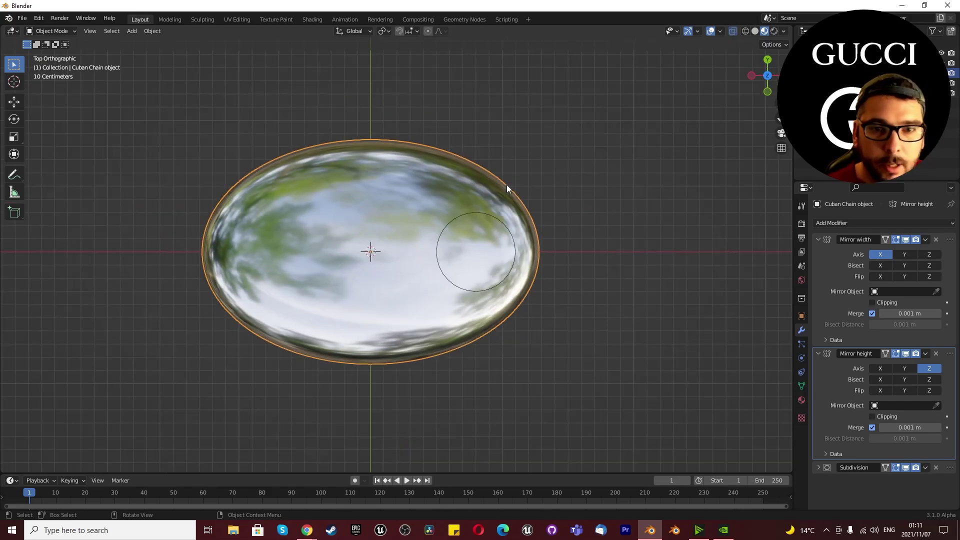
pyautogui.scroll(2, 368, 229)
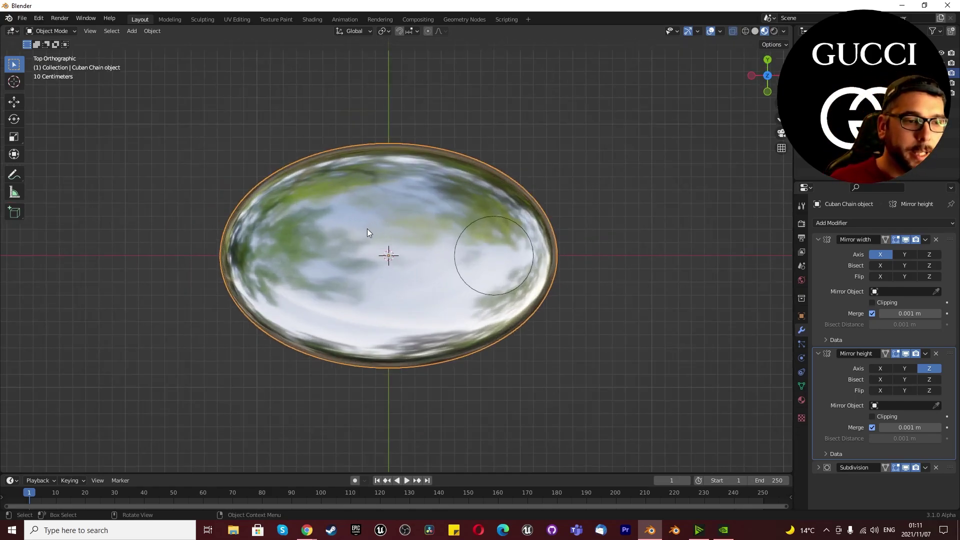
# - Check in the add-on preferences that Mesh: LoopTools is enabled, searching for "loop" with testing add-ons included, and close the preferences
pyautogui.click(38, 19)
pyautogui.click(59, 160)
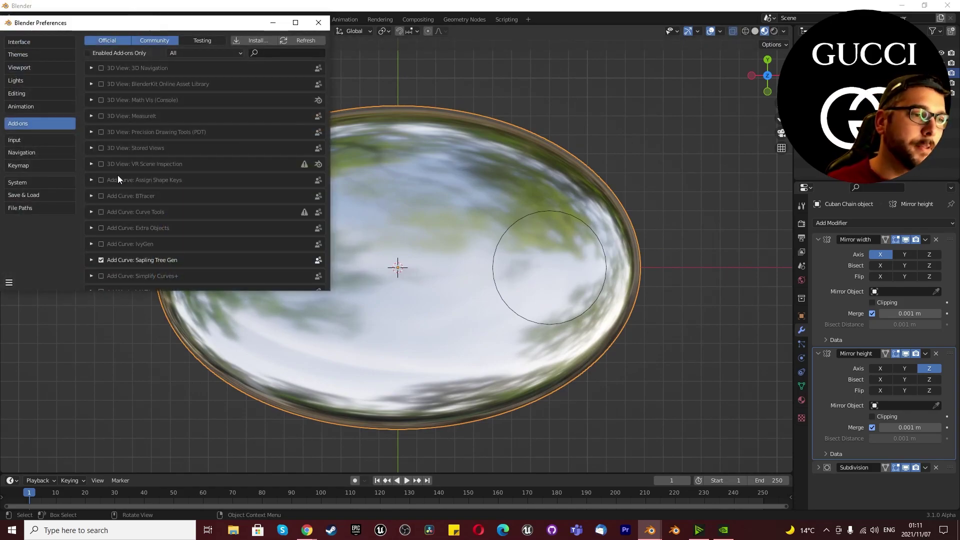
pyautogui.click(123, 52)
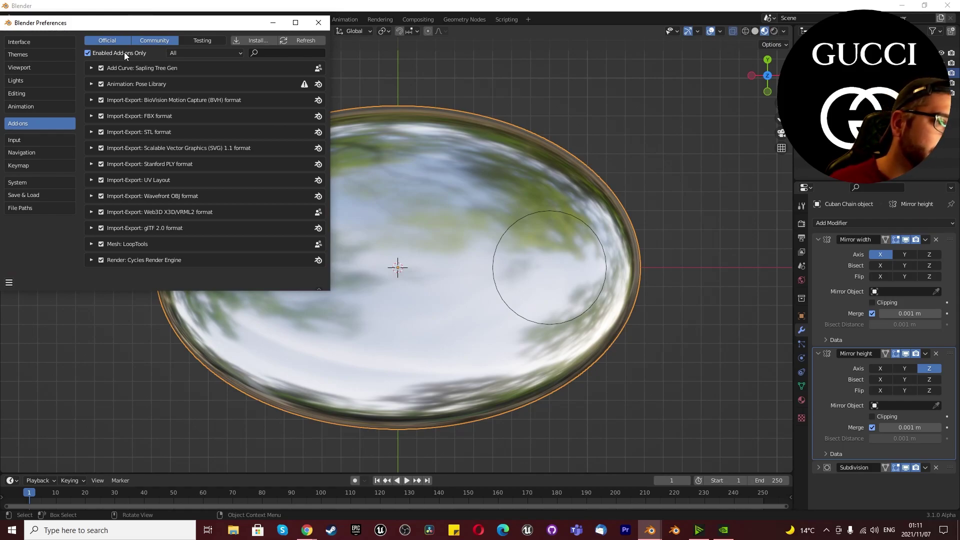
pyautogui.click(124, 52)
pyautogui.click(262, 53)
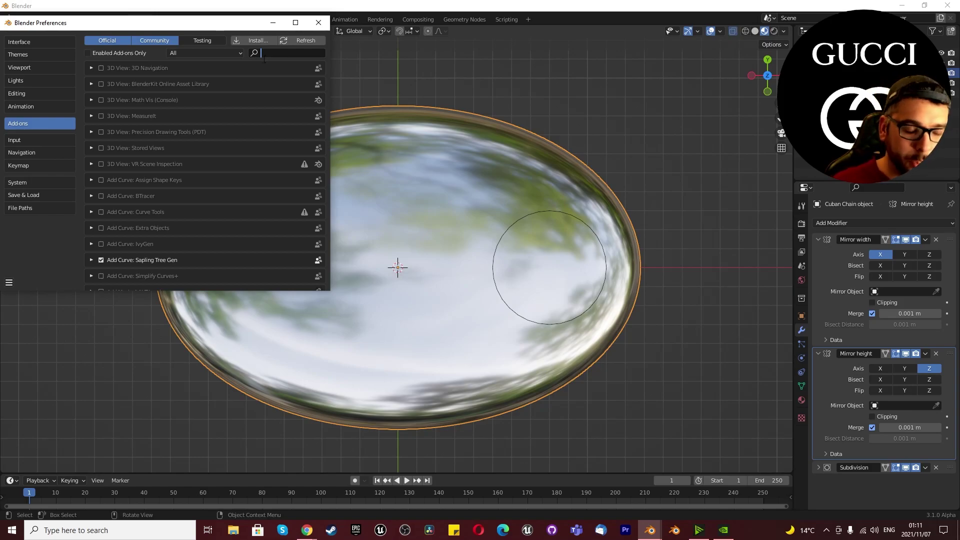
pyautogui.write('loop')
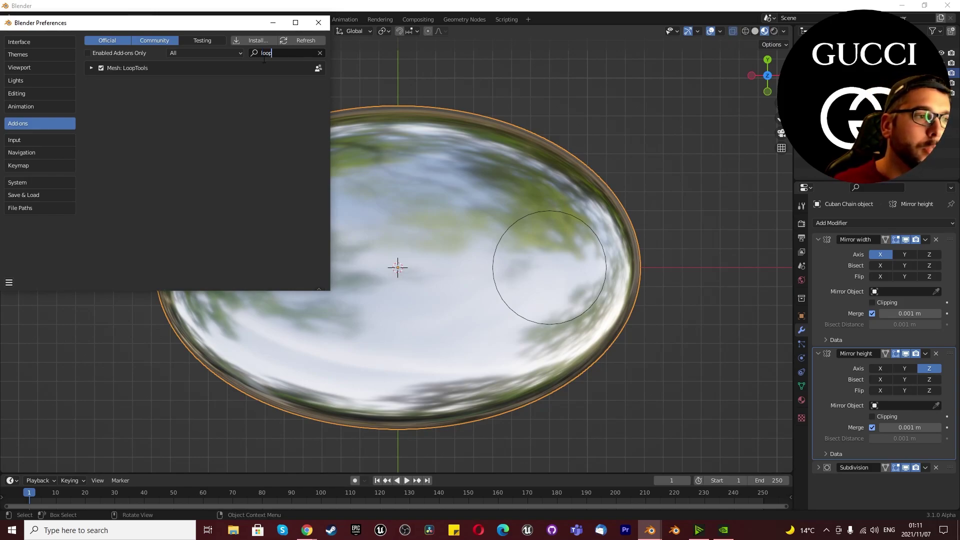
pyautogui.click(205, 41)
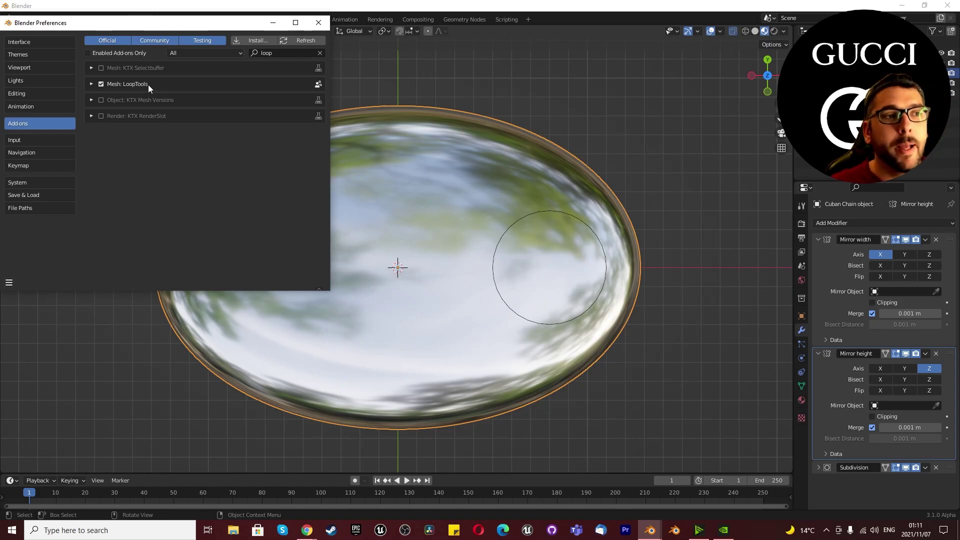
pyautogui.click(10, 284)
pyautogui.click(47, 257)
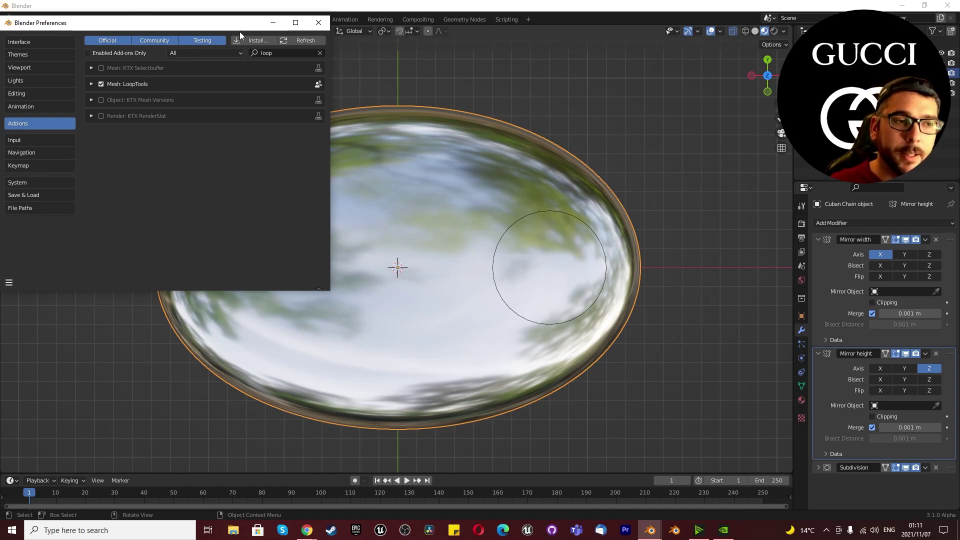
pyautogui.click(320, 23)
pyautogui.scroll(-4, 512, 287)
pyautogui.scroll(4, 510, 287)
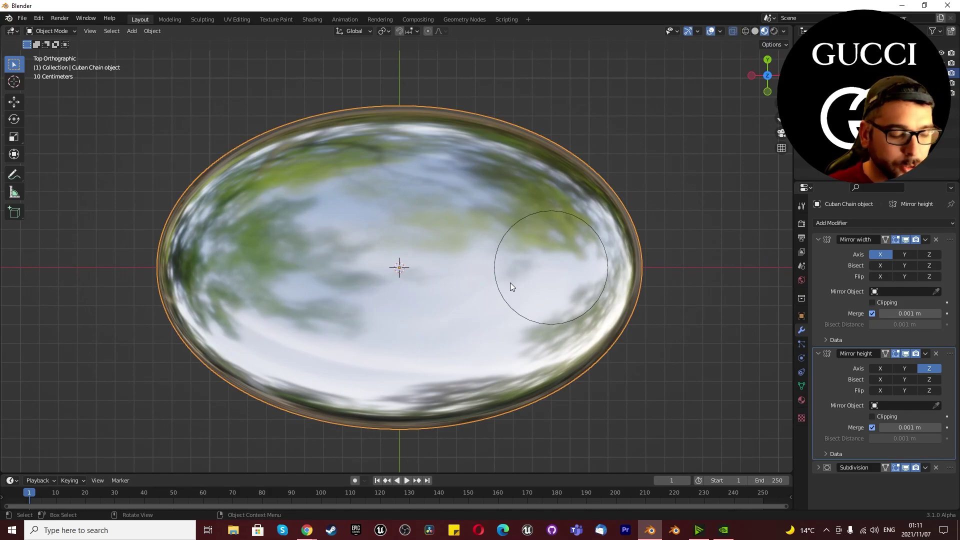
# - Enter Edit Mode and select the block of faces inside the cylinder's circular outline, extending it to the outline's outer positive X side
pyautogui.press('Tab')
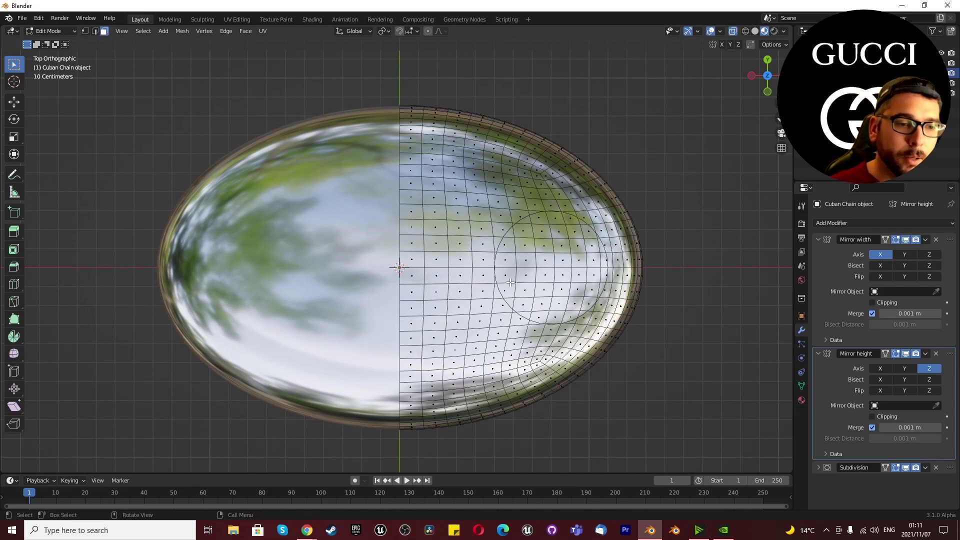
pyautogui.scroll(-3, 510, 282)
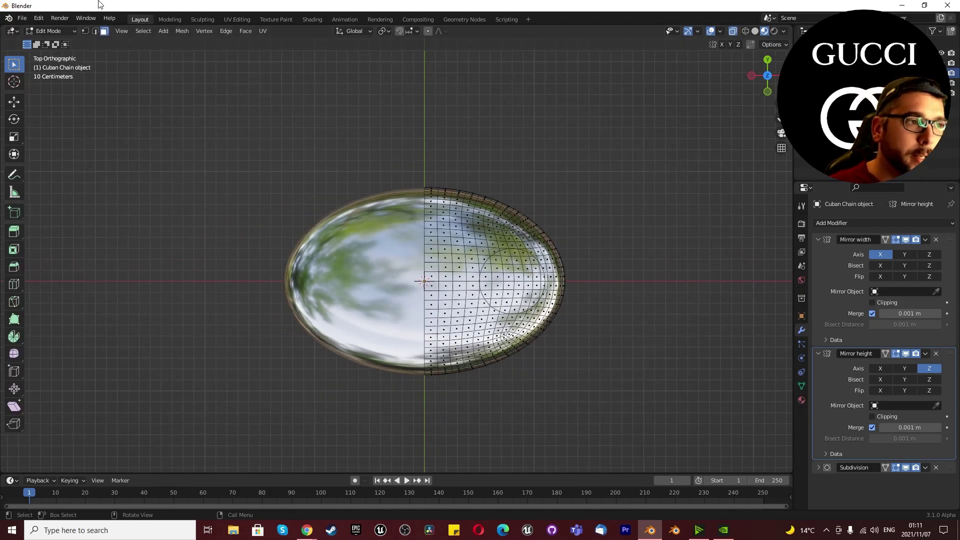
pyautogui.scroll(6, 677, 317)
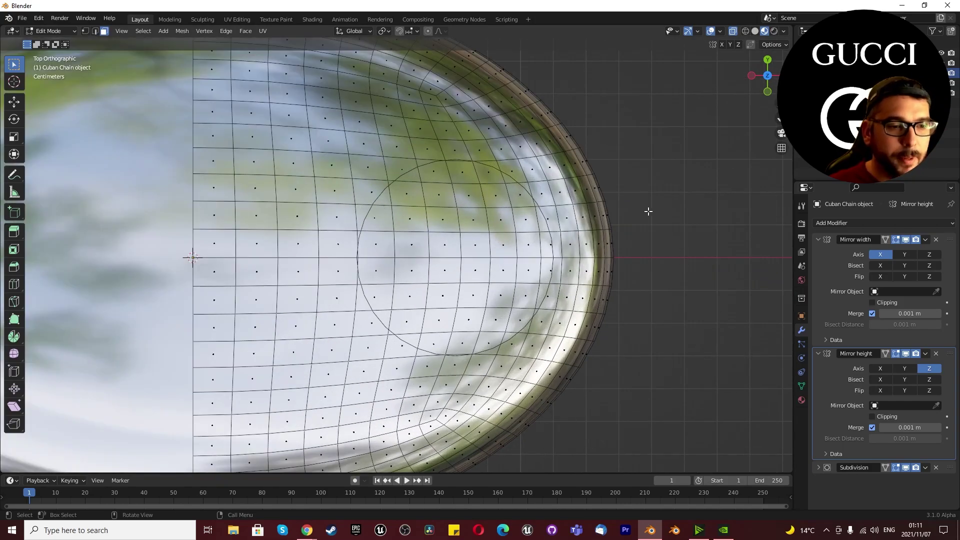
pyautogui.scroll(1, 647, 210)
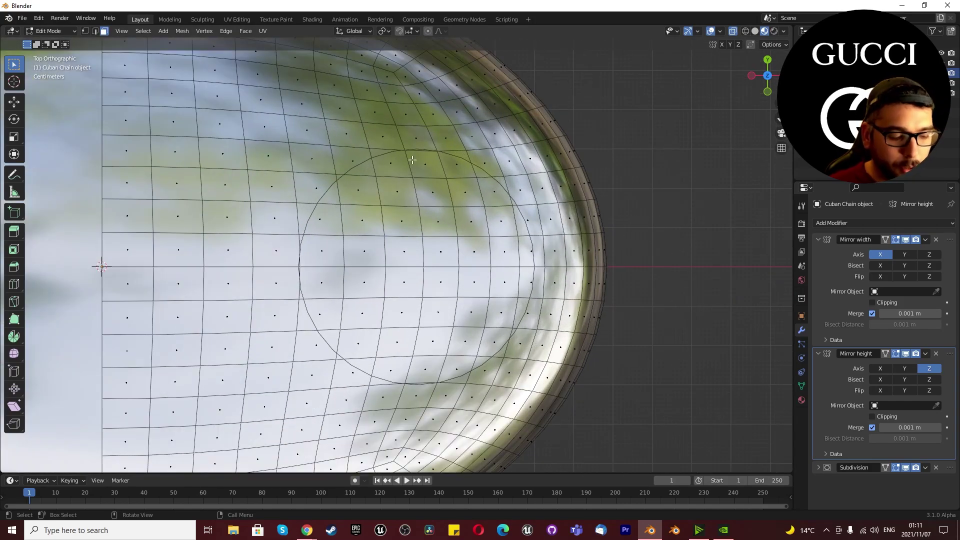
pyautogui.moveTo(347, 168); pyautogui.dragTo(510, 356)
pyautogui.keyDown('shift'); pyautogui.moveTo(520, 276); pyautogui.dragTo(540, 317); pyautogui.keyUp('shift')
pyautogui.keyDown('shift'); pyautogui.moveTo(525, 243); pyautogui.dragTo(534, 263); pyautogui.keyUp('shift')
pyautogui.keyDown('shift'); pyautogui.moveTo(520, 217); pyautogui.dragTo(533, 237); pyautogui.keyUp('shift')
pyautogui.keyDown('shift'); pyautogui.moveTo(510, 186); pyautogui.dragTo(525, 206); pyautogui.keyUp('shift')
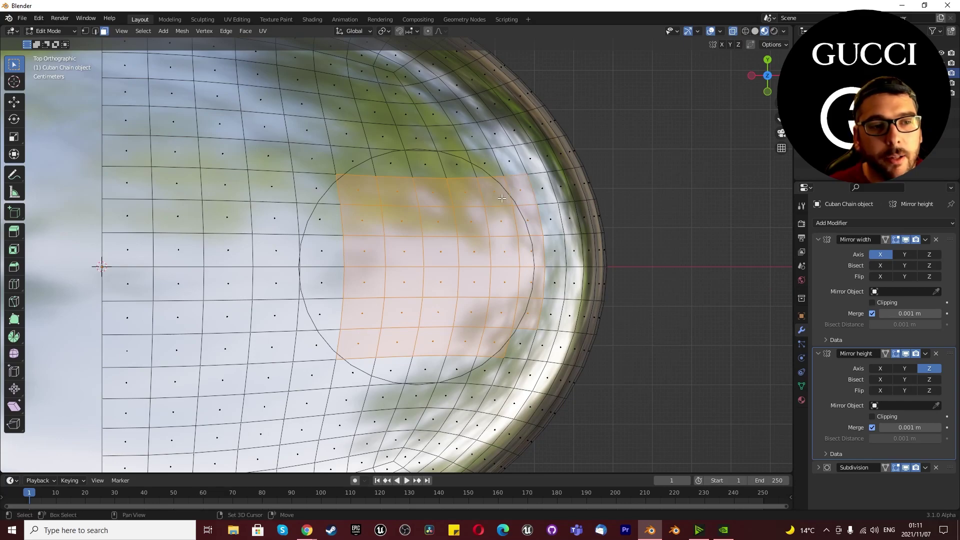
# - Extend the face selection in stepped rows to cover the upper, inner and lower edges of the cylinder's circular outline
pyautogui.keyDown('shift'); pyautogui.moveTo(478, 157); pyautogui.dragTo(491, 172); pyautogui.keyUp('shift')
pyautogui.moveTo(432, 160)
pyautogui.keyDown('shift'); pyautogui.mouseDown()
pyautogui.moveTo(463, 179)
pyautogui.moveTo(432, 173)
pyautogui.mouseUp(); pyautogui.keyUp('shift')
pyautogui.keyDown('shift'); pyautogui.moveTo(411, 131); pyautogui.dragTo(453, 150); pyautogui.keyUp('shift')
pyautogui.keyDown('shift'); pyautogui.moveTo(378, 128); pyautogui.dragTo(350, 325); pyautogui.keyUp('shift')
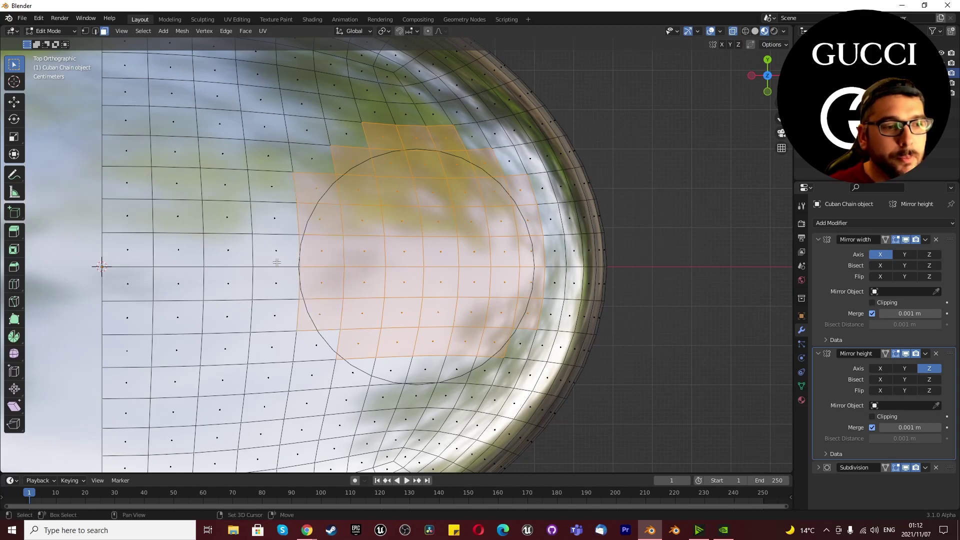
pyautogui.keyDown('shift'); pyautogui.moveTo(268, 233); pyautogui.dragTo(306, 301); pyautogui.keyUp('shift')
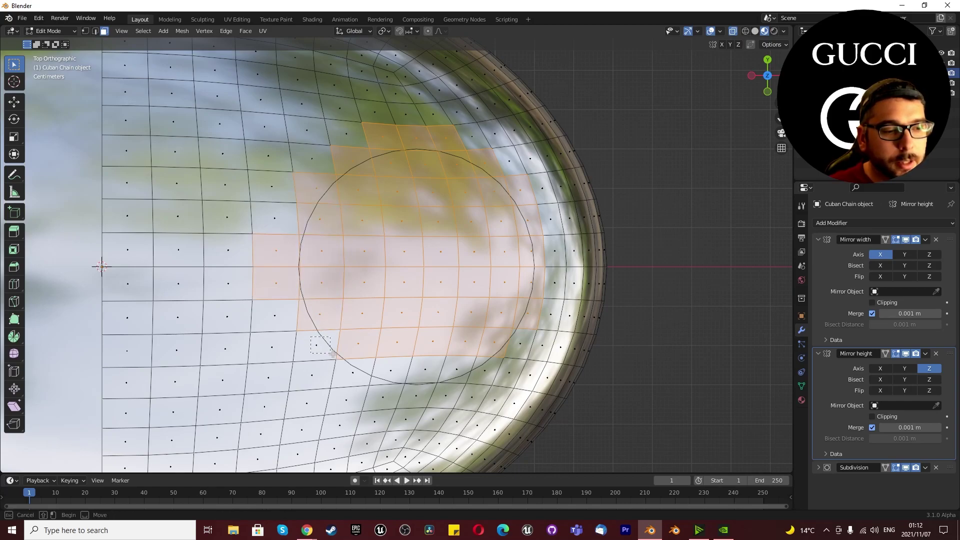
pyautogui.keyDown('shift'); pyautogui.moveTo(348, 364); pyautogui.dragTo(489, 384); pyautogui.keyUp('shift')
pyautogui.keyDown('shift'); pyautogui.moveTo(385, 388); pyautogui.dragTo(454, 403); pyautogui.keyUp('shift')
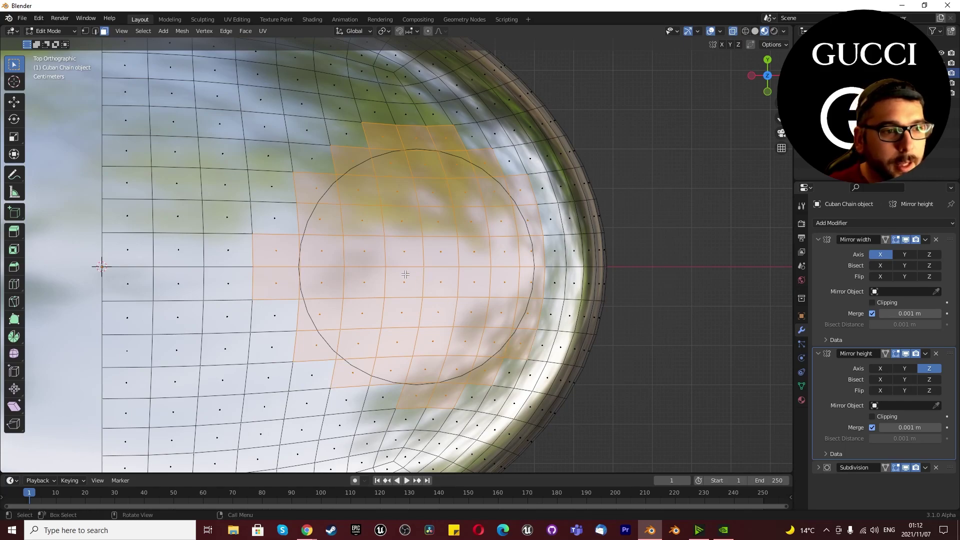
# - Reshape the selected faces into a circle with the LoopTools Circle operation
pyautogui.scroll(-5, 429, 283)
pyautogui.scroll(4, 439, 251)
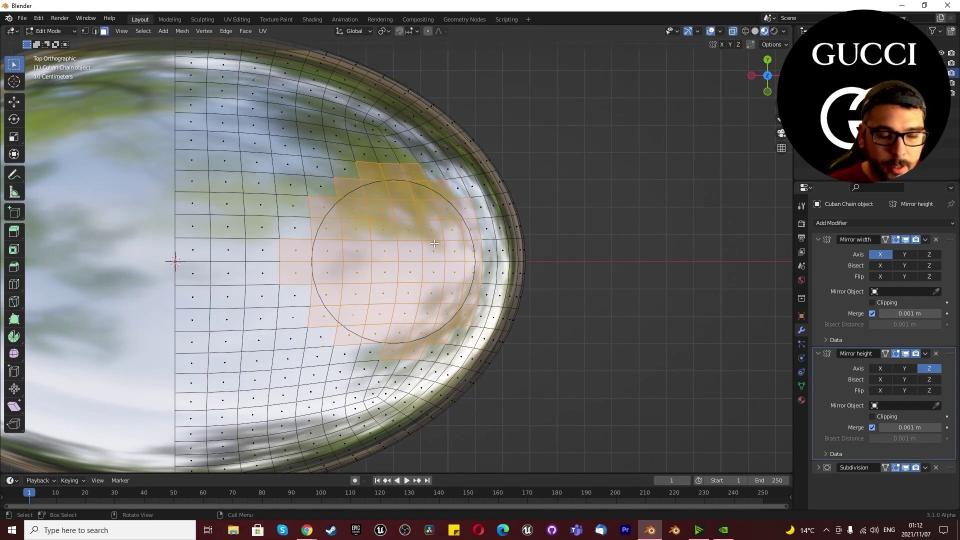
pyautogui.rightClick(564, 174)
pyautogui.moveTo(564, 175)
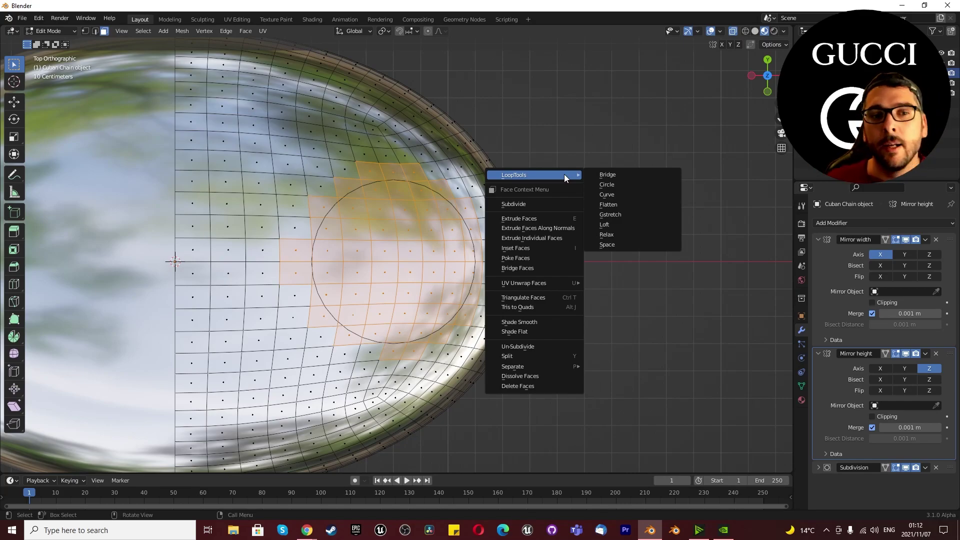
pyautogui.click(602, 185)
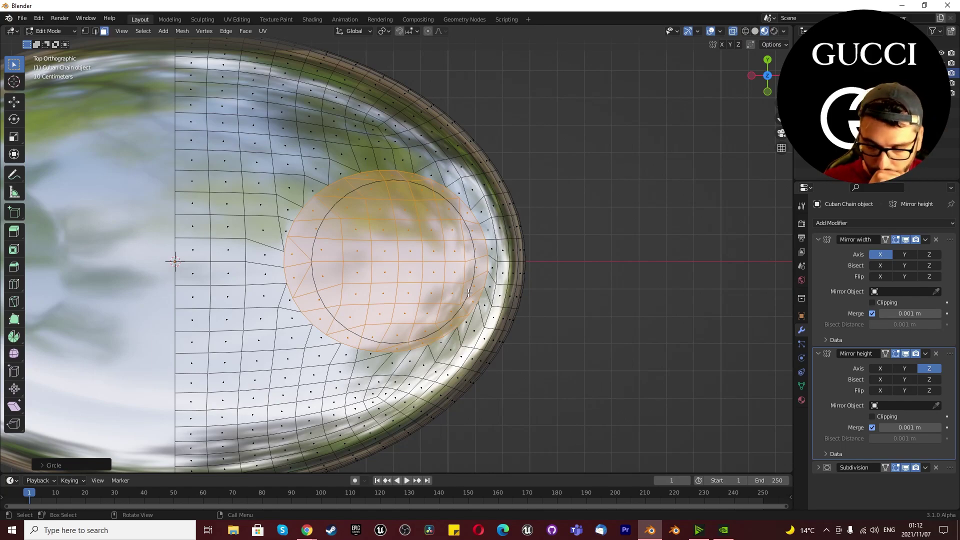
# - Scale the selected circular faces to about 0.86 along X and 0.91 along Y, and move them over the cylinder's outline
pyautogui.scroll(3, 374, 265)
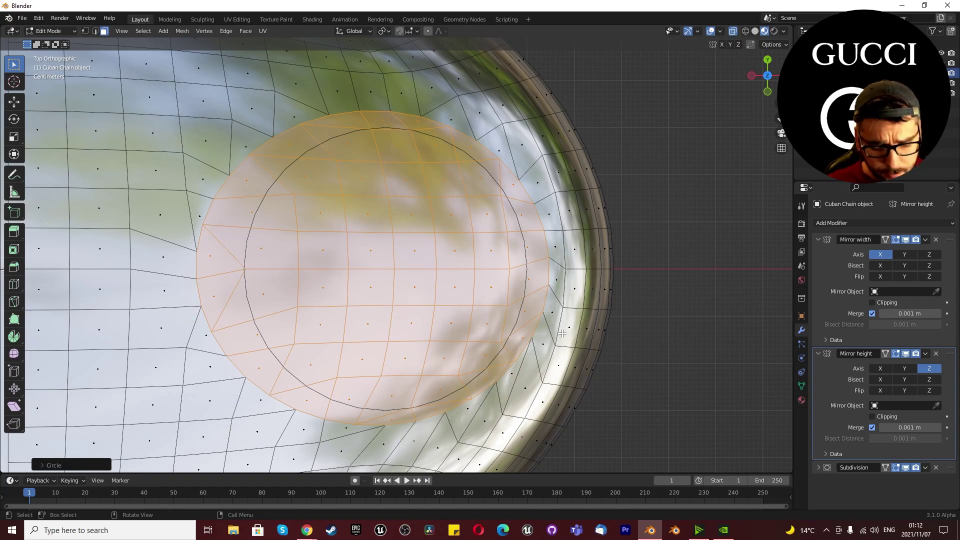
pyautogui.press('s')
pyautogui.press('x')
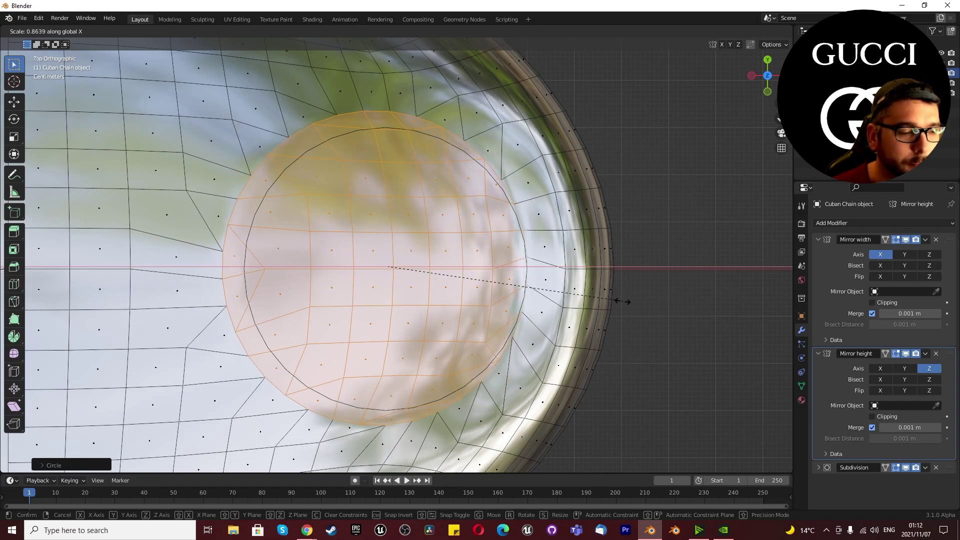
pyautogui.press('y')
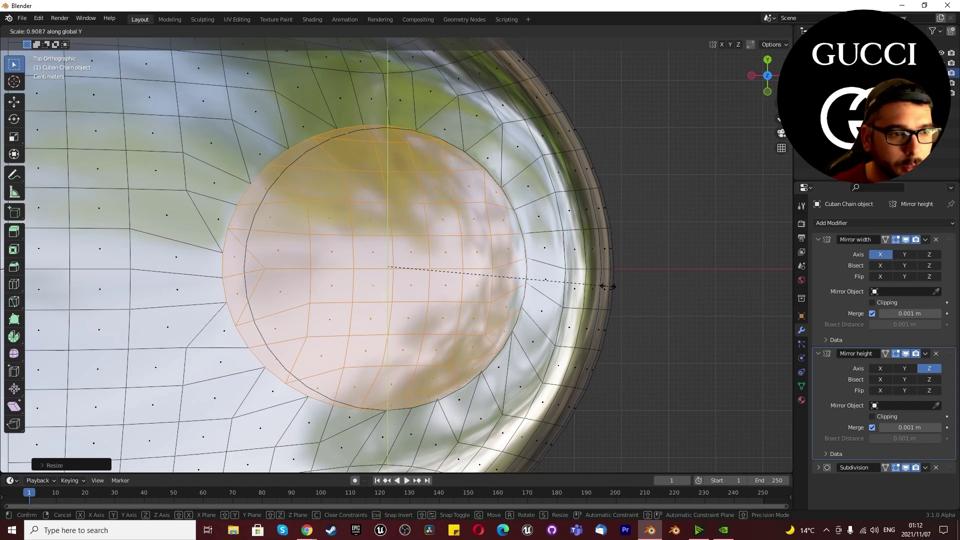
pyautogui.click(607, 286)
pyautogui.press('g')
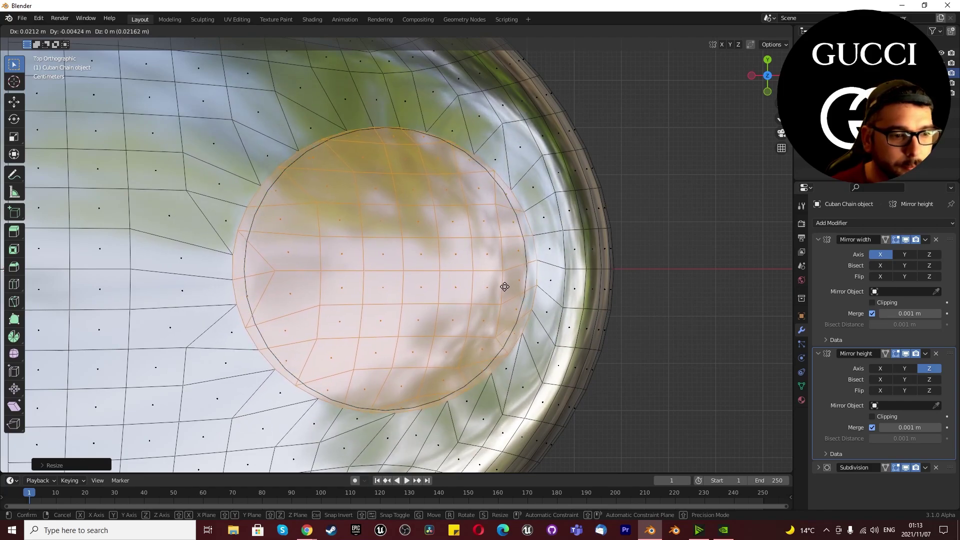
pyautogui.click(505, 286)
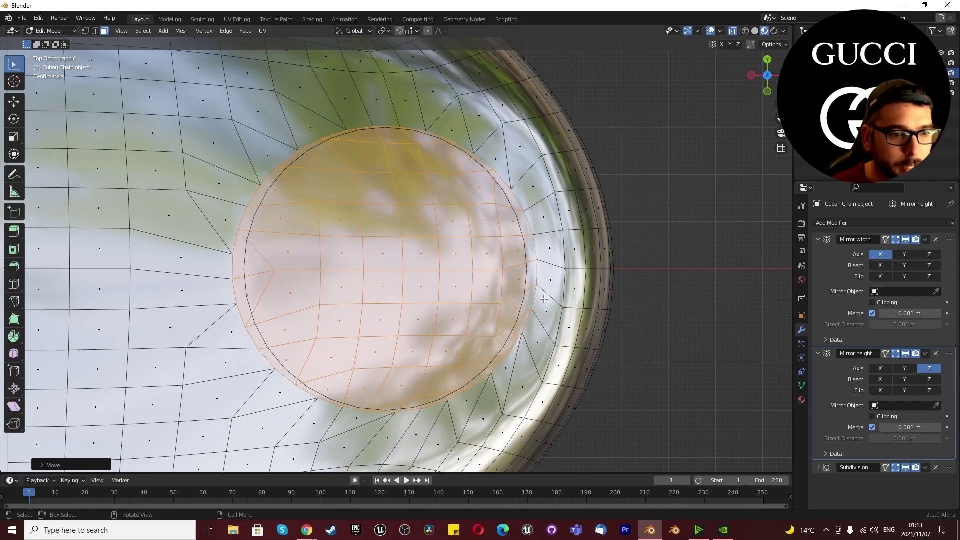
# - Scale the selected faces to about 0.94 along X, nudge them onto the cylinder's outline, and fine-tune their X scale
pyautogui.press('s')
pyautogui.press('x')
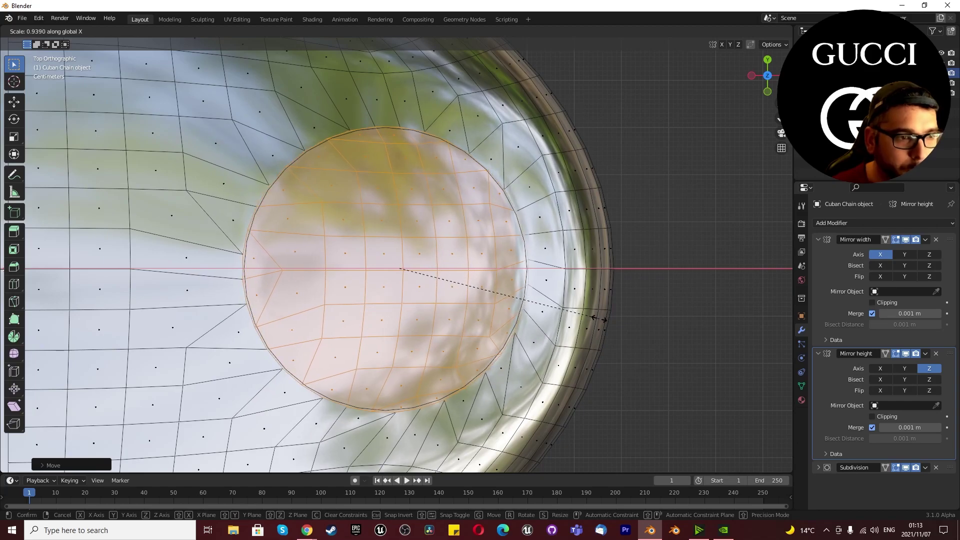
pyautogui.click(599, 319)
pyautogui.press('g')
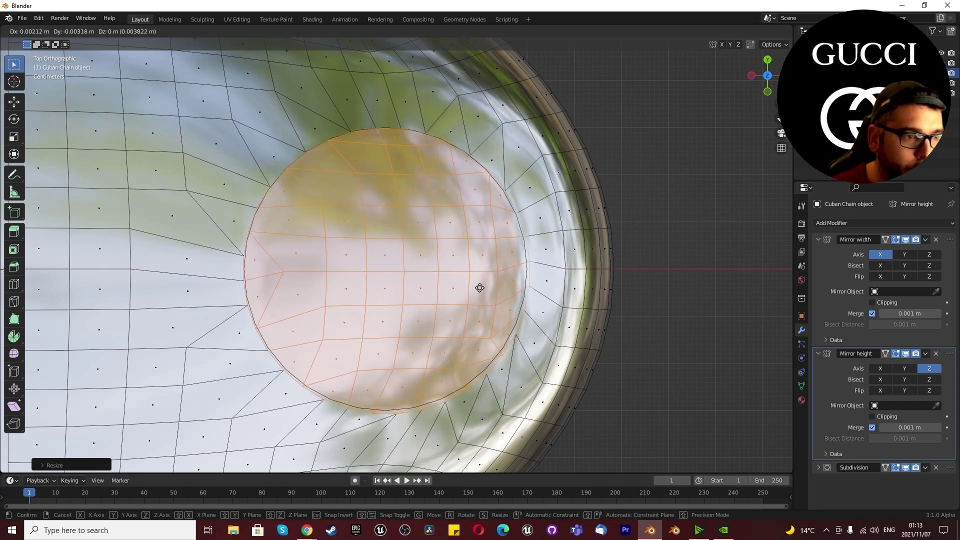
pyautogui.click(480, 288)
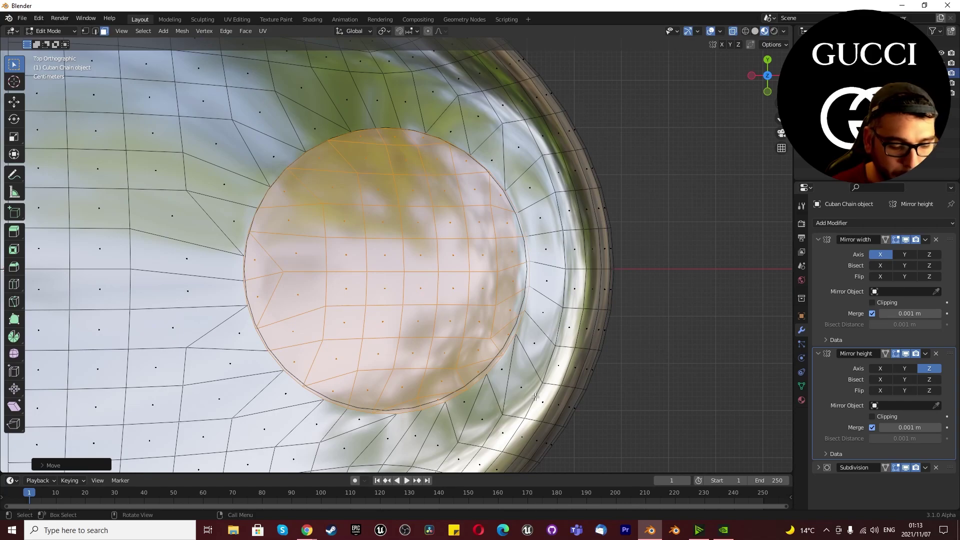
pyautogui.press('s')
pyautogui.press('x')
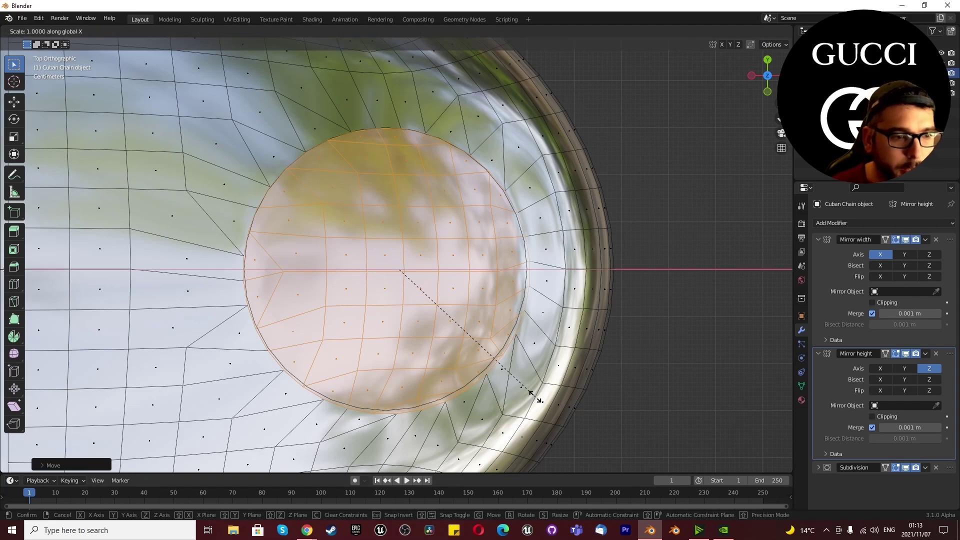
pyautogui.click(532, 393)
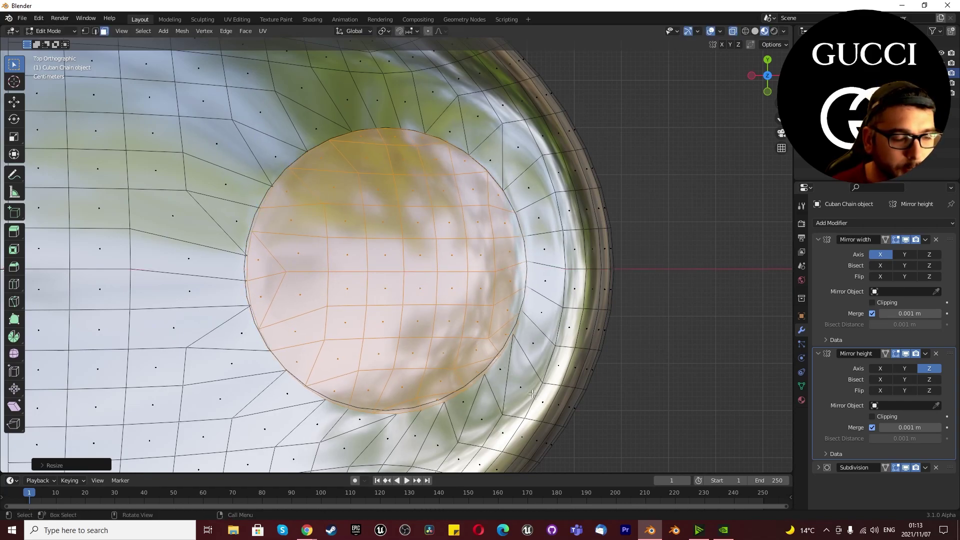
# - In wireframe shading, scale the selected faces to about 0.96 along Y and nudge them to align with the cylinder's outline
pyautogui.click(753, 31)
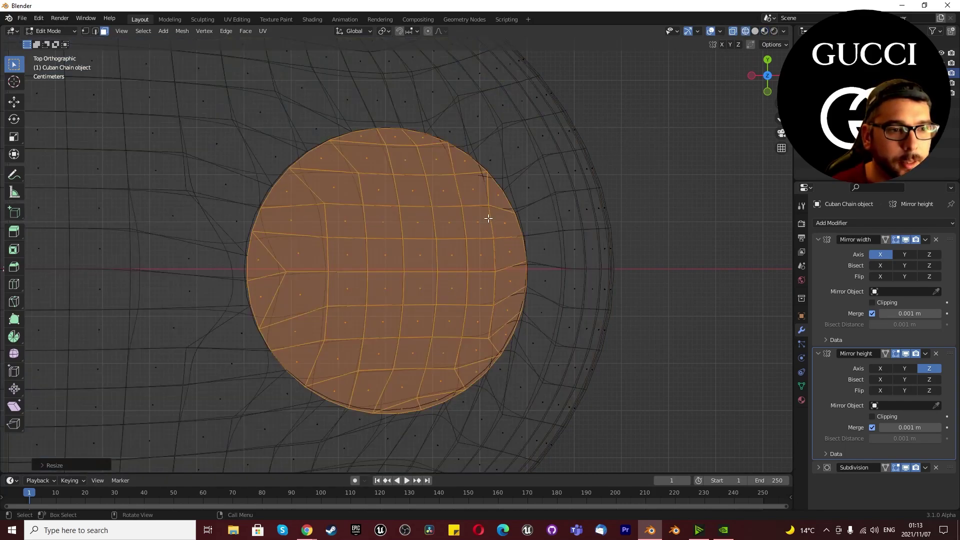
pyautogui.press('s')
pyautogui.press('y')
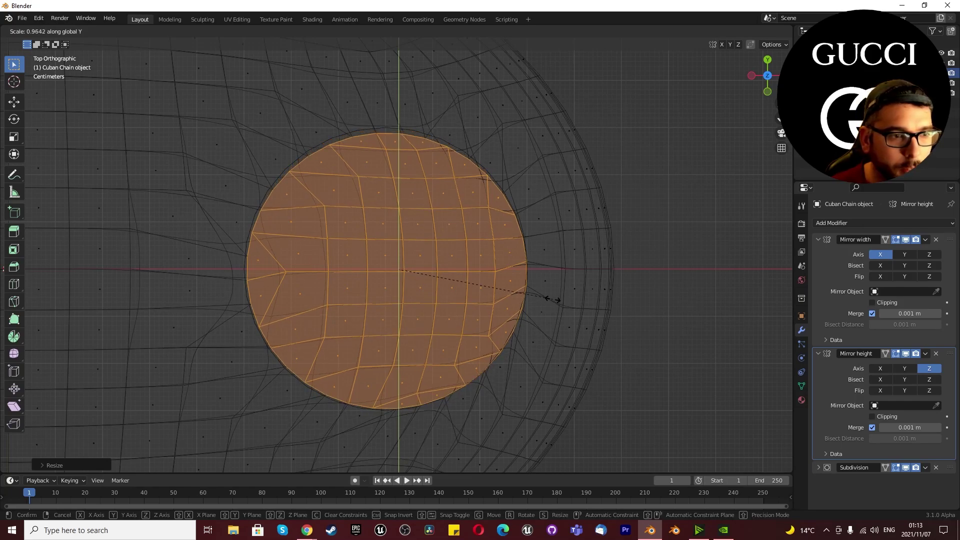
pyautogui.click(553, 302)
pyautogui.press('g')
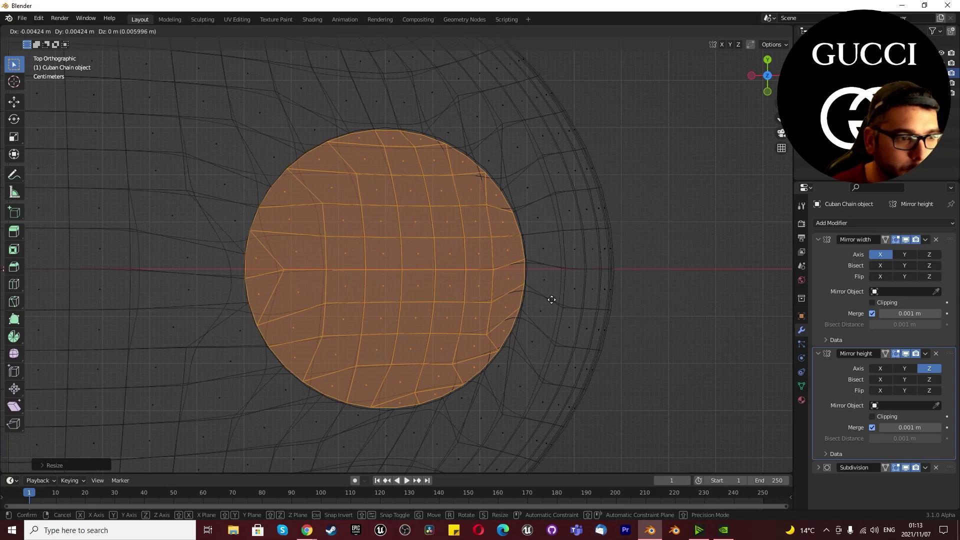
pyautogui.click(551, 299)
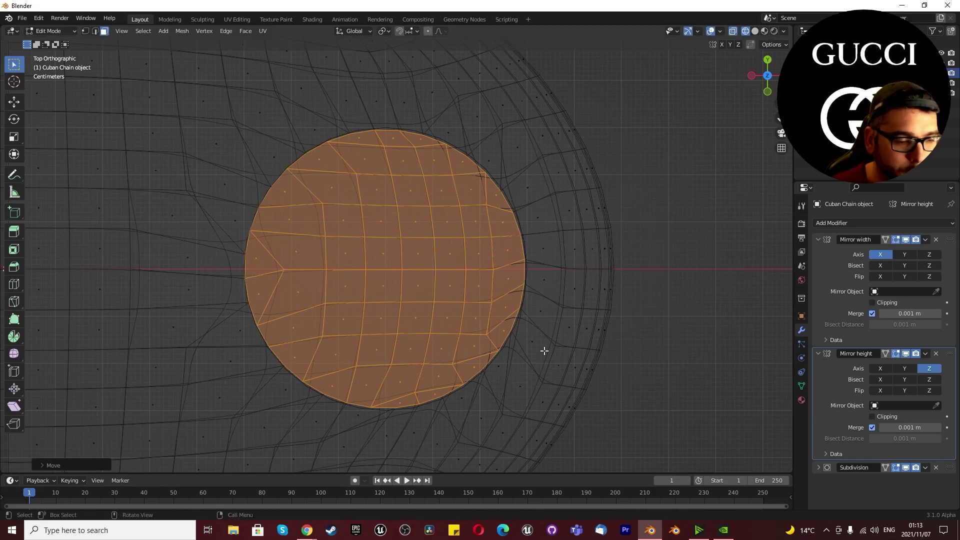
# - Fine-tune the selected circle's scale along Y and X separately and nudge it to centre it on the cylinder's outline
pyautogui.press('s')
pyautogui.press('y')
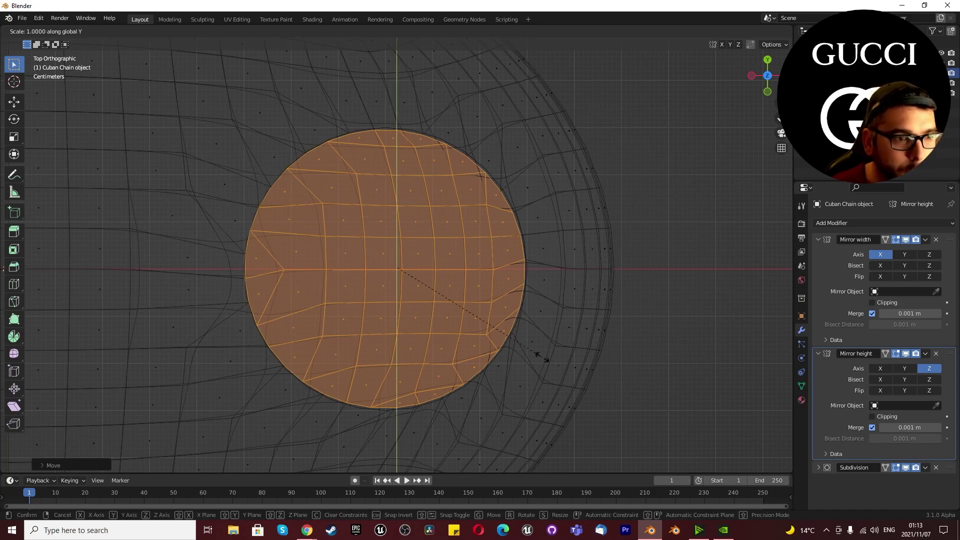
pyautogui.click(545, 356)
pyautogui.press('s')
pyautogui.press('x')
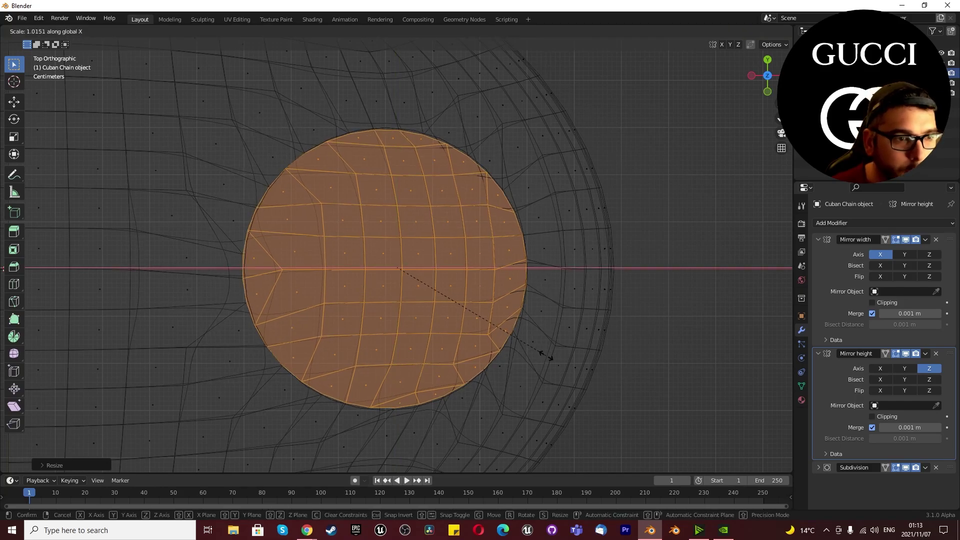
pyautogui.click(542, 355)
pyautogui.press('g')
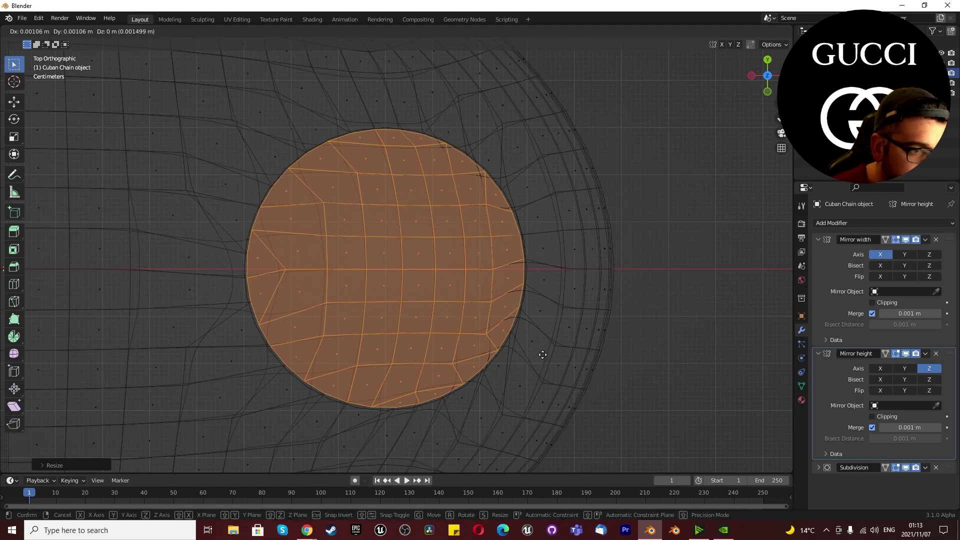
pyautogui.click(543, 355)
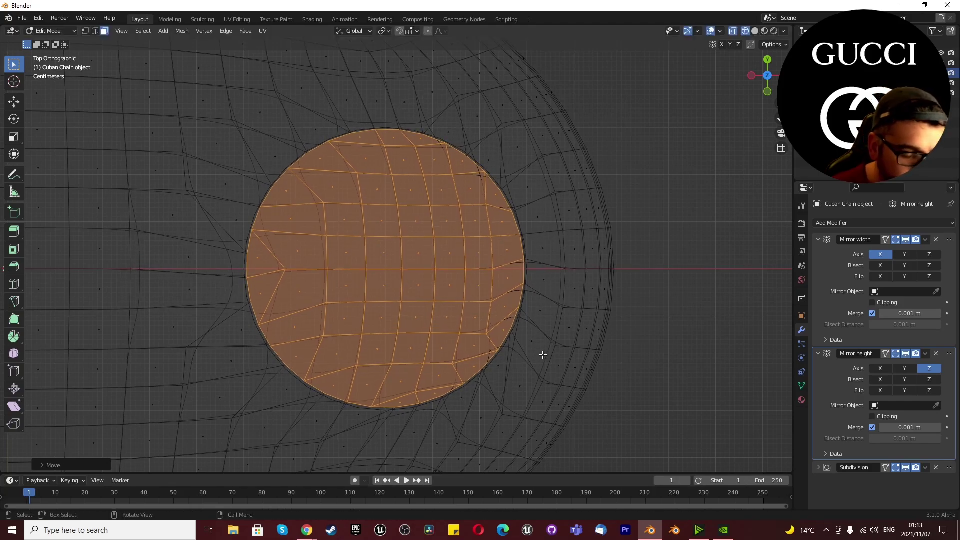
# - Resize the selected circle slightly with Z locked, nudge it, and enlarge it slightly to meet the cylinder's outline
pyautogui.press('s')
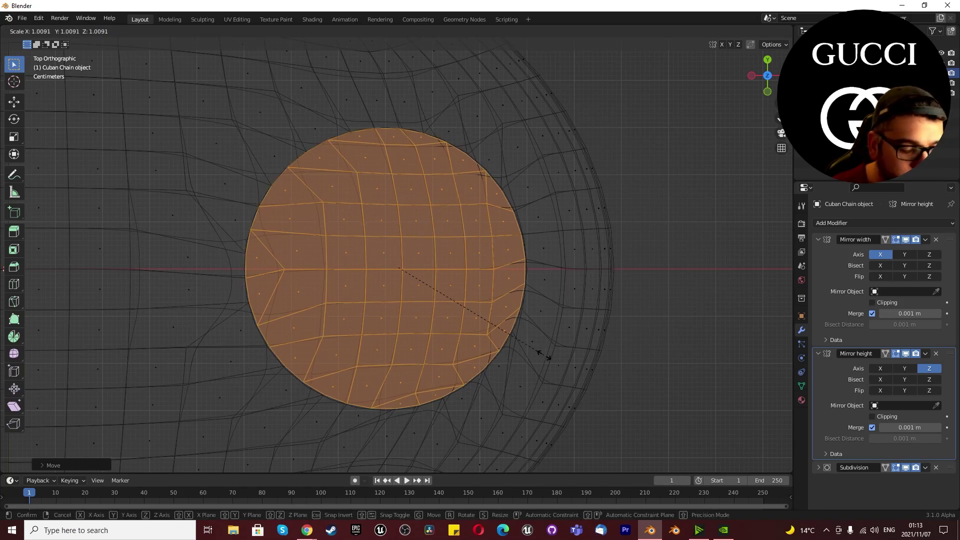
pyautogui.hotkey('shift', 'z')
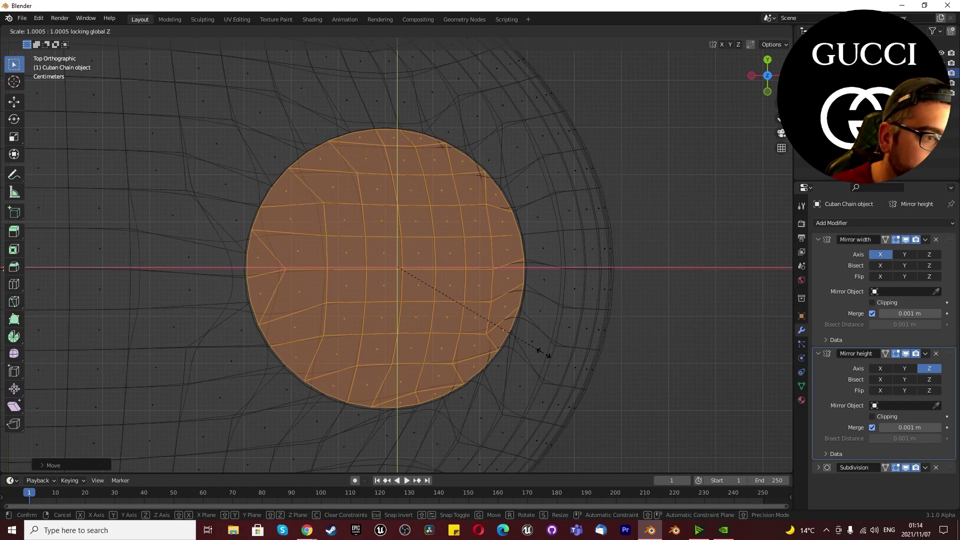
pyautogui.click(544, 353)
pyautogui.scroll(3, 280, 280)
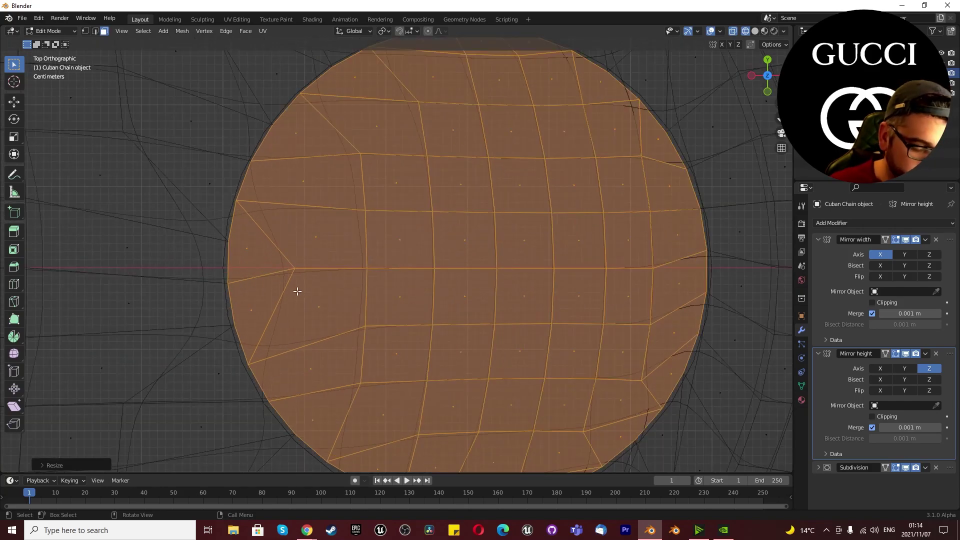
pyautogui.press('g')
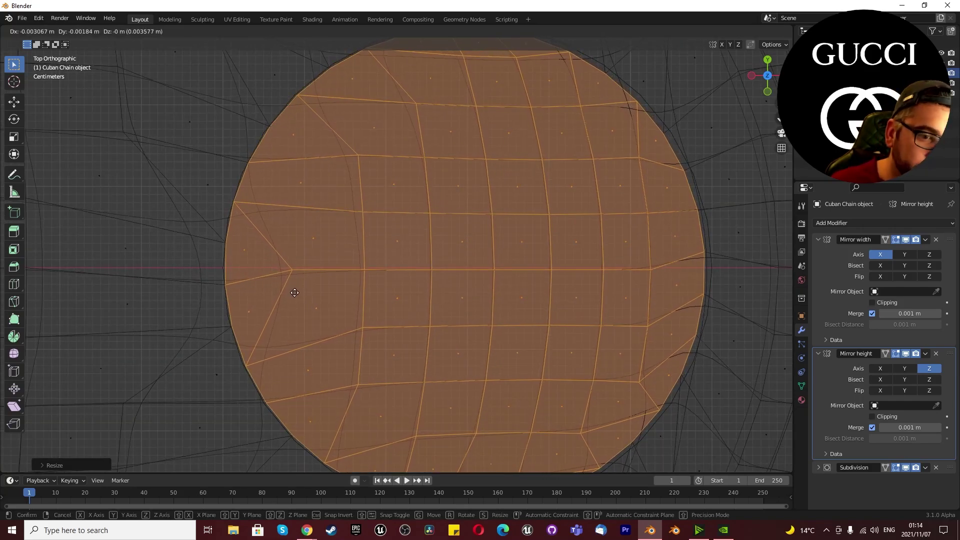
pyautogui.click(296, 293)
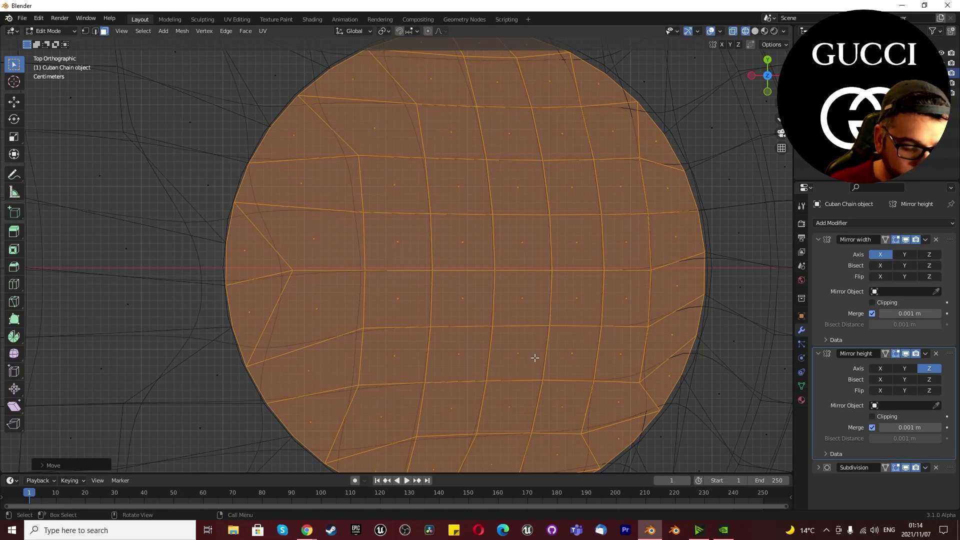
pyautogui.press('g')
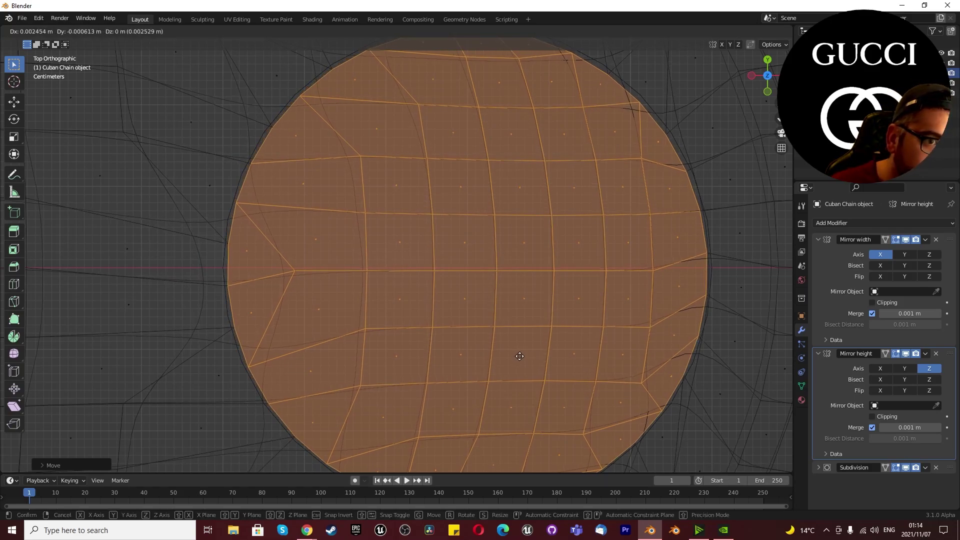
pyautogui.press('s')
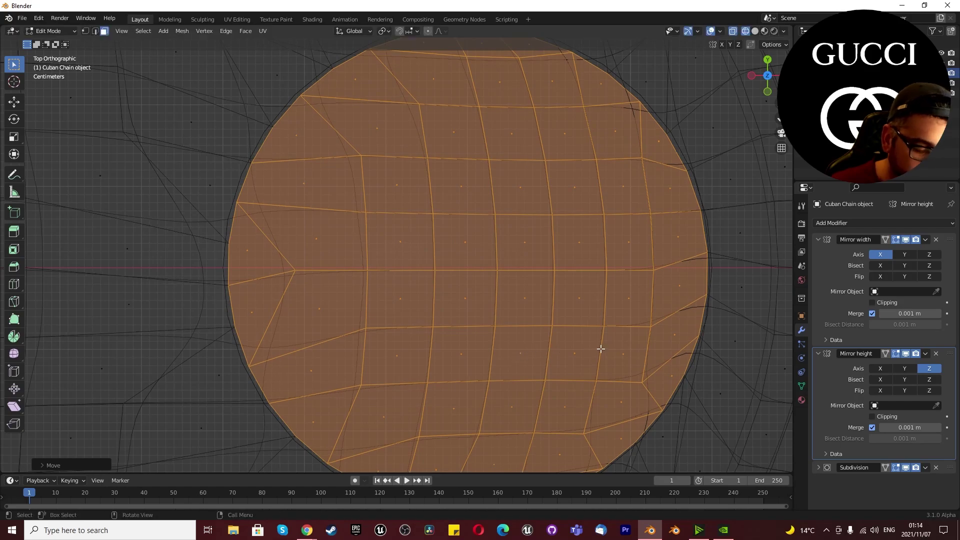
pyautogui.click(605, 345)
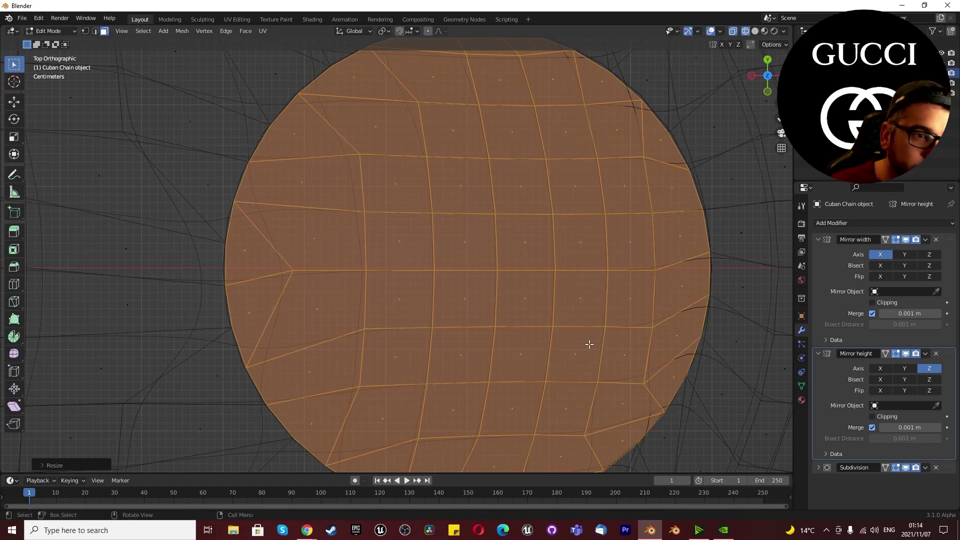
# - Return the viewport to Material Preview shading and remove the Subdivision modifier from the chain object
pyautogui.scroll(-3, 589, 343)
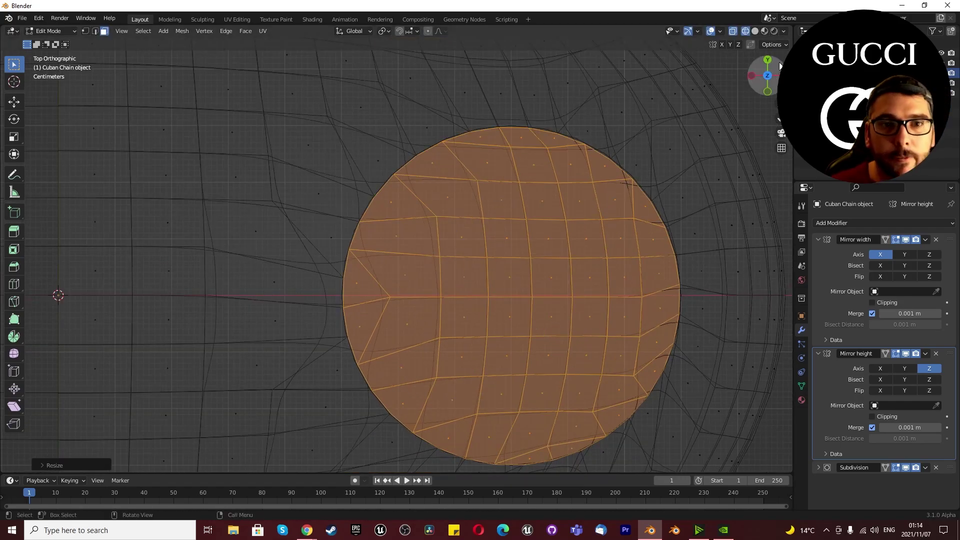
pyautogui.click(765, 31)
pyautogui.moveTo(590, 211); pyautogui.dragTo(446, 231, button='middle')
pyautogui.scroll(-6, 501, 230)
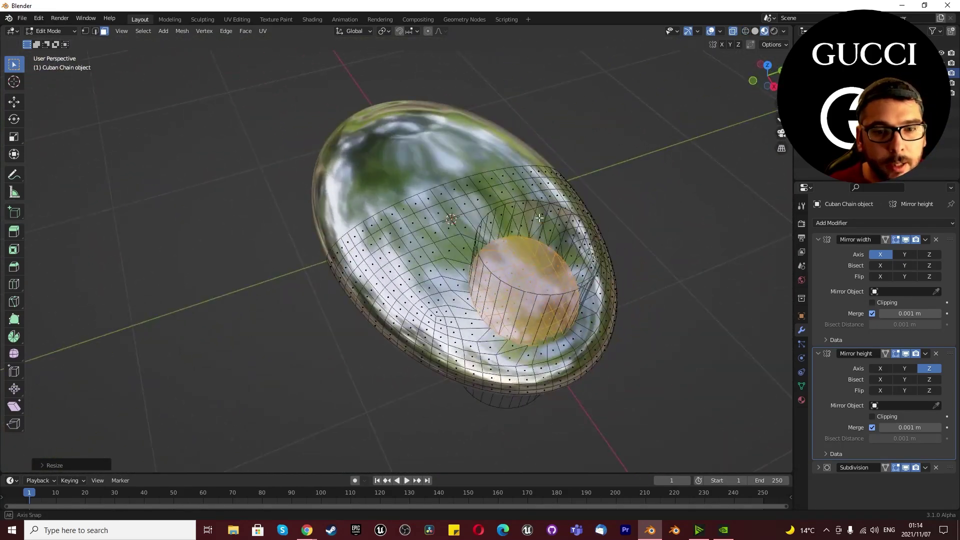
pyautogui.click(936, 468)
pyautogui.scroll(3, 585, 340)
pyautogui.moveTo(511, 299); pyautogui.dragTo(477, 284, button='middle')
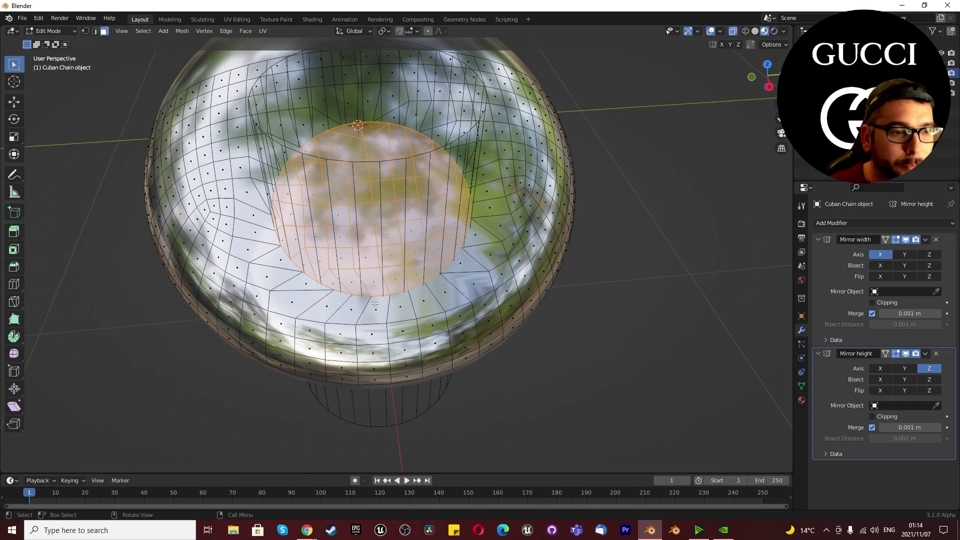
# - Collapse the settings of the Mirror height and Mirror width modifiers
pyautogui.scroll(-4, 419, 243)
pyautogui.moveTo(419, 242); pyautogui.dragTo(510, 242, button='middle')
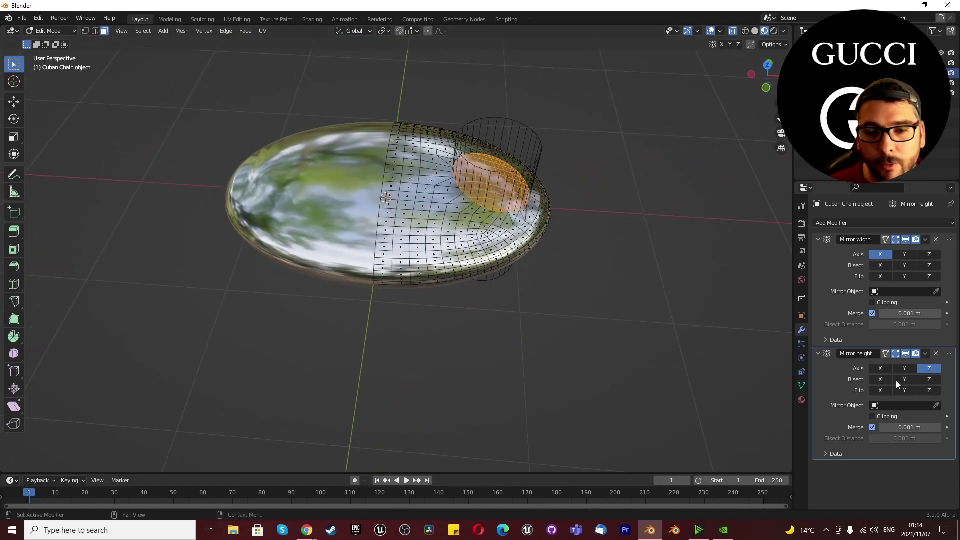
pyautogui.click(818, 353)
pyautogui.click(817, 240)
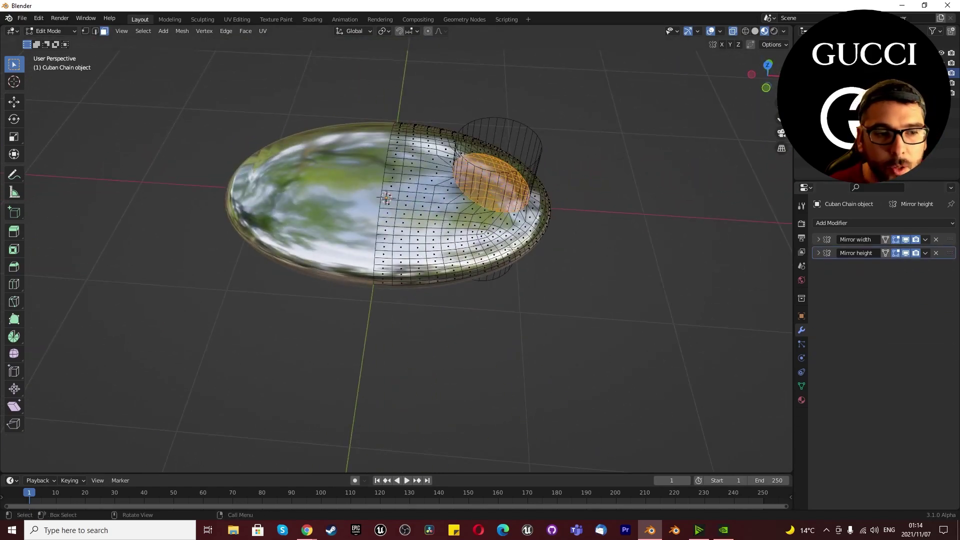
# - Inset the selected circular faces twice, the first time by about 0.005 m, to add two thin rings around the hole outline
pyautogui.scroll(5, 536, 223)
pyautogui.moveTo(530, 225); pyautogui.dragTo(465, 250, button='middle')
pyautogui.scroll(-4, 425, 275)
pyautogui.scroll(4, 384, 270)
pyautogui.moveTo(395, 250)
pyautogui.mouseDown(button='middle')
pyautogui.moveTo(418, 205)
pyautogui.moveTo(399, 243)
pyautogui.mouseUp(button='middle')
pyautogui.scroll(3, 418, 255)
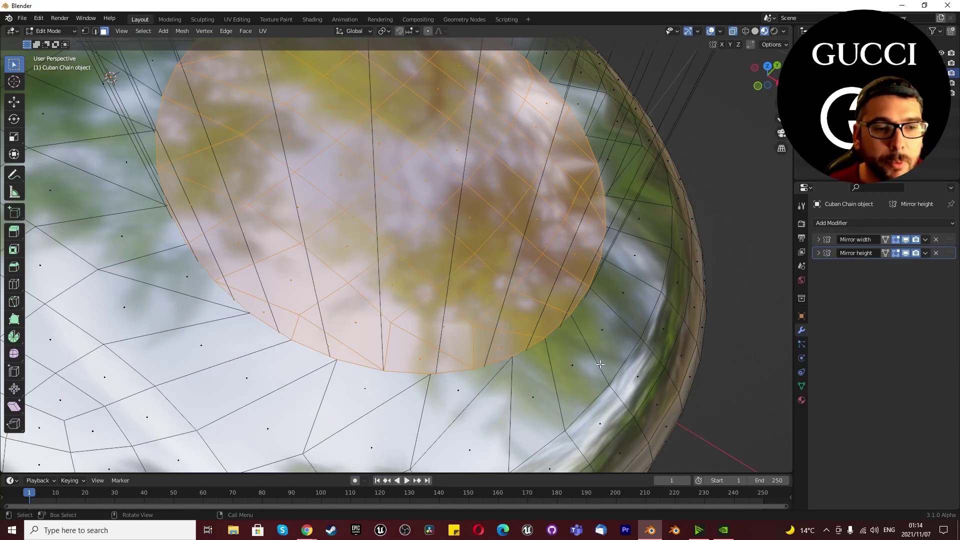
pyautogui.press('i')
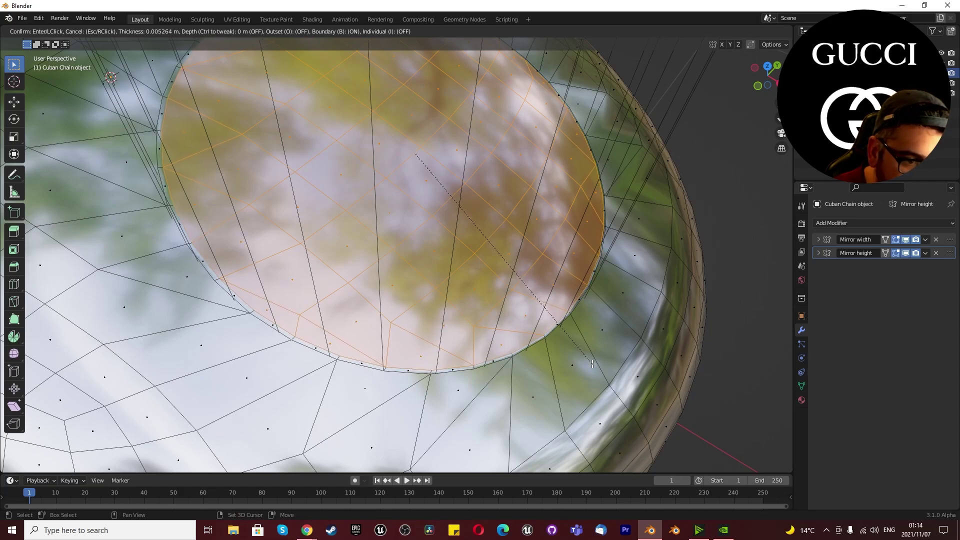
pyautogui.click(592, 364)
pyautogui.press('i')
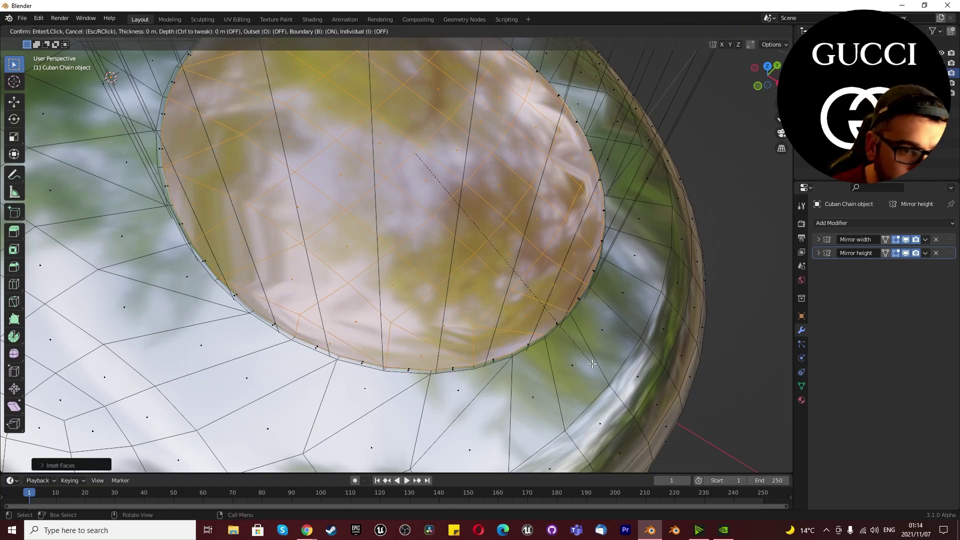
pyautogui.click(570, 344)
pyautogui.moveTo(571, 344); pyautogui.dragTo(544, 375, button='middle')
pyautogui.scroll(-4, 548, 371)
pyautogui.scroll(6, 643, 366)
pyautogui.scroll(5, 603, 264)
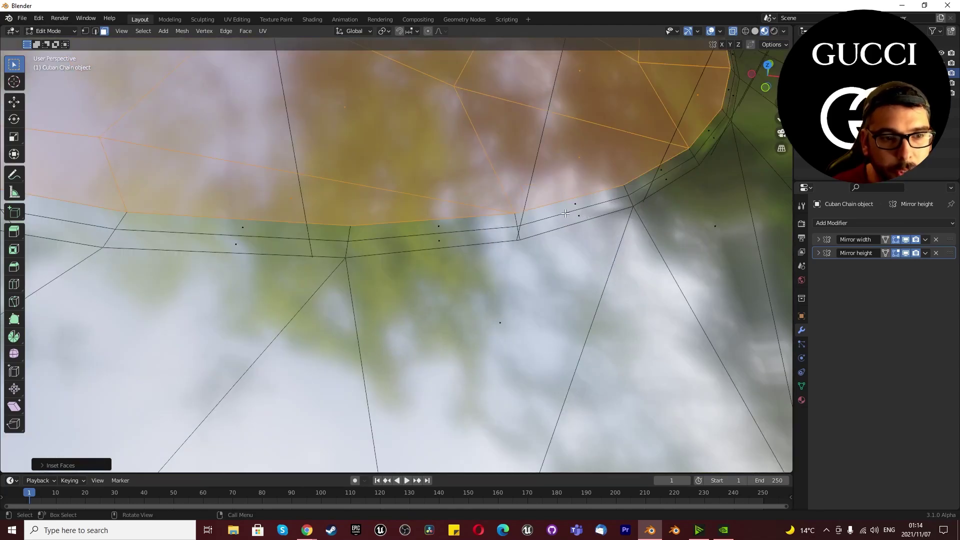
# - Show the chain mesh from the front in wireframe shading, with the selected circular faces and cylinder guide in view
pyautogui.scroll(-5, 580, 205)
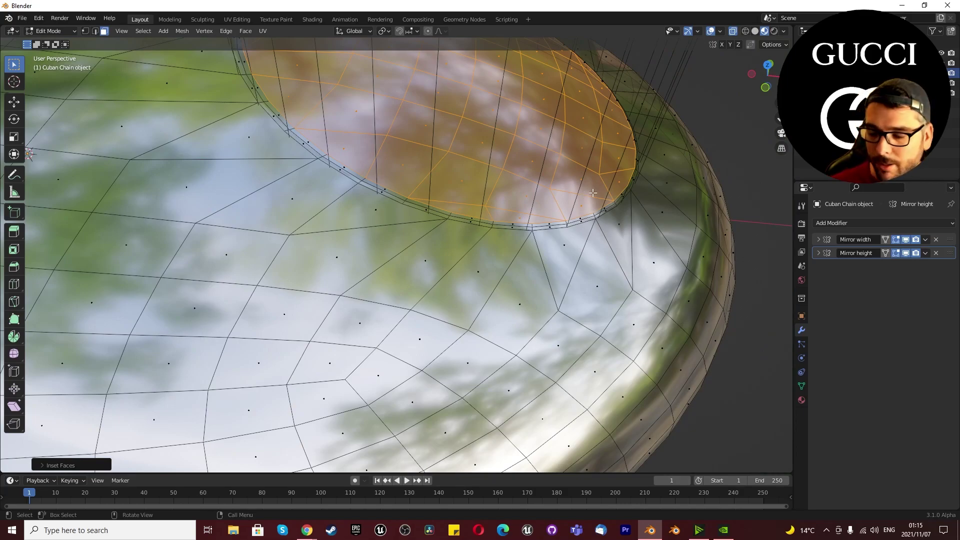
pyautogui.scroll(-6, 586, 194)
pyautogui.press('KP_1')
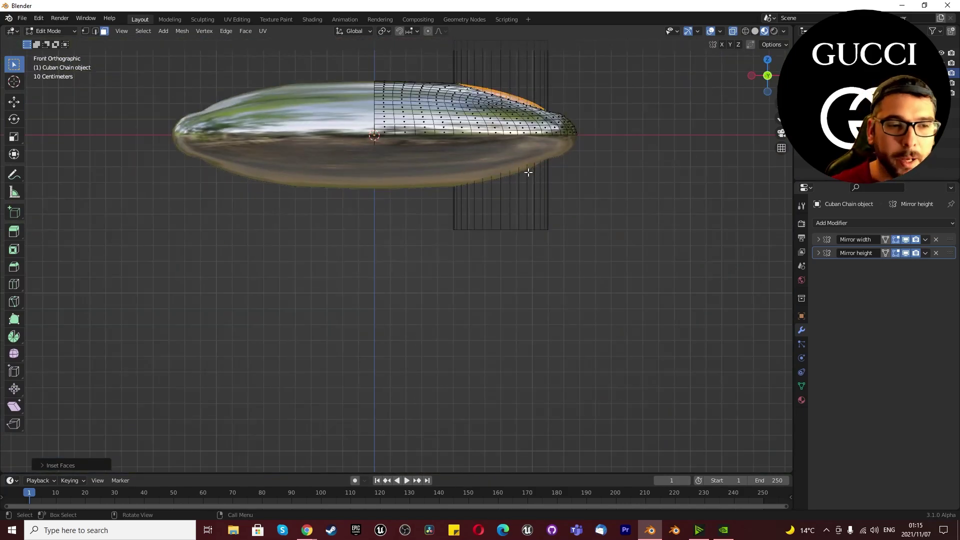
pyautogui.click(745, 33)
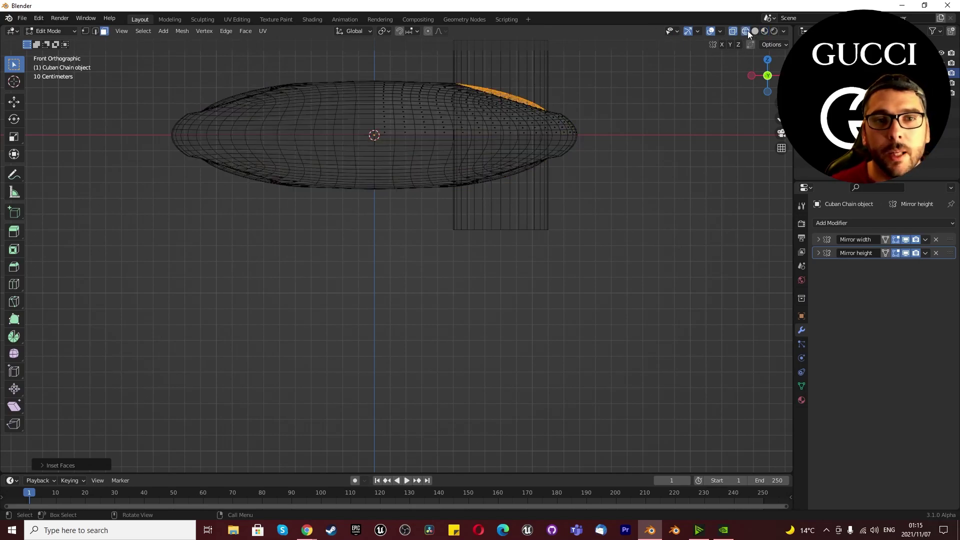
pyautogui.scroll(3, 515, 100)
pyautogui.scroll(-3, 490, 131)
pyautogui.scroll(2, 505, 145)
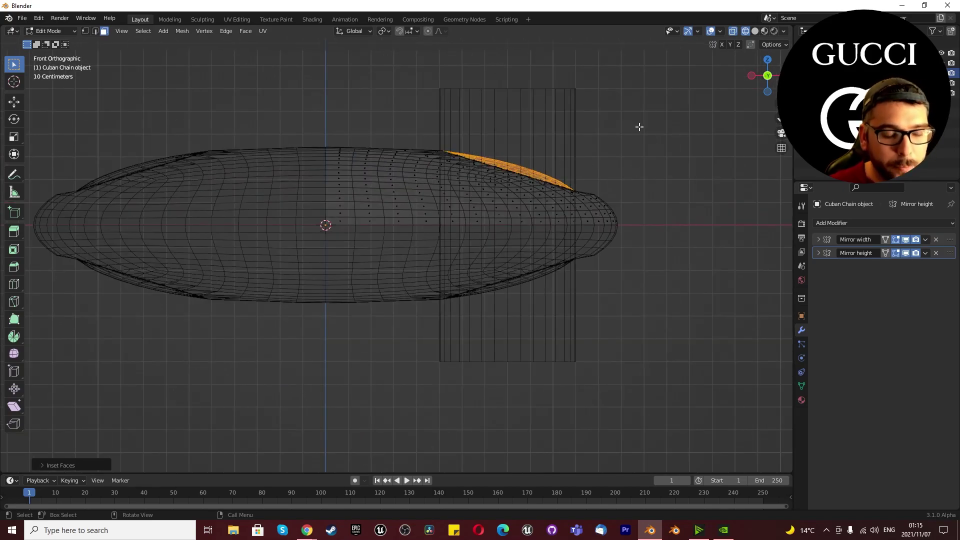
# - Extrude the selected circular faces down into the link by about 0.06 m along global Z
pyautogui.press('e')
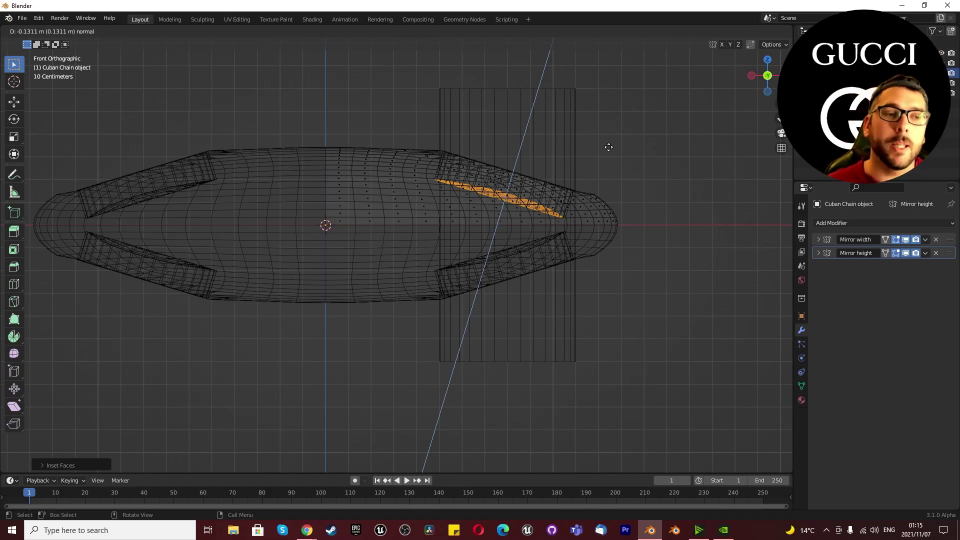
pyautogui.press('z')
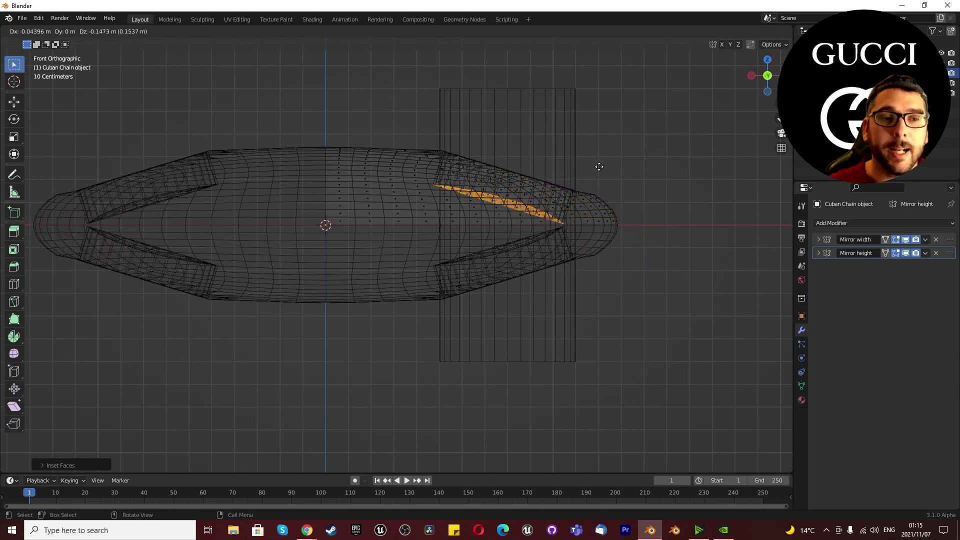
pyautogui.press('z')
pyautogui.press('z')
pyautogui.press('z')
pyautogui.press('z')
pyautogui.press('z')
pyautogui.press('z')
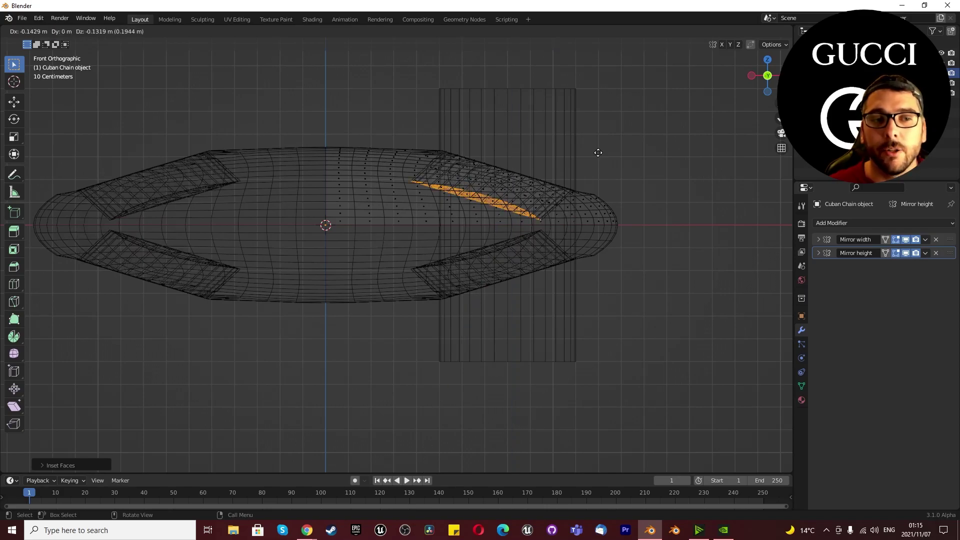
pyautogui.press('z')
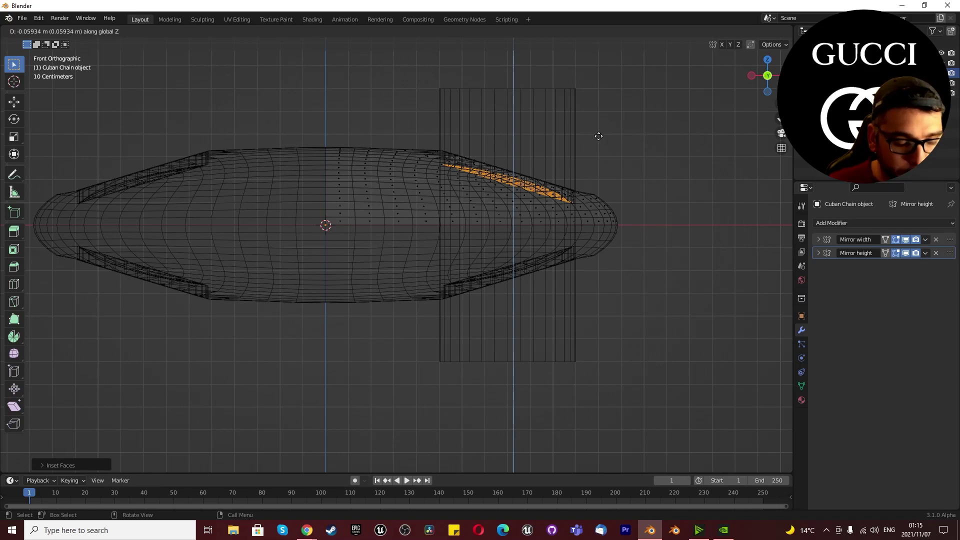
pyautogui.click(598, 136)
# - Extrude the circular faces down three more times along global Z, first by about 0.035 m and last by about 0.007 m
pyautogui.press('e')
pyautogui.press('z')
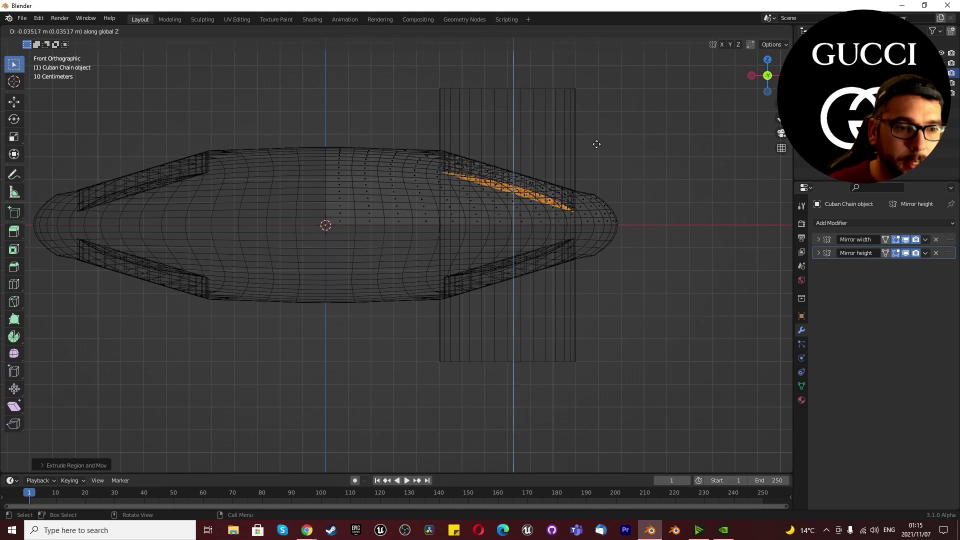
pyautogui.click(596, 144)
pyautogui.press('e')
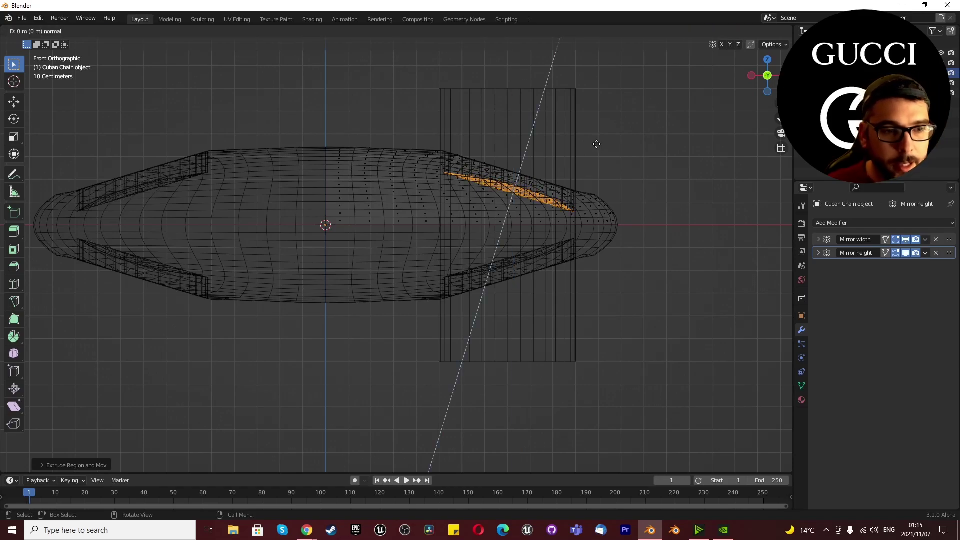
pyautogui.press('z')
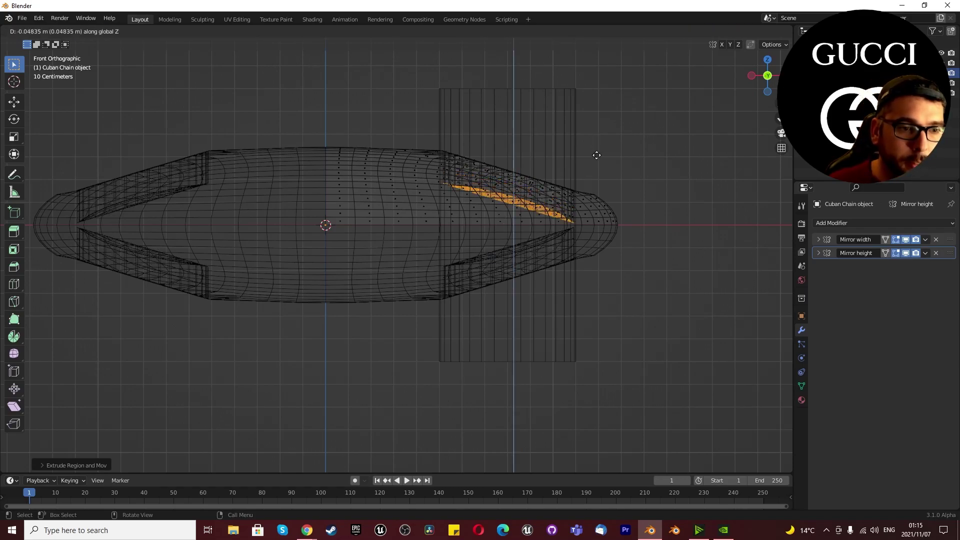
pyautogui.click(597, 153)
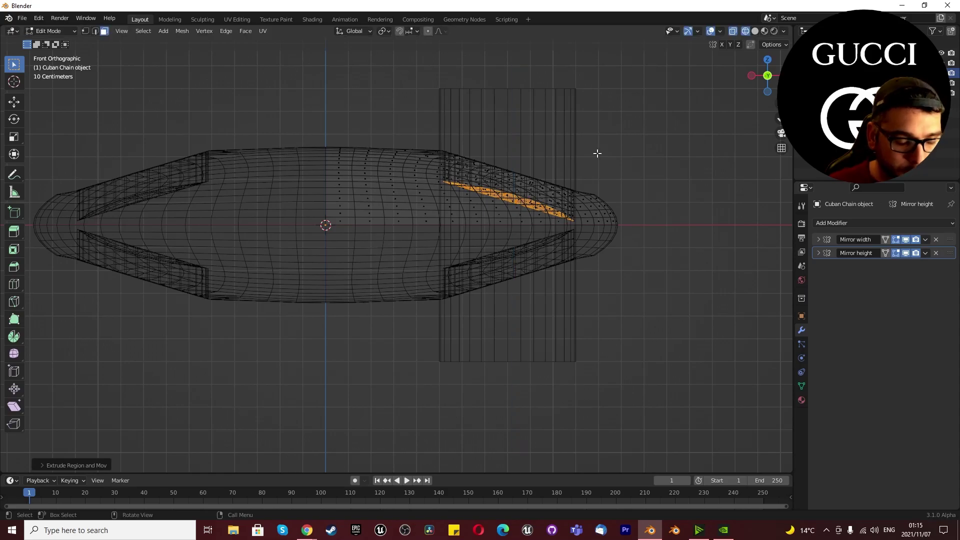
pyautogui.press('e')
pyautogui.press('z')
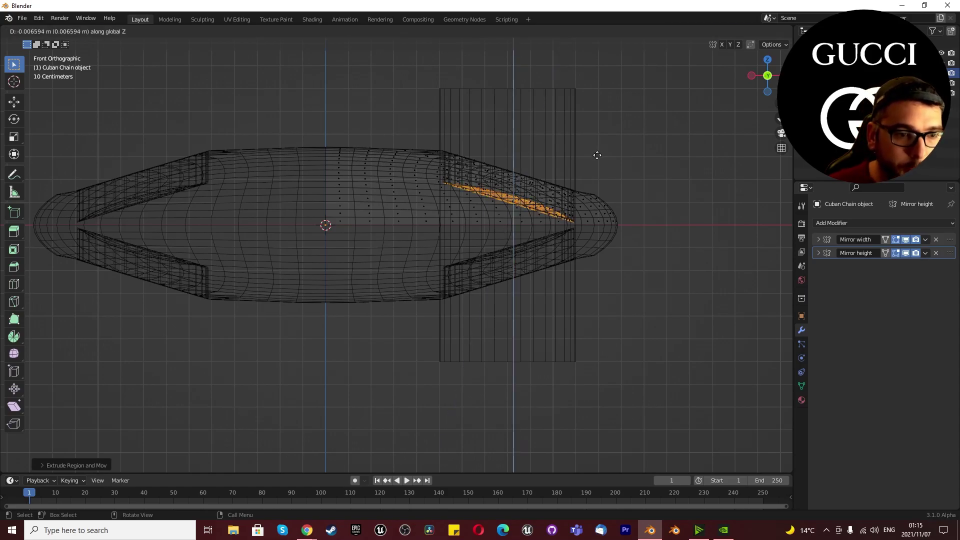
pyautogui.click(597, 155)
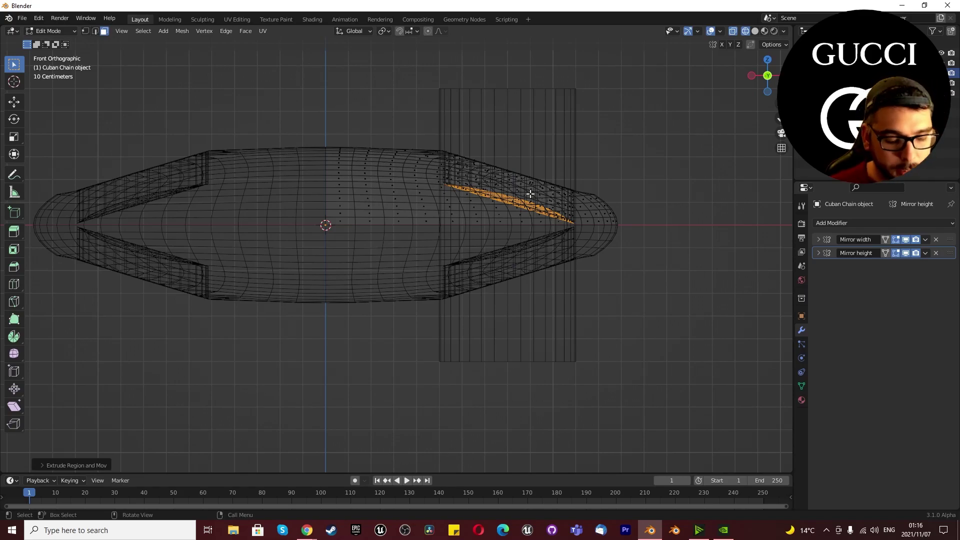
# - Flatten the extruded faces by scaling them to 0 along Z
pyautogui.press('s')
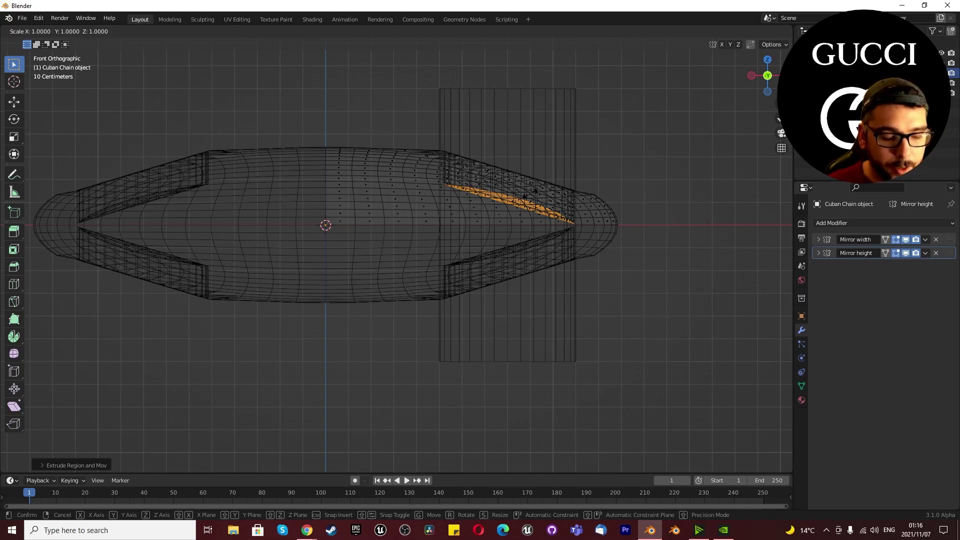
pyautogui.press('z')
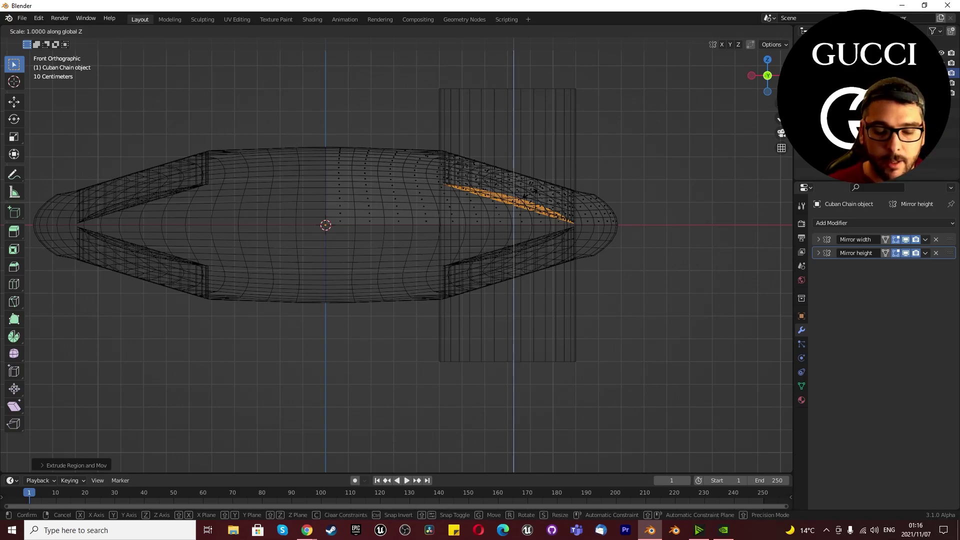
pyautogui.write('0')
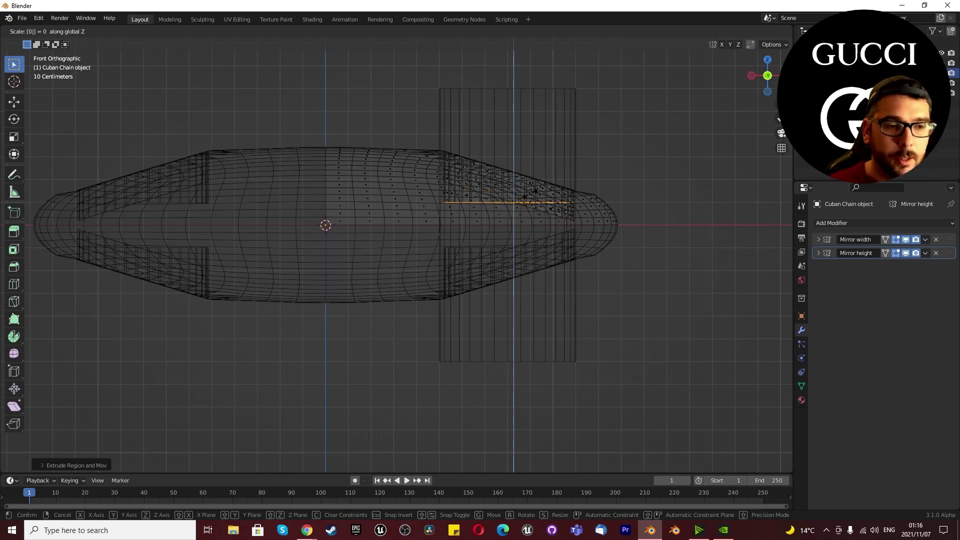
pyautogui.press('Return')
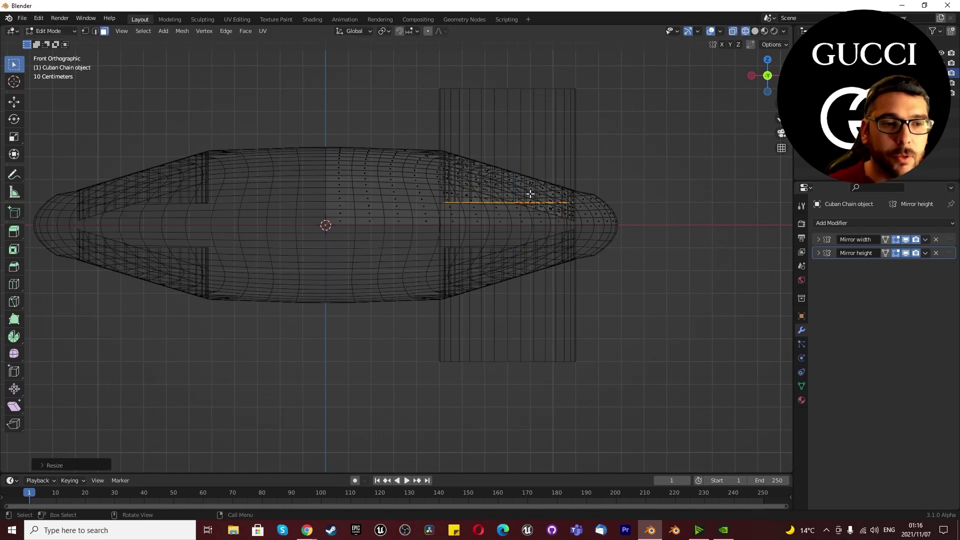
# - Lower the flattened faces along Z by about 0.09 m, and by about 0.005 m more, towards the horizontal mirror plane
pyautogui.press('g')
pyautogui.press('z')
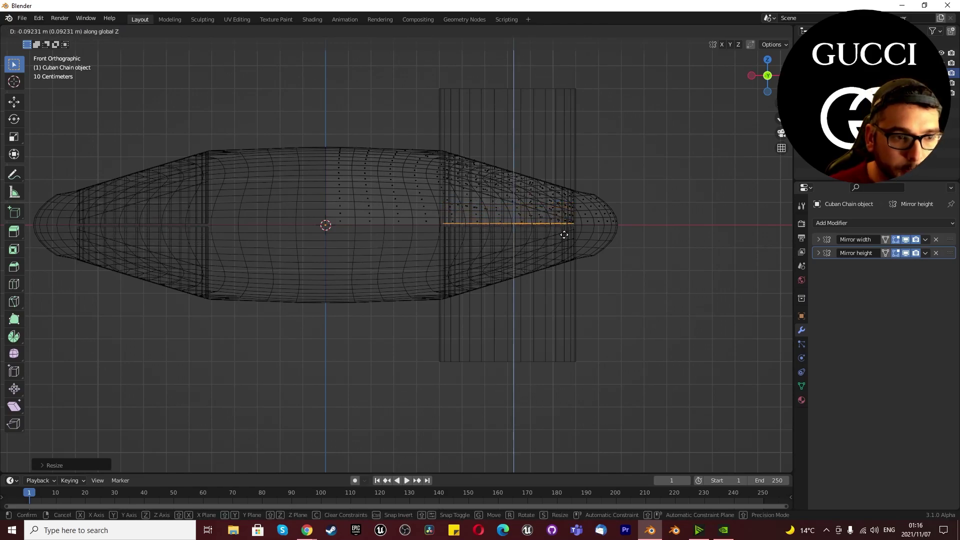
pyautogui.click(564, 235)
pyautogui.scroll(8, 545, 225)
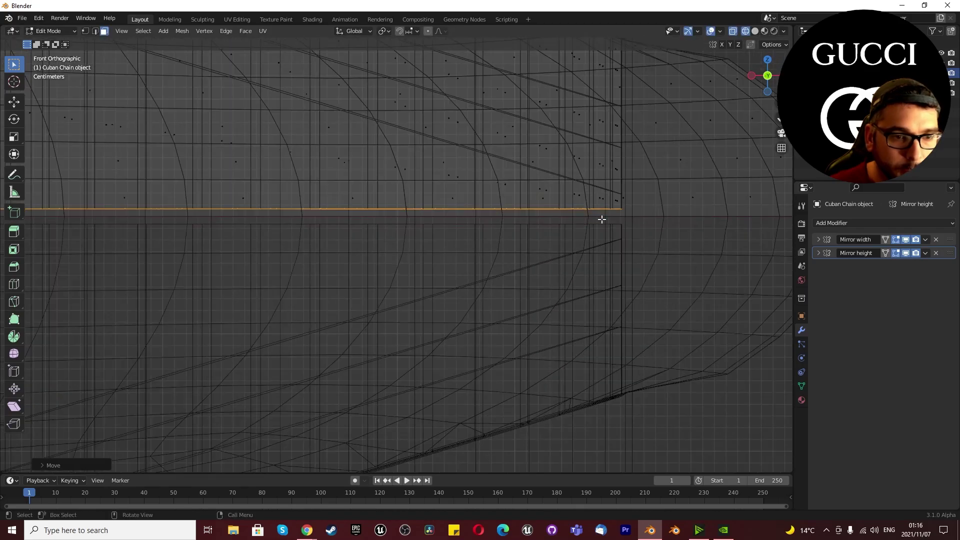
pyautogui.press('g')
pyautogui.press('z')
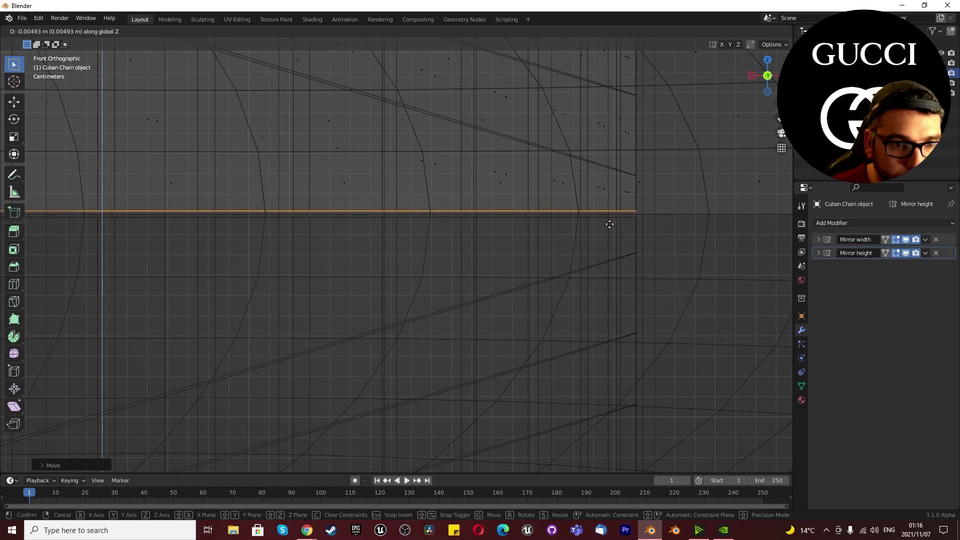
pyautogui.click(609, 224)
# - Nudge the flattened faces slightly further down along Z until they almost touch their mirrored copy
pyautogui.scroll(-5, 610, 222)
pyautogui.scroll(7, 617, 221)
pyautogui.scroll(2, 625, 222)
pyautogui.press('g')
pyautogui.press('z')
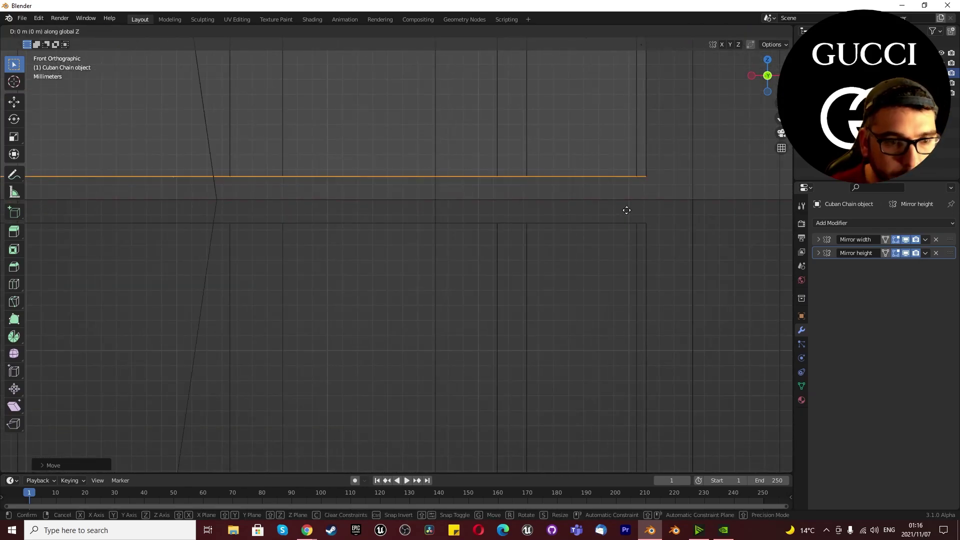
pyautogui.click(623, 224)
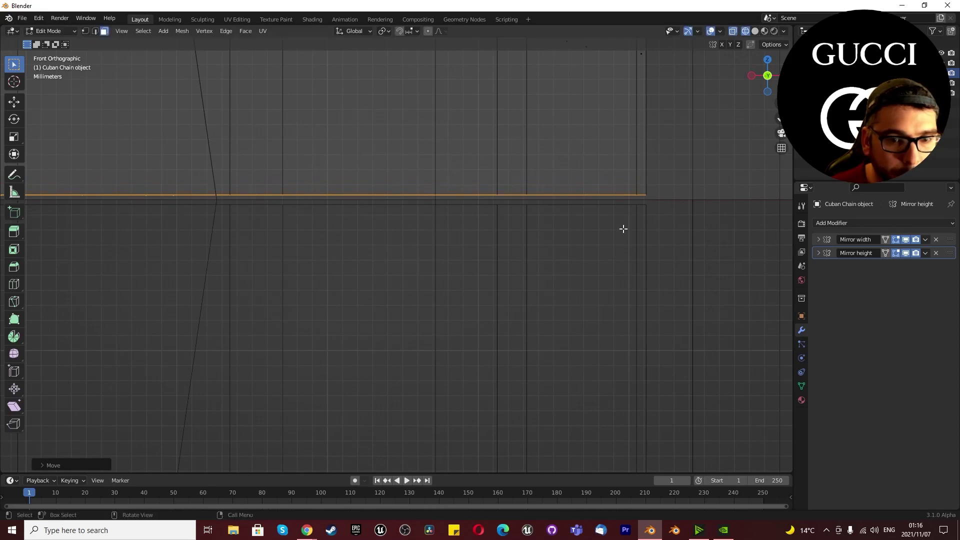
# - Raise the Mirror width modifier's merge distance by one increment and set the Mirror height modifier's merge distance to 0.002 m
pyautogui.click(819, 239)
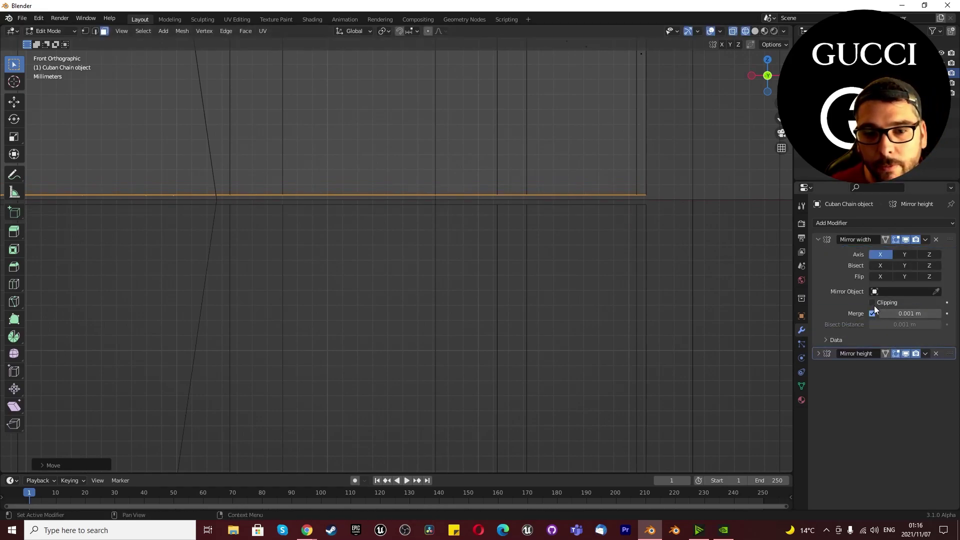
pyautogui.click(939, 314)
pyautogui.click(817, 239)
pyautogui.click(818, 252)
pyautogui.click(938, 327)
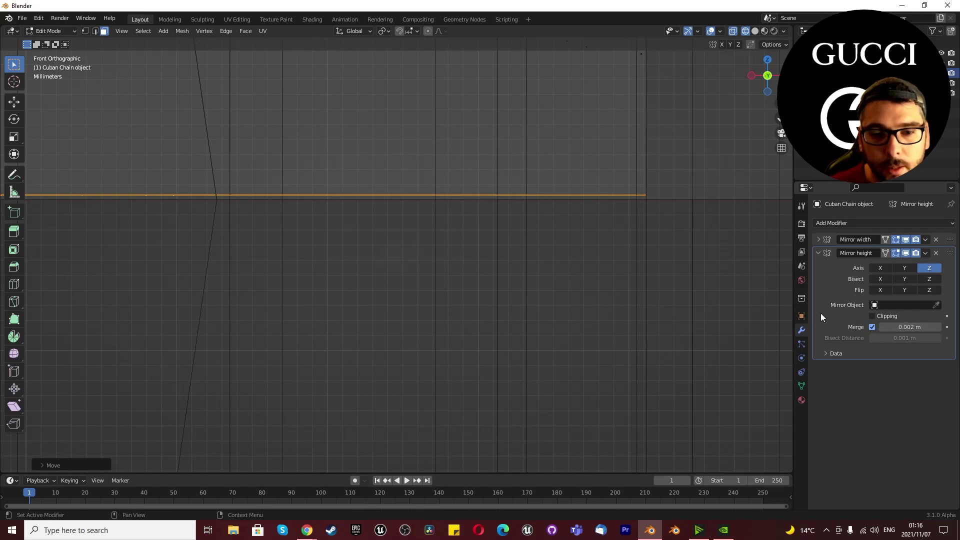
pyautogui.click(818, 253)
# - Delete the selected faces closing the hole at the middle of the link
pyautogui.scroll(-8, 476, 283)
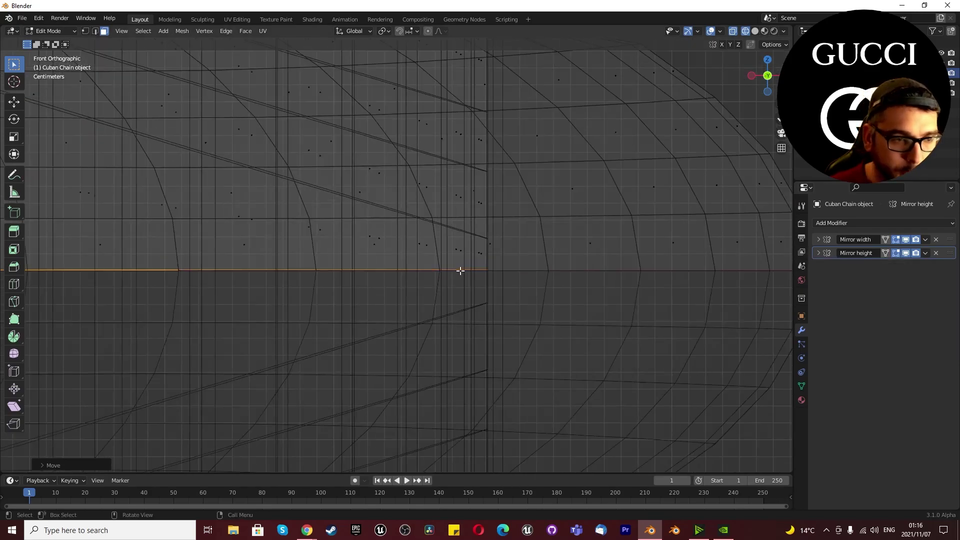
pyautogui.moveTo(388, 268); pyautogui.dragTo(379, 317, button='middle')
pyautogui.press('x')
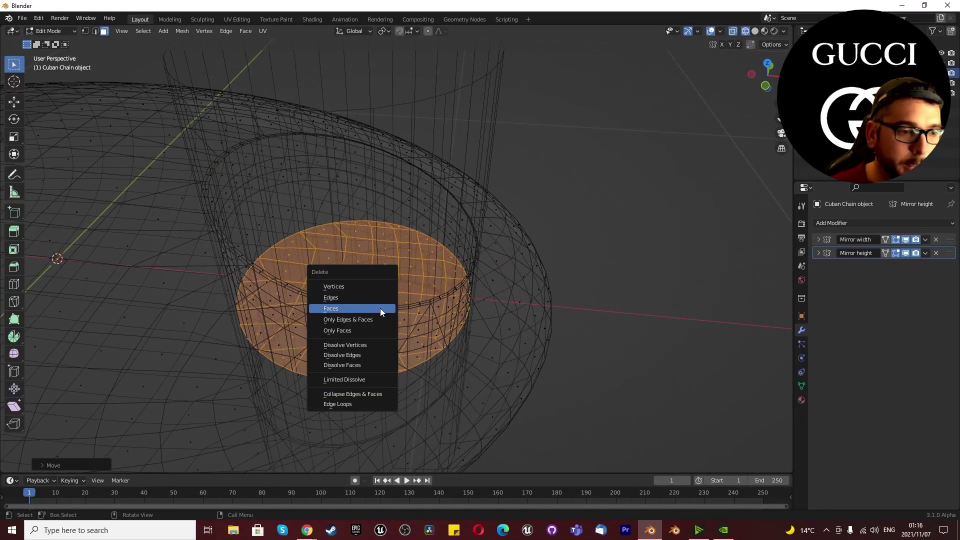
pyautogui.click(380, 308)
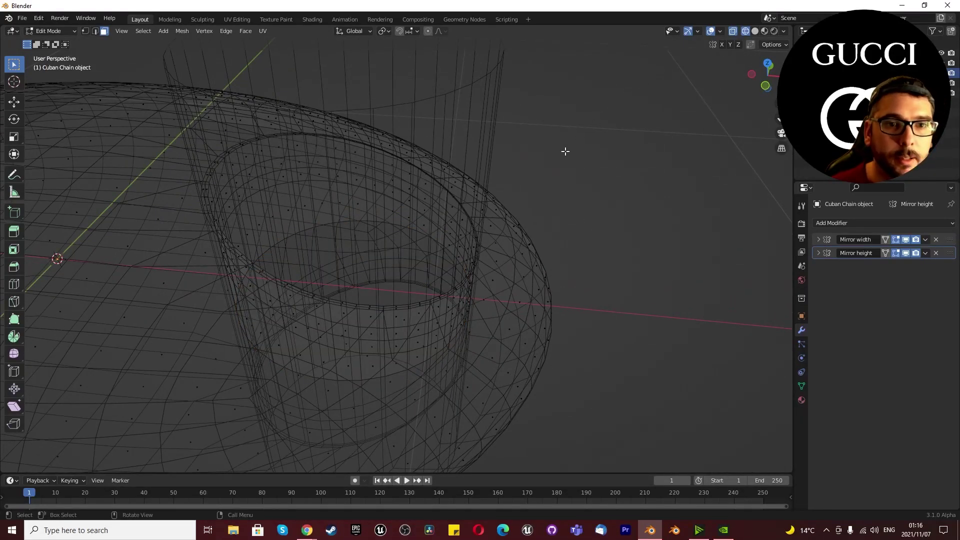
# - Return to Material Preview shading and Object Mode, and inspect the open hole through the link
pyautogui.click(764, 31)
pyautogui.moveTo(626, 137)
pyautogui.mouseDown(button='middle')
pyautogui.moveTo(395, 248)
pyautogui.moveTo(349, 228)
pyautogui.moveTo(305, 231)
pyautogui.moveTo(298, 214)
pyautogui.moveTo(313, 222)
pyautogui.moveTo(316, 262)
pyautogui.mouseUp(button='middle')
pyautogui.press('Tab')
pyautogui.scroll(3, 314, 223)
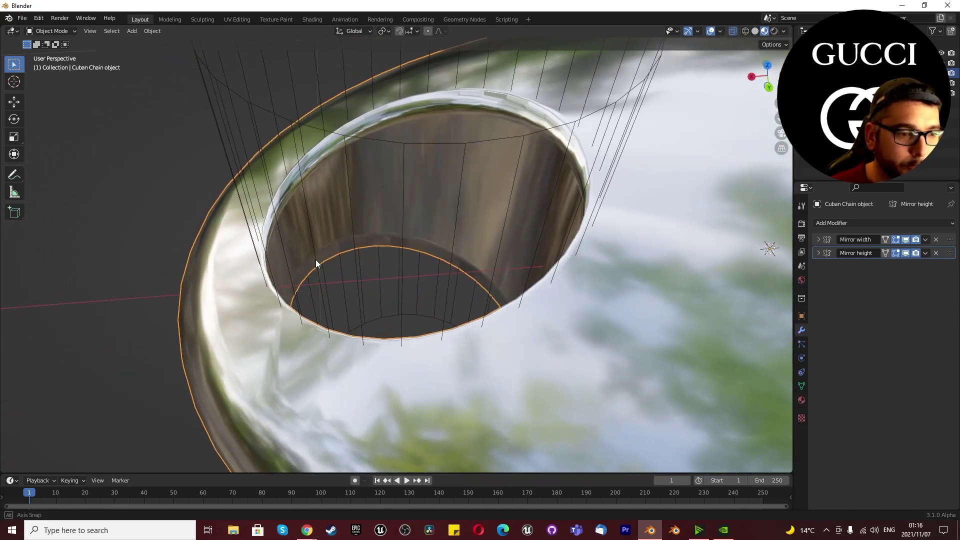
pyautogui.moveTo(407, 368); pyautogui.dragTo(521, 325, button='middle')
# - Add a Subdivision Surface modifier to the chain object with two viewport levels
pyautogui.click(854, 222)
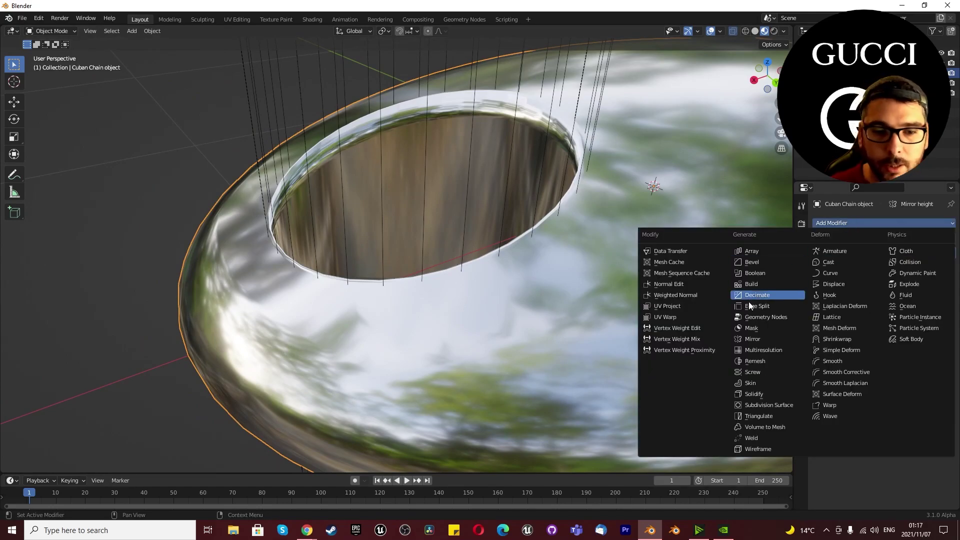
pyautogui.click(766, 406)
pyautogui.moveTo(670, 332); pyautogui.dragTo(425, 263, button='middle')
pyautogui.click(935, 294)
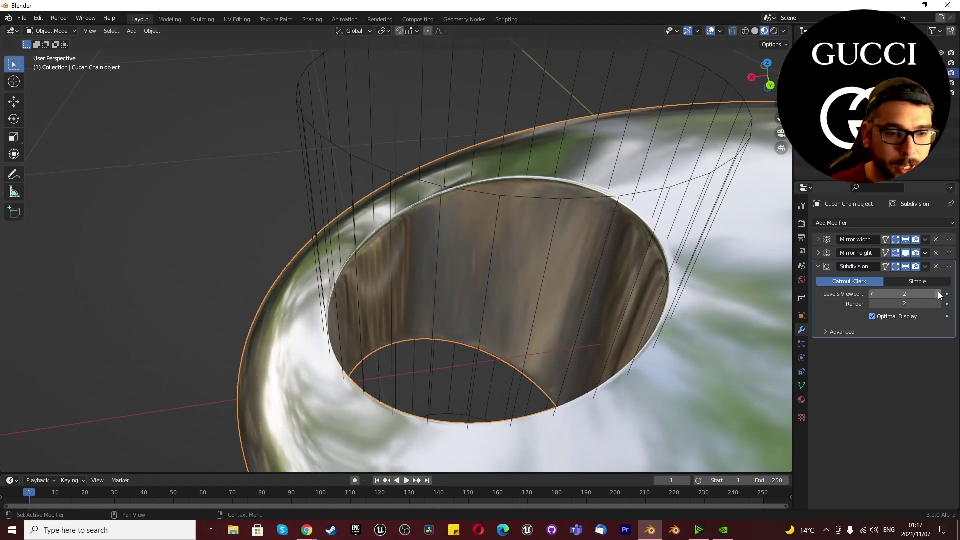
# - Examine the smoothed link and both of its holes from several angles and from the front
pyautogui.scroll(-4, 504, 288)
pyautogui.moveTo(506, 286); pyautogui.dragTo(646, 266, button='middle')
pyautogui.scroll(-3, 567, 323)
pyautogui.moveTo(476, 247); pyautogui.dragTo(566, 285, button='middle')
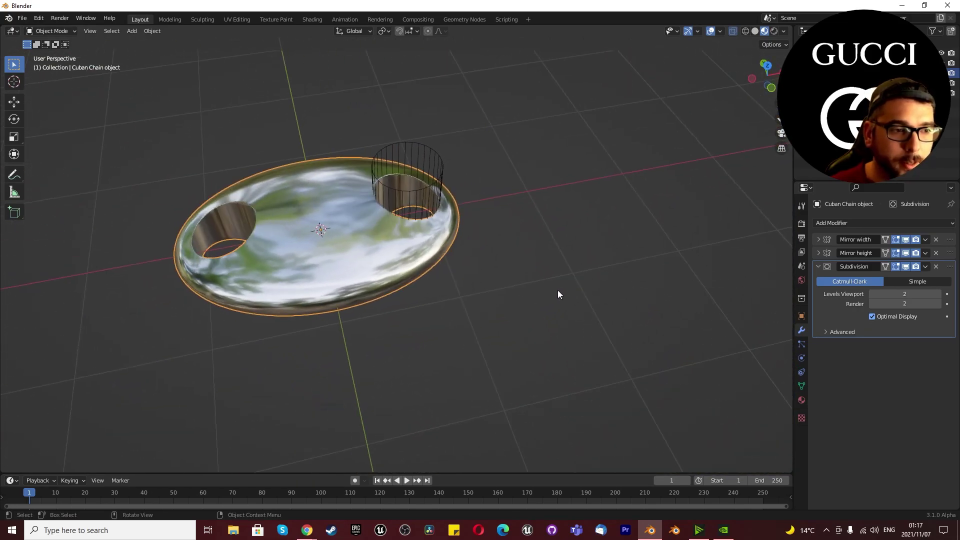
pyautogui.scroll(-5, 566, 285)
pyautogui.keyDown('shift'); pyautogui.moveTo(325, 238); pyautogui.dragTo(397, 264, button='middle'); pyautogui.keyUp('shift')
pyautogui.scroll(5, 463, 282)
pyautogui.scroll(-2, 485, 276)
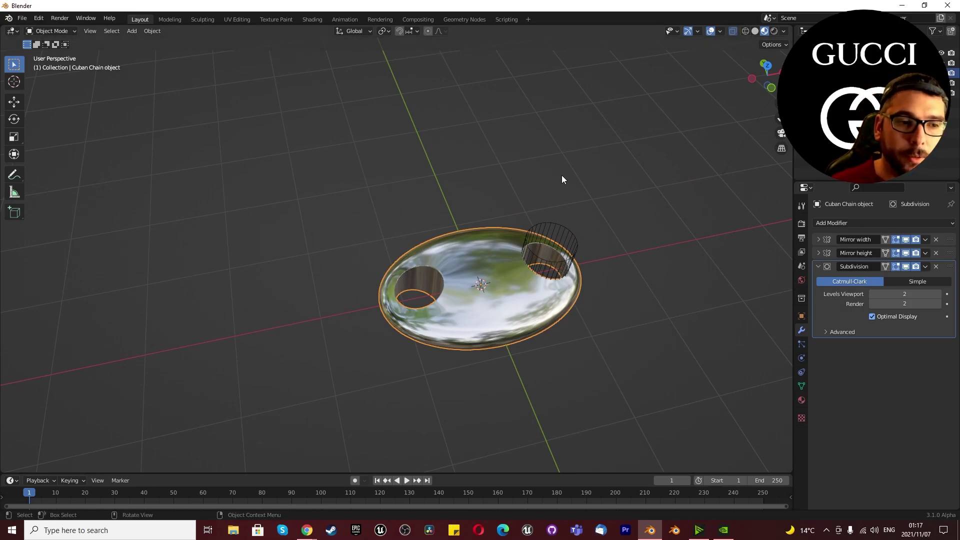
pyautogui.scroll(-2, 563, 175)
pyautogui.scroll(2, 529, 196)
pyautogui.press('KP_1')
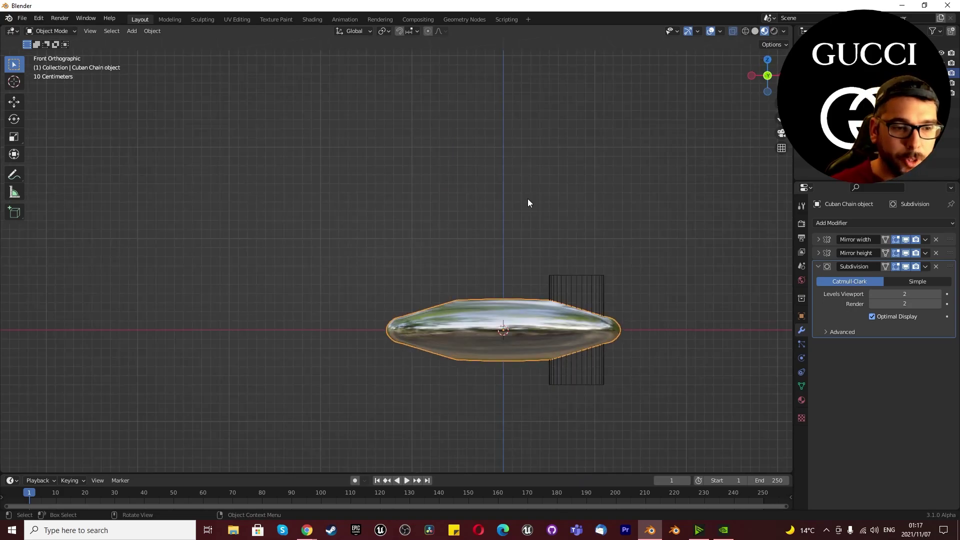
pyautogui.scroll(-2, 522, 262)
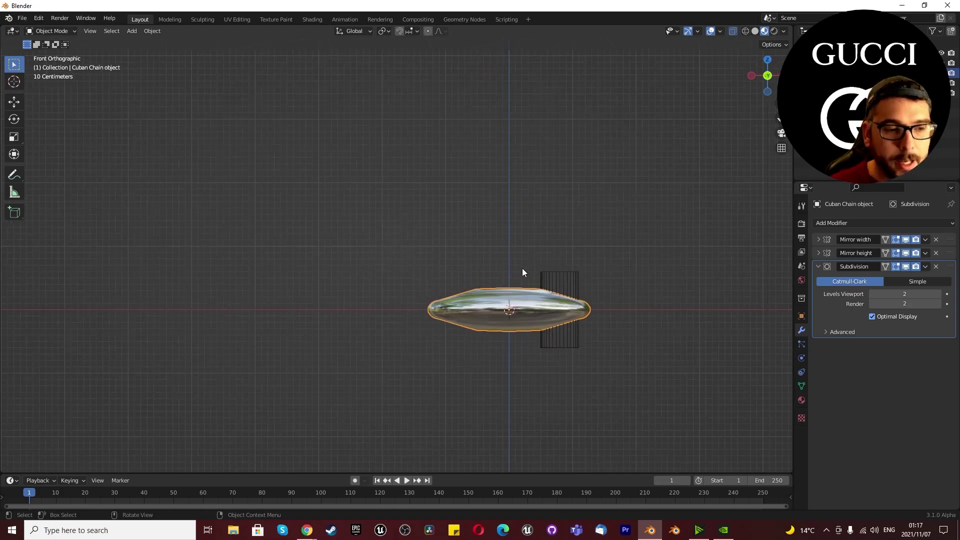
# - Switch to the top view and hide both the chain link and the wireframe cutter cylinder
pyautogui.scroll(2, 506, 285)
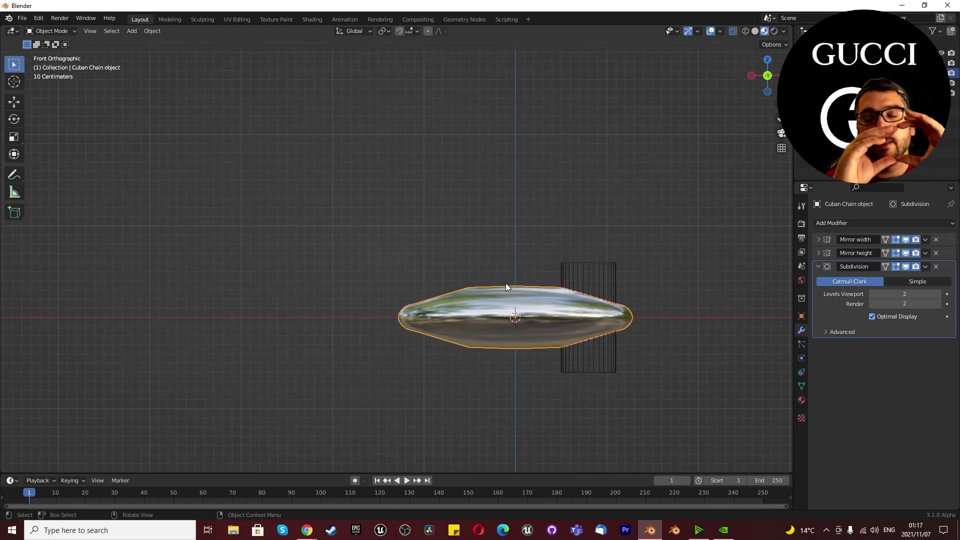
pyautogui.press('KP_7')
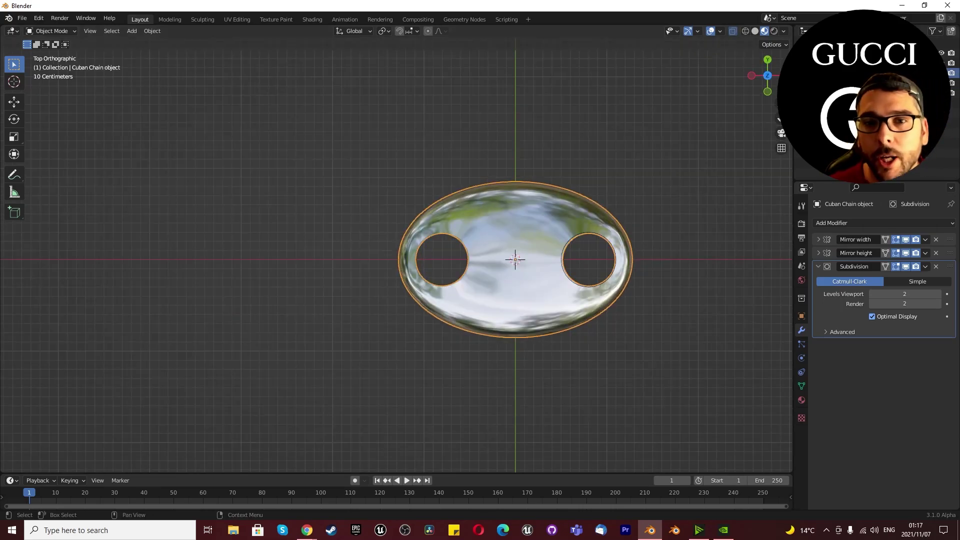
pyautogui.press('h')
pyautogui.click(941, 93)
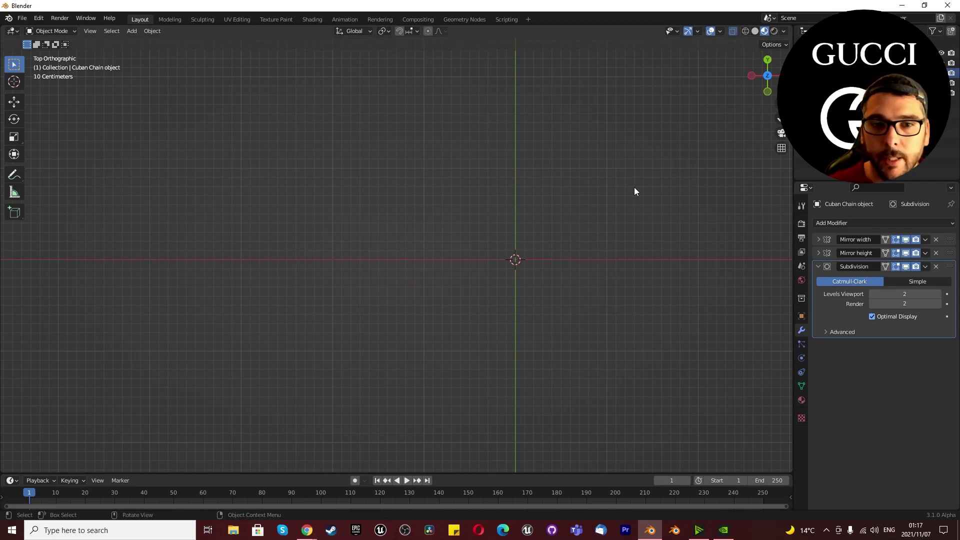
# - Add a mesh circle at the world origin
pyautogui.hotkey('shift', 'a')
pyautogui.moveTo(539, 246)
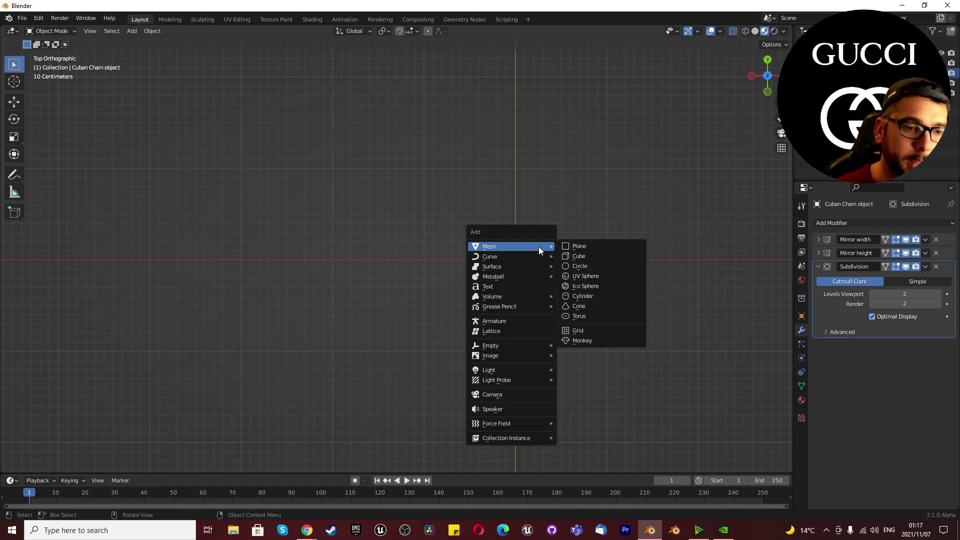
pyautogui.click(570, 263)
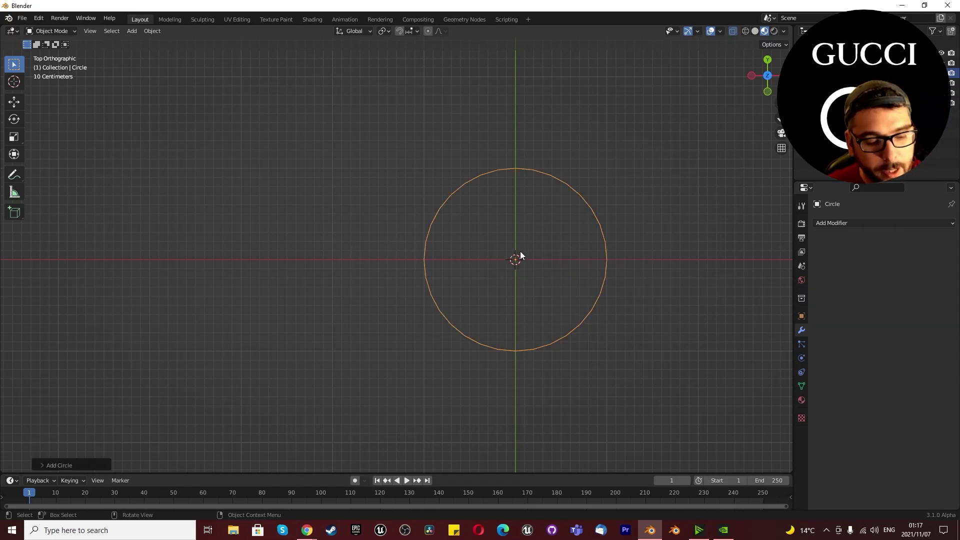
# - Extrude the circle's vertices in Edit Mode and scale them inward to 0.8 to form a flat ring
pyautogui.press('Tab')
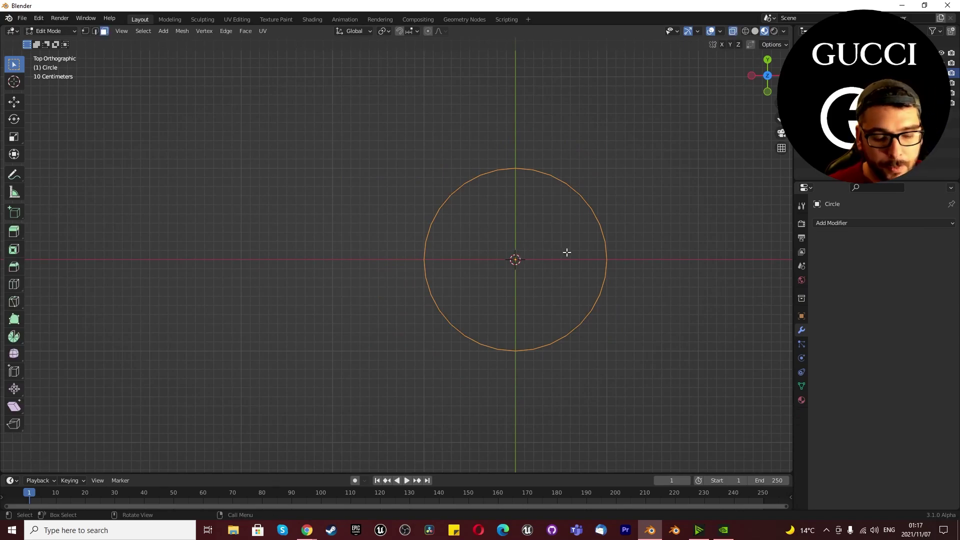
pyautogui.press('1')
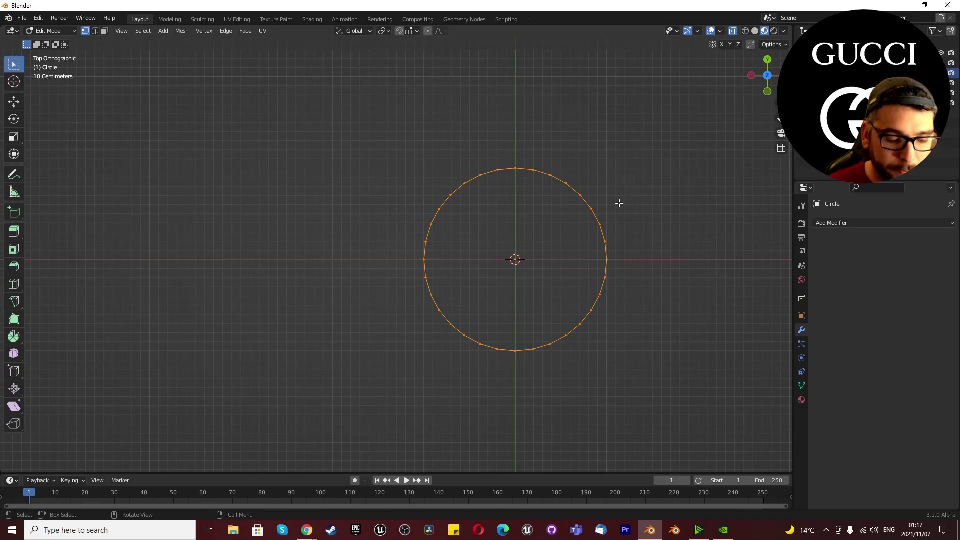
pyautogui.press('g')
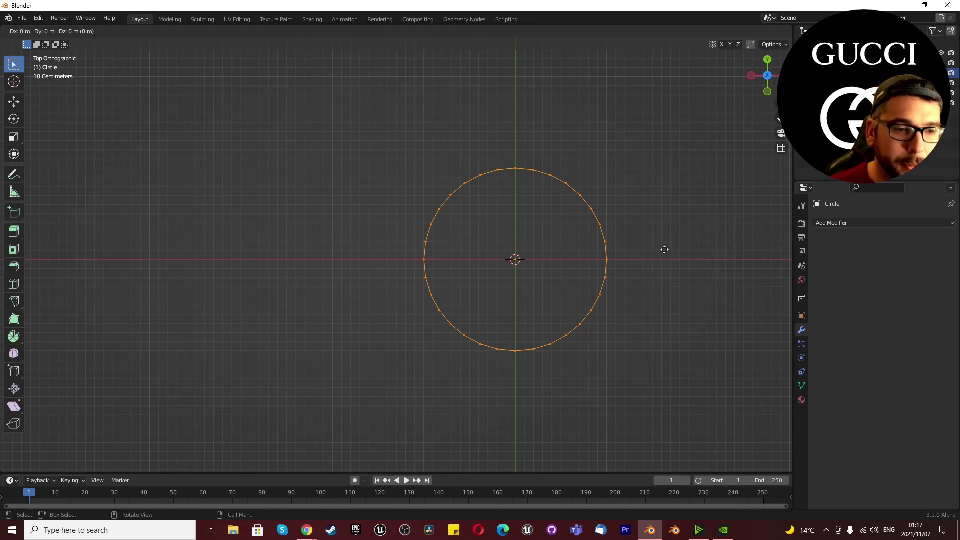
pyautogui.press('s')
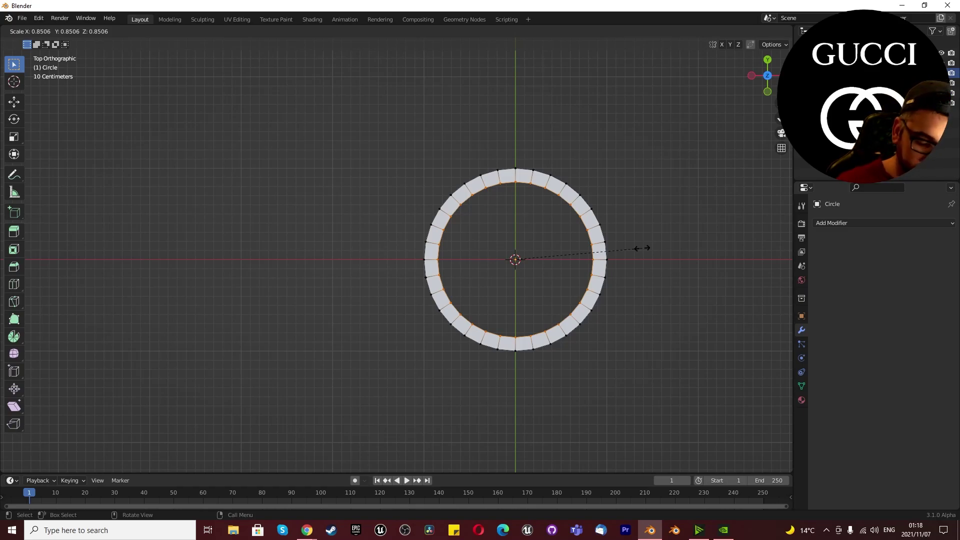
pyautogui.write('0.8')
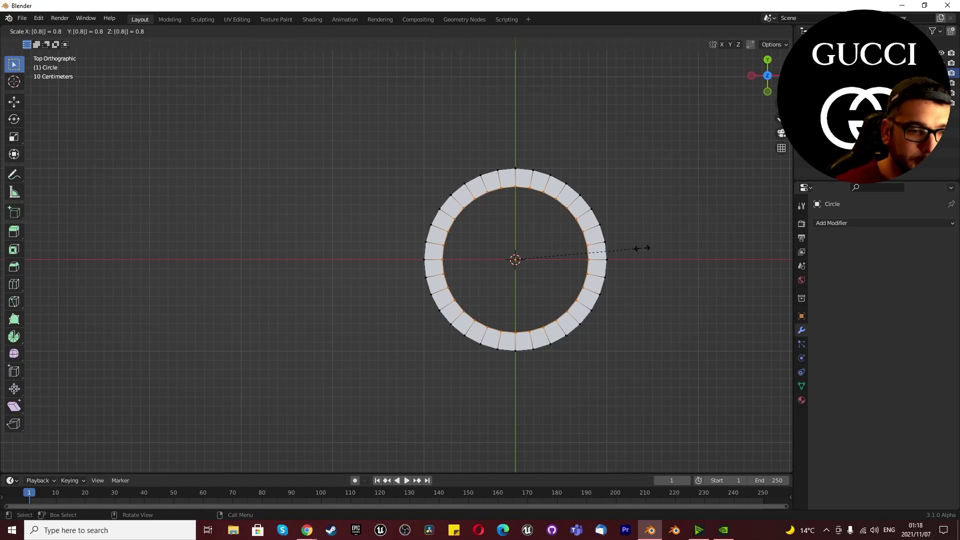
pyautogui.press('Return')
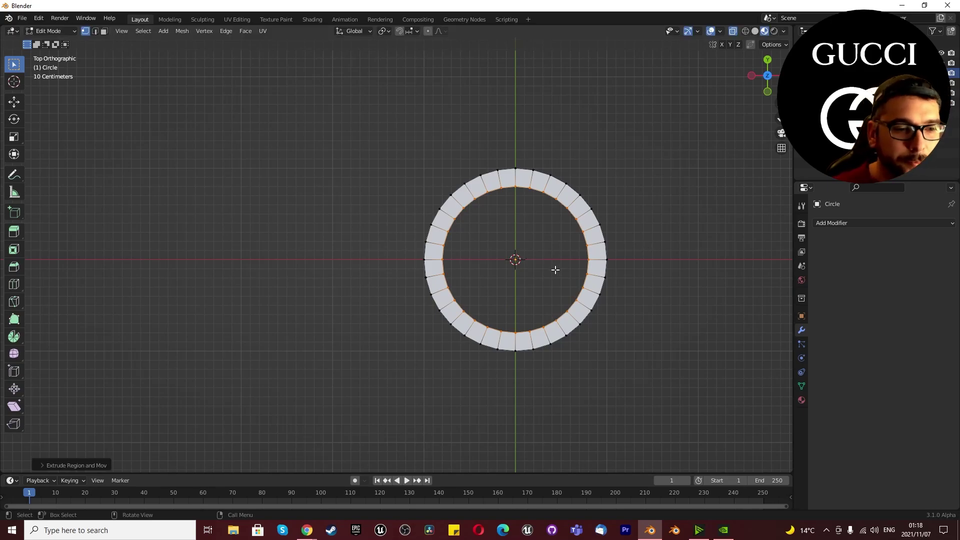
# - Select the flat ring's entire face loop and extrude it upward with a distance of -0.5 m in the front view
pyautogui.press('3')
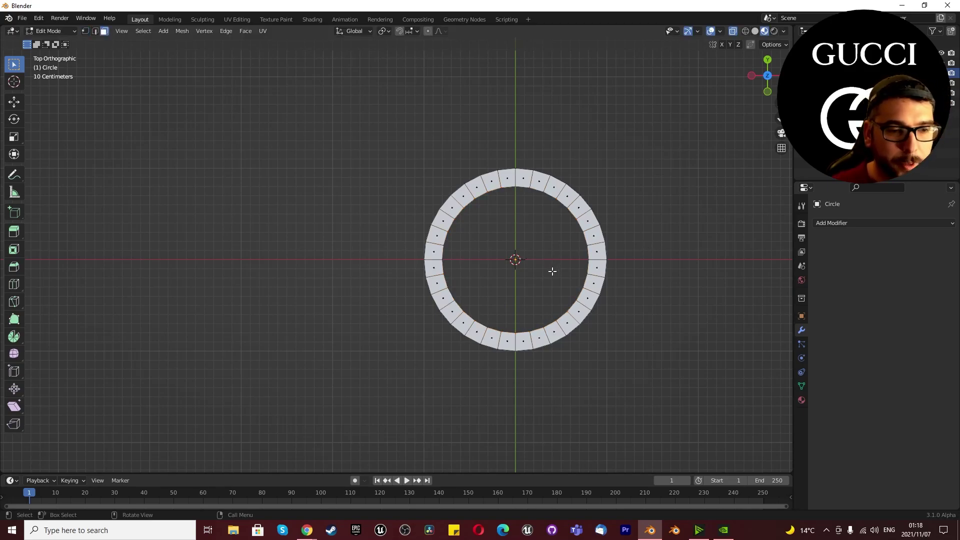
pyautogui.keyDown('alt'); pyautogui.click(499, 342); pyautogui.keyUp('alt')
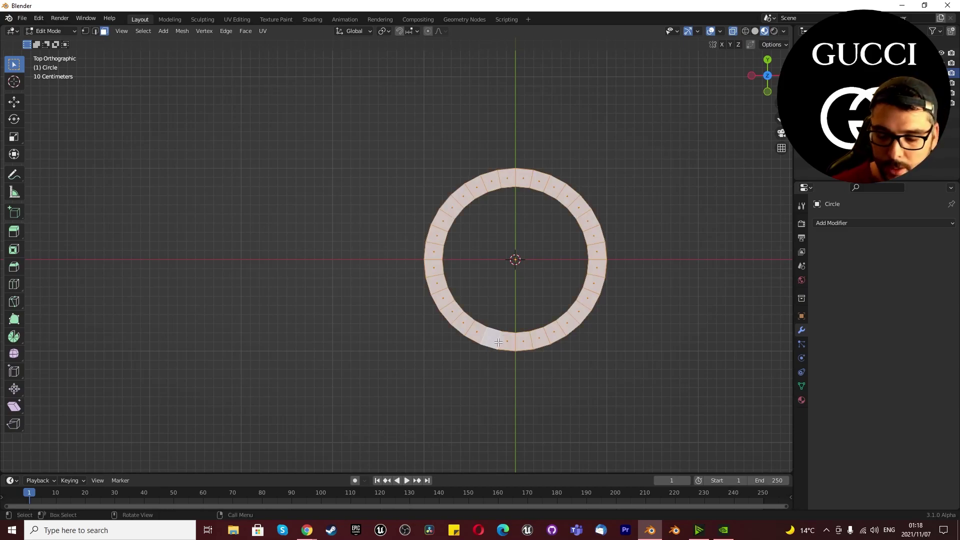
pyautogui.press('KP_1')
pyautogui.press('e')
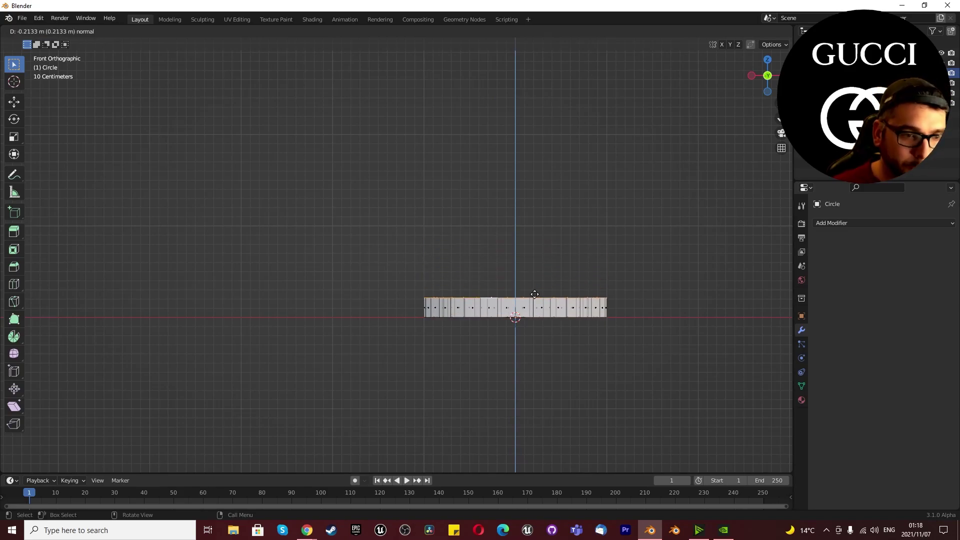
pyautogui.write('1')
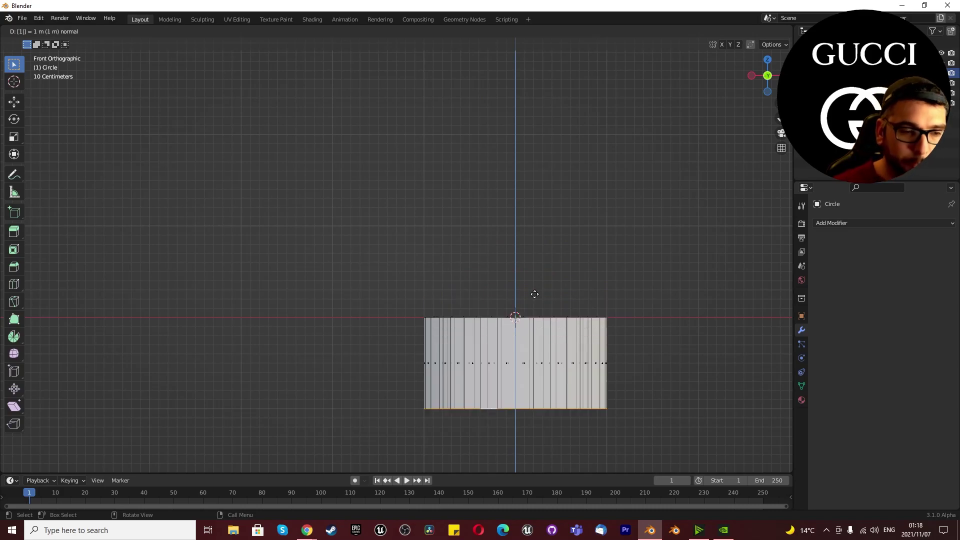
pyautogui.press('BackSpace')
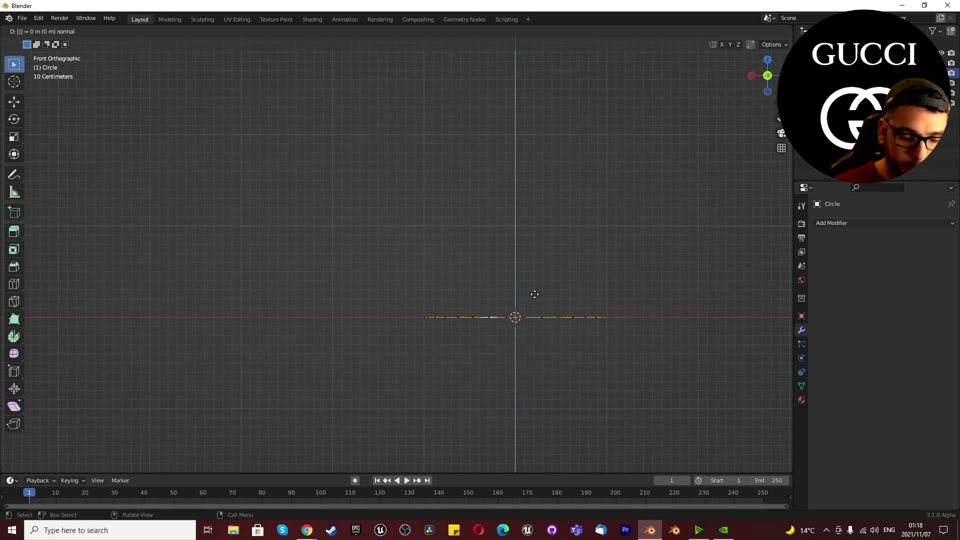
pyautogui.write('-(0.')
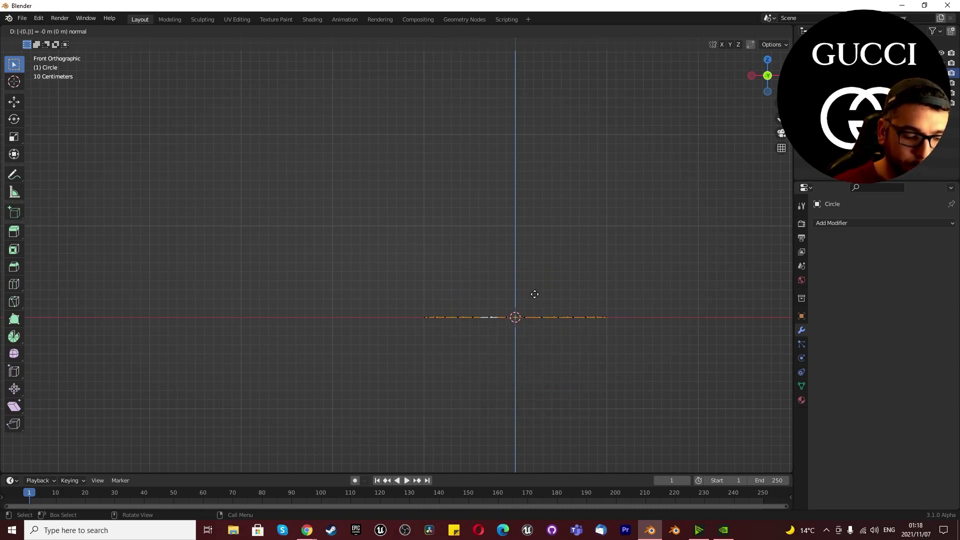
pyautogui.write('3')
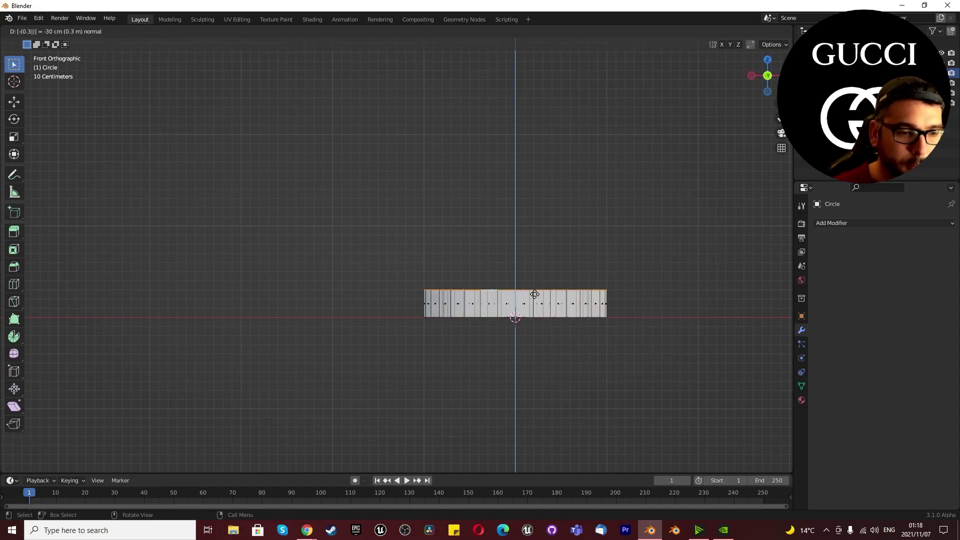
pyautogui.press('BackSpace')
pyautogui.write('4')
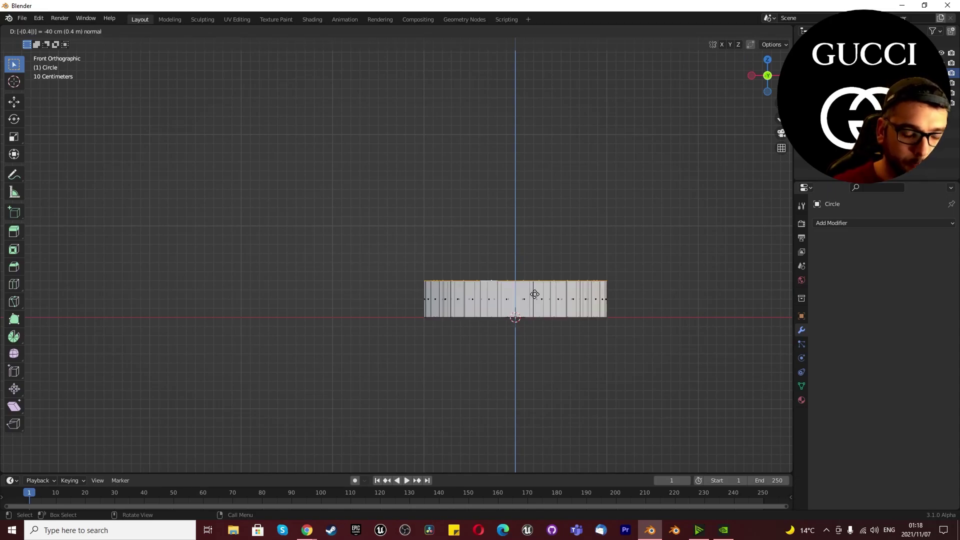
pyautogui.press('BackSpace')
pyautogui.write('5')
pyautogui.press('Return')
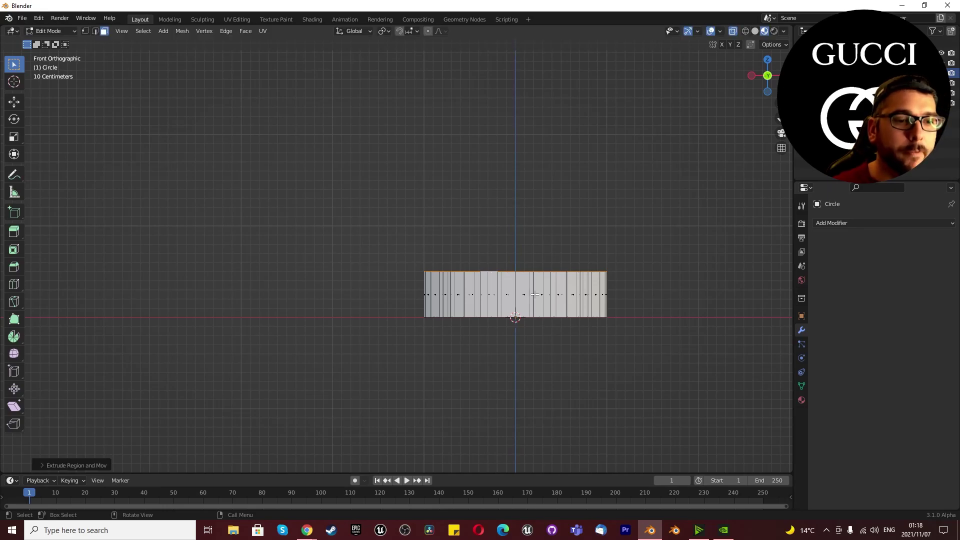
# - Return to Object Mode, enable the Face Orientation overlay to check the ring's normals, and keep the ring selected
pyautogui.press('Tab')
pyautogui.moveTo(529, 283); pyautogui.dragTo(493, 320, button='middle')
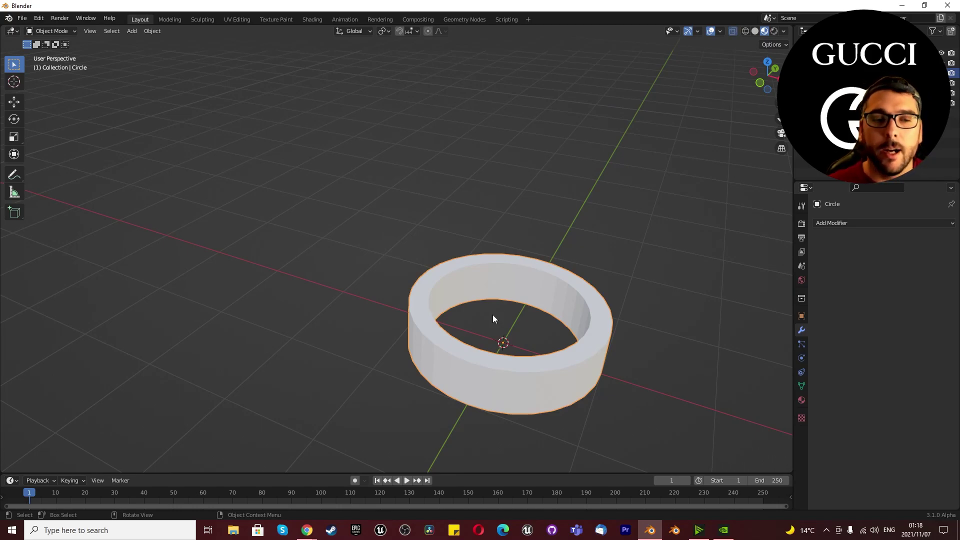
pyautogui.click(720, 32)
pyautogui.click(658, 224)
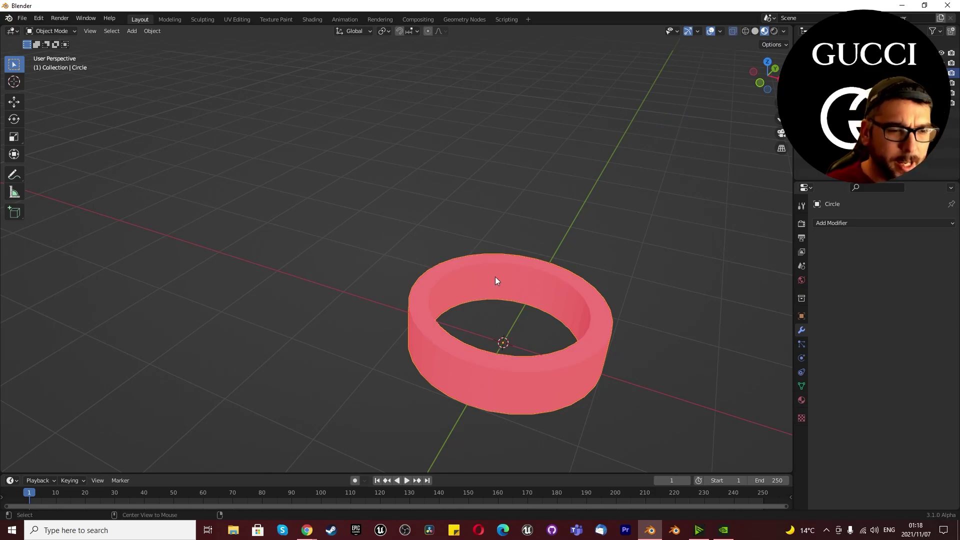
pyautogui.scroll(-5, 579, 395)
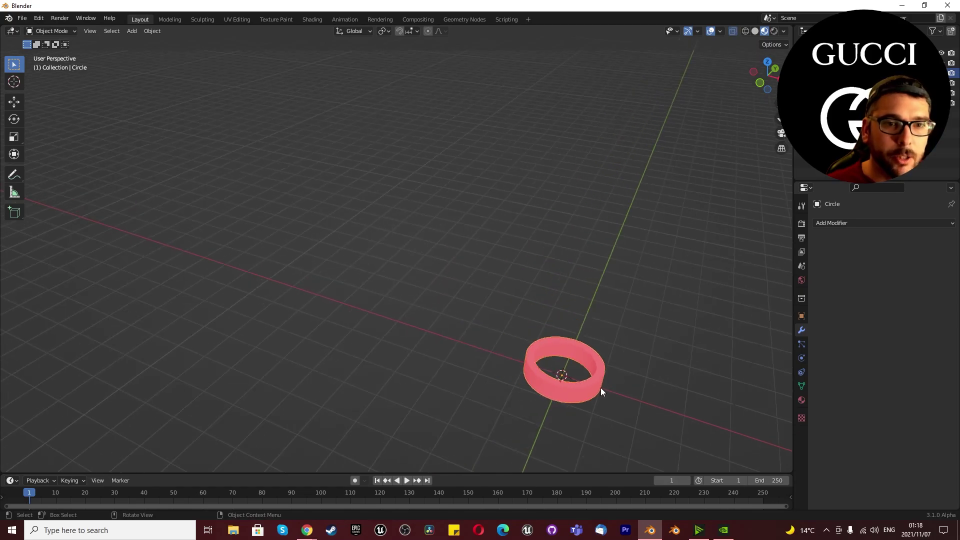
pyautogui.scroll(4, 600, 389)
pyautogui.click(840, 93)
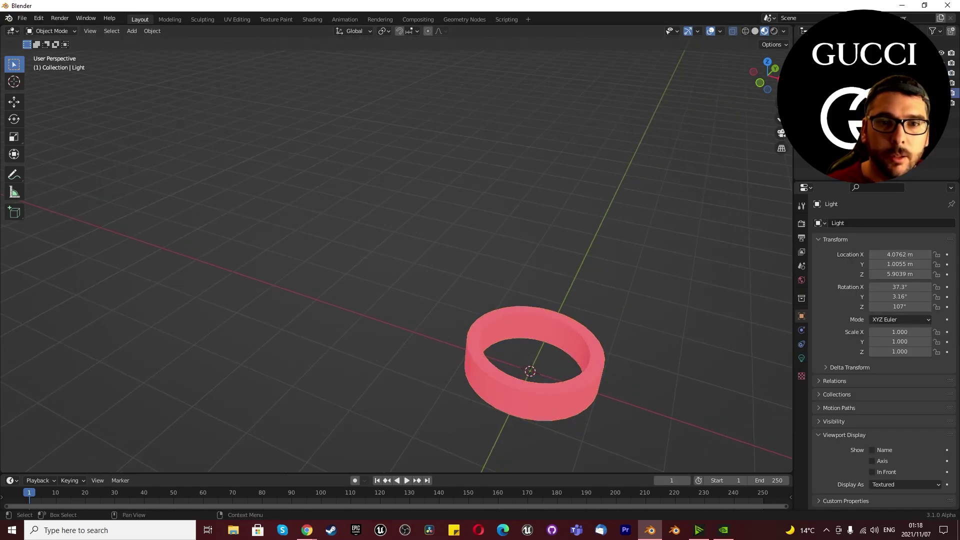
pyautogui.click(840, 73)
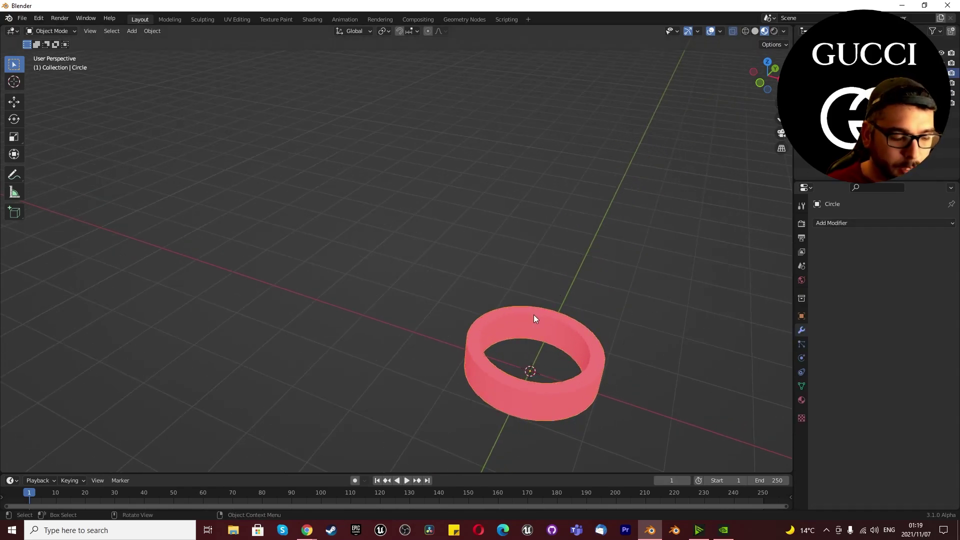
# - Flip the normals of all the ring's faces, return to Object Mode and disable the Face Orientation overlay
pyautogui.press('Tab')
pyautogui.press('a')
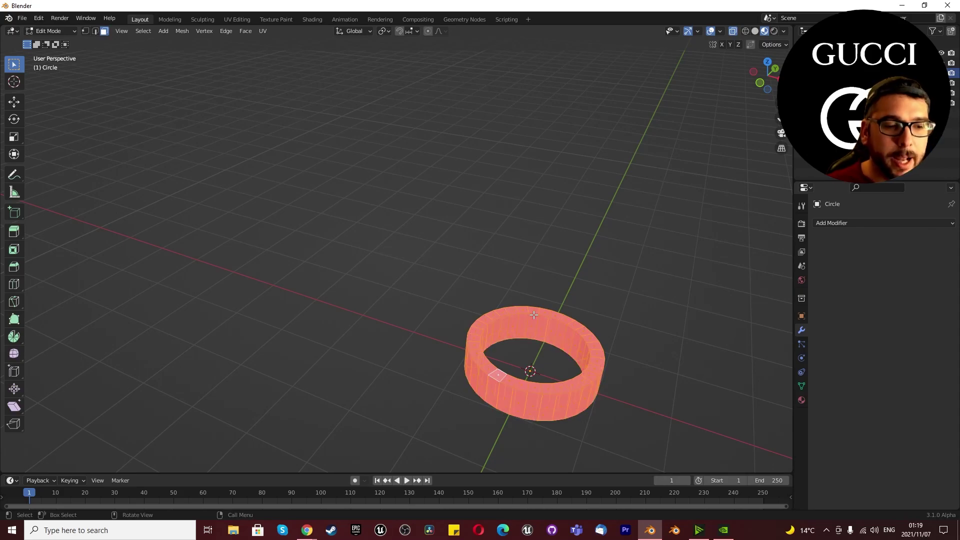
pyautogui.hotkey('alt', 'n')
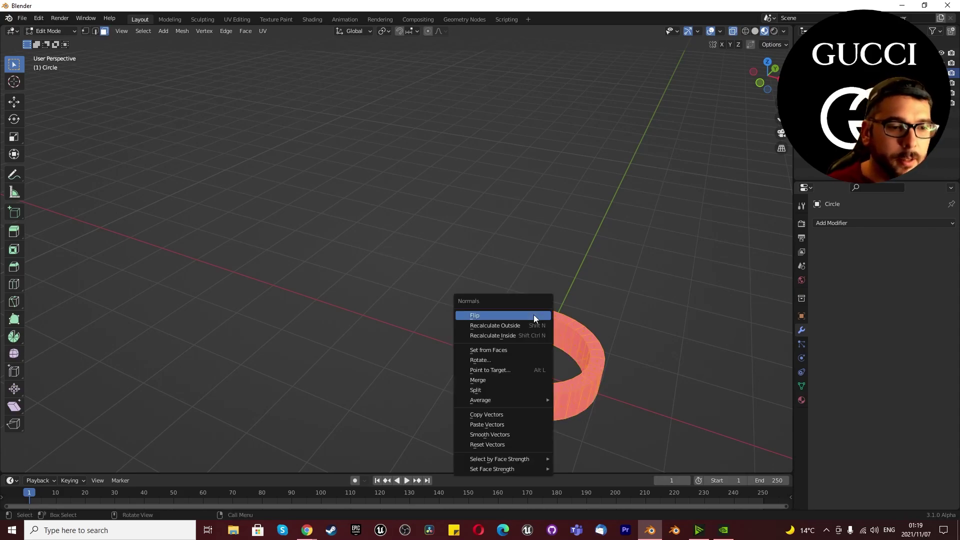
pyautogui.click(533, 314)
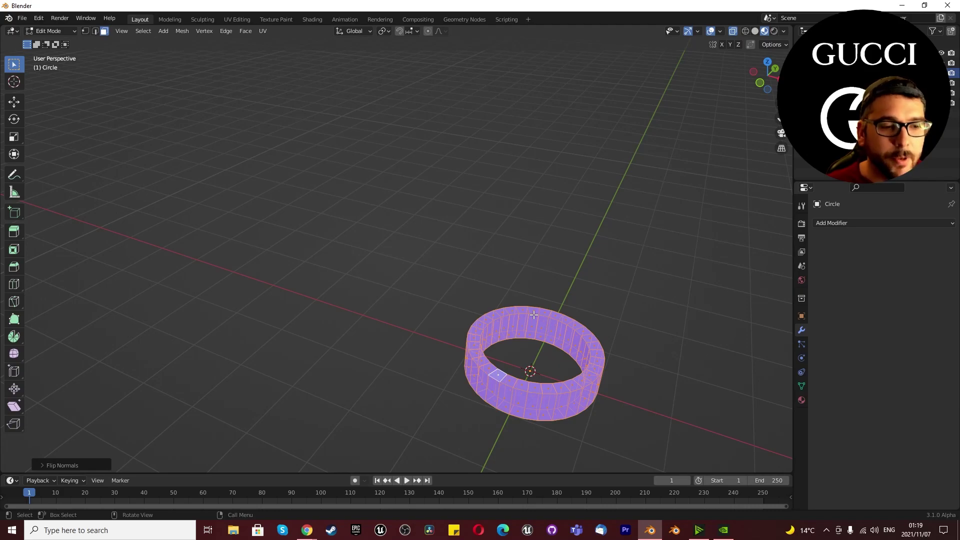
pyautogui.press('Tab')
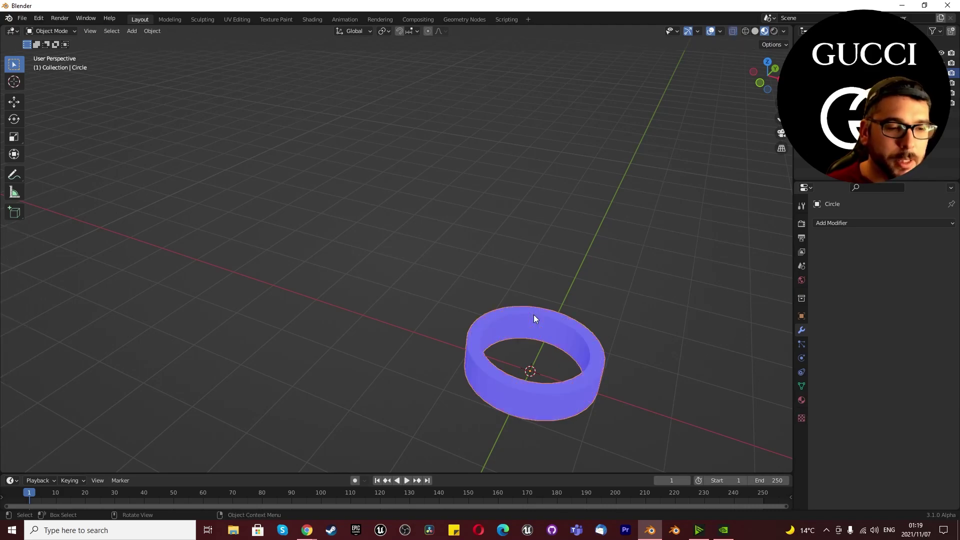
pyautogui.click(720, 31)
pyautogui.click(659, 223)
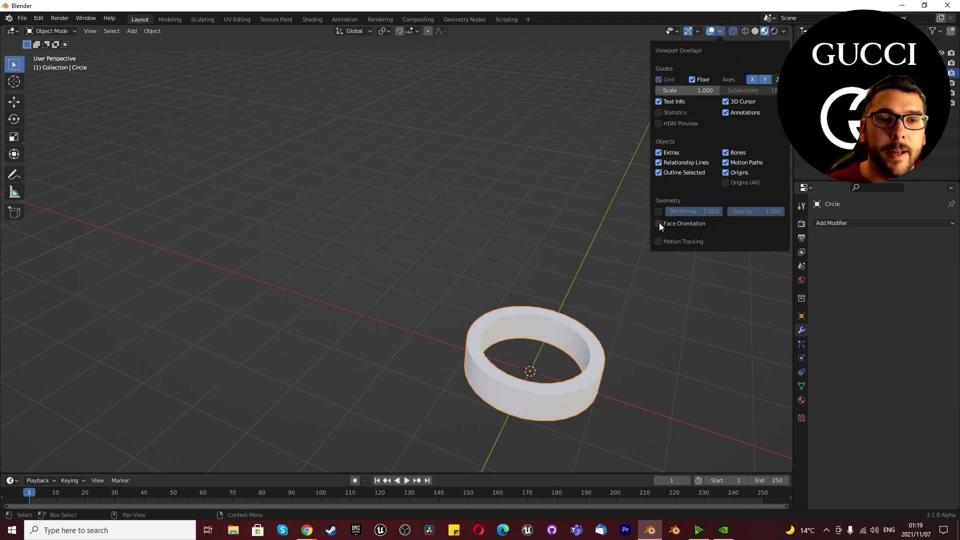
# - Apply Shade Smooth to the ring
pyautogui.scroll(2, 513, 362)
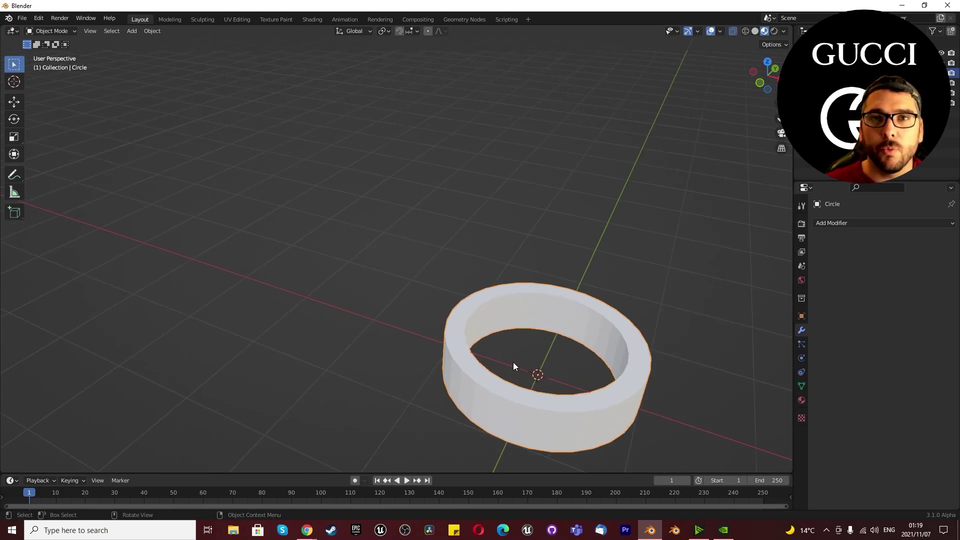
pyautogui.rightClick(484, 384)
pyautogui.click(468, 335)
pyautogui.scroll(1, 520, 389)
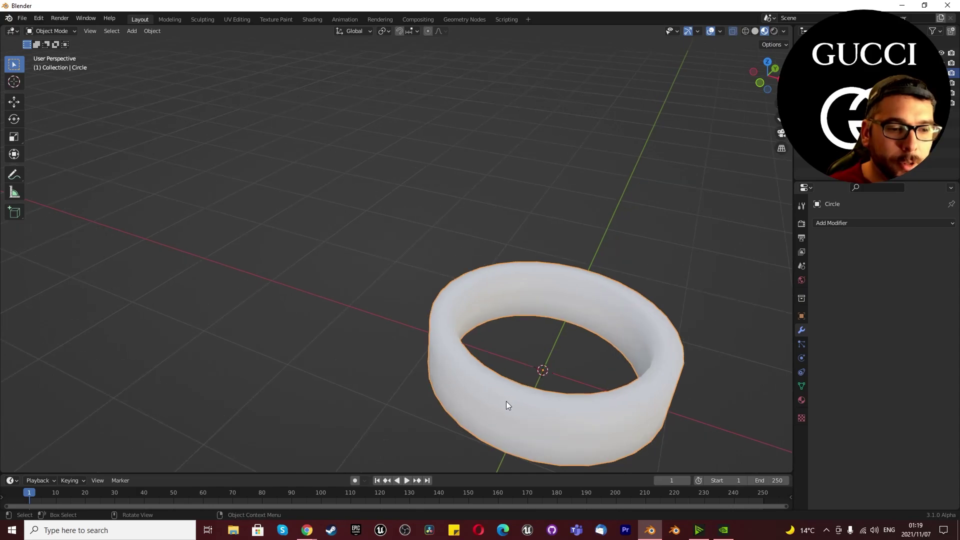
# - Enter Edit Mode on the ring, deselect all its faces and turn off X-ray
pyautogui.press('Tab')
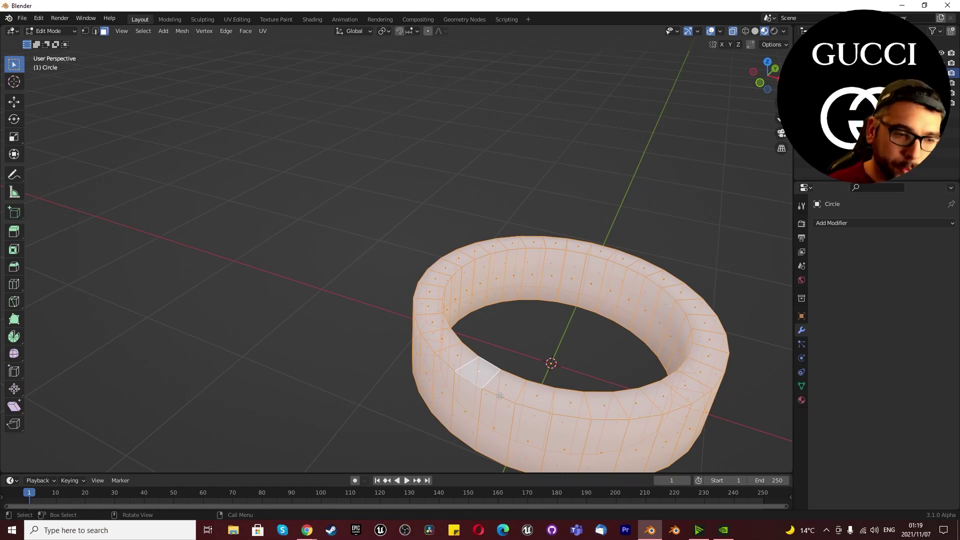
pyautogui.hotkey('alt', 'a')
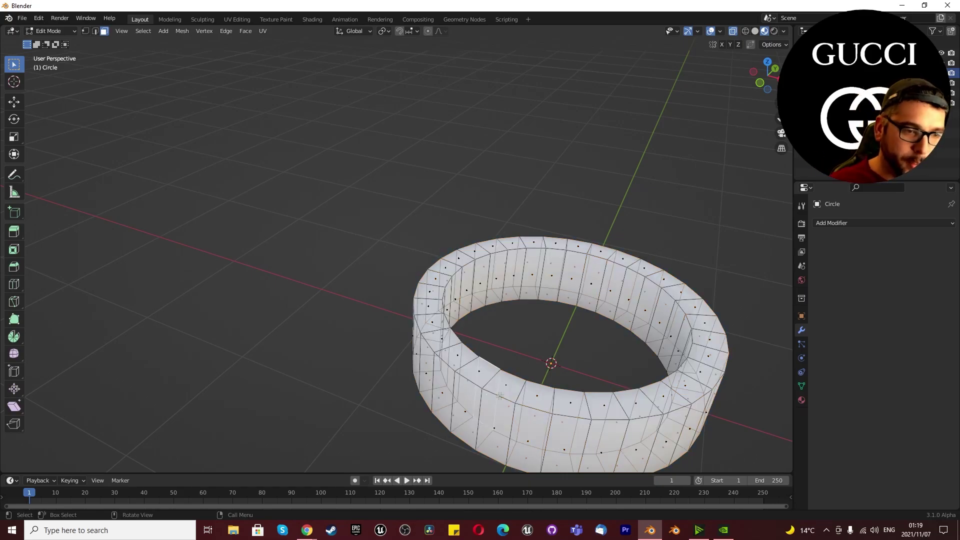
pyautogui.click(733, 31)
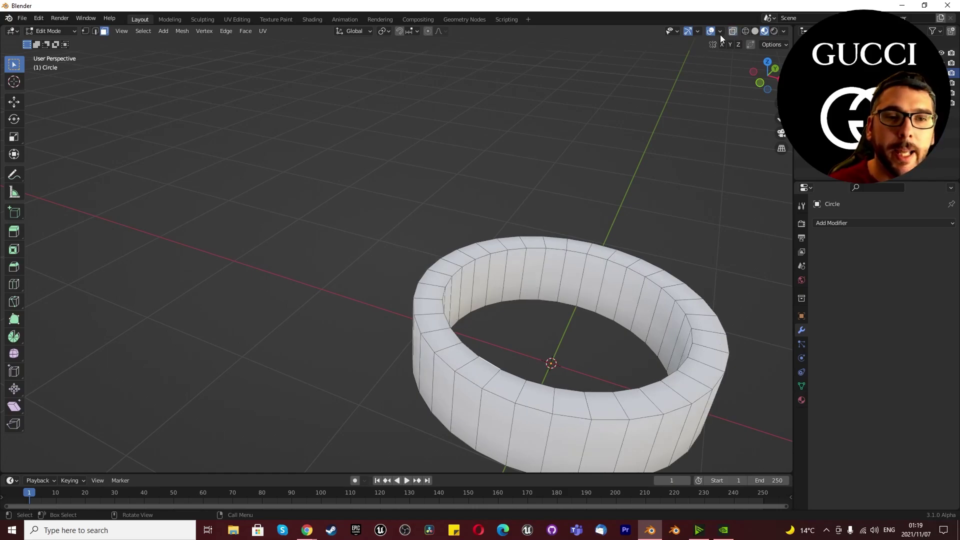
# - Select the inner and outer edge loops along both rims of the ring in edge select mode
pyautogui.press('2')
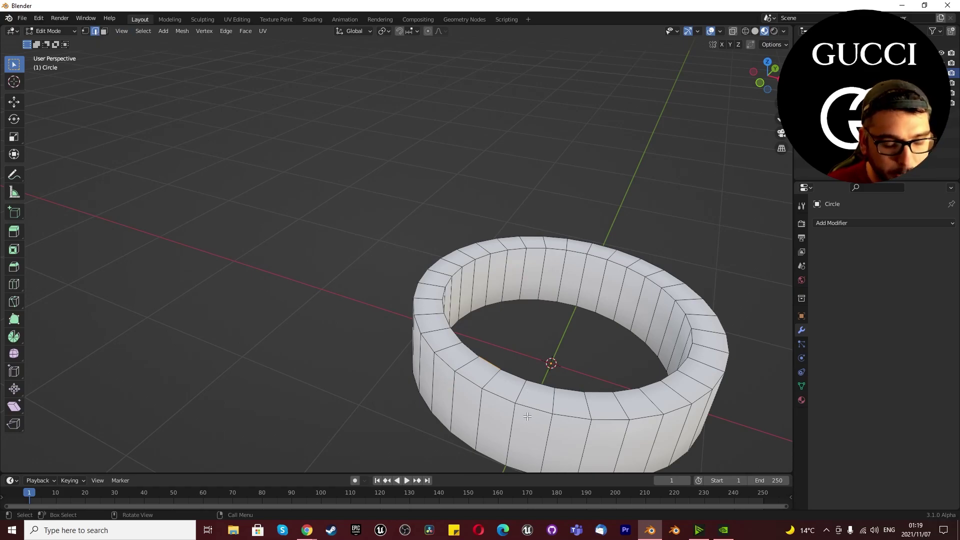
pyautogui.keyDown('alt'); pyautogui.click(500, 399); pyautogui.keyUp('alt')
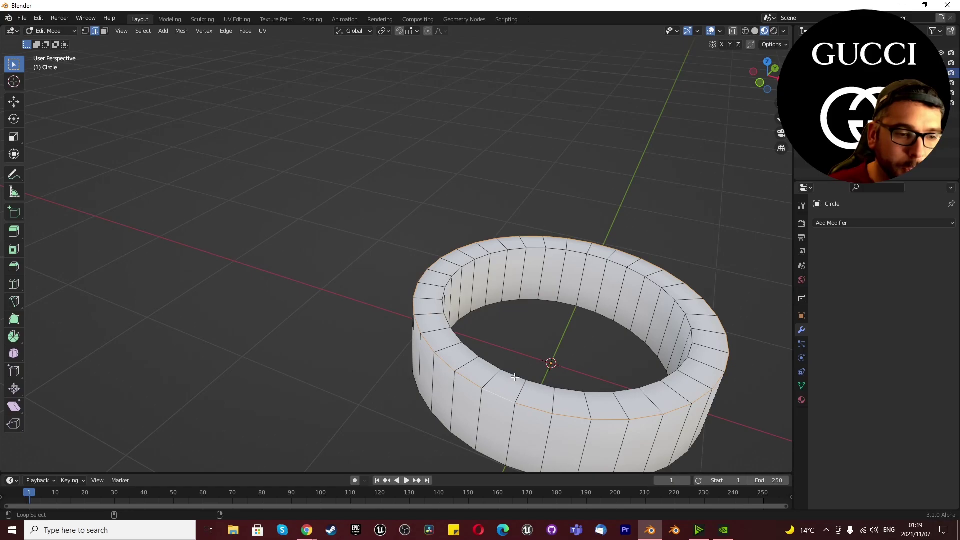
pyautogui.moveTo(514, 379); pyautogui.dragTo(506, 321, button='middle')
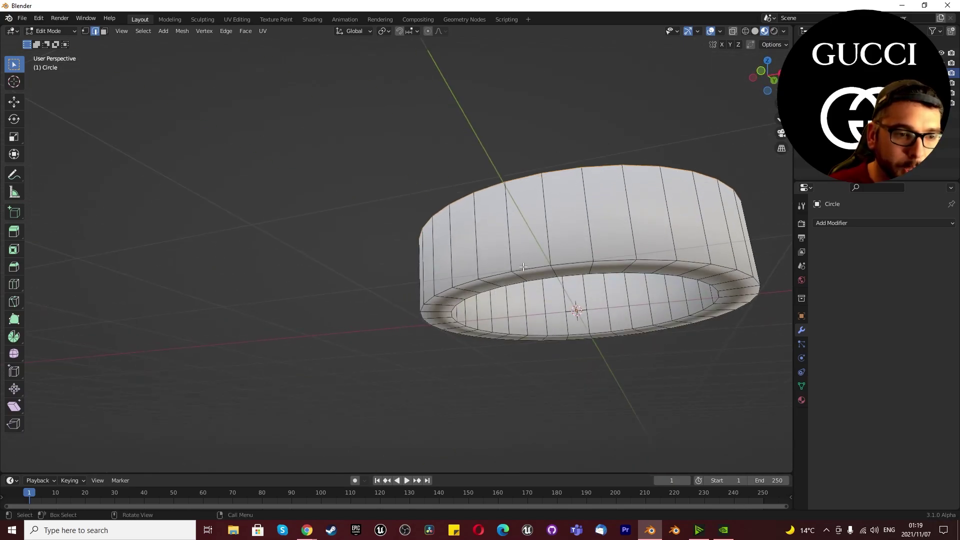
pyautogui.keyDown('alt'); pyautogui.click(529, 270); pyautogui.keyUp('alt')
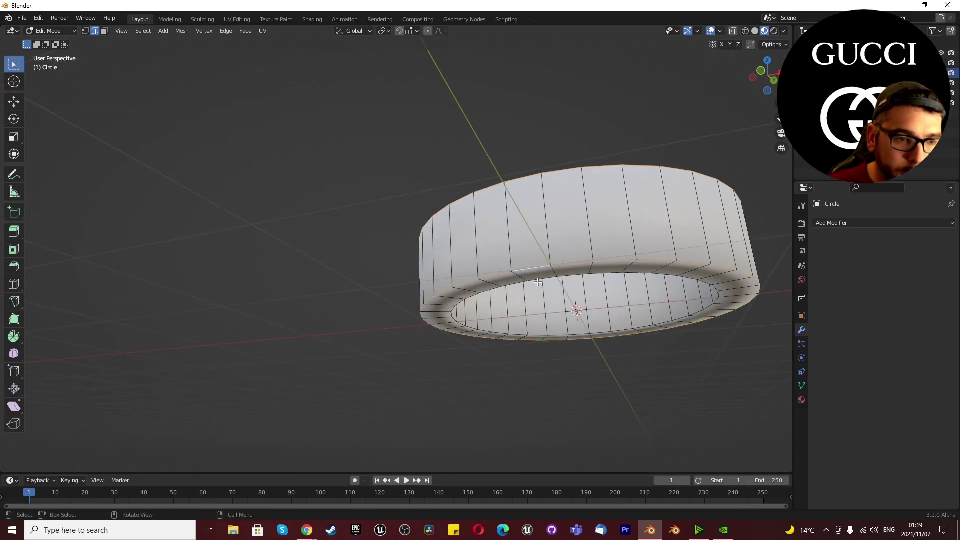
pyautogui.keyDown('alt'); pyautogui.click(539, 277); pyautogui.keyUp('alt')
pyautogui.moveTo(539, 277); pyautogui.dragTo(490, 347, button='middle')
pyautogui.scroll(-3, 490, 347)
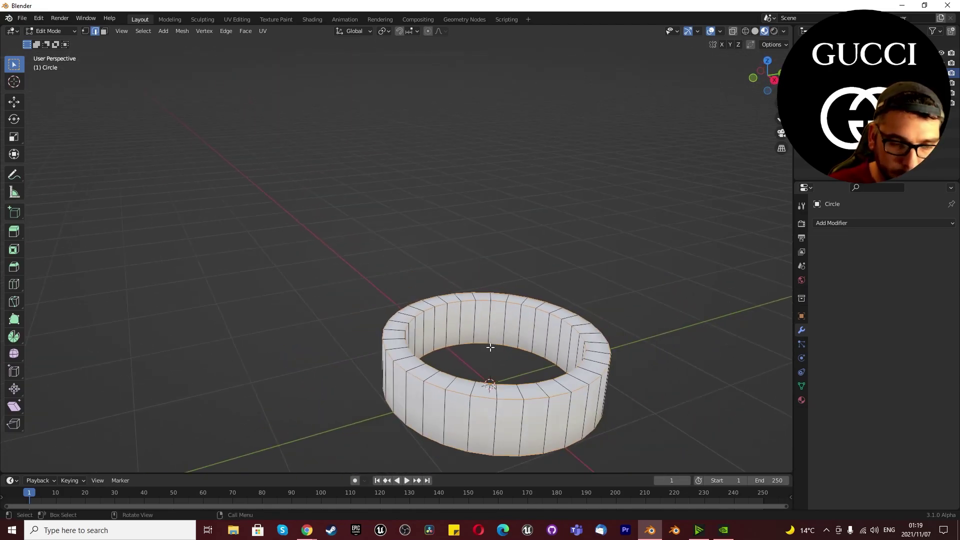
# - Bevel the selected rim edge loops by about 0.057 m with 10 segments
pyautogui.scroll(5, 454, 414)
pyautogui.moveTo(454, 414); pyautogui.dragTo(445, 395, button='middle')
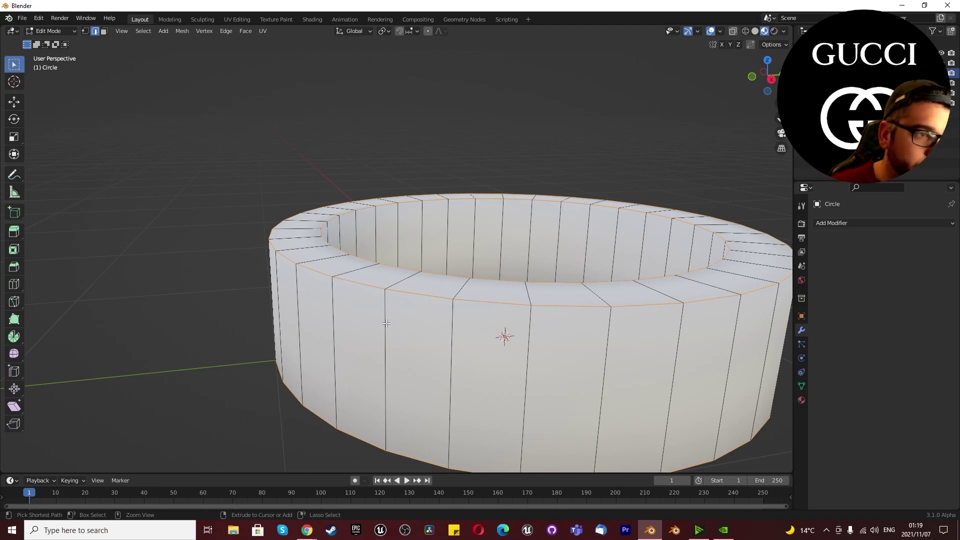
pyautogui.hotkey('ctrl', 'b')
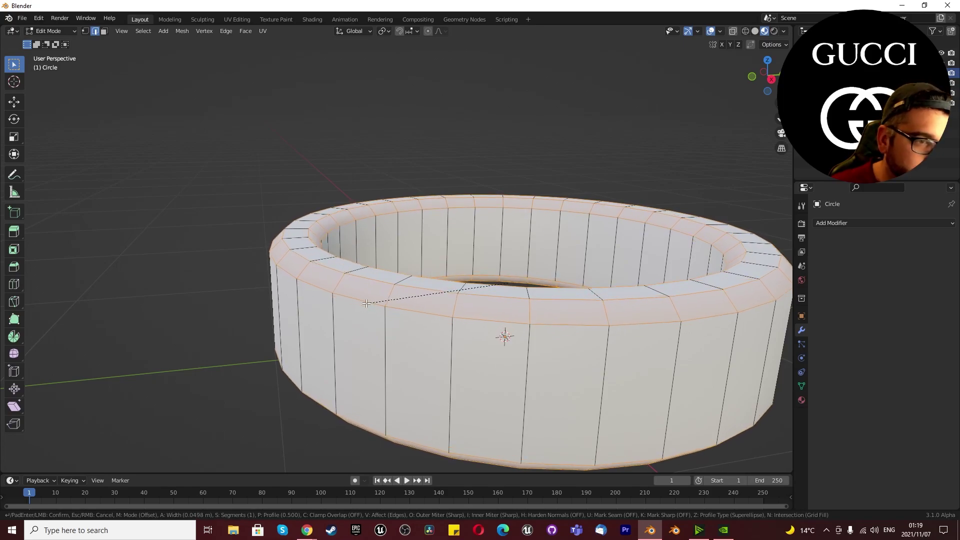
pyautogui.scroll(7, 366, 304)
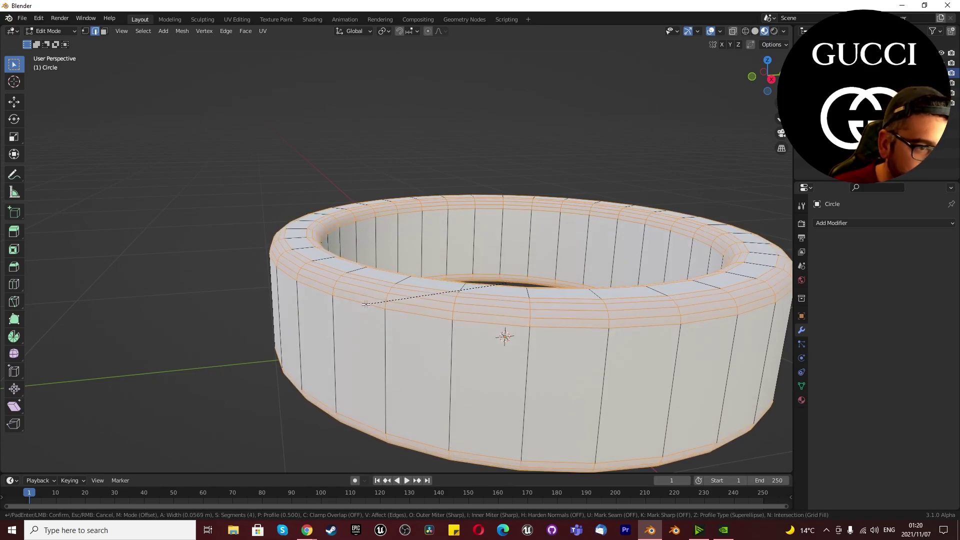
pyautogui.scroll(-1, 365, 304)
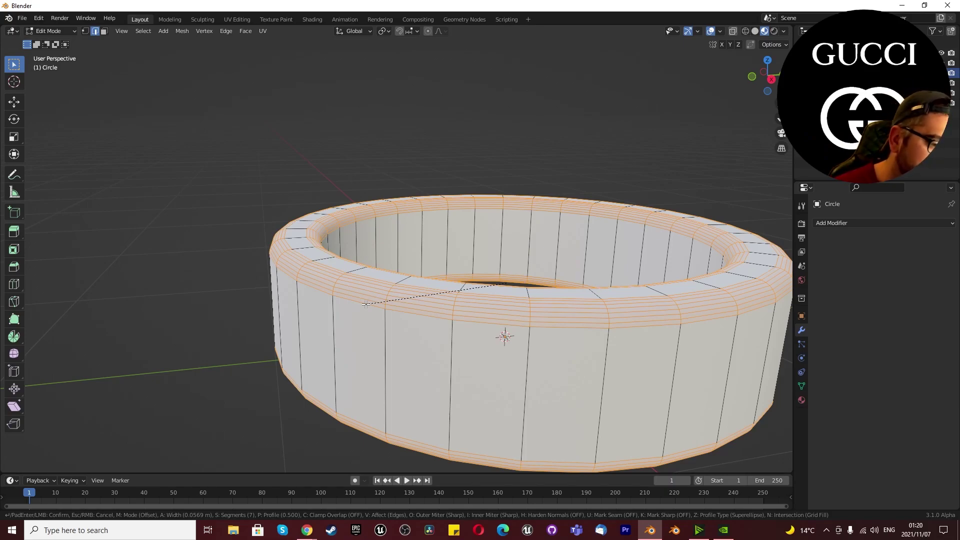
pyautogui.scroll(-3, 365, 304)
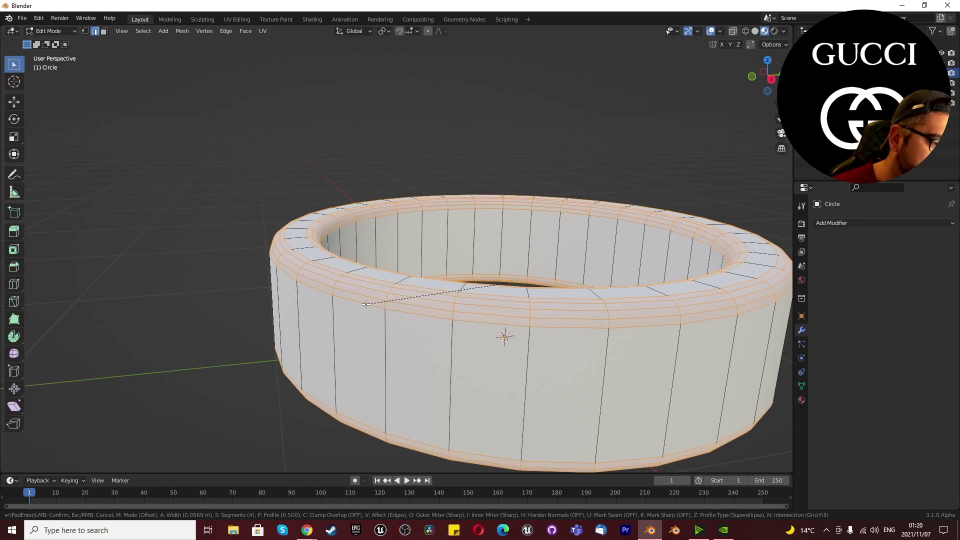
pyautogui.scroll(2, 366, 303)
pyautogui.scroll(4, 365, 304)
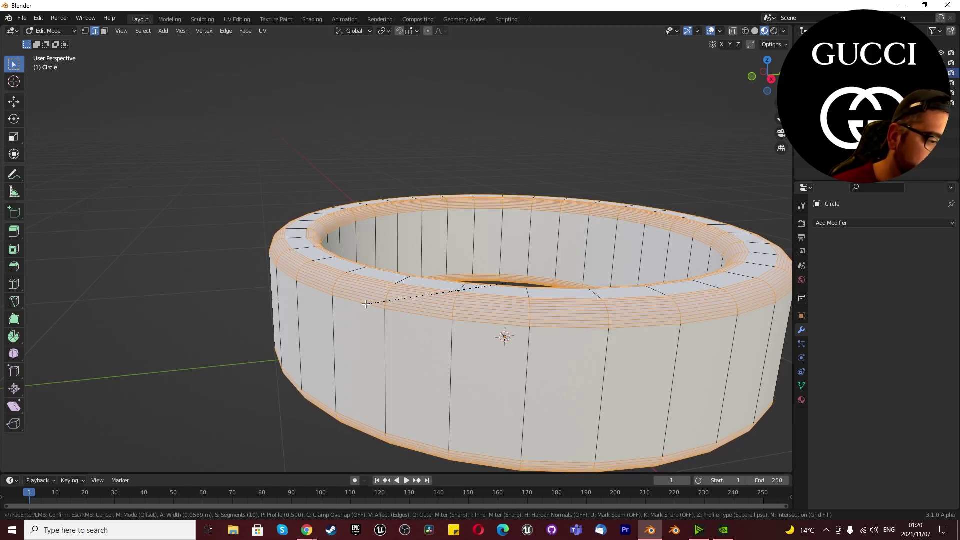
pyautogui.click(366, 303)
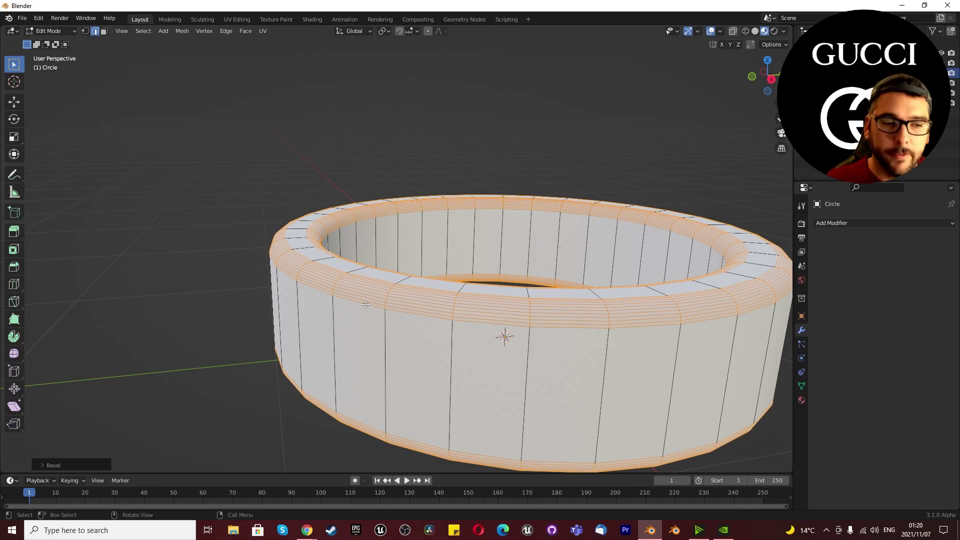
# - Return to Object Mode and add a Subdivision Surface modifier to the ring with viewport level 2
pyautogui.press('Tab')
pyautogui.moveTo(358, 277); pyautogui.dragTo(322, 280, button='middle')
pyautogui.click(845, 224)
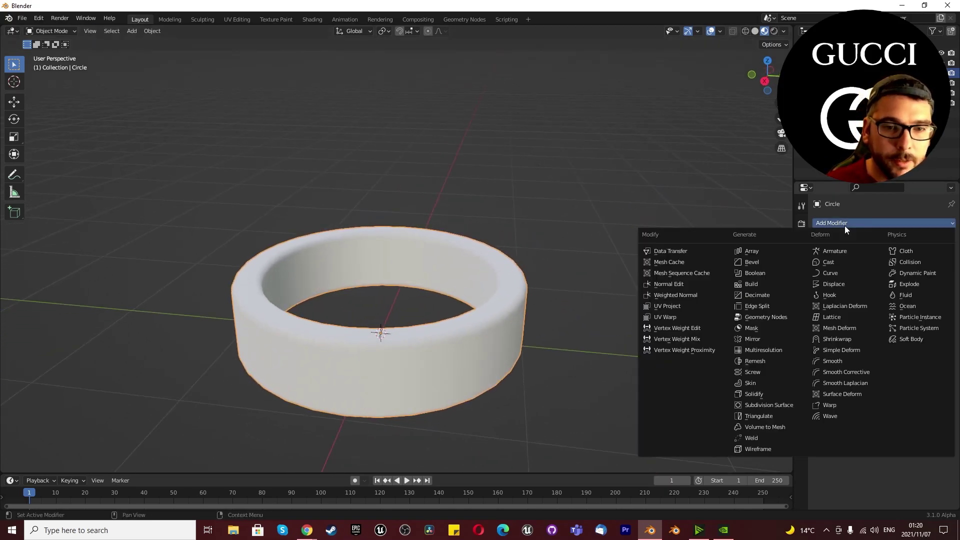
pyautogui.click(781, 405)
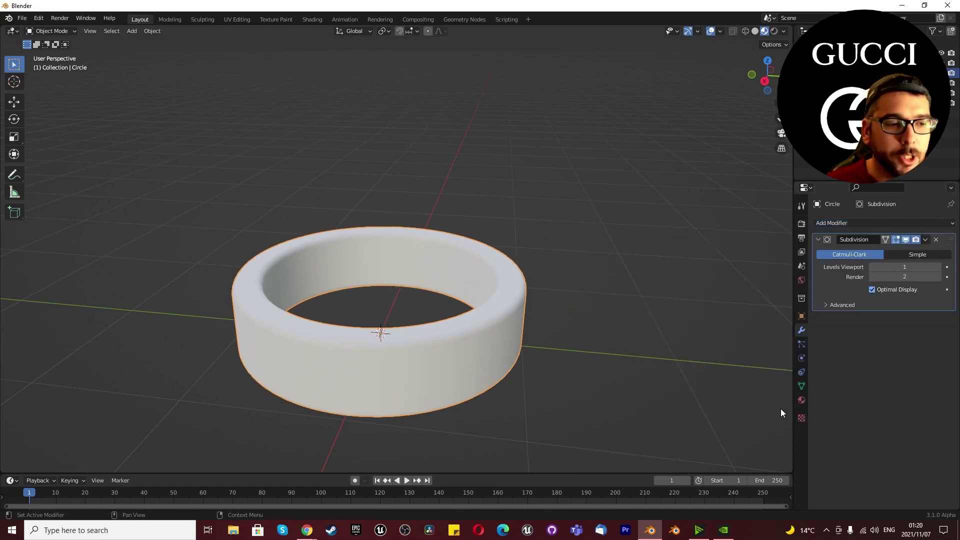
pyautogui.click(938, 267)
pyautogui.moveTo(340, 304); pyautogui.dragTo(359, 329, button='middle')
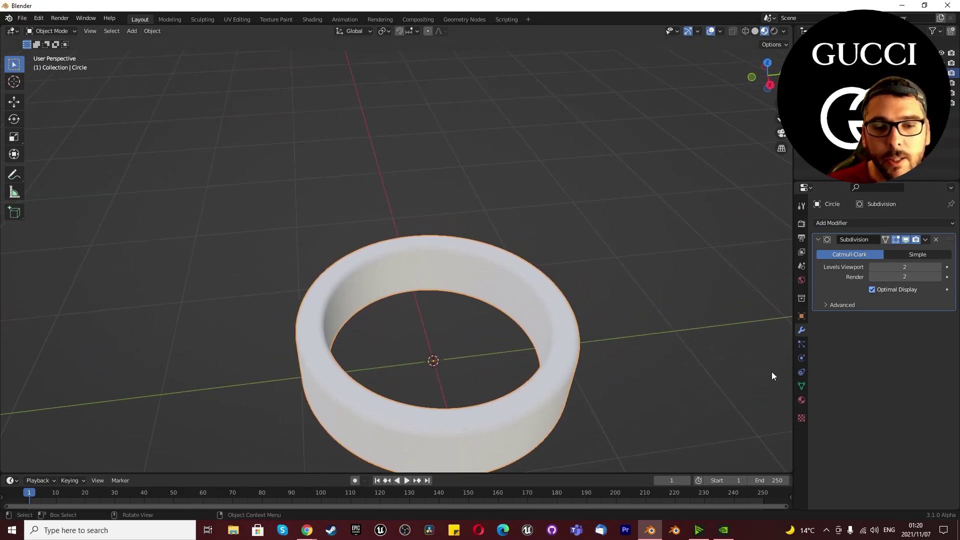
# - Assign the existing glossy material named Material to the ring
pyautogui.click(802, 400)
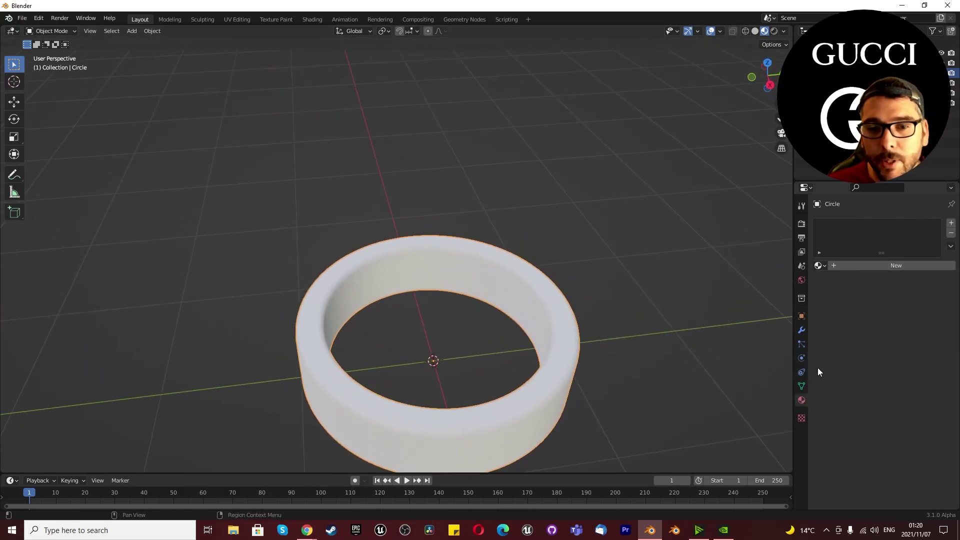
pyautogui.click(873, 267)
pyautogui.click(822, 265)
pyautogui.click(838, 280)
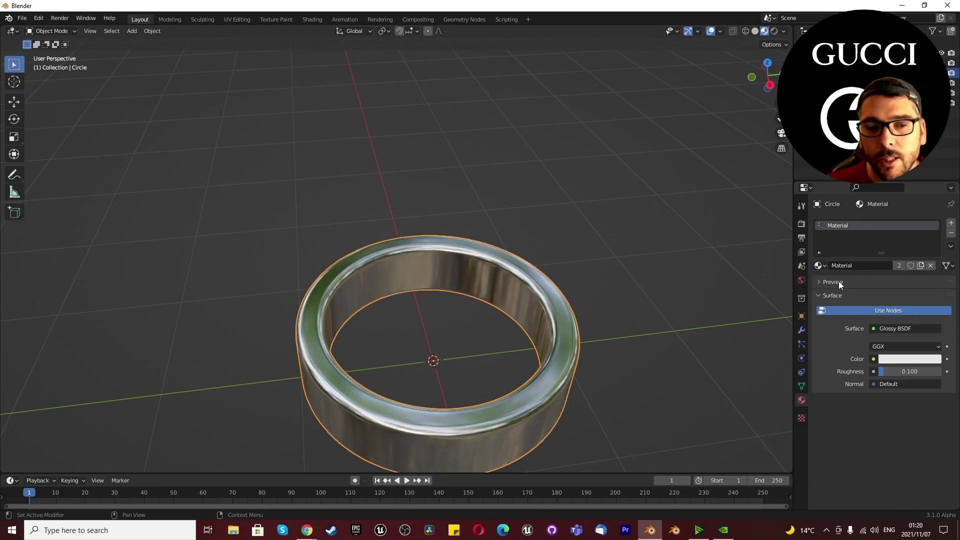
pyautogui.moveTo(428, 299); pyautogui.dragTo(430, 334, button='middle')
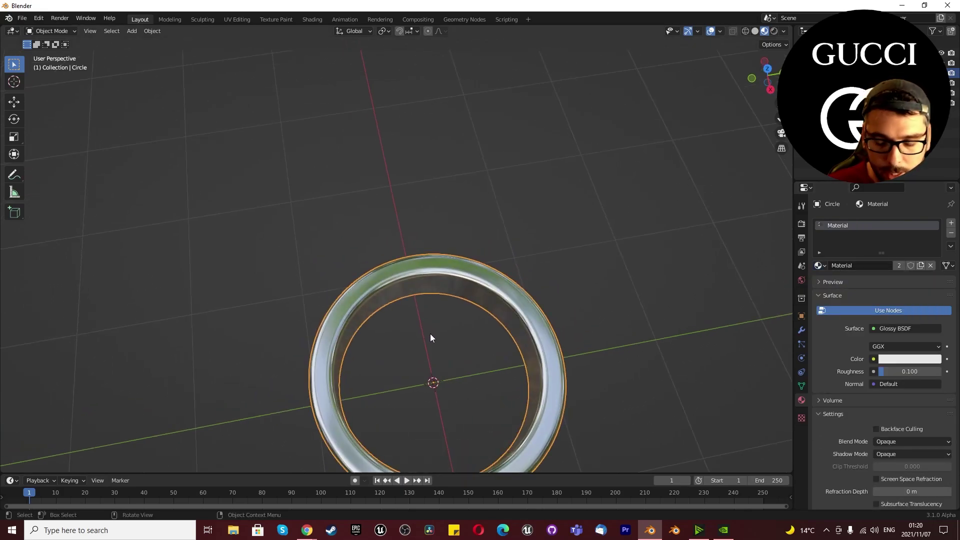
# - Rotate the ring 90 degrees about the X axis from the front view so it stands upright
pyautogui.press('KP_1')
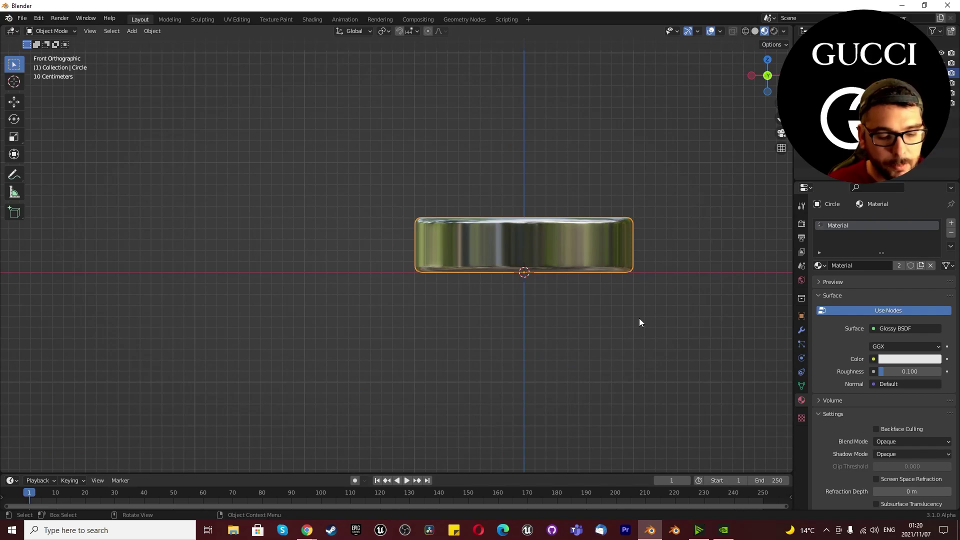
pyautogui.press('r')
pyautogui.write('x')
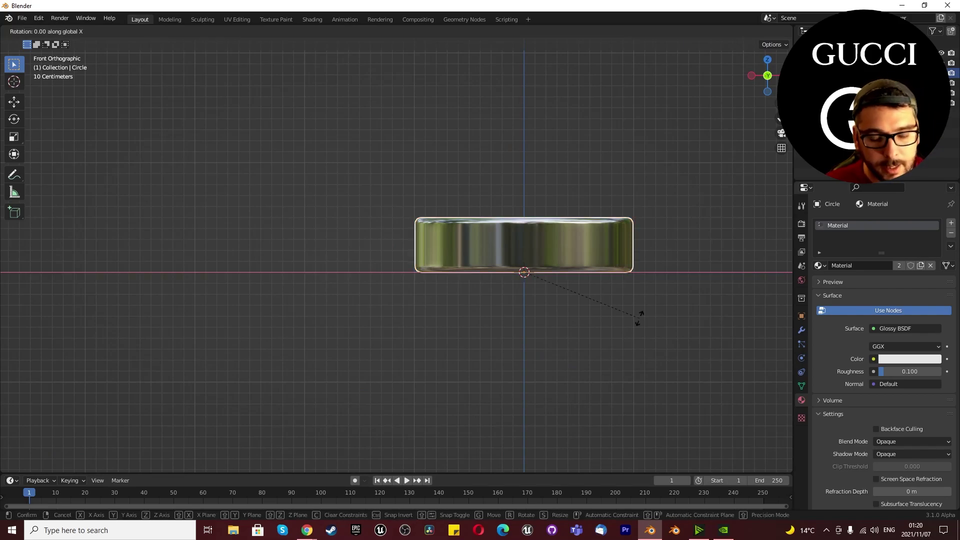
pyautogui.write('90')
pyautogui.press('Return')
pyautogui.scroll(-5, 577, 346)
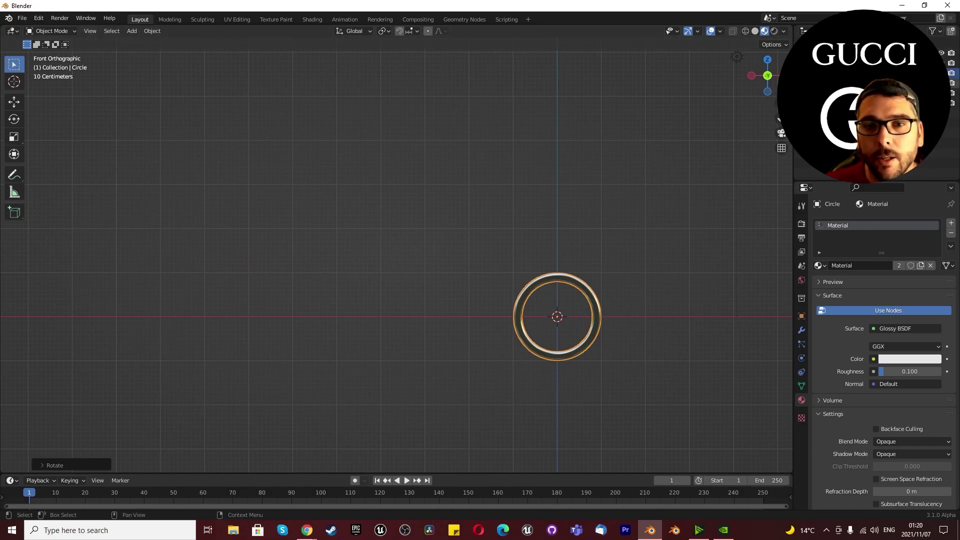
# - Rename the ring object to "cuban chain link" and unhide the oval link object
pyautogui.click(850, 73)
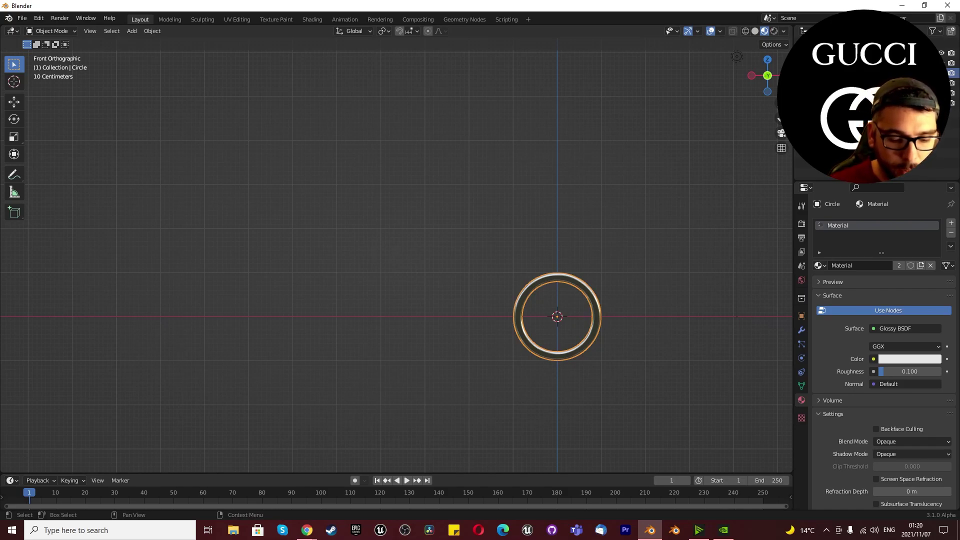
pyautogui.press('Return')
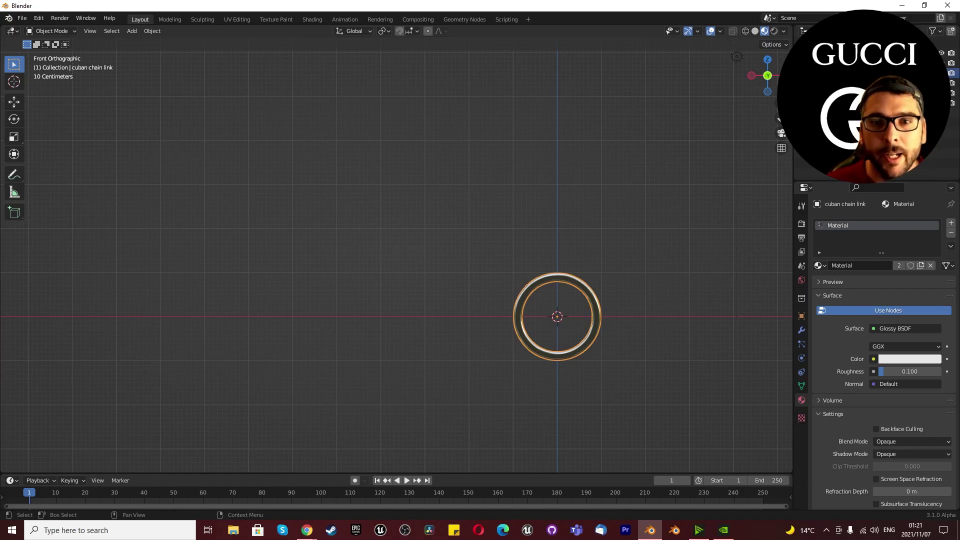
pyautogui.click(941, 83)
pyautogui.scroll(2, 614, 304)
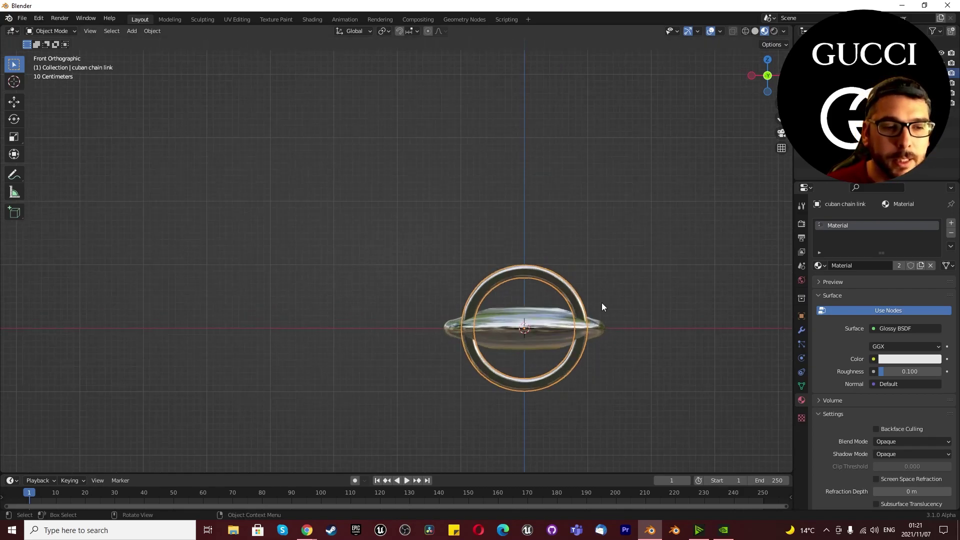
# - In Edit Mode from the top view, move all the ring's geometry about 0.24 m along Y to centre it on the oval link's holes
pyautogui.moveTo(540, 329); pyautogui.dragTo(376, 351, button='middle')
pyautogui.press('KP_7')
pyautogui.scroll(2, 584, 348)
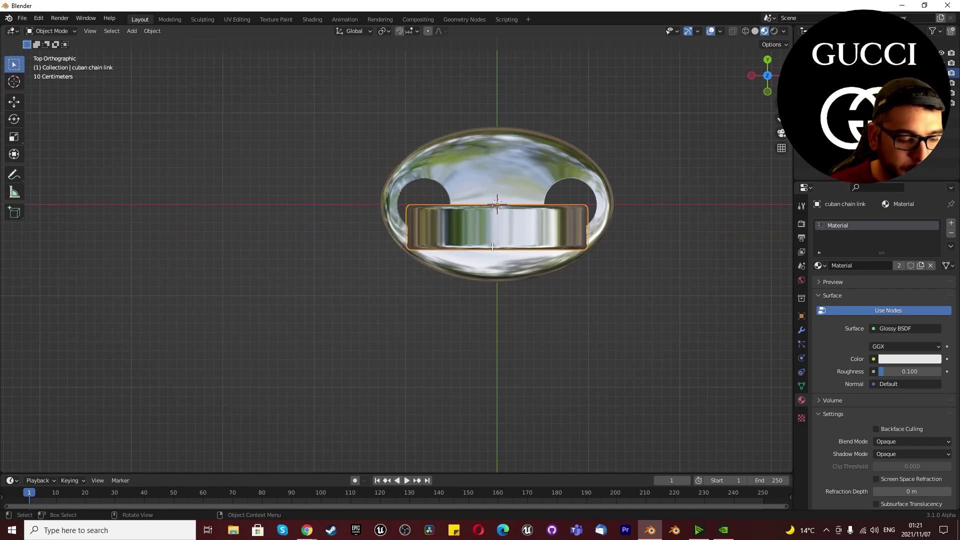
pyautogui.press('Tab')
pyautogui.press('a')
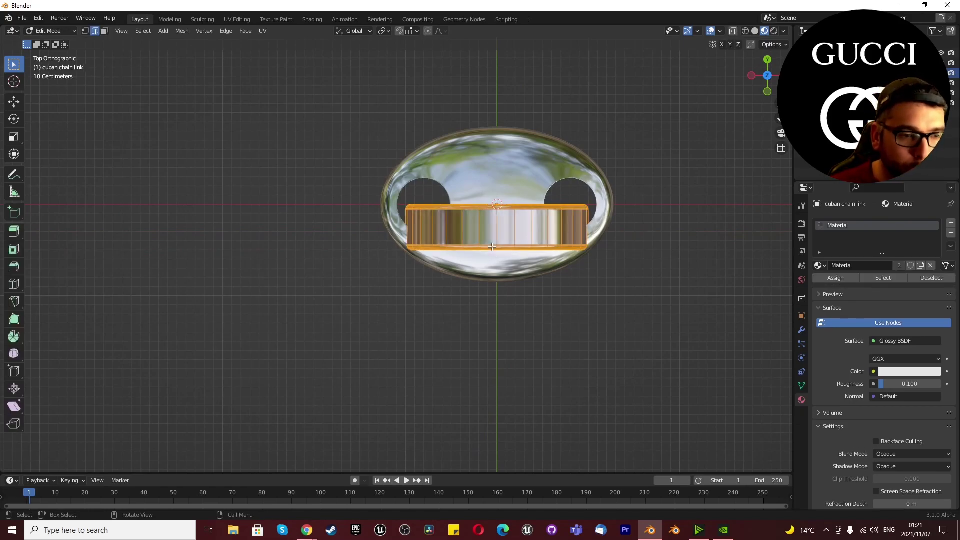
pyautogui.press('g')
pyautogui.press('z')
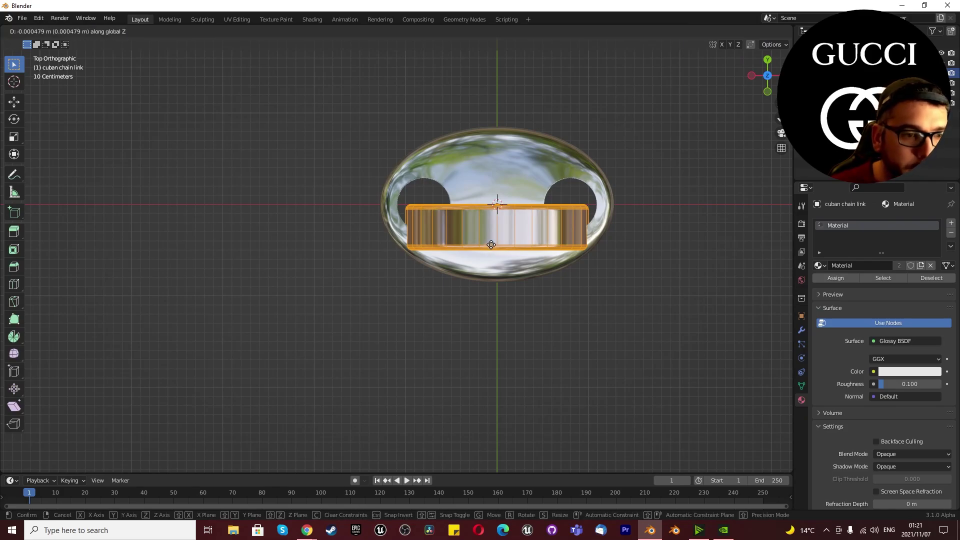
pyautogui.press('z')
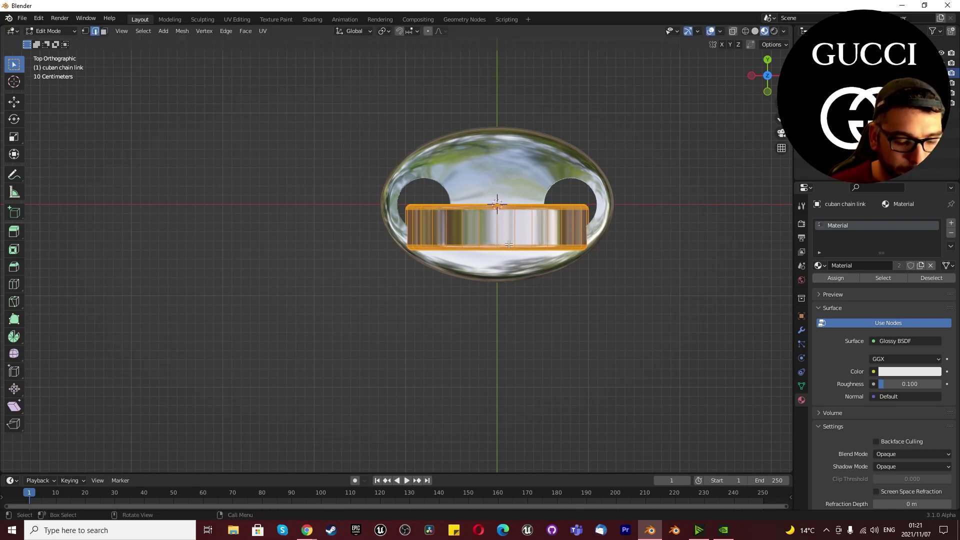
pyautogui.press('z')
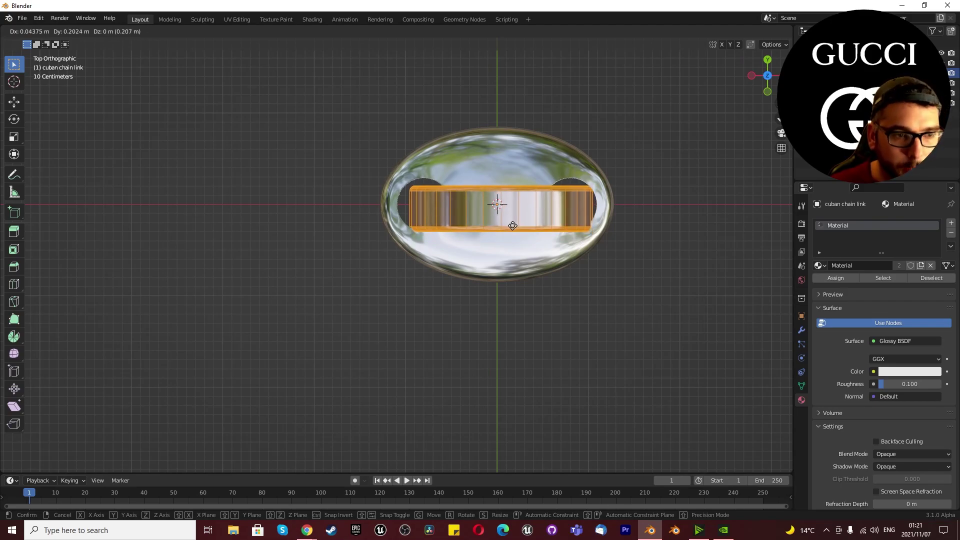
pyautogui.press('y')
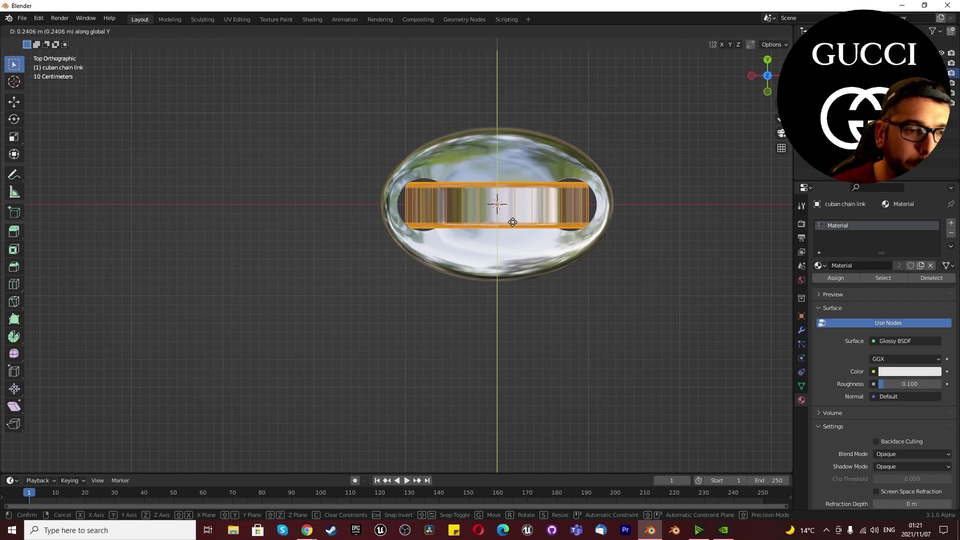
pyautogui.click(513, 222)
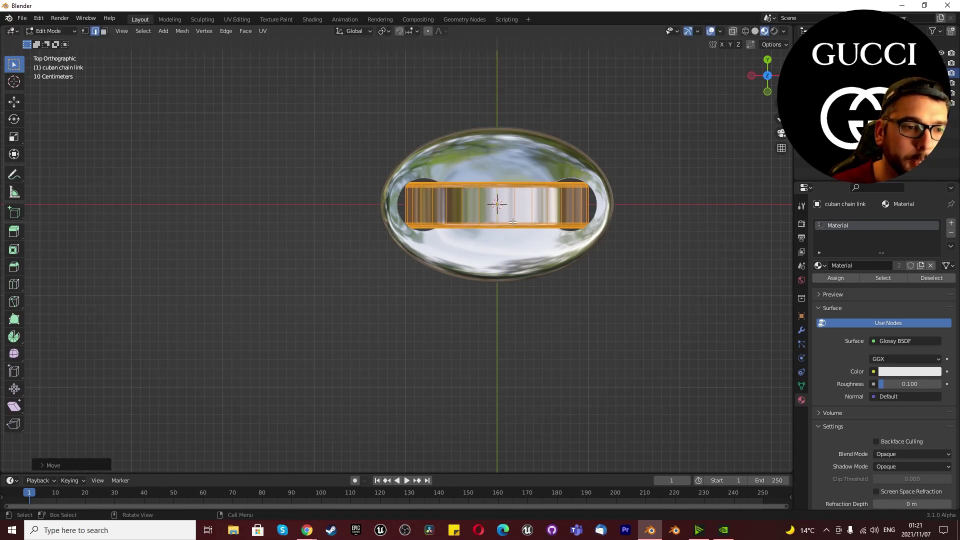
# - Return to Object Mode and set the ring's origin to its geometry
pyautogui.rightClick(351, 126)
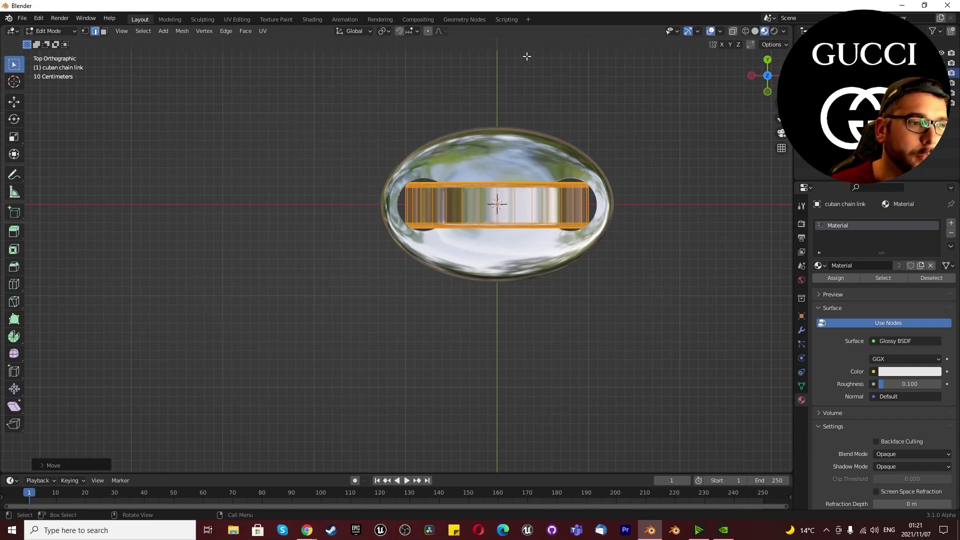
pyautogui.press('Tab')
pyautogui.rightClick(309, 180)
pyautogui.moveTo(300, 209)
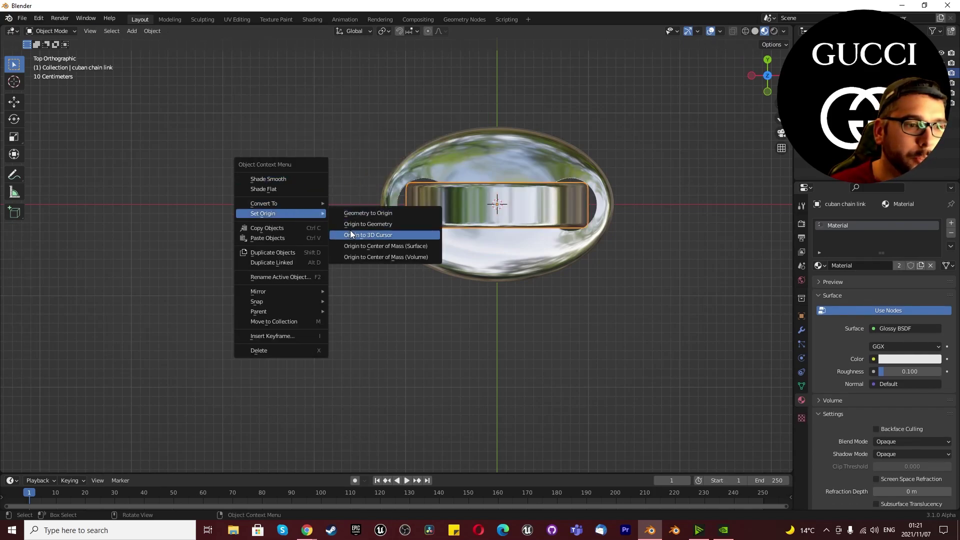
pyautogui.click(352, 228)
# - Select the oval link and set its origin to its geometry
pyautogui.click(479, 249)
pyautogui.rightClick(291, 187)
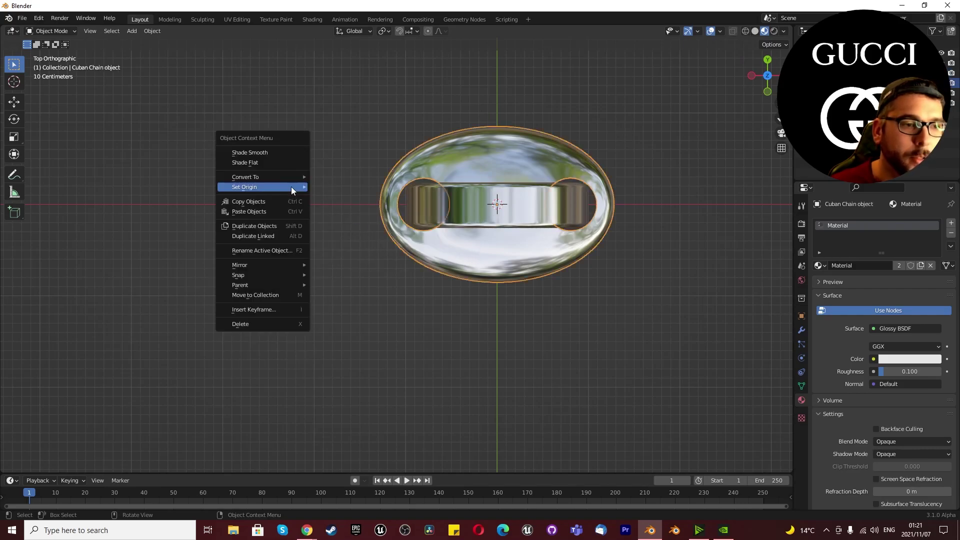
pyautogui.moveTo(291, 187)
pyautogui.click(349, 197)
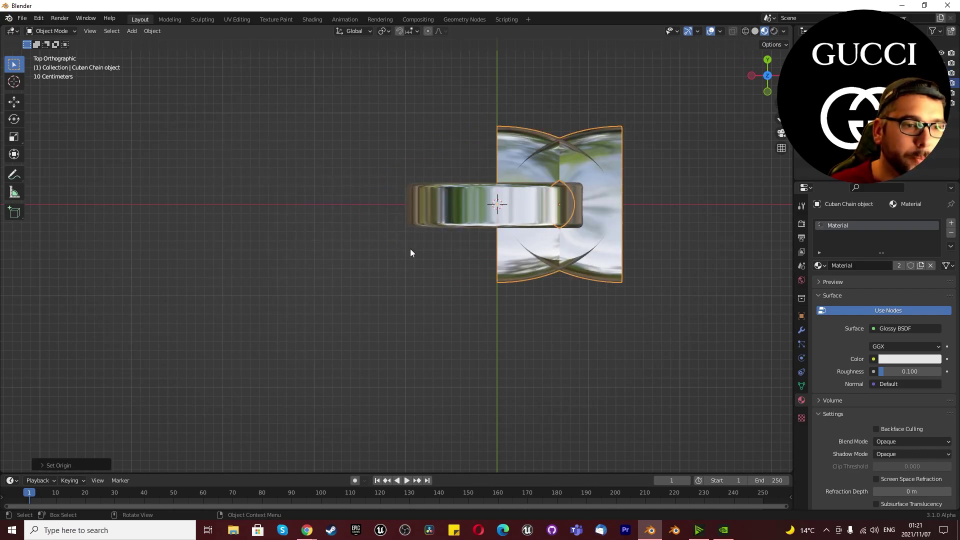
# - Undo the oval link's last origin change and move the connecting ring about 1.635 m along negative X
pyautogui.hotkey('ctrl', 'z')
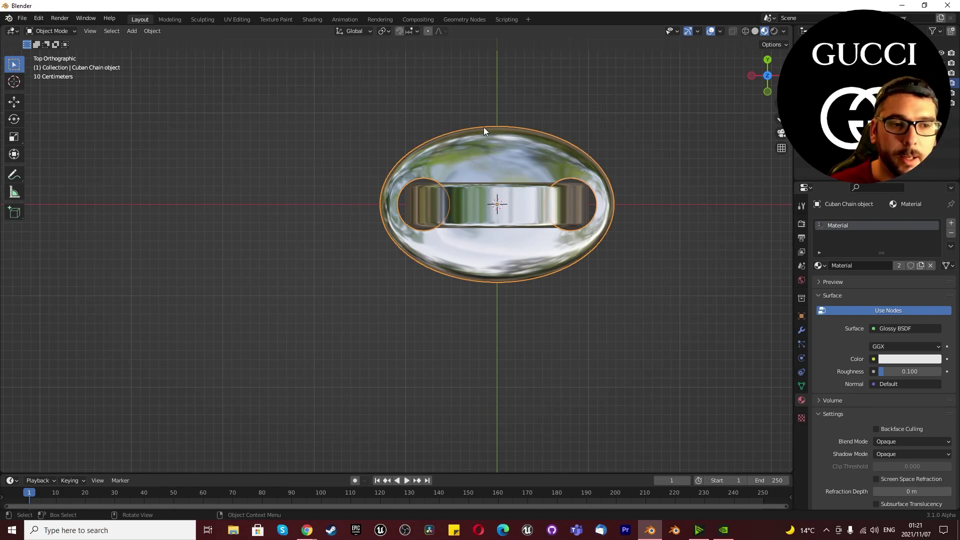
pyautogui.click(474, 215)
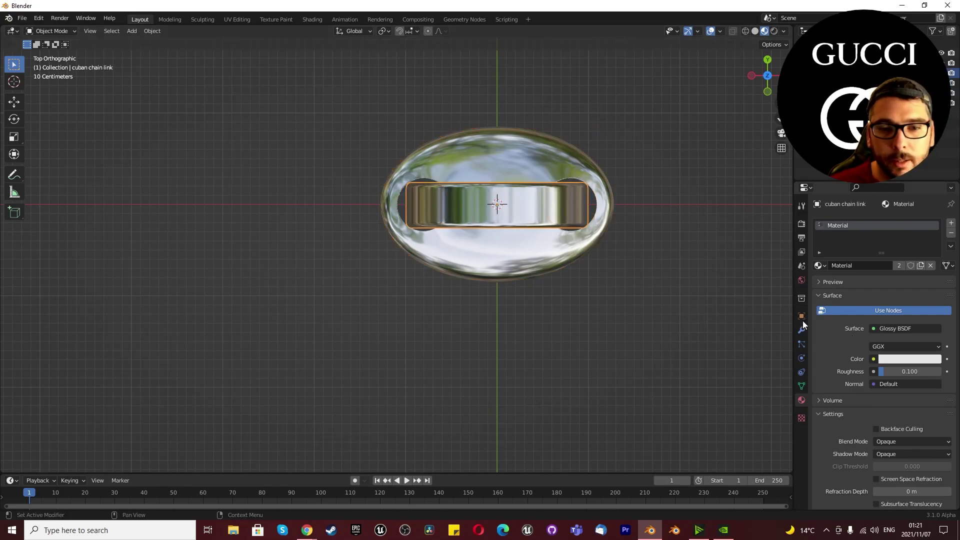
pyautogui.press('KP_1')
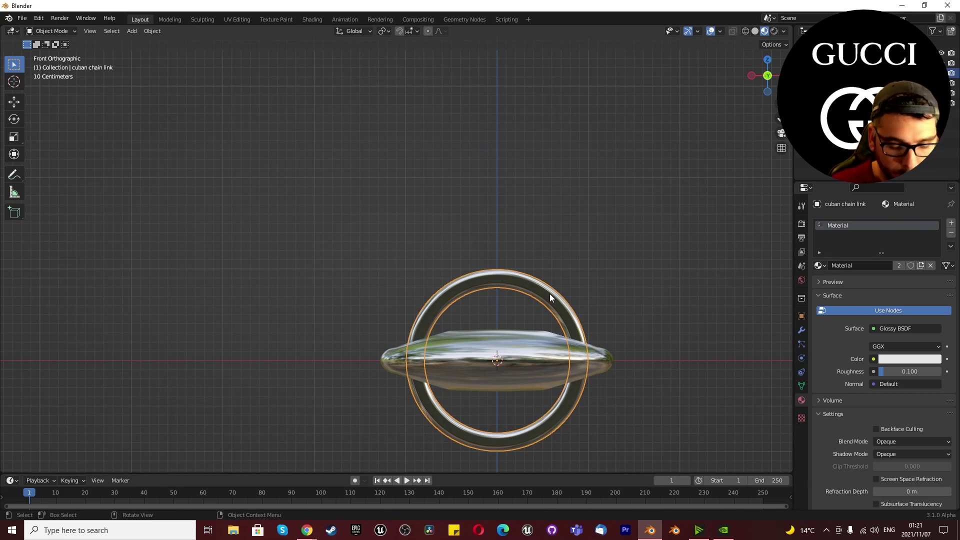
pyautogui.press('g')
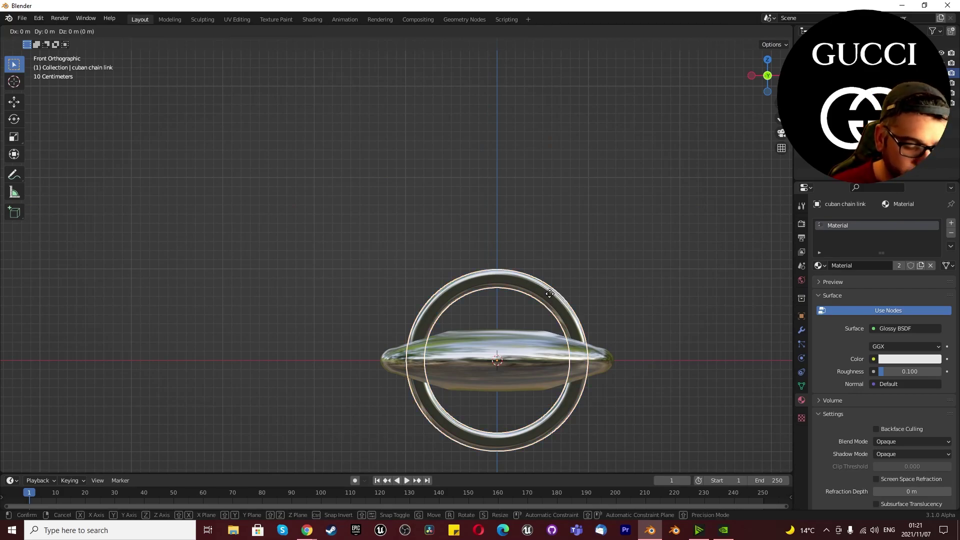
pyautogui.press('x')
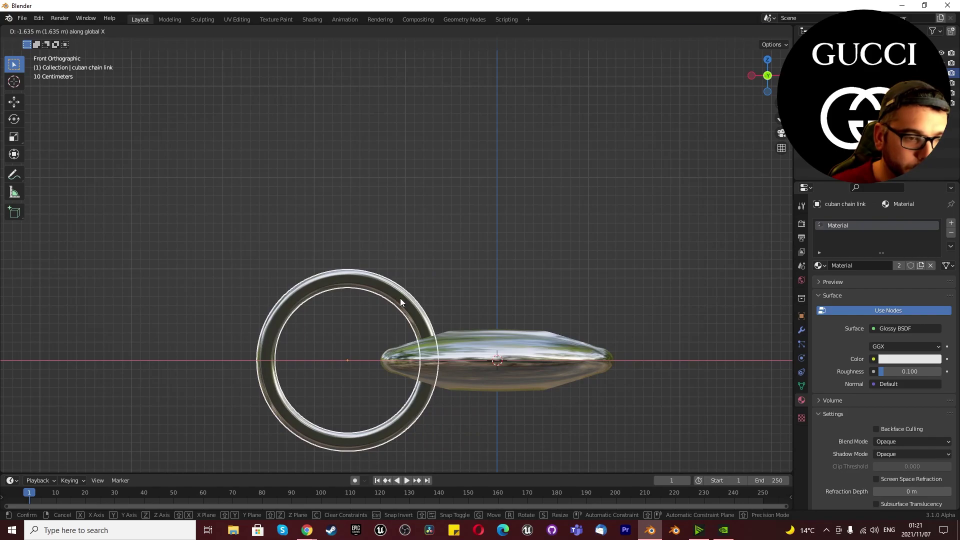
pyautogui.click(400, 298)
# - From the top view, nudge the ring slightly further outward along negative X through the oval link's hole
pyautogui.press('KP_7')
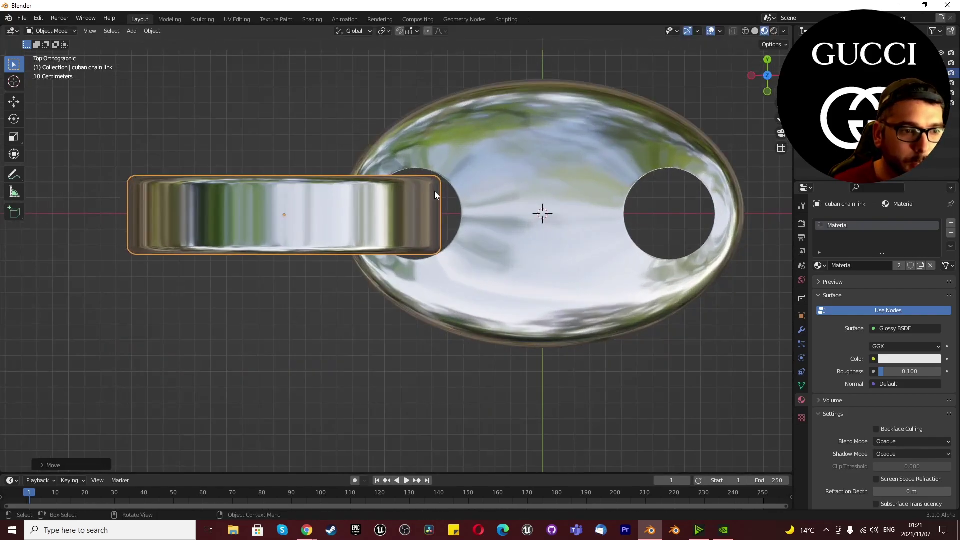
pyautogui.press('x')
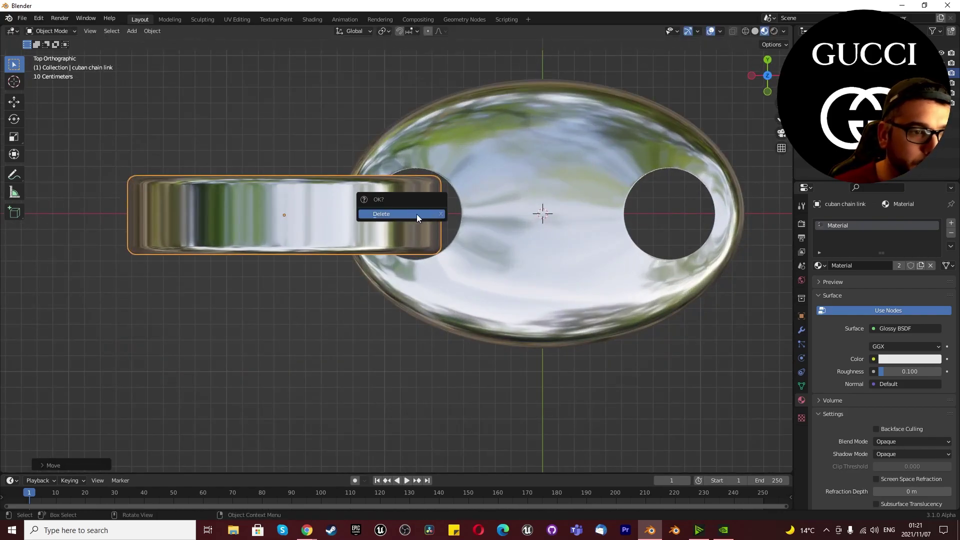
pyautogui.press('g')
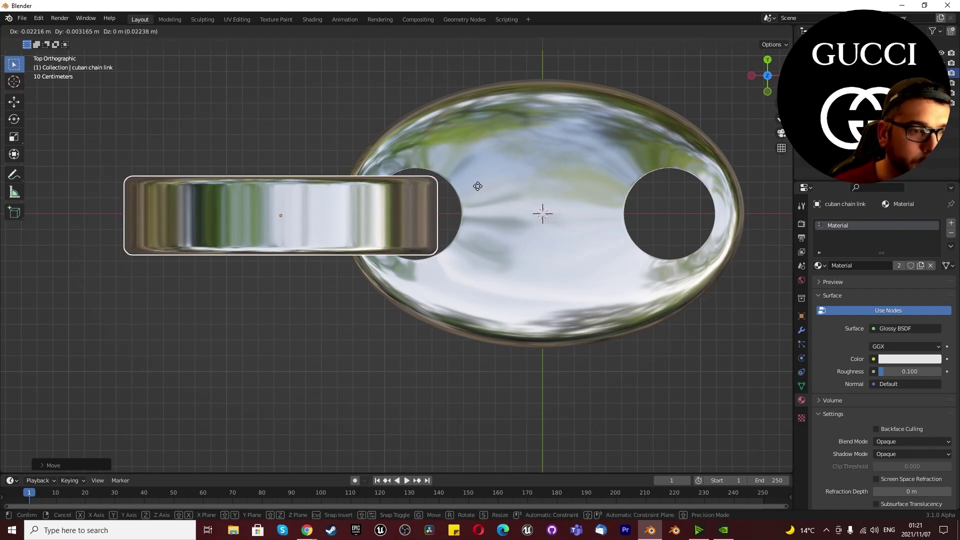
pyautogui.press('x')
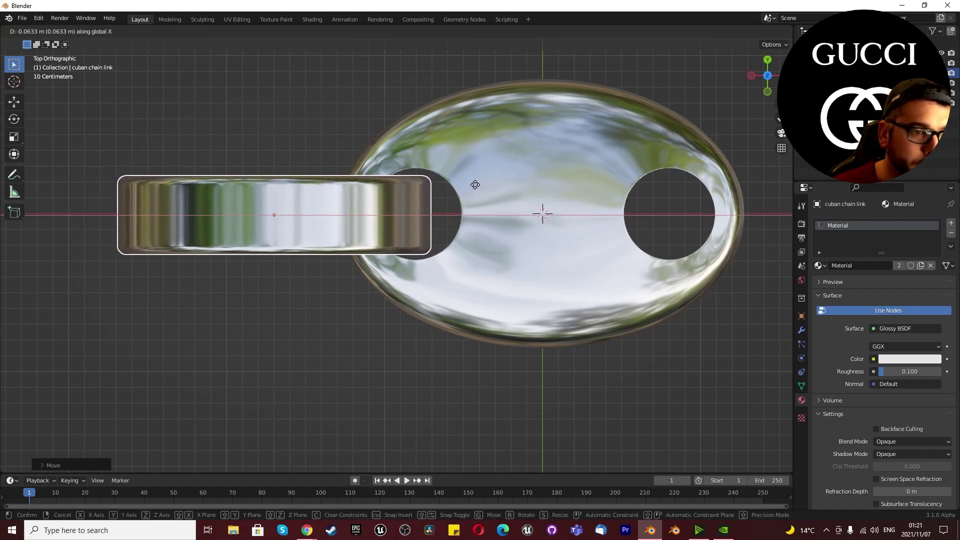
pyautogui.click(478, 184)
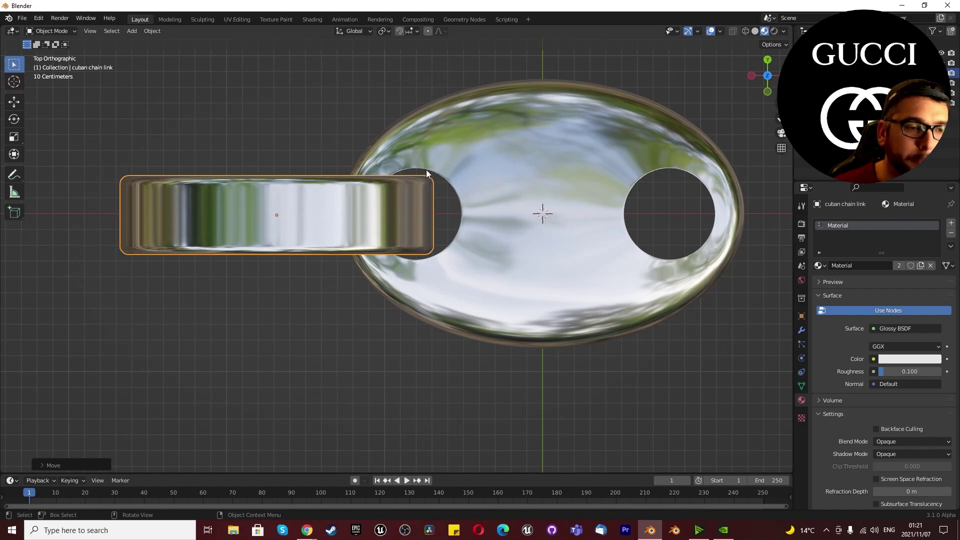
# - From the front view, scale the ring down uniformly to about half its size
pyautogui.moveTo(391, 238); pyautogui.dragTo(437, 286, button='middle')
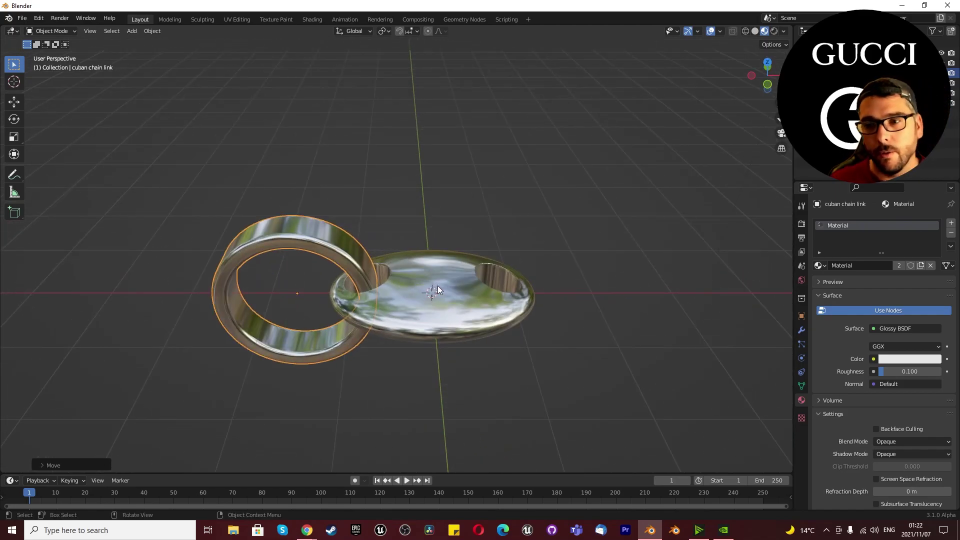
pyautogui.scroll(-3, 350, 295)
pyautogui.press('KP_1')
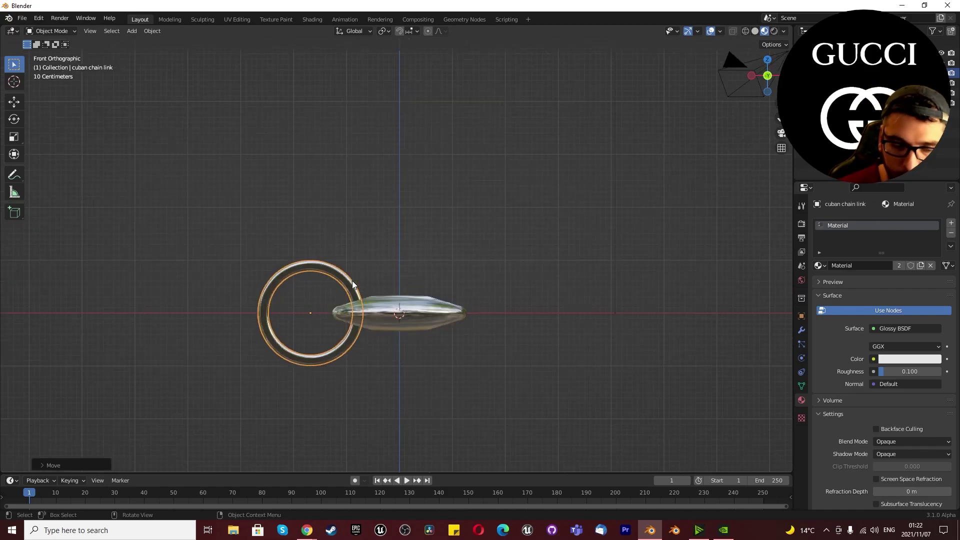
pyautogui.scroll(1, 284, 318)
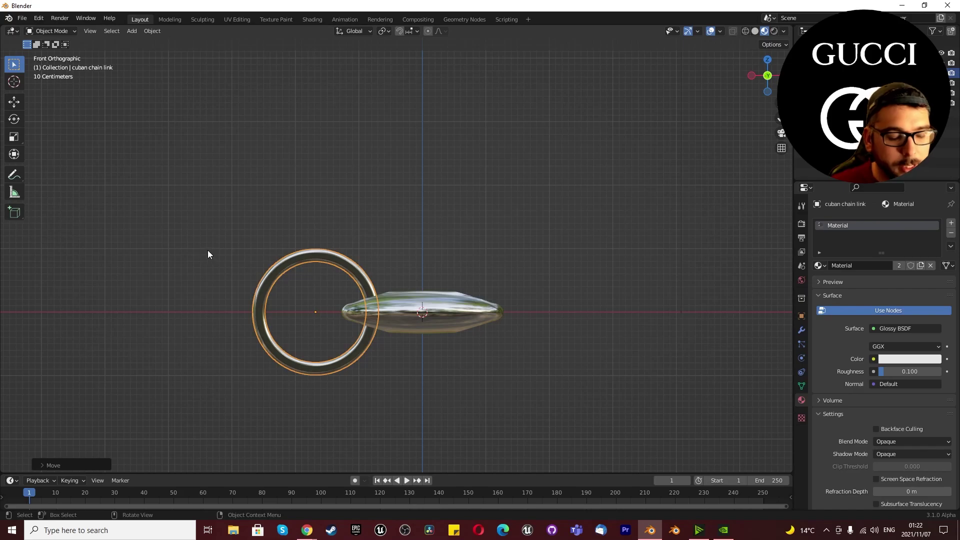
pyautogui.click(308, 217)
pyautogui.click(290, 256)
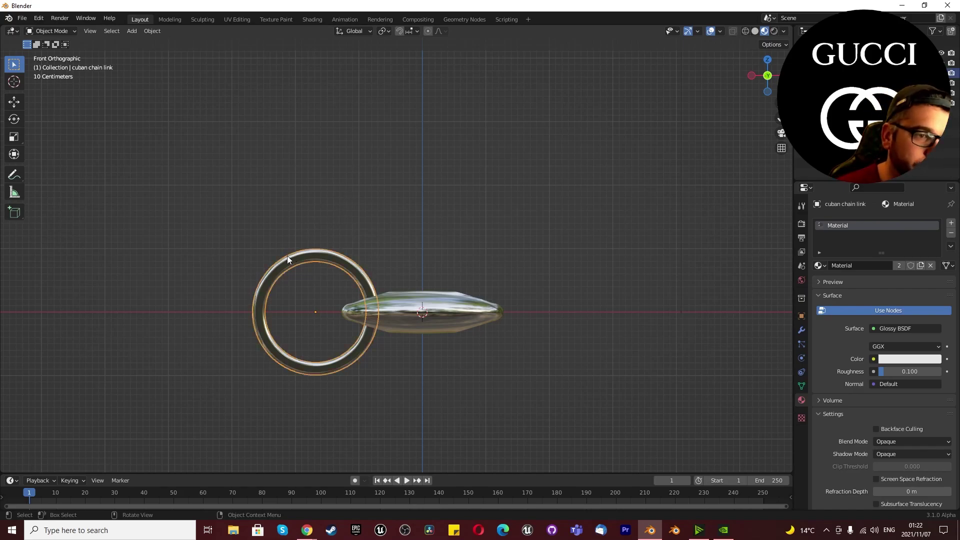
pyautogui.press('s')
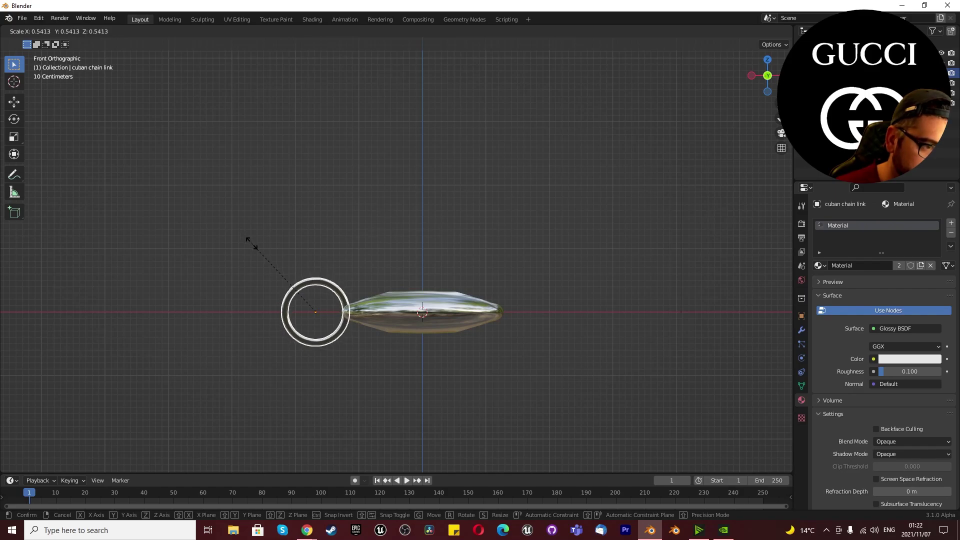
pyautogui.click(255, 247)
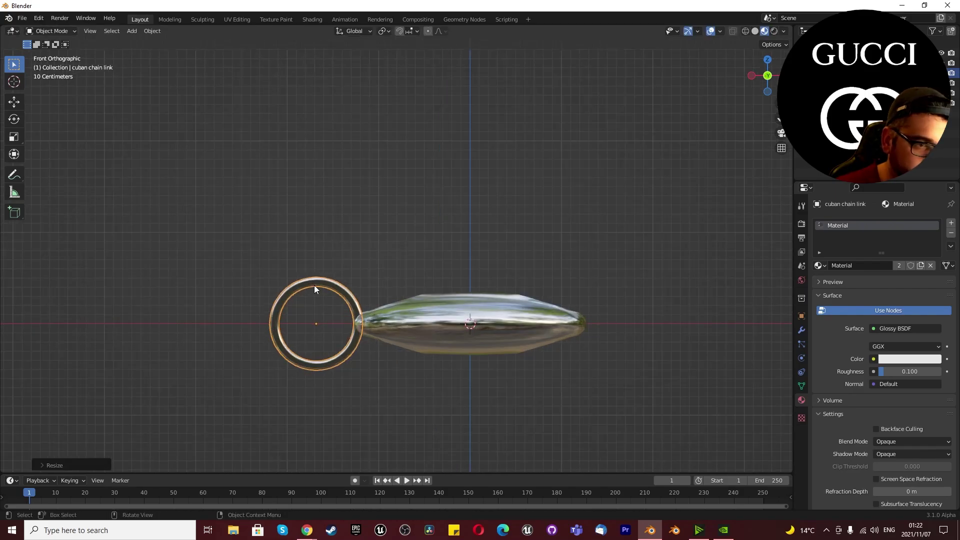
# - Move the scaled-down ring about 0.31 m along X so it passes through the oval link's near hole
pyautogui.scroll(3, 314, 285)
pyautogui.press('g')
pyautogui.press('x')
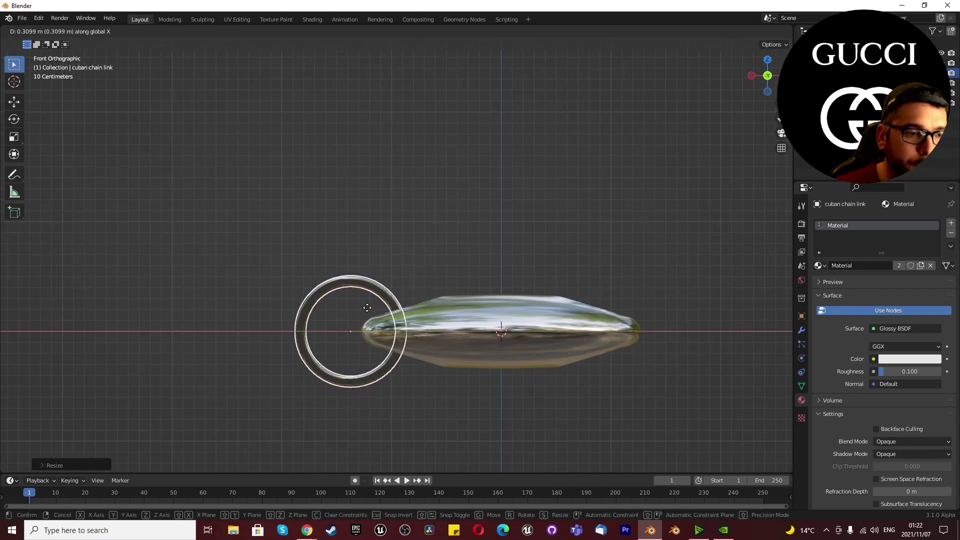
pyautogui.click(368, 307)
# - From the top view, widen the ring along Y by a factor of about 1.53
pyautogui.press('KP_7')
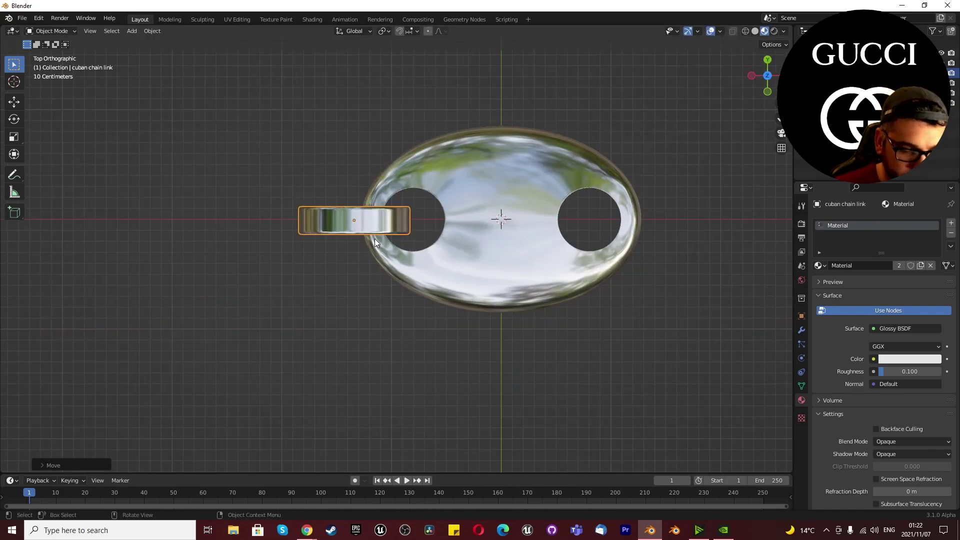
pyautogui.press('s')
pyautogui.press('y')
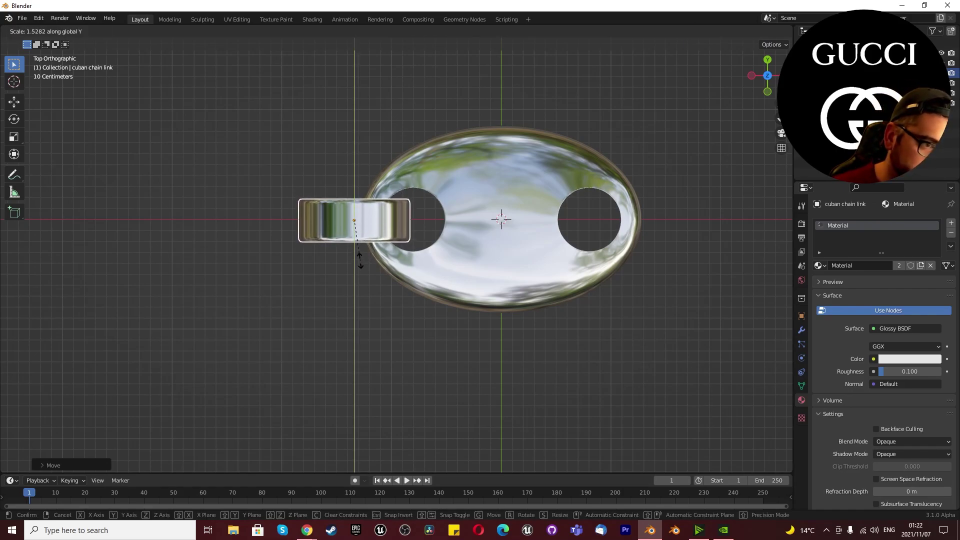
pyautogui.click(360, 260)
pyautogui.press('g')
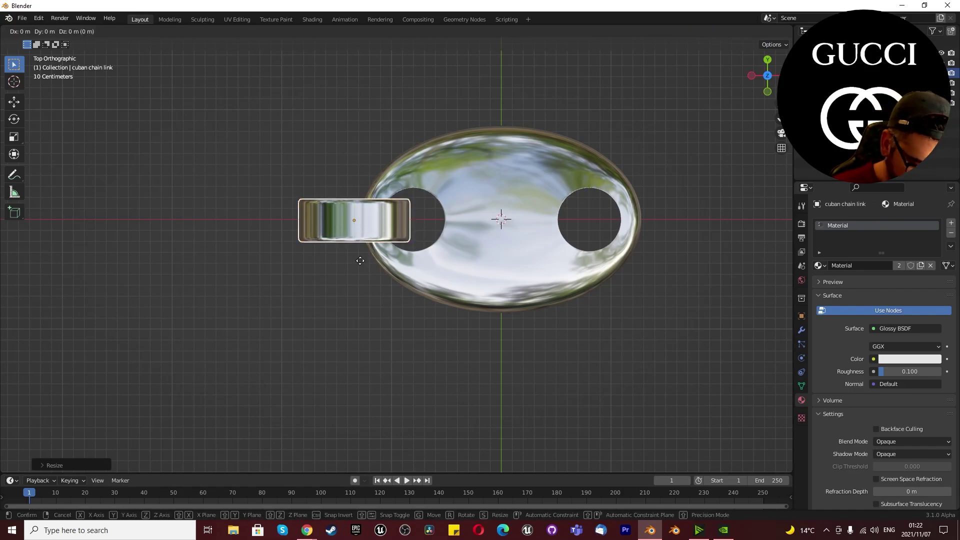
pyautogui.rightClick(360, 260)
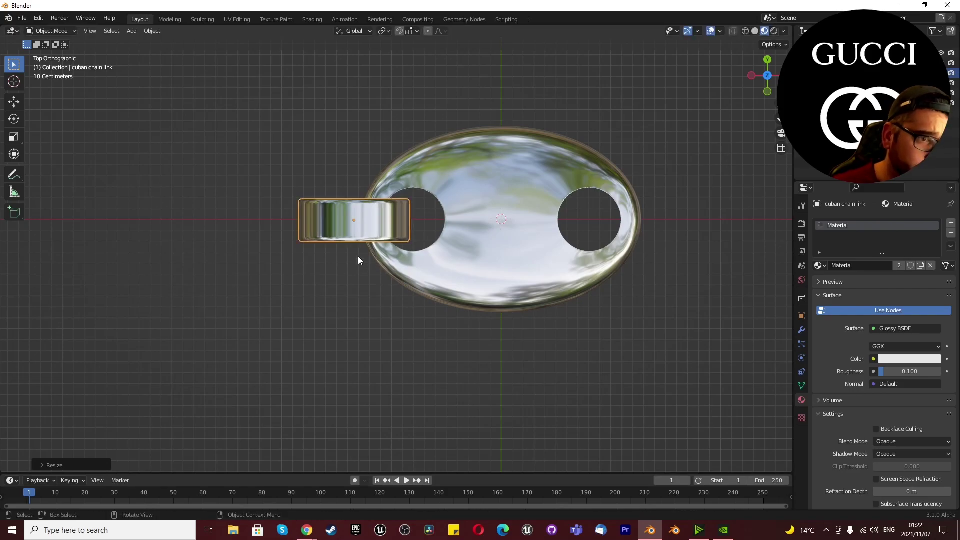
# - In the front view, move the ring about 0.037 m along X to fit it around the oval link's end
pyautogui.press('KP_1')
pyautogui.scroll(7, 394, 358)
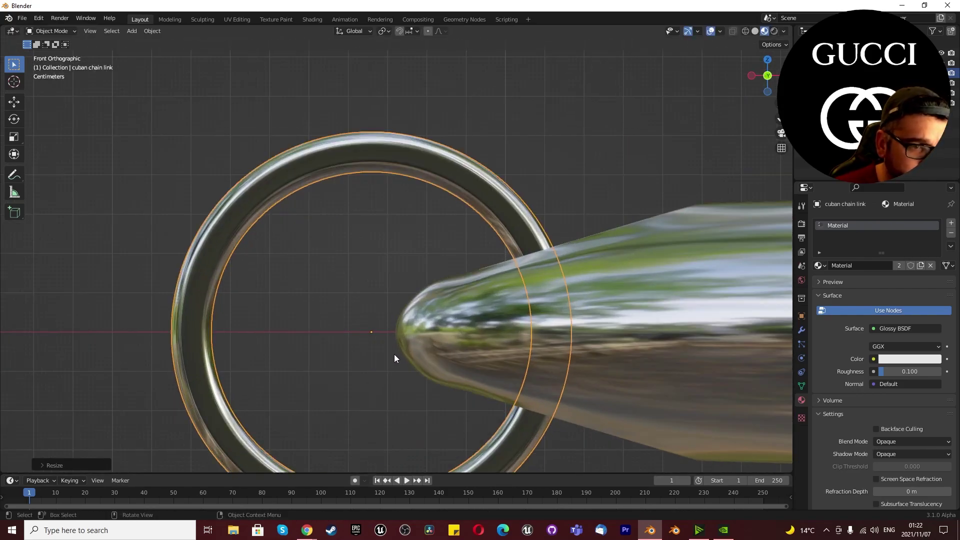
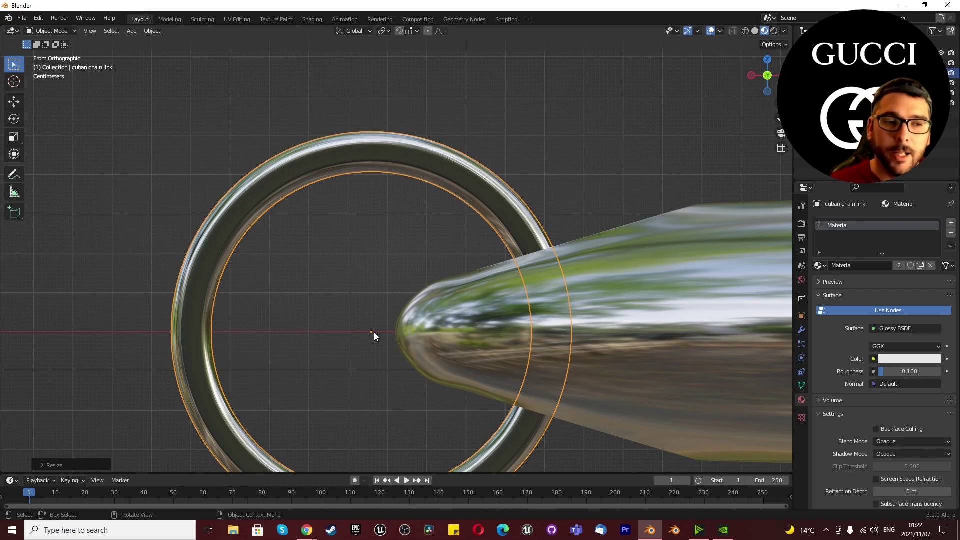
pyautogui.press('g')
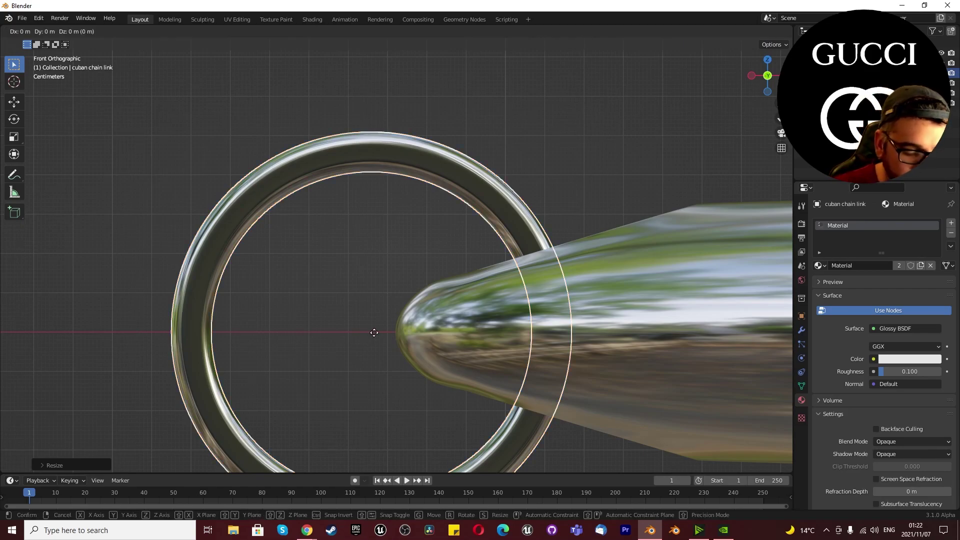
pyautogui.press('x')
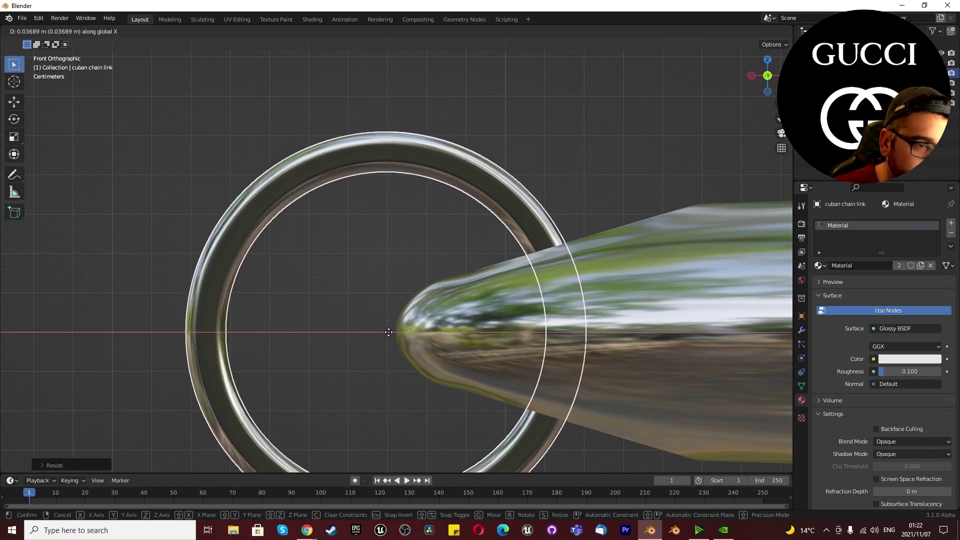
pyautogui.click(388, 332)
pyautogui.moveTo(395, 358); pyautogui.dragTo(449, 327, button='middle')
pyautogui.press('KP_1')
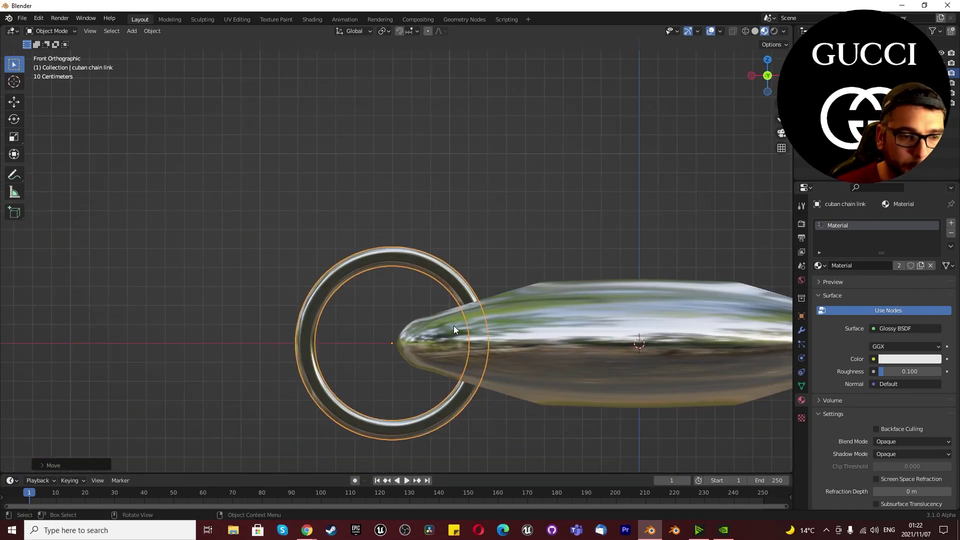
# - Apply the Mirror width and Mirror height modifiers on the oval link
pyautogui.scroll(-2, 450, 326)
pyautogui.click(642, 327)
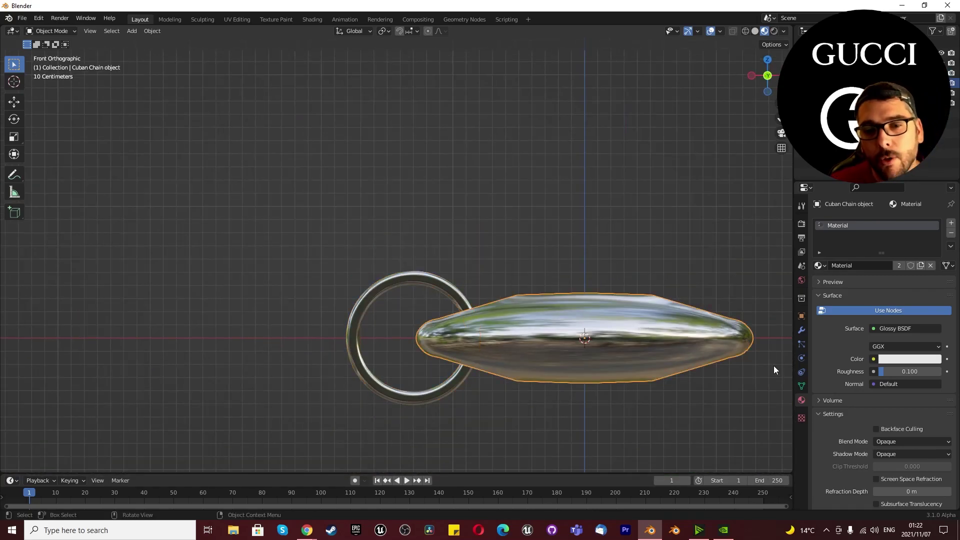
pyautogui.click(802, 333)
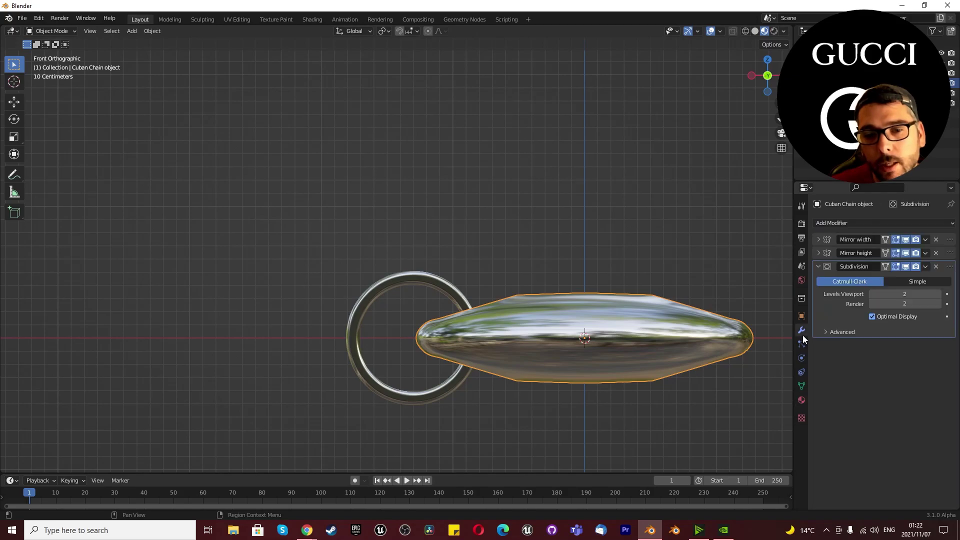
pyautogui.click(819, 240)
pyautogui.click(925, 240)
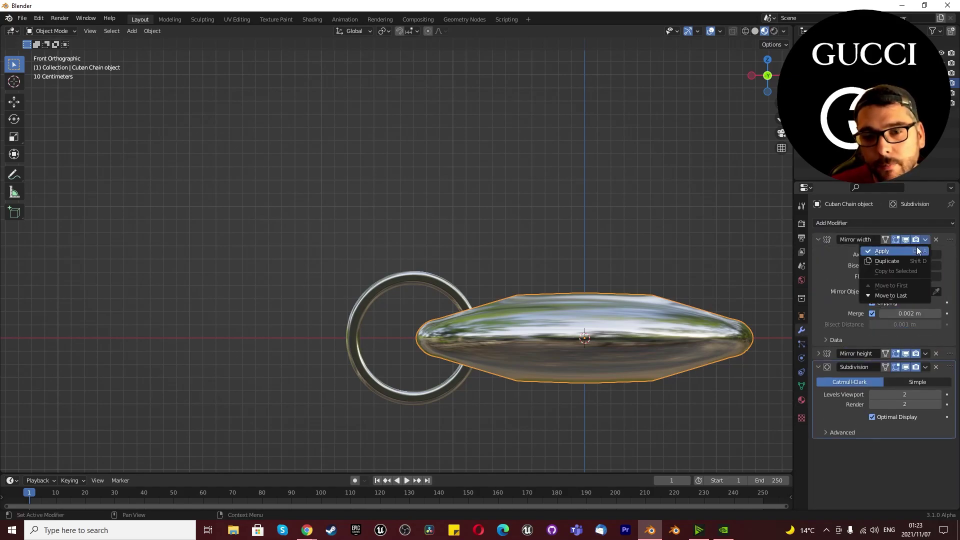
pyautogui.click(922, 251)
pyautogui.click(925, 240)
pyautogui.click(917, 250)
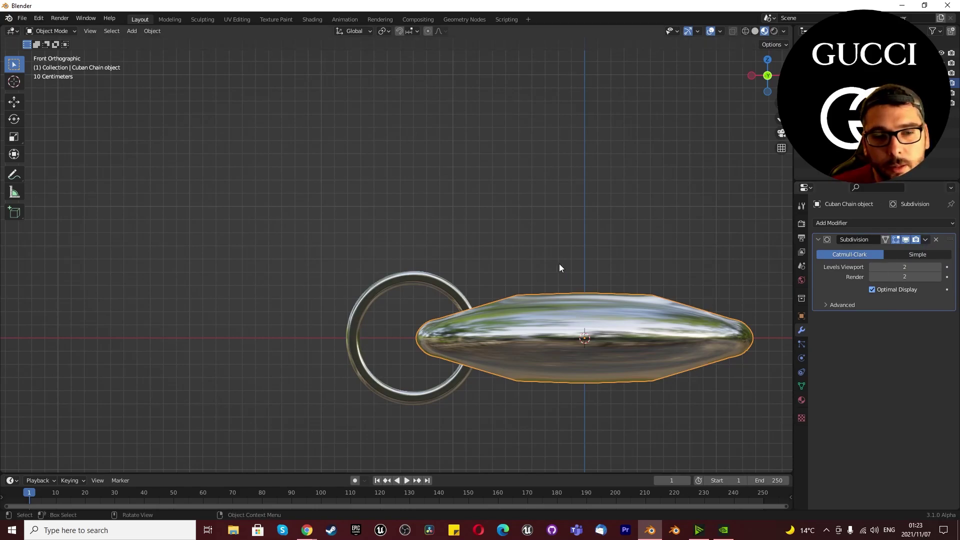
# - Apply the Subdivision modifier on both the oval link and the connecting ring, and reselect the oval link
pyautogui.moveTo(559, 265); pyautogui.dragTo(552, 320, button='middle')
pyautogui.click(926, 239)
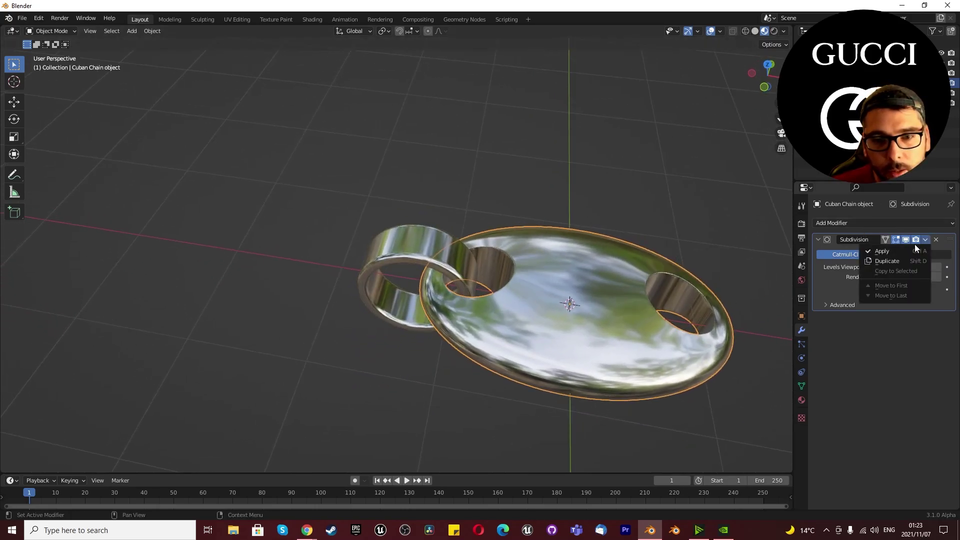
pyautogui.click(908, 250)
pyautogui.click(409, 259)
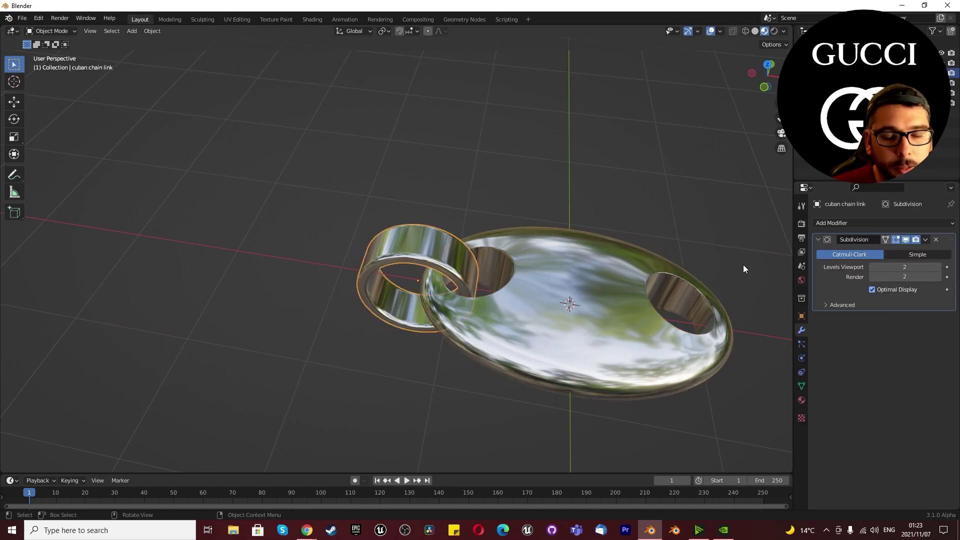
pyautogui.click(925, 240)
pyautogui.click(910, 249)
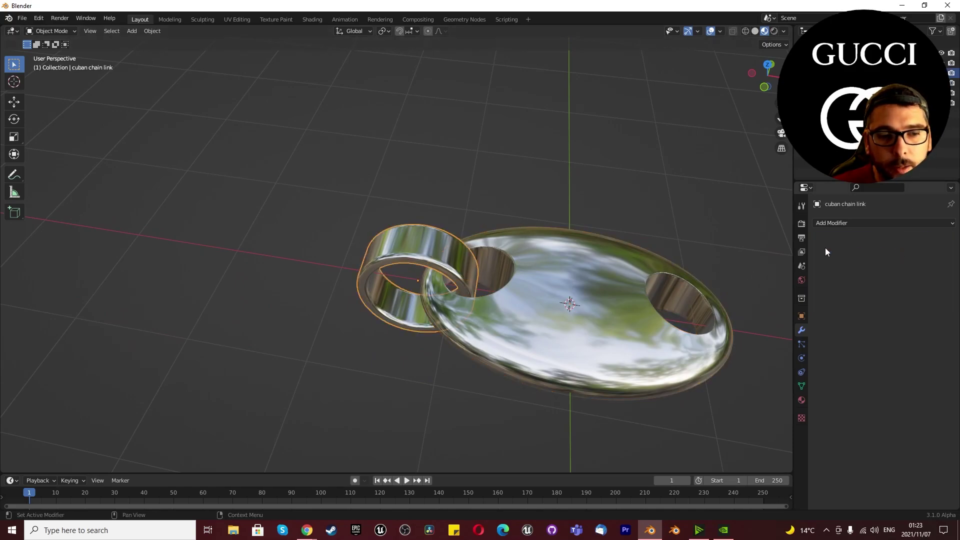
pyautogui.scroll(2, 594, 286)
pyautogui.click(506, 314)
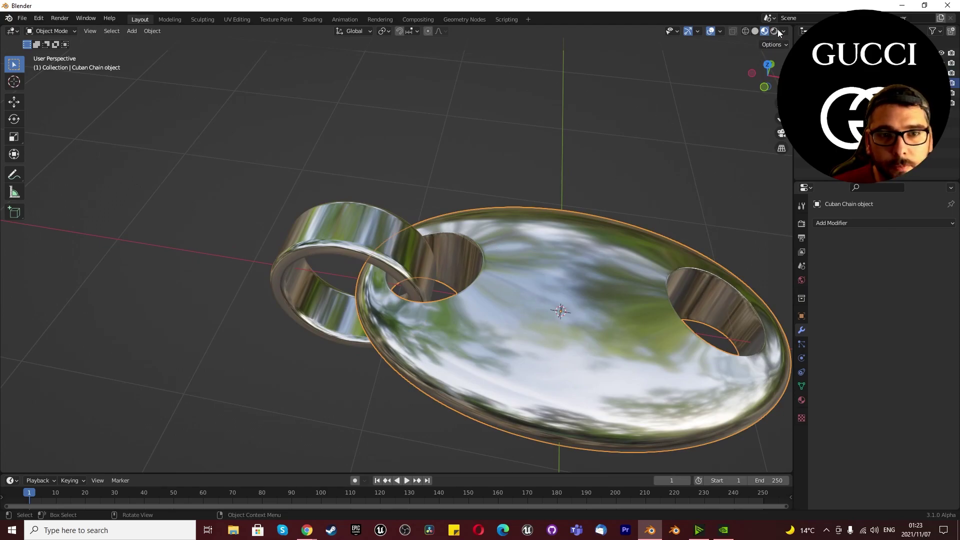
pyautogui.scroll(-4, 509, 241)
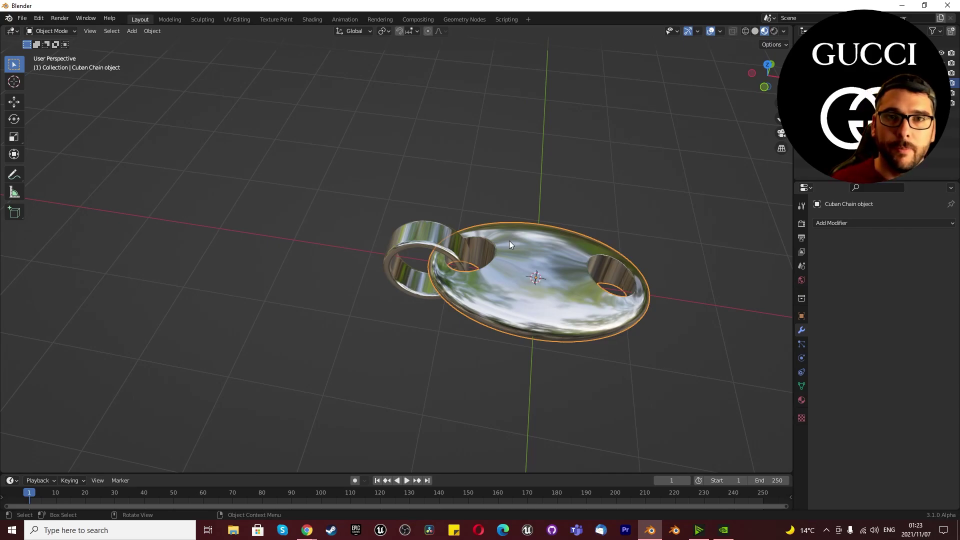
pyautogui.scroll(-3, 459, 270)
pyautogui.scroll(4, 459, 269)
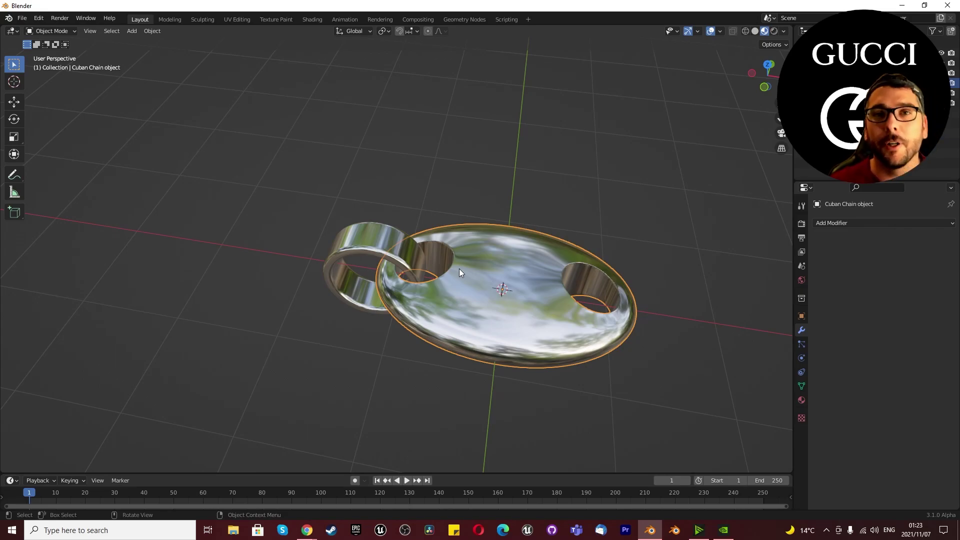
pyautogui.scroll(-3, 459, 269)
pyautogui.scroll(4, 400, 241)
pyautogui.moveTo(402, 246)
pyautogui.mouseDown(button='middle')
pyautogui.moveTo(419, 253)
pyautogui.moveTo(412, 232)
pyautogui.mouseUp(button='middle')
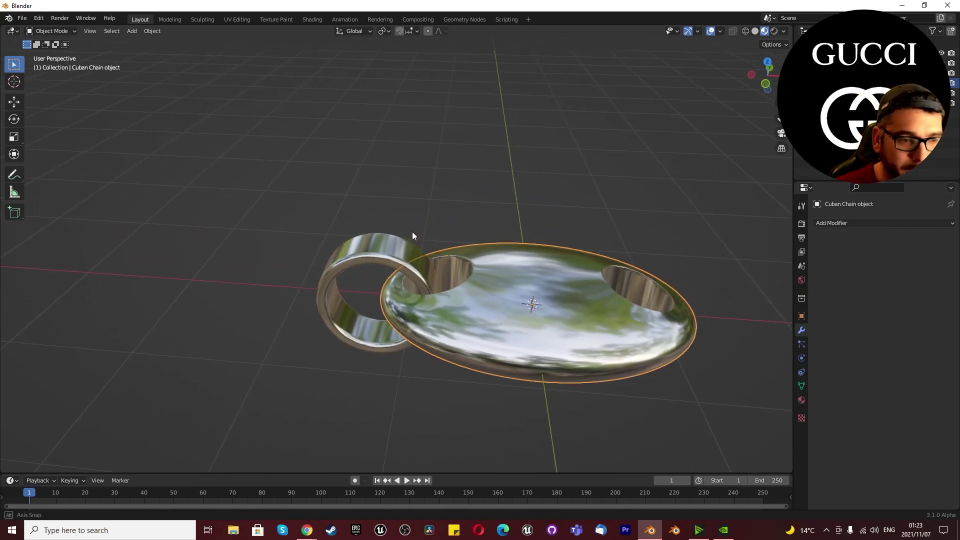
pyautogui.scroll(-3, 412, 253)
pyautogui.scroll(-1, 406, 256)
# - Clear the selection of the ring and oval link, and add a new collection named Cuban Chain 1
pyautogui.click(385, 250)
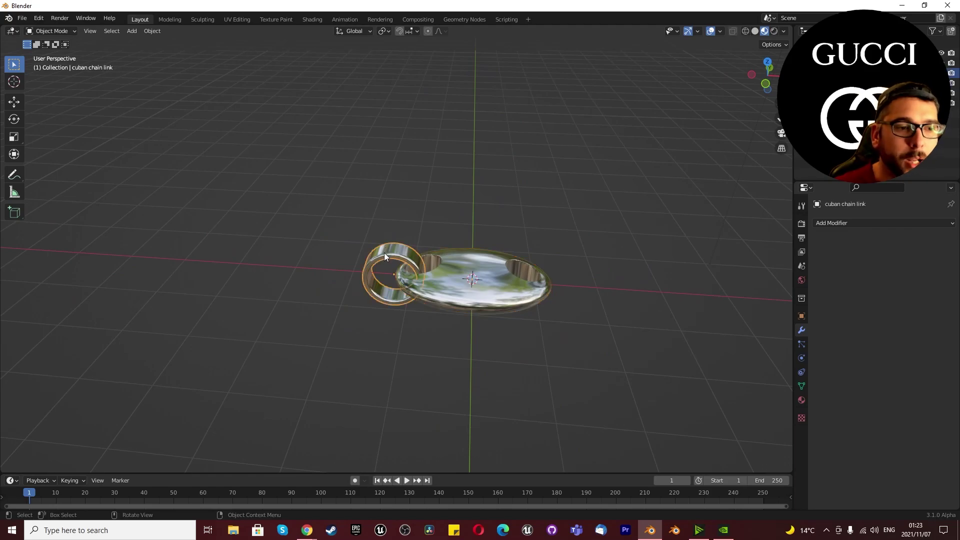
pyautogui.scroll(2, 384, 253)
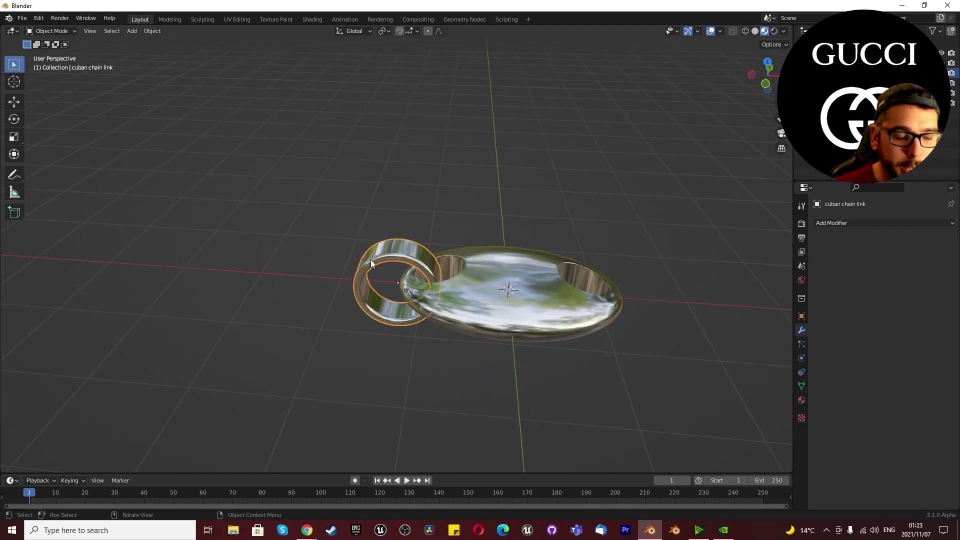
pyautogui.keyDown('shift'); pyautogui.click(490, 284); pyautogui.keyUp('shift')
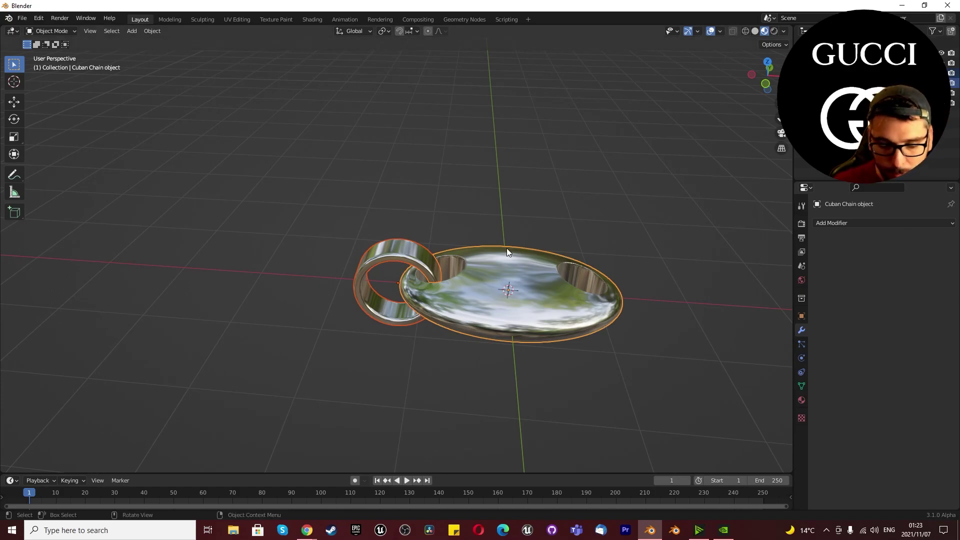
pyautogui.click(508, 364)
pyautogui.moveTo(357, 236); pyautogui.dragTo(501, 326)
pyautogui.hotkey('alt', 'a')
pyautogui.click(845, 113)
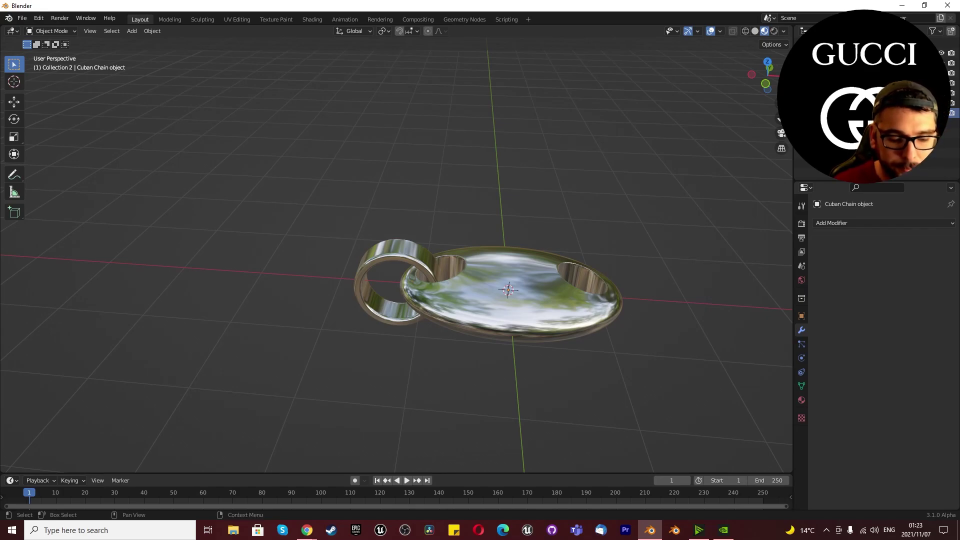
pyautogui.press('Return')
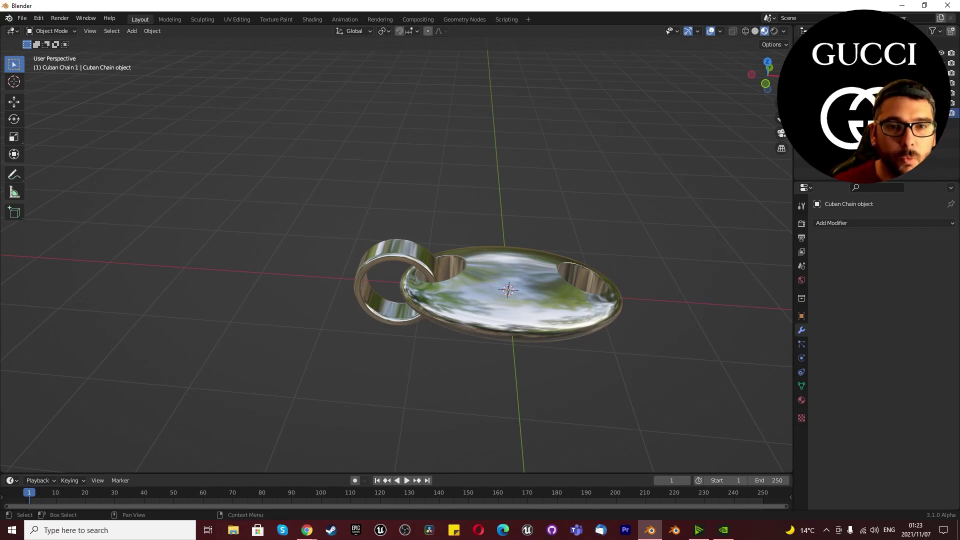
# - Move the connecting ring and the oval link together into the Cuban Chain 1 collection and deselect them
pyautogui.click(880, 72)
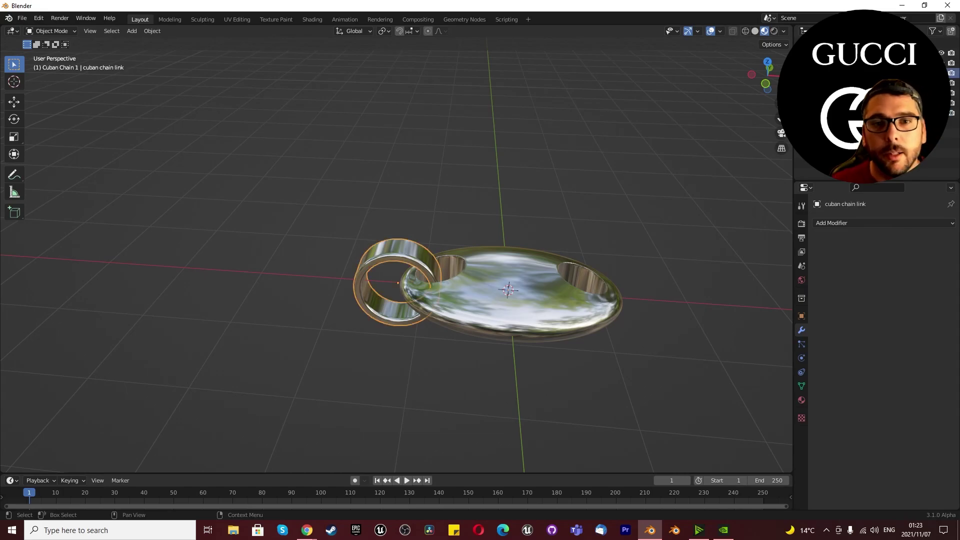
pyautogui.keyDown('shift'); pyautogui.click(880, 83); pyautogui.keyUp('shift')
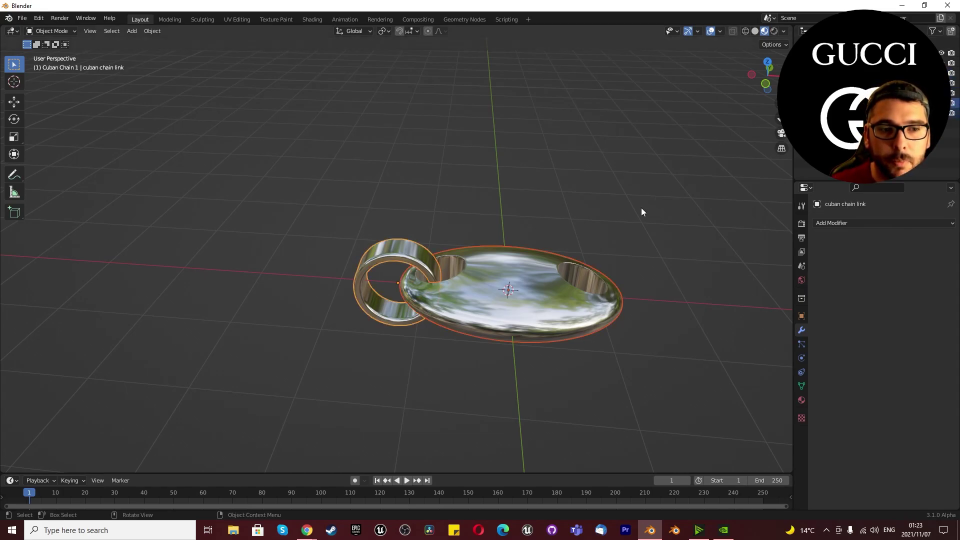
pyautogui.click(484, 322)
pyautogui.click(453, 377)
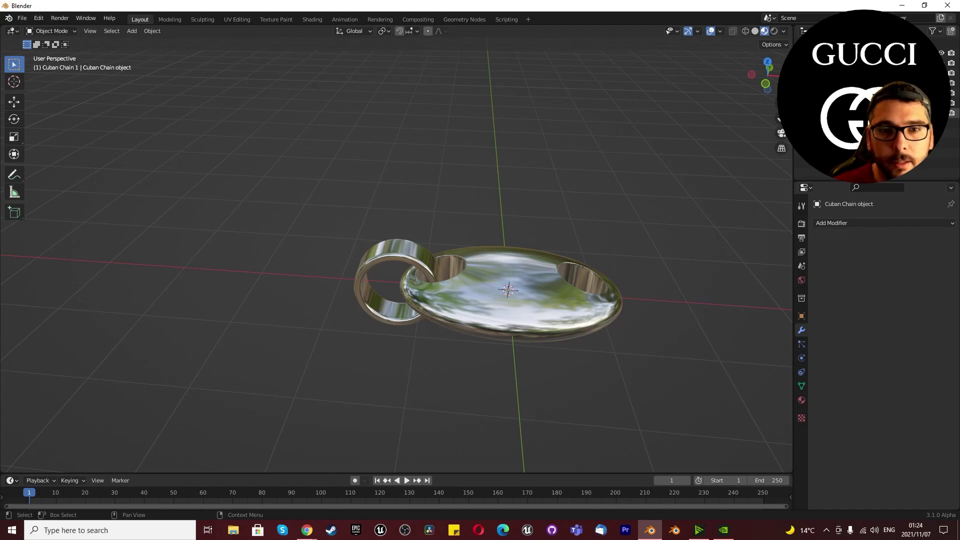
# - Add another new collection to the scene and name it Cuban
pyautogui.click(845, 113)
pyautogui.rightClick(843, 131)
pyautogui.click(843, 131)
pyautogui.click(845, 123)
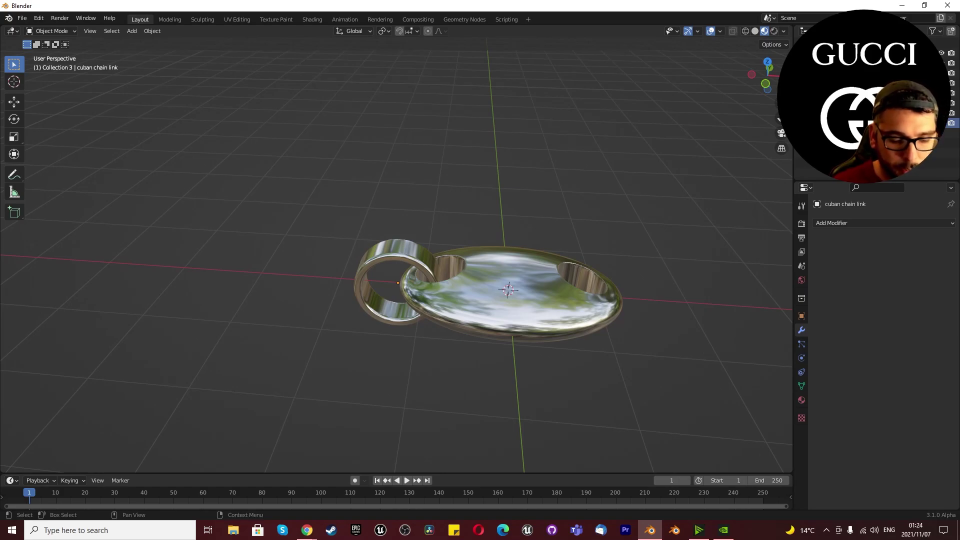
pyautogui.press('Return')
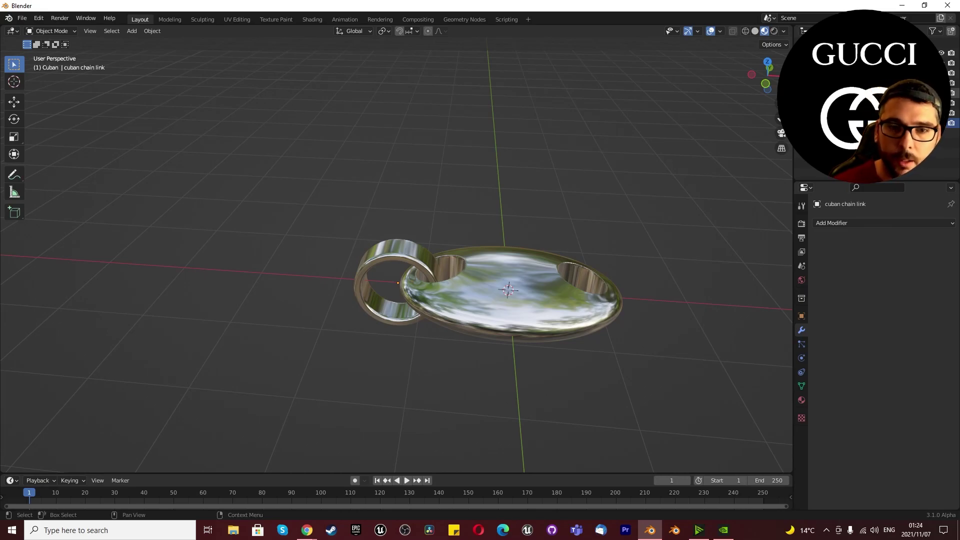
# - Paste copies of the ring and oval link into the Cuban collection and rename that collection Cuban Gucci Chain
pyautogui.click(850, 113)
pyautogui.keyDown('shift'); pyautogui.click(850, 103); pyautogui.keyUp('shift')
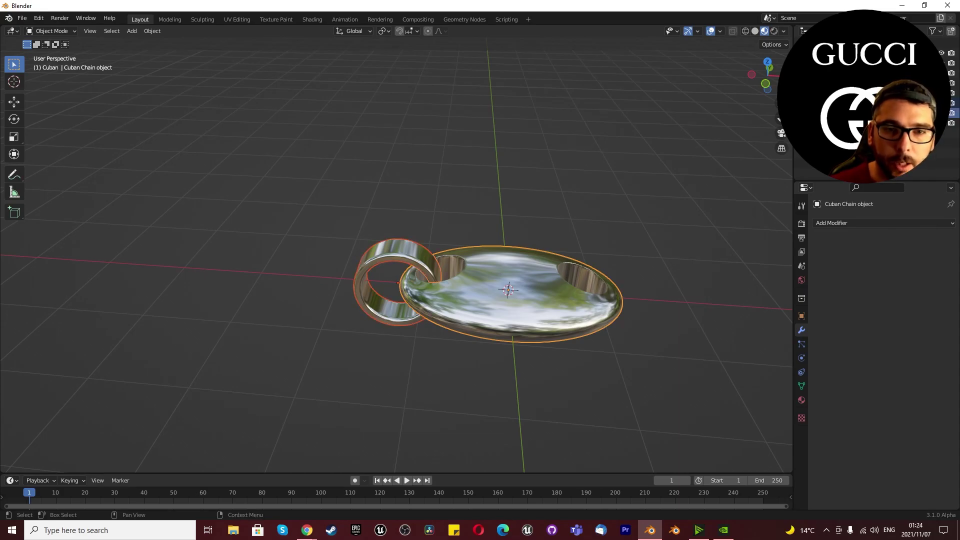
pyautogui.hotkey('ctrl', 'c')
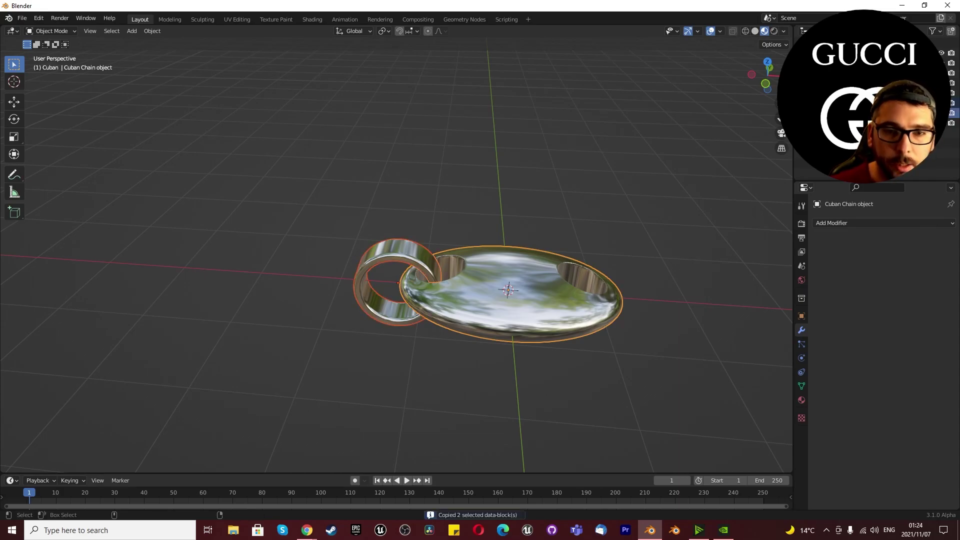
pyautogui.hotkey('ctrl', 'v')
pyautogui.click(845, 123)
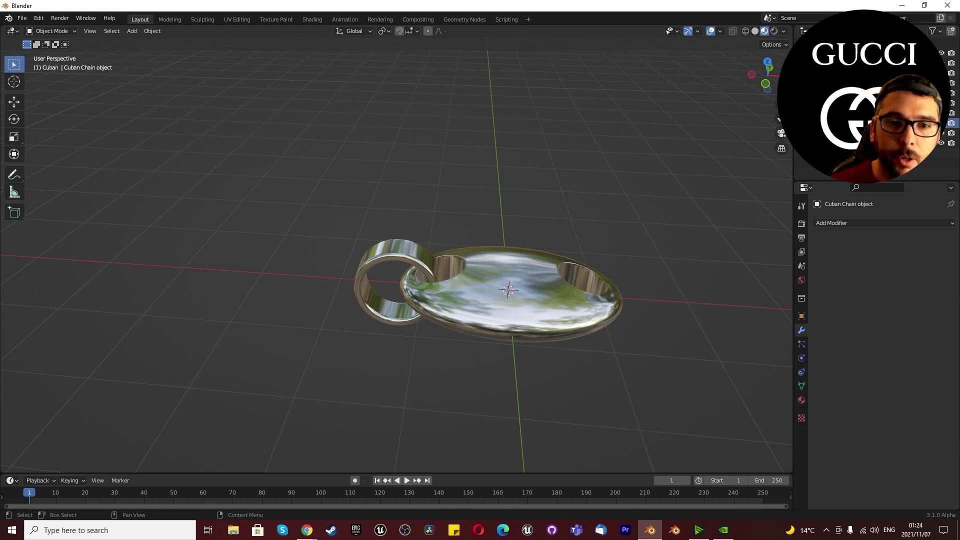
pyautogui.press('Return')
# - Switch to the chain1212.blend window and examine the linked gold chain on the character up close
pyautogui.scroll(-3, 428, 251)
pyautogui.moveTo(428, 251); pyautogui.dragTo(527, 230, button='middle')
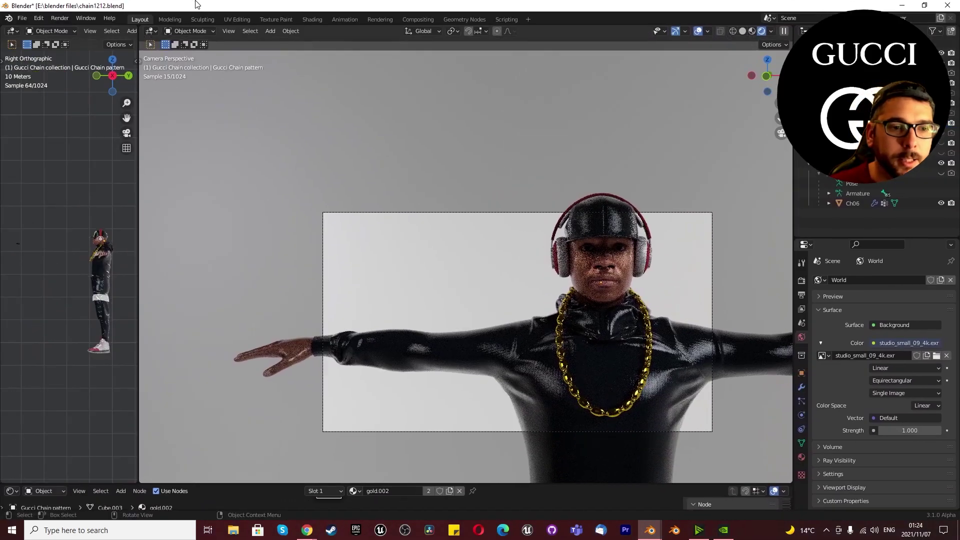
pyautogui.scroll(20, 434, 328)
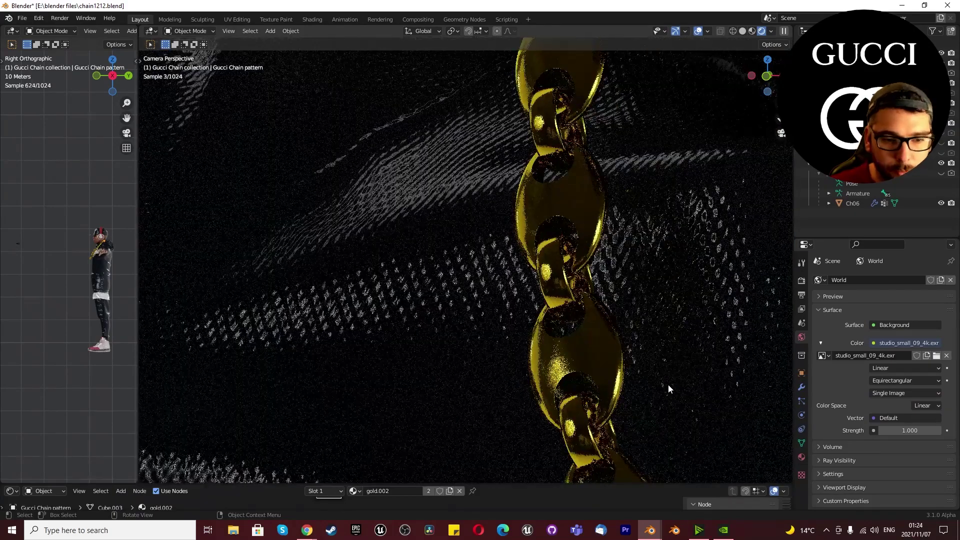
pyautogui.scroll(-15, 651, 370)
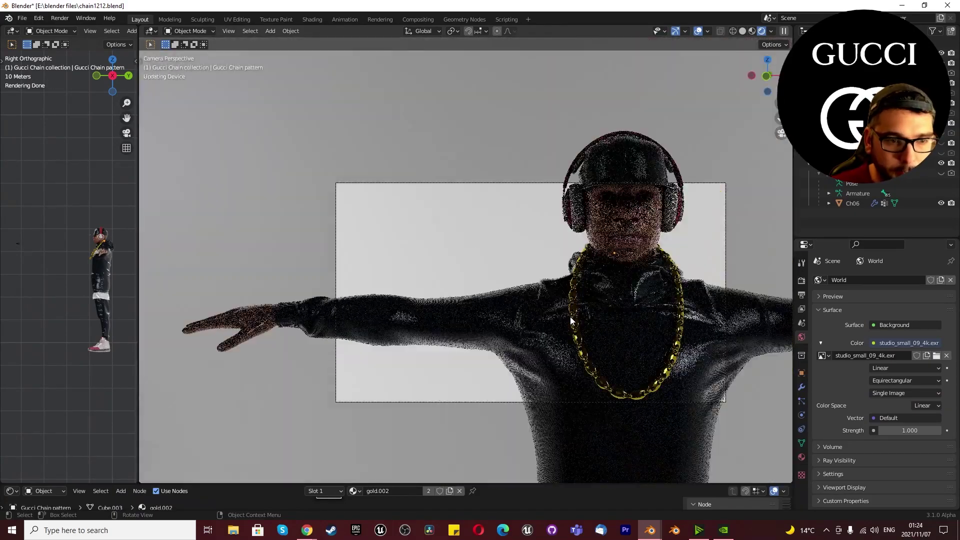
pyautogui.scroll(5, 675, 368)
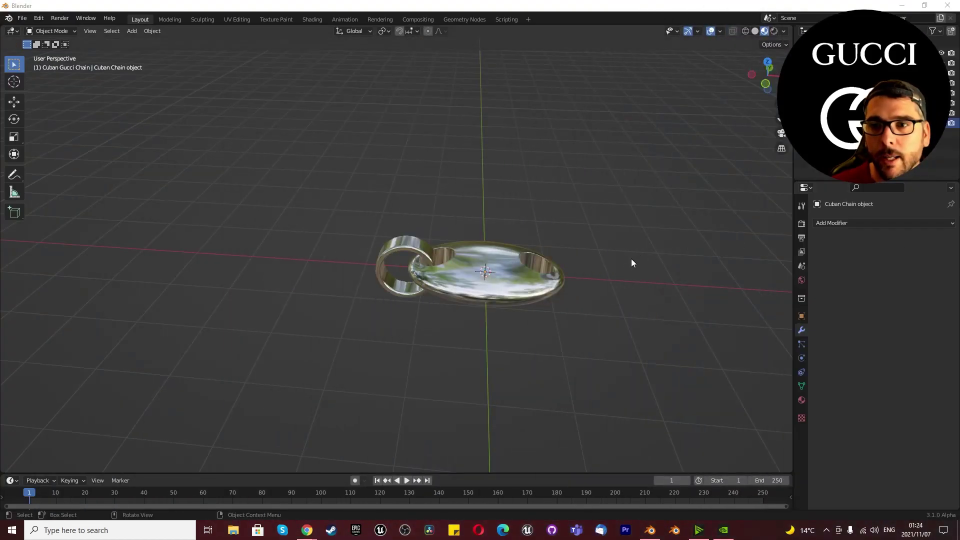
# - Return to the chain modelling scene and review the Glossy BSDF material settings of the oval link
pyautogui.scroll(3, 473, 272)
pyautogui.scroll(-3, 466, 280)
pyautogui.scroll(2, 450, 283)
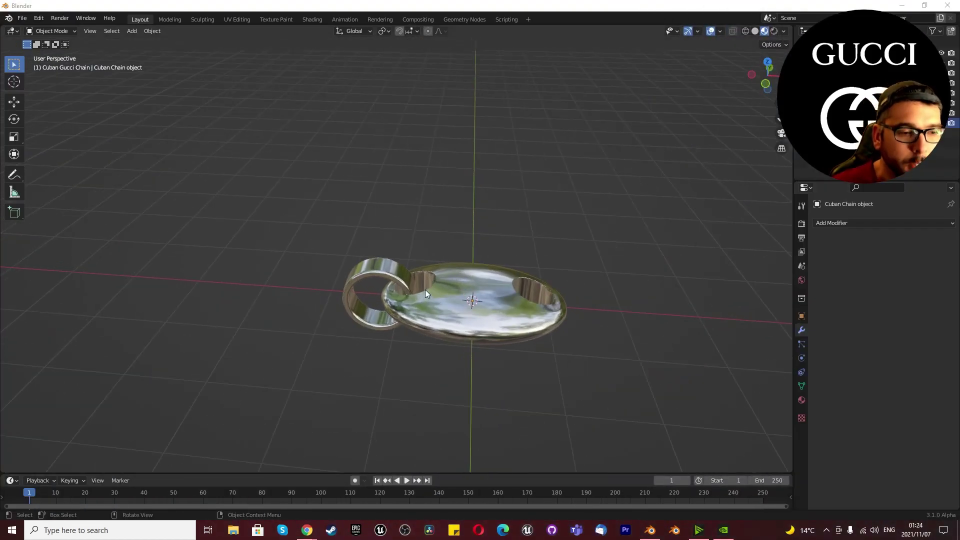
pyautogui.click(802, 400)
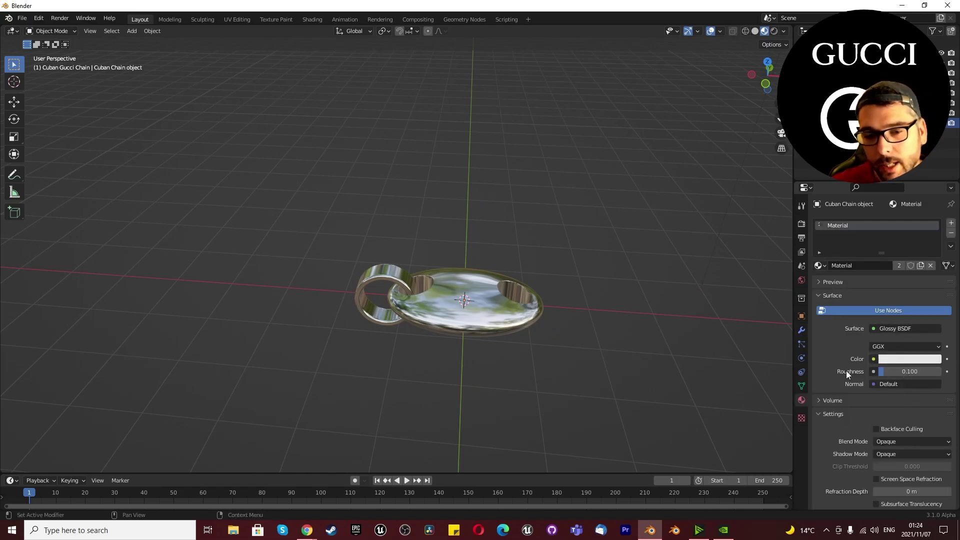
pyautogui.scroll(-3, 875, 398)
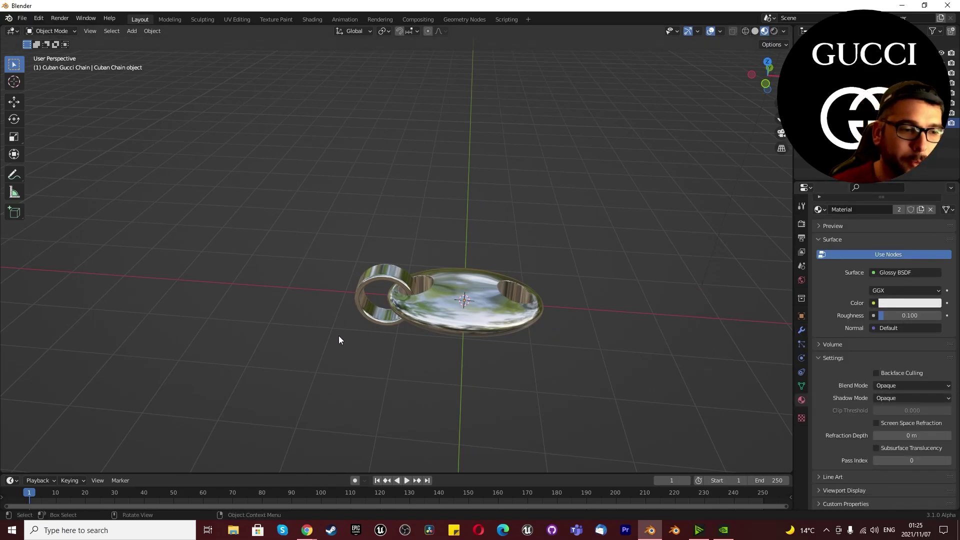
pyautogui.scroll(-1, 430, 327)
pyautogui.keyDown('shift'); pyautogui.moveTo(430, 327); pyautogui.dragTo(460, 331, button='middle'); pyautogui.keyUp('shift')
pyautogui.scroll(2, 460, 331)
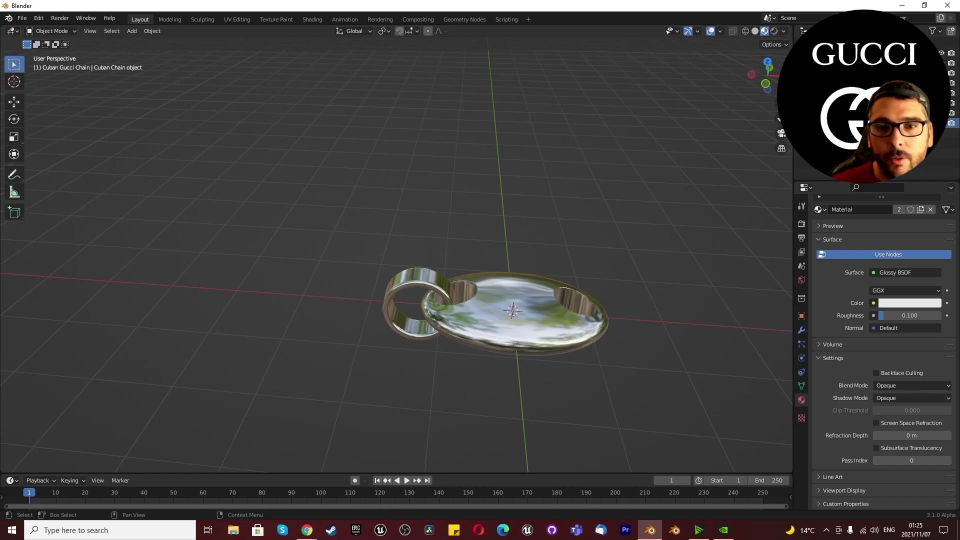
# - Exclude the Cuban Gucci Chain collection from the scene and join the remaining ring and oval link into one object
pyautogui.click(949, 124)
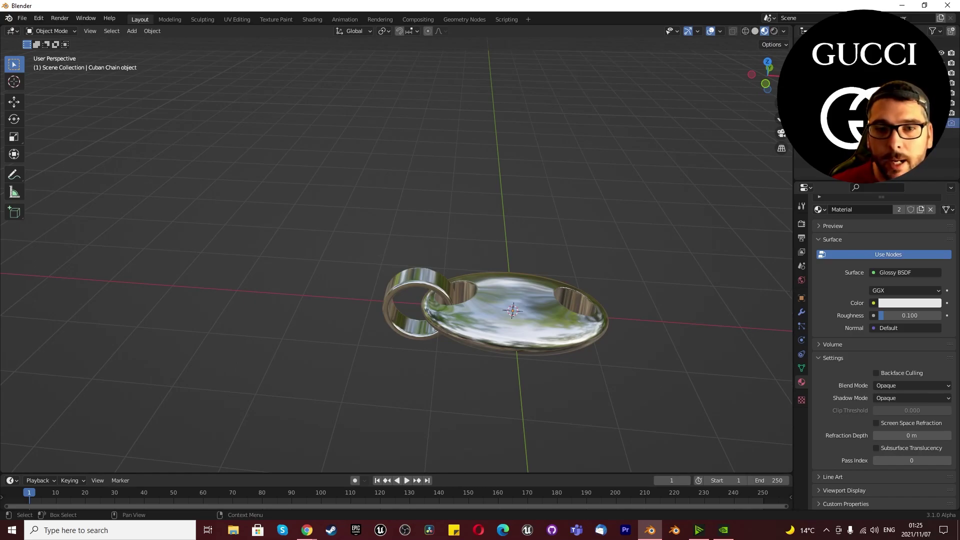
pyautogui.click(850, 103)
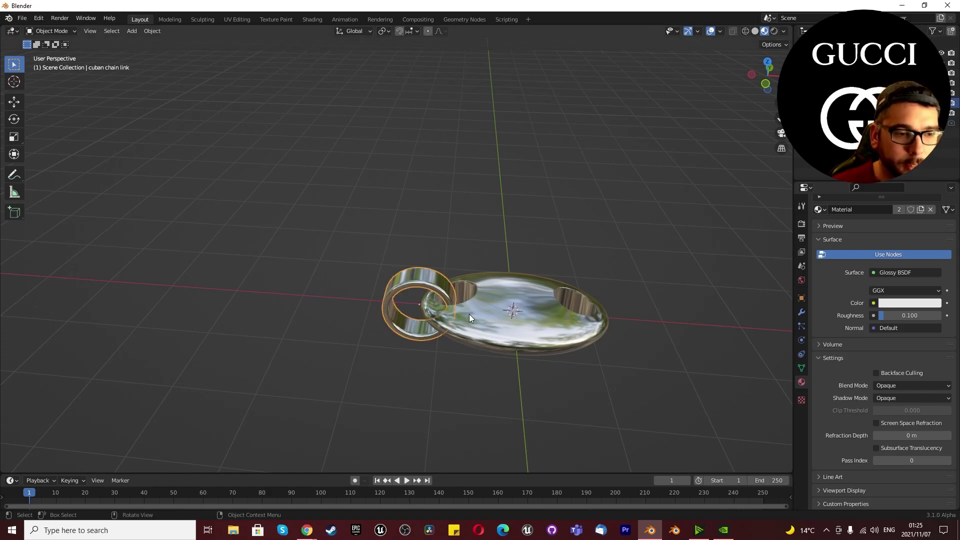
pyautogui.keyDown('shift'); pyautogui.click(519, 305); pyautogui.keyUp('shift')
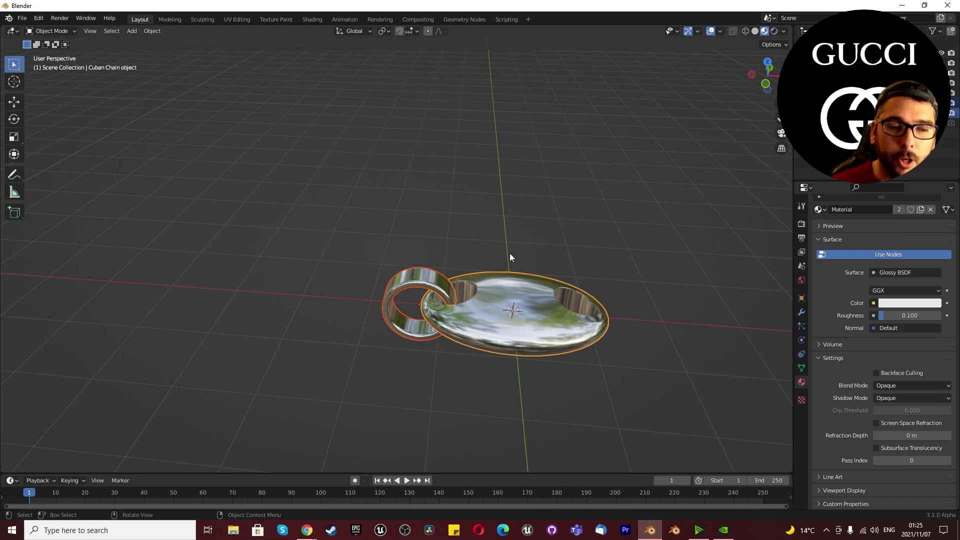
pyautogui.hotkey('ctrl', 'j')
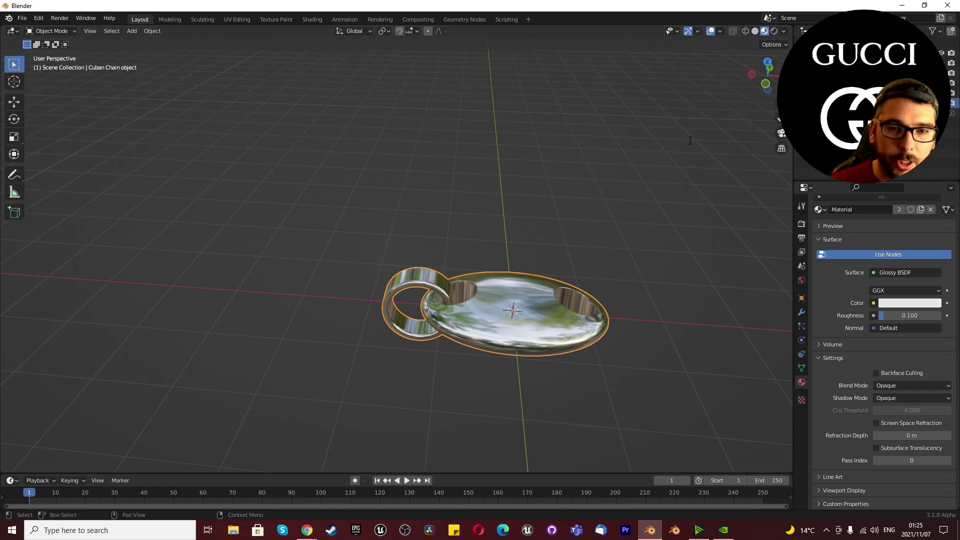
# - Add an Array modifier to the joined chain piece and inspect its relative offset along X
pyautogui.scroll(-1, 638, 200)
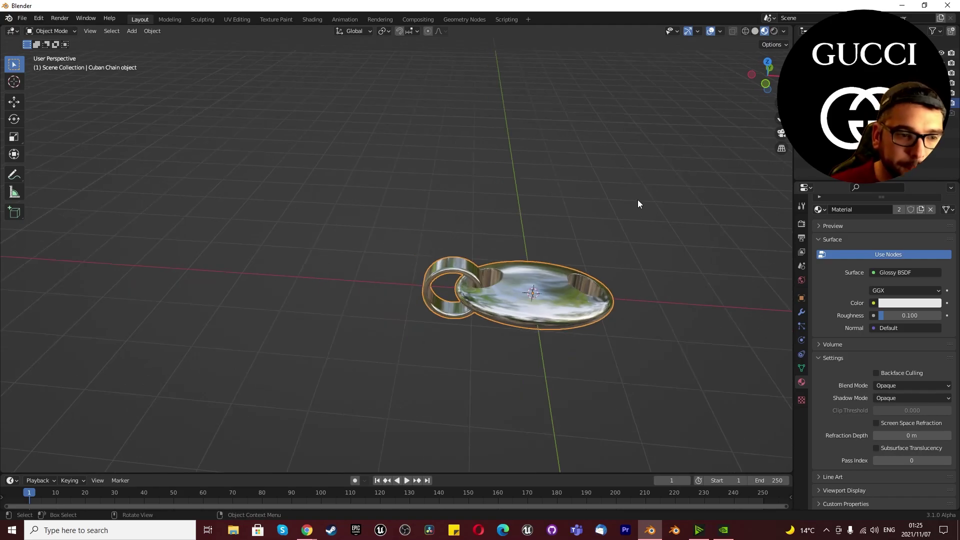
pyautogui.scroll(-1, 519, 254)
pyautogui.scroll(1, 517, 256)
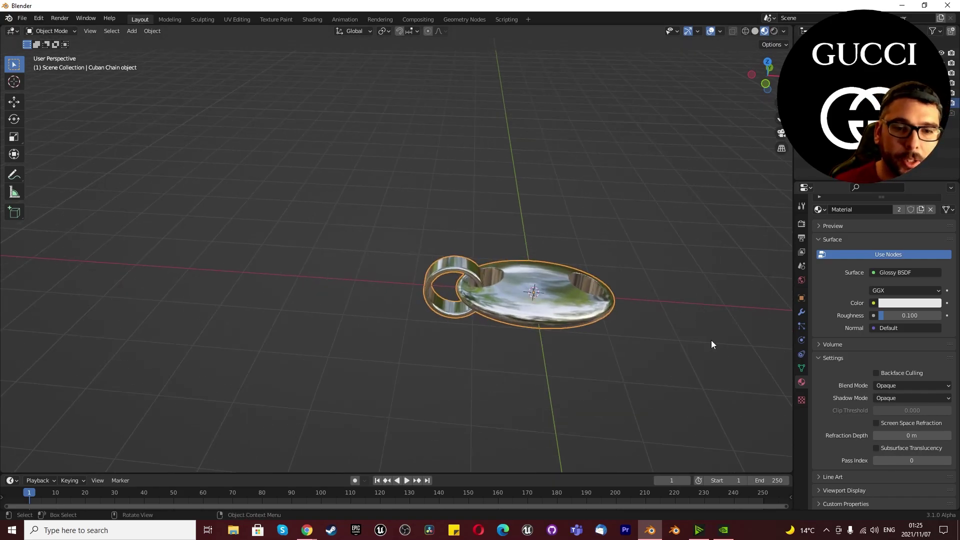
pyautogui.click(801, 312)
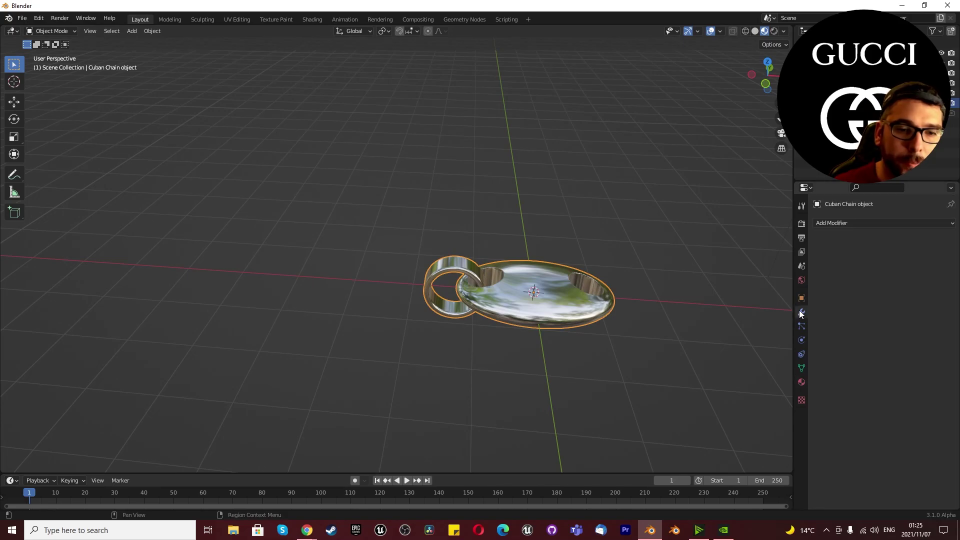
pyautogui.click(840, 223)
pyautogui.click(774, 248)
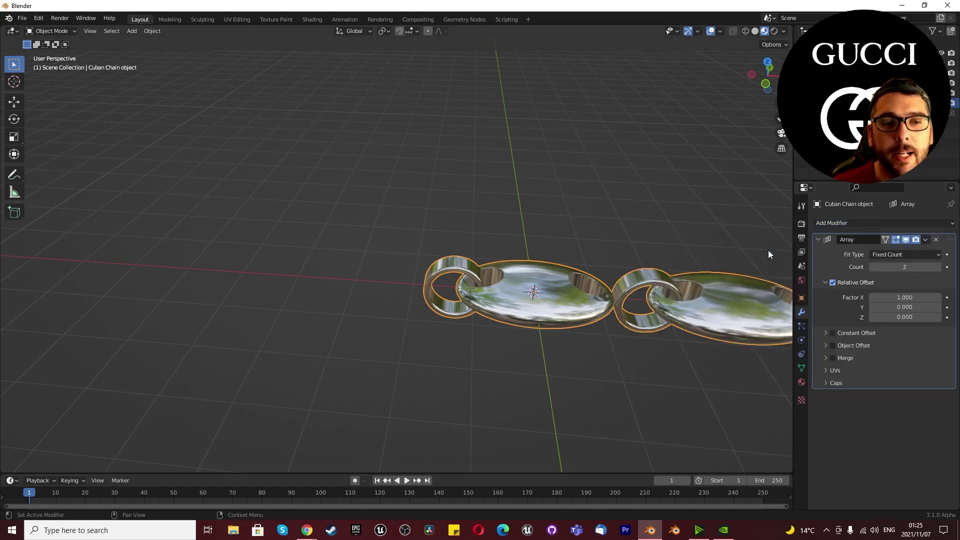
pyautogui.moveTo(577, 316); pyautogui.dragTo(704, 304, button='middle')
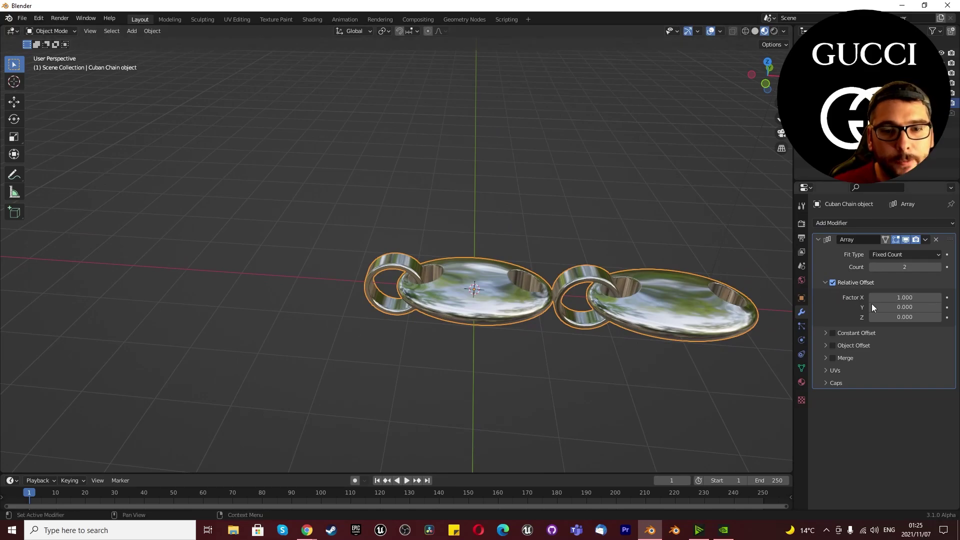
pyautogui.moveTo(898, 298)
pyautogui.mouseDown()
pyautogui.moveTo(875, 298)
pyautogui.moveTo(898, 299)
pyautogui.mouseUp()
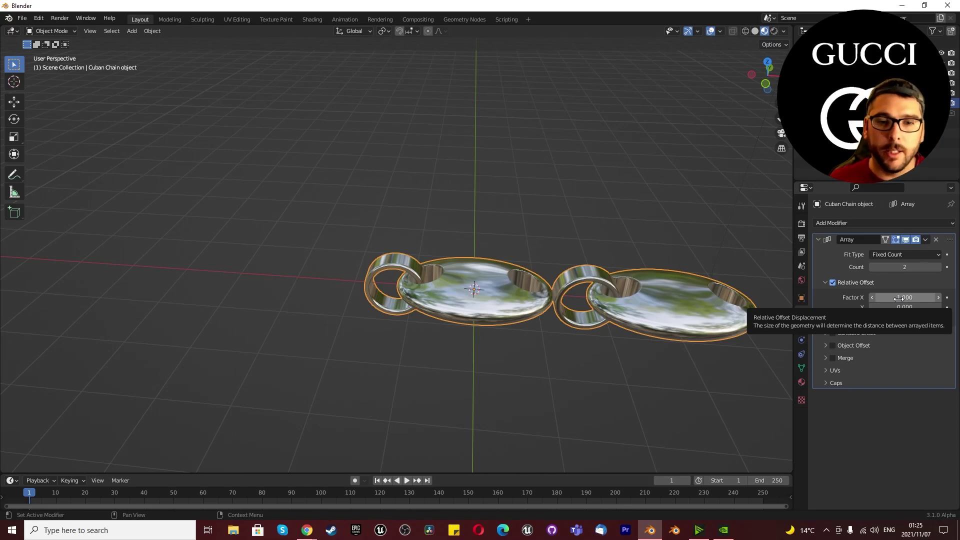
# - Turn off the Array modifier's Relative Offset, enable Object Offset and show its object setting
pyautogui.click(833, 283)
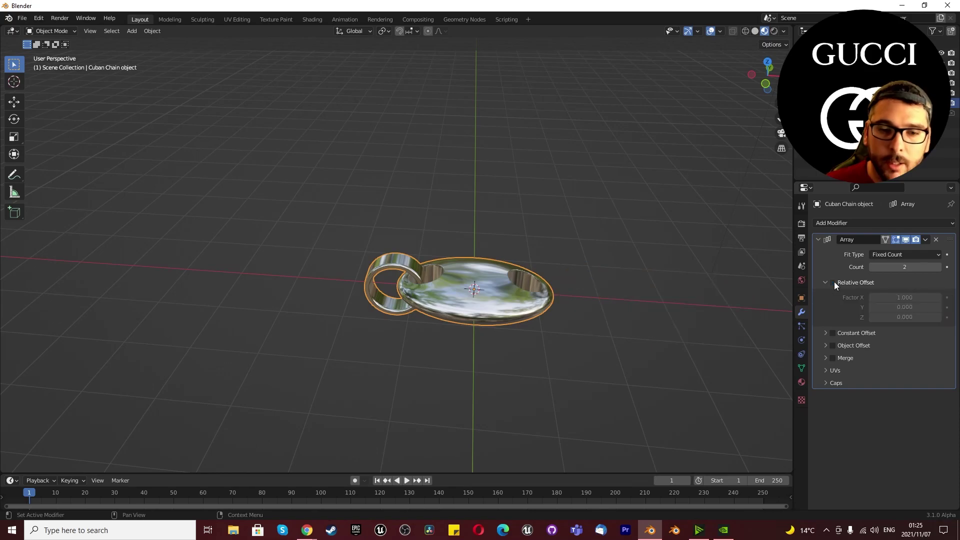
pyautogui.click(833, 346)
pyautogui.click(825, 345)
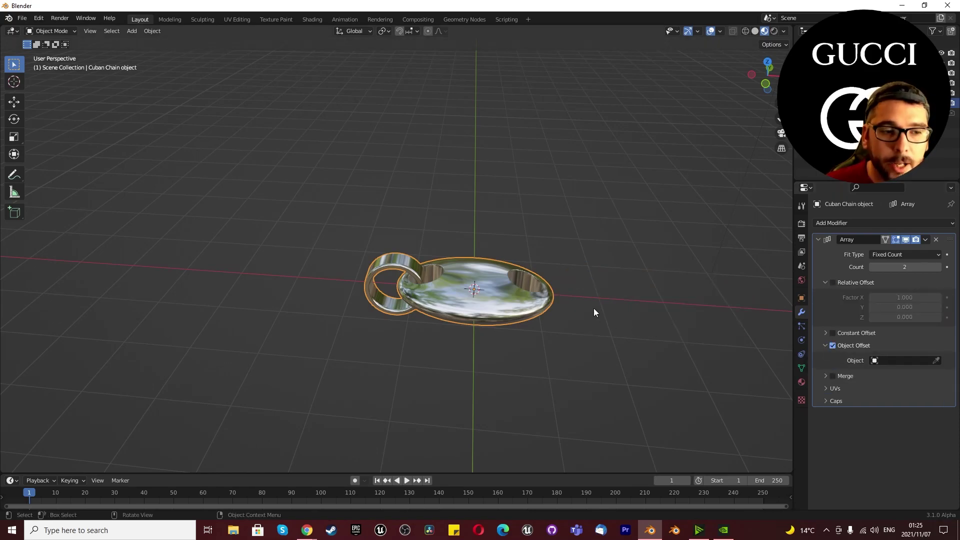
# - Make the Gucci Chain collection active and rename the joined ring and oval link to "Gucci Chain object"
pyautogui.click(840, 93)
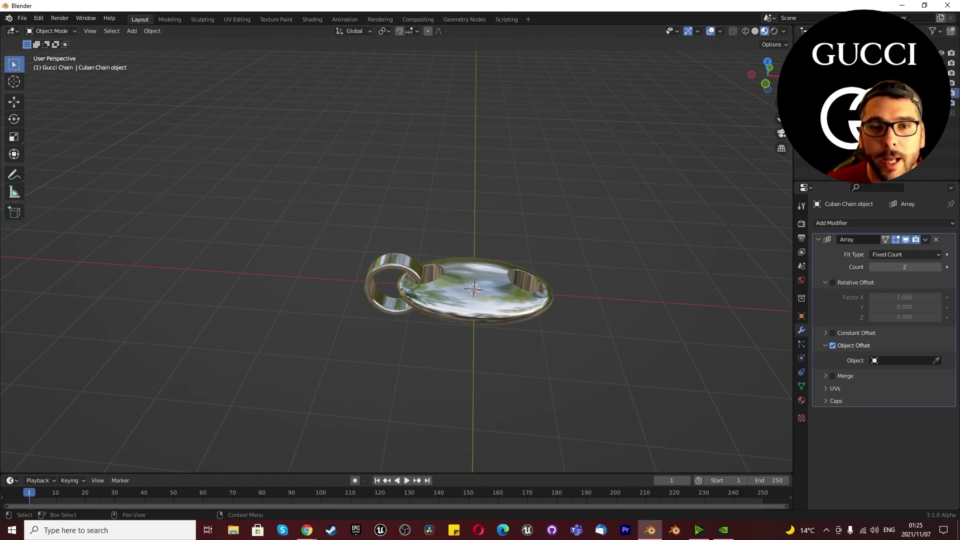
pyautogui.click(845, 103)
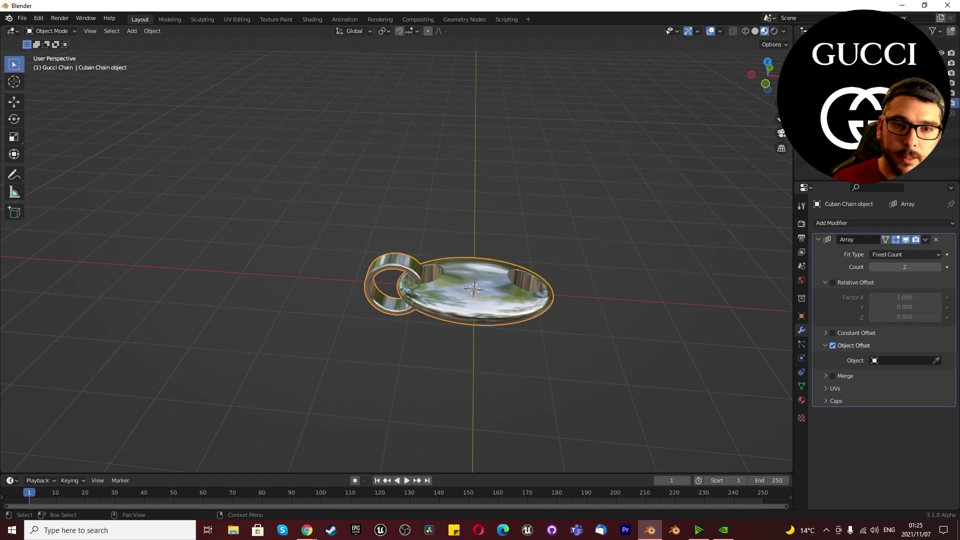
pyautogui.press('Return')
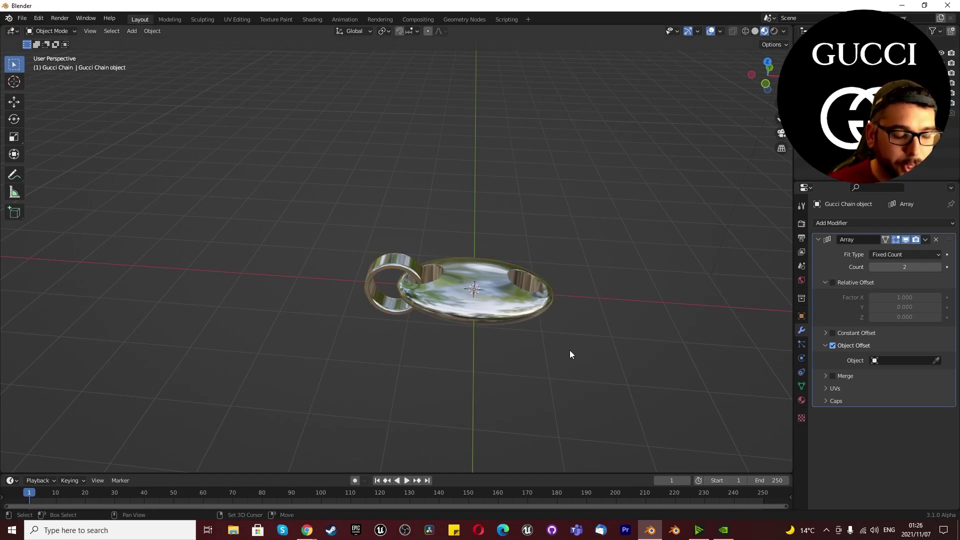
# - Add a Bezier curve to the Gucci Chain collection at the world origin
pyautogui.hotkey('shift', 'a')
pyautogui.moveTo(563, 329)
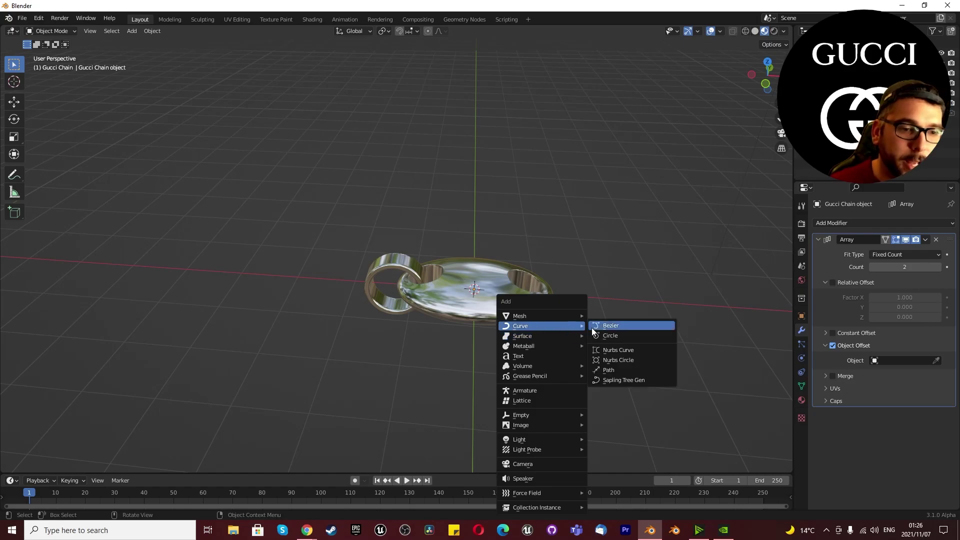
pyautogui.click(613, 328)
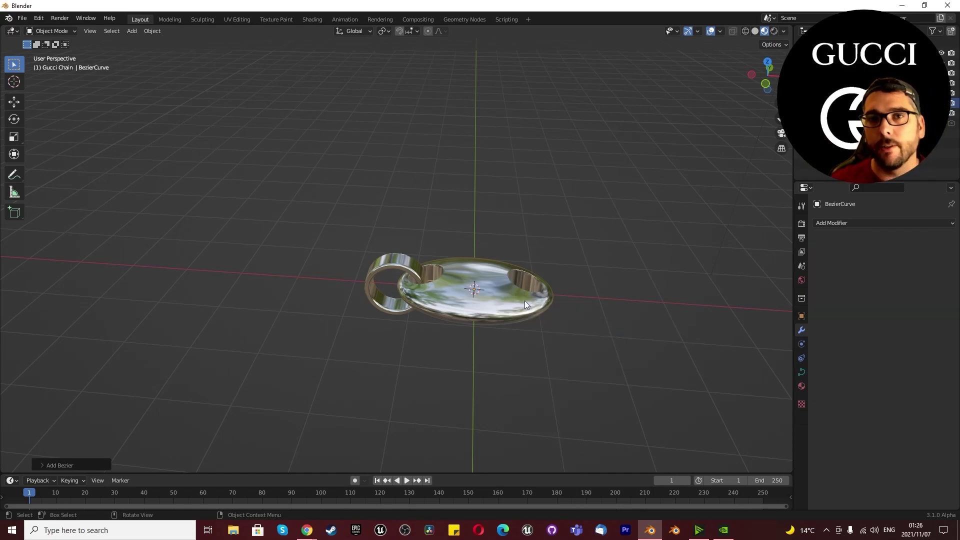
# - Apply all transforms to the Gucci Chain object and display its location, rotation and scale values for checking
pyautogui.click(447, 301)
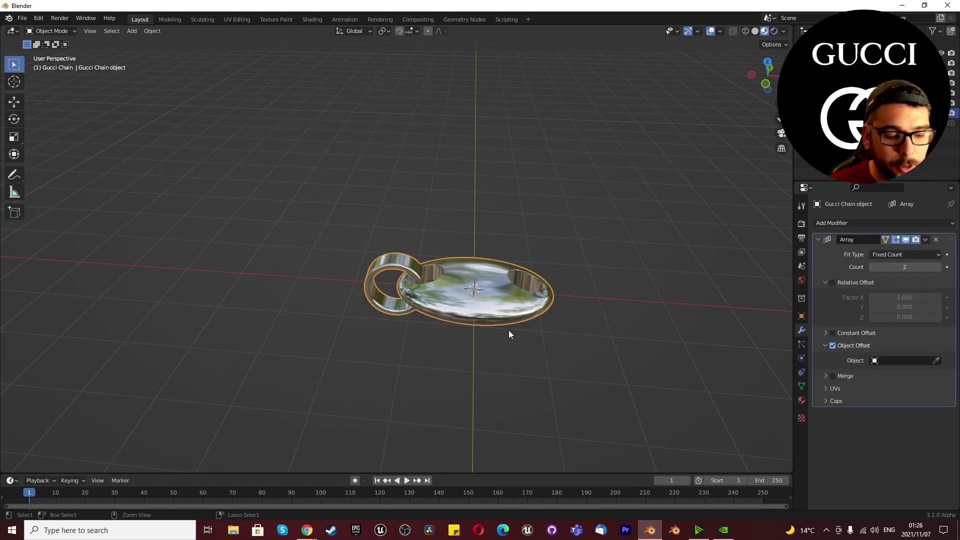
pyautogui.hotkey('ctrl', 'a')
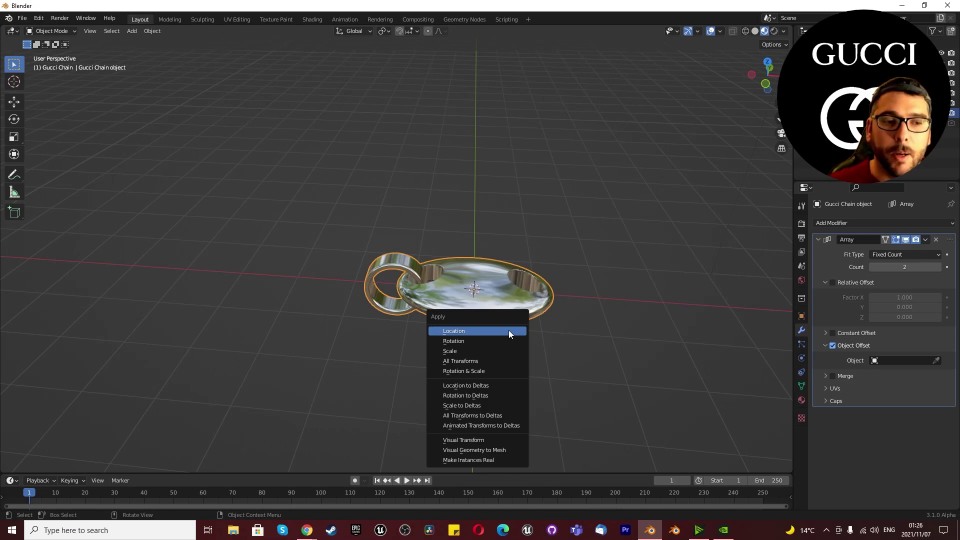
pyautogui.click(493, 360)
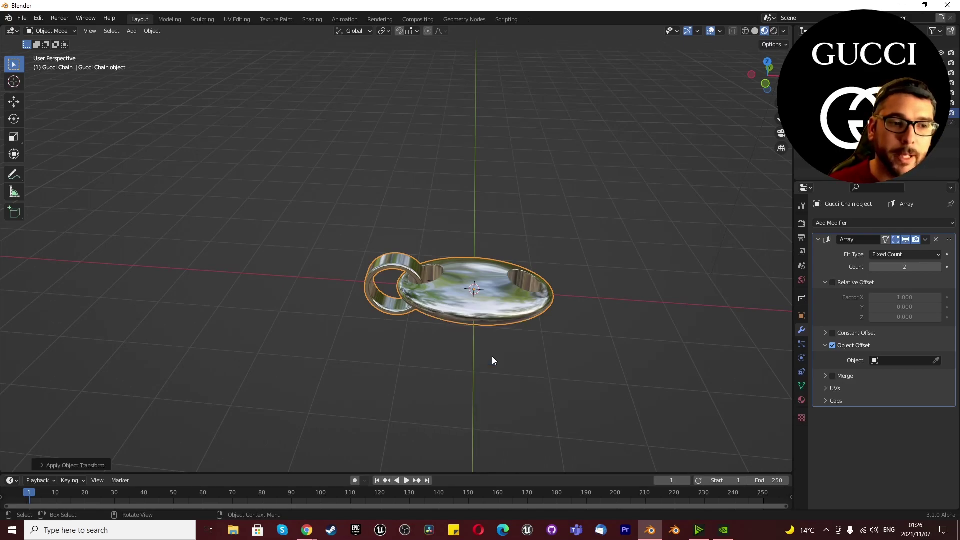
pyautogui.scroll(1, 518, 262)
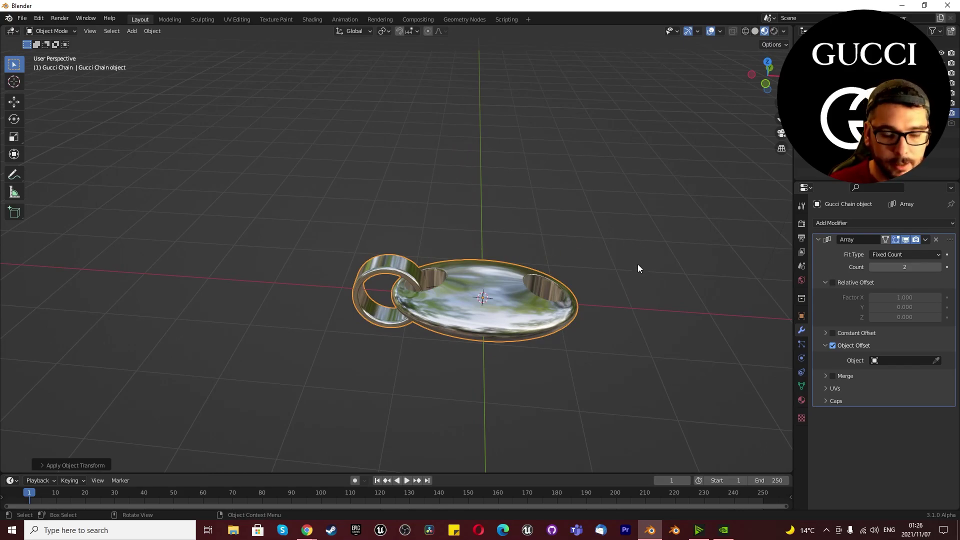
pyautogui.press('n')
pyautogui.press('n')
pyautogui.press('n')
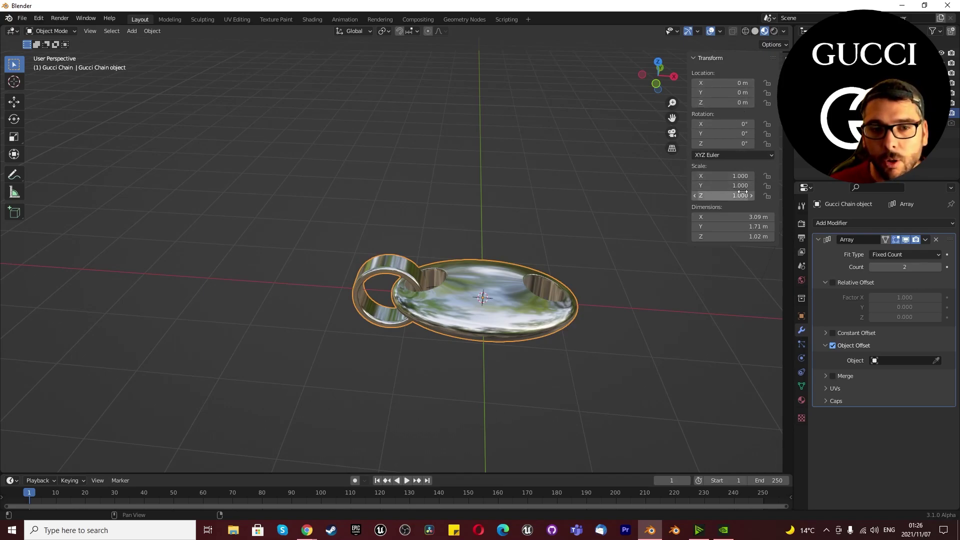
# - Deselect the Gucci Chain object and hide the transform sidebar in the viewport
pyautogui.hotkey('ctrl', 'z')
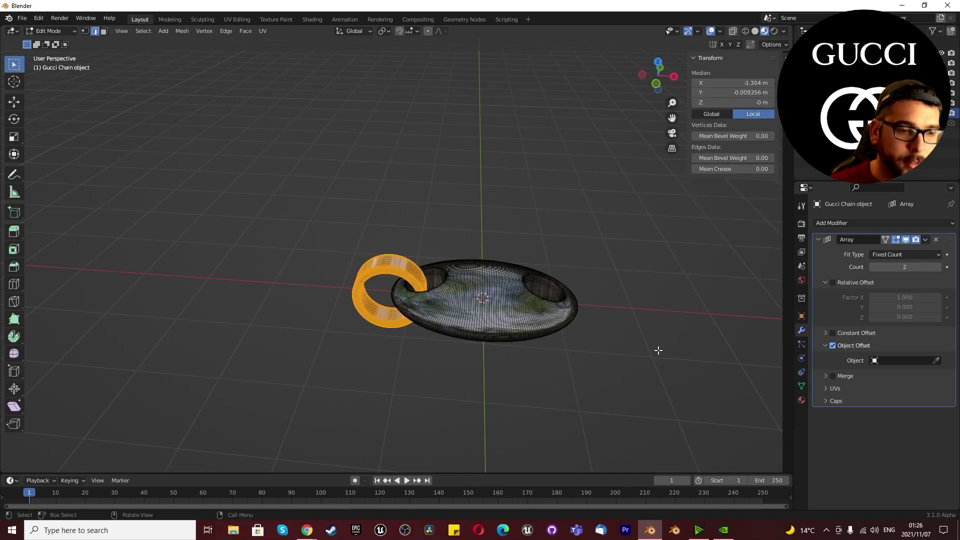
pyautogui.hotkey('ctrl', 'shift', 'z')
pyautogui.click(628, 370)
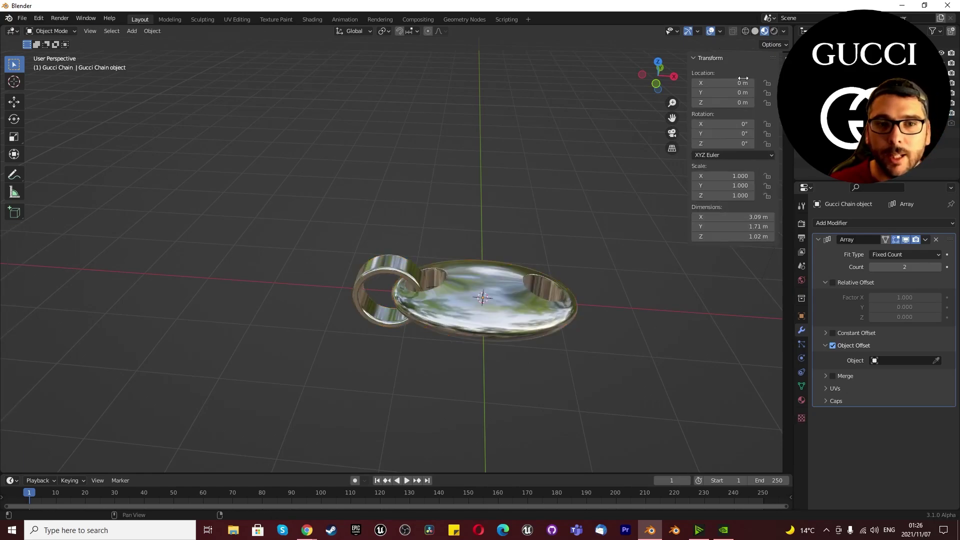
pyautogui.press('n')
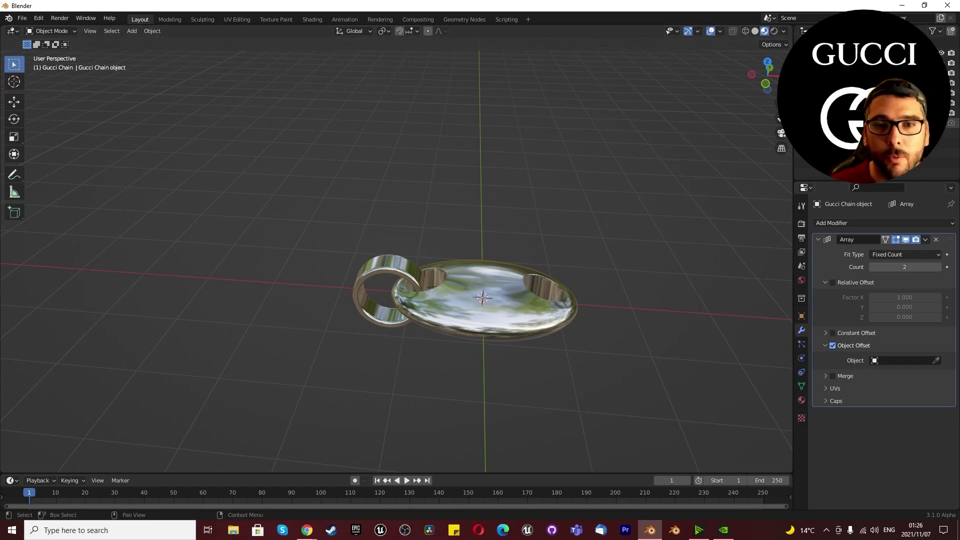
# - Add a Plain Axes empty at the world origin and name it Gucci Chain Empty
pyautogui.hotkey('shift', 'a')
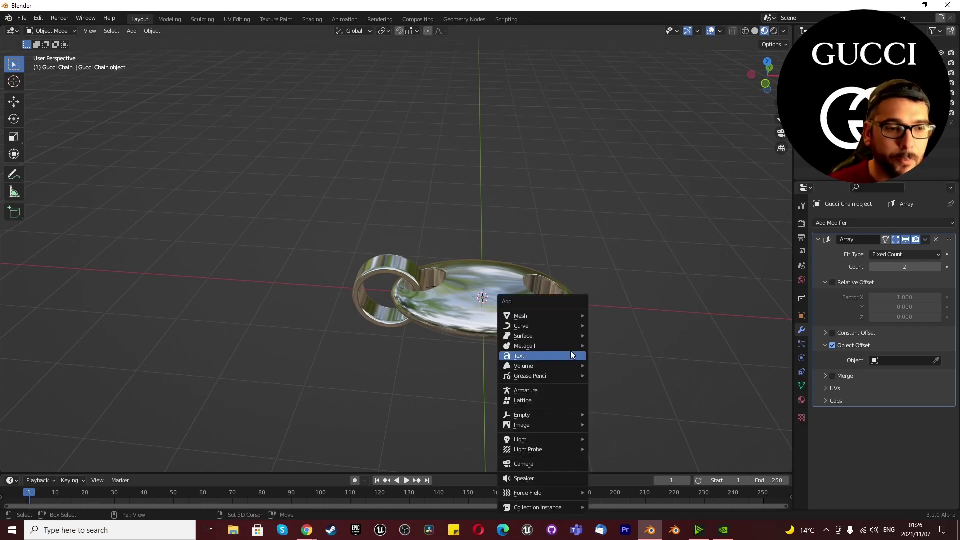
pyautogui.moveTo(583, 418)
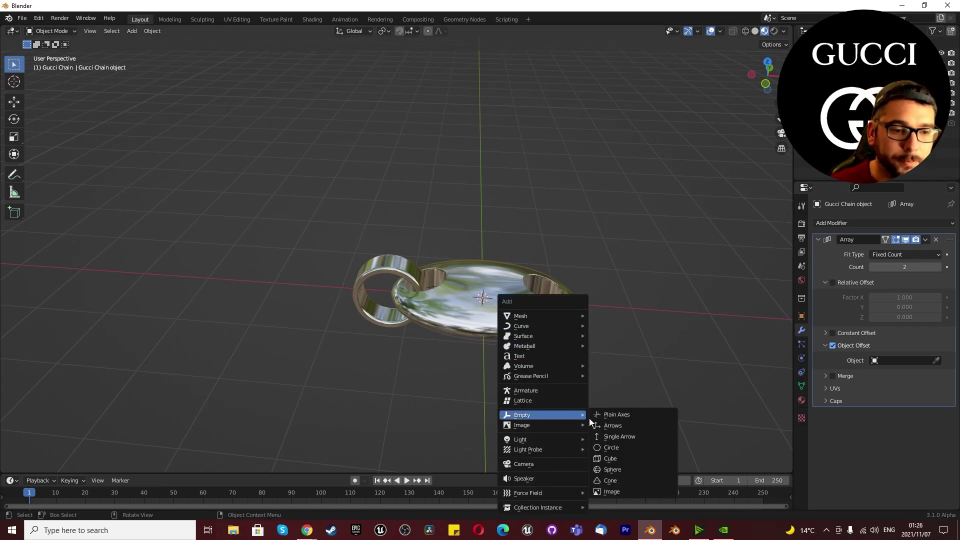
pyautogui.click(616, 415)
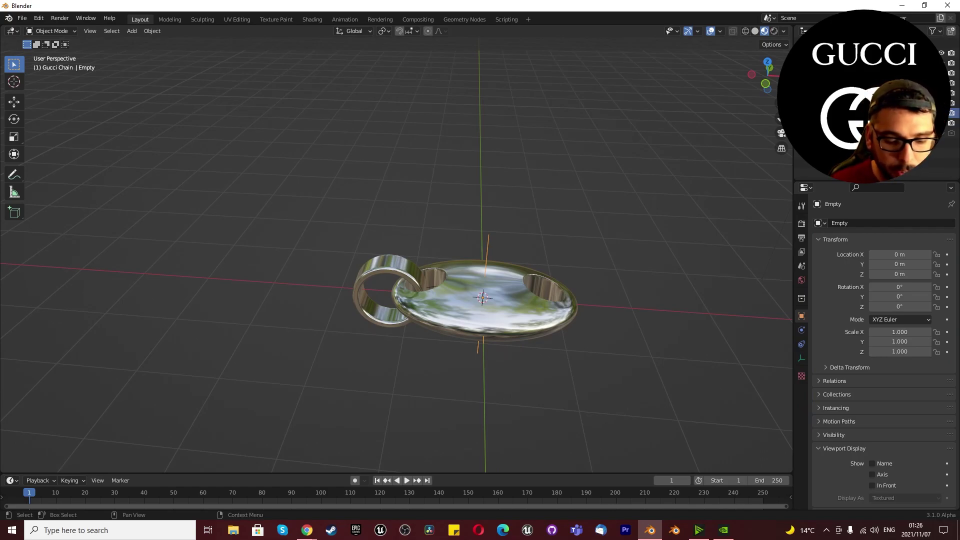
pyautogui.press('Return')
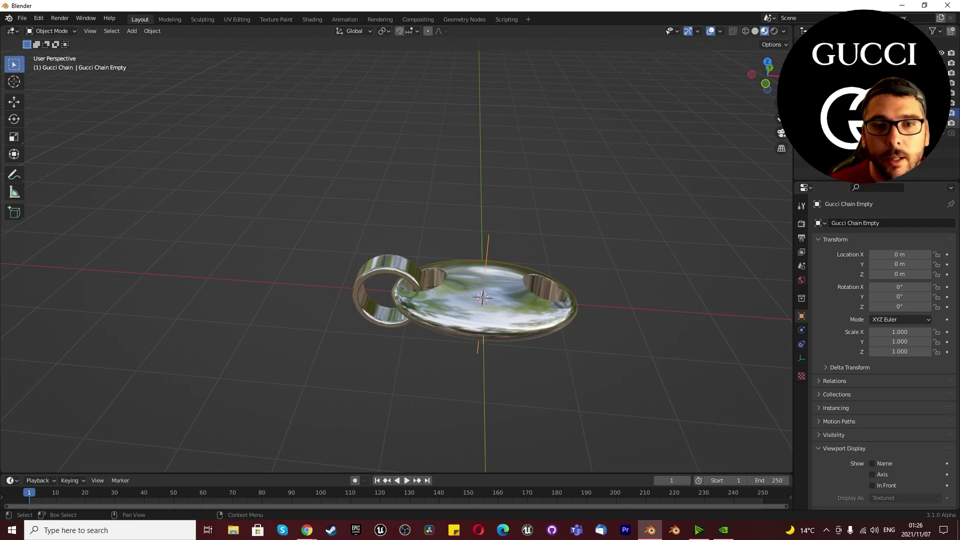
# - Rename the BezierCurve object as Gucci chain Curve
pyautogui.click(845, 103)
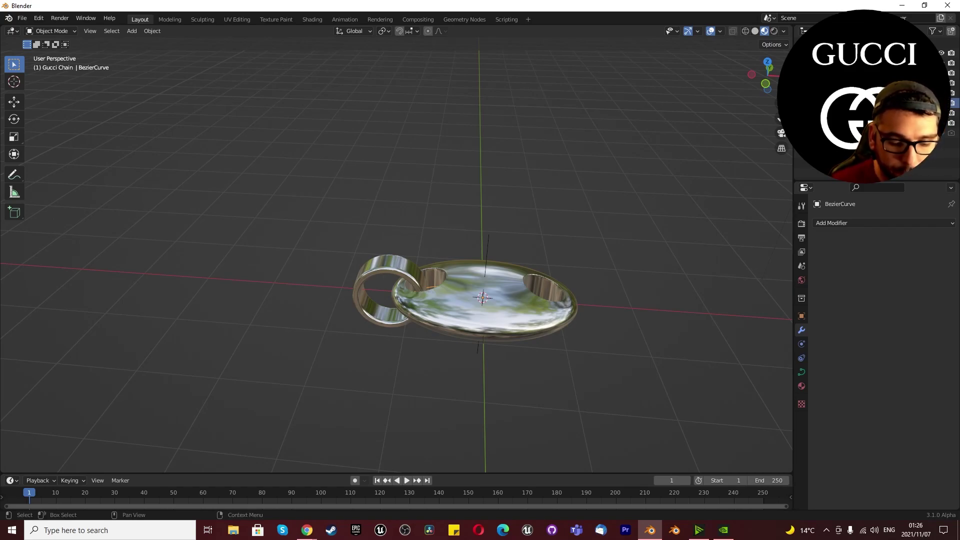
pyautogui.press('Return')
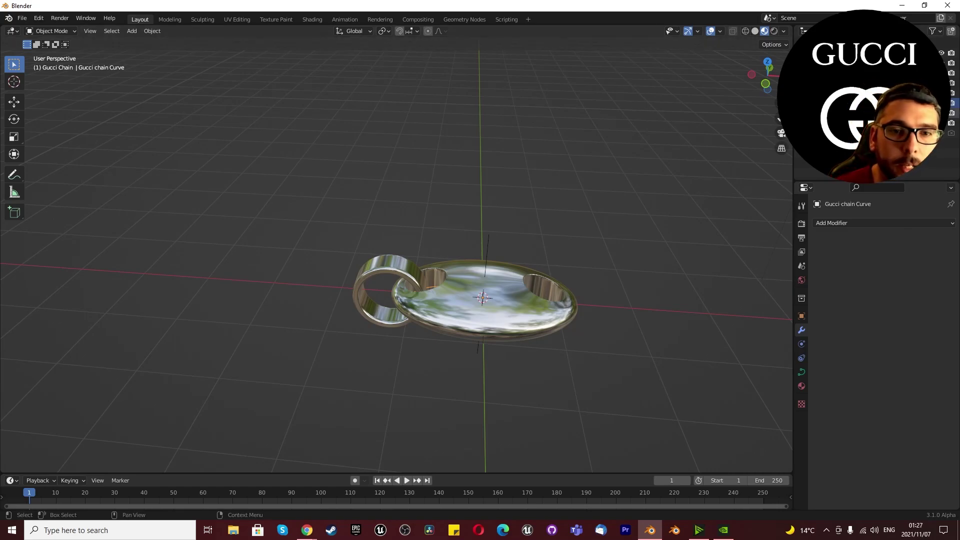
# - Set the Gucci Chain object's Array offset object to Gucci Chain Empty, and select that empty
pyautogui.click(450, 293)
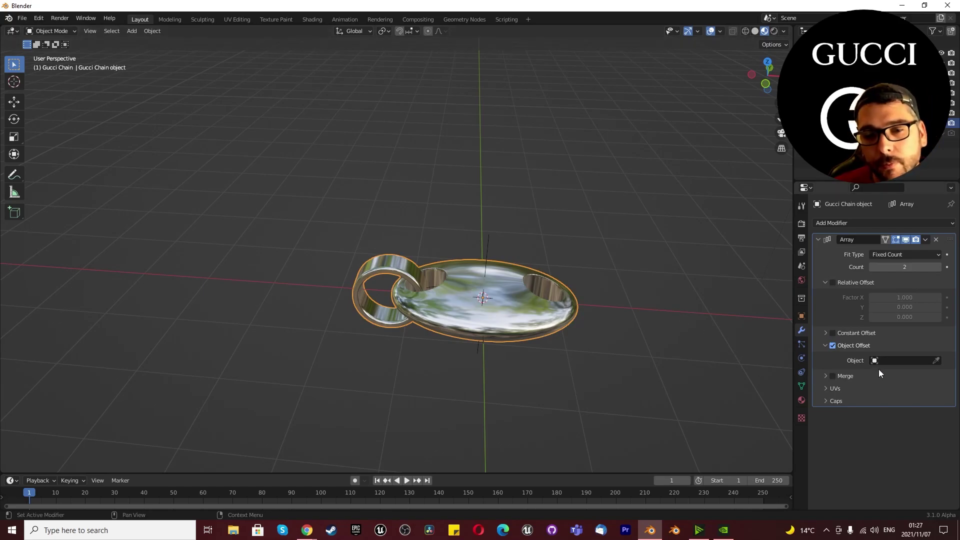
pyautogui.click(889, 360)
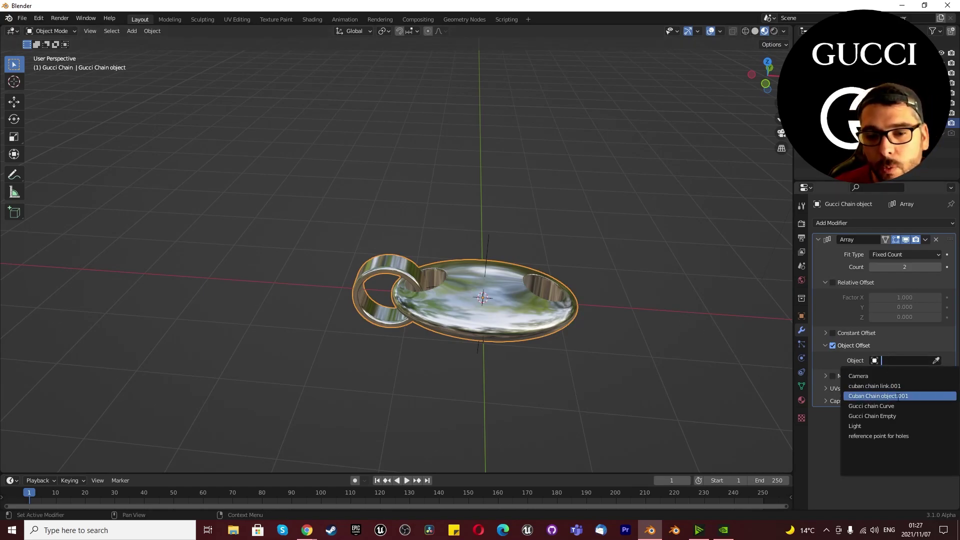
pyautogui.click(899, 415)
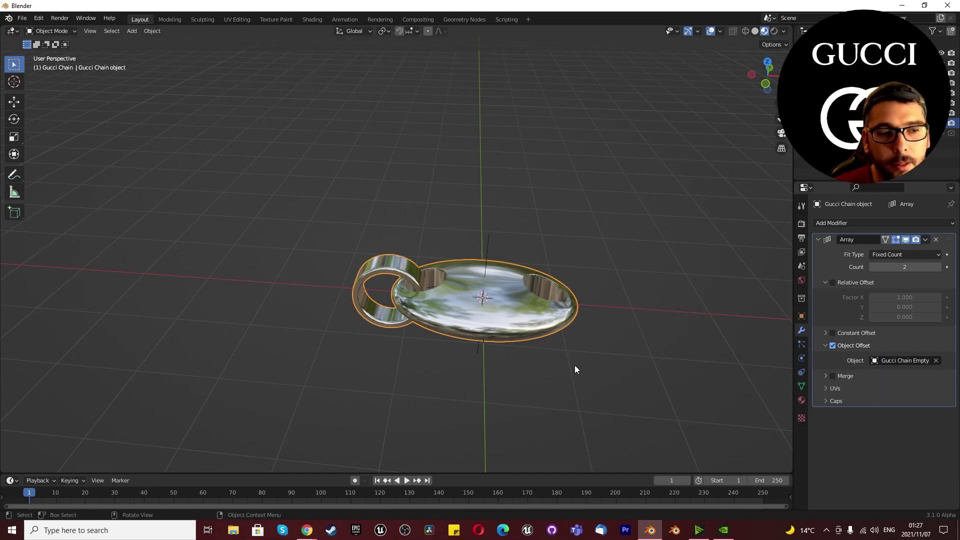
pyautogui.click(852, 113)
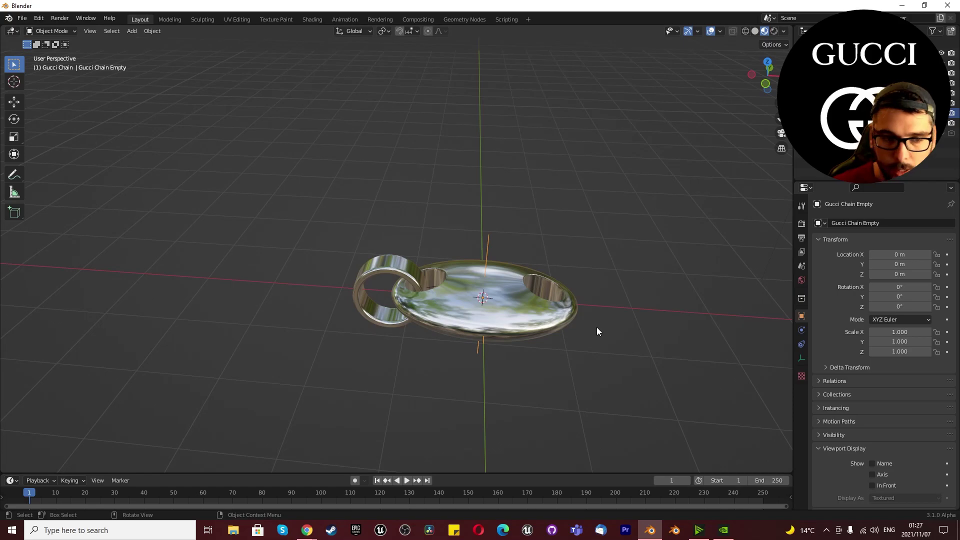
# - Try moving the Gucci Chain Empty 2.5 m along the X axis, and undo the move
pyautogui.scroll(3, 597, 331)
pyautogui.press('x')
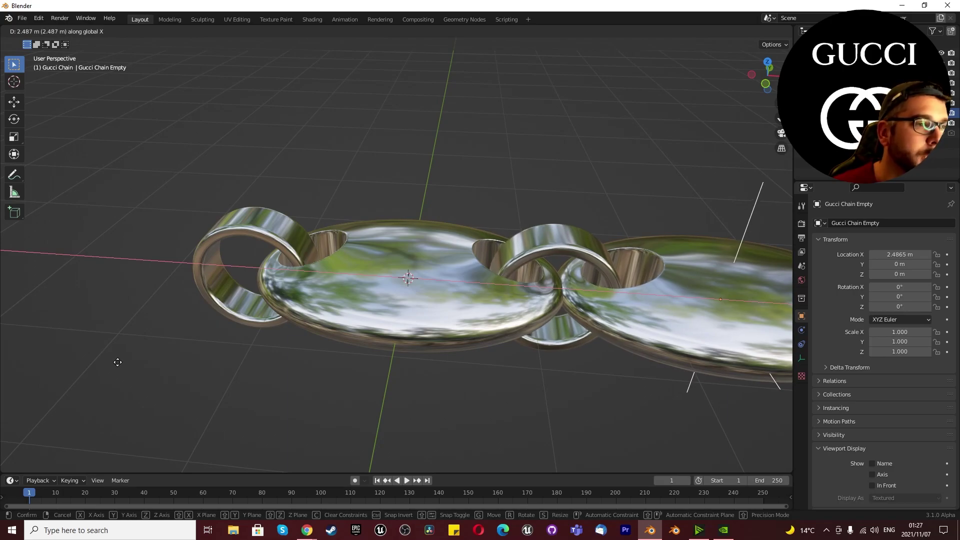
pyautogui.write('2.5')
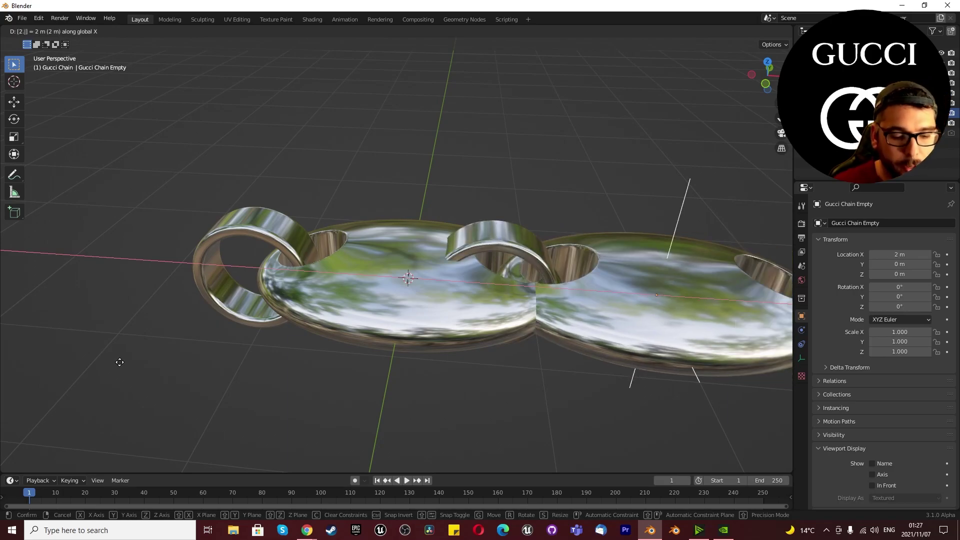
pyautogui.press('Return')
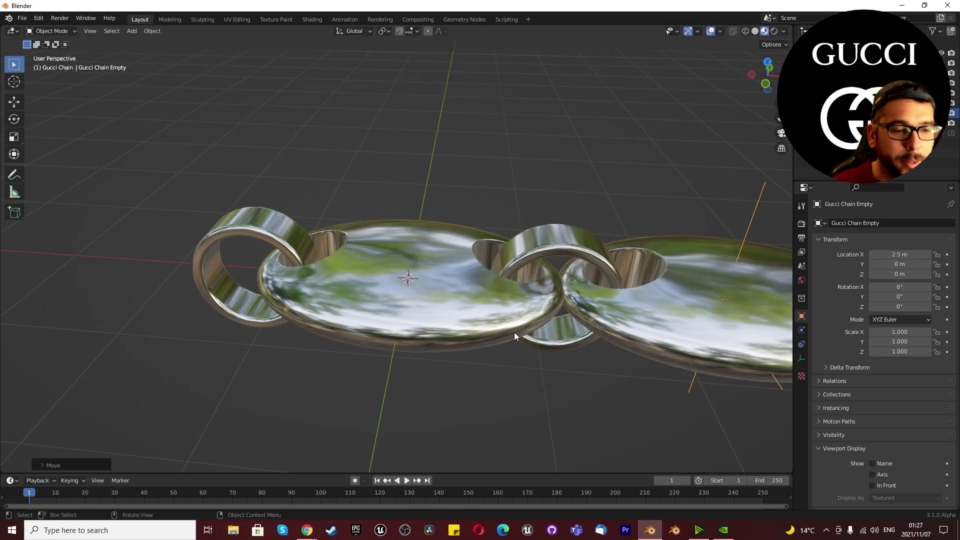
pyautogui.scroll(6, 643, 260)
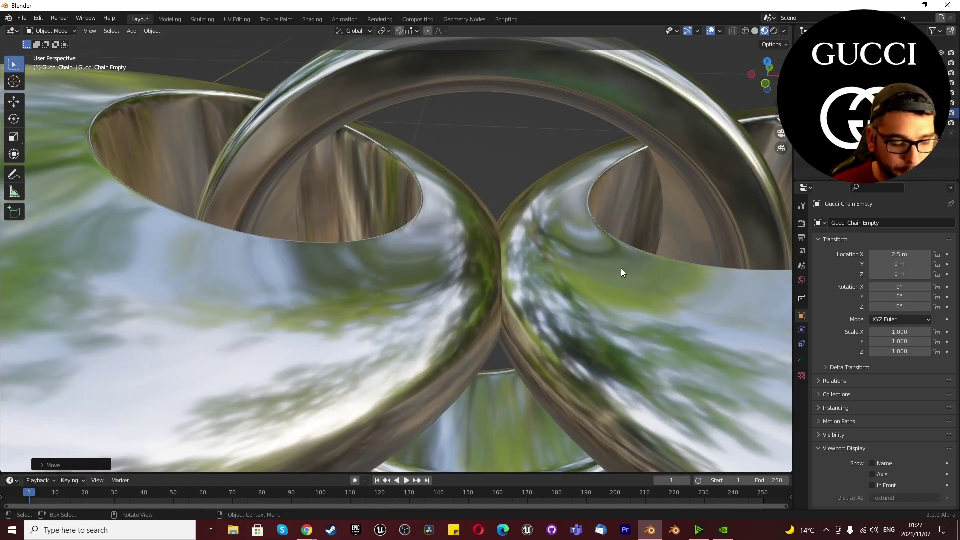
pyautogui.hotkey('ctrl', 'z')
pyautogui.scroll(-6, 592, 263)
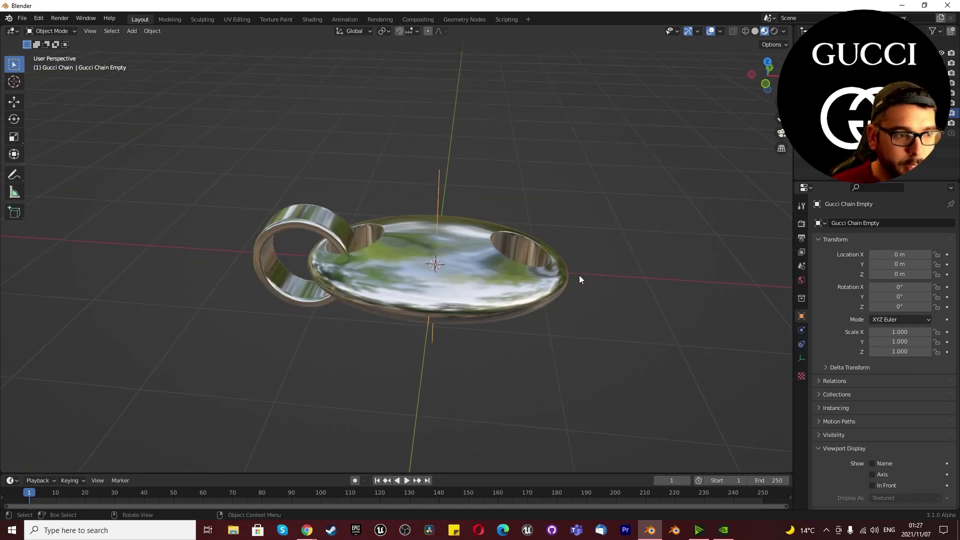
# - Move the Gucci Chain Empty 2.6 m along the global X axis to space the arrayed links
pyautogui.scroll(3, 583, 279)
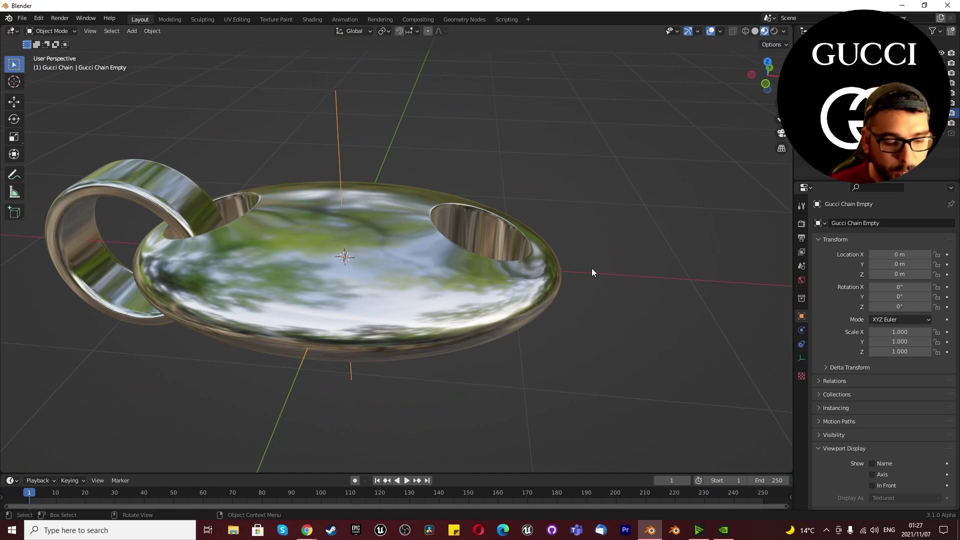
pyautogui.press('g')
pyautogui.press('x')
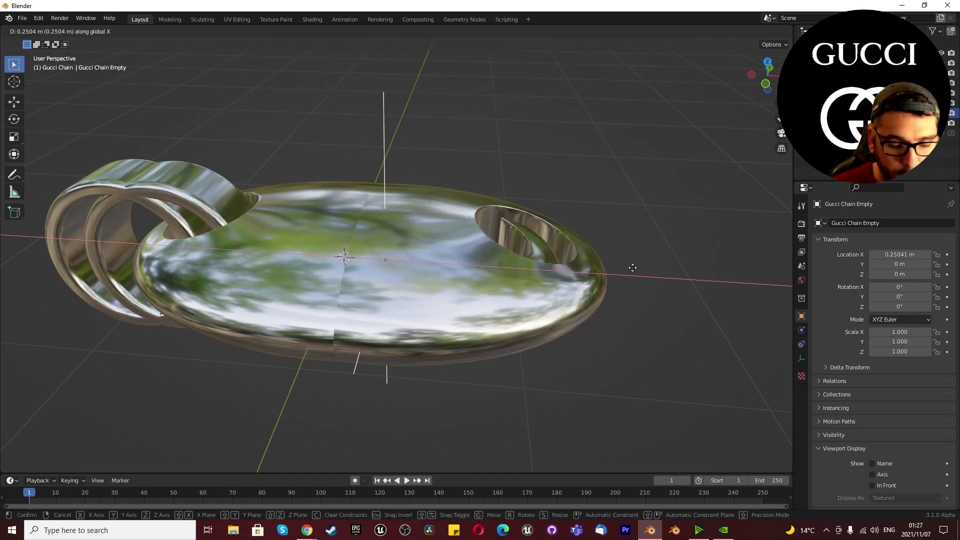
pyautogui.write('2.6')
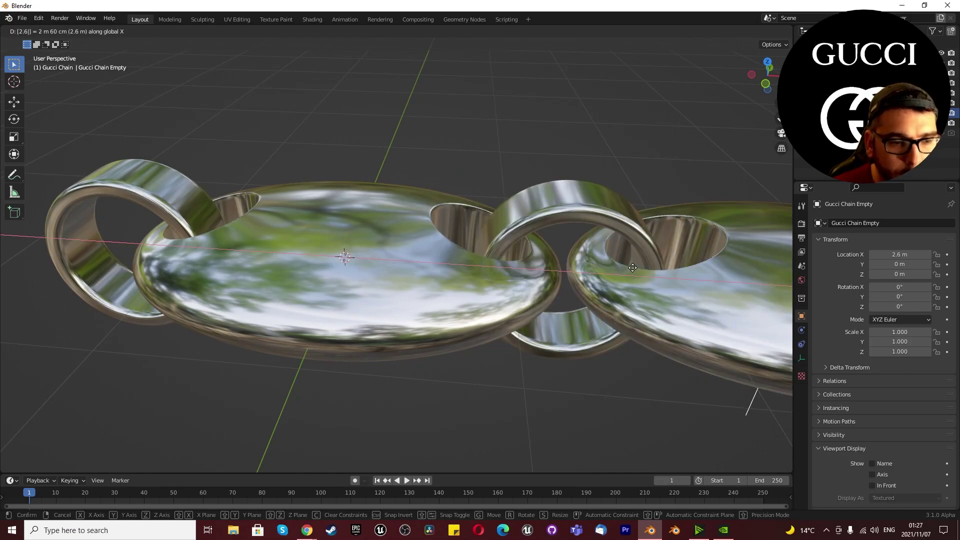
pyautogui.press('Return')
# - Examine the spacing and ring connection between the two arrayed chain links from several angles
pyautogui.scroll(3, 740, 264)
pyautogui.moveTo(446, 248); pyautogui.dragTo(467, 302, button='middle')
pyautogui.scroll(-5, 480, 304)
pyautogui.scroll(-6, 480, 304)
pyautogui.scroll(6, 475, 305)
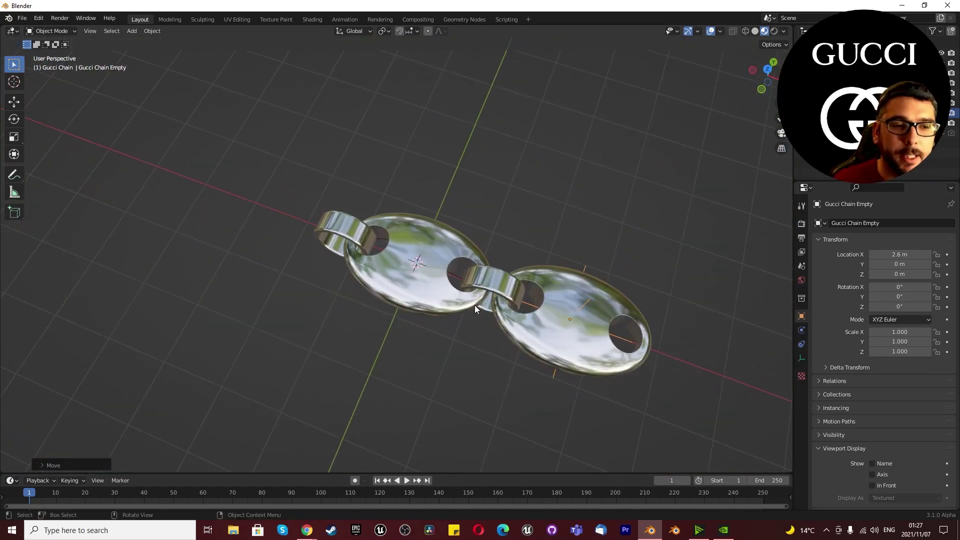
pyautogui.scroll(1, 475, 305)
pyautogui.scroll(-4, 475, 305)
pyautogui.moveTo(475, 305); pyautogui.dragTo(497, 284, button='middle')
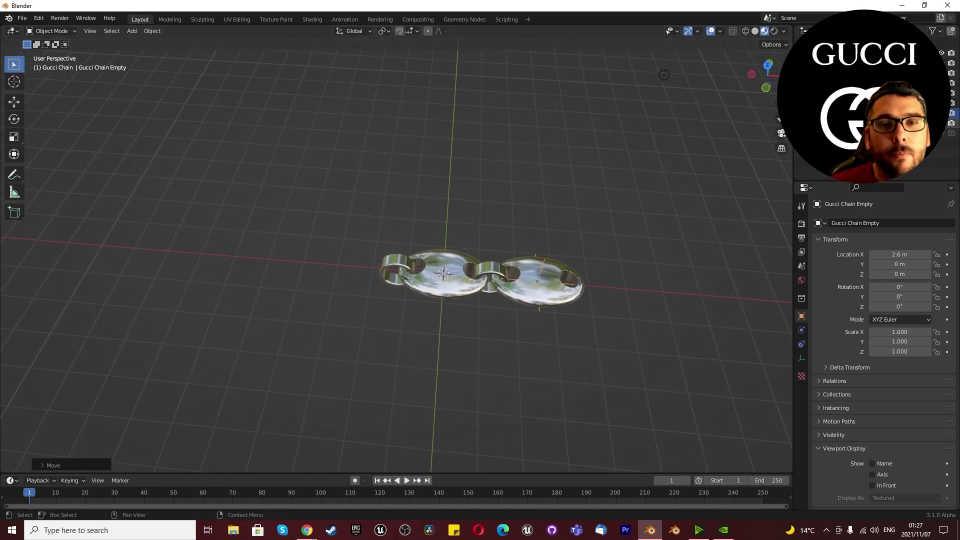
# - Parent the Gucci Chain object to the Gucci chain Curve using the Object parent type
pyautogui.click(845, 123)
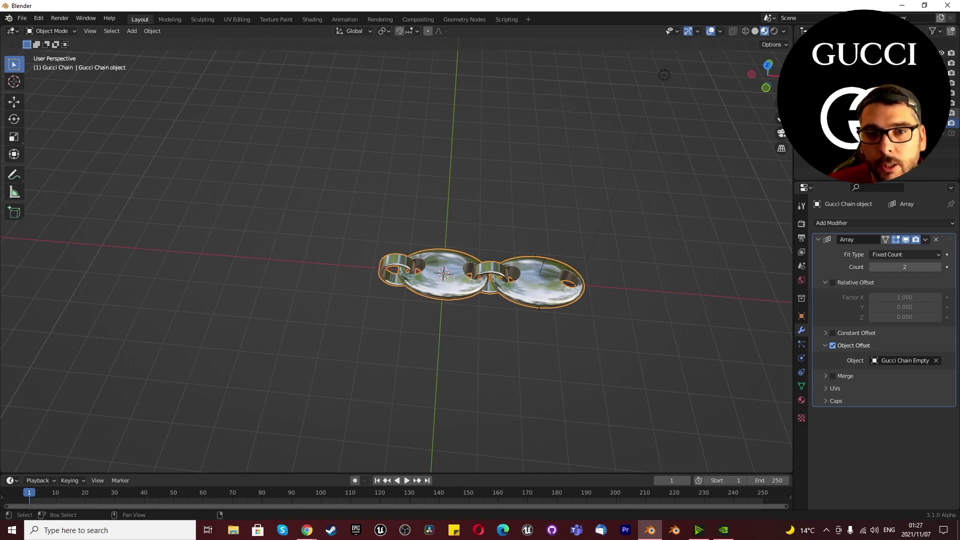
pyautogui.click(845, 103)
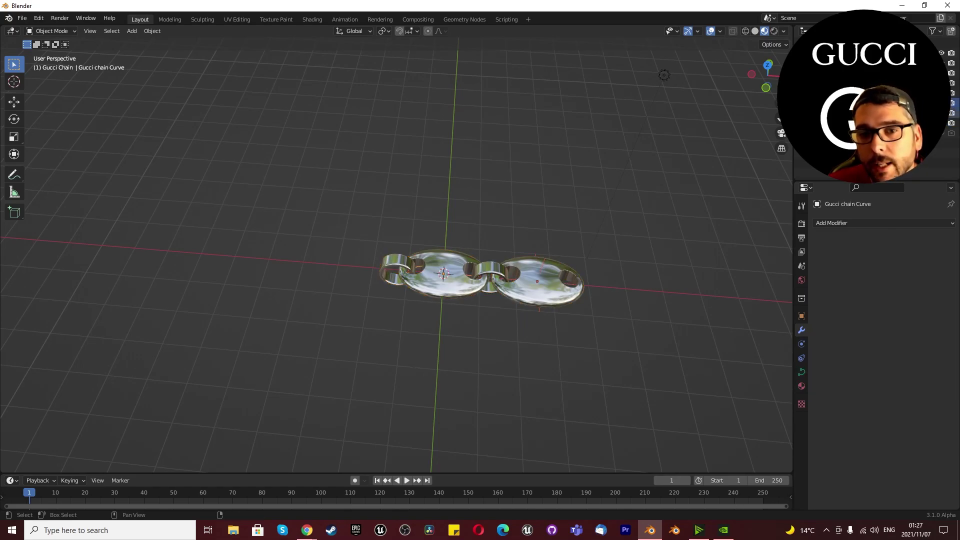
pyautogui.keyDown('shift'); pyautogui.click(845, 123); pyautogui.keyUp('shift')
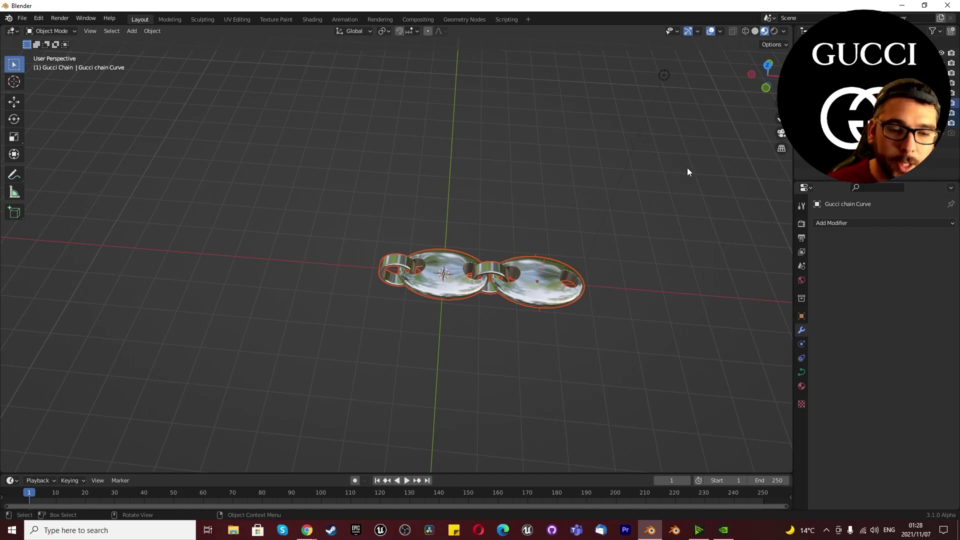
pyautogui.hotkey('ctrl', 'p')
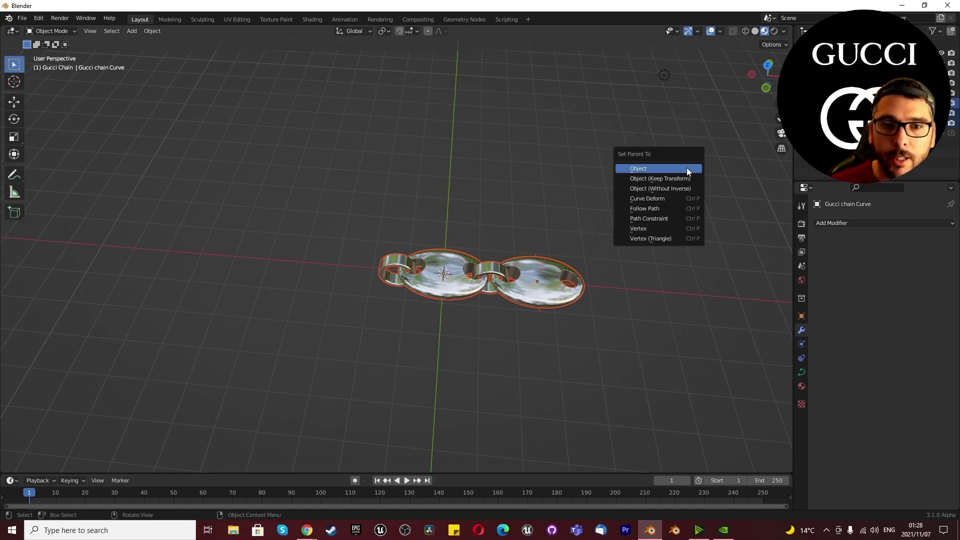
pyautogui.click(687, 169)
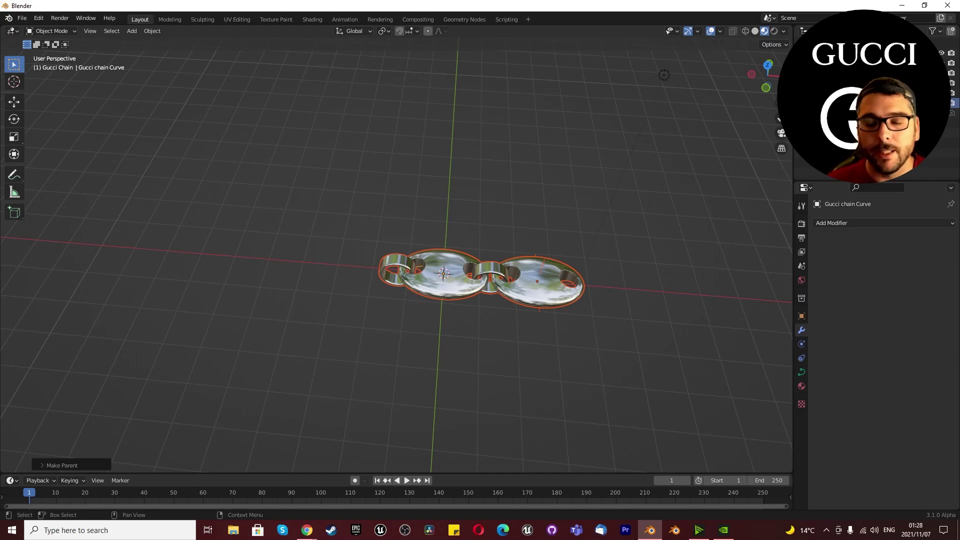
# - Set the Gucci Chain object's Array fit type to Fit Curve and choose Gucci chain Curve as its curve
pyautogui.click(446, 286)
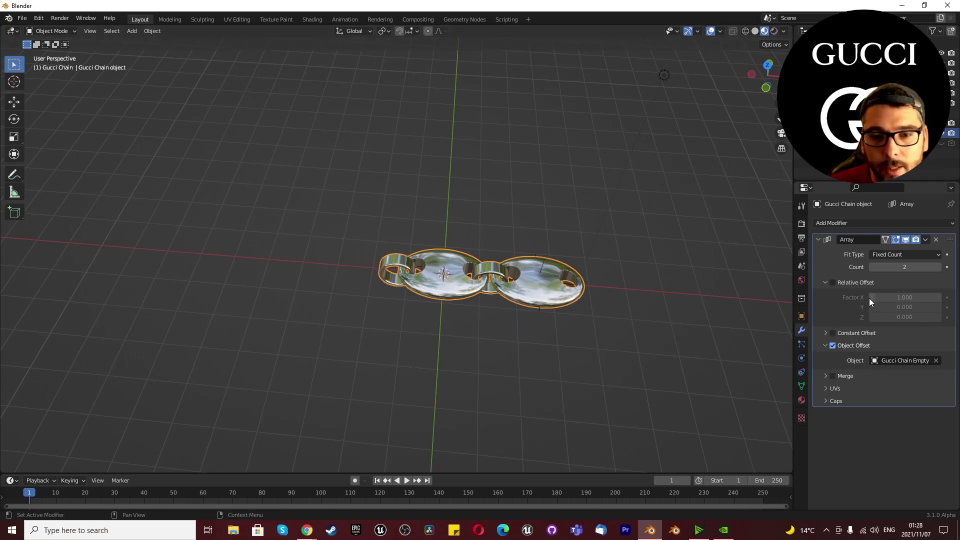
pyautogui.click(884, 254)
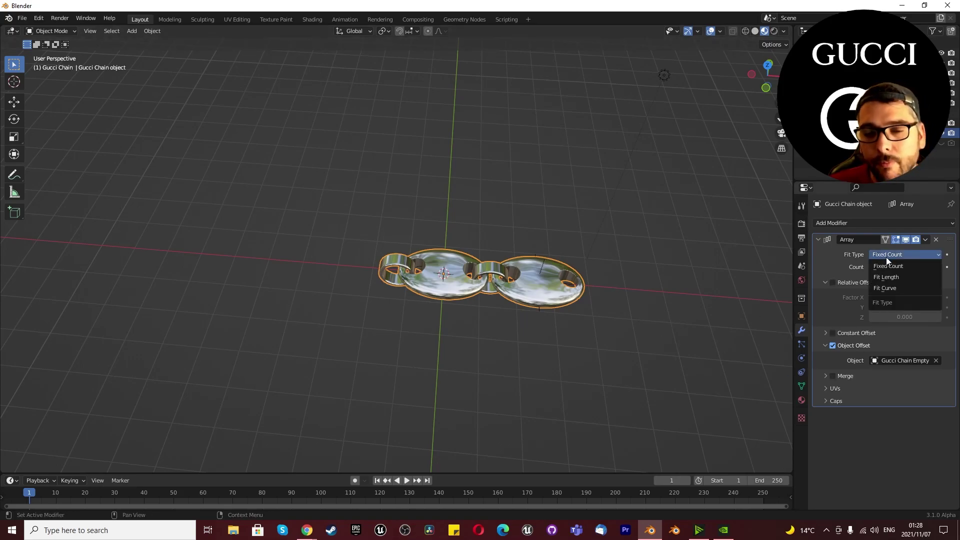
pyautogui.click(900, 285)
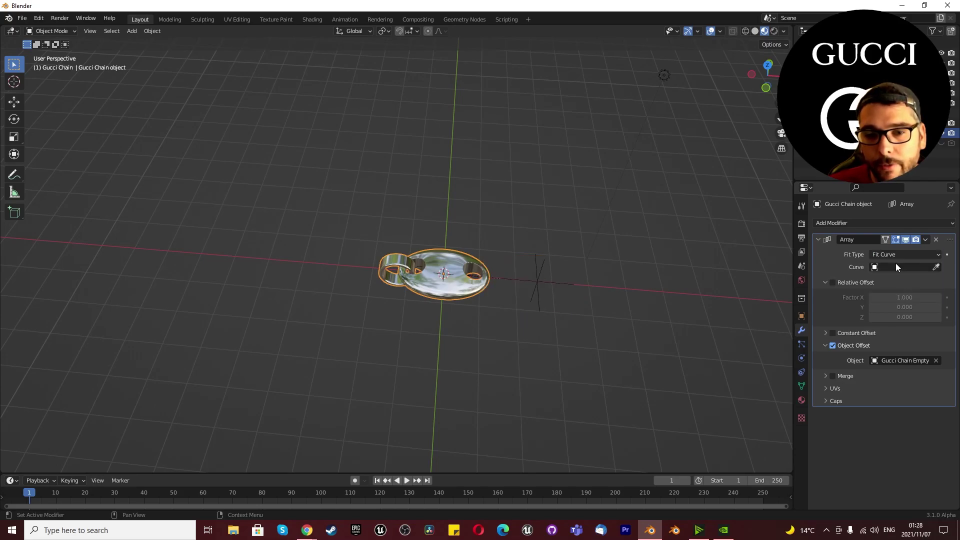
pyautogui.click(895, 267)
pyautogui.click(886, 282)
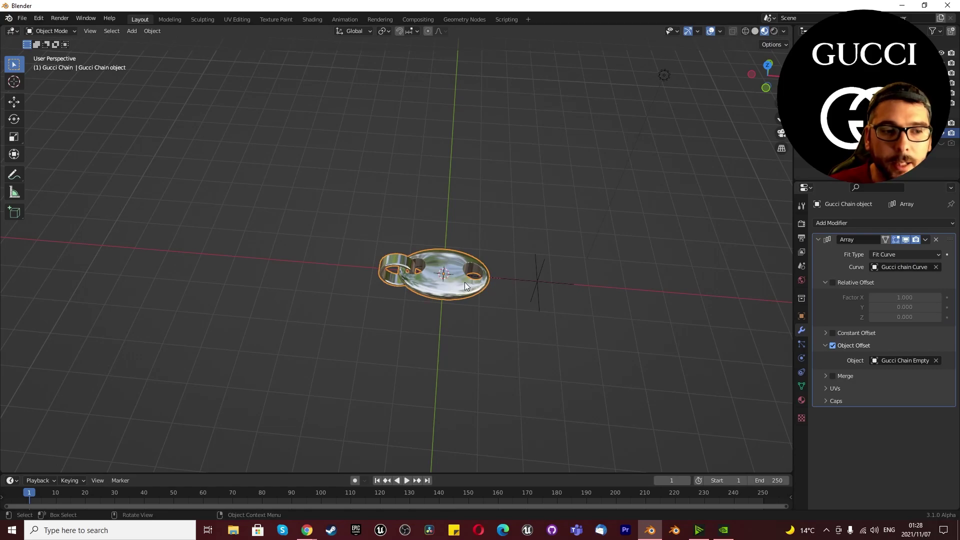
pyautogui.scroll(2, 462, 283)
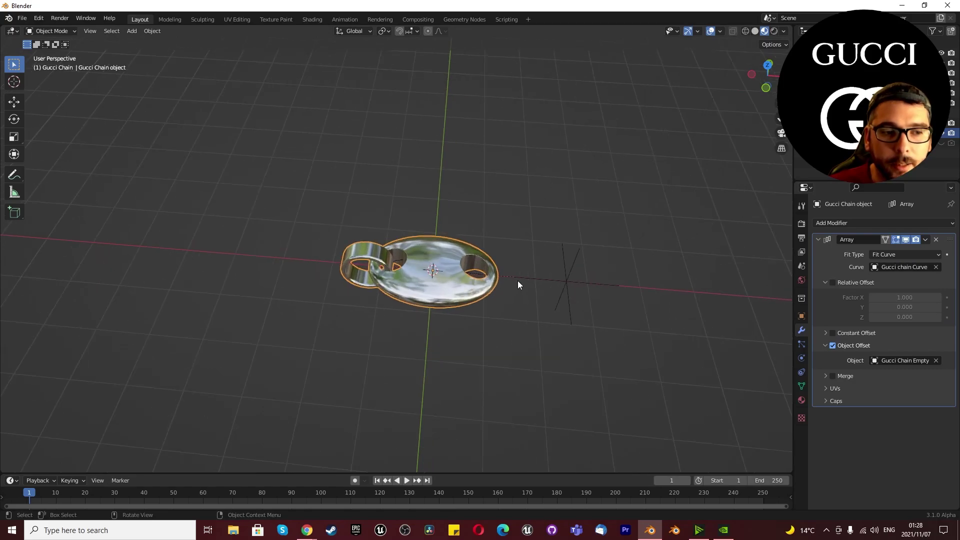
# - Add a Curve modifier to the Gucci Chain object and set its curve object to Gucci chain Curve
pyautogui.click(832, 223)
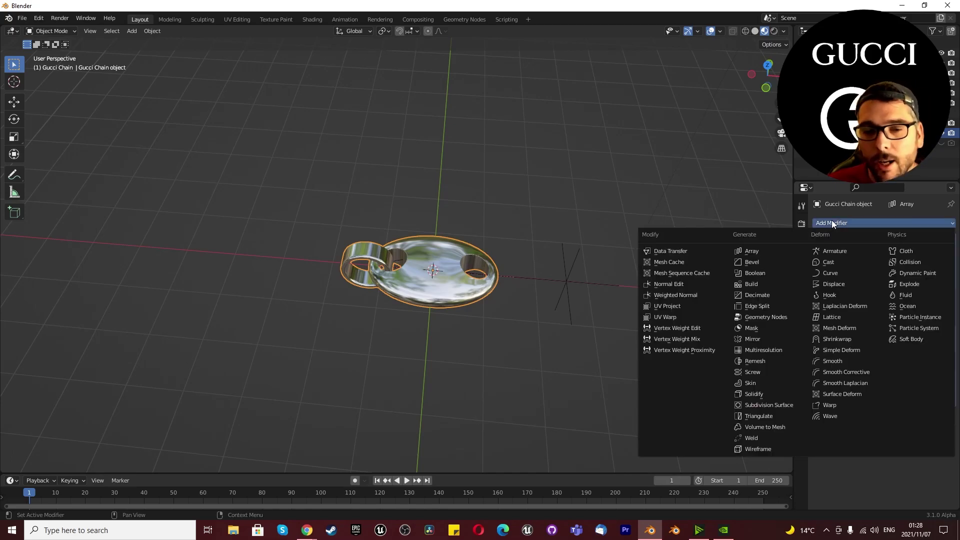
pyautogui.click(842, 273)
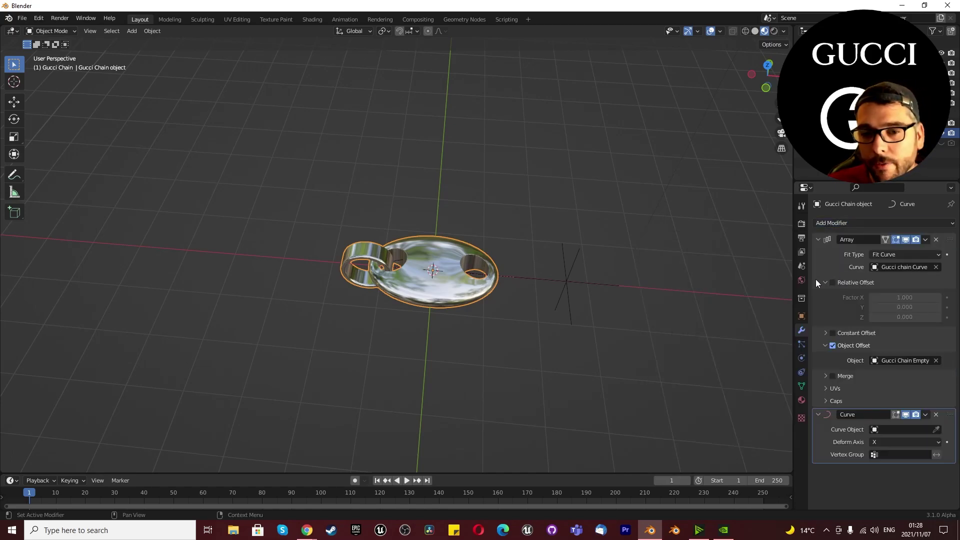
pyautogui.click(818, 240)
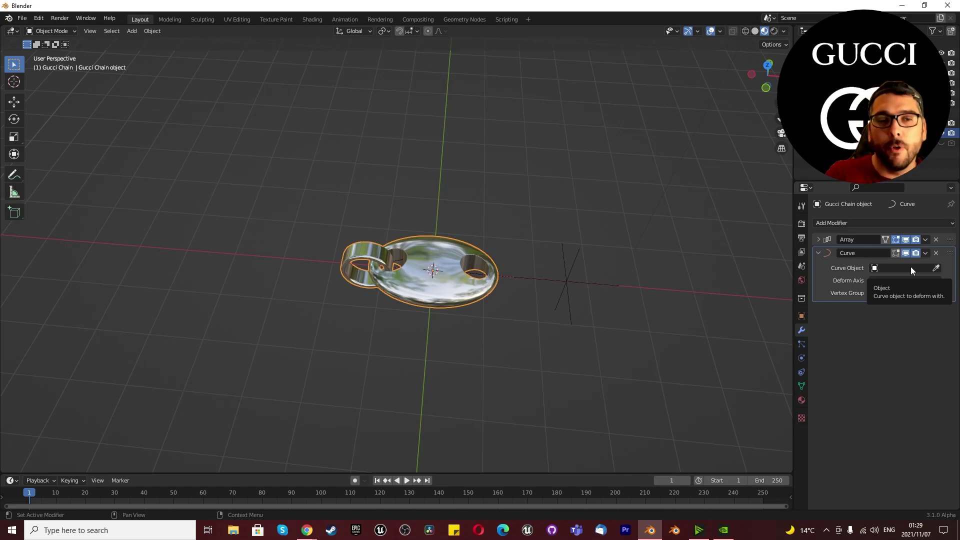
pyautogui.click(910, 266)
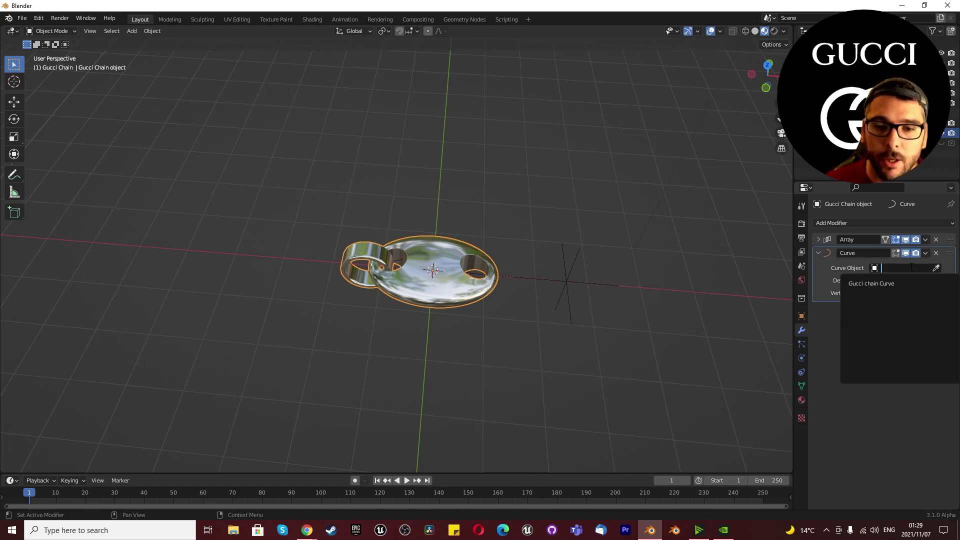
pyautogui.click(901, 283)
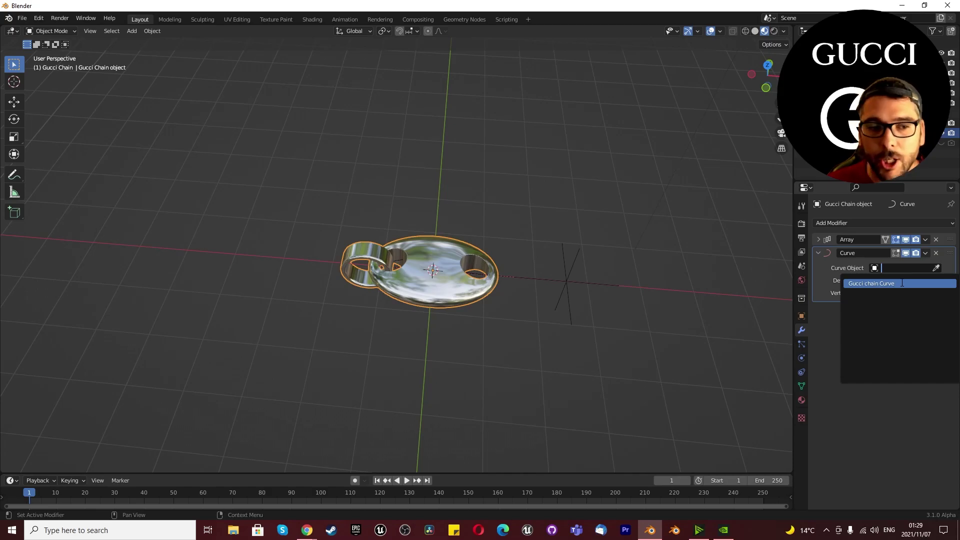
pyautogui.scroll(6, 427, 274)
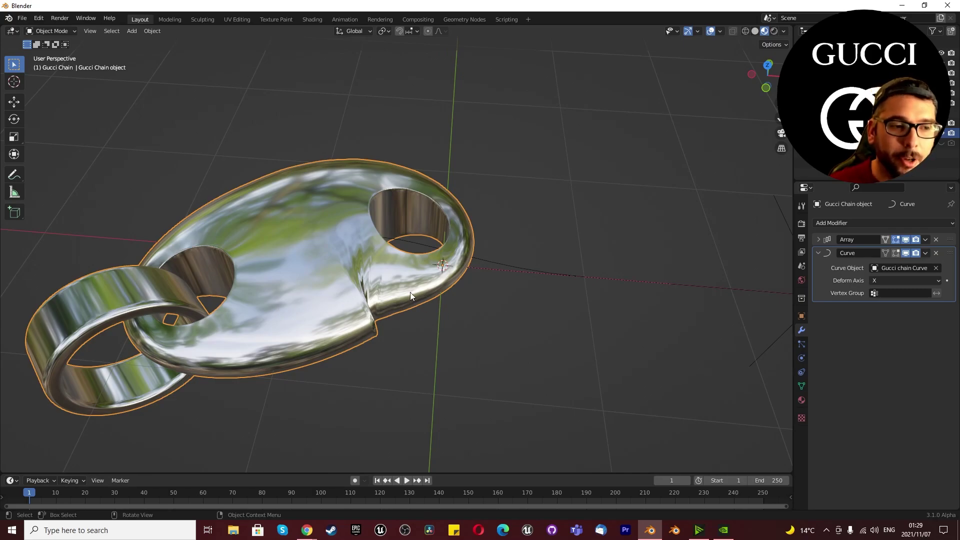
pyautogui.scroll(-4, 322, 282)
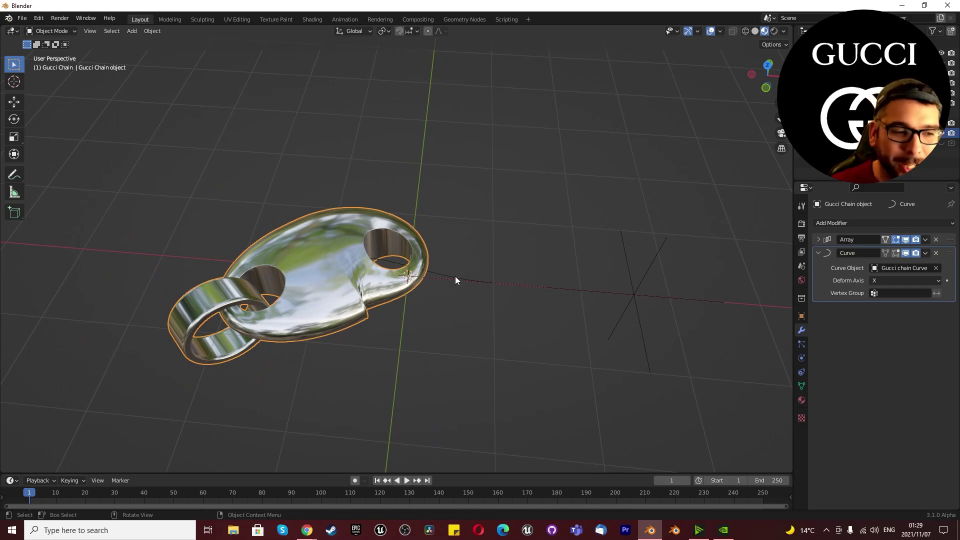
# - Try scaling the Gucci chain Curve by a factor of 20, and undo that scaling
pyautogui.click(457, 279)
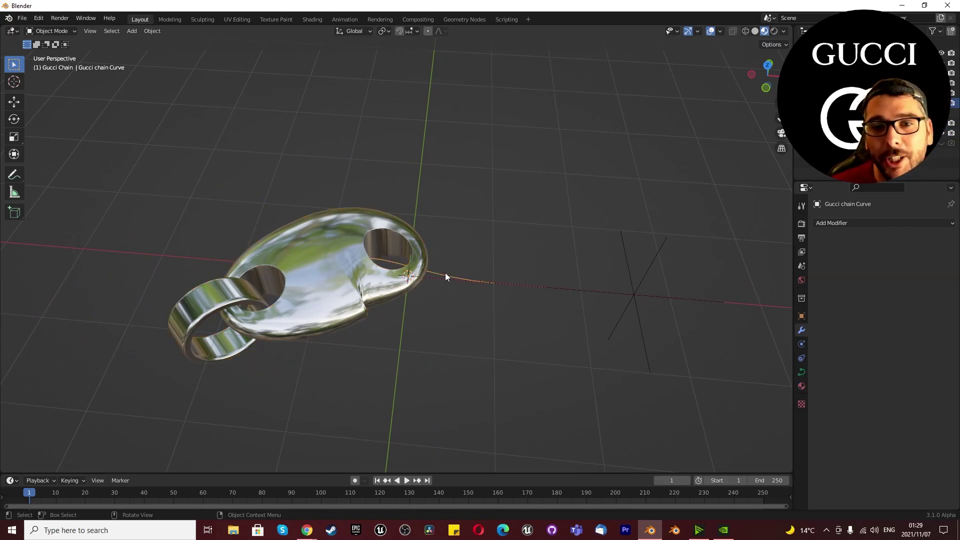
pyautogui.scroll(-4, 446, 274)
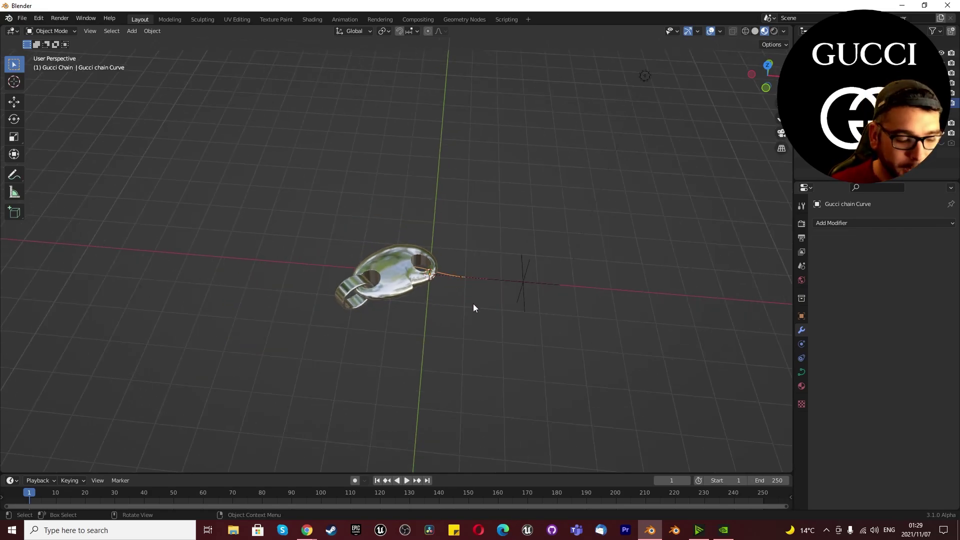
pyautogui.write('s20')
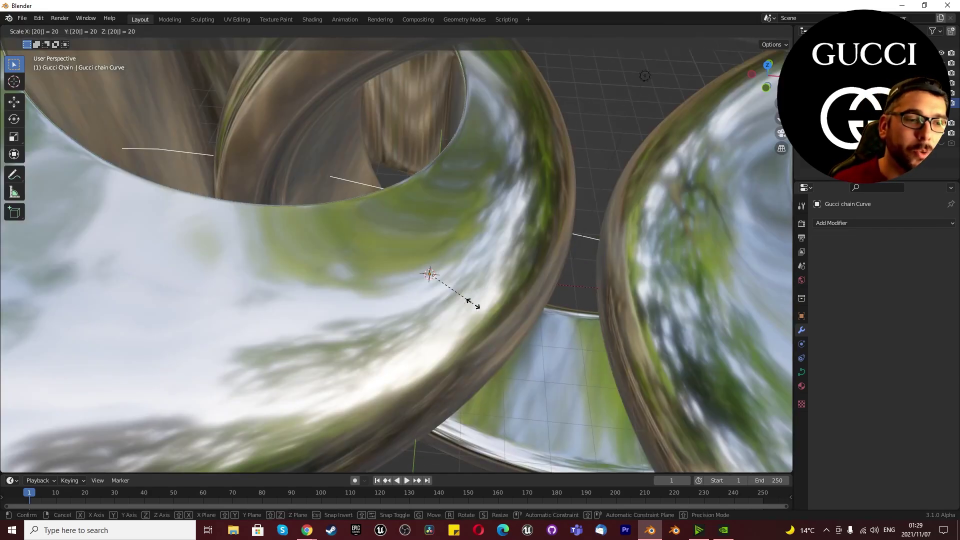
pyautogui.press('Return')
pyautogui.scroll(-8, 476, 308)
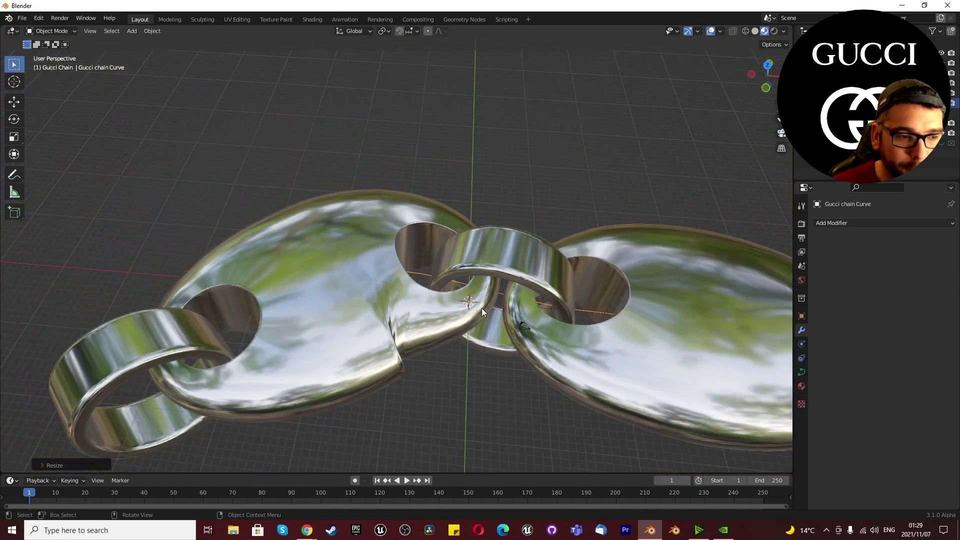
pyautogui.scroll(-6, 481, 308)
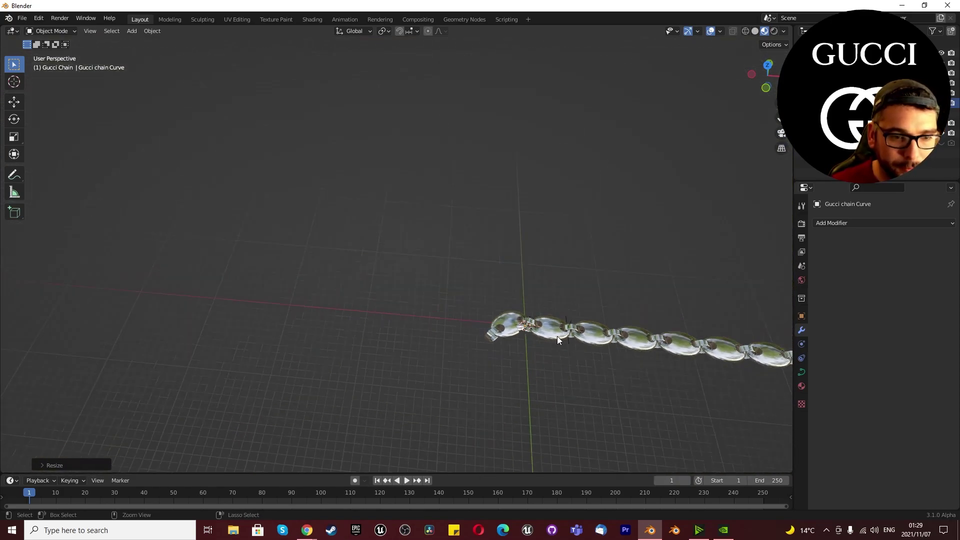
pyautogui.hotkey('ctrl', 'z')
pyautogui.scroll(18, 552, 331)
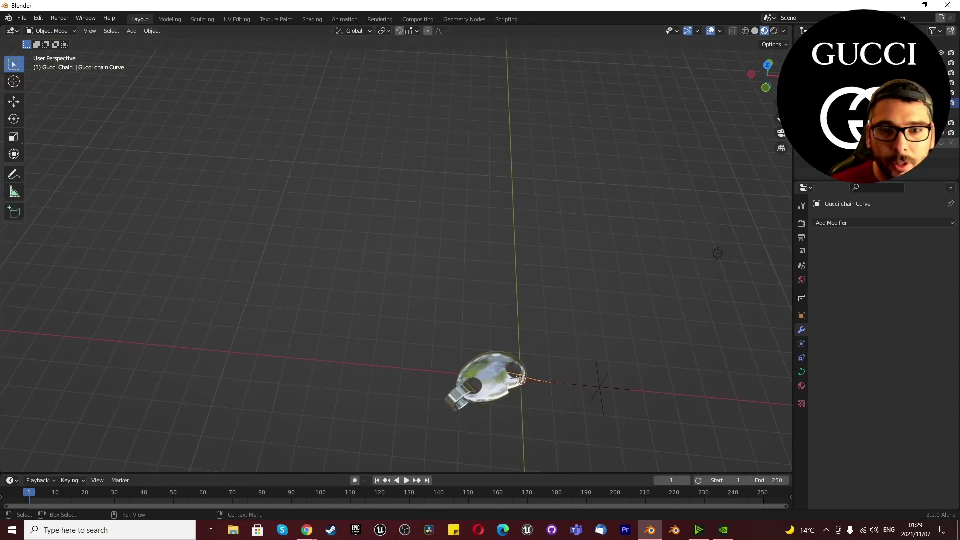
# - Clear the parent of the Gucci Chain object and the Gucci Chain Empty with the Clear Parent option
pyautogui.click(852, 133)
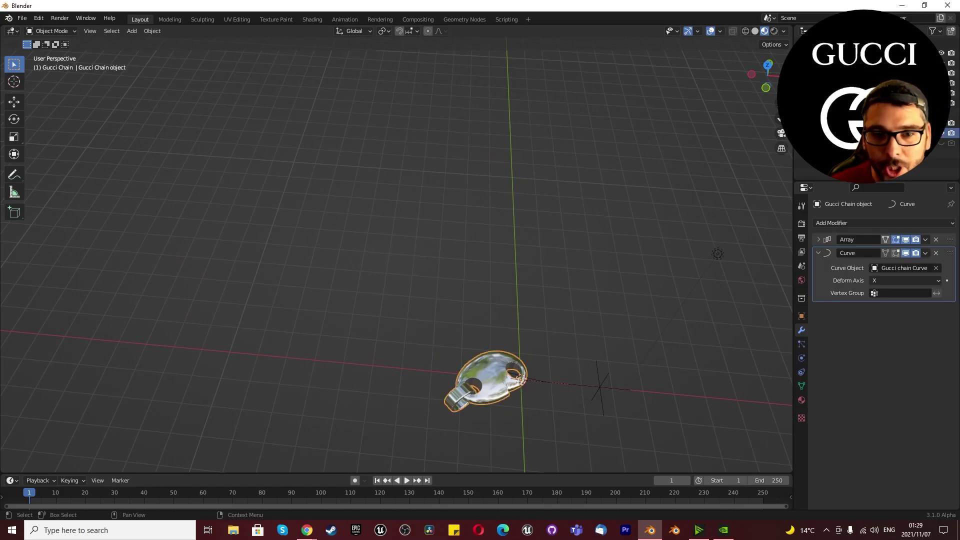
pyautogui.keyDown('shift'); pyautogui.click(852, 123); pyautogui.keyUp('shift')
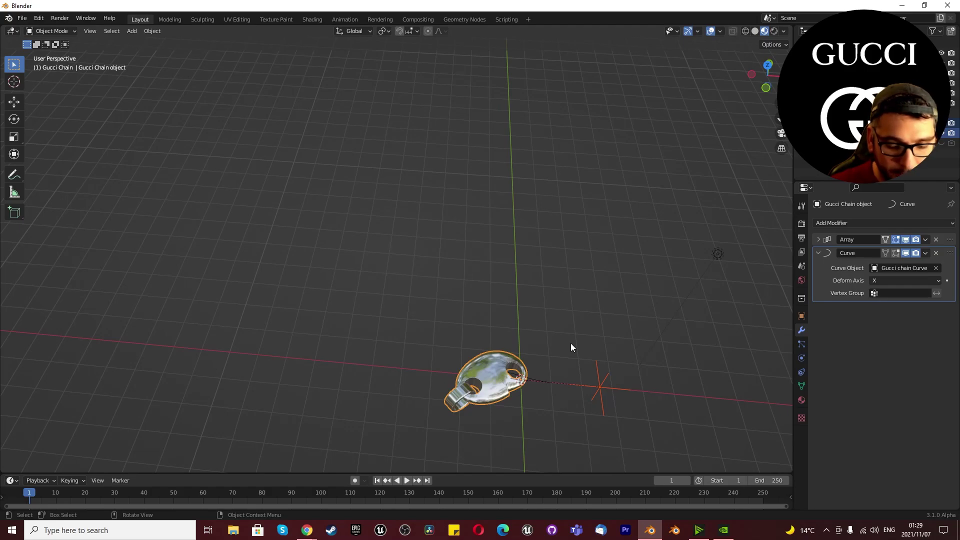
pyautogui.hotkey('alt', 'p')
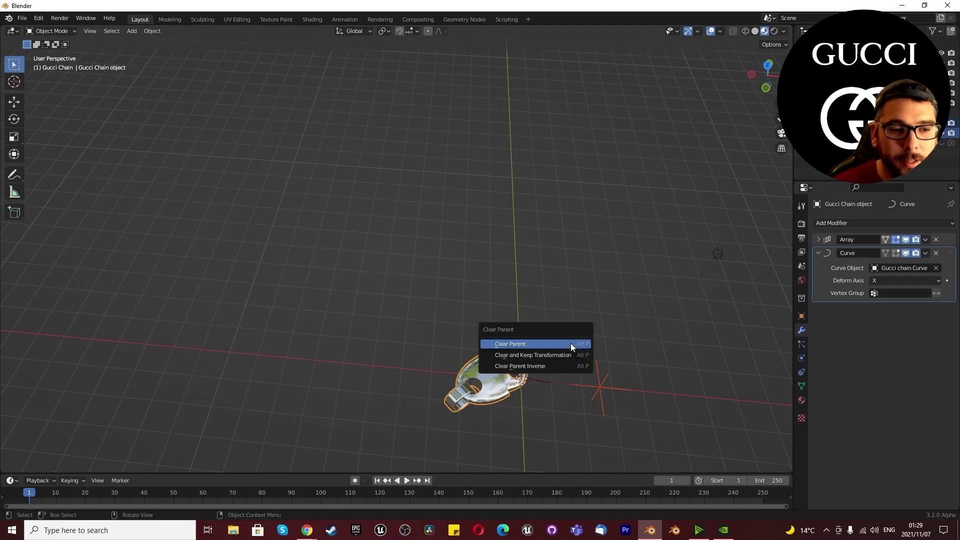
pyautogui.click(571, 344)
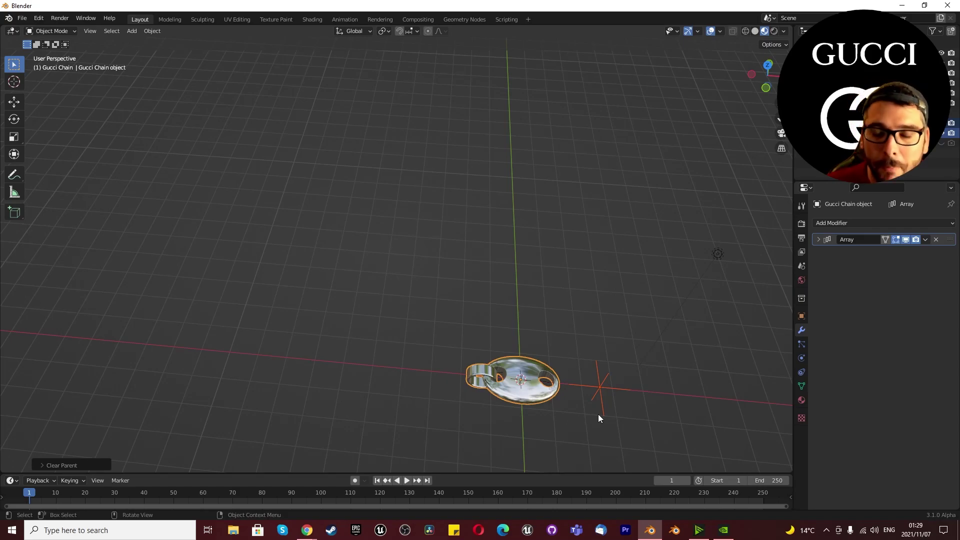
# - Add a new Curve modifier to the unparented Gucci Chain object, using Gucci chain Curve as the curve object
pyautogui.scroll(6, 596, 416)
pyautogui.click(427, 307)
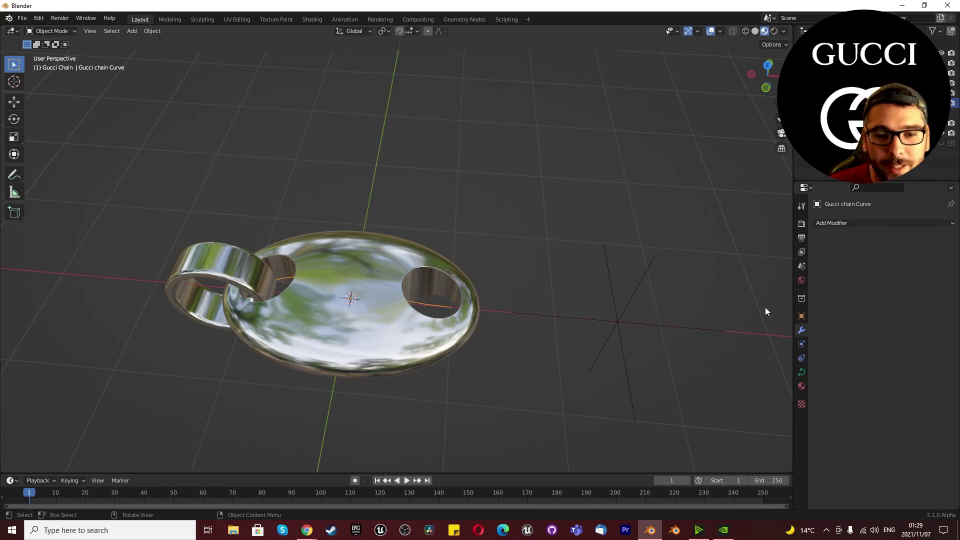
pyautogui.scroll(-6, 491, 380)
pyautogui.scroll(6, 431, 371)
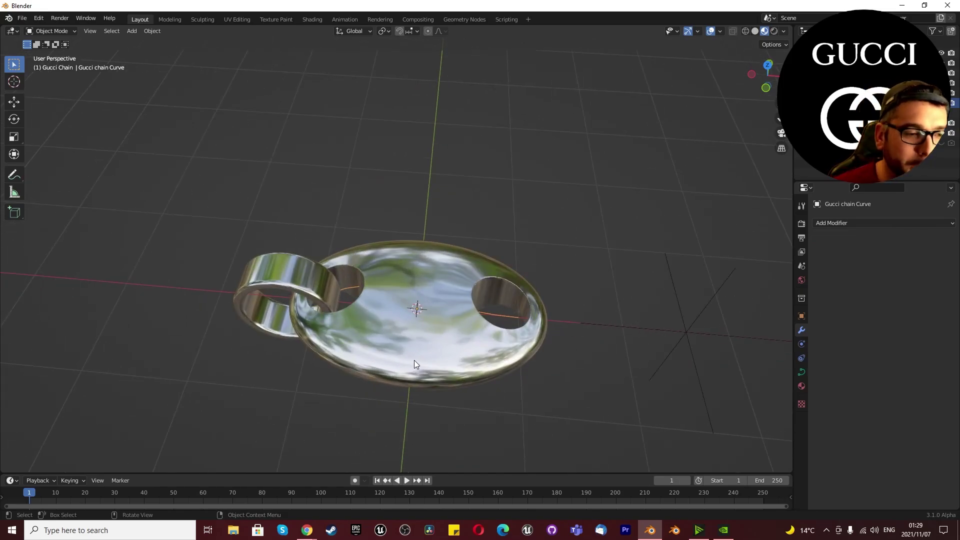
pyautogui.click(414, 360)
pyautogui.click(817, 239)
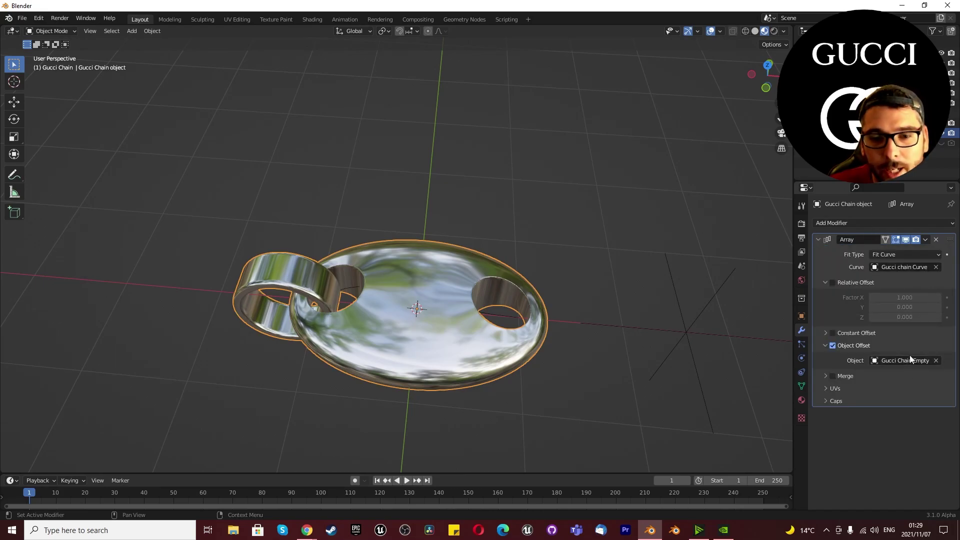
pyautogui.click(861, 220)
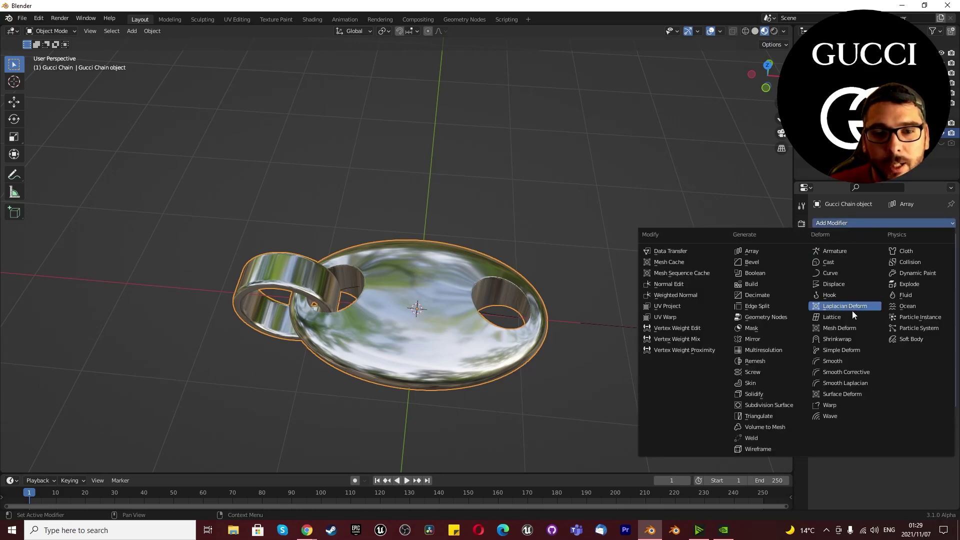
pyautogui.click(844, 274)
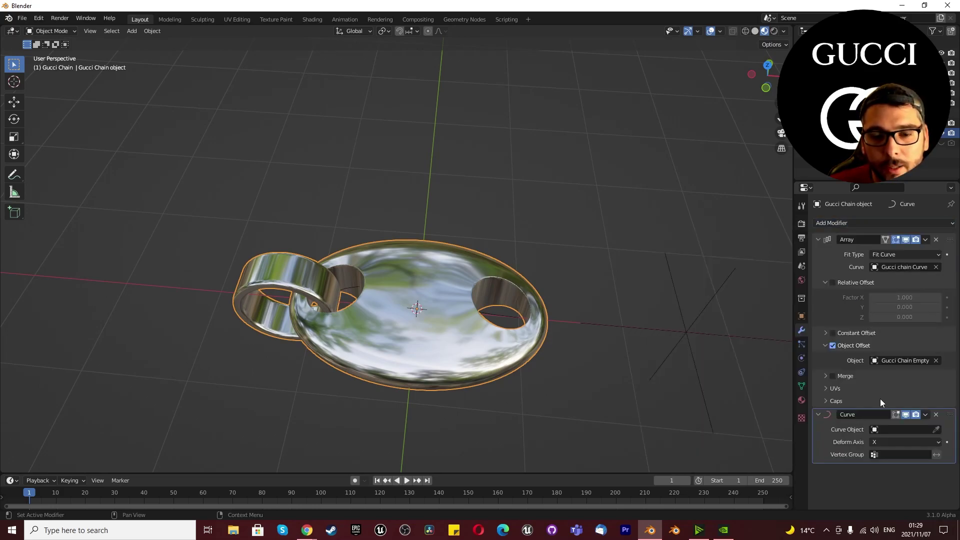
pyautogui.click(900, 430)
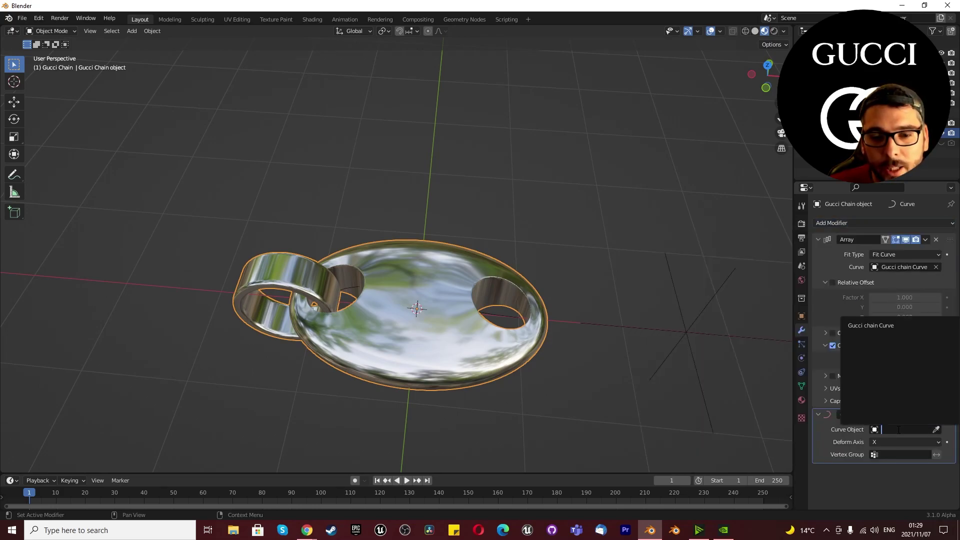
pyautogui.click(887, 325)
# - Scale the Gucci chain Curve uniformly by a factor of 20 to lengthen the chain
pyautogui.click(466, 311)
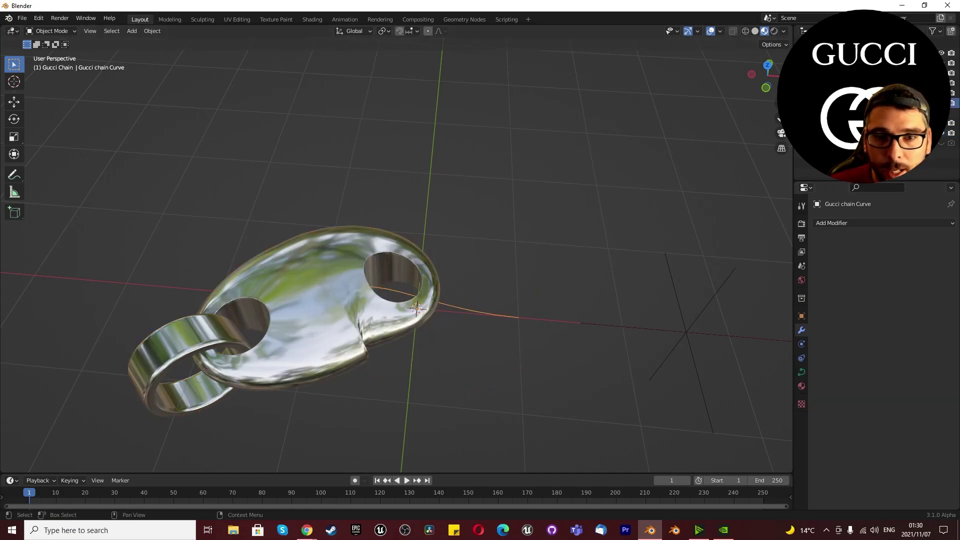
pyautogui.scroll(-4, 515, 292)
pyautogui.write('s20')
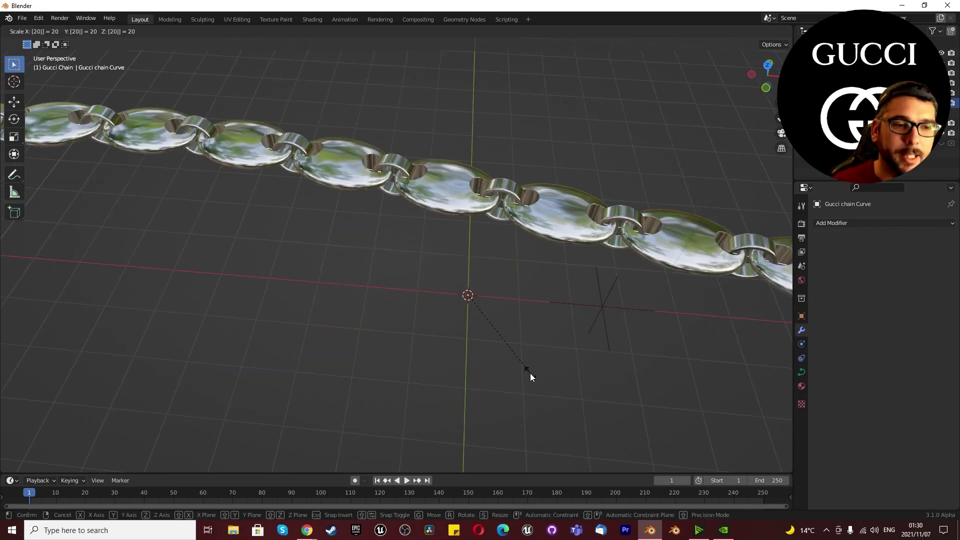
pyautogui.press('Return')
pyautogui.scroll(-6, 463, 324)
pyautogui.scroll(4, 448, 336)
pyautogui.scroll(-4, 476, 330)
pyautogui.scroll(4, 609, 332)
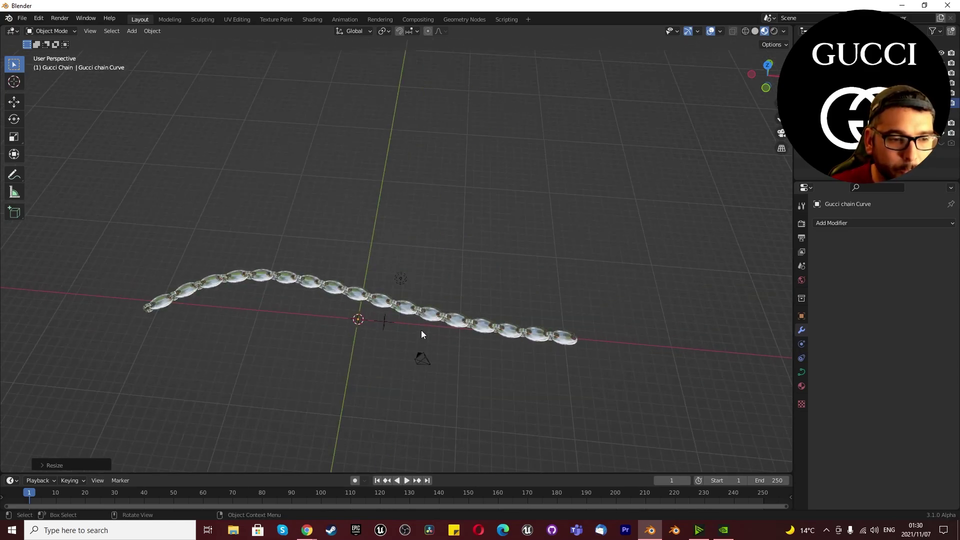
pyautogui.scroll(1, 380, 322)
pyautogui.scroll(-3, 485, 329)
pyautogui.scroll(3, 322, 330)
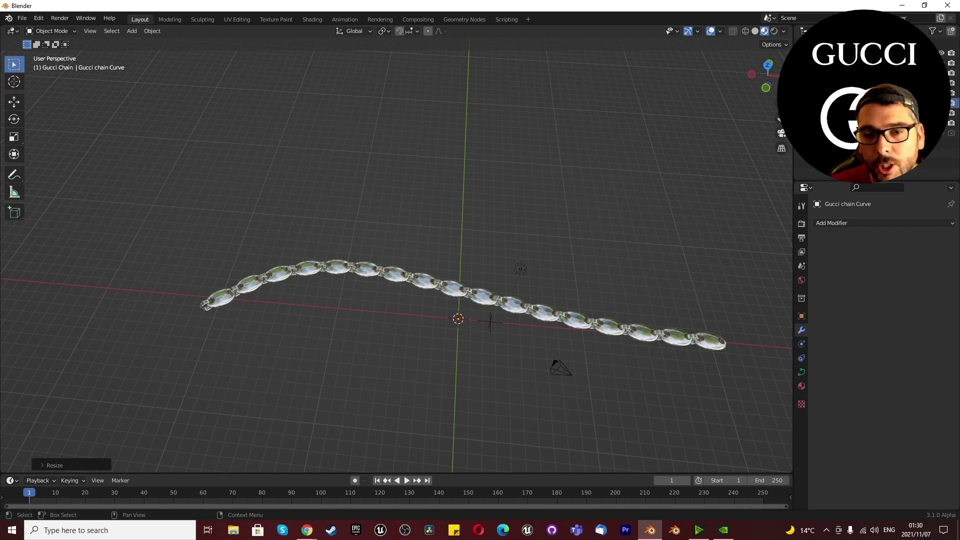
# - Parent the Gucci Chain Empty and the Gucci Chain object to the Gucci chain Curve
pyautogui.click(490, 322)
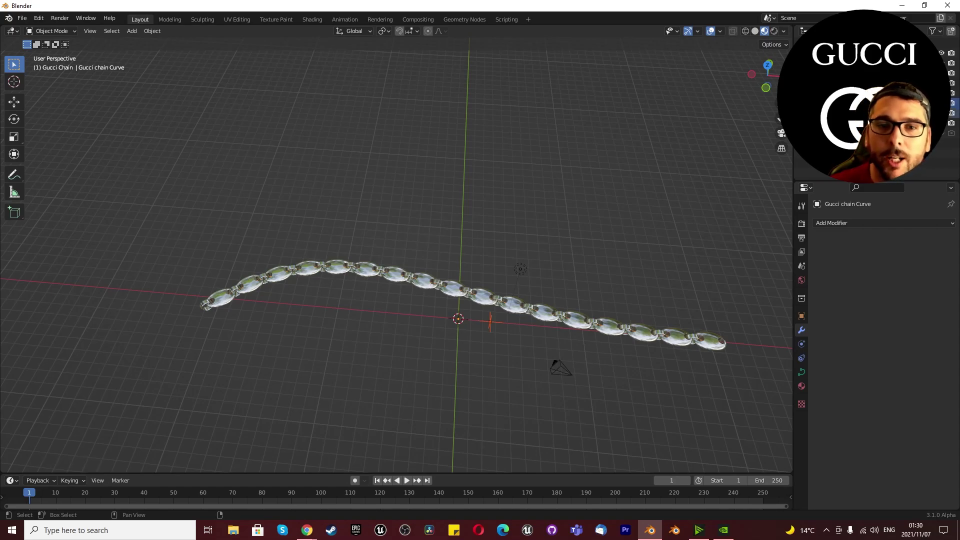
pyautogui.keyDown('shift'); pyautogui.click(845, 123); pyautogui.keyUp('shift')
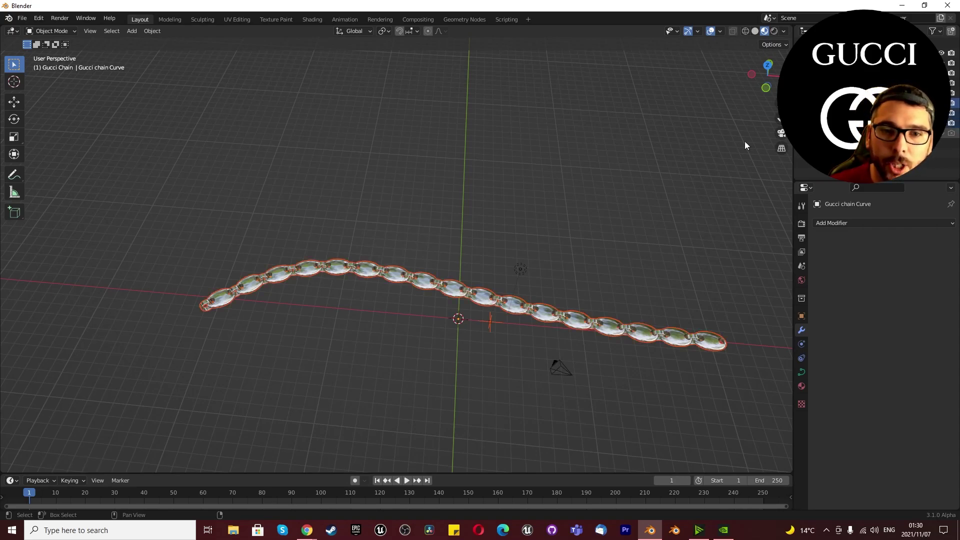
pyautogui.hotkey('ctrl', 'p')
pyautogui.click(561, 215)
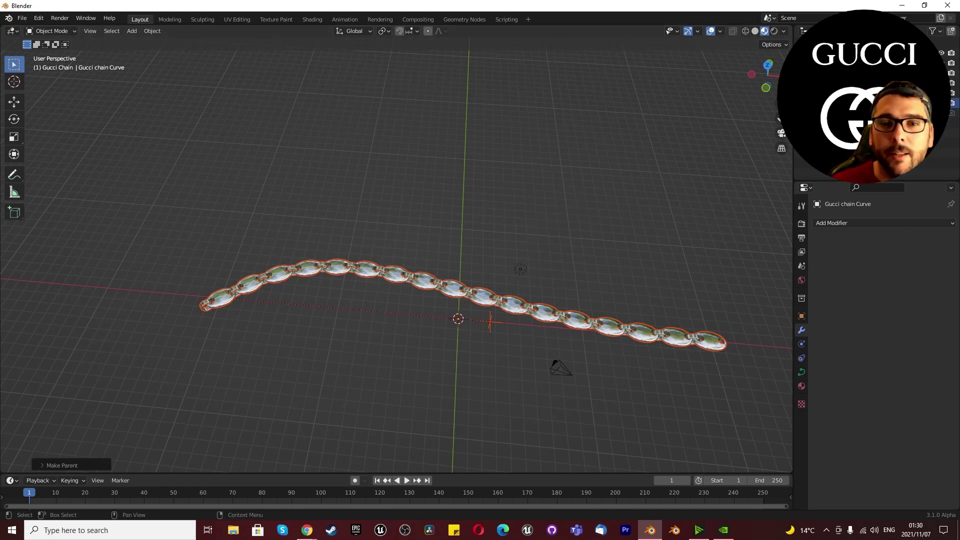
pyautogui.scroll(-4, 350, 293)
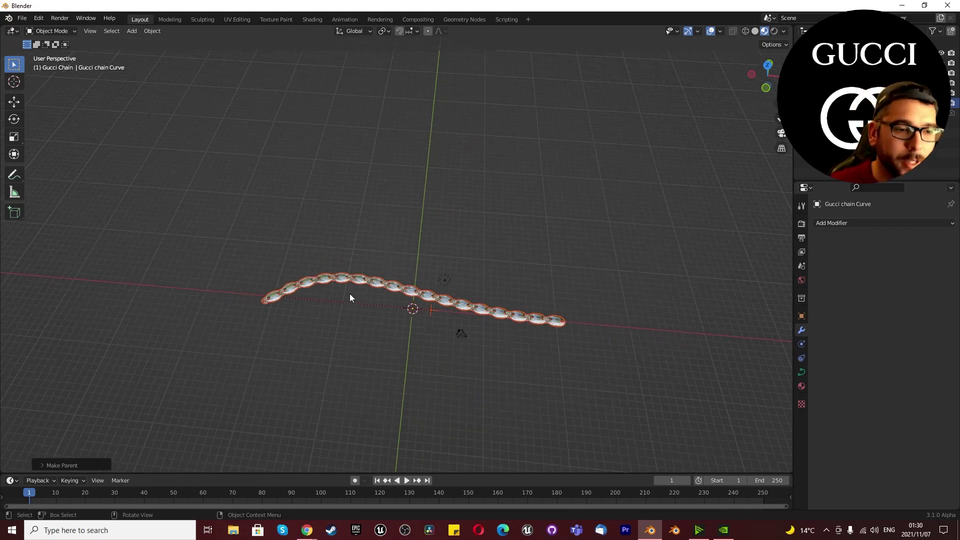
pyautogui.scroll(4, 356, 290)
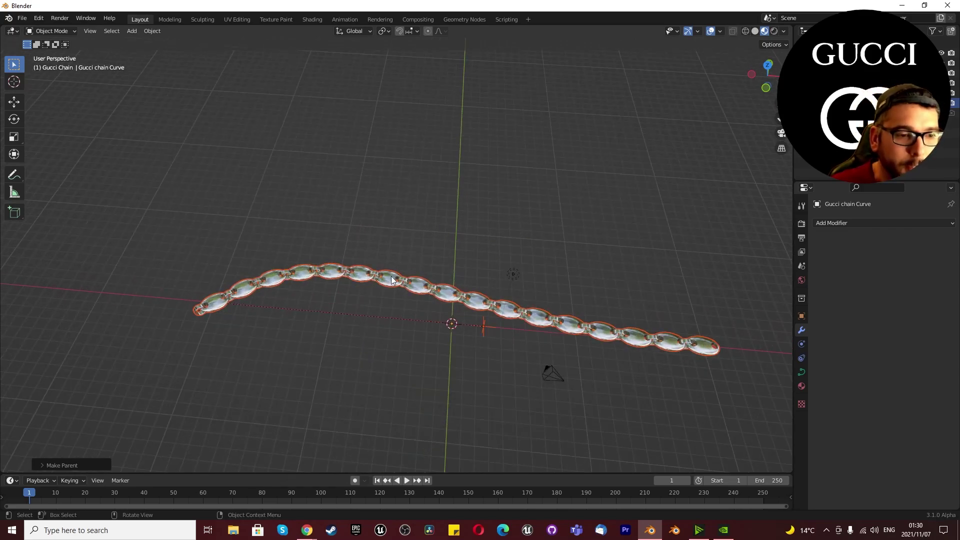
pyautogui.scroll(-2, 391, 277)
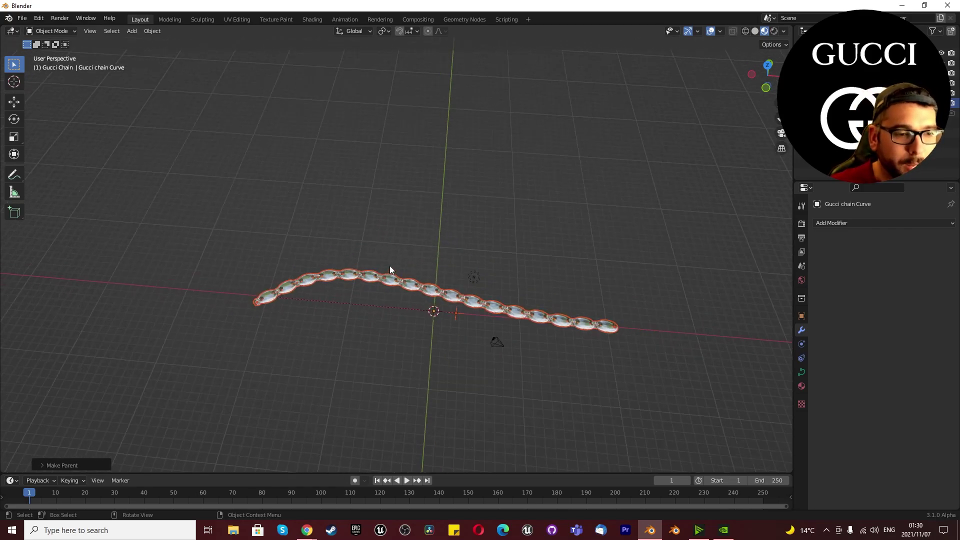
pyautogui.scroll(2, 390, 266)
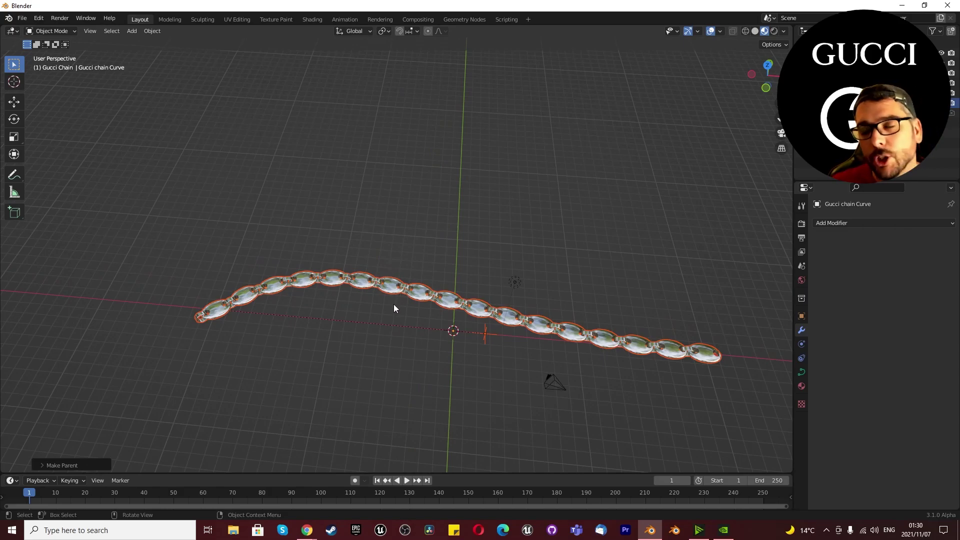
pyautogui.scroll(-3, 393, 306)
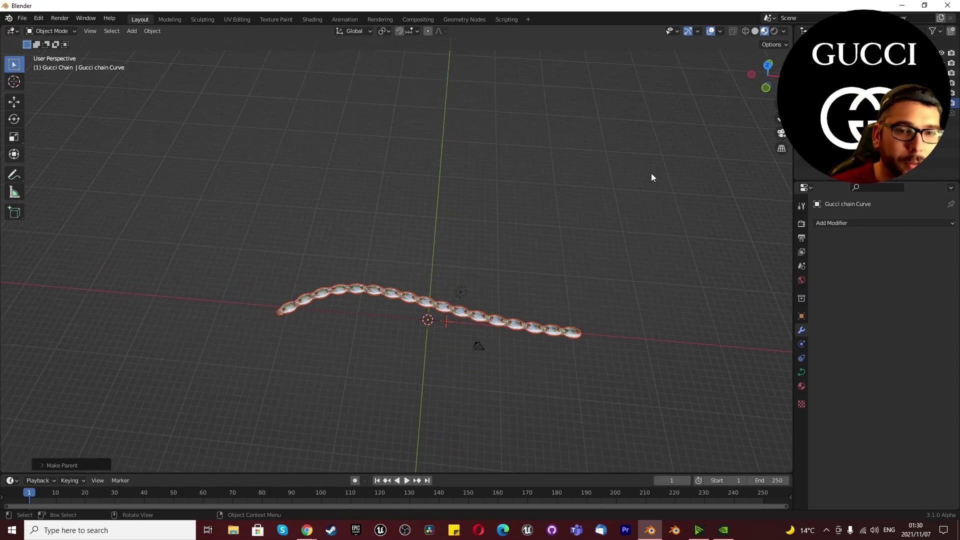
# - Try to rotate the upper Bezier handle at the negative X end of the Gucci chain Curve in Edit Mode
pyautogui.hotkey('alt', 'a')
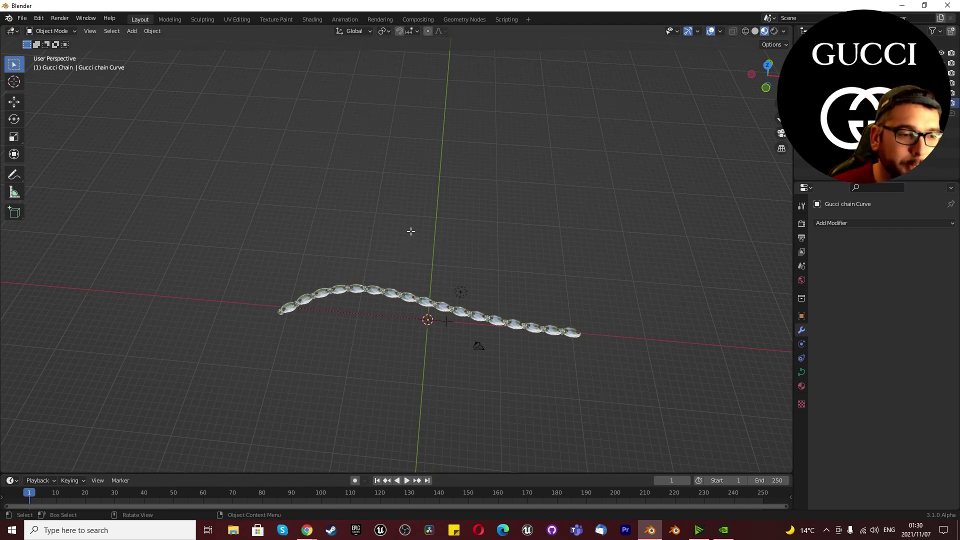
pyautogui.press('Tab')
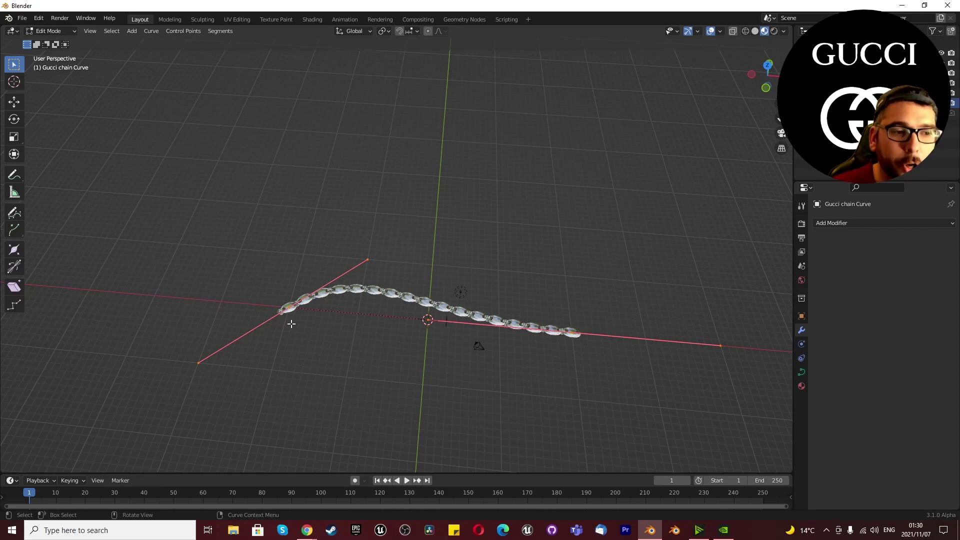
pyautogui.moveTo(344, 239); pyautogui.dragTo(408, 285)
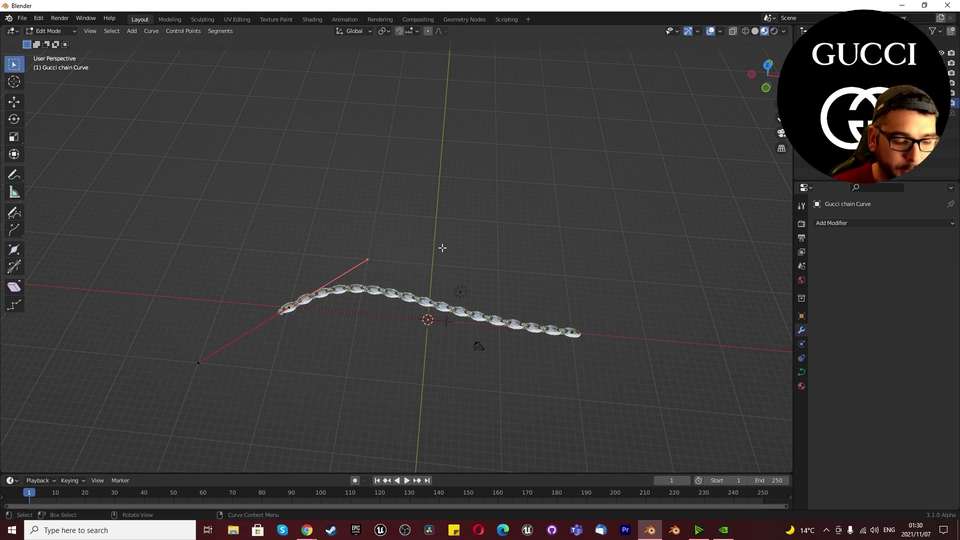
pyautogui.press('r')
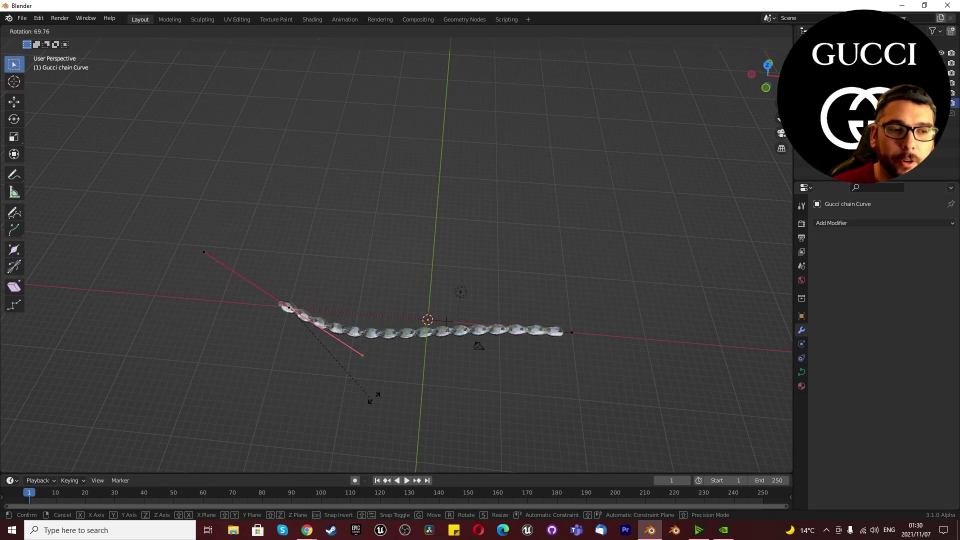
pyautogui.click(482, 197)
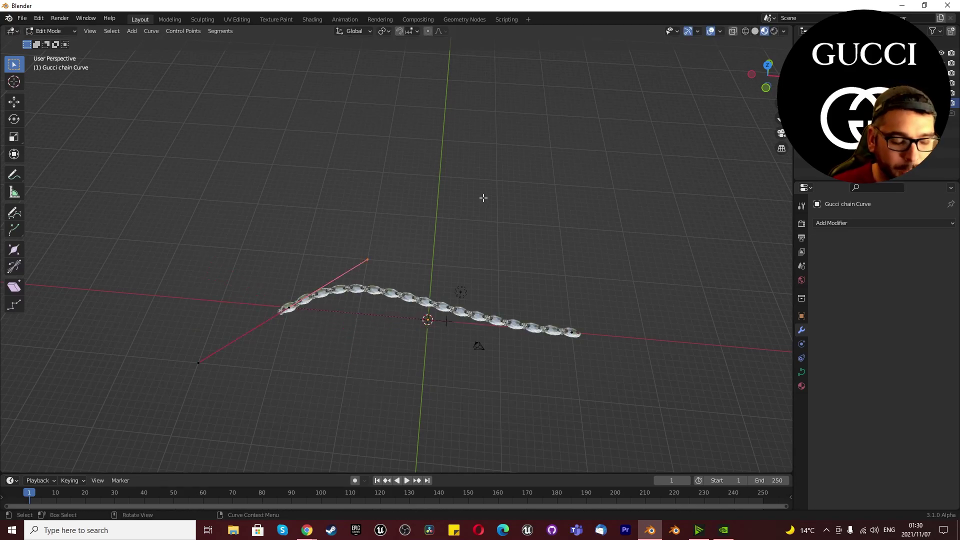
pyautogui.hotkey('shift', 'a')
pyautogui.press('Escape')
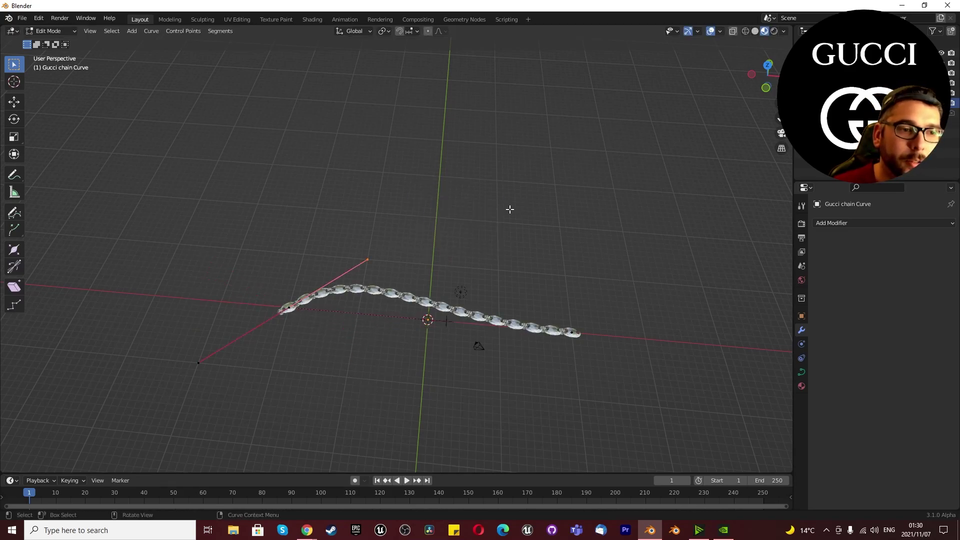
pyautogui.press('Tab')
pyautogui.hotkey('shift', 'a')
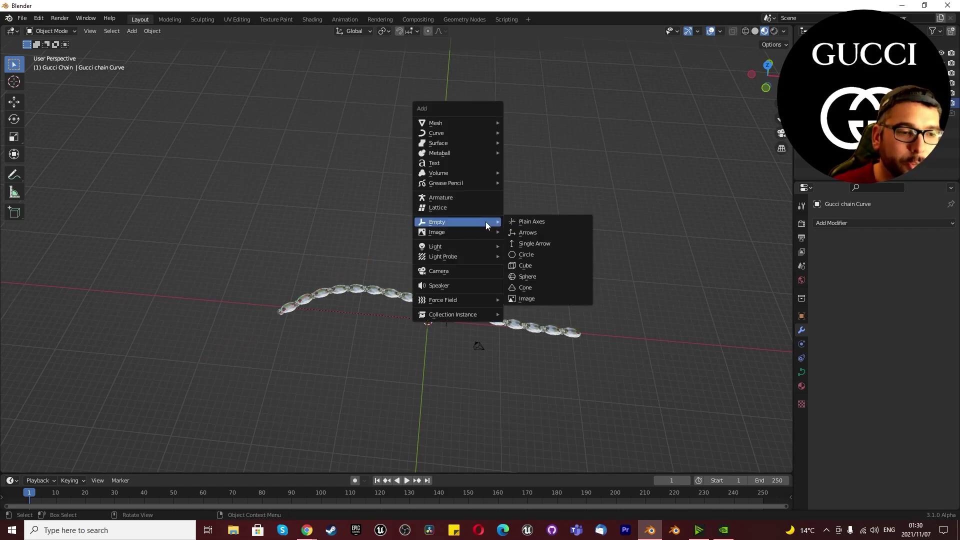
pyautogui.moveTo(465, 140)
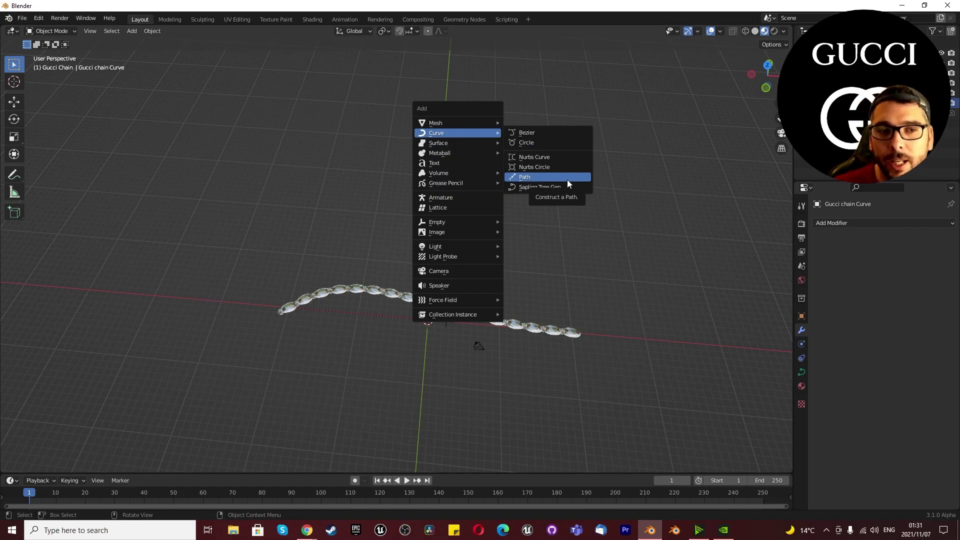
pyautogui.scroll(3, 312, 316)
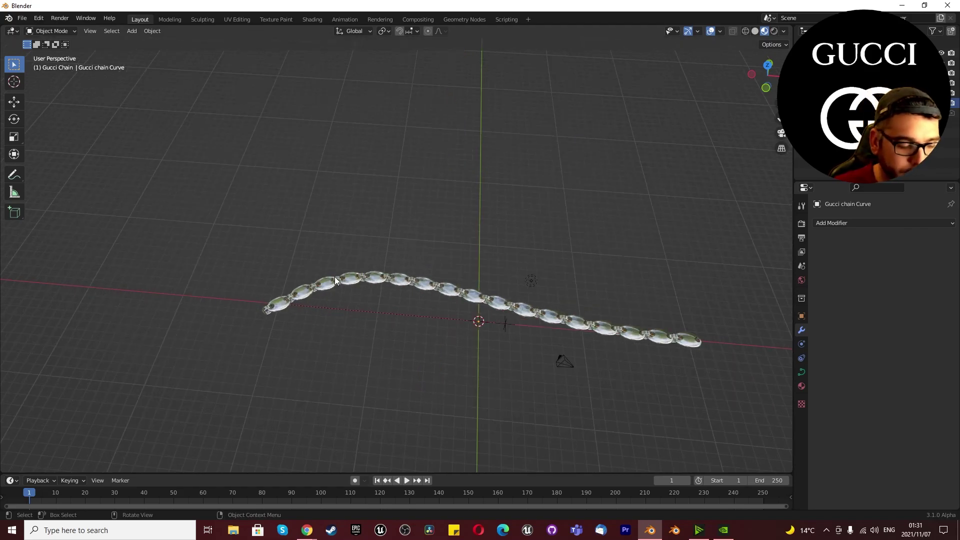
pyautogui.click(323, 284)
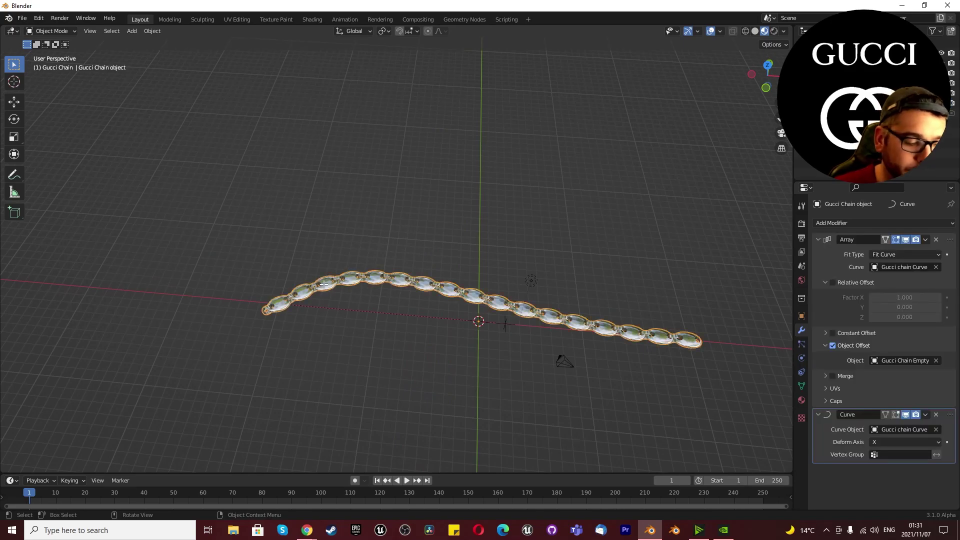
pyautogui.press('Tab')
pyautogui.moveTo(267, 264); pyautogui.dragTo(350, 371)
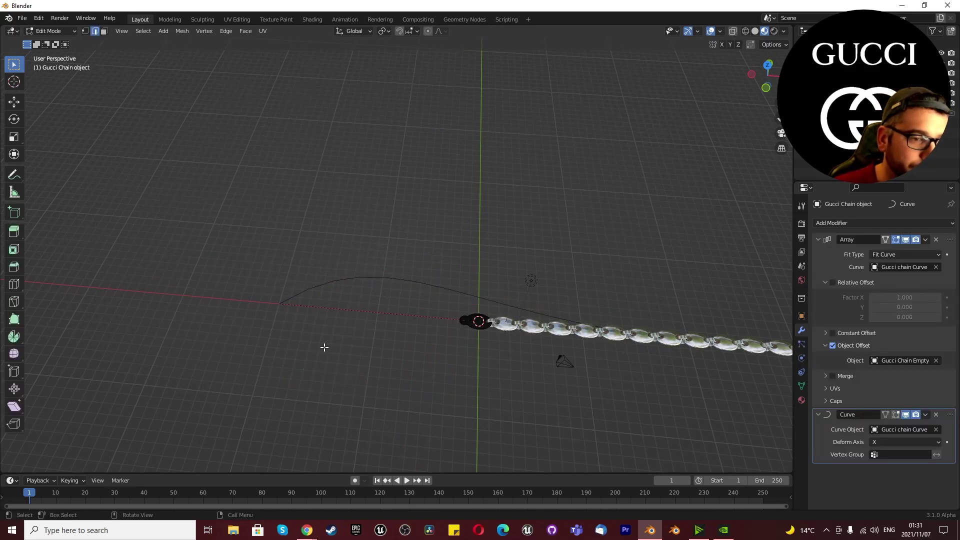
pyautogui.press('Tab')
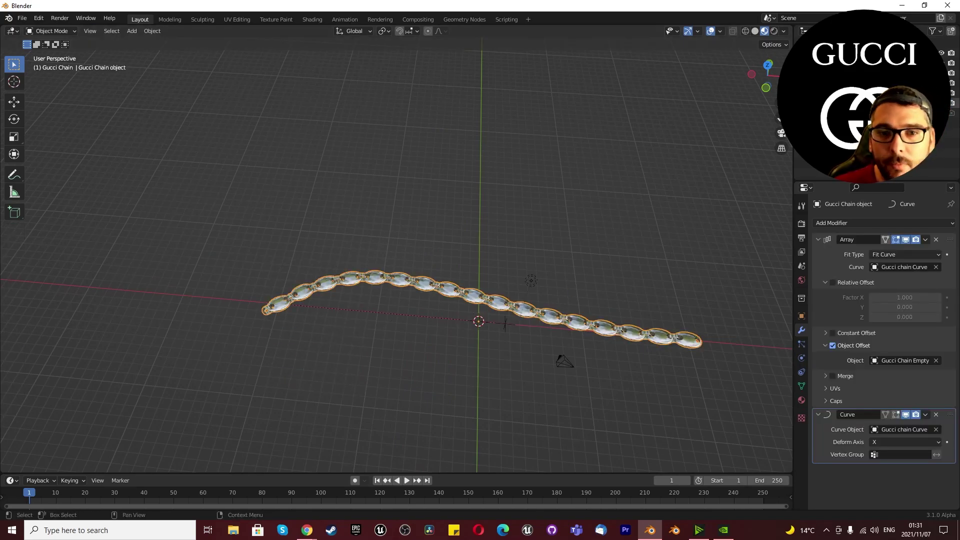
pyautogui.click(845, 103)
pyautogui.click(334, 277)
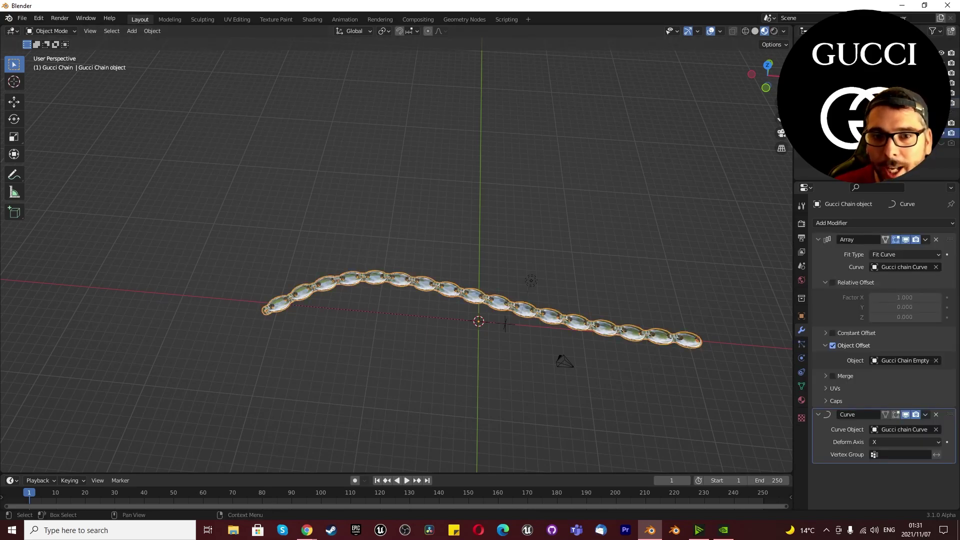
# - Select the Gucci chain Curve's negative X end control point in Edit Mode and try rotating and freely moving it
pyautogui.click(845, 103)
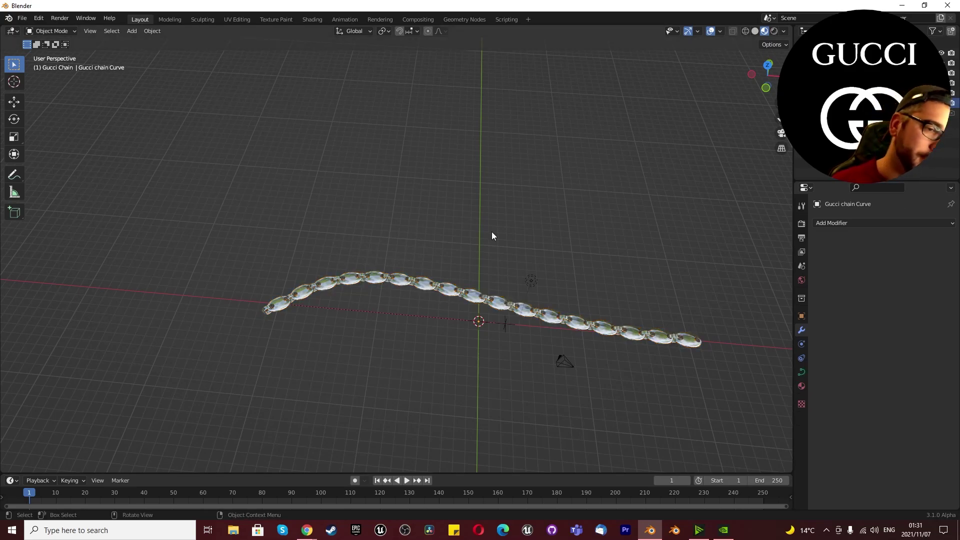
pyautogui.press('Tab')
pyautogui.moveTo(251, 275); pyautogui.dragTo(286, 356)
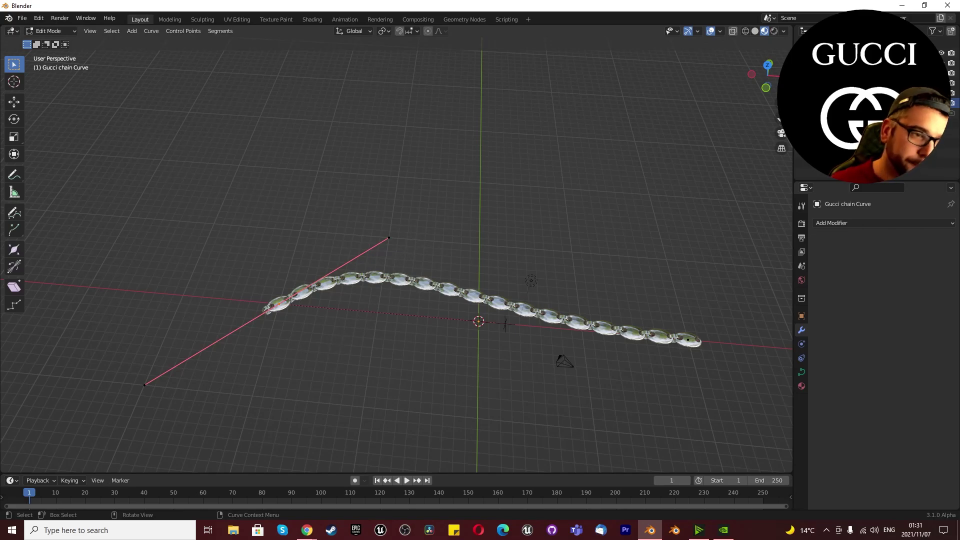
pyautogui.press('r')
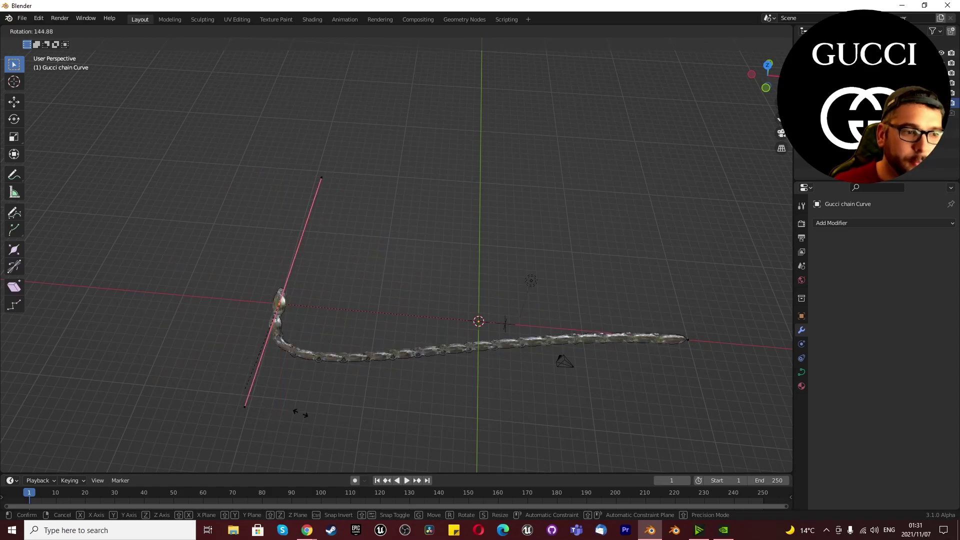
pyautogui.rightClick(569, 215)
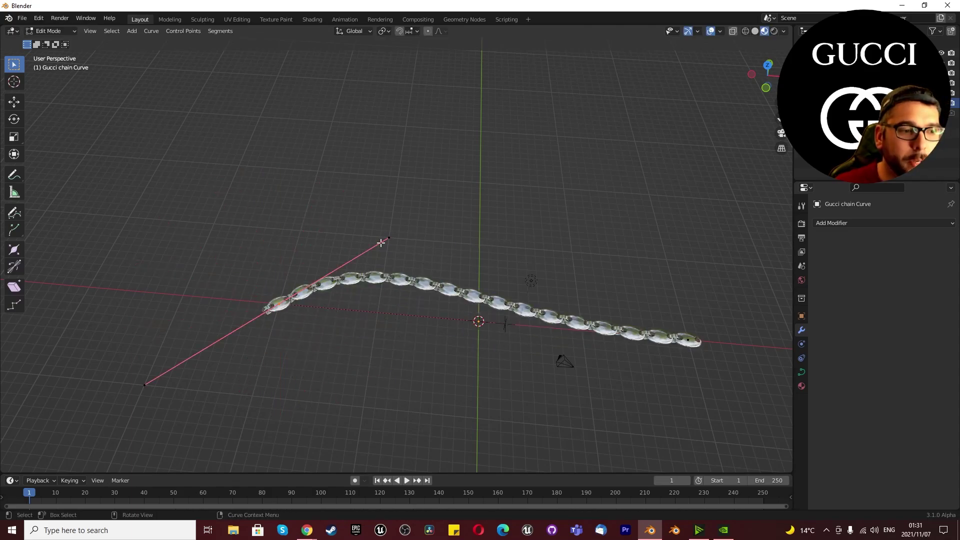
pyautogui.press('g')
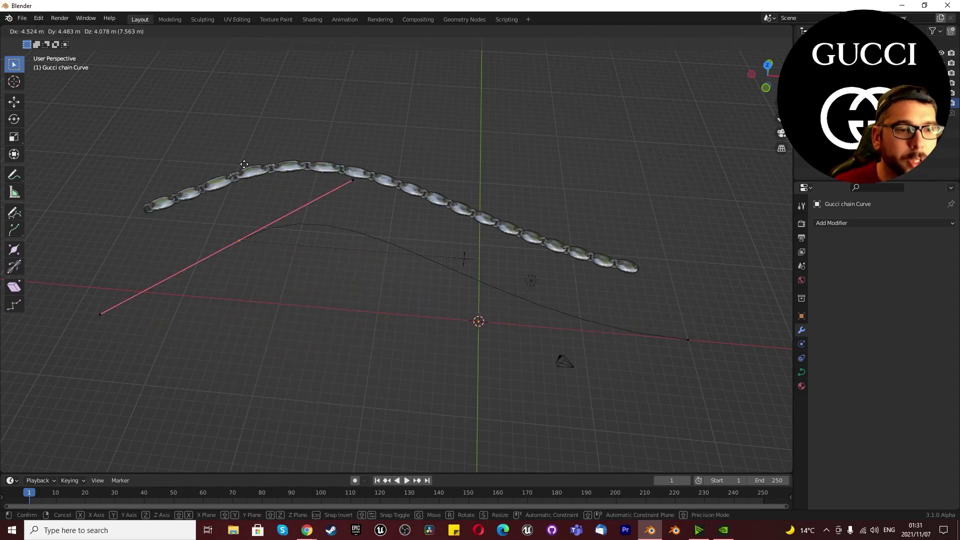
pyautogui.rightClick(285, 169)
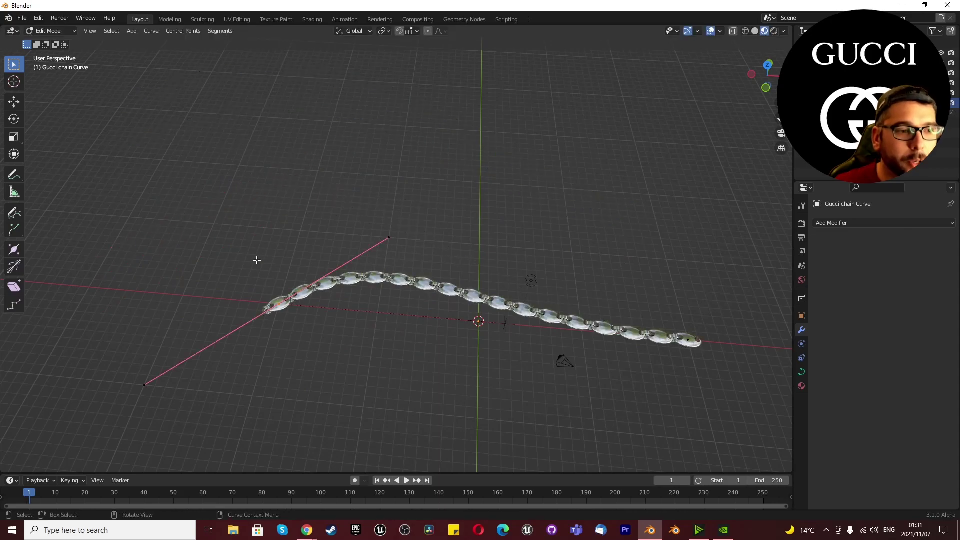
# - Move the selected end control point about -13.12 m along the global X axis to stretch the curve
pyautogui.press('g')
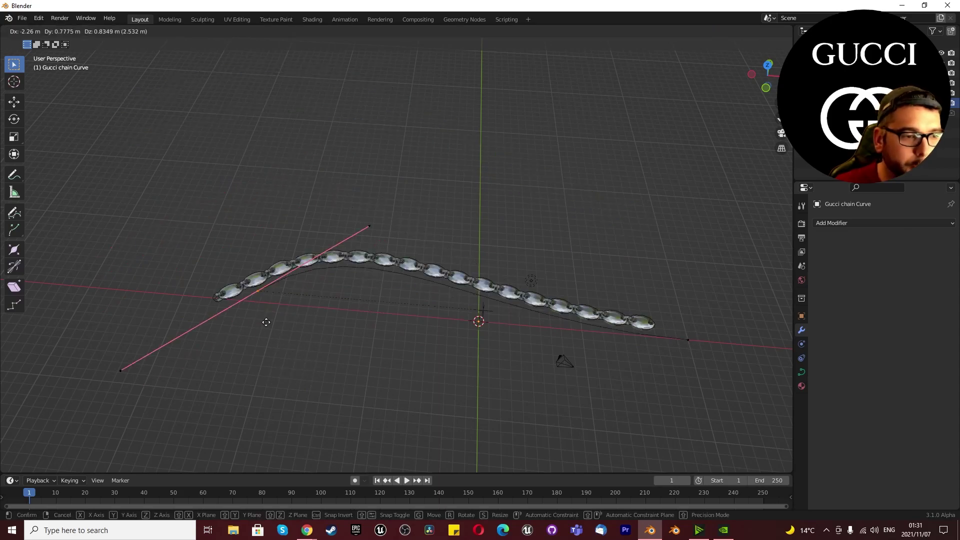
pyautogui.press('x')
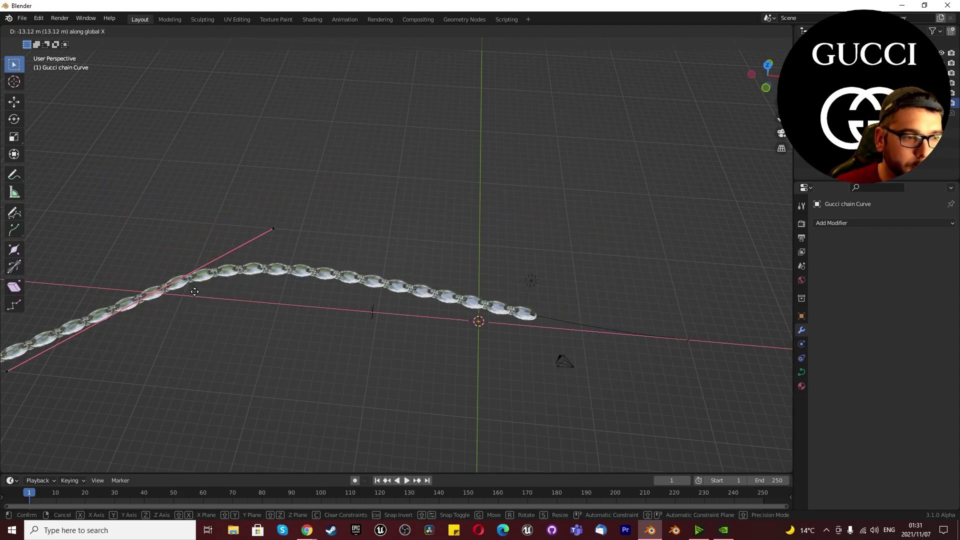
pyautogui.click(195, 292)
pyautogui.scroll(-3, 423, 358)
pyautogui.scroll(4, 310, 370)
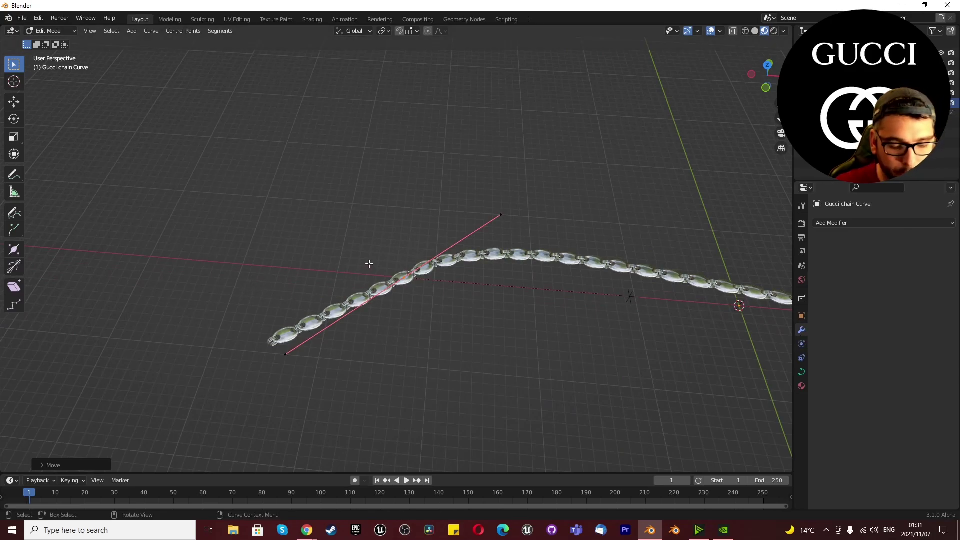
# - Try to extrude a new point from the curve's negative X end and undo the extrusion
pyautogui.press('g')
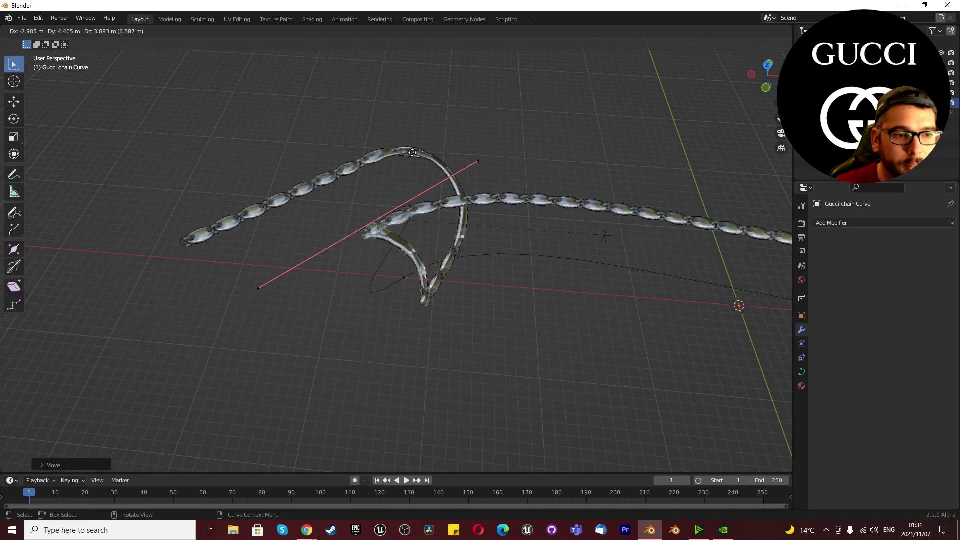
pyautogui.click(413, 152)
pyautogui.scroll(-4, 375, 236)
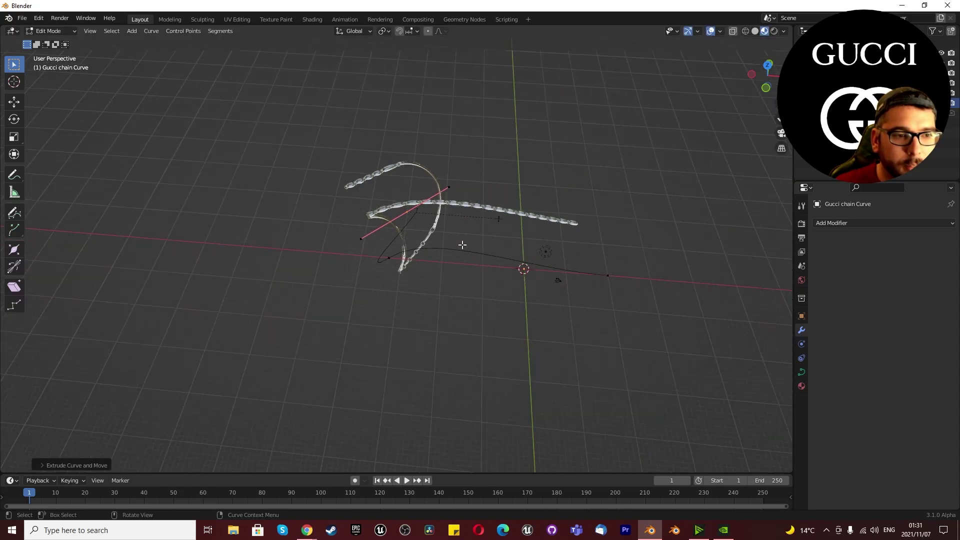
pyautogui.hotkey('ctrl', 'z')
pyautogui.scroll(4, 555, 253)
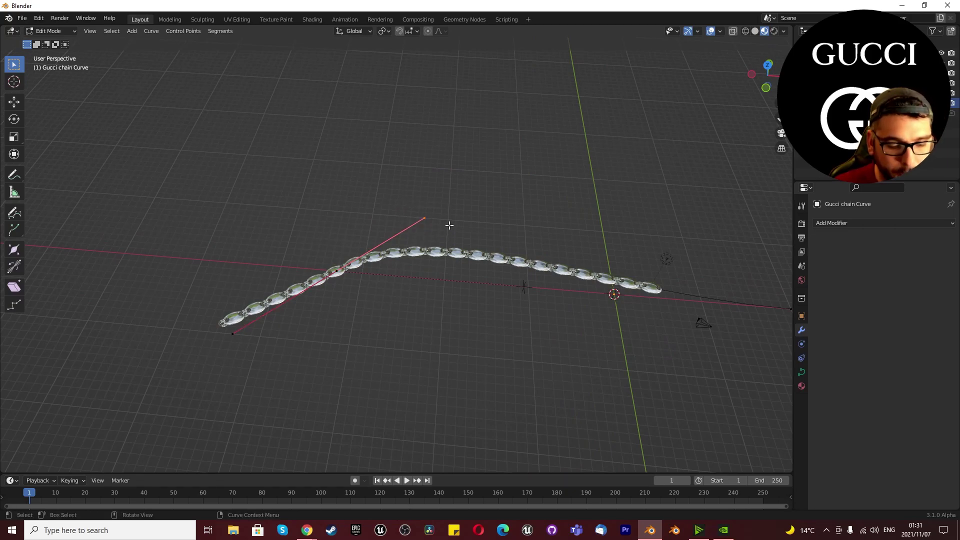
# - Rotate the end control point's handle so that the chain bends sharply into an L shape
pyautogui.press('r')
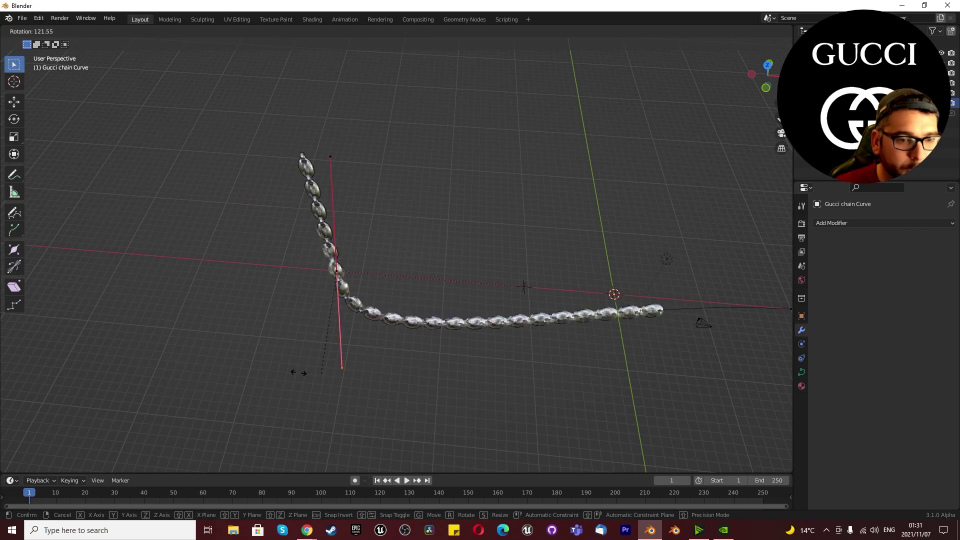
pyautogui.click(259, 360)
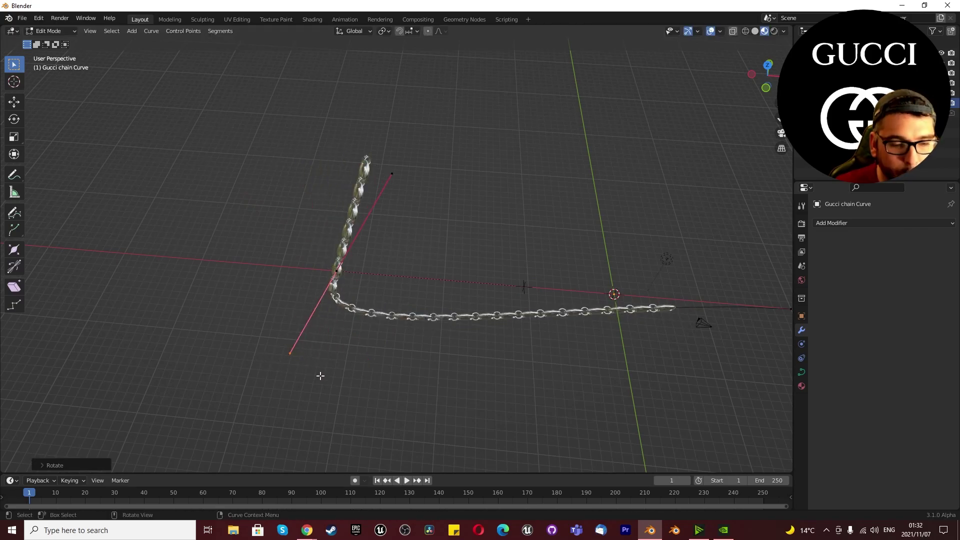
pyautogui.press('r')
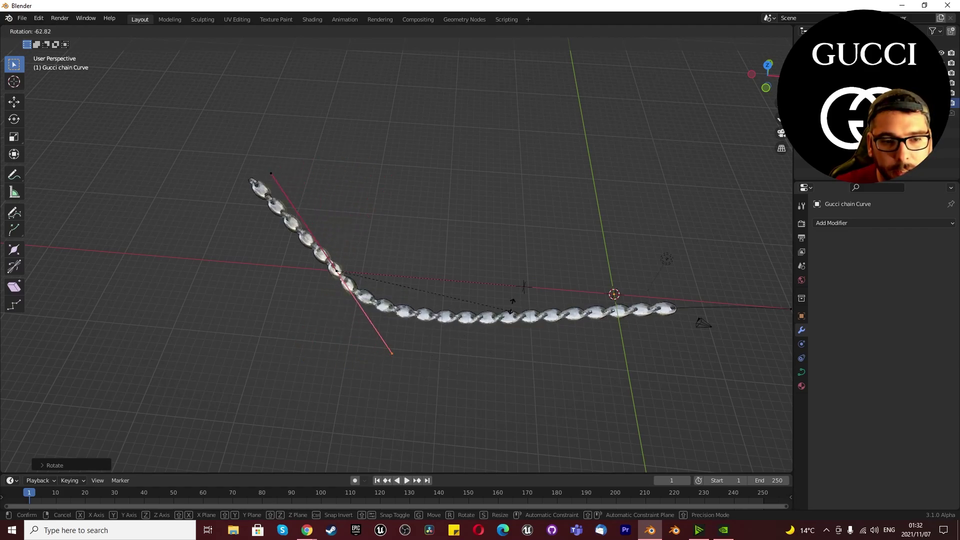
pyautogui.click(521, 289)
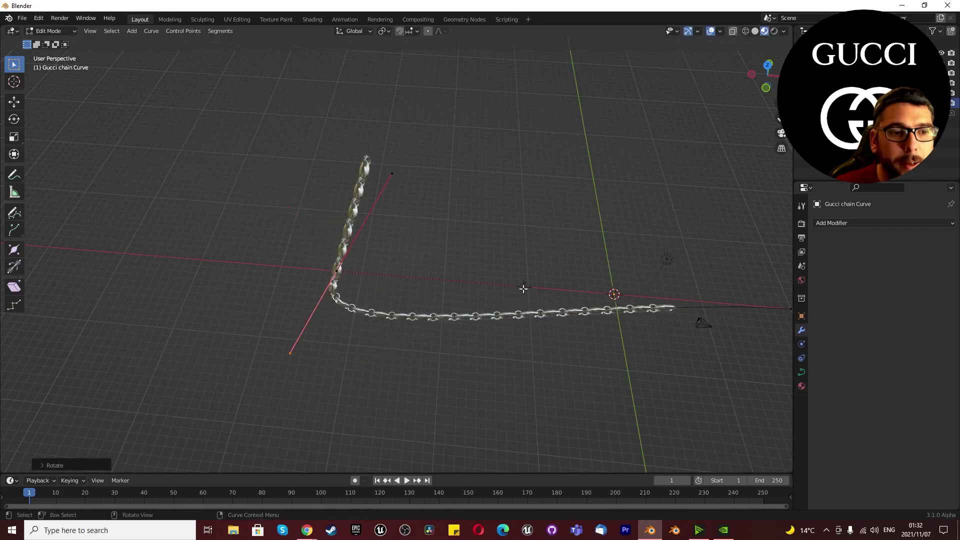
# - Switch the viewport to Solid shading and try moving the end handle and the whole end control point
pyautogui.click(755, 31)
pyautogui.scroll(3, 660, 316)
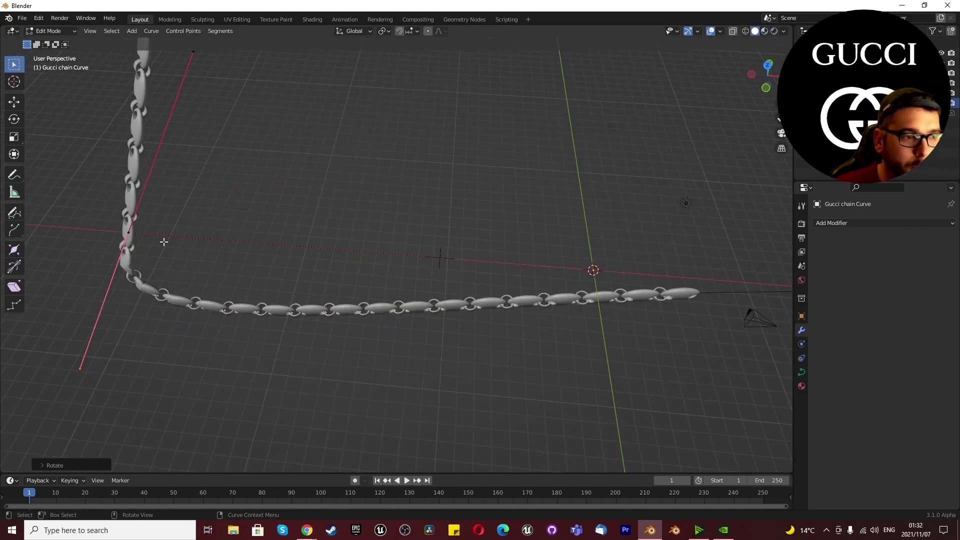
pyautogui.press('g')
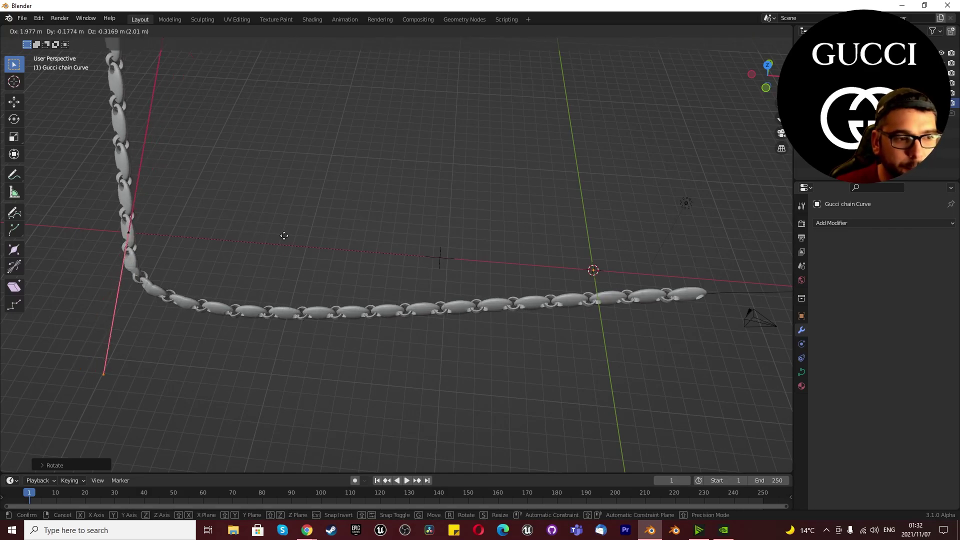
pyautogui.rightClick(282, 235)
pyautogui.moveTo(108, 214); pyautogui.dragTo(164, 262)
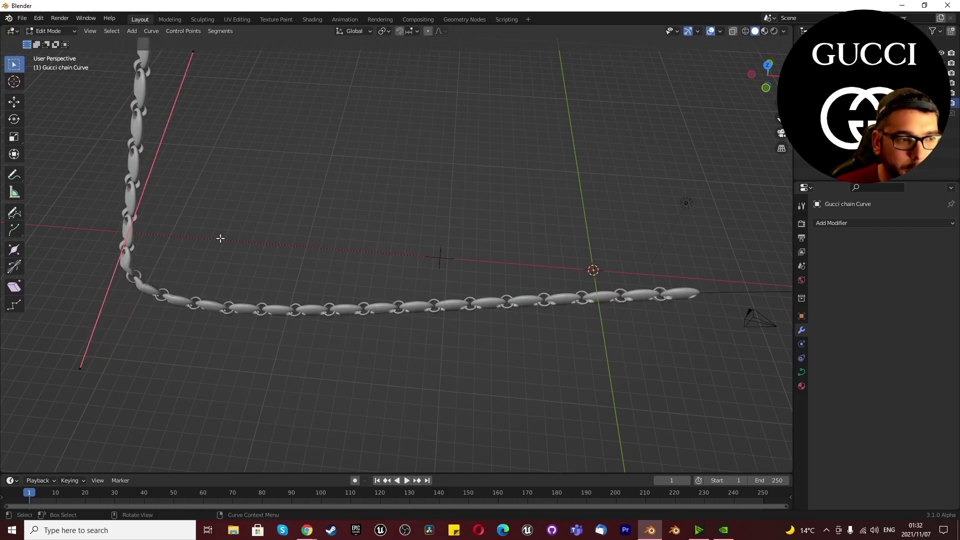
pyautogui.press('g')
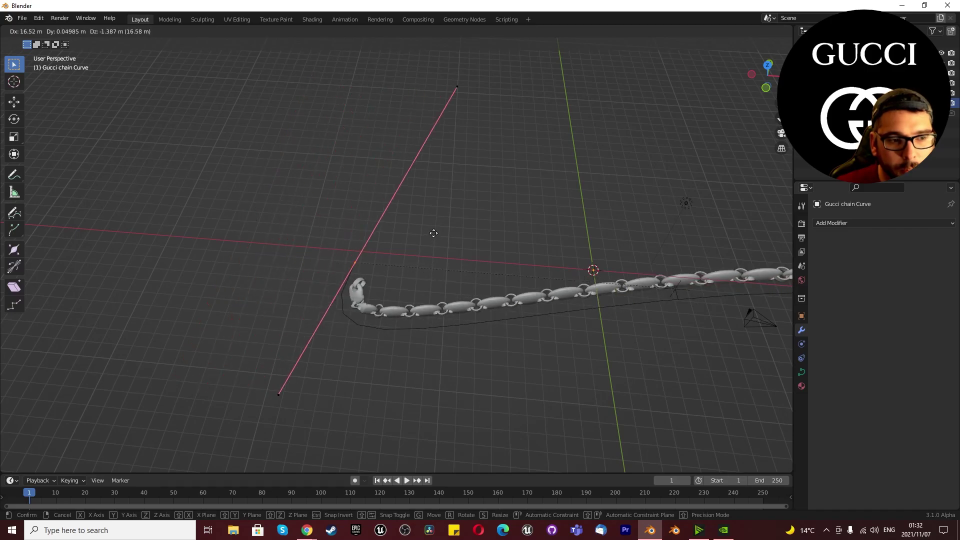
pyautogui.click(392, 229)
# - Extrude a new control point from the curve's bent end and rotate its handles to turn the chain around a second bend
pyautogui.scroll(-5, 464, 198)
pyautogui.scroll(3, 395, 143)
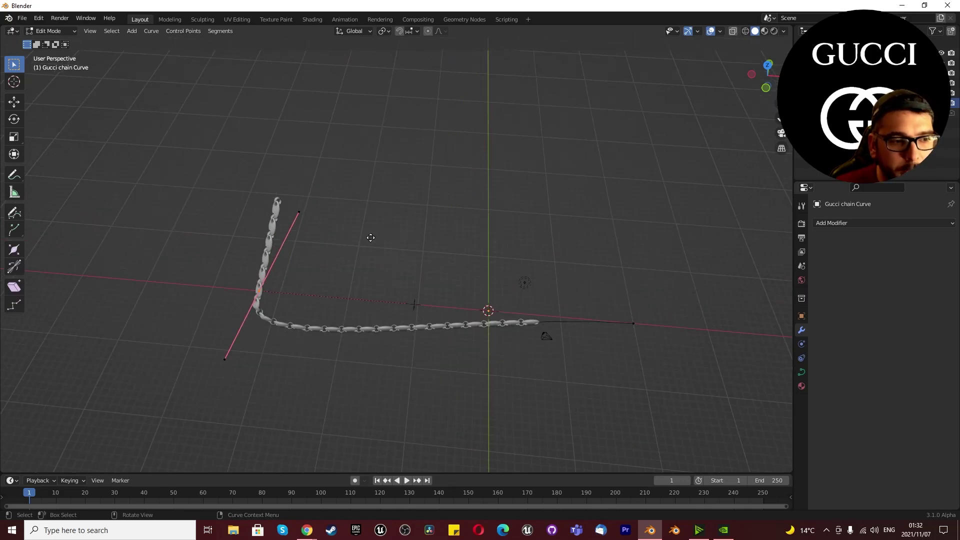
pyautogui.press('g')
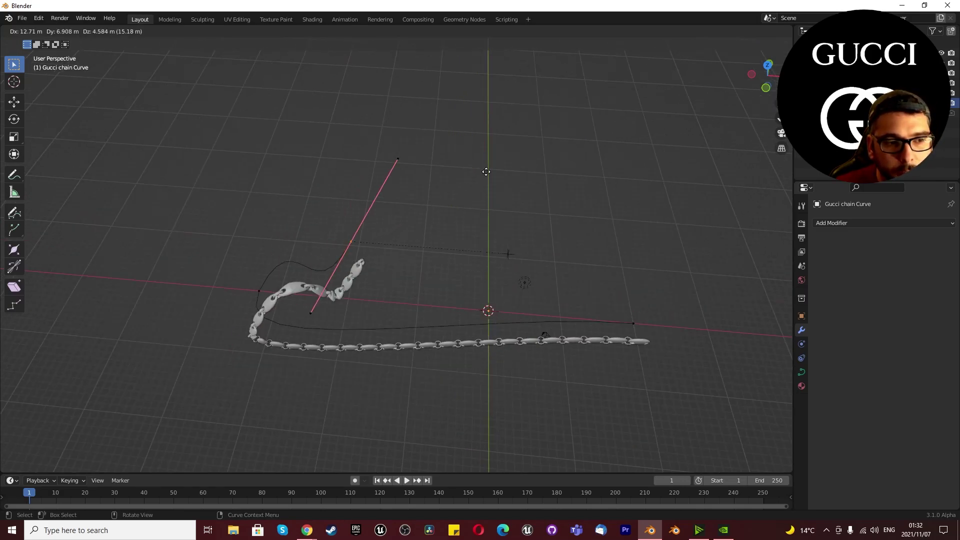
pyautogui.click(418, 142)
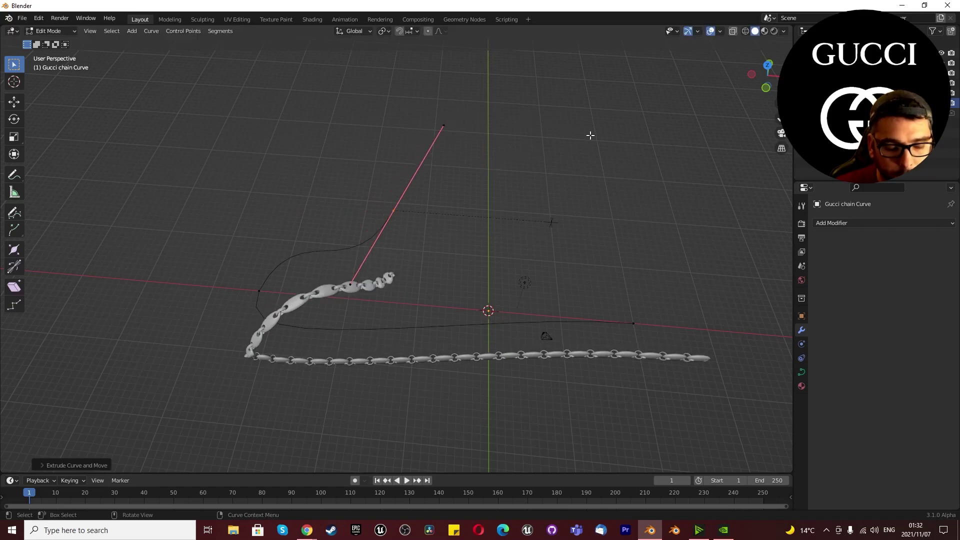
pyautogui.press('r')
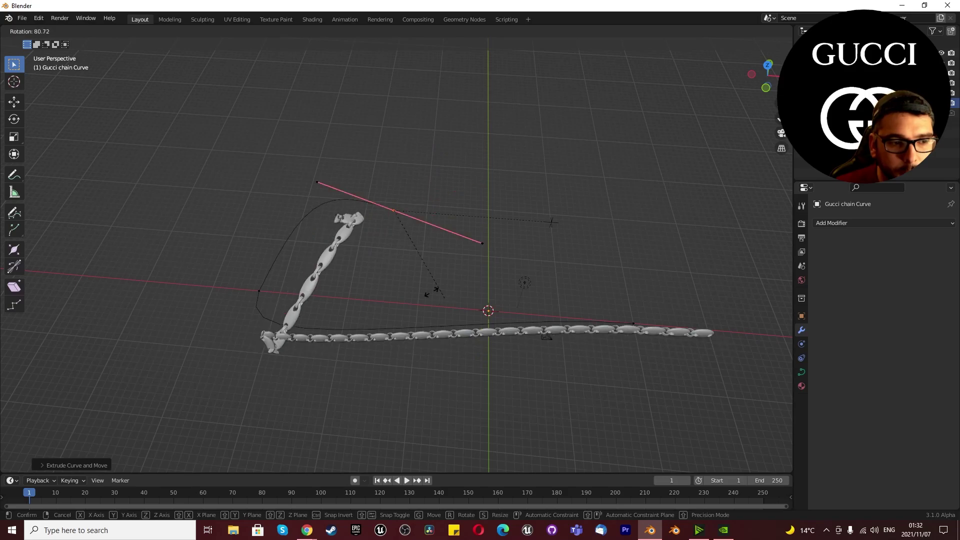
pyautogui.click(407, 281)
pyautogui.scroll(2, 407, 294)
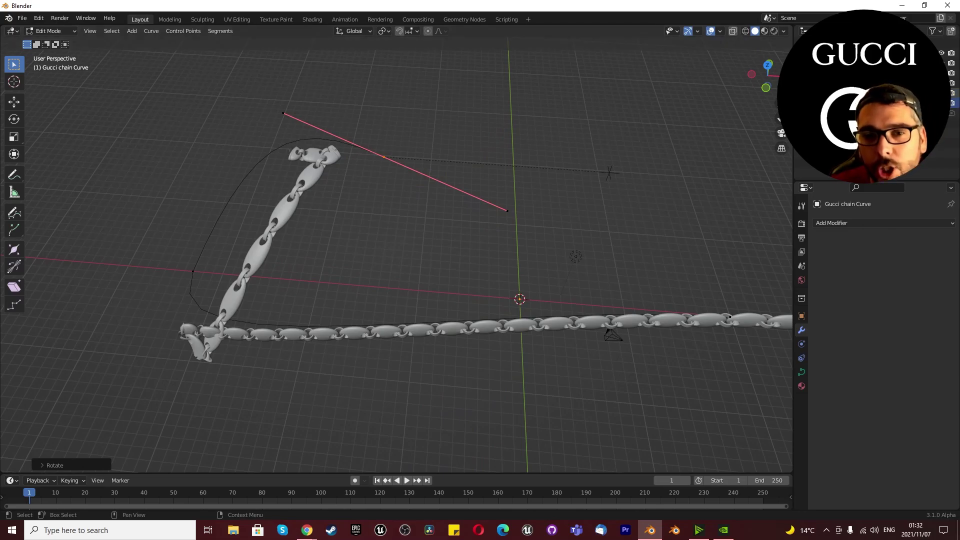
pyautogui.click(513, 326)
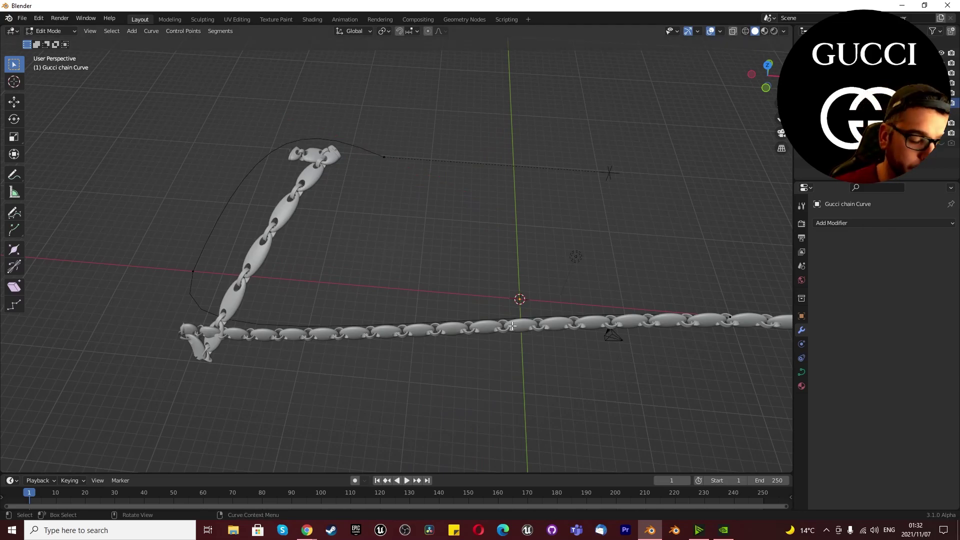
# - Return to Object Mode and examine how the chain links follow the curve around its bends
pyautogui.press('Tab')
pyautogui.scroll(-6, 505, 325)
pyautogui.scroll(5, 410, 287)
pyautogui.scroll(-5, 400, 307)
pyautogui.scroll(6, 400, 307)
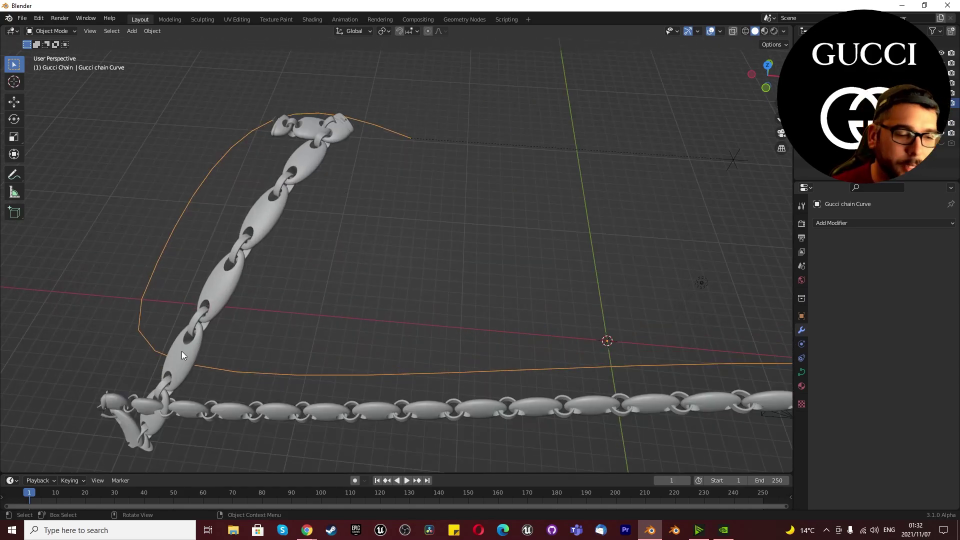
pyautogui.scroll(-4, 200, 366)
pyautogui.scroll(2, 305, 328)
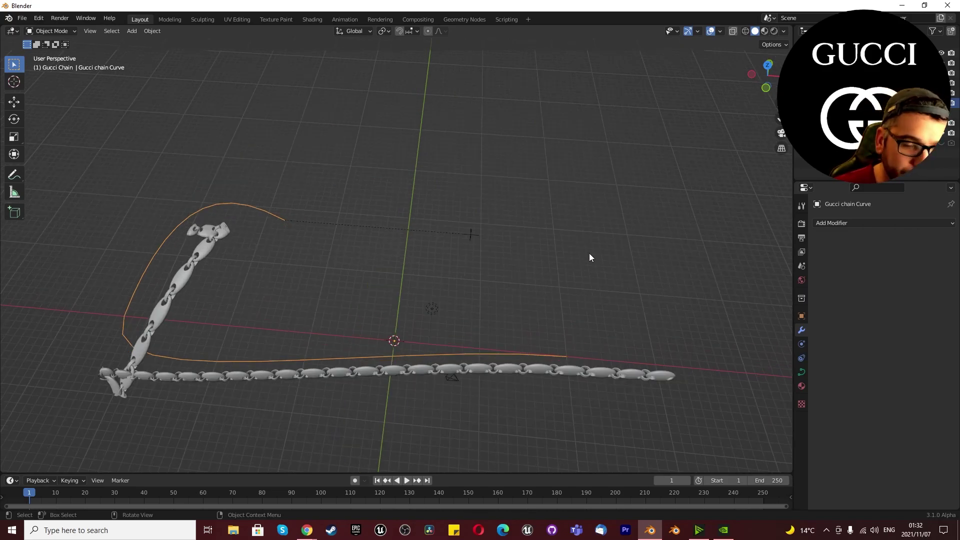
pyautogui.click(801, 372)
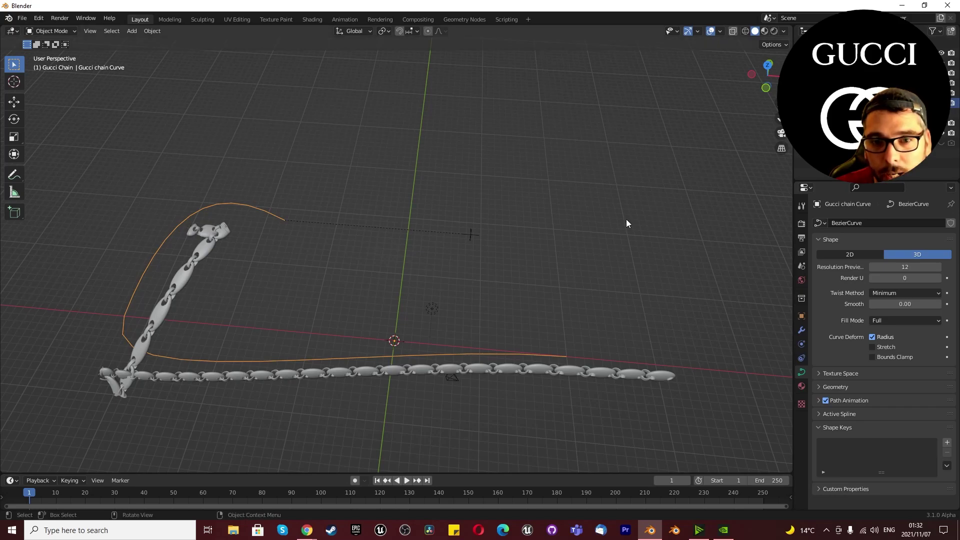
# - Replace the Bezier curve with a new Path curve and rename it Gucci Chain Curve
pyautogui.press('x')
pyautogui.click(481, 287)
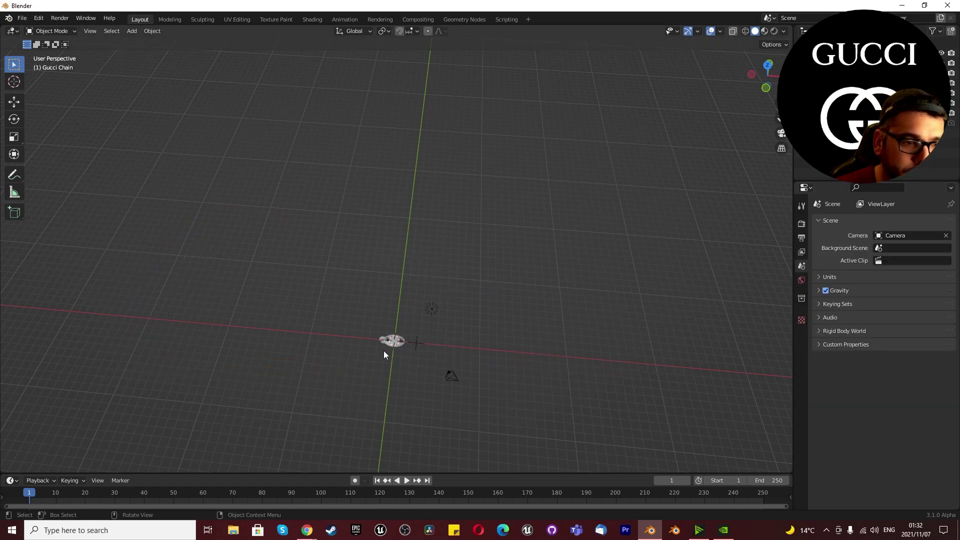
pyautogui.scroll(3, 407, 342)
pyautogui.hotkey('shift', 'a')
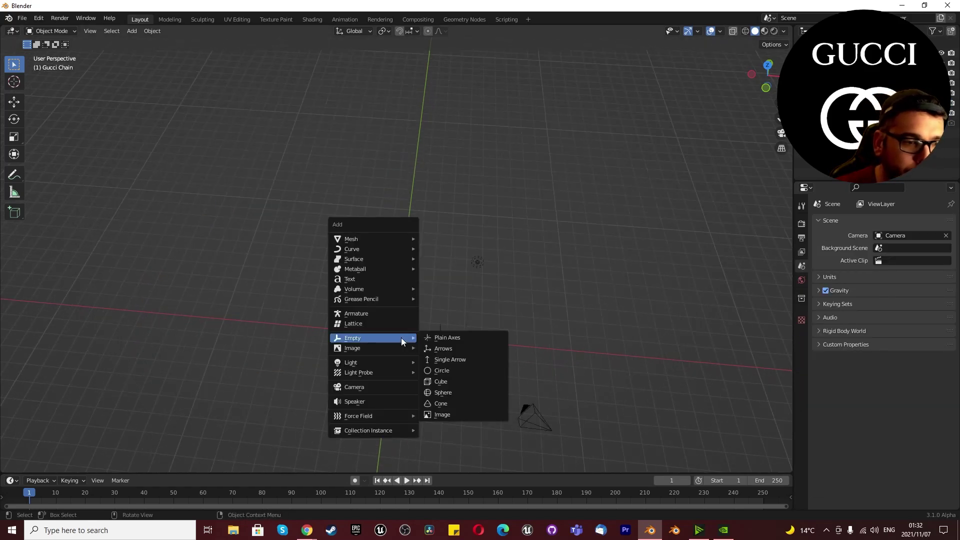
pyautogui.moveTo(371, 248)
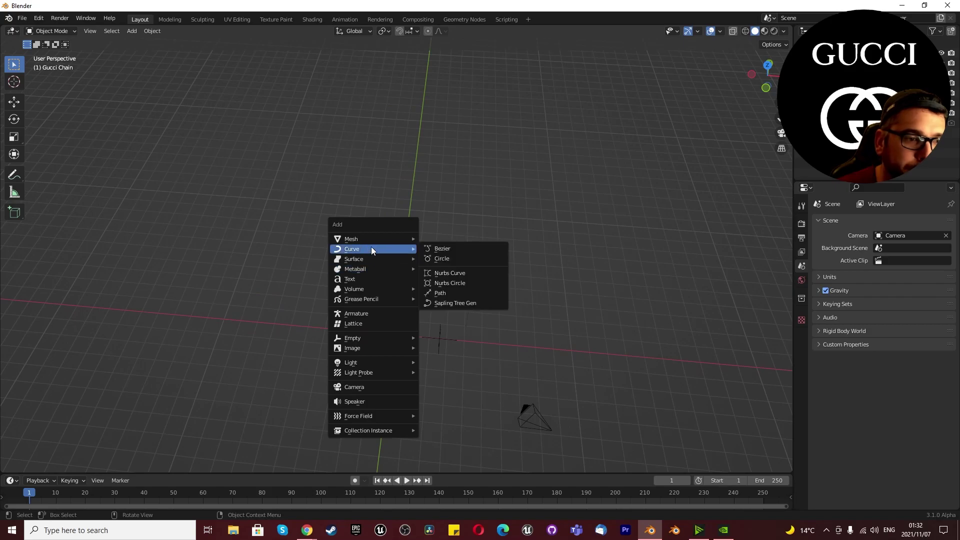
pyautogui.click(447, 291)
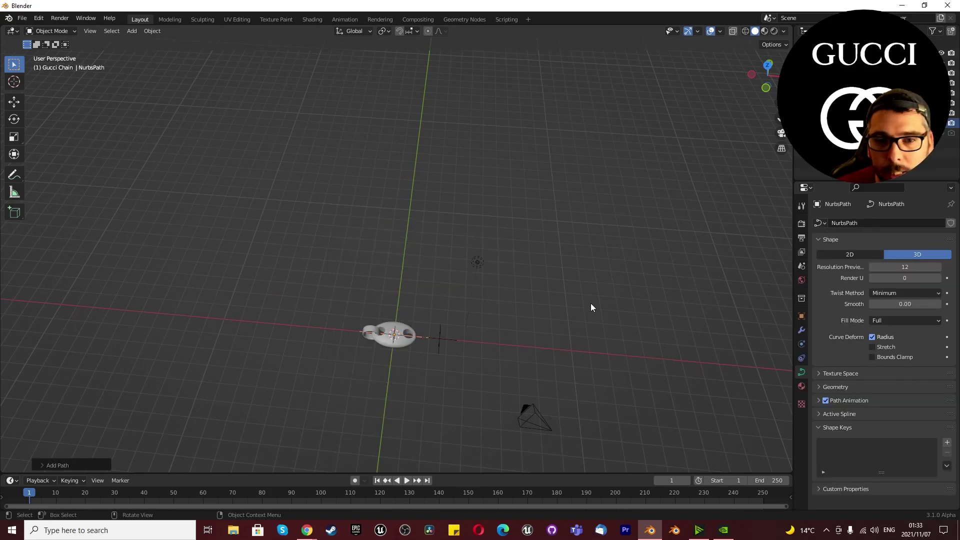
pyautogui.scroll(4, 410, 381)
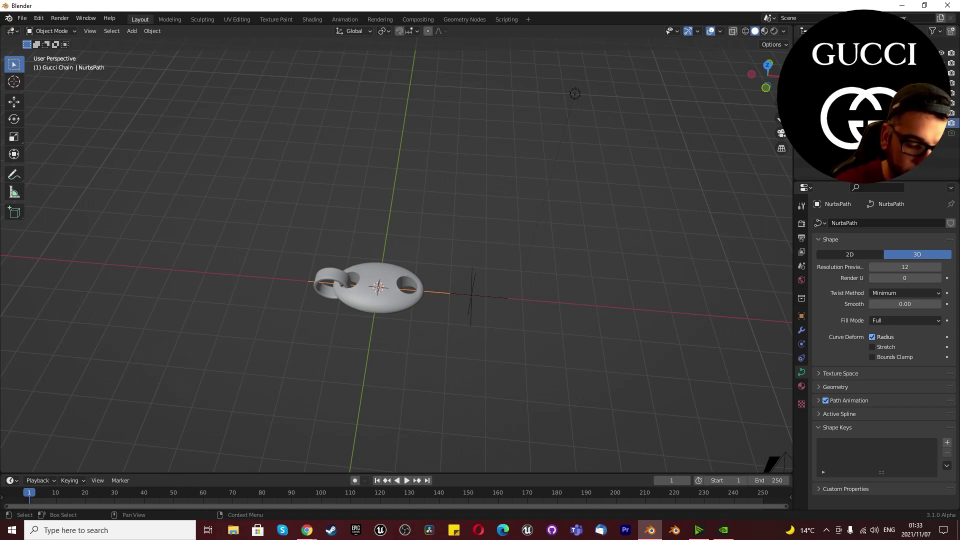
pyautogui.press('Return')
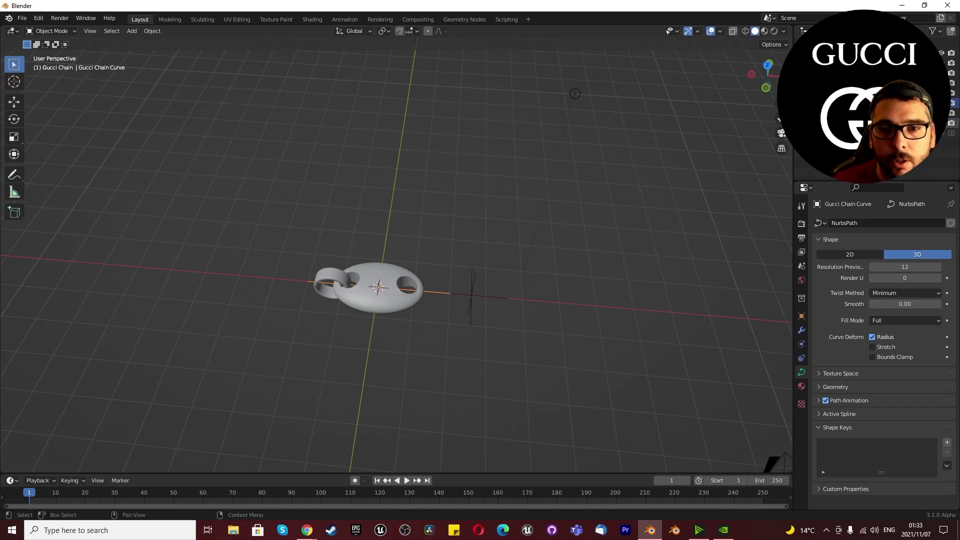
# - Assign Gucci Chain Curve as the fit curve of the link's Array modifier and as the curve object of its Curve modifier
pyautogui.click(370, 299)
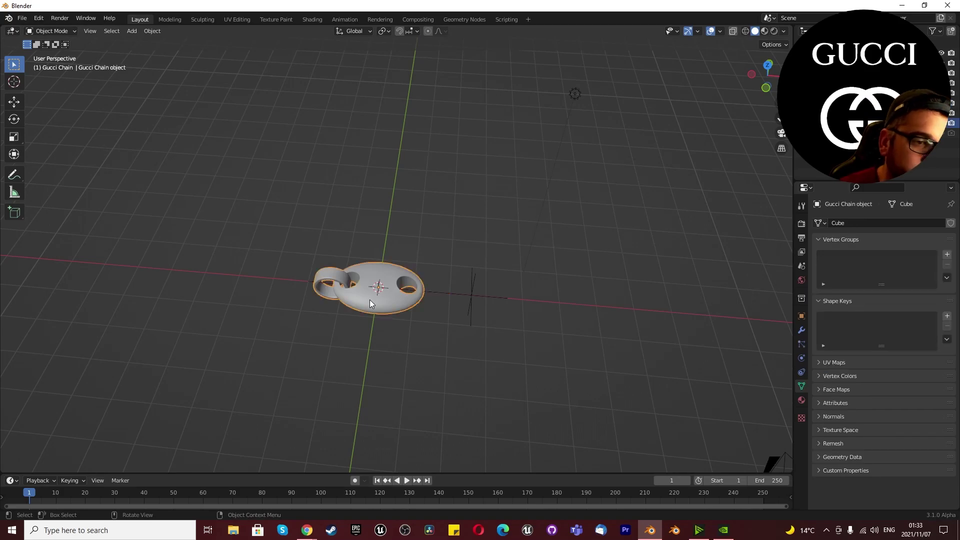
pyautogui.click(801, 331)
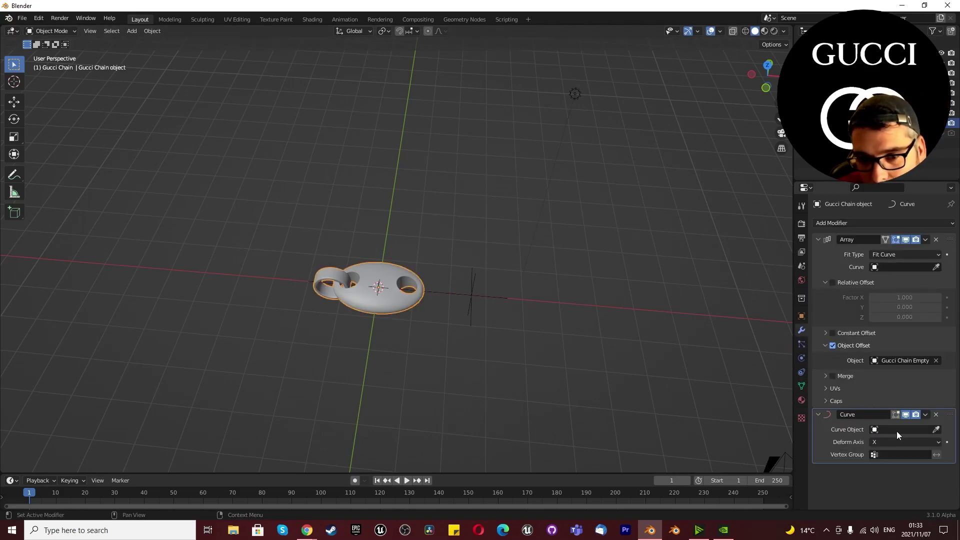
pyautogui.click(902, 267)
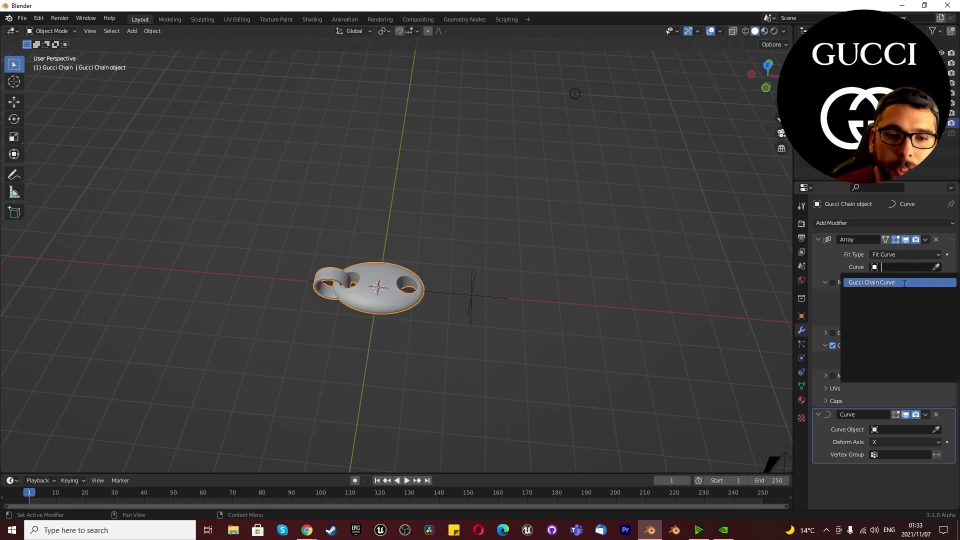
pyautogui.click(904, 284)
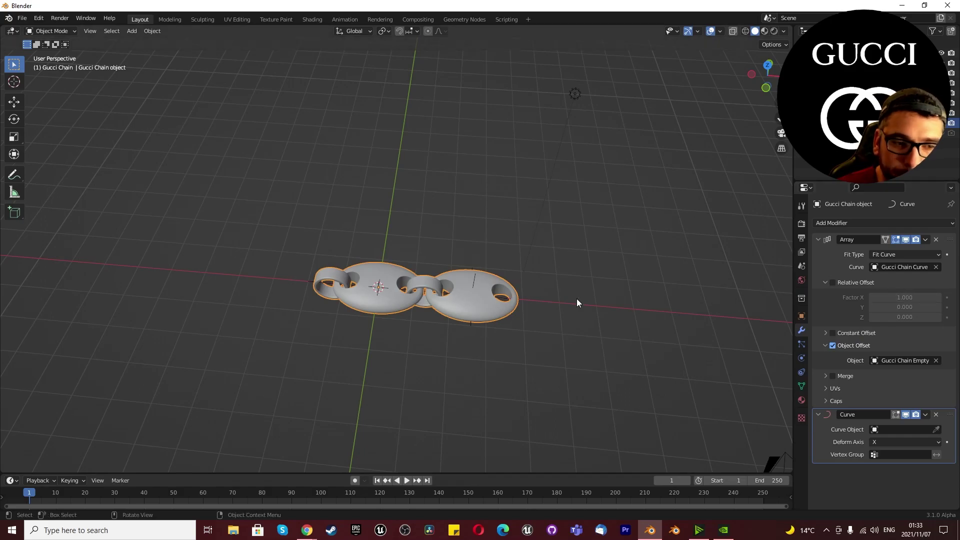
pyautogui.click(908, 430)
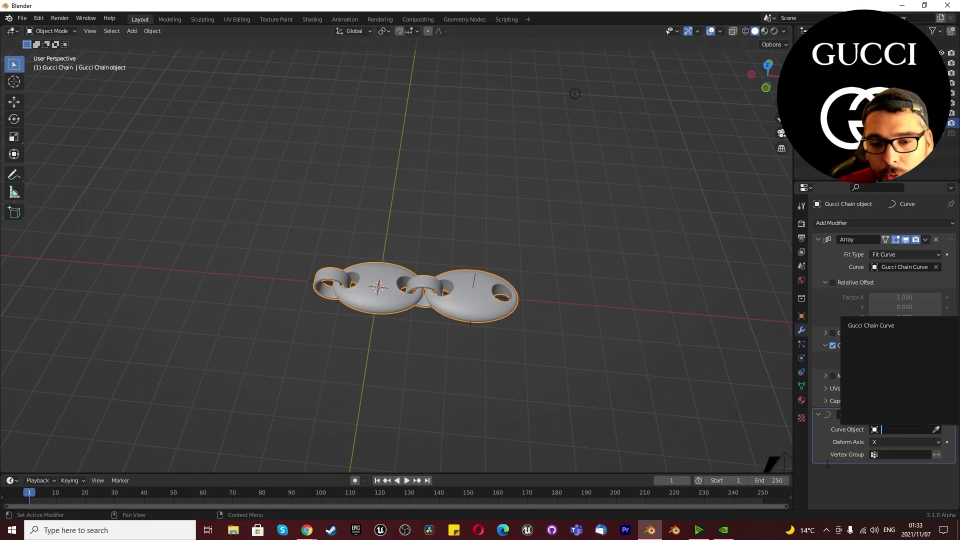
pyautogui.click(883, 430)
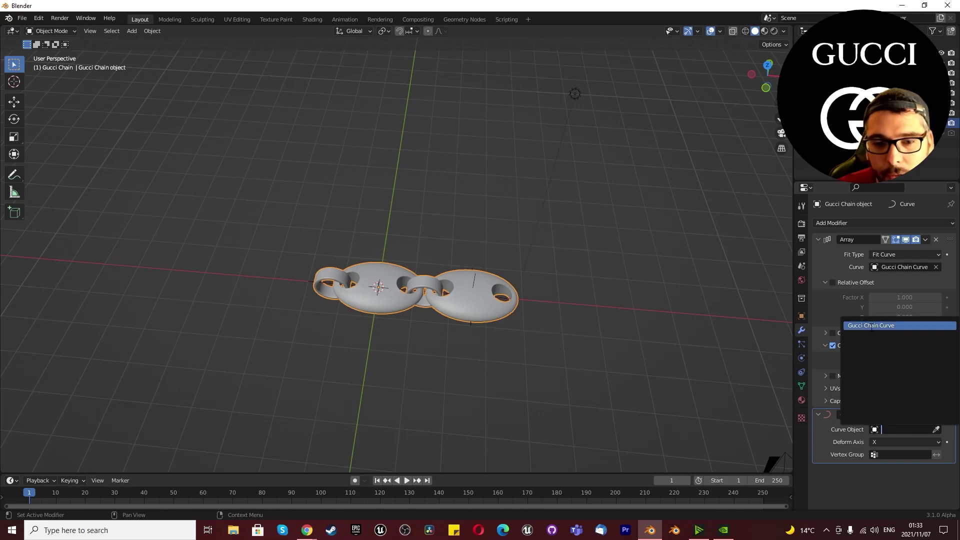
pyautogui.click(880, 326)
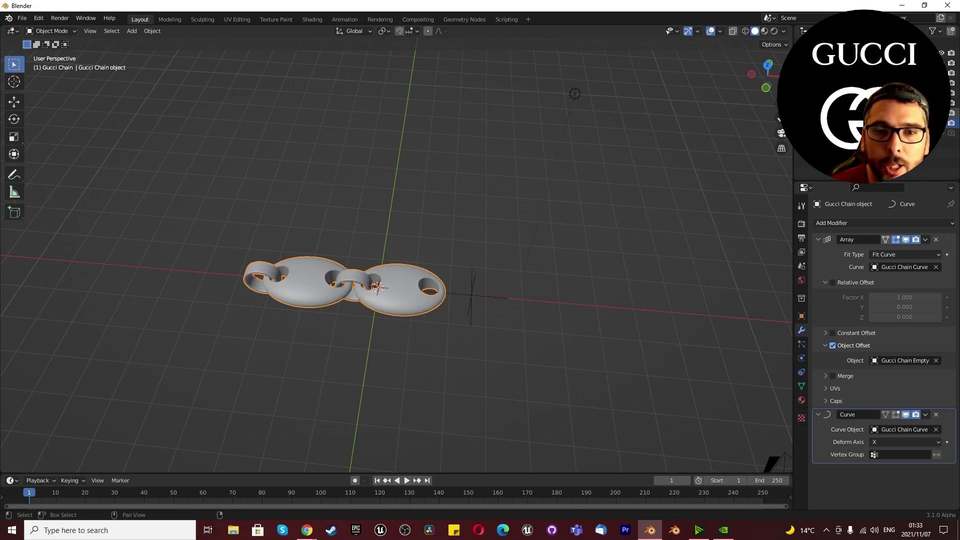
# - Parent the chain link and its empty to Gucci Chain Curve using the Object option
pyautogui.click(850, 103)
pyautogui.keyDown('shift'); pyautogui.click(850, 113); pyautogui.keyUp('shift')
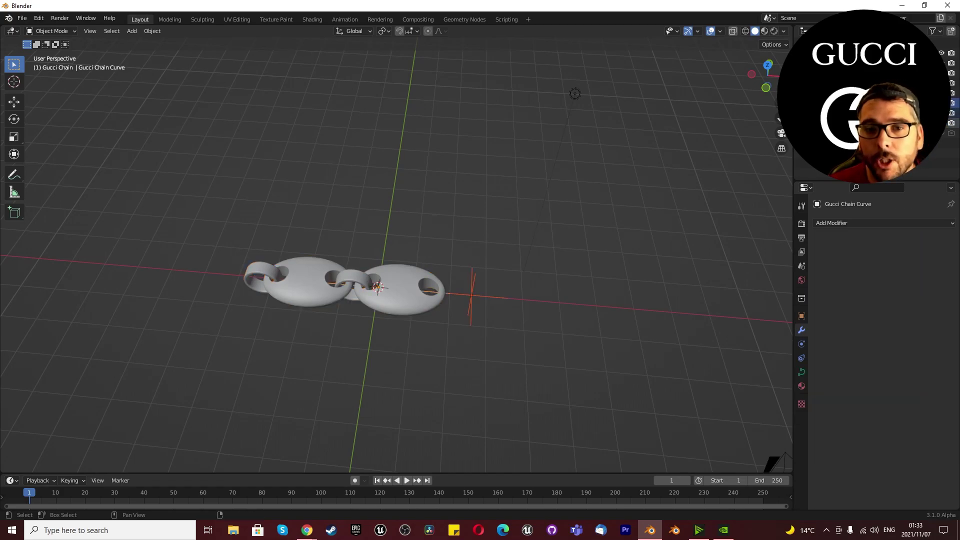
pyautogui.hotkey('ctrl', 'p')
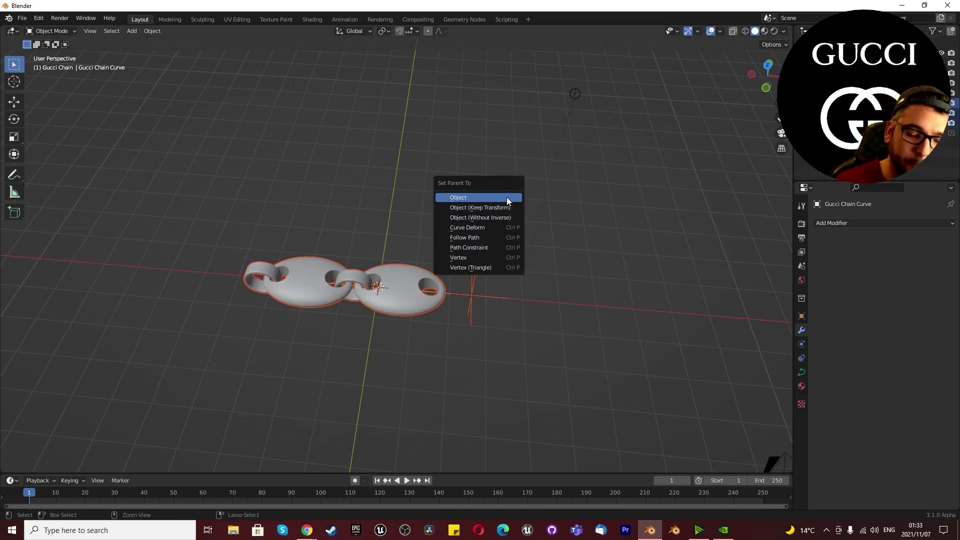
pyautogui.click(507, 198)
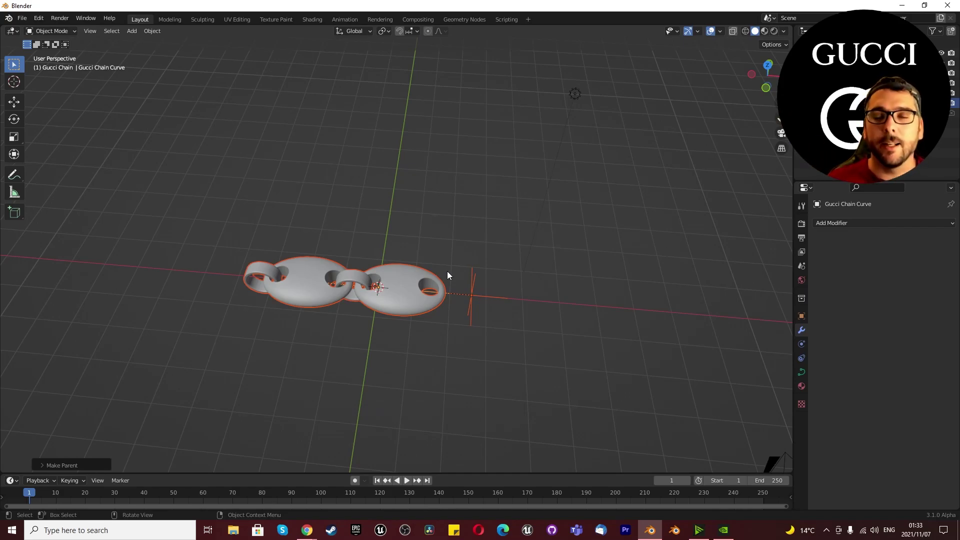
# - In Edit Mode, extrude three successive points from the path's positive X end so that the chain arcs back across the Y axis
pyautogui.click(584, 340)
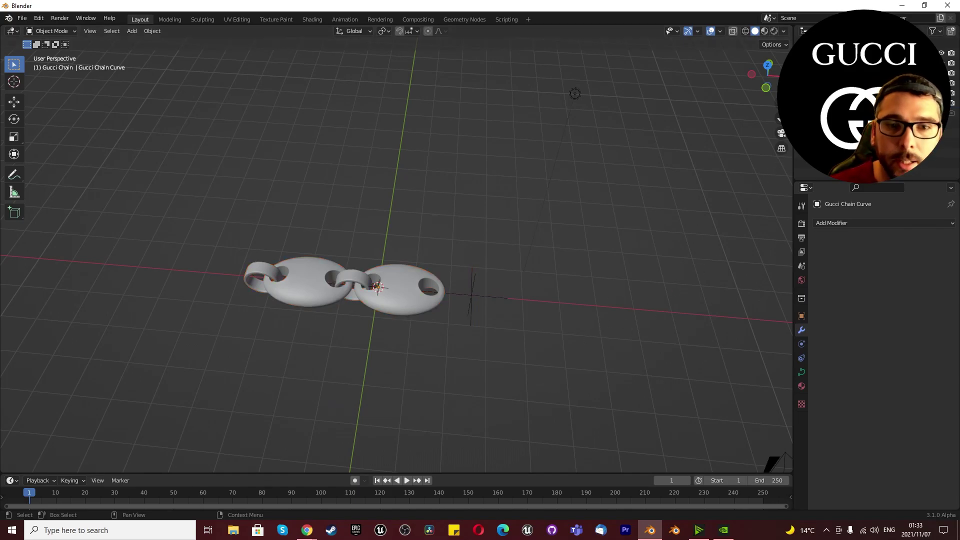
pyautogui.press('Tab')
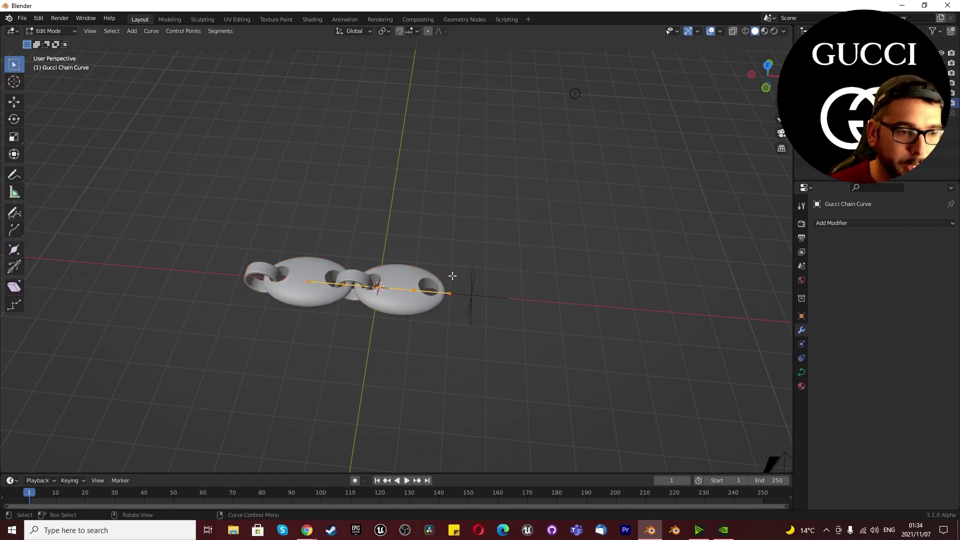
pyautogui.click(444, 292)
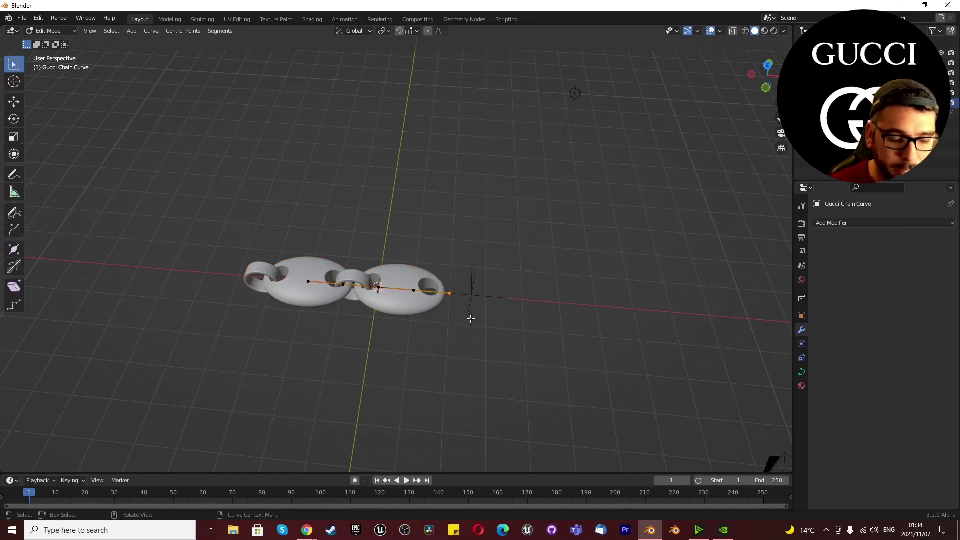
pyautogui.press('e')
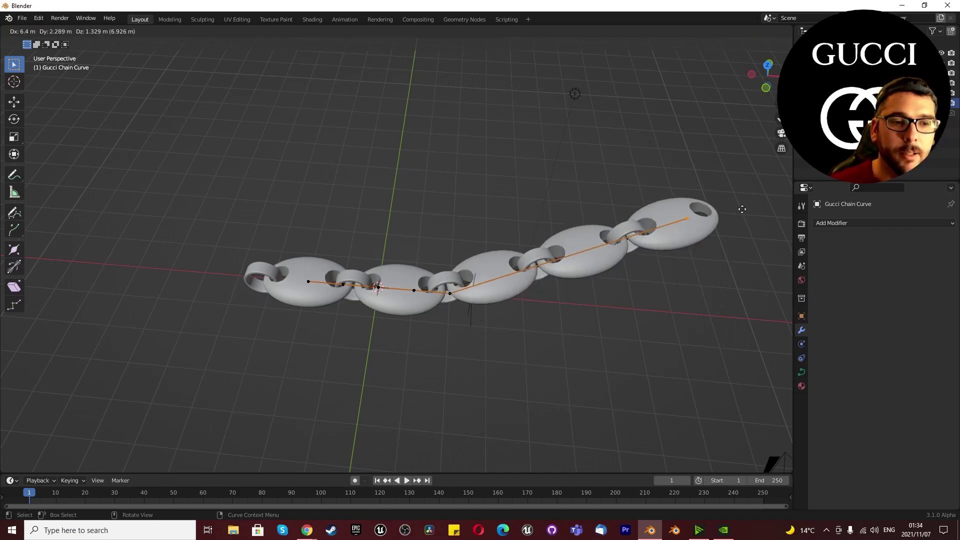
pyautogui.click(729, 130)
pyautogui.scroll(-2, 540, 367)
pyautogui.scroll(-5, 541, 366)
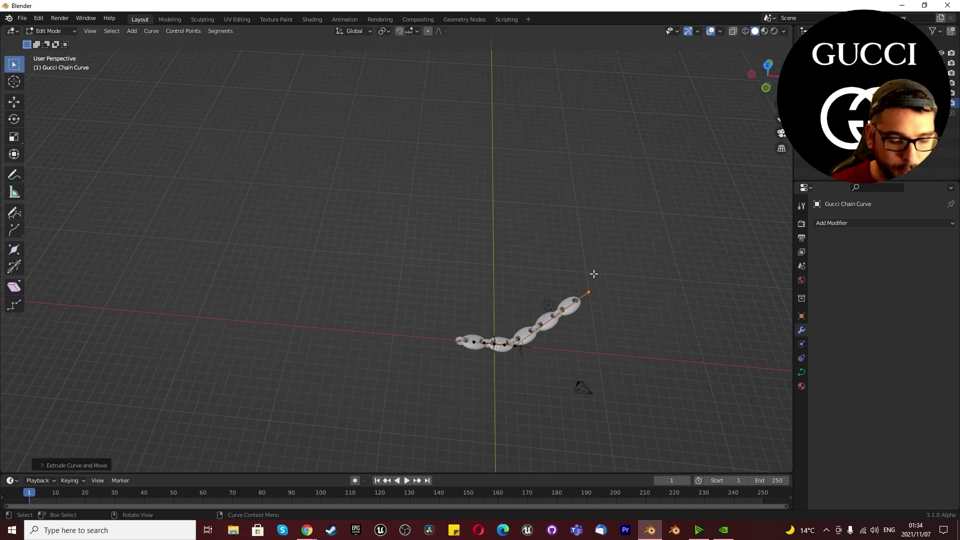
pyautogui.press('e')
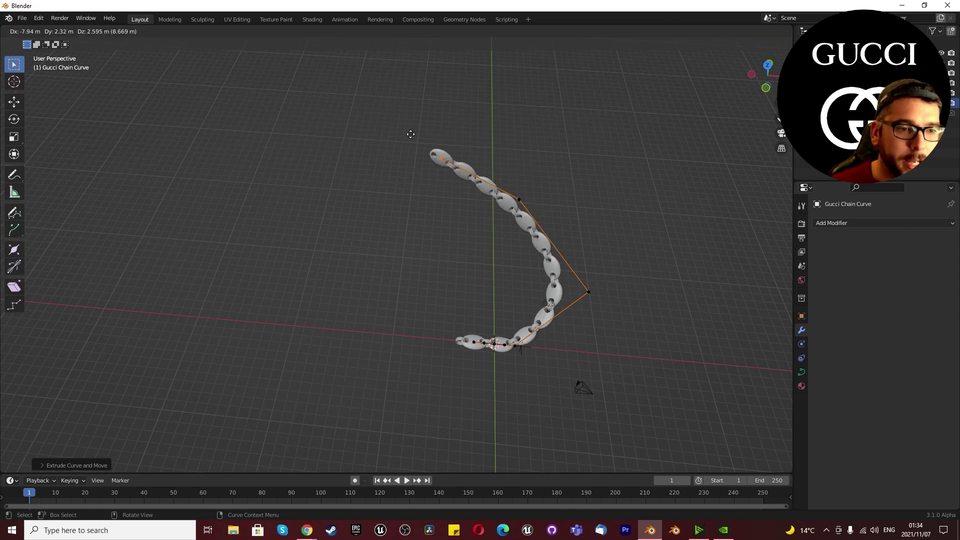
pyautogui.click(422, 132)
pyautogui.moveTo(444, 332); pyautogui.dragTo(476, 358)
pyautogui.press('e')
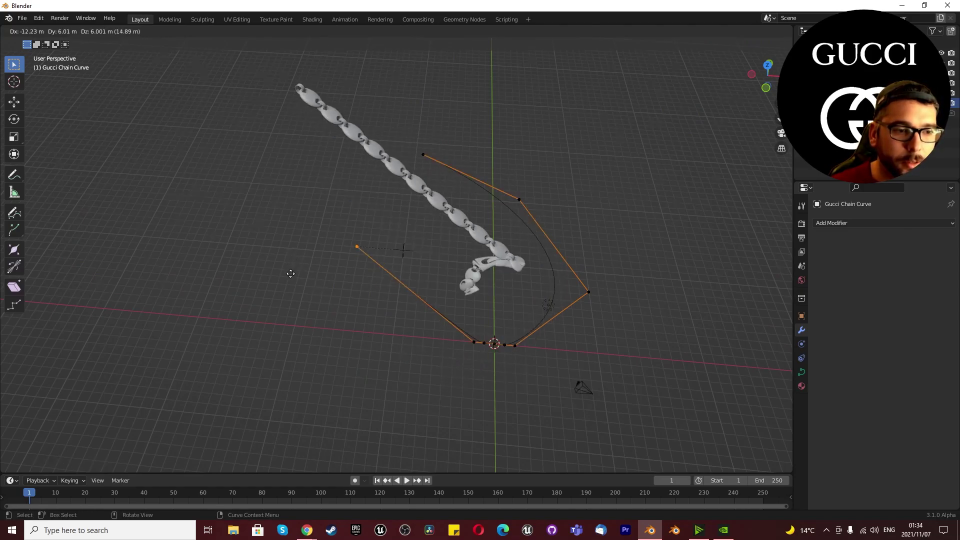
pyautogui.rightClick(284, 333)
# - Extrude two more points from the path's far end, bringing the chain back towards its starting link to form a loop
pyautogui.moveTo(388, 142); pyautogui.dragTo(439, 174)
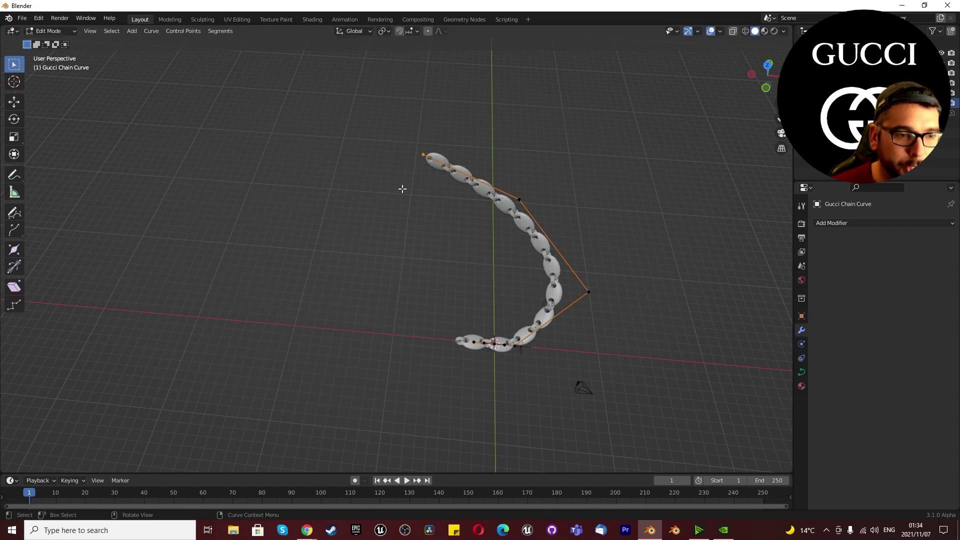
pyautogui.press('e')
pyautogui.click(392, 343)
pyautogui.press('e')
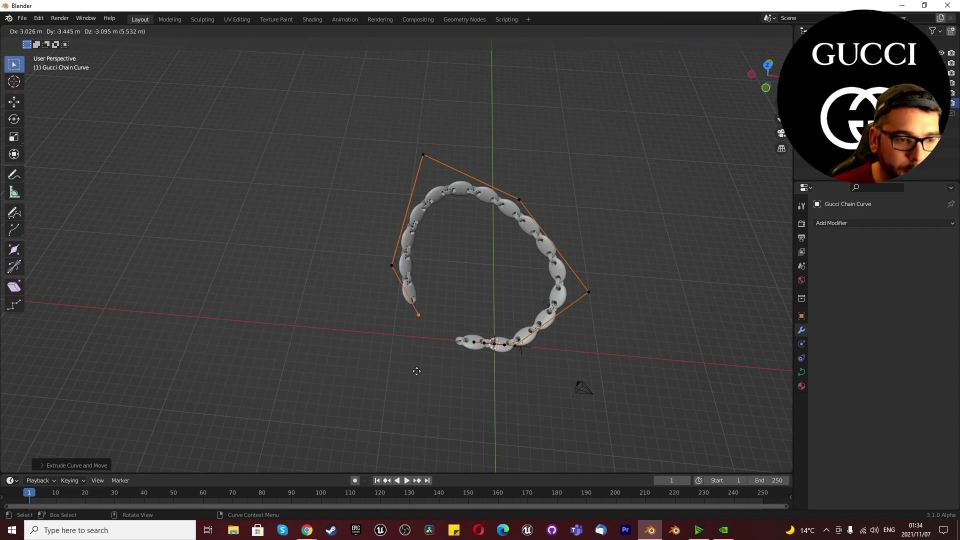
pyautogui.click(432, 378)
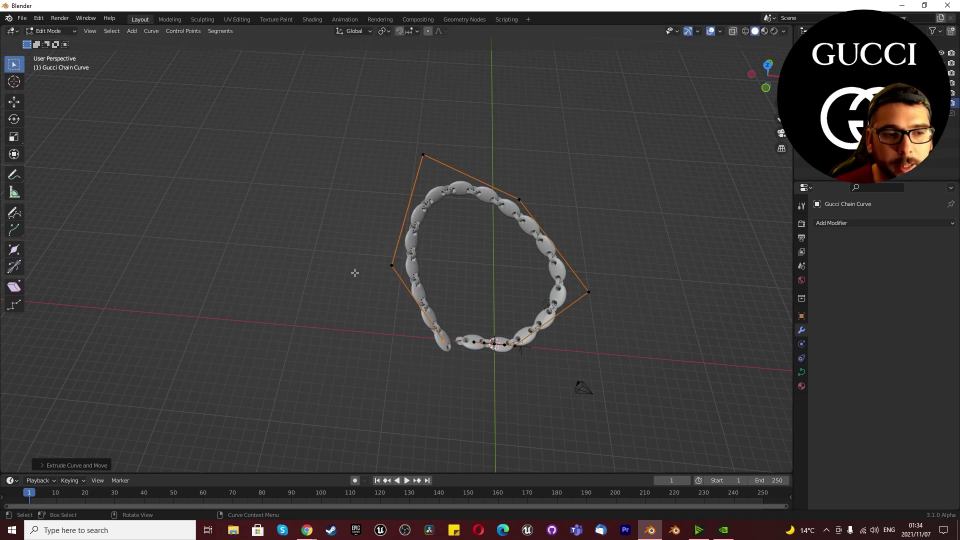
pyautogui.press('a')
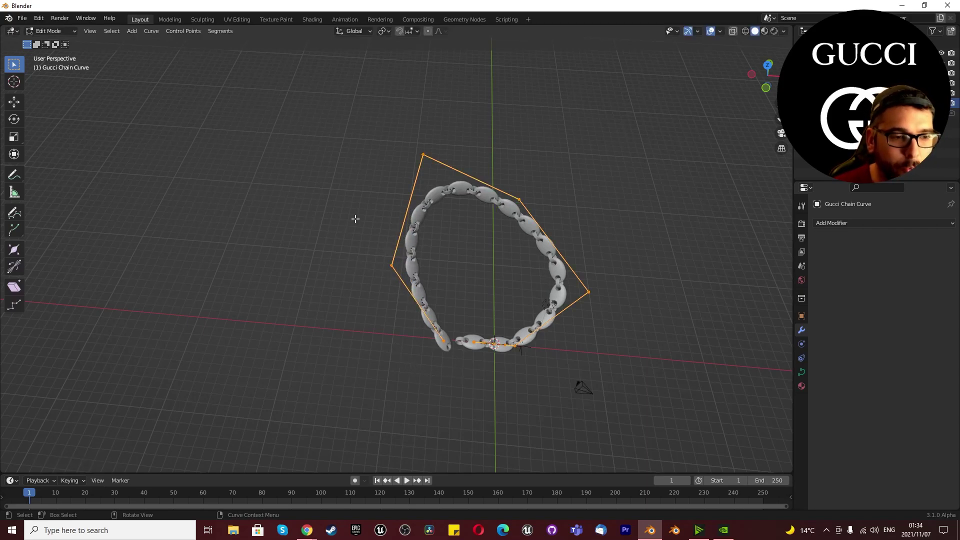
pyautogui.press('KP_7')
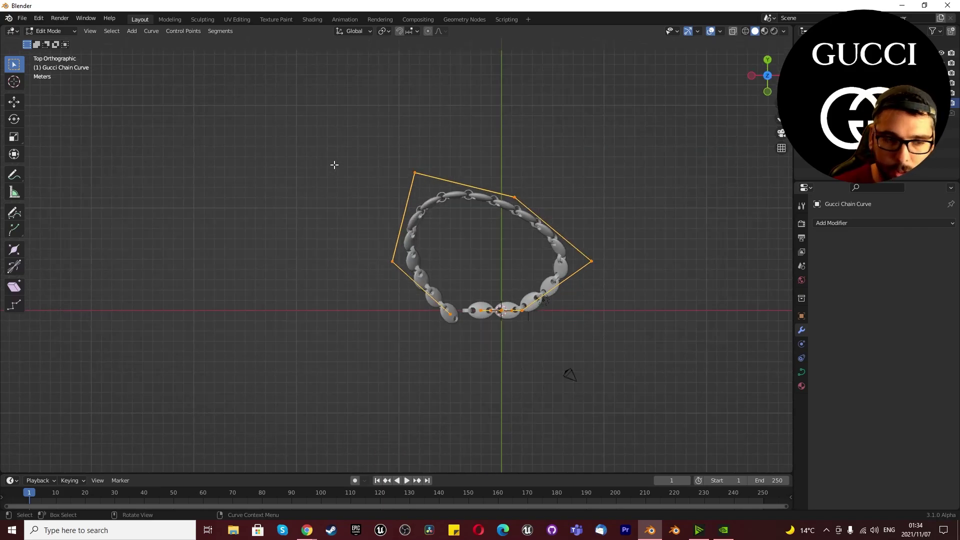
pyautogui.press('r')
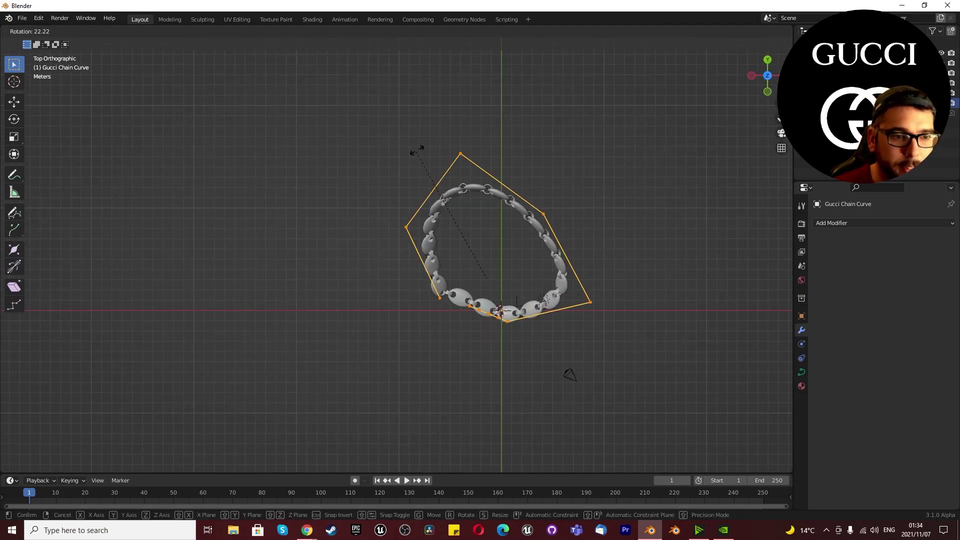
pyautogui.press('z')
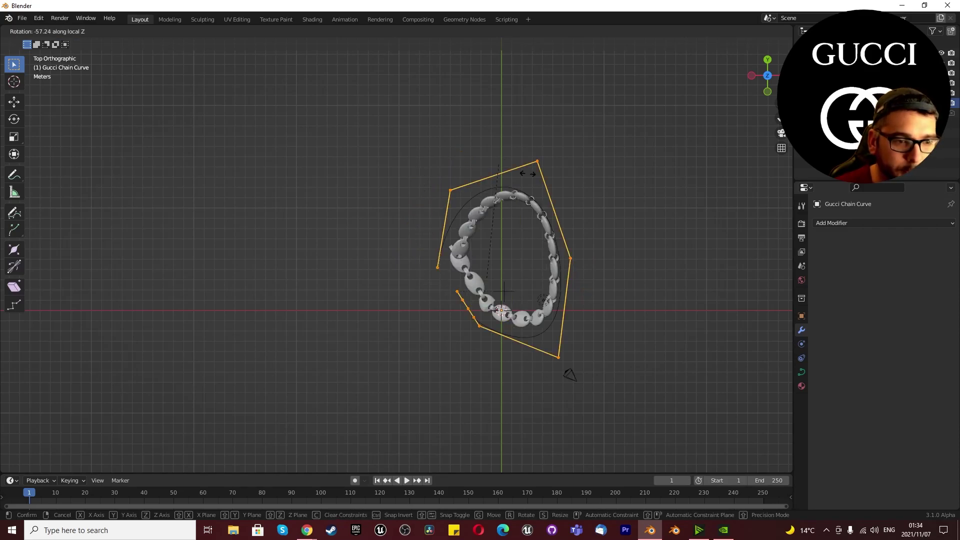
pyautogui.rightClick(532, 274)
pyautogui.scroll(-5, 532, 275)
pyautogui.moveTo(532, 275); pyautogui.dragTo(470, 188, button='middle')
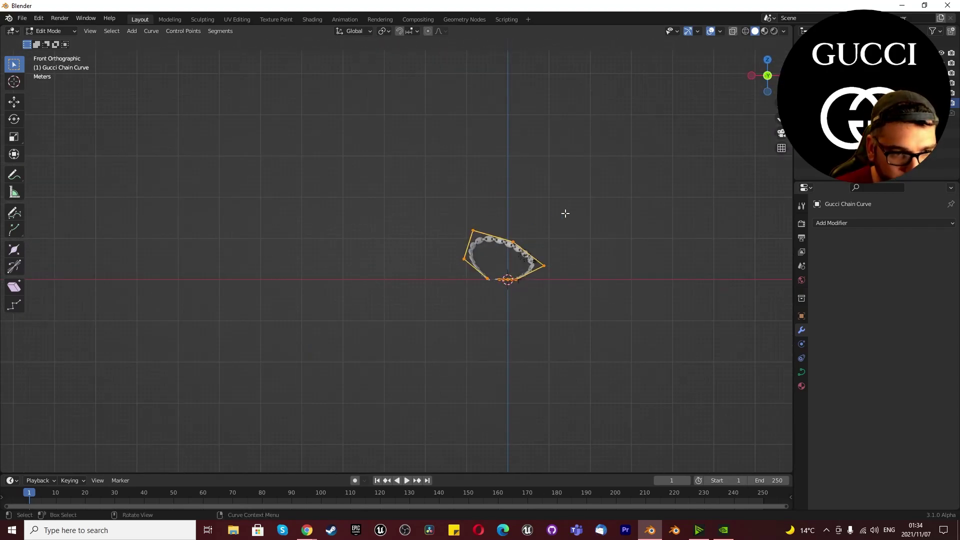
pyautogui.scroll(4, 551, 266)
pyautogui.press('r')
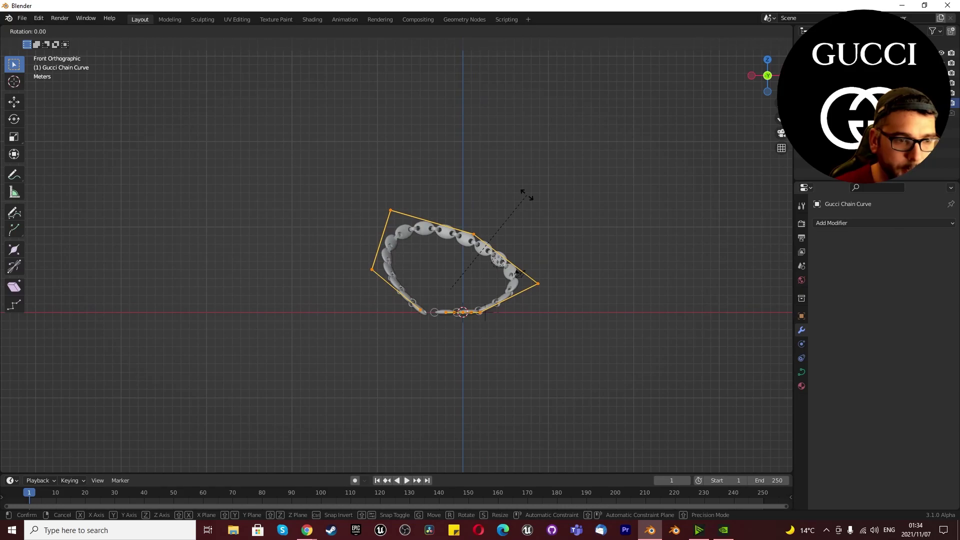
pyautogui.press('z')
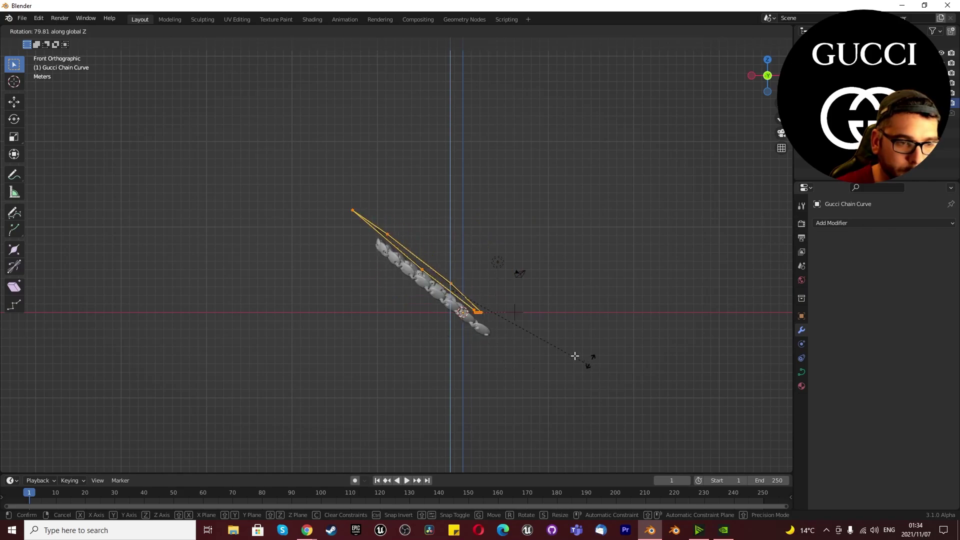
pyautogui.press('Escape')
pyautogui.press('r')
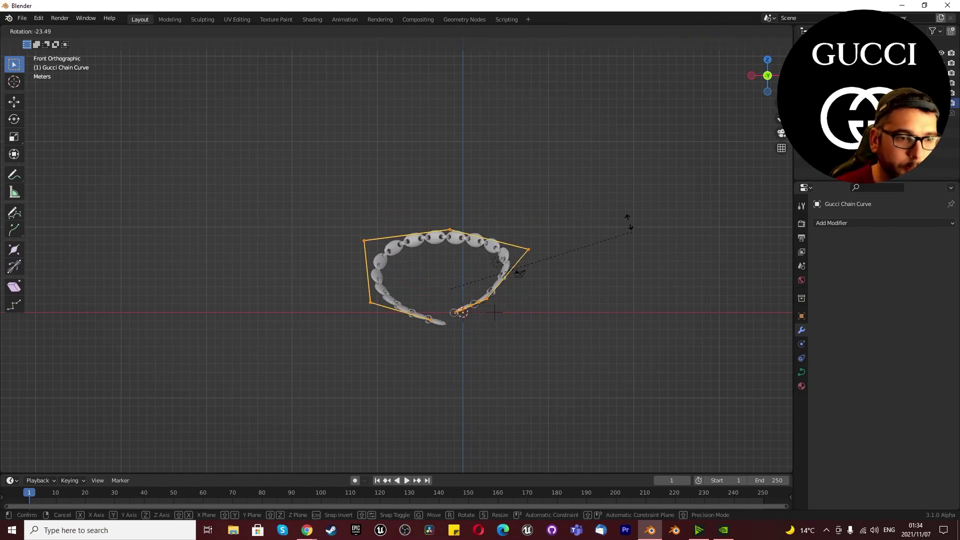
pyautogui.press('x')
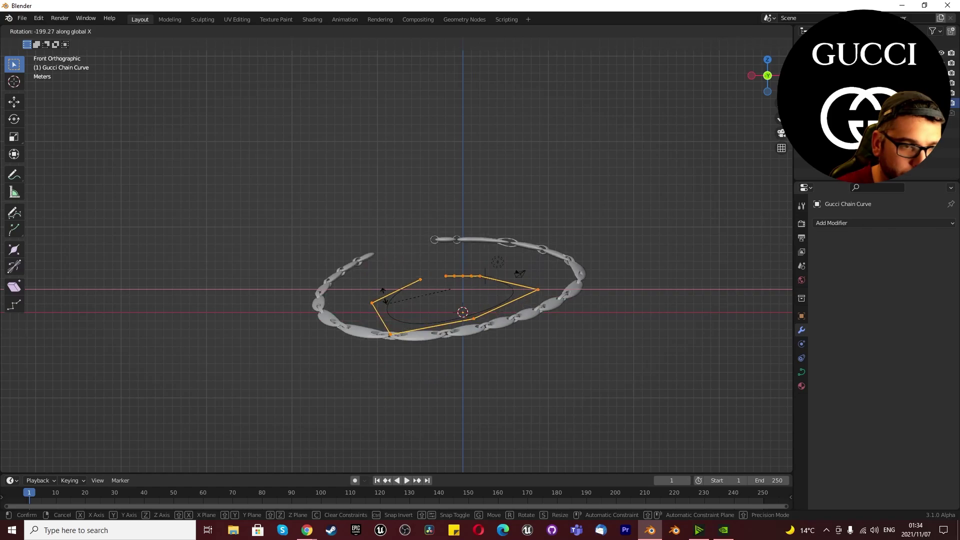
pyautogui.click(379, 257)
# - Raise the path's highest corner point by about 3 m and shift the corner point on the positive X side up and inward
pyautogui.moveTo(379, 257); pyautogui.dragTo(419, 252, button='middle')
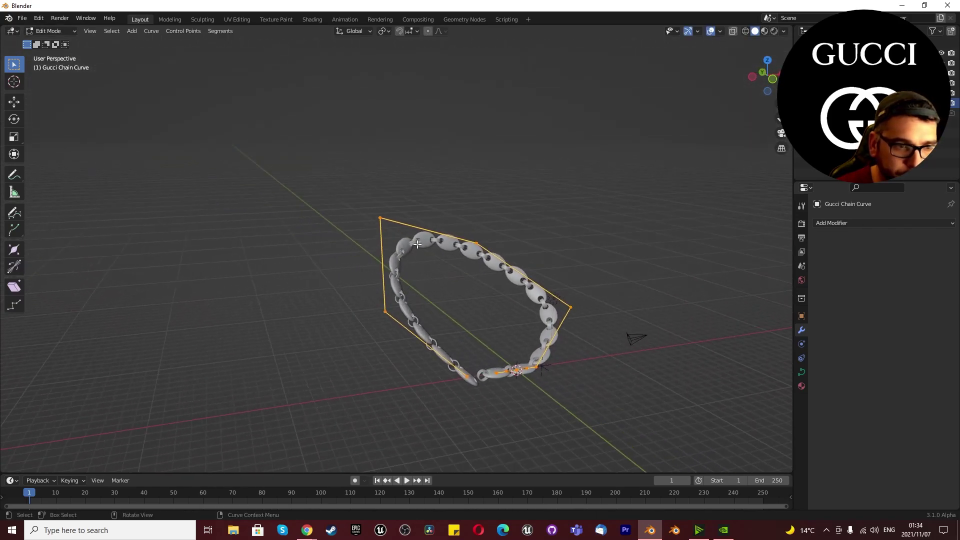
pyautogui.moveTo(366, 203); pyautogui.dragTo(396, 246)
pyautogui.press('g')
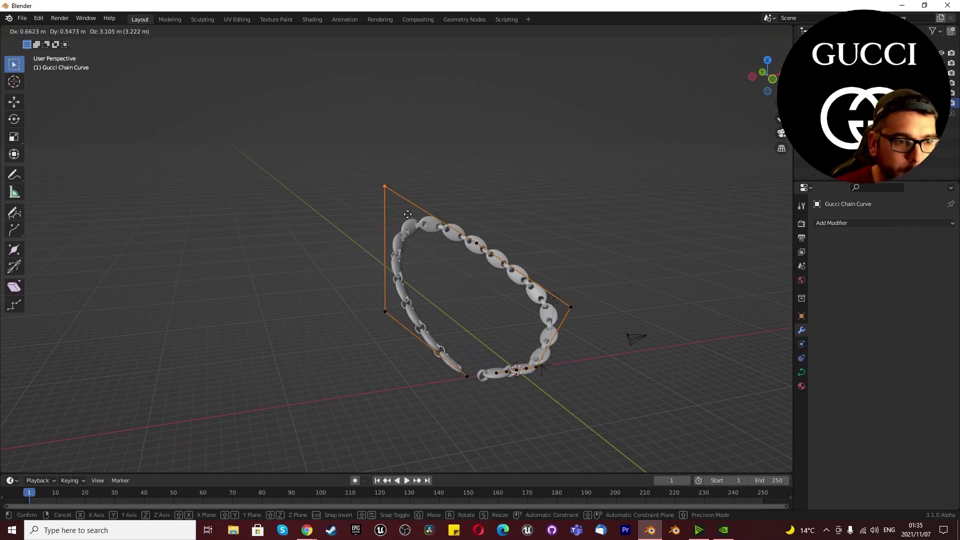
pyautogui.click(418, 182)
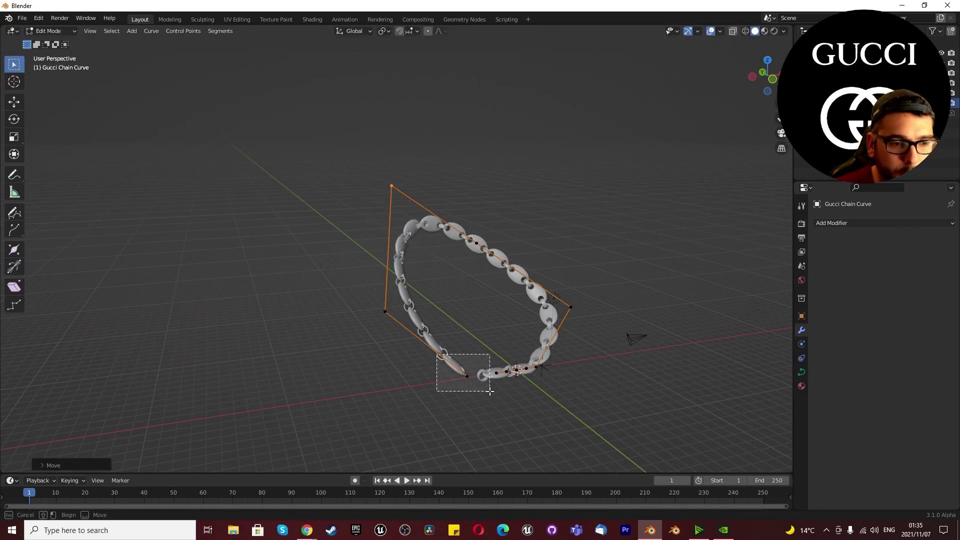
pyautogui.moveTo(490, 392); pyautogui.dragTo(490, 391)
pyautogui.moveTo(515, 265); pyautogui.dragTo(575, 320)
pyautogui.press('g')
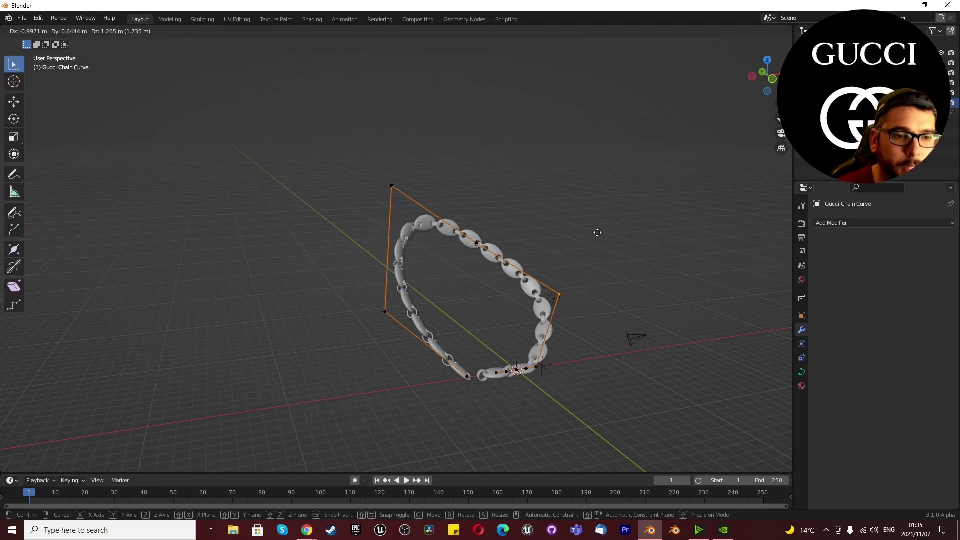
pyautogui.click(556, 239)
# - Raise the path point between the two upper corner points so that the chain's far edge follows a rounder arc
pyautogui.scroll(3, 556, 239)
pyautogui.moveTo(546, 267); pyautogui.dragTo(478, 261, button='middle')
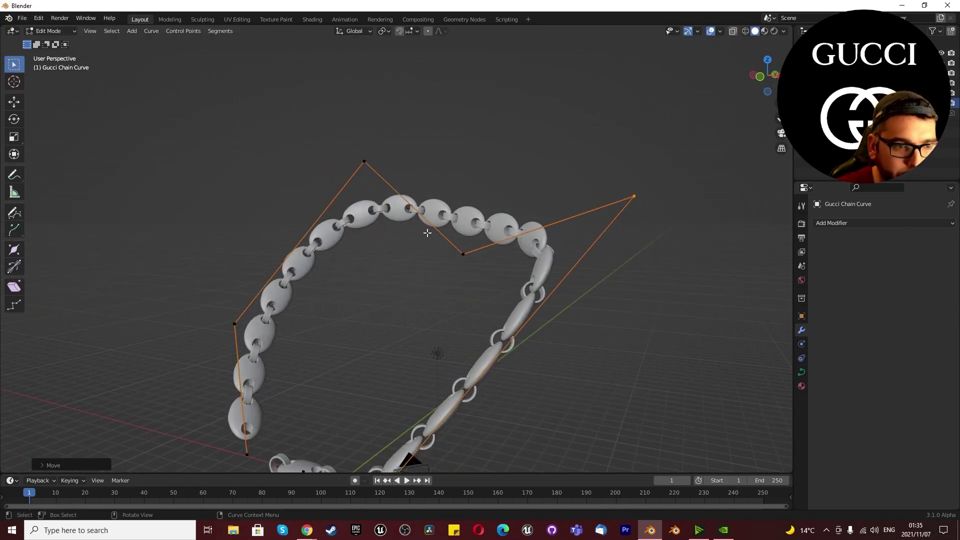
pyautogui.moveTo(426, 231); pyautogui.dragTo(488, 270)
pyautogui.press('g')
pyautogui.click(479, 213)
pyautogui.scroll(-4, 433, 245)
pyautogui.moveTo(433, 244); pyautogui.dragTo(478, 247, button='middle')
pyautogui.scroll(-4, 478, 247)
pyautogui.scroll(2, 478, 247)
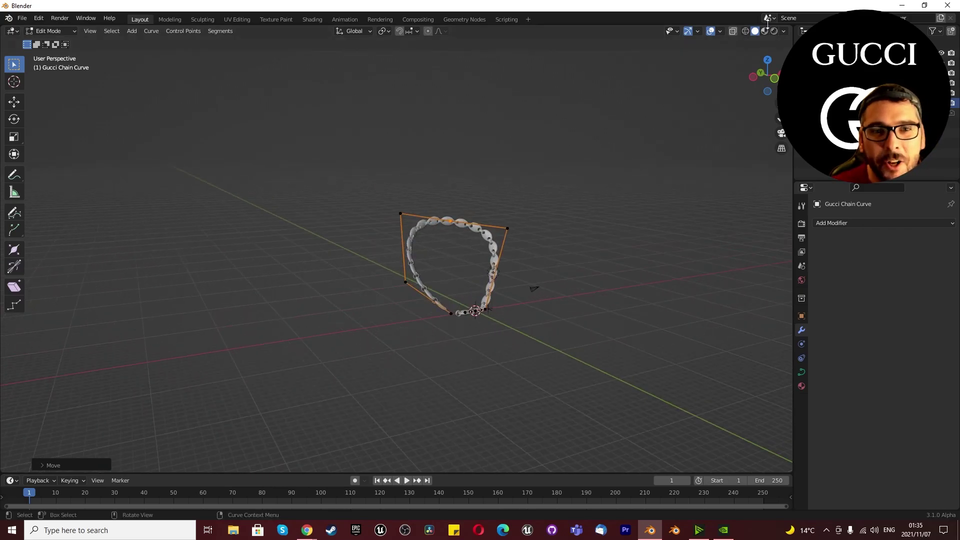
# - Select all of the path's control points and return to Object Mode
pyautogui.scroll(2, 485, 154)
pyautogui.moveTo(380, 163); pyautogui.dragTo(606, 370)
pyautogui.scroll(-3, 551, 298)
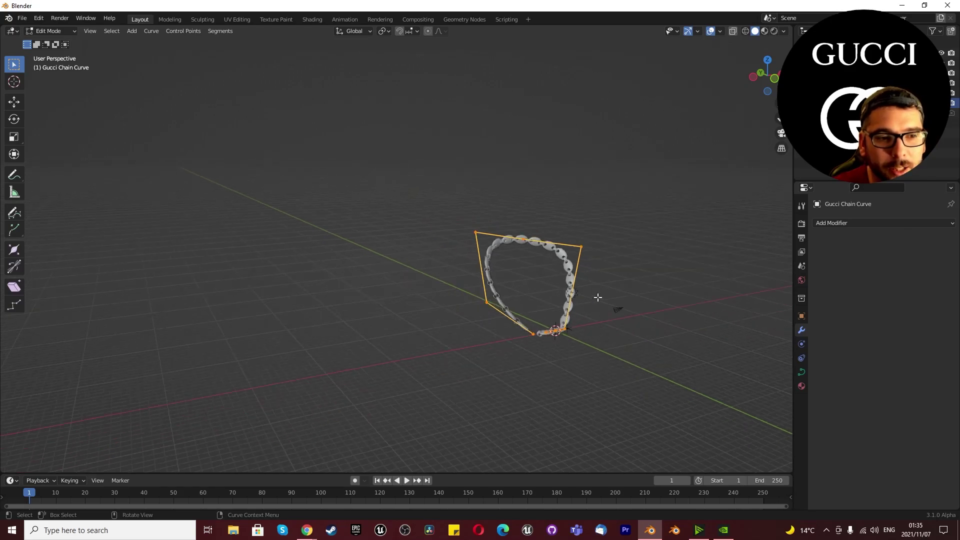
pyautogui.scroll(3, 631, 288)
pyautogui.scroll(1, 537, 282)
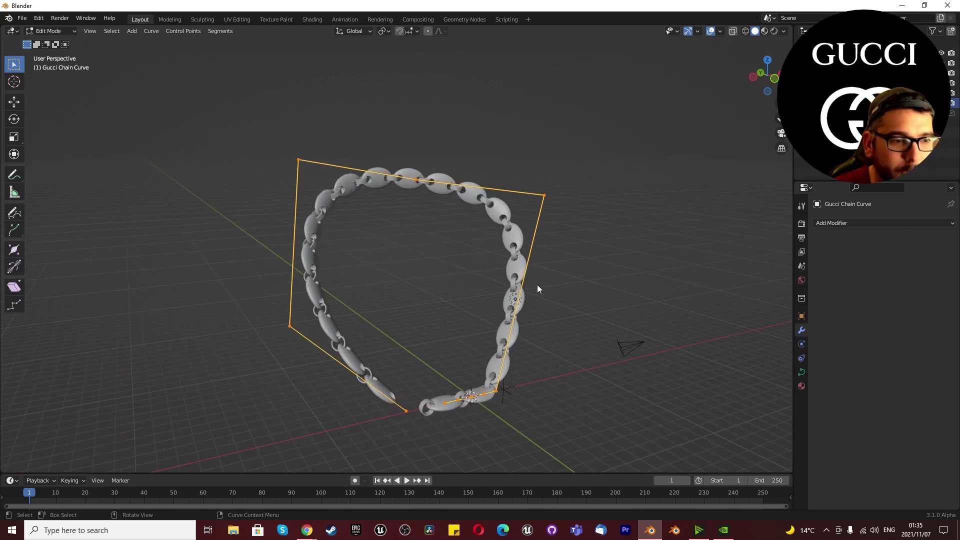
pyautogui.press('Tab')
pyautogui.scroll(-2, 529, 282)
pyautogui.click(518, 252)
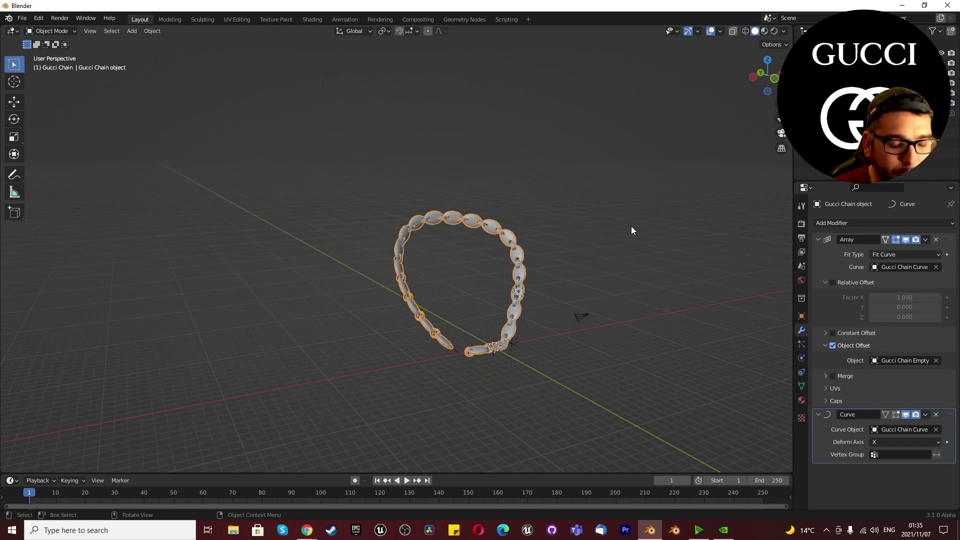
pyautogui.press('r')
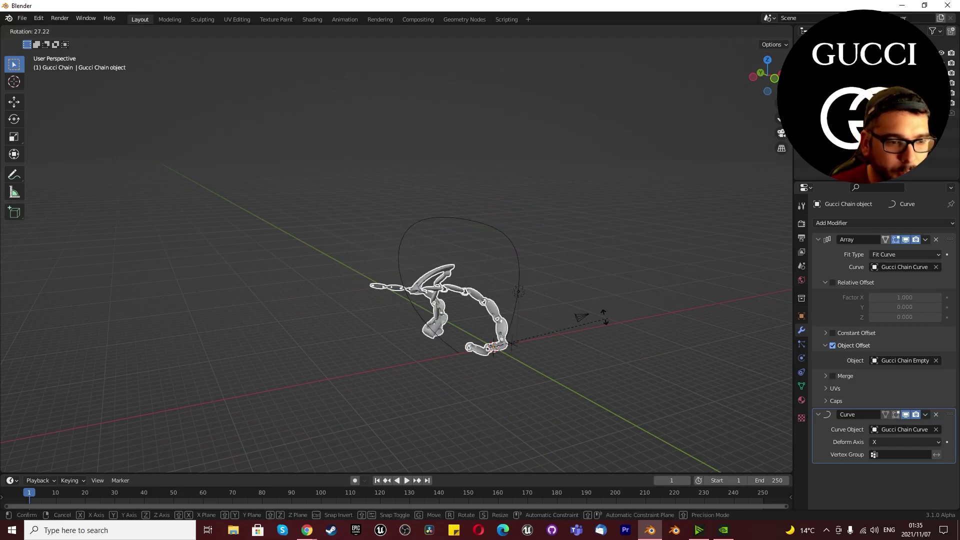
pyautogui.rightClick(552, 234)
# - Rotate Gucci Chain Curve about the global X axis so that the whole chain loop swings to the opposite side of the axis
pyautogui.click(845, 103)
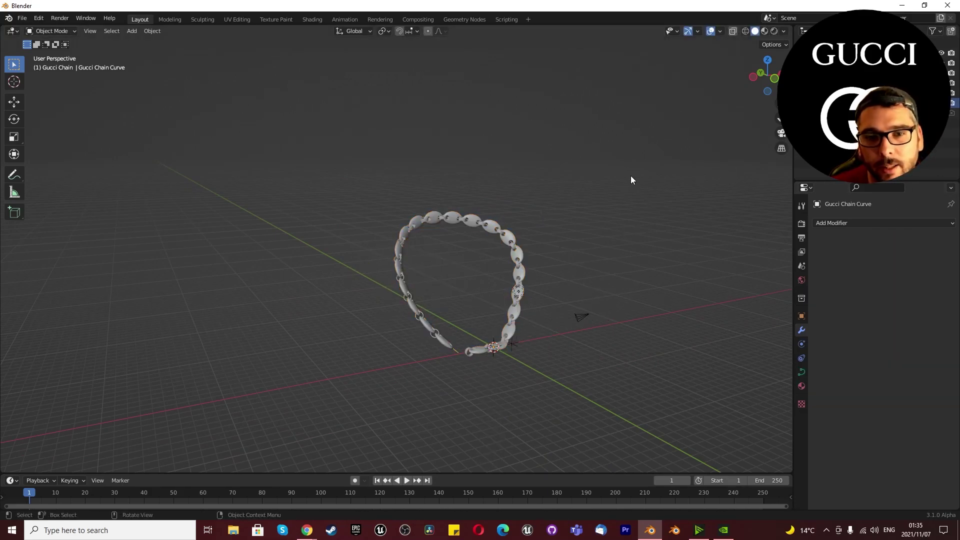
pyautogui.press('r')
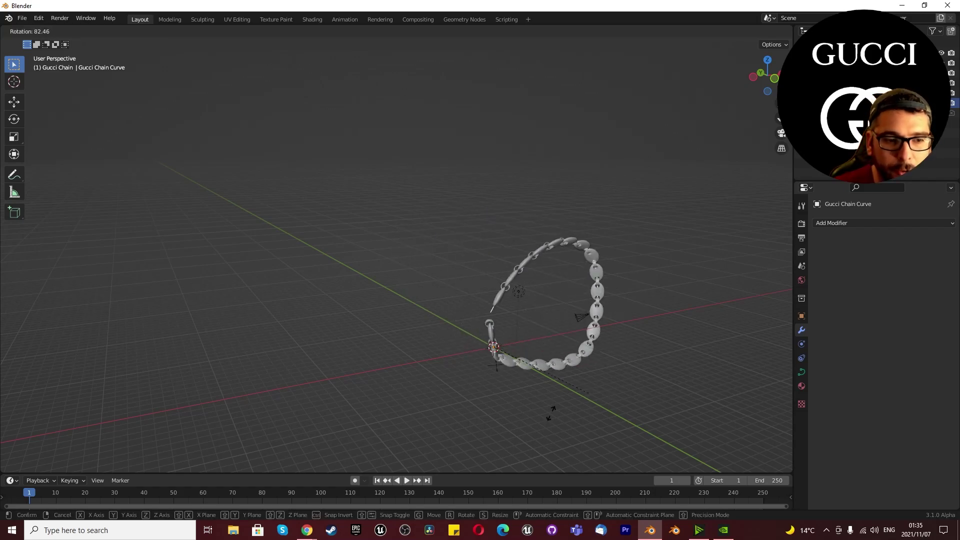
pyautogui.press('x')
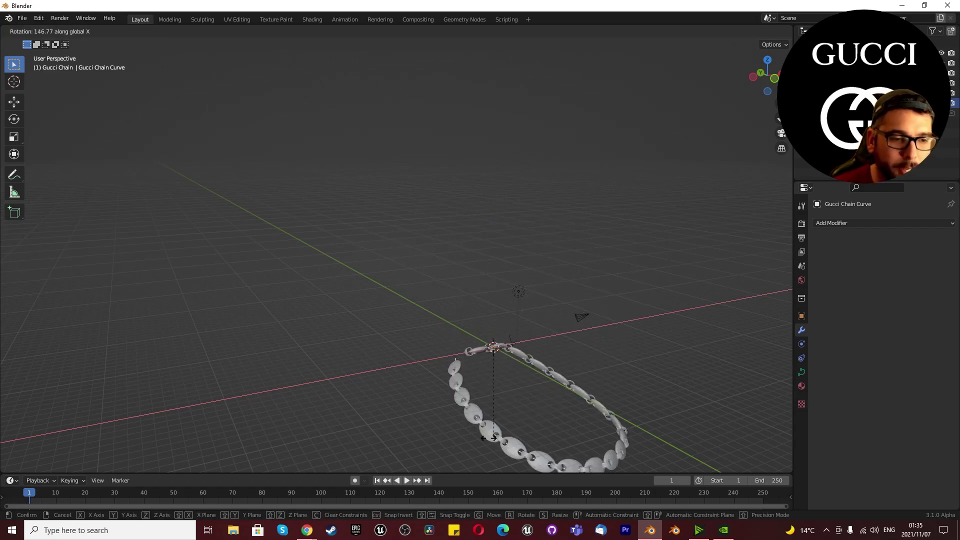
pyautogui.click(481, 416)
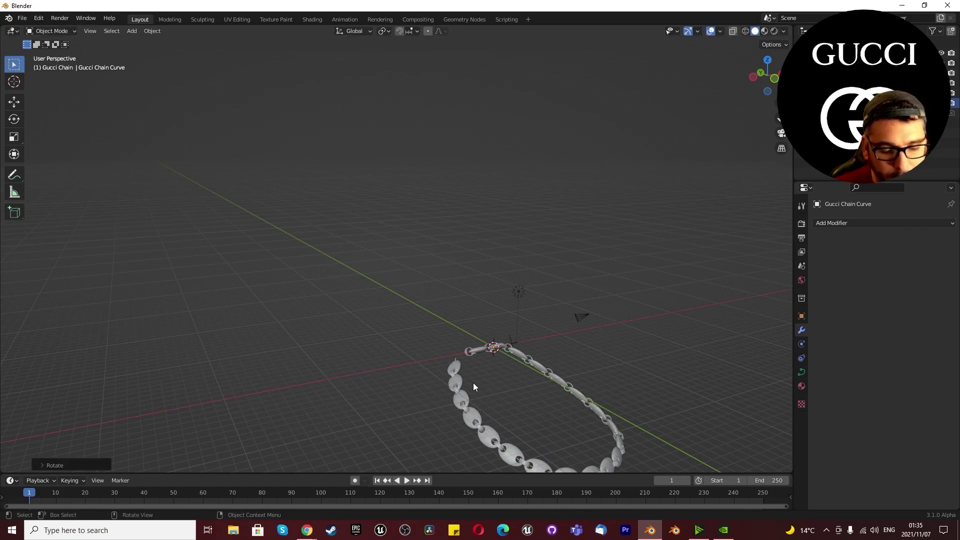
pyautogui.scroll(-4, 457, 314)
pyautogui.moveTo(491, 361); pyautogui.dragTo(691, 110, button='middle')
pyautogui.scroll(3, 455, 296)
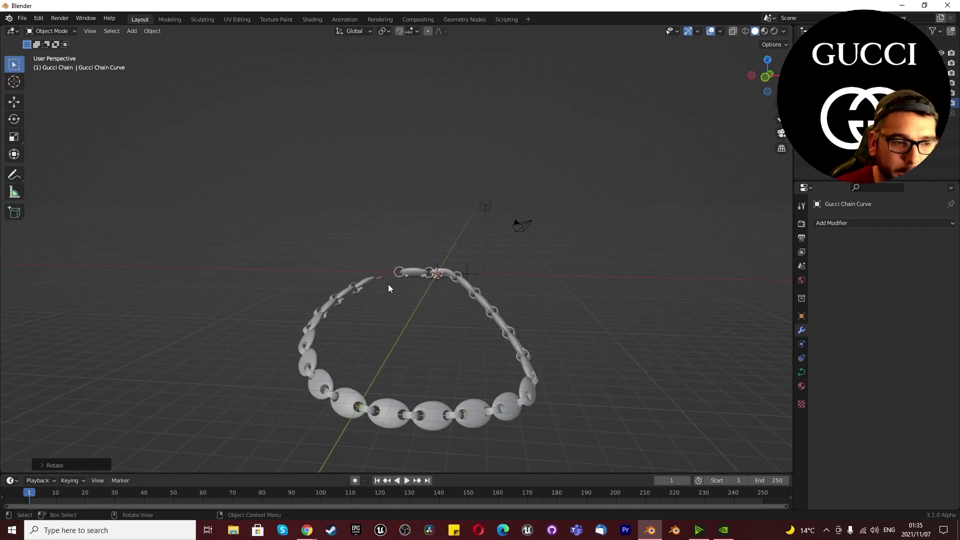
# - Switch to the chain1212.blend window and examine the finished gold chain on the rendered character from several angles and distances
pyautogui.moveTo(959, 190); pyautogui.dragTo(331, 0)
pyautogui.scroll(3, 406, 276)
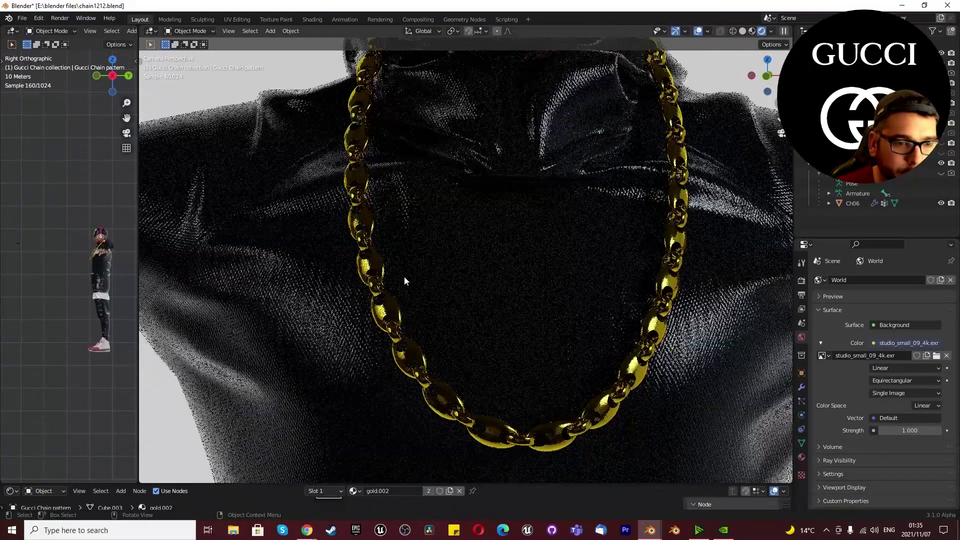
pyautogui.scroll(-4, 404, 276)
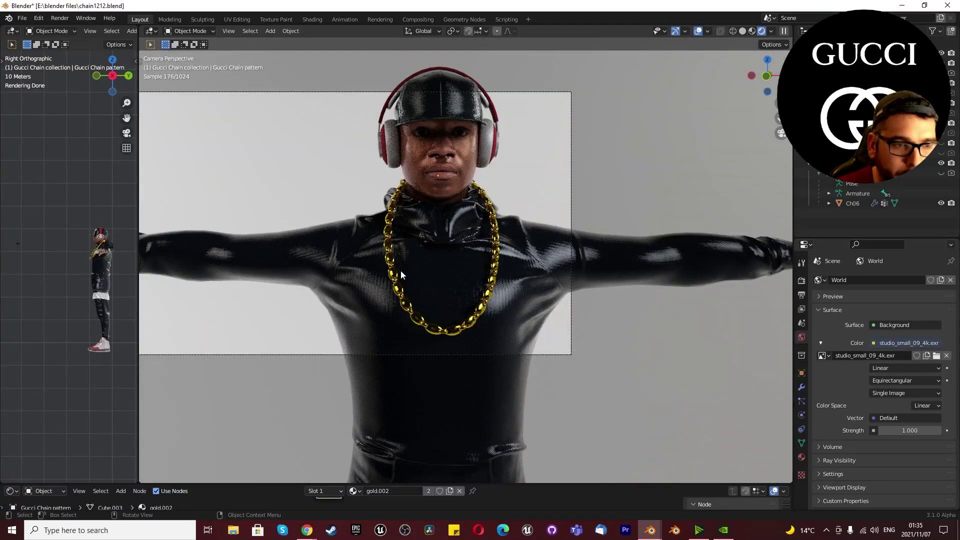
pyautogui.moveTo(401, 271); pyautogui.dragTo(509, 273, button='middle')
pyautogui.scroll(6, 497, 267)
pyautogui.scroll(-6, 497, 267)
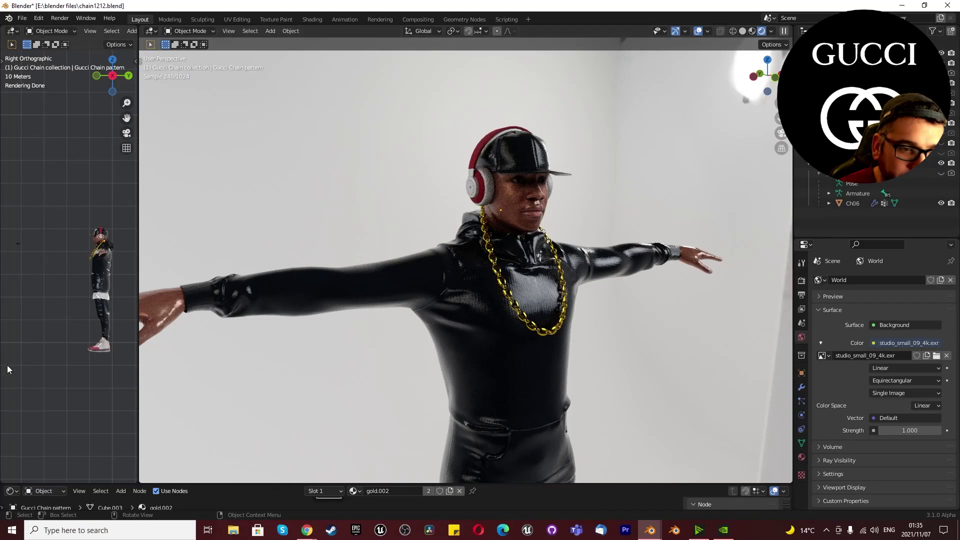
pyautogui.scroll(-5, 520, 223)
pyautogui.moveTo(520, 223); pyautogui.dragTo(436, 231, button='middle')
pyautogui.scroll(7, 525, 236)
pyautogui.moveTo(526, 237); pyautogui.dragTo(640, 170, button='middle')
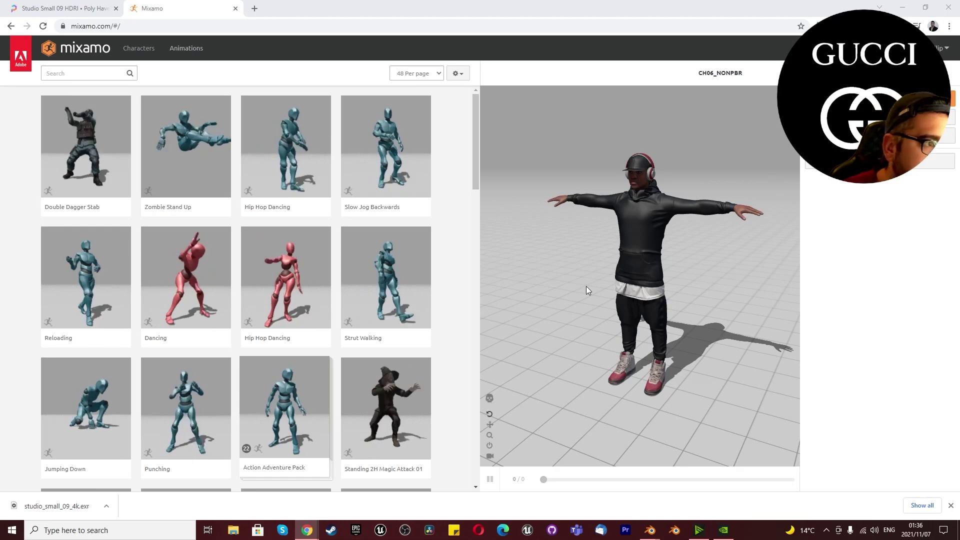
# - In the browser, view Mixamo's Characters library and Poly Haven's Studio Small 09 HDRI page
pyautogui.click(132, 51)
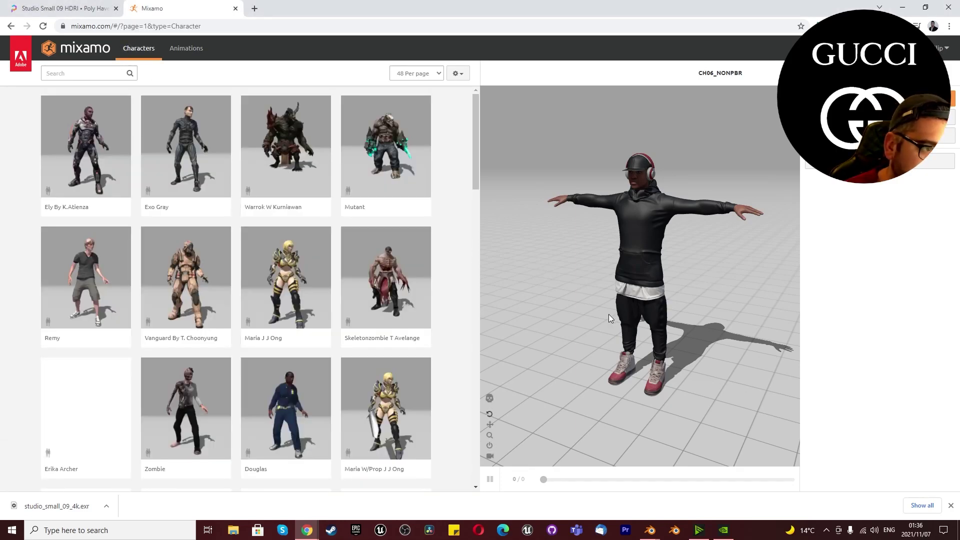
pyautogui.click(35, 10)
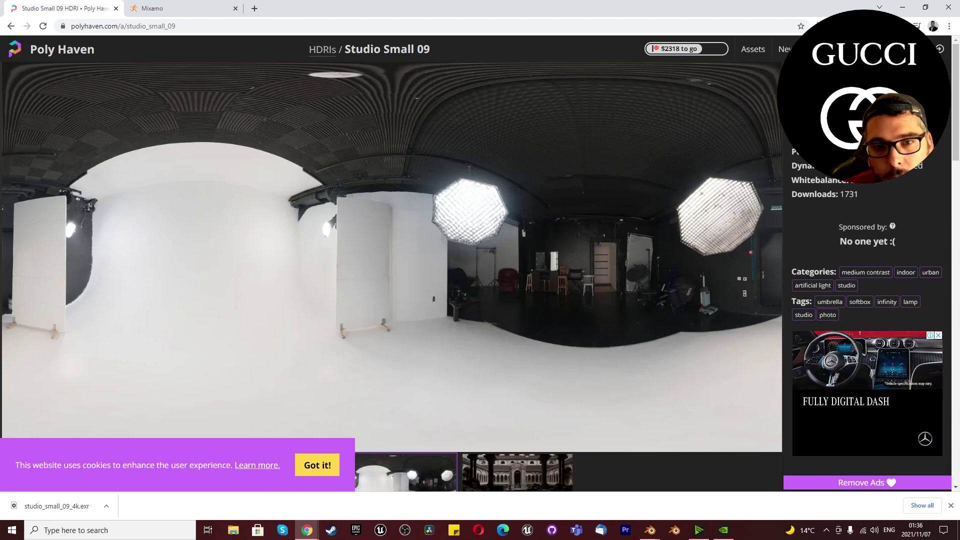
# - Switch back to Blender and compare the finished chain in chain1212.blend with the chain loop in the unsaved scene
pyautogui.click(659, 533)
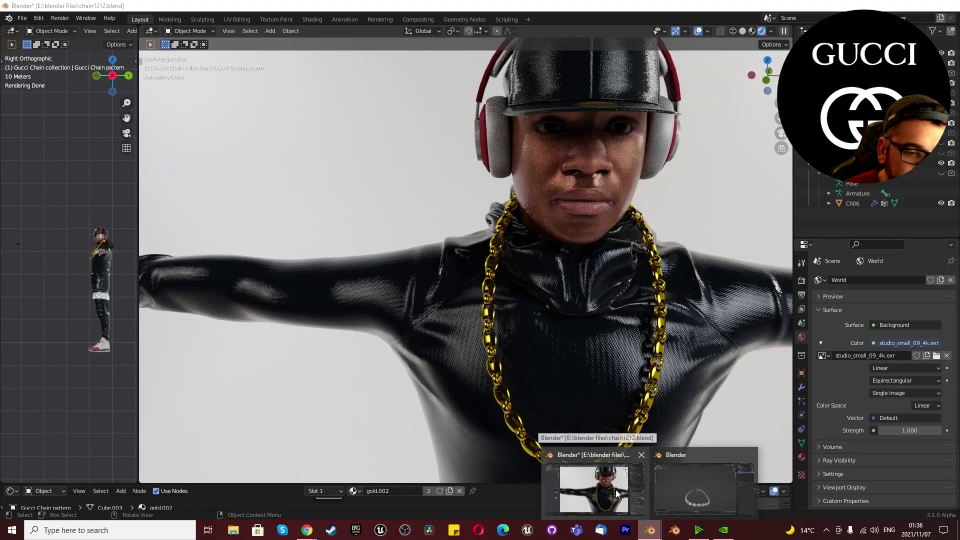
pyautogui.click(616, 490)
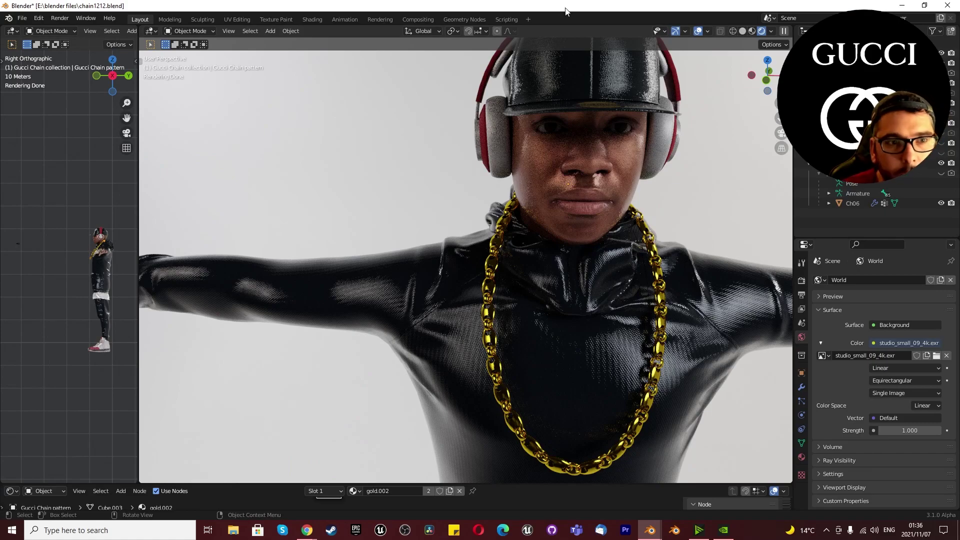
pyautogui.moveTo(564, 8); pyautogui.dragTo(959, 210)
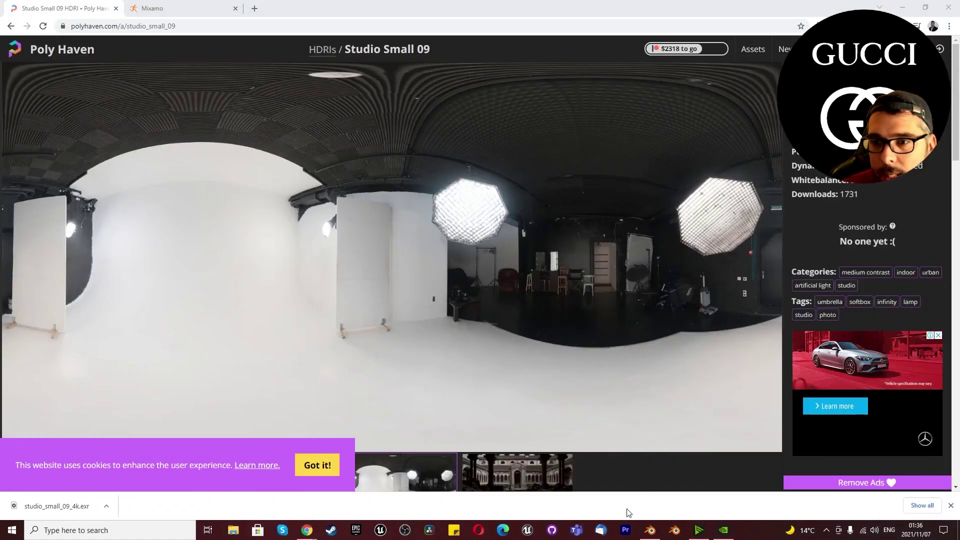
pyautogui.click(650, 530)
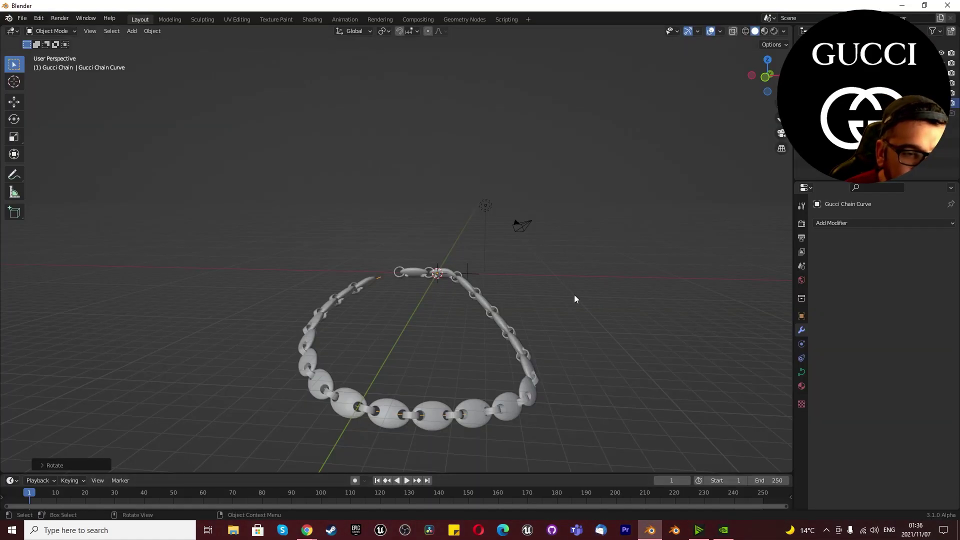
pyautogui.scroll(-3, 494, 293)
pyautogui.scroll(5, 518, 331)
pyautogui.scroll(-6, 520, 335)
pyautogui.scroll(5, 524, 346)
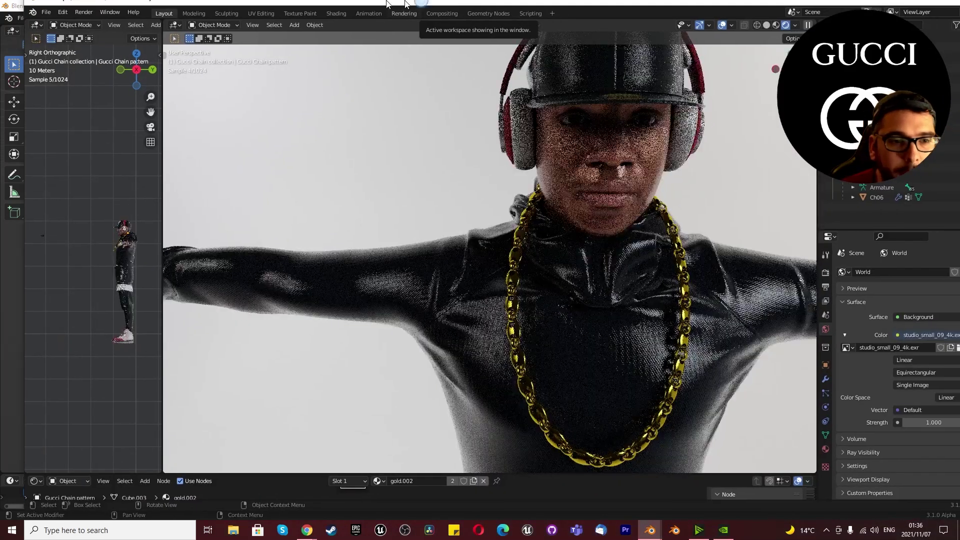
# - Hide the character in chain1212.blend, frame gucci chain 2 curve and inspect its gold chain up close
pyautogui.moveTo(397, 4); pyautogui.dragTo(406, 3)
pyautogui.scroll(-5, 486, 292)
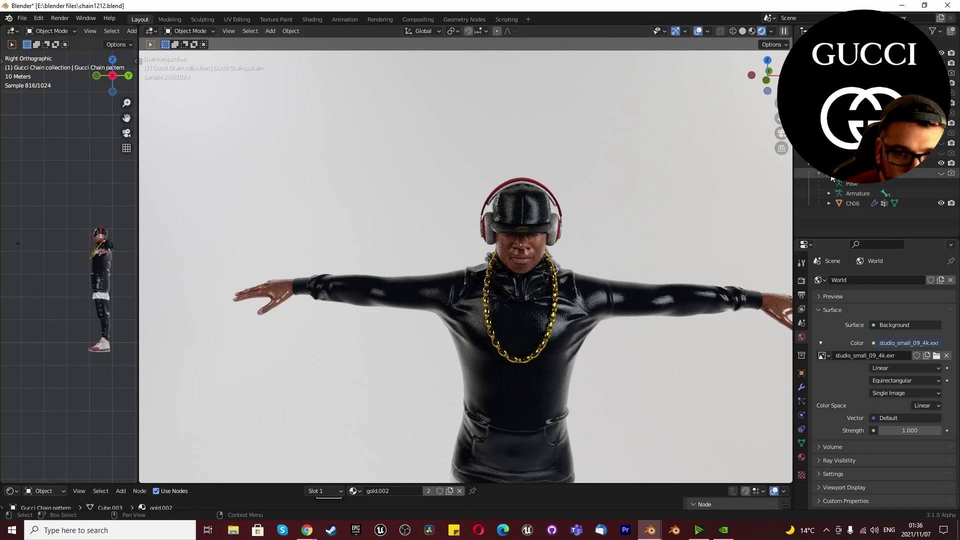
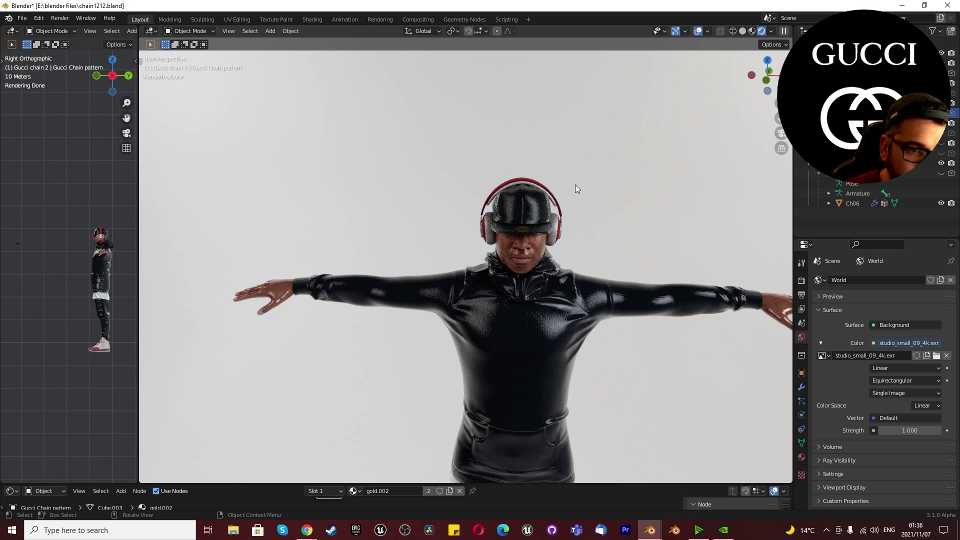
pyautogui.click(941, 164)
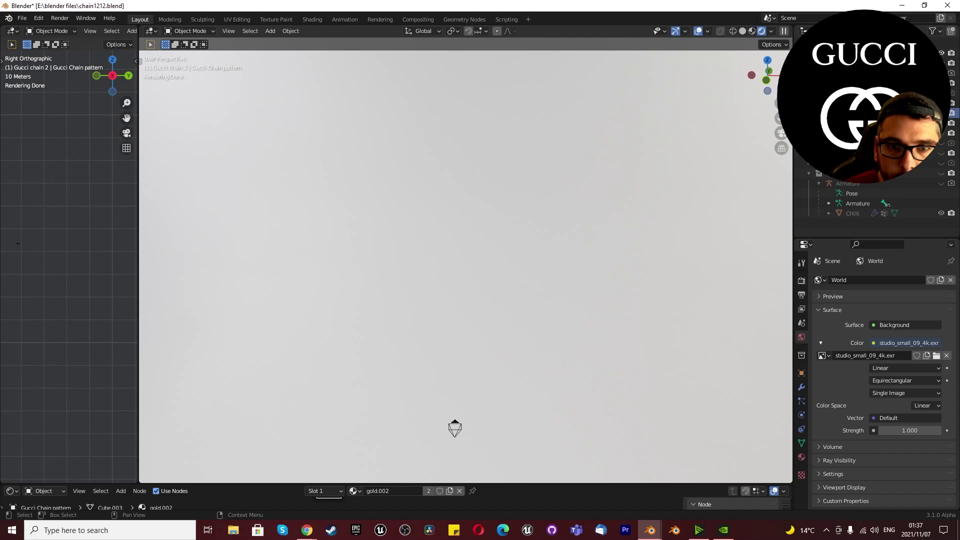
pyautogui.click(855, 123)
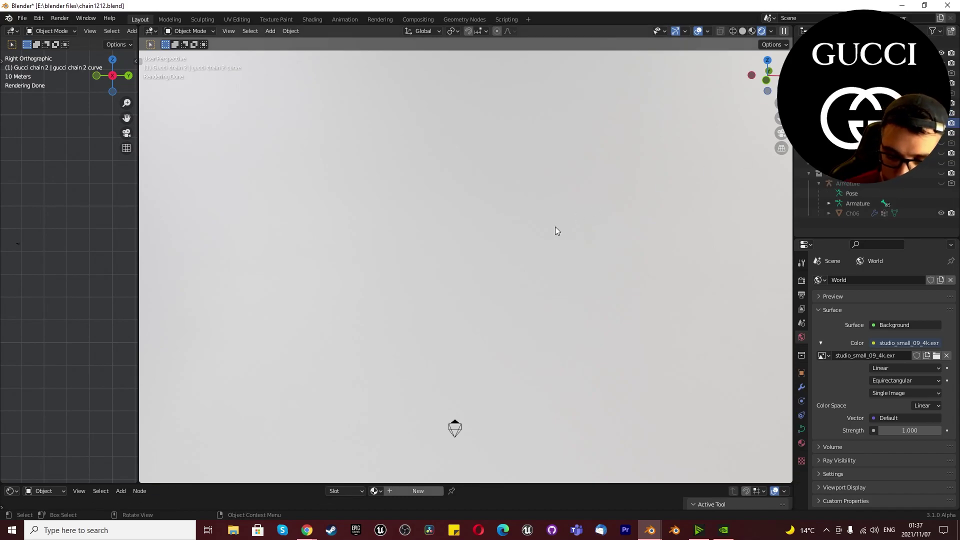
pyautogui.press('KP_Decimal')
pyautogui.moveTo(484, 219); pyautogui.dragTo(246, 296, button='middle')
pyautogui.scroll(3, 293, 324)
pyautogui.moveTo(349, 332); pyautogui.dragTo(401, 318, button='middle')
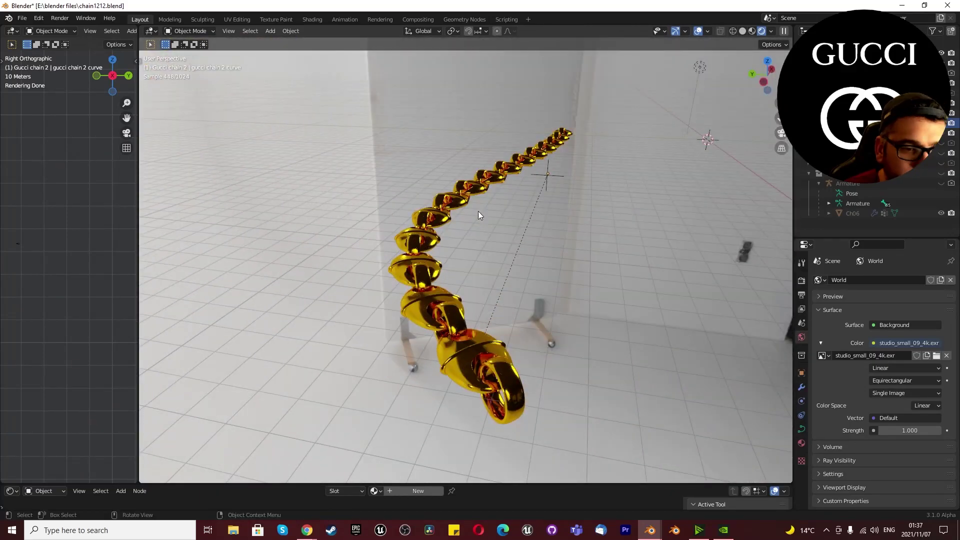
pyautogui.scroll(-4, 464, 339)
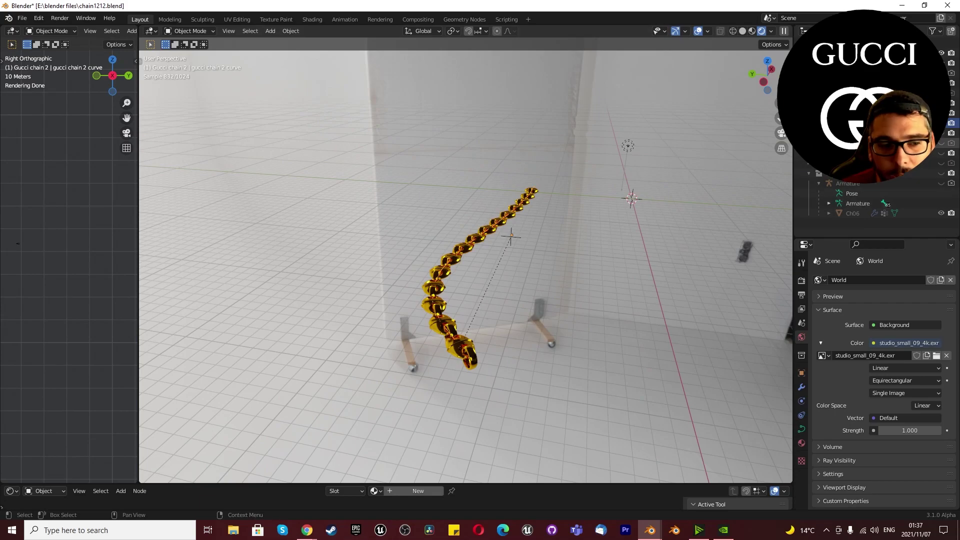
# - Show the second gold chain beside the Gucci chain and examine both chains' links from several angles and distances
pyautogui.click(951, 144)
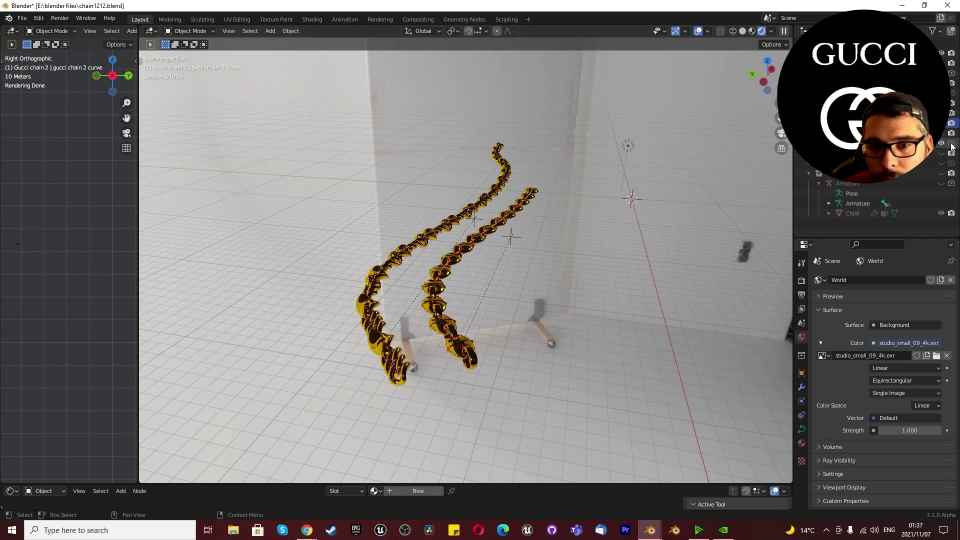
pyautogui.moveTo(385, 298); pyautogui.dragTo(430, 319, button='middle')
pyautogui.scroll(4, 508, 364)
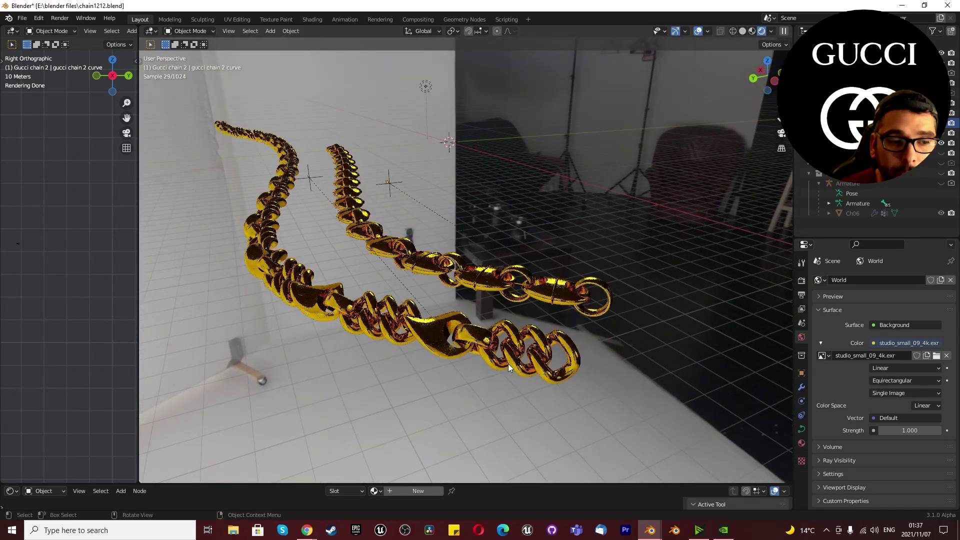
pyautogui.moveTo(508, 365); pyautogui.dragTo(519, 361, button='middle')
pyautogui.scroll(3, 521, 330)
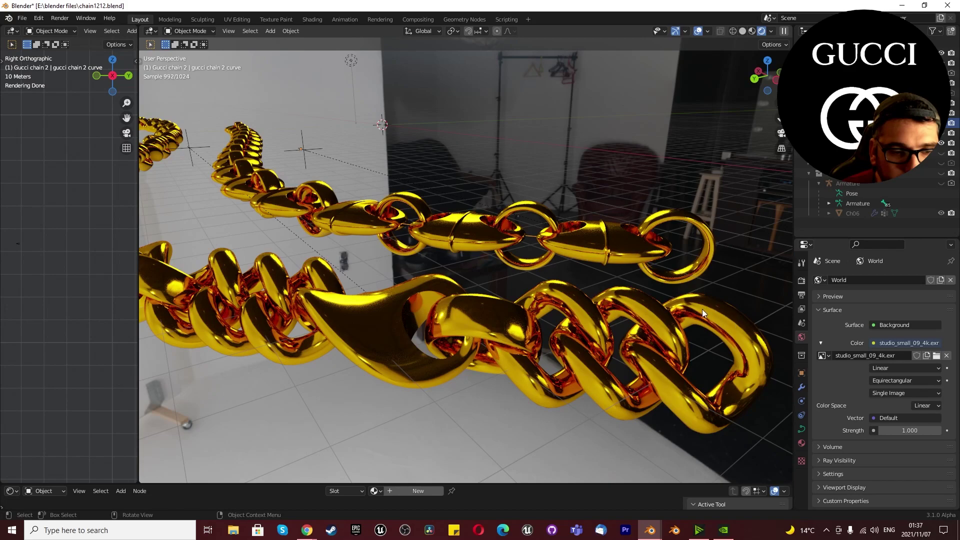
pyautogui.scroll(-5, 644, 309)
pyautogui.scroll(4, 577, 318)
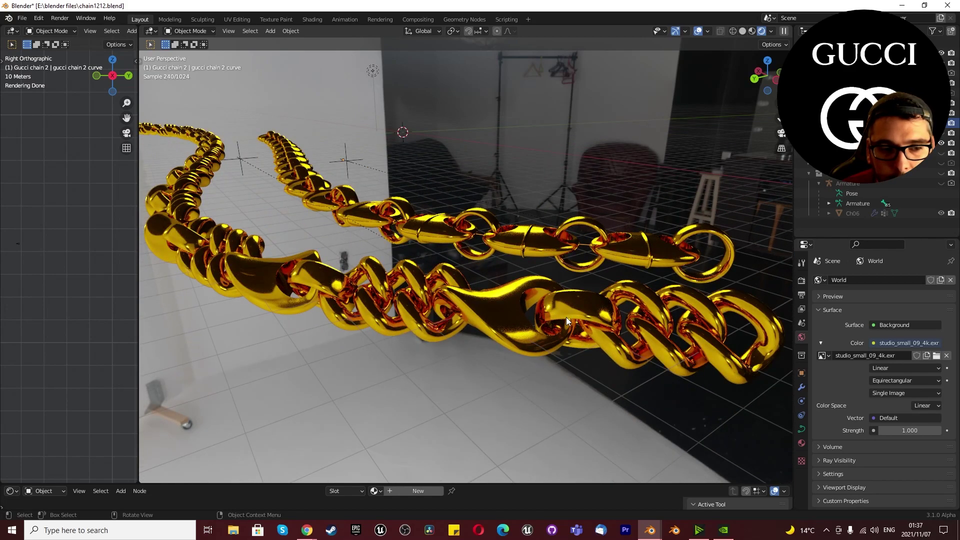
pyautogui.moveTo(596, 313); pyautogui.dragTo(553, 352, button='middle')
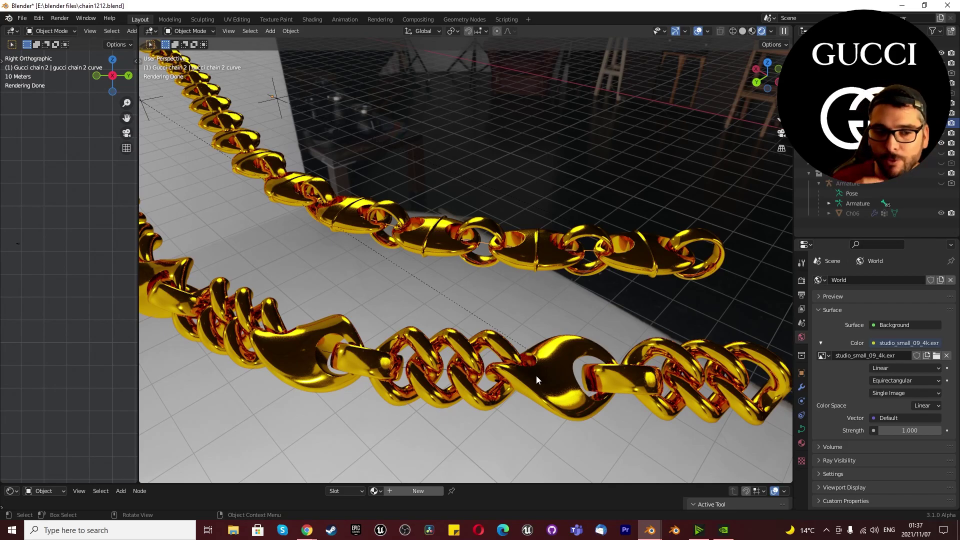
pyautogui.scroll(-5, 536, 378)
pyautogui.moveTo(538, 376); pyautogui.dragTo(515, 377, button='middle')
pyautogui.scroll(3, 511, 379)
pyautogui.scroll(-3, 500, 387)
pyautogui.scroll(1, 482, 406)
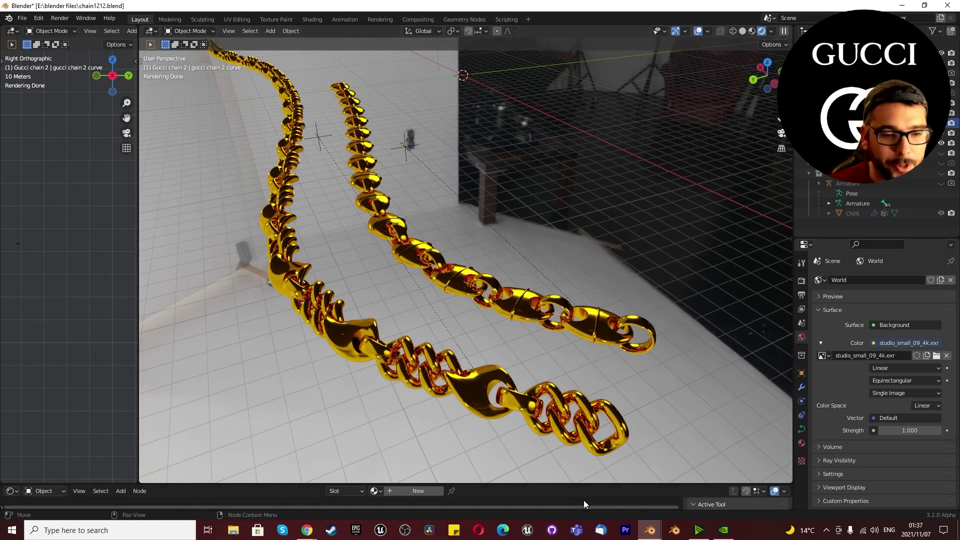
# - Switch to the unsaved Blender scene containing the grey chain loop and bring its window back to full view
pyautogui.moveTo(650, 530)
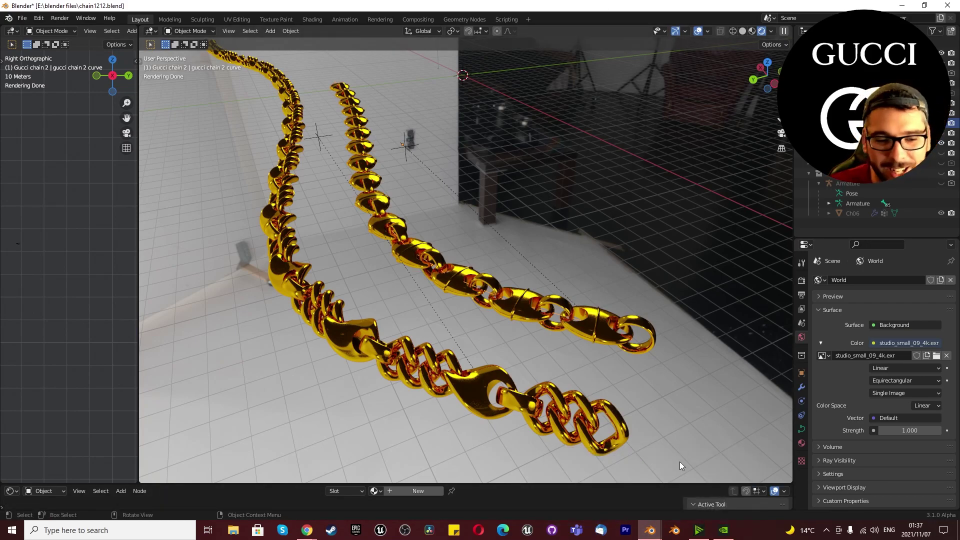
pyautogui.click(663, 500)
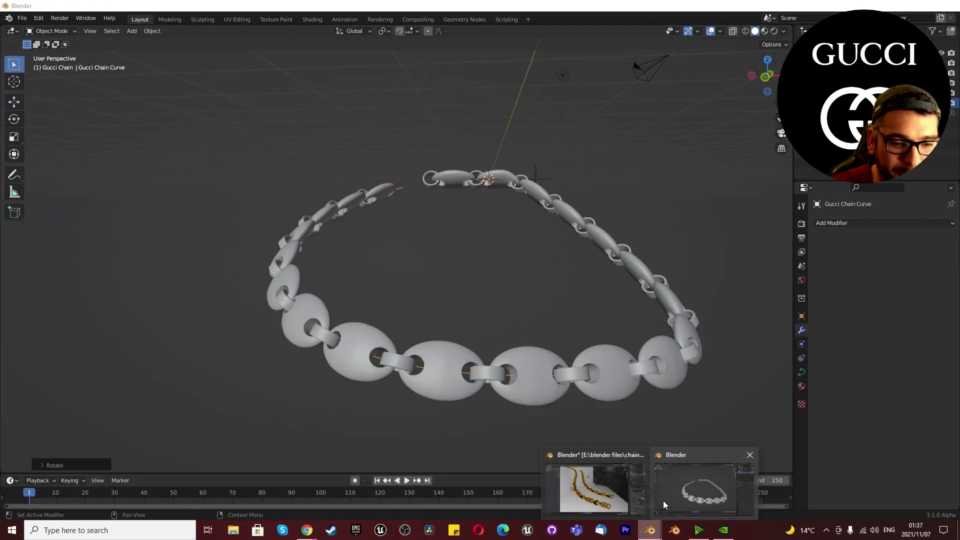
pyautogui.moveTo(528, 1); pyautogui.dragTo(959, 3)
pyautogui.moveTo(698, 22); pyautogui.dragTo(697, 0)
pyautogui.scroll(-6, 517, 248)
pyautogui.scroll(4, 514, 274)
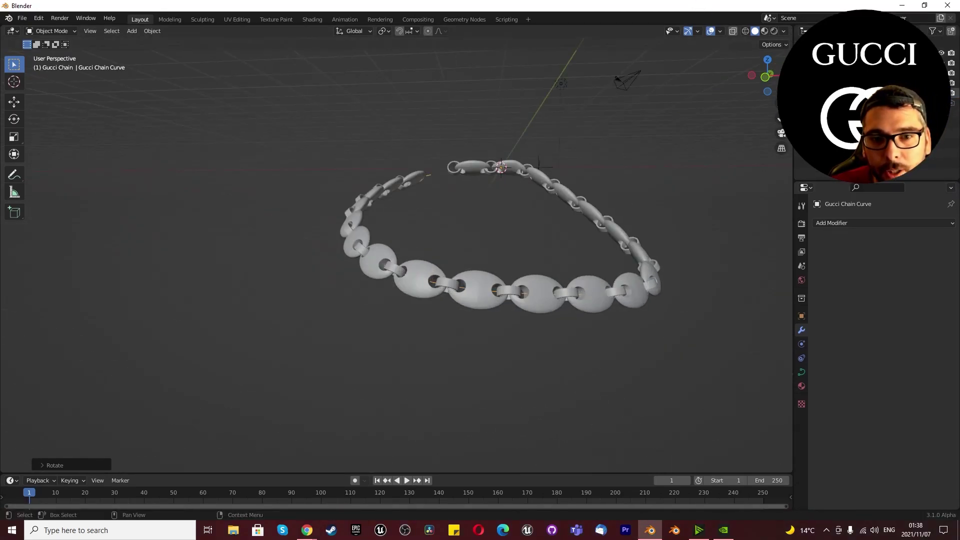
# - Hide the Gucci Chain collection and show the single chain link with its connecting ring at the origin
pyautogui.click(942, 93)
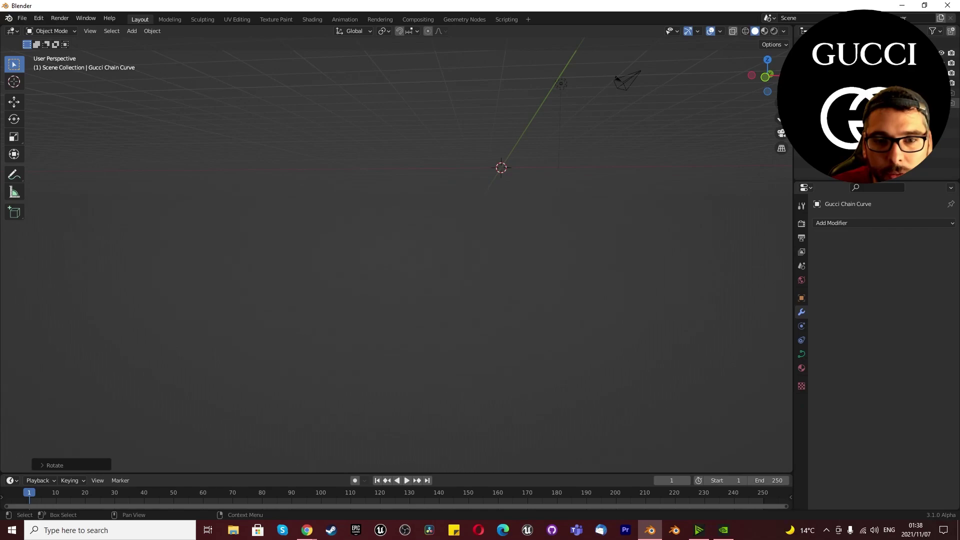
pyautogui.click(852, 83)
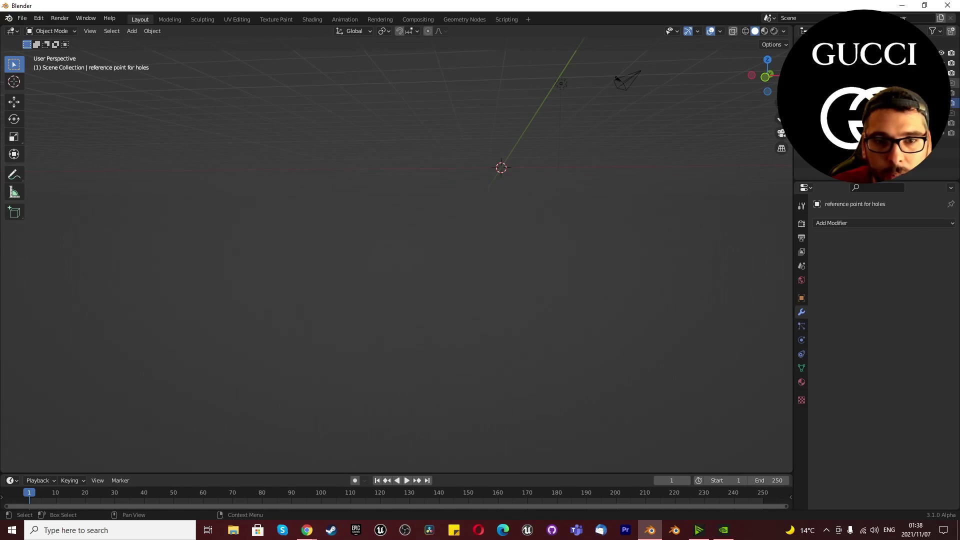
pyautogui.click(942, 93)
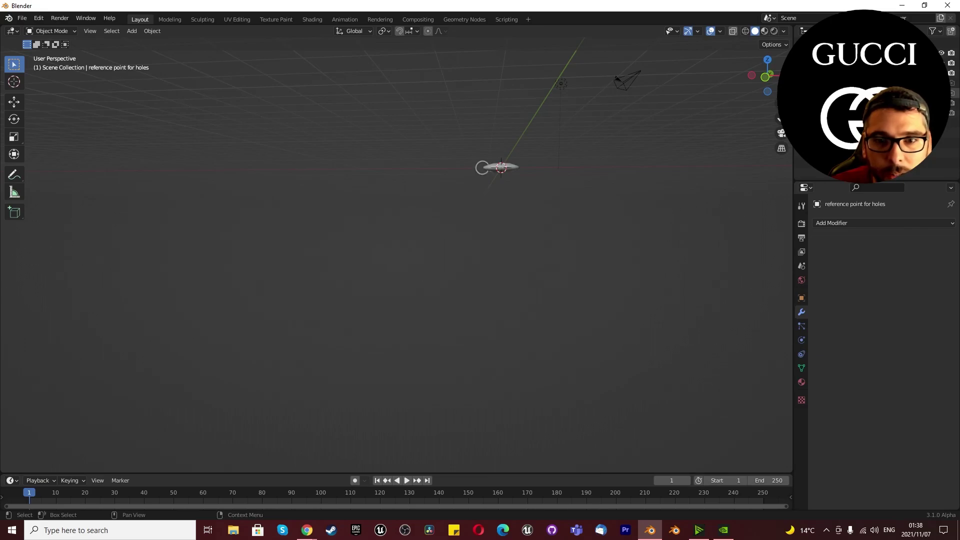
# - Move cuban chain link.001 and Cuban Chain object.001 together 10 m along the global X axis
pyautogui.press('KP_7')
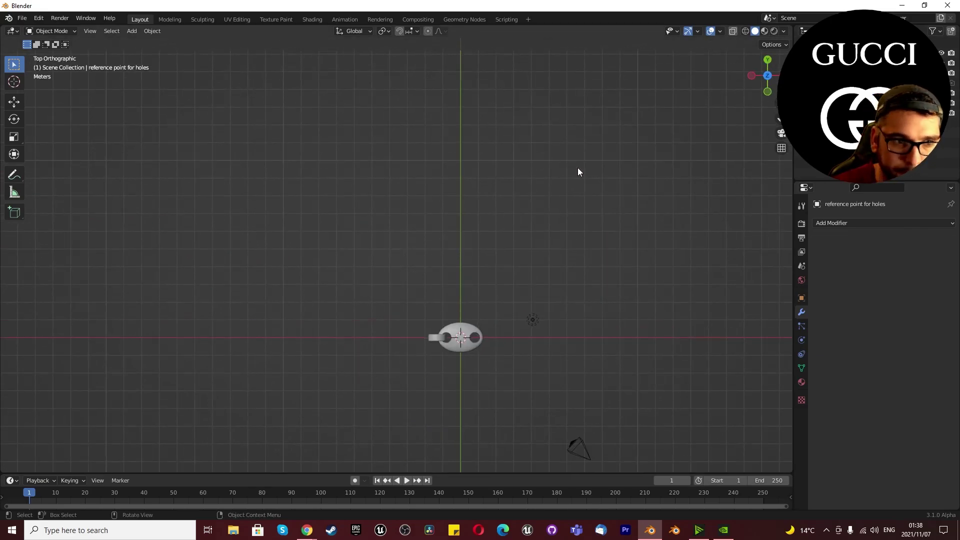
pyautogui.scroll(-4, 545, 275)
pyautogui.scroll(7, 513, 301)
pyautogui.moveTo(422, 284); pyautogui.dragTo(539, 351)
pyautogui.click(612, 381)
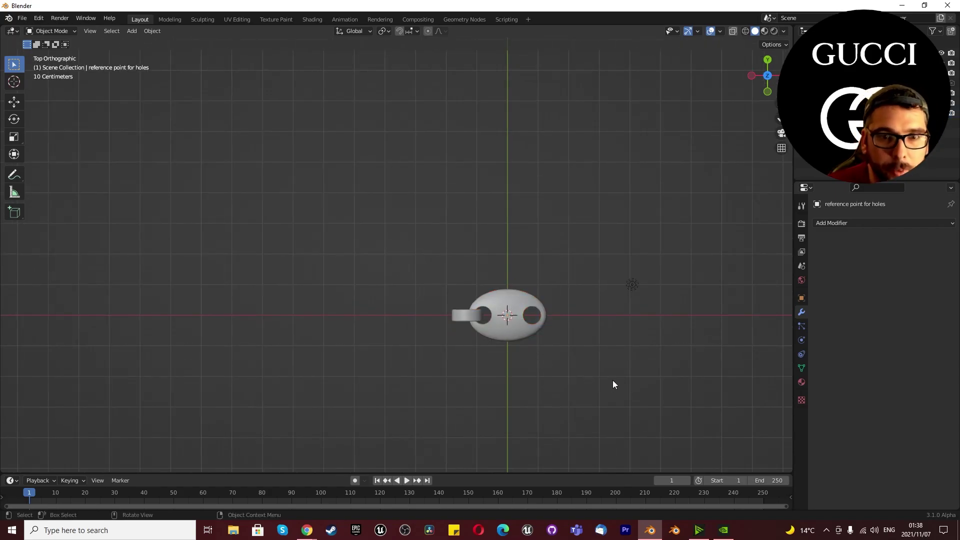
pyautogui.moveTo(434, 292); pyautogui.dragTo(515, 341)
pyautogui.click(845, 103)
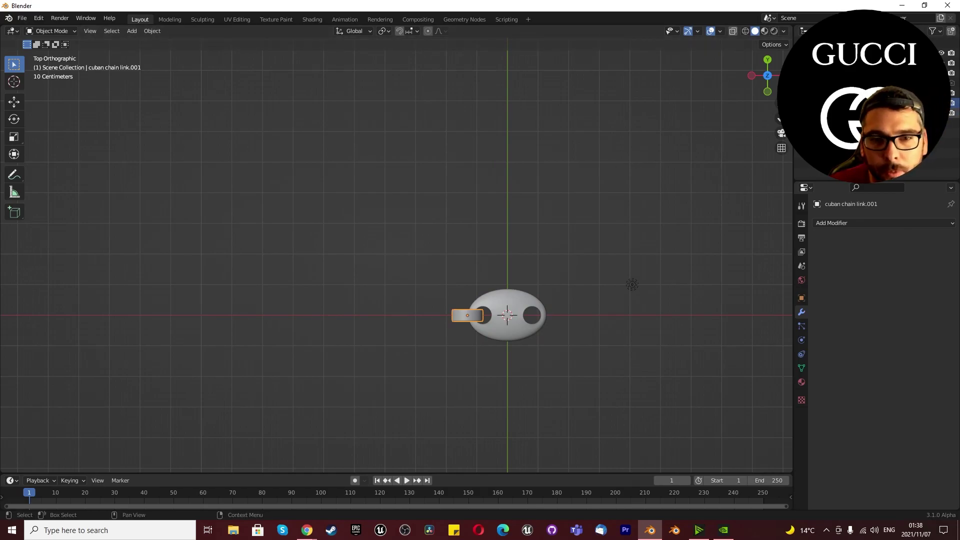
pyautogui.click(845, 113)
pyautogui.keyDown('shift'); pyautogui.click(845, 103); pyautogui.keyUp('shift')
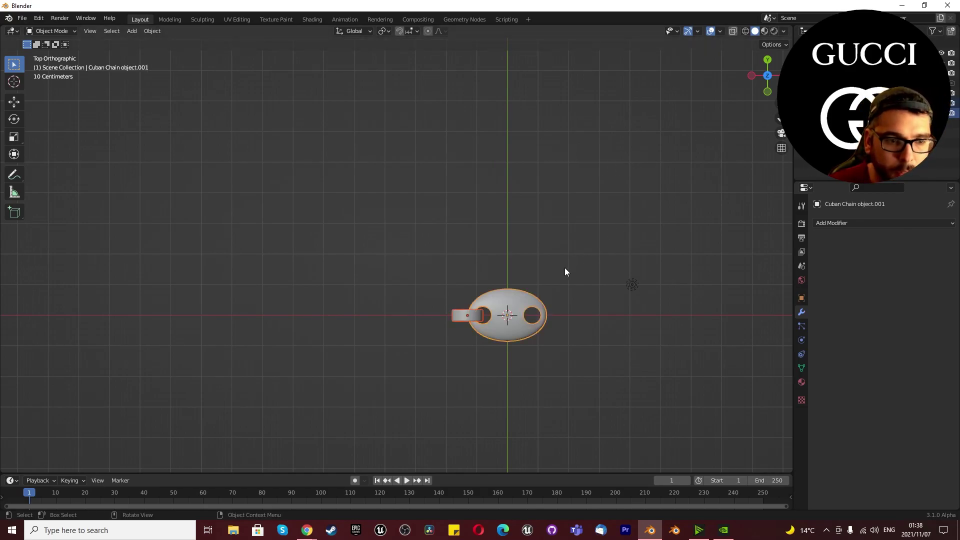
pyautogui.press('g')
pyautogui.write('x')
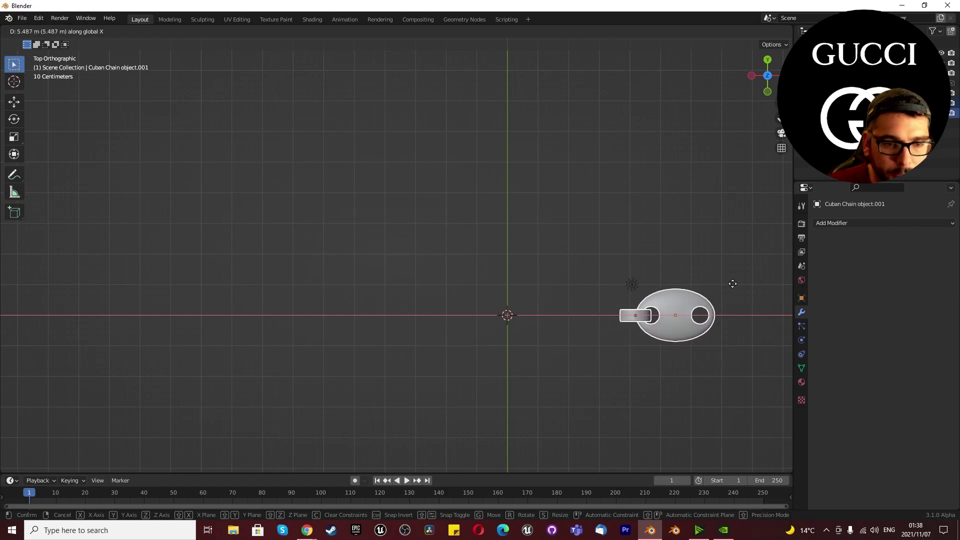
pyautogui.write('5')
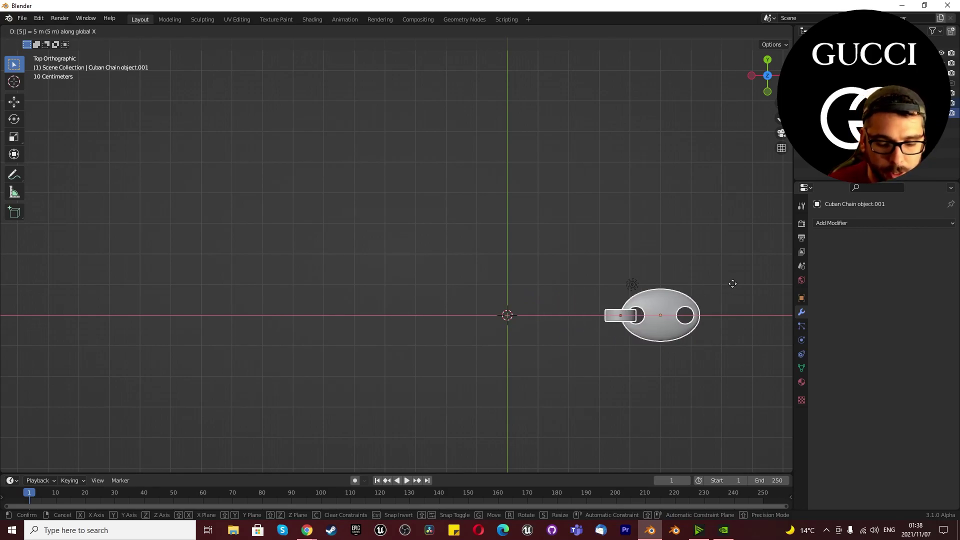
pyautogui.press('BackSpace')
pyautogui.write('10')
pyautogui.press('Return')
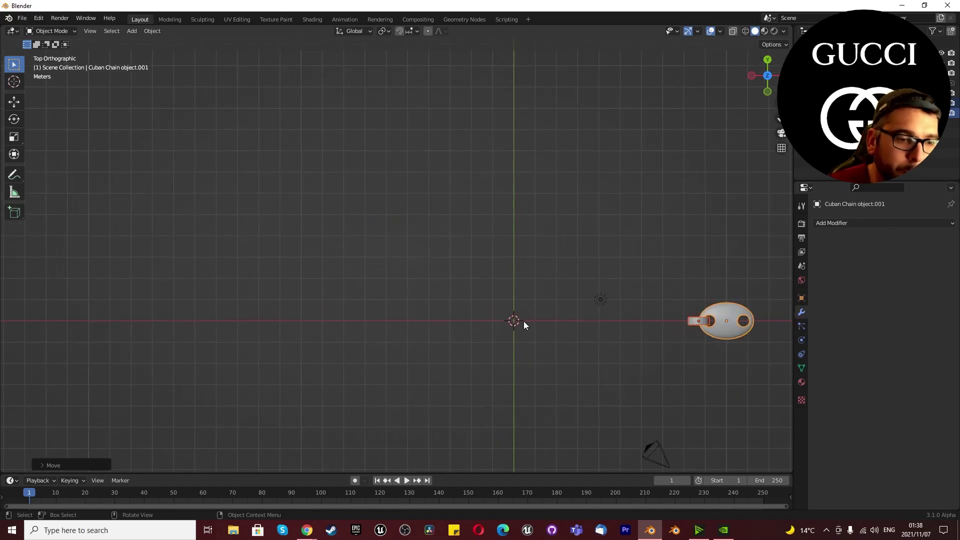
# - Add a Bezier circle at the origin and move it 10 m along the global Y axis
pyautogui.hotkey('shift', 'a')
pyautogui.moveTo(523, 321)
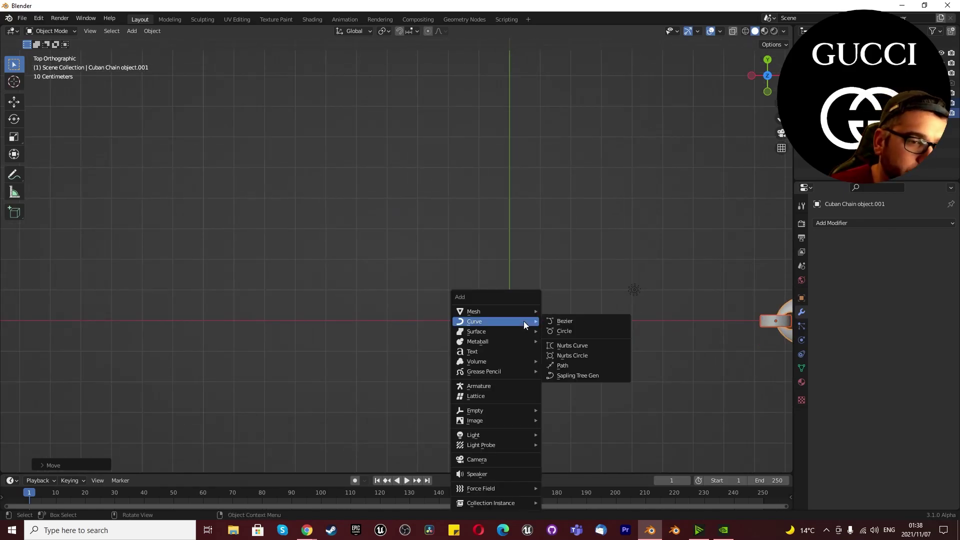
pyautogui.click(554, 329)
pyautogui.scroll(2, 500, 322)
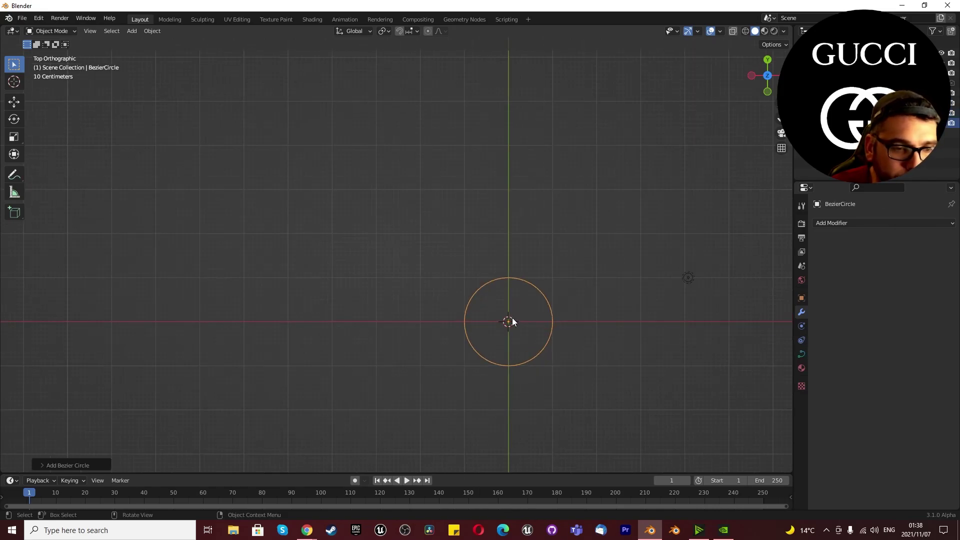
pyautogui.scroll(-5, 514, 319)
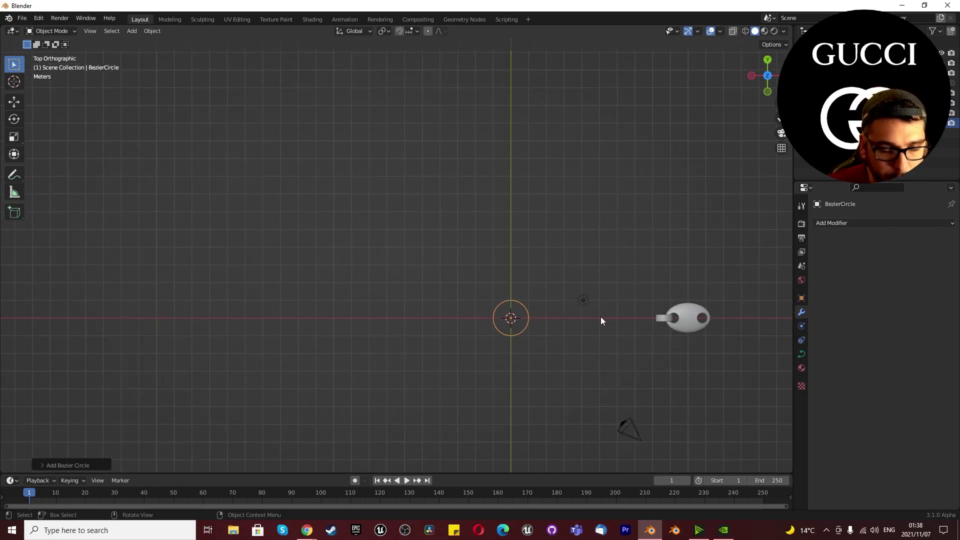
pyautogui.press('g')
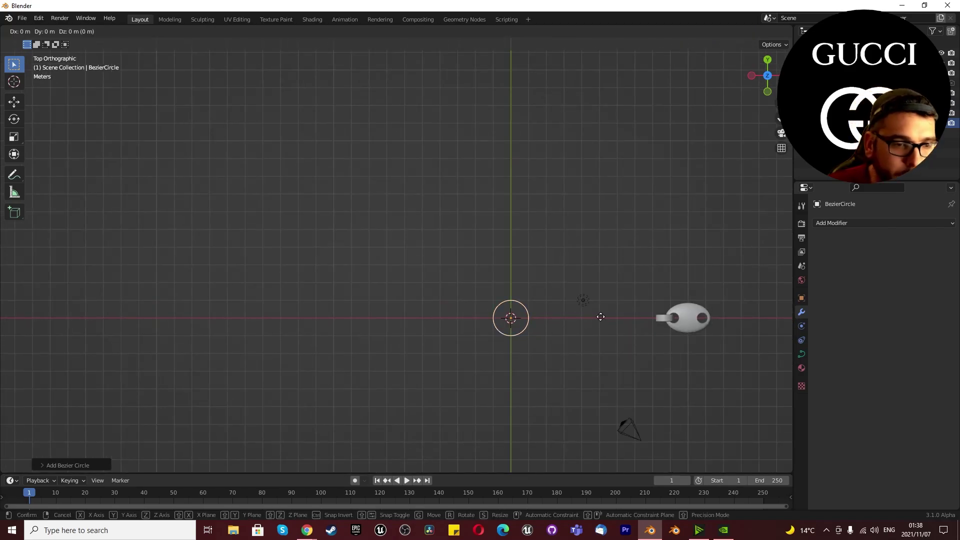
pyautogui.write('y10')
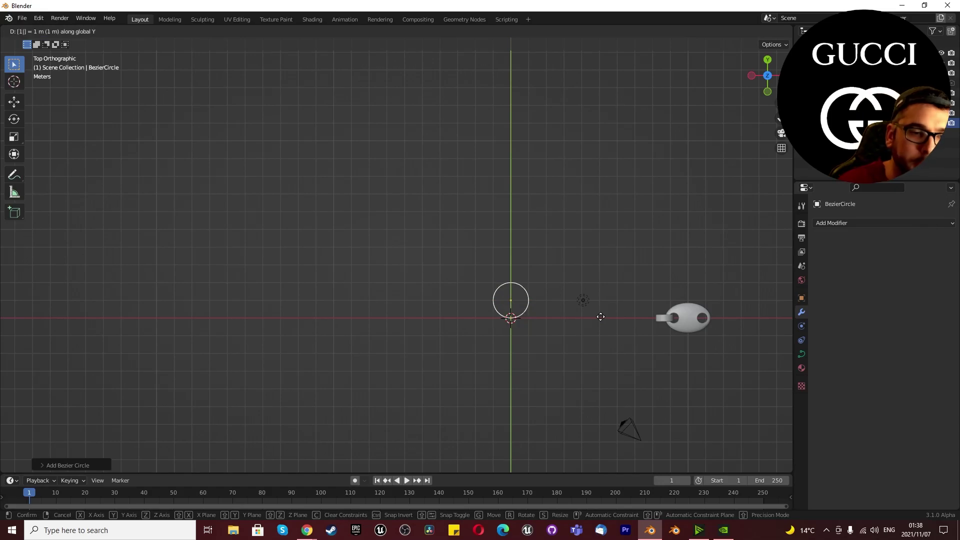
pyautogui.press('Return')
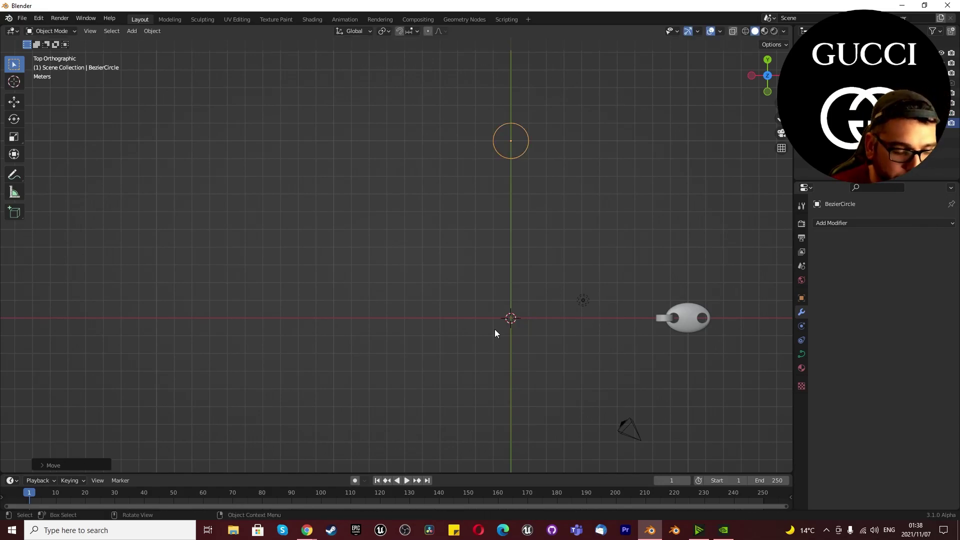
# - Add a second Bezier circle at the world origin
pyautogui.hotkey('shift', 'a')
pyautogui.moveTo(489, 322)
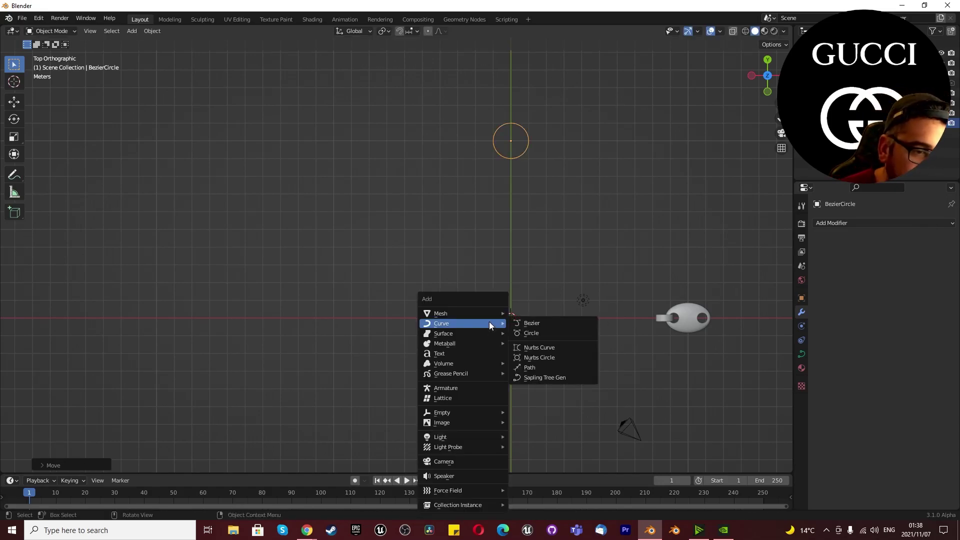
pyautogui.click(526, 333)
pyautogui.scroll(2, 507, 321)
pyautogui.scroll(-1, 508, 315)
pyautogui.keyDown('shift'); pyautogui.moveTo(506, 247); pyautogui.dragTo(507, 259, button='middle'); pyautogui.keyUp('shift')
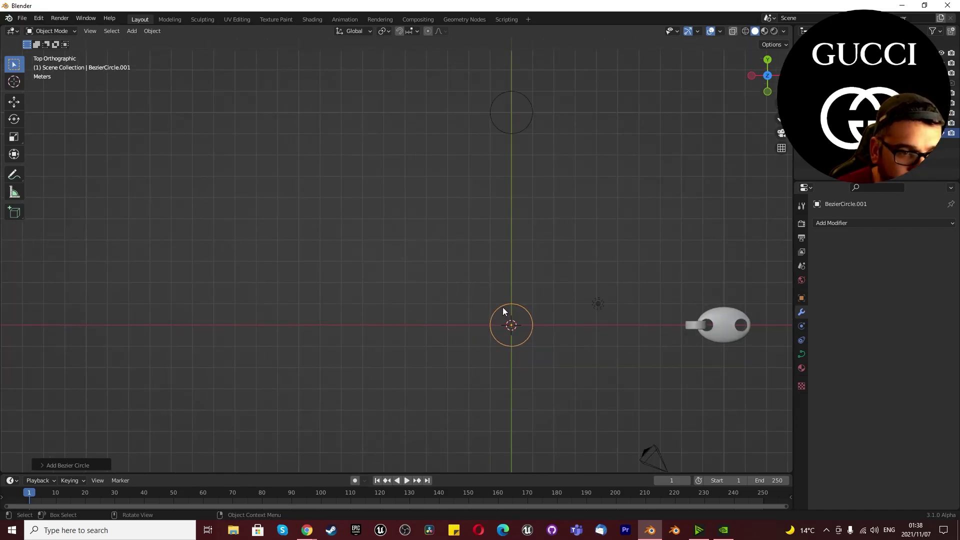
# - In Edit Mode, rotate the right control point of the Bezier circle at the origin 60° about the global X axis
pyautogui.press('Tab')
pyautogui.scroll(3, 510, 318)
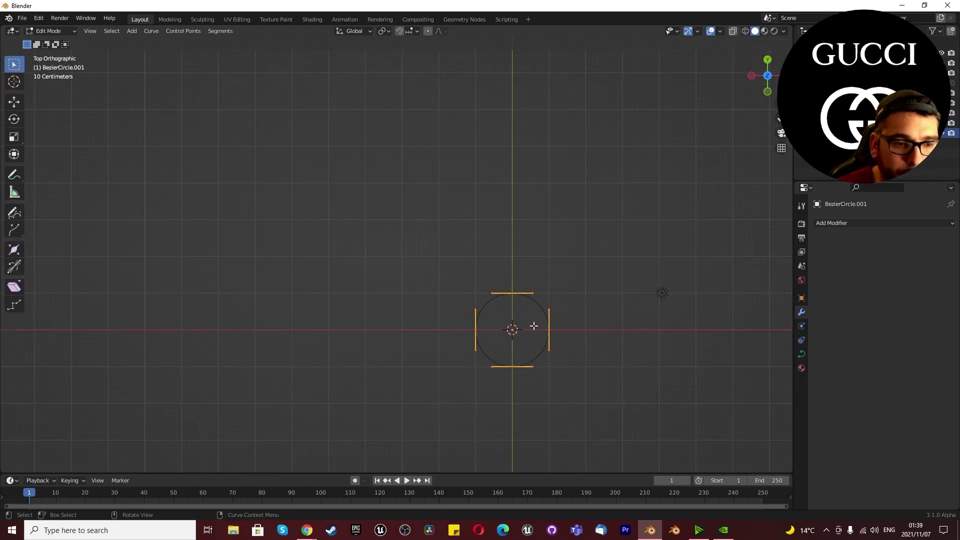
pyautogui.moveTo(534, 324); pyautogui.dragTo(594, 348)
pyautogui.scroll(3, 555, 332)
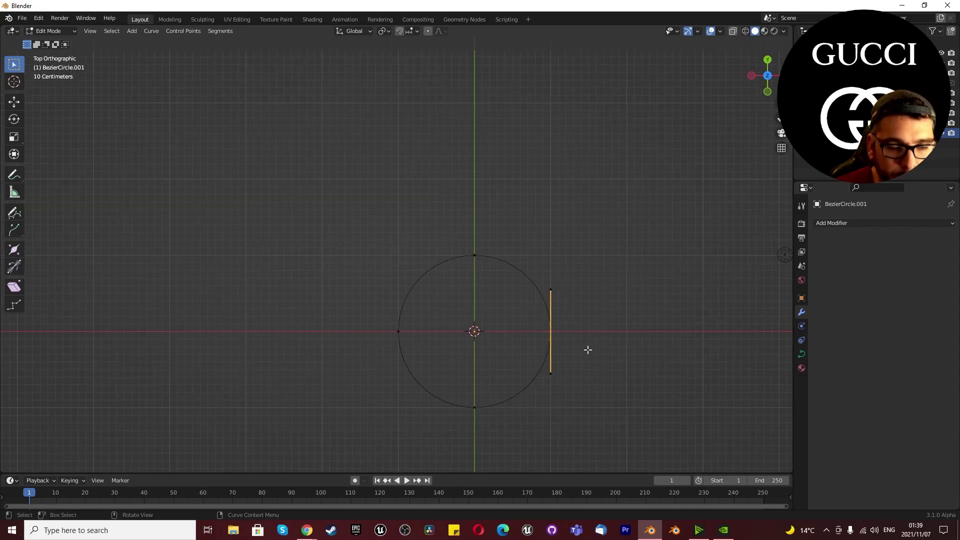
pyautogui.press('r')
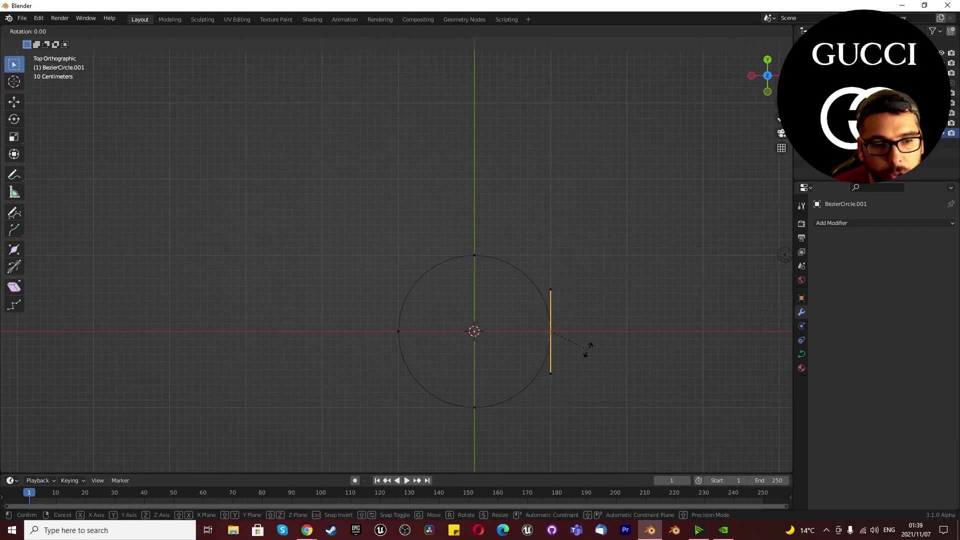
pyautogui.press('x')
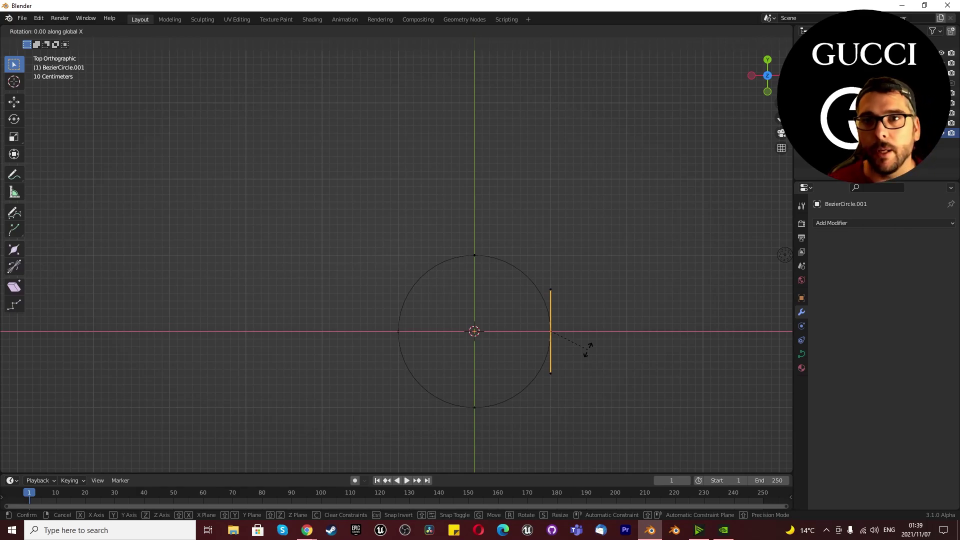
pyautogui.write('60')
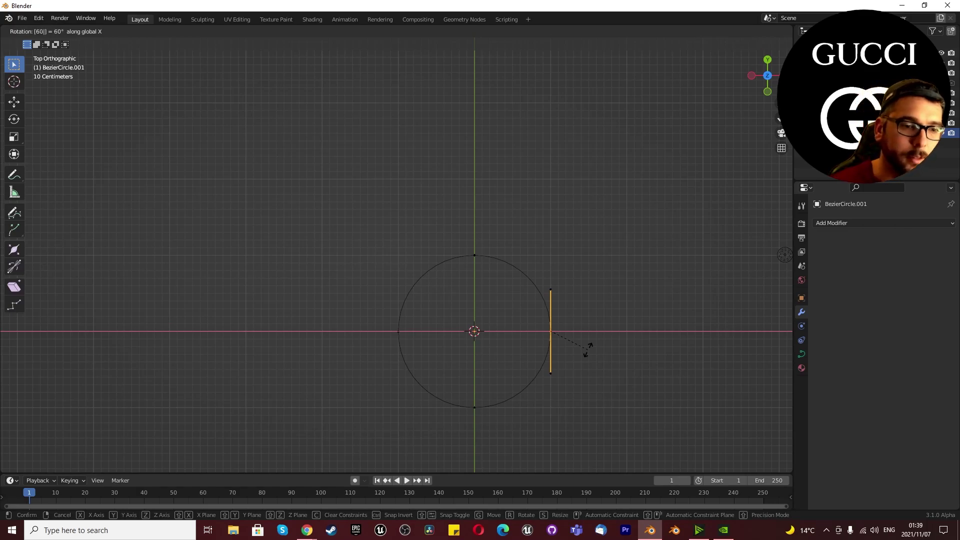
pyautogui.press('Return')
pyautogui.moveTo(533, 276); pyautogui.dragTo(600, 396)
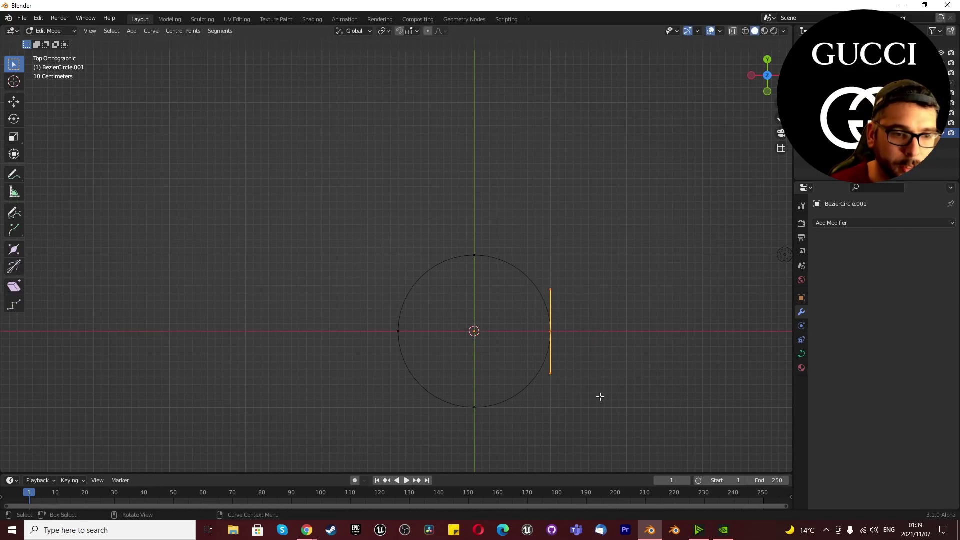
pyautogui.write('rx')
pyautogui.write('60')
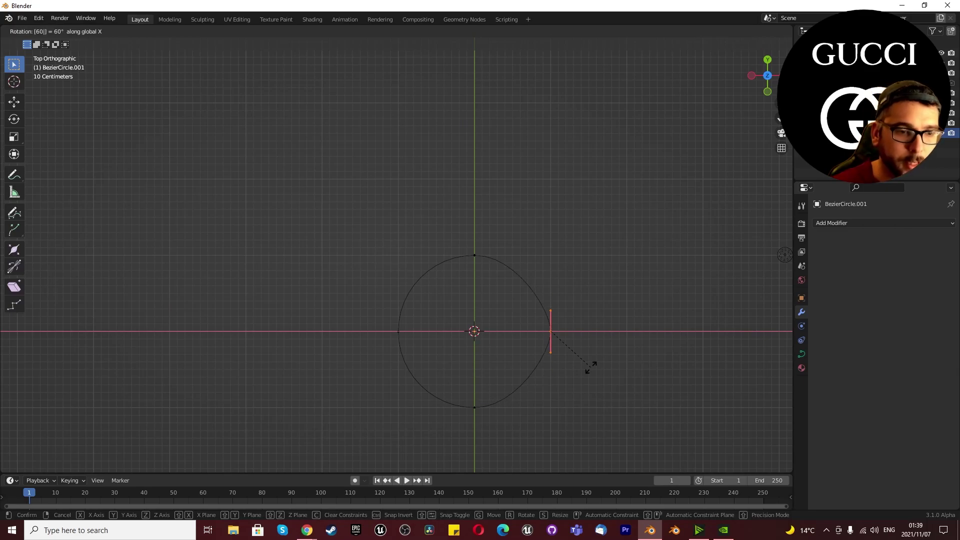
pyautogui.press('Return')
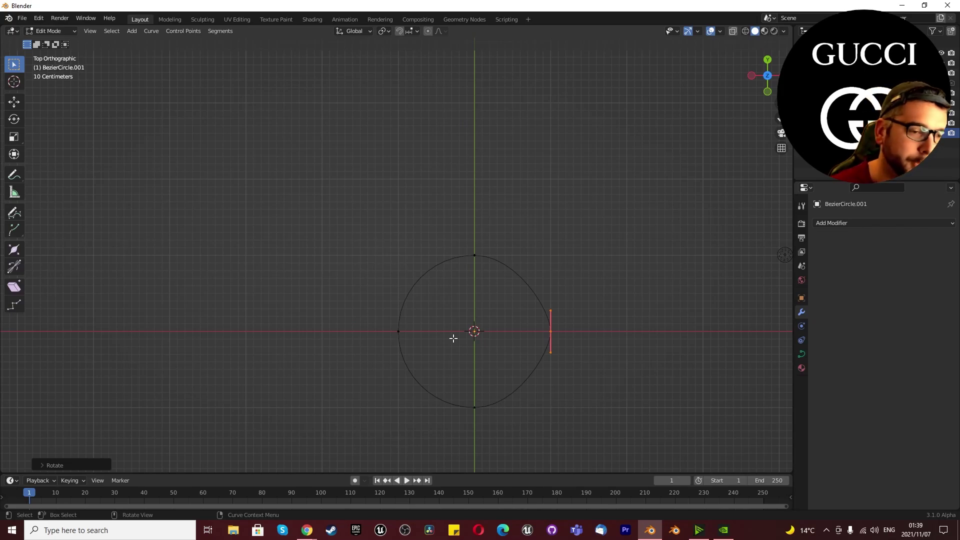
# - Rotate the circle's left control point -60° about global X and its bottom control point 60° about global Y
pyautogui.moveTo(366, 299); pyautogui.dragTo(425, 358)
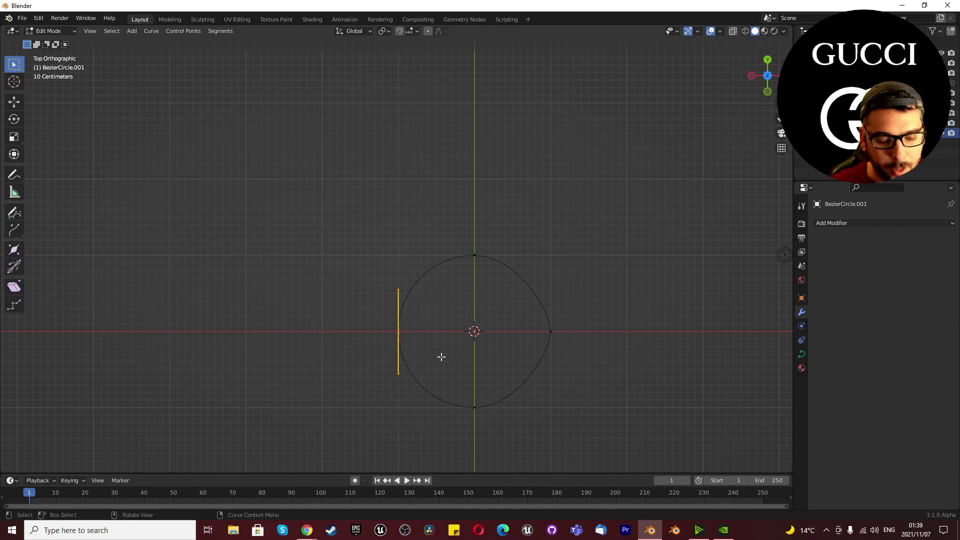
pyautogui.write('rx-60')
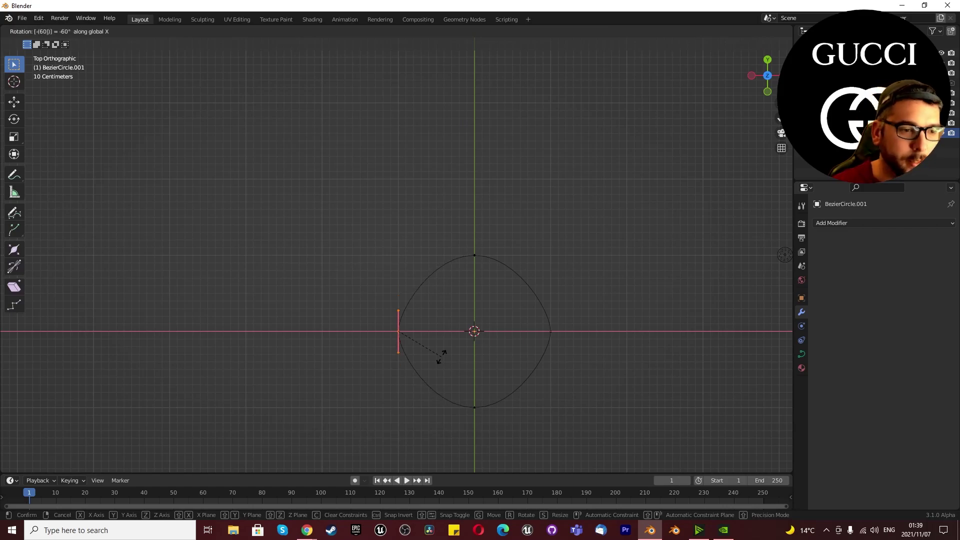
pyautogui.press('Return')
pyautogui.moveTo(447, 399); pyautogui.dragTo(515, 421)
pyautogui.write('ry60')
pyautogui.press('Return')
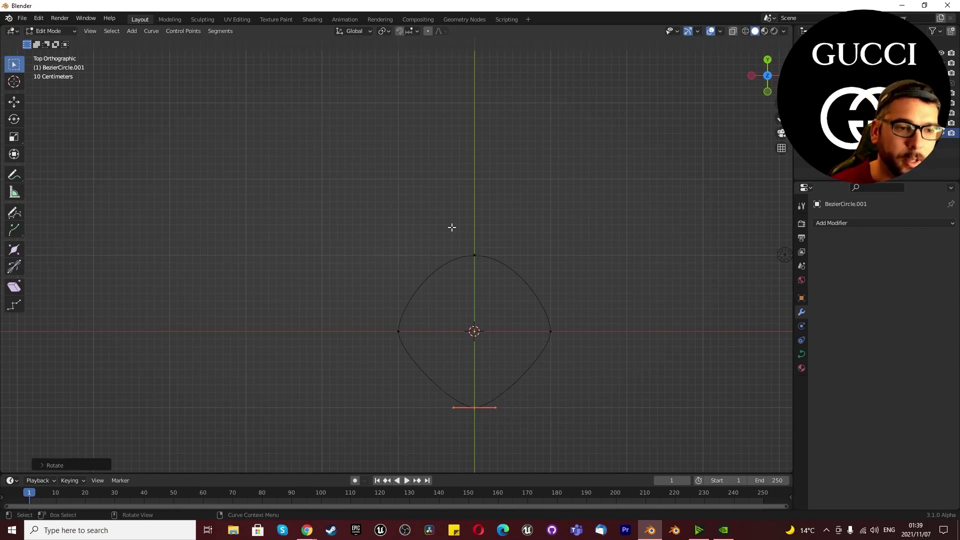
# - Rotate the circle's top control point -60° about the global Y axis and return to Object Mode
pyautogui.moveTo(452, 227); pyautogui.dragTo(518, 270)
pyautogui.write('ry')
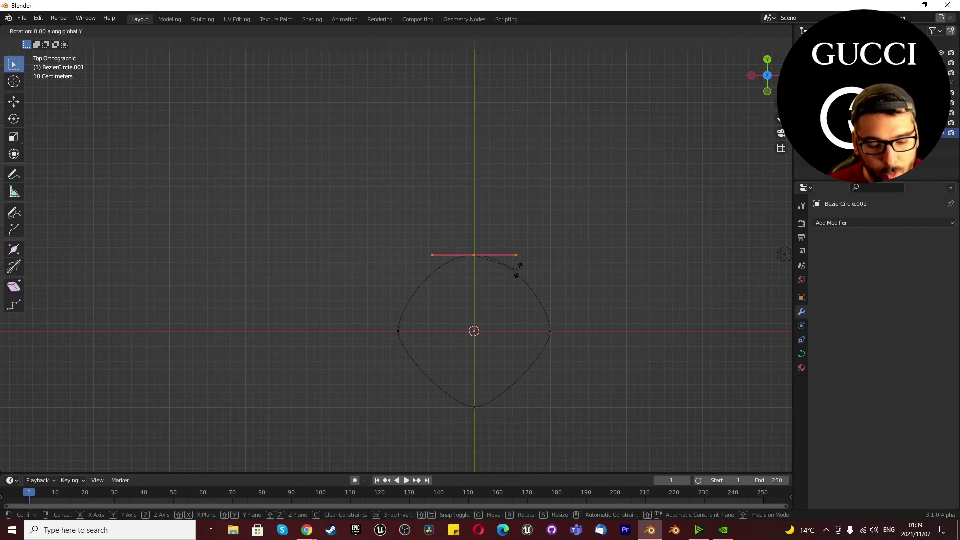
pyautogui.write('-60')
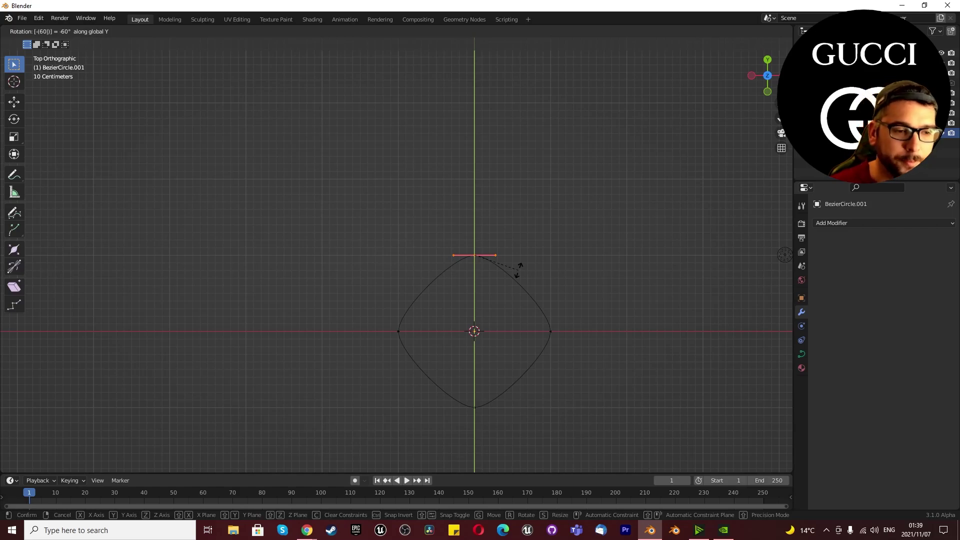
pyautogui.press('Return')
pyautogui.moveTo(486, 295); pyautogui.dragTo(424, 190, button='middle')
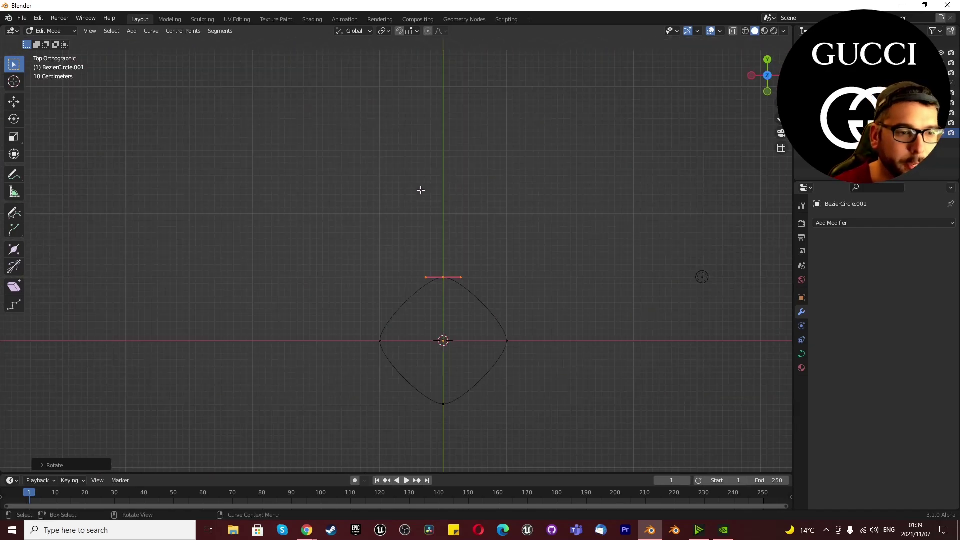
pyautogui.scroll(-4, 422, 191)
pyautogui.press('Tab')
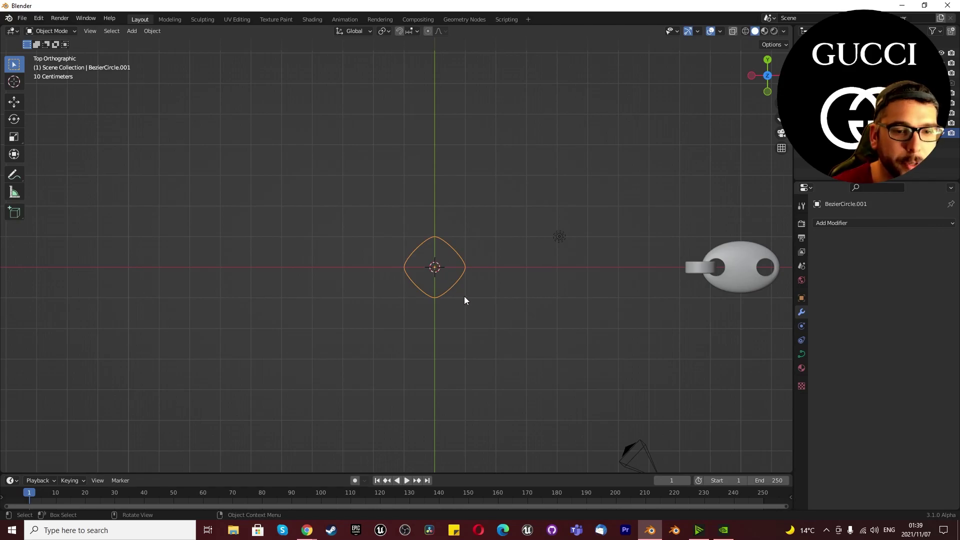
# - Switch the diamond-shaped curve's geometry bevel to Object mode, leaving the bevel object unassigned
pyautogui.click(801, 354)
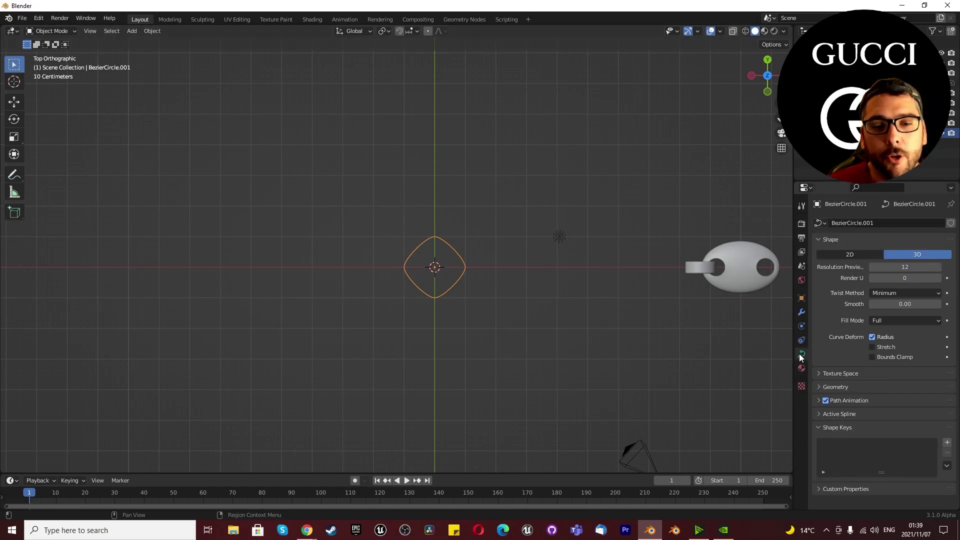
pyautogui.click(841, 386)
pyautogui.scroll(-5, 851, 382)
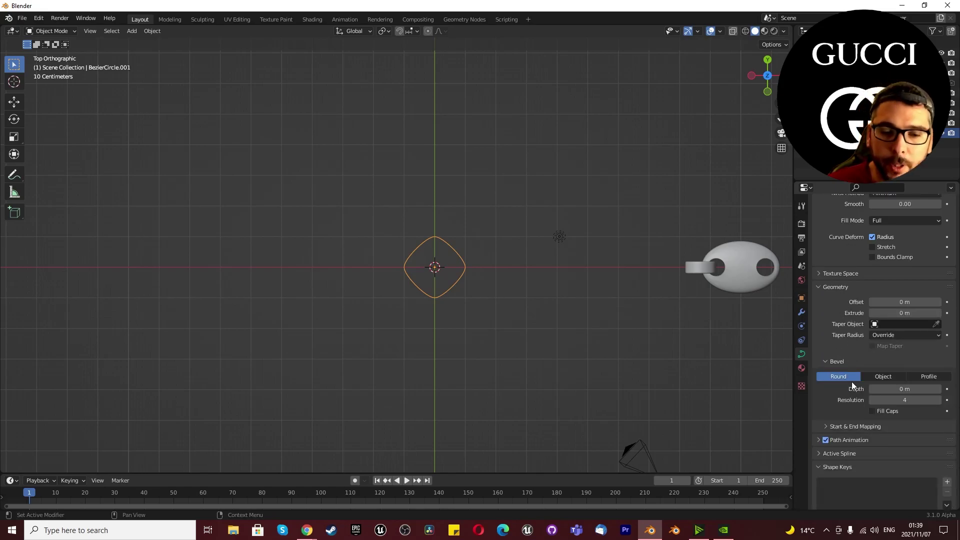
pyautogui.click(875, 376)
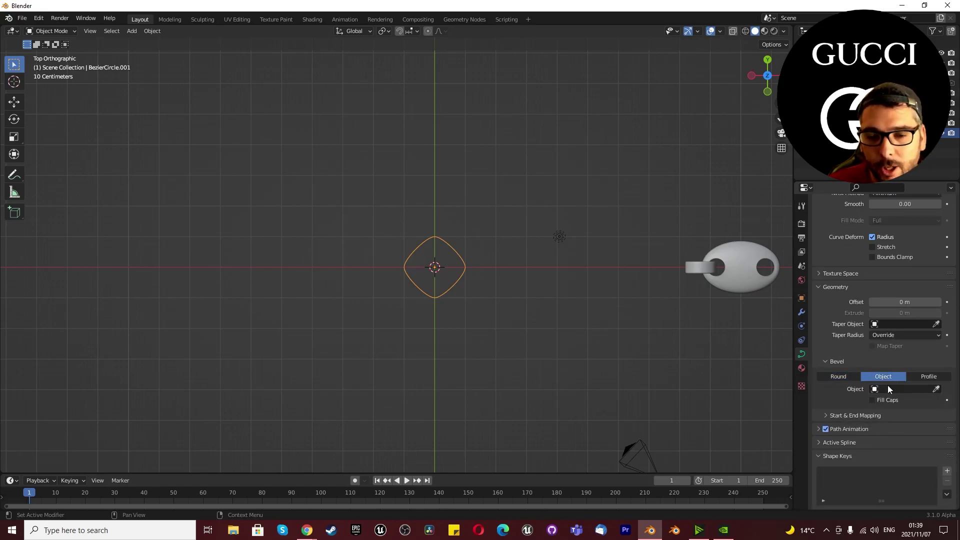
pyautogui.click(888, 389)
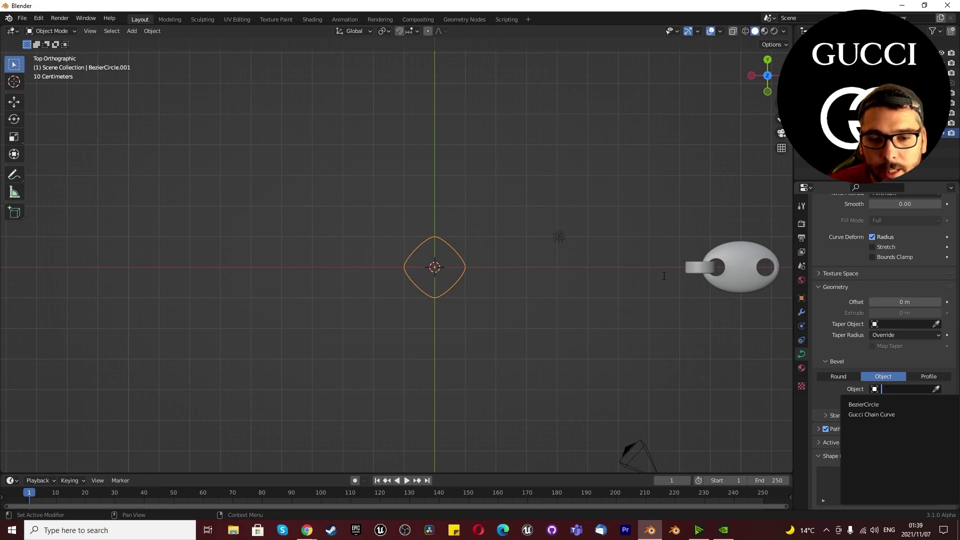
pyautogui.press('Escape')
# - Rename the diamond-shaped curve "cuban chain link" and the plain Bezier circle "cuban chain link food"
pyautogui.scroll(-5, 557, 308)
pyautogui.scroll(3, 503, 186)
pyautogui.click(504, 176)
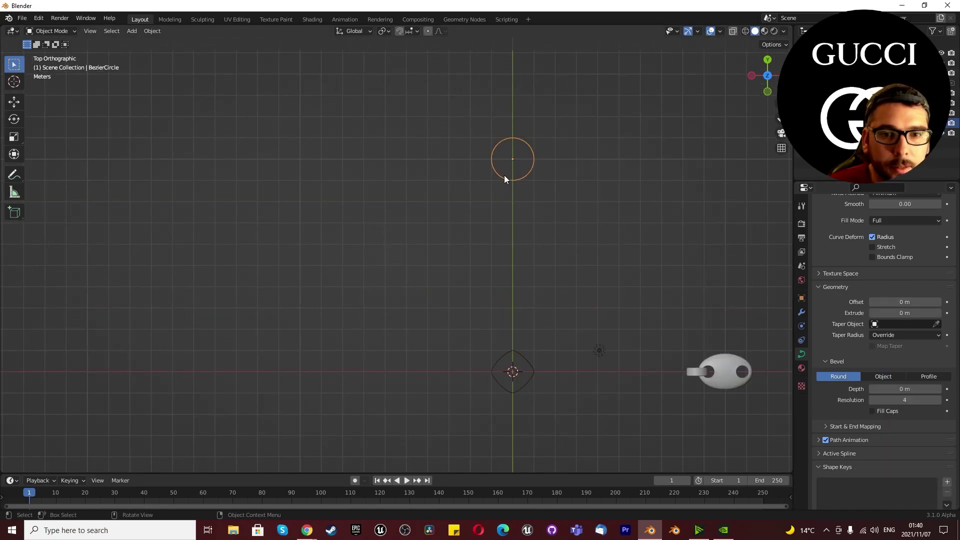
pyautogui.click(523, 382)
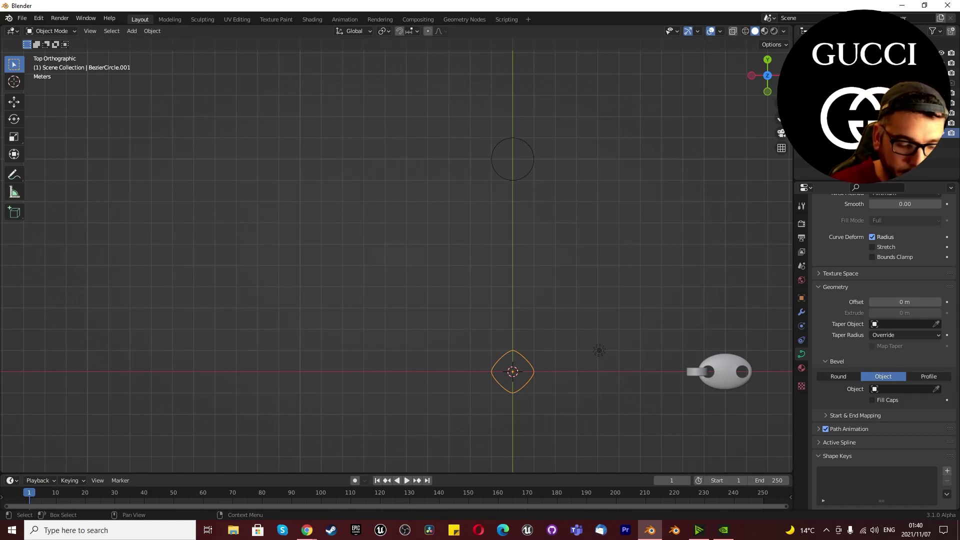
pyautogui.press('Return')
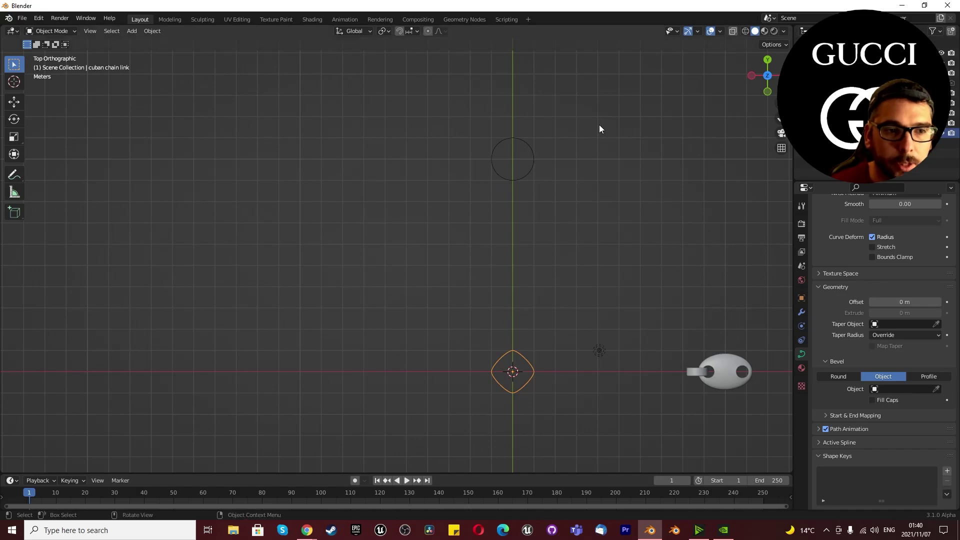
pyautogui.click(527, 171)
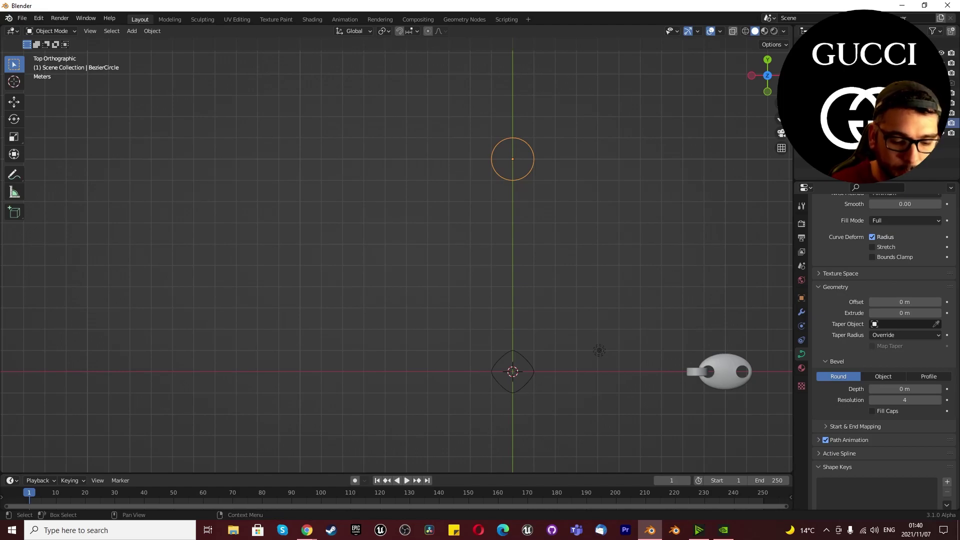
pyautogui.press('Return')
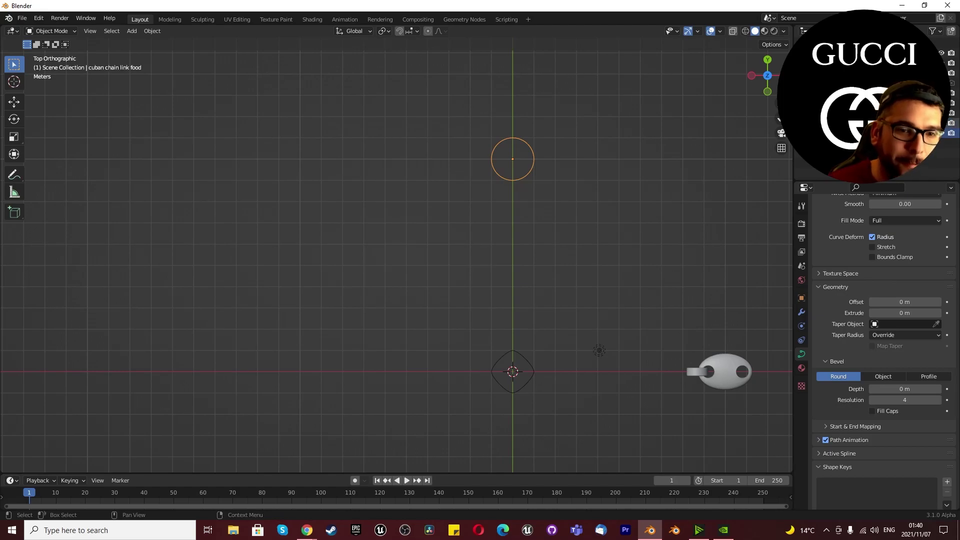
# - Assign cuban chain link food as the bevel object of the cuban chain link curve
pyautogui.scroll(-2, 605, 323)
pyautogui.scroll(4, 560, 358)
pyautogui.click(544, 370)
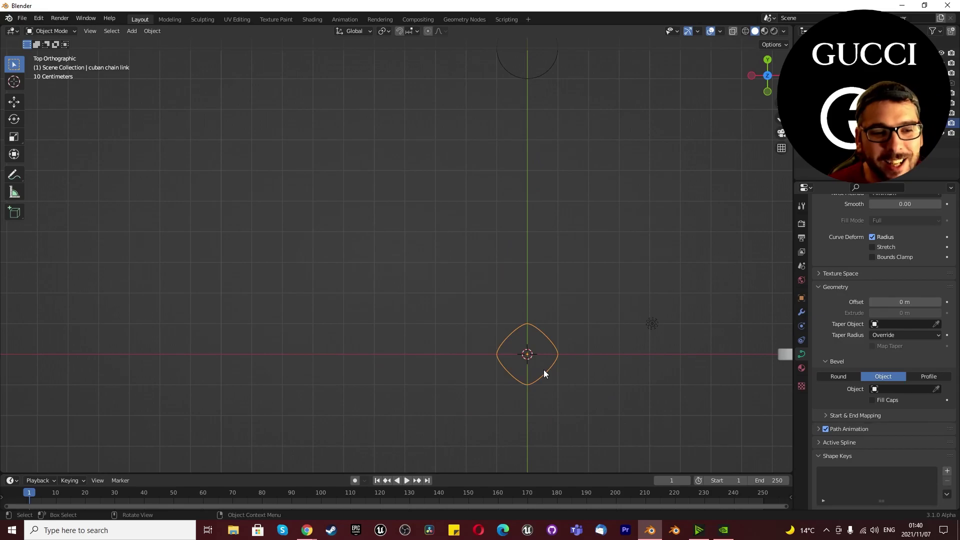
pyautogui.click(905, 389)
pyautogui.click(880, 400)
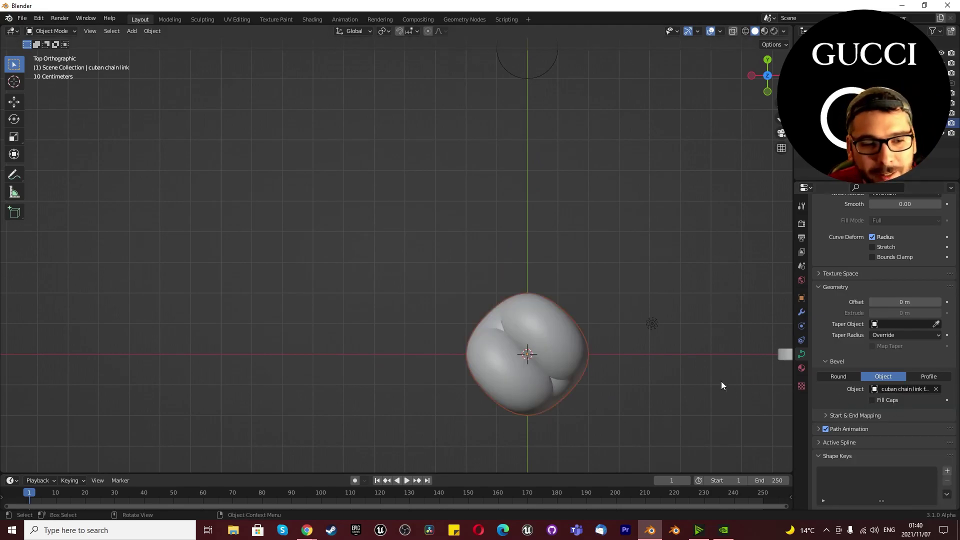
# - Scale the cuban chain link food circle uniformly by 0.3 to thin the beveled link
pyautogui.click(530, 74)
pyautogui.scroll(-3, 467, 347)
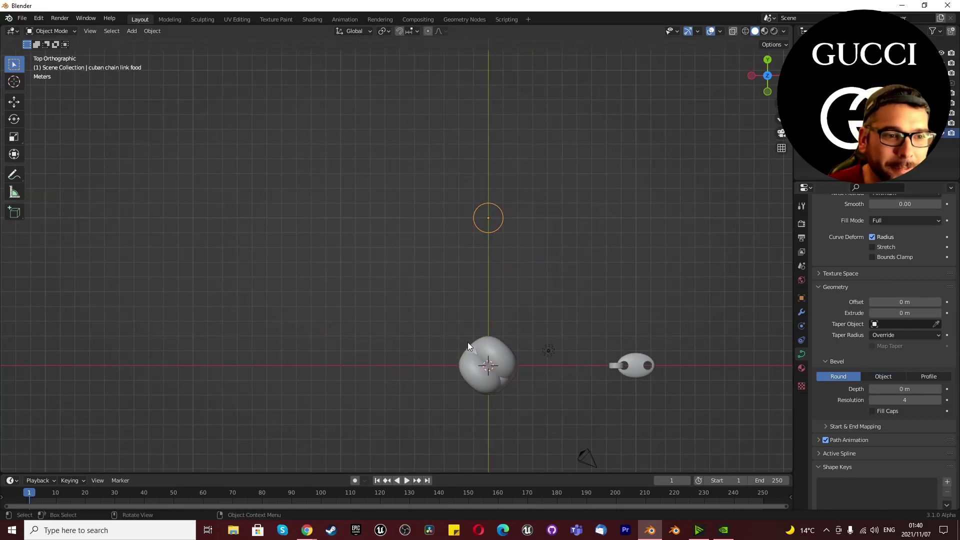
pyautogui.scroll(2, 466, 350)
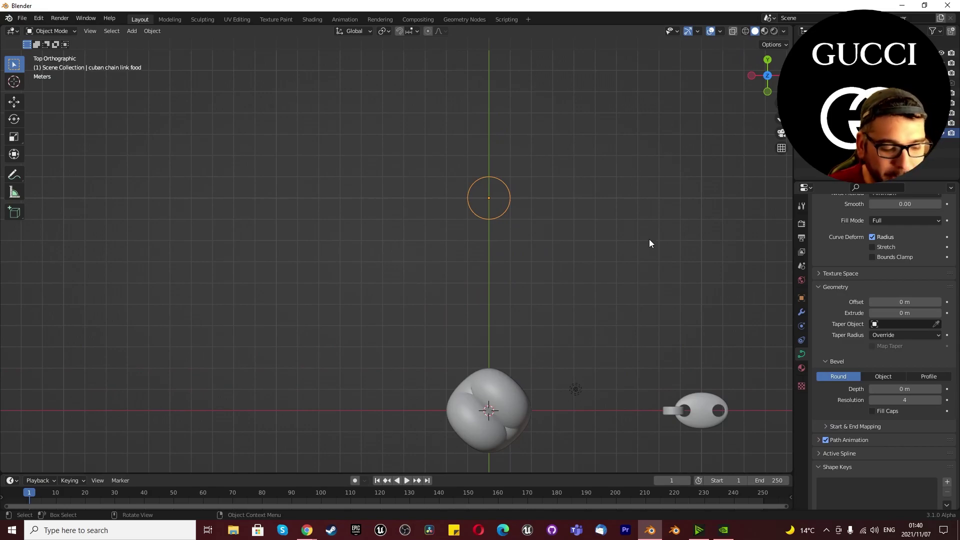
pyautogui.press('s')
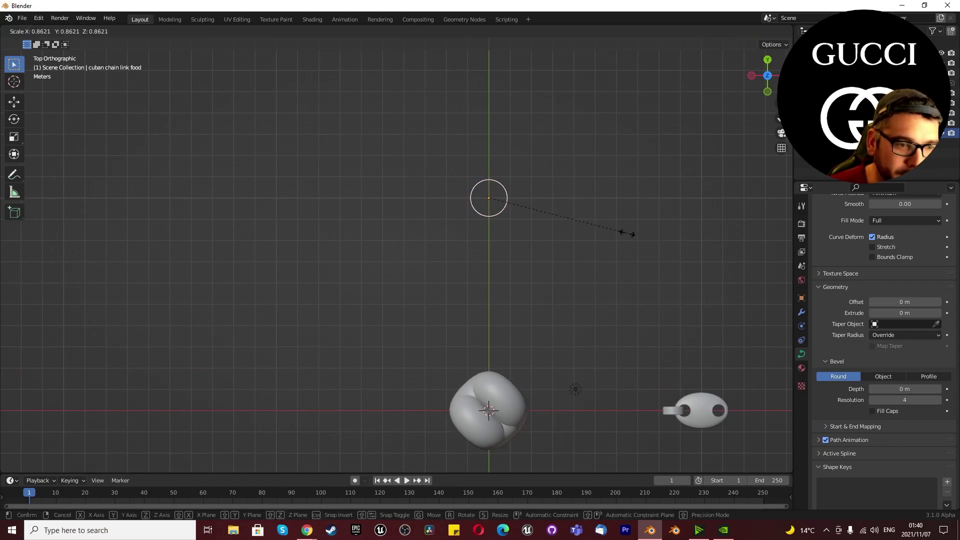
pyautogui.write('0.3')
pyautogui.press('BackSpace')
pyautogui.write('4')
pyautogui.press('BackSpace')
pyautogui.write('3')
pyautogui.press('Return')
pyautogui.scroll(1, 477, 415)
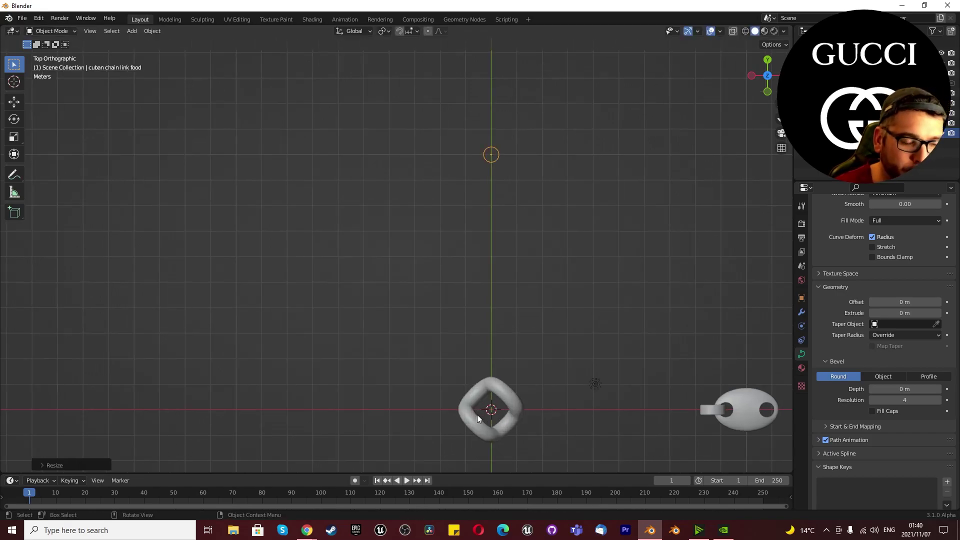
# - Convert the beveled cuban chain link curve into a mesh object
pyautogui.click(509, 389)
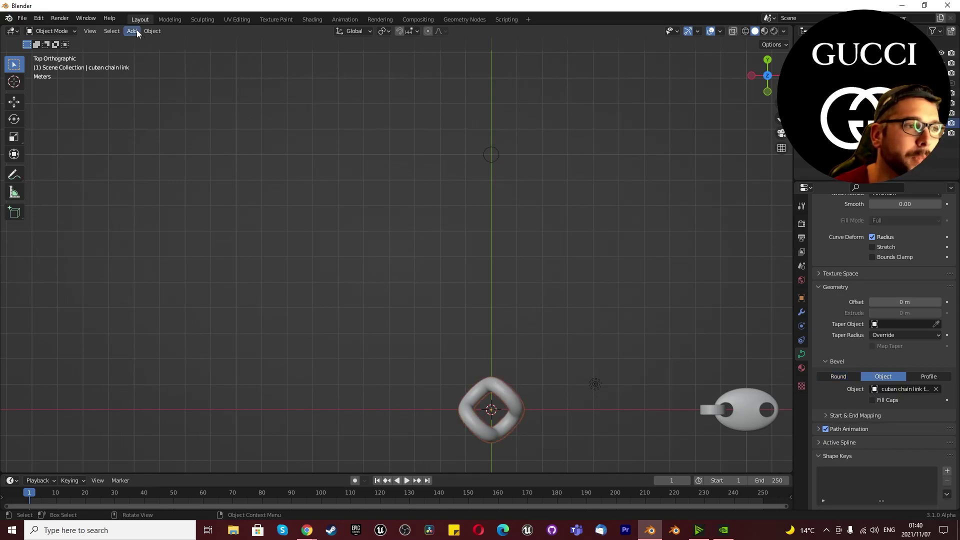
pyautogui.scroll(-2, 406, 315)
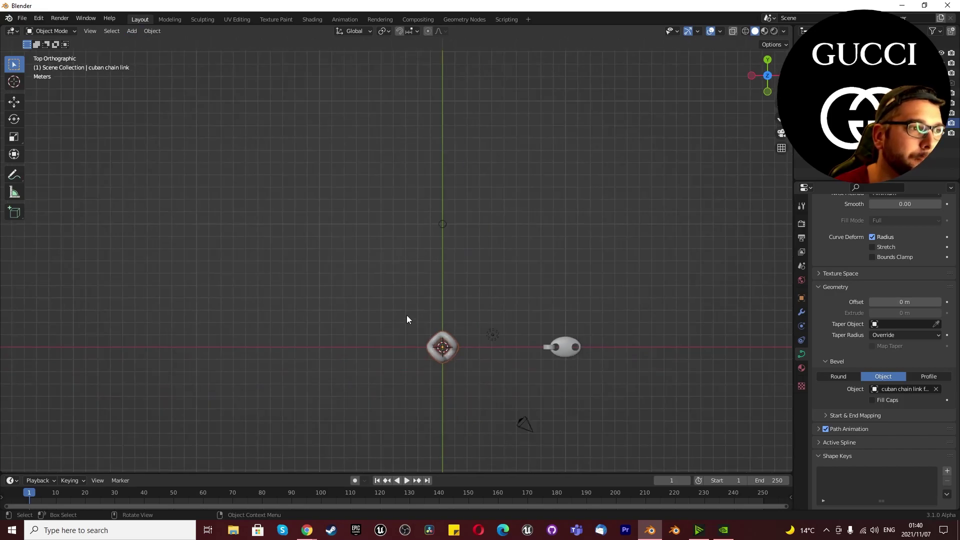
pyautogui.click(153, 32)
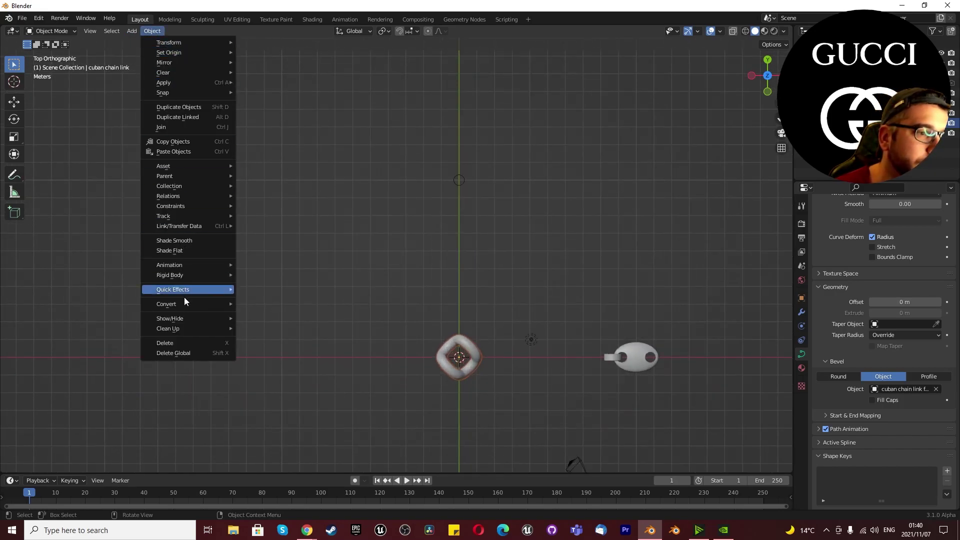
pyautogui.moveTo(185, 304)
pyautogui.click(265, 315)
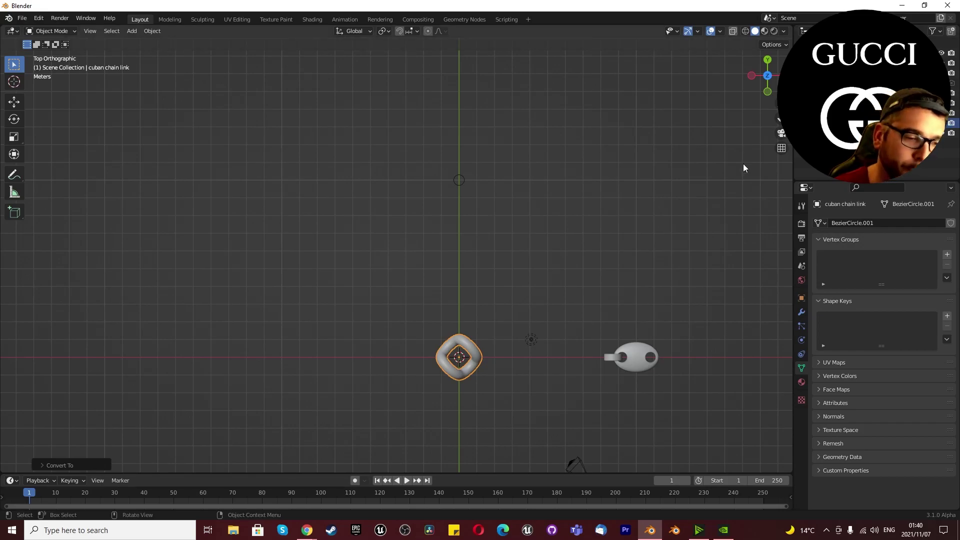
pyautogui.scroll(1, 515, 374)
pyautogui.scroll(1, 515, 374)
pyautogui.scroll(1, 510, 381)
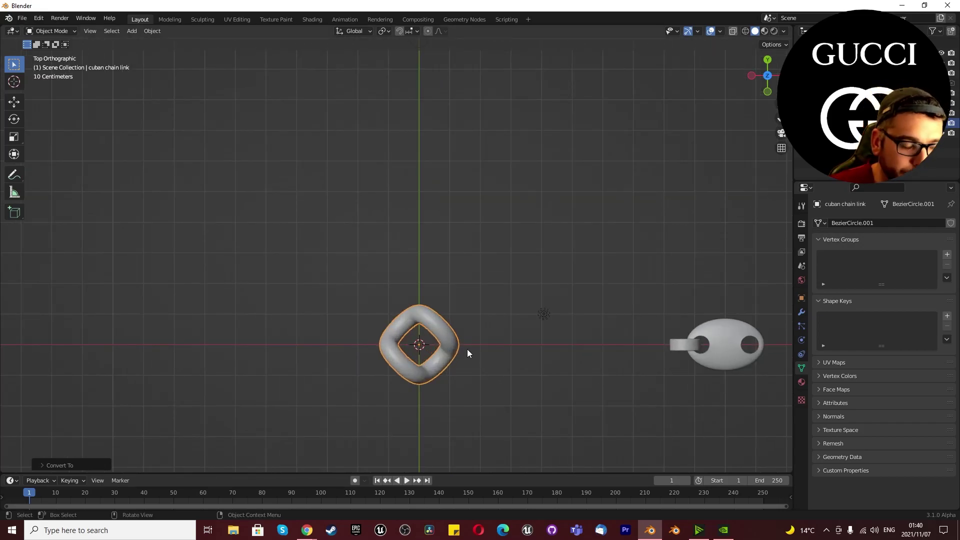
# - Rearrange the chain objects in the scene's object list and select the cuban chain link mesh
pyautogui.scroll(-1, 467, 349)
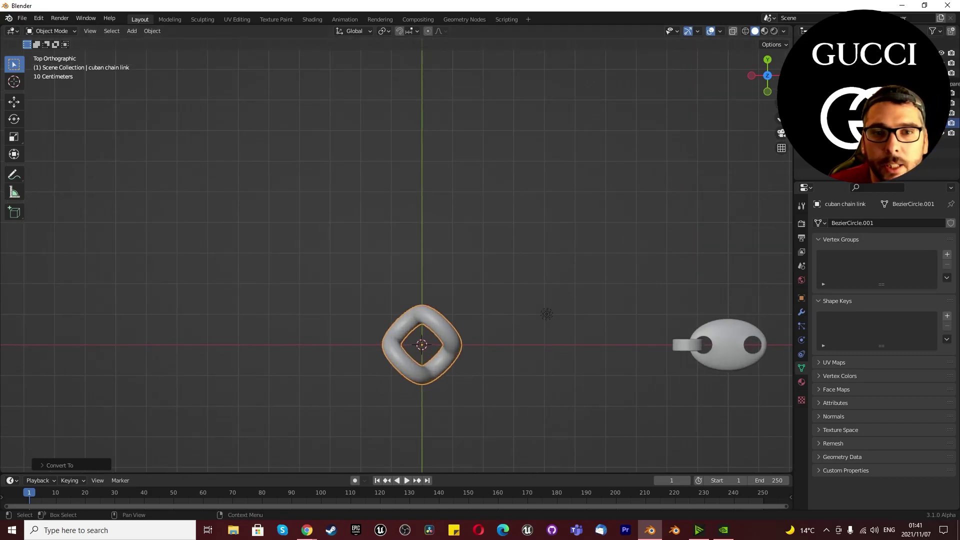
pyautogui.moveTo(834, 95); pyautogui.dragTo(834, 93)
pyautogui.moveTo(834, 133); pyautogui.dragTo(834, 95)
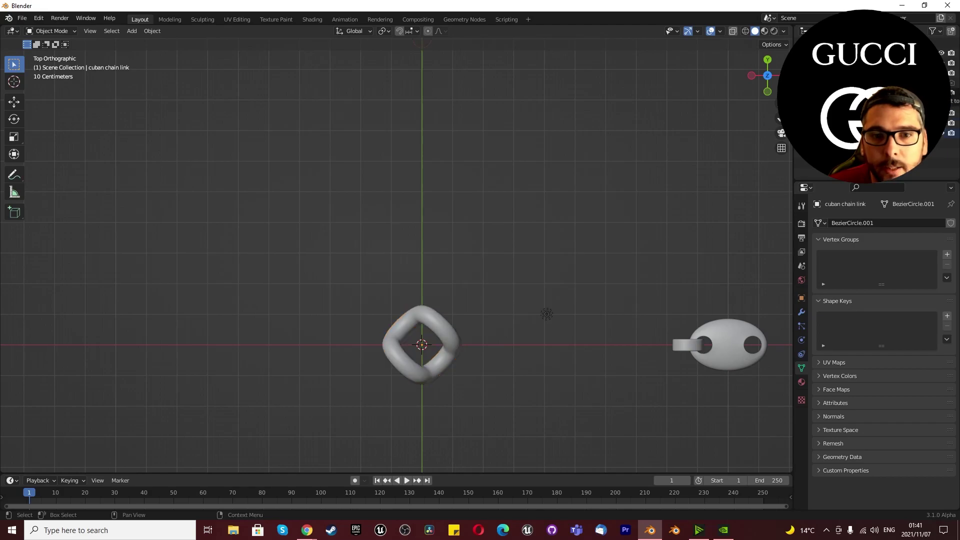
pyautogui.scroll(-2, 514, 323)
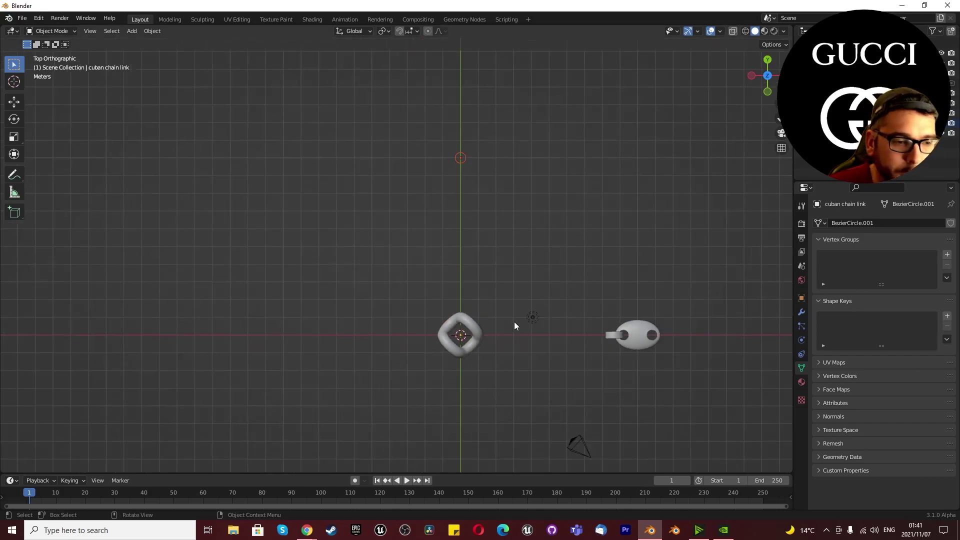
pyautogui.keyDown('shift'); pyautogui.moveTo(484, 367); pyautogui.dragTo(502, 347, button='middle'); pyautogui.keyUp('shift')
pyautogui.scroll(2, 502, 347)
pyautogui.click(474, 295)
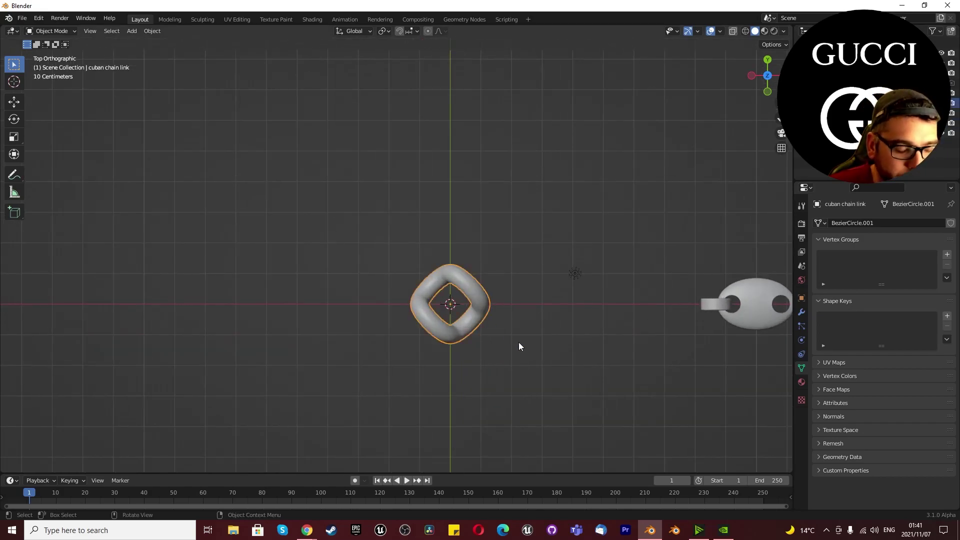
# - Add a Plain Axes empty at the centre of the cuban chain link
pyautogui.hotkey('shift', 'a')
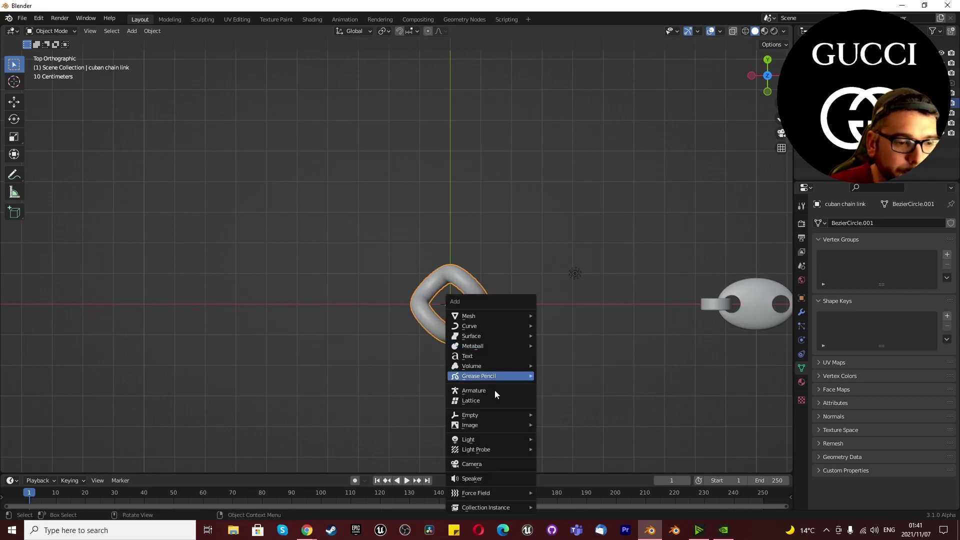
pyautogui.moveTo(490, 417)
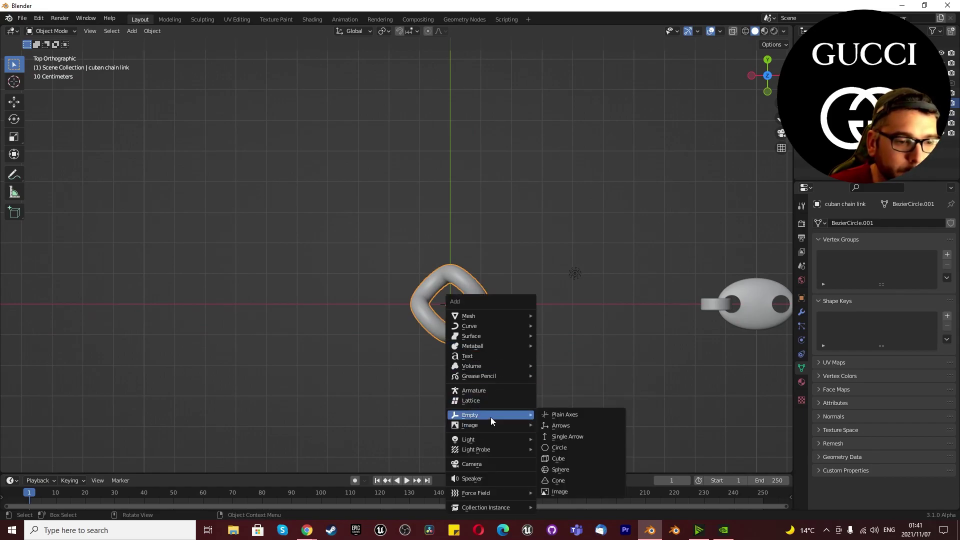
pyautogui.click(564, 416)
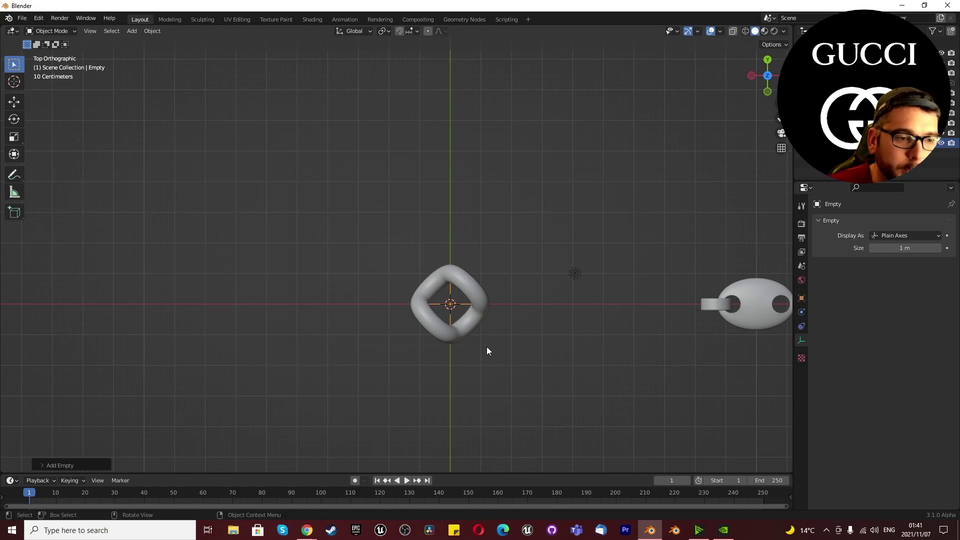
# - Switch the viewport to material preview shading and assign the existing glossy material named Material to the cuban chain link
pyautogui.scroll(3, 460, 308)
pyautogui.click(472, 286)
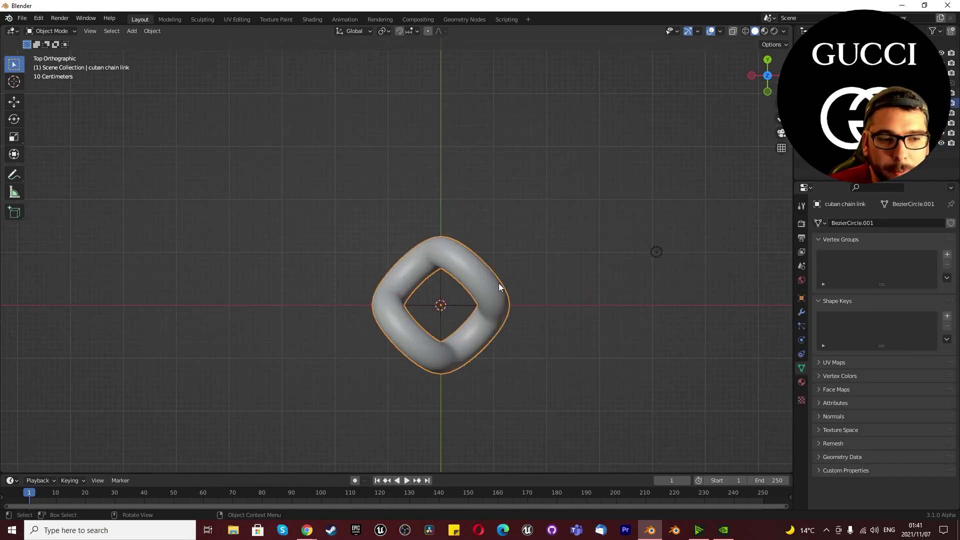
pyautogui.click(801, 383)
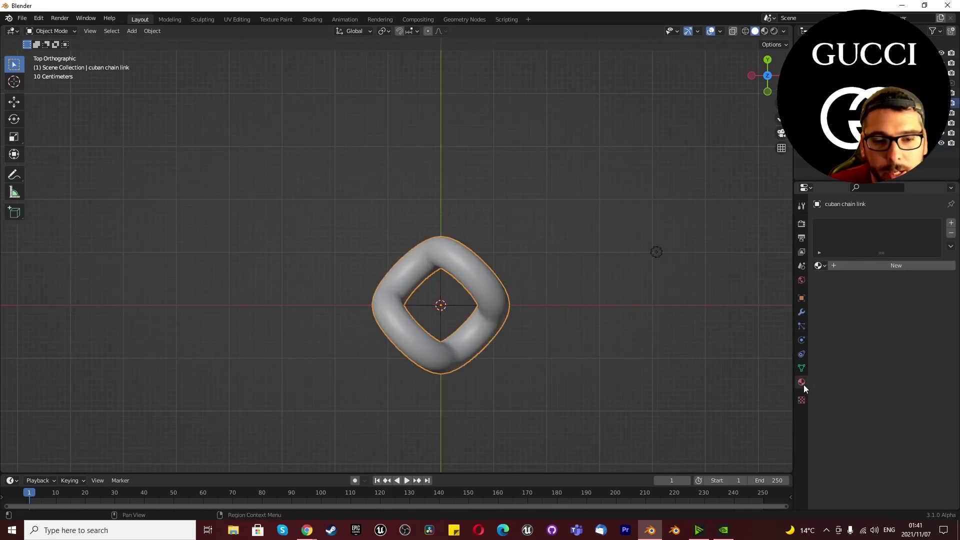
pyautogui.click(765, 31)
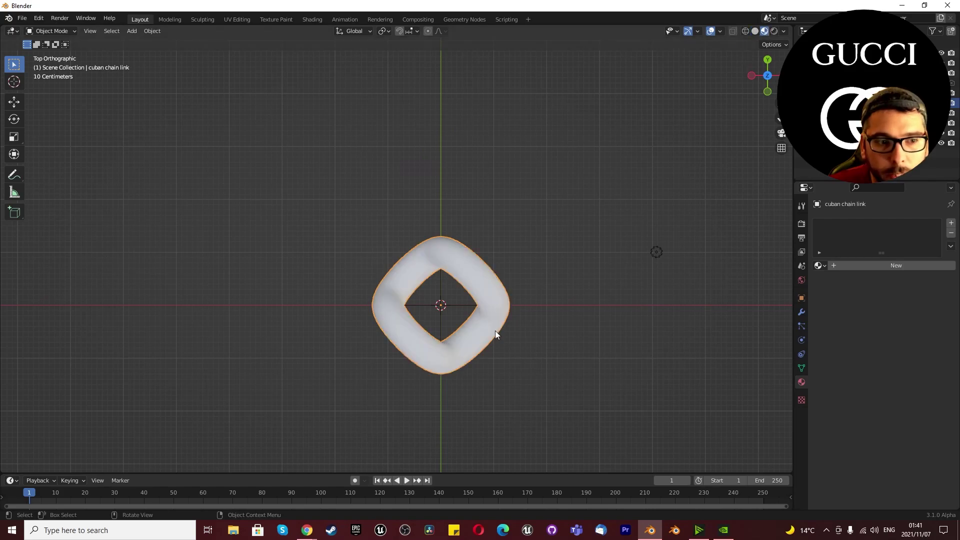
pyautogui.scroll(-5, 520, 335)
pyautogui.scroll(3, 615, 339)
pyautogui.click(846, 267)
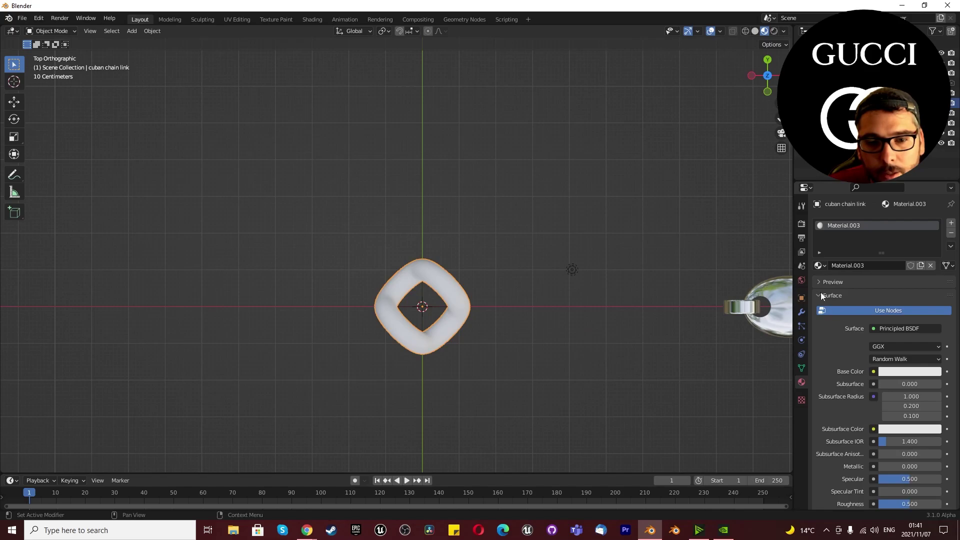
pyautogui.click(821, 269)
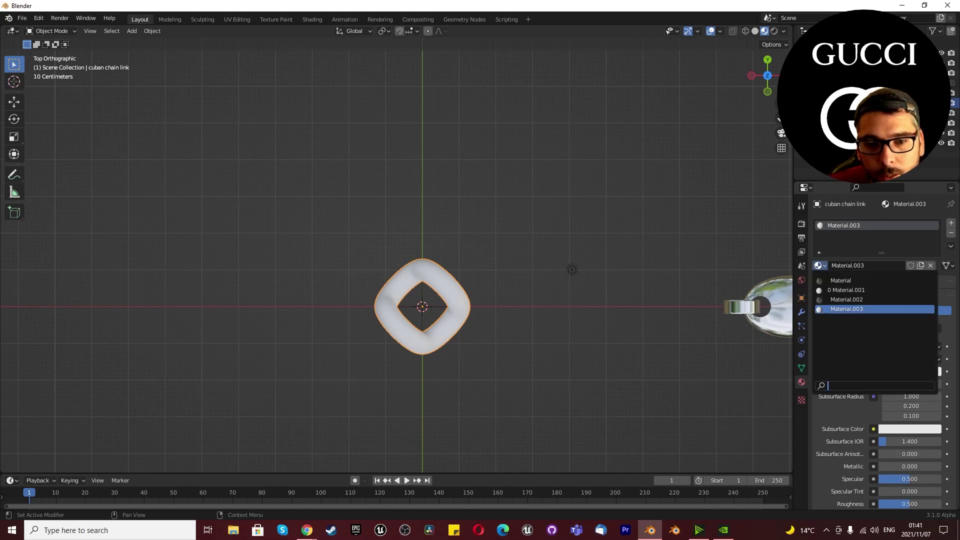
pyautogui.click(850, 281)
# - Add an Array modifier to the cuban chain link
pyautogui.moveTo(516, 359); pyautogui.dragTo(365, 316, button='middle')
pyautogui.scroll(-5, 364, 313)
pyautogui.scroll(3, 464, 313)
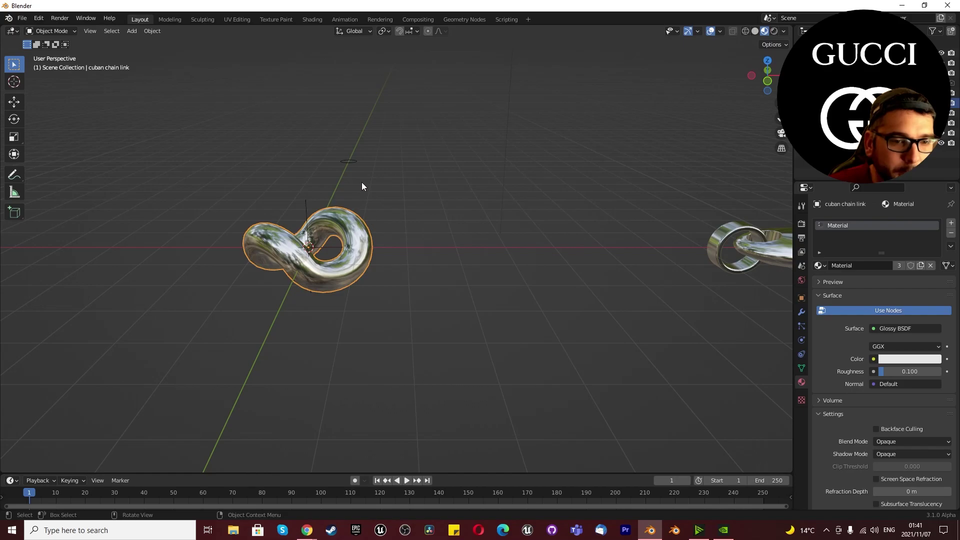
pyautogui.click(360, 164)
pyautogui.click(353, 267)
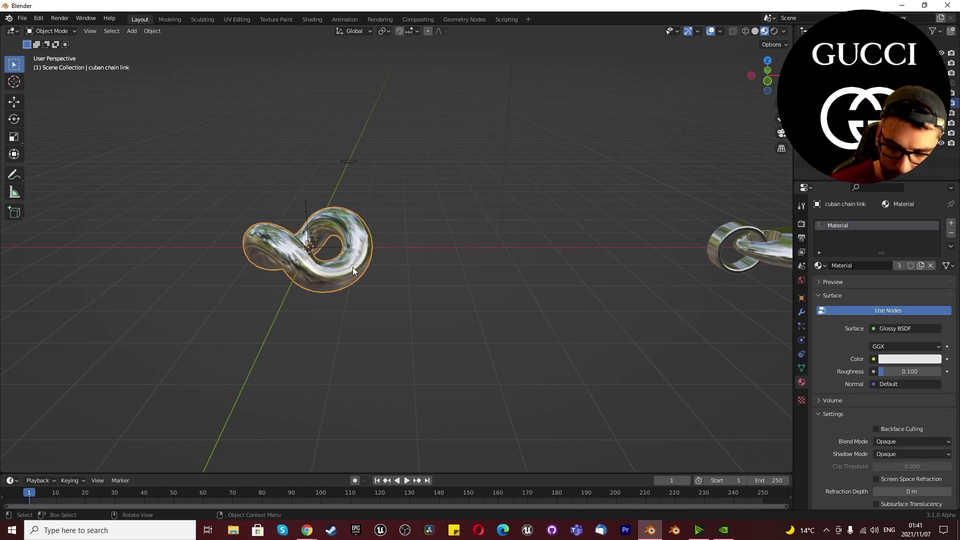
pyautogui.press('KP_7')
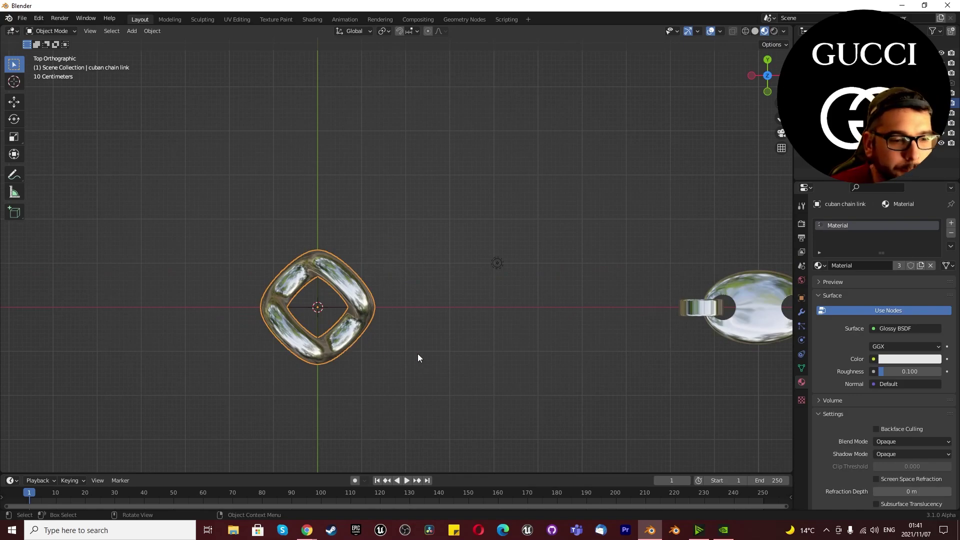
pyautogui.click(803, 316)
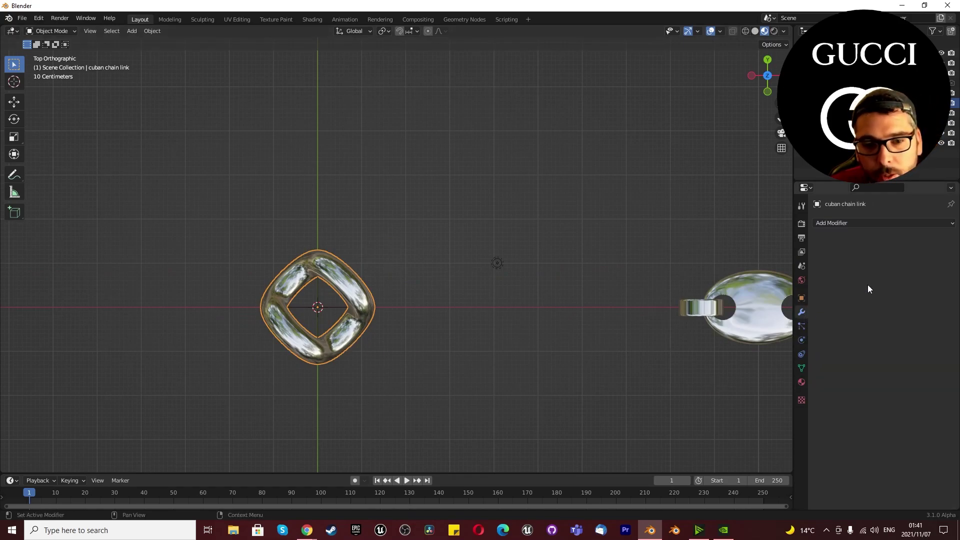
pyautogui.click(853, 223)
pyautogui.click(768, 251)
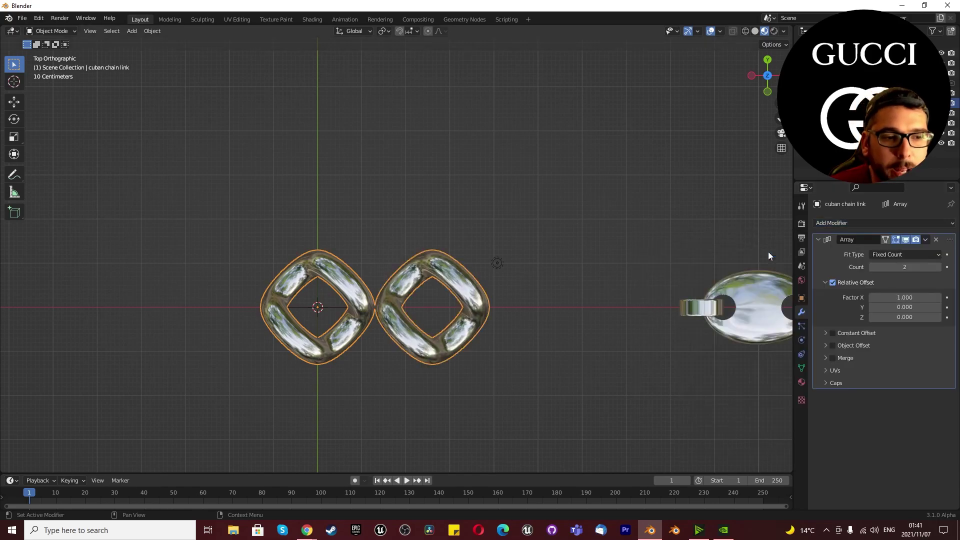
# - Disable Relative Offset and enable Object Offset in the cuban chain link's Array modifier
pyautogui.click(832, 283)
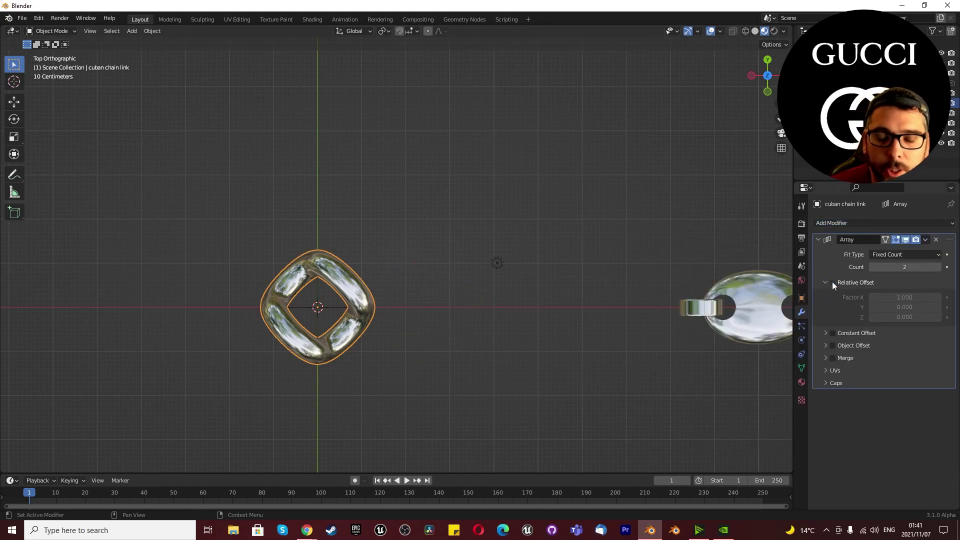
pyautogui.click(833, 345)
pyautogui.click(895, 360)
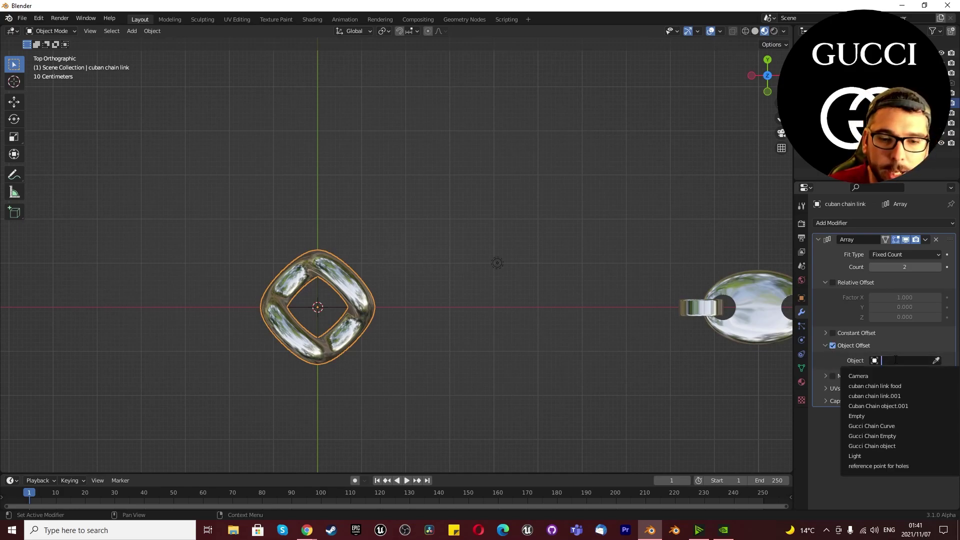
pyautogui.press('Escape')
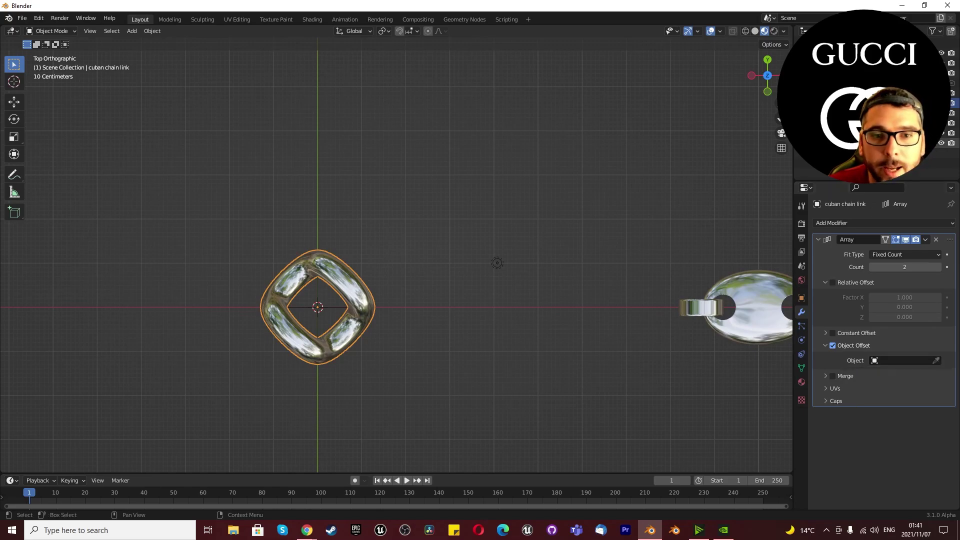
# - Rename the Empty "Cuban Gucci chain empty" and assign it as the offset object of the cuban chain link's array
pyautogui.click(840, 143)
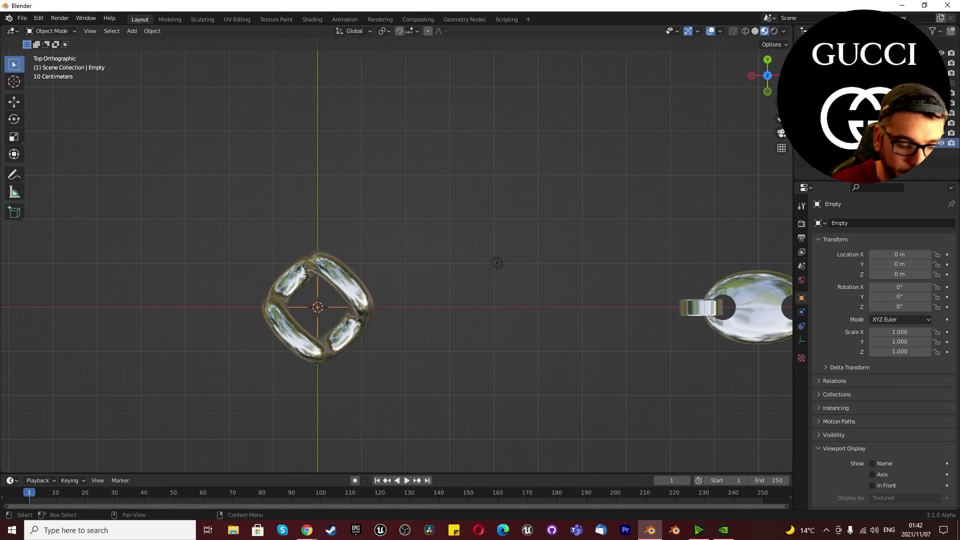
pyautogui.press('Return')
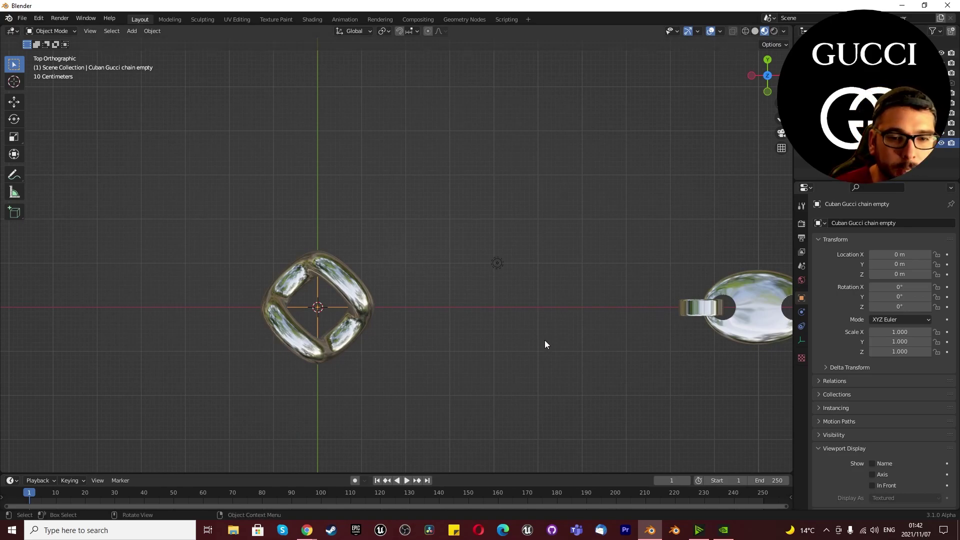
pyautogui.click(359, 302)
pyautogui.click(907, 360)
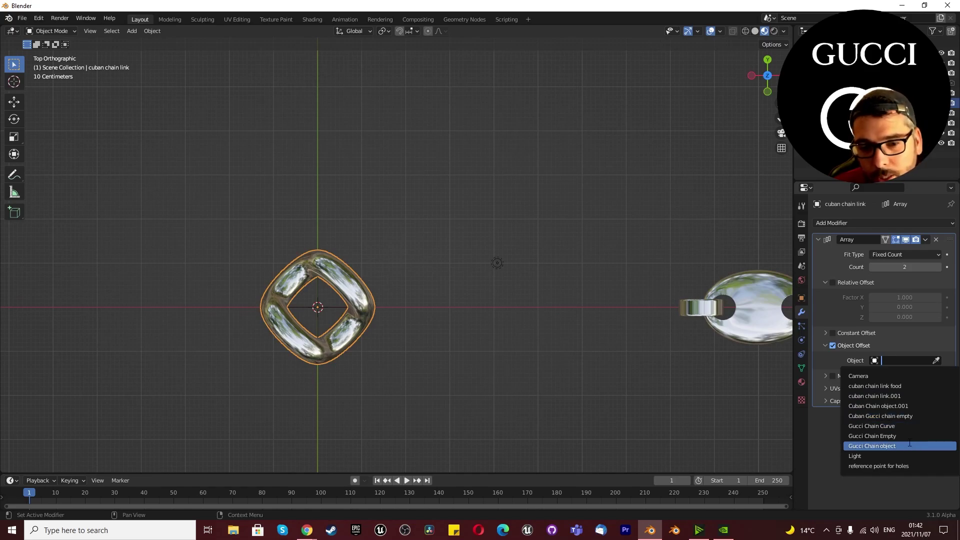
pyautogui.click(905, 416)
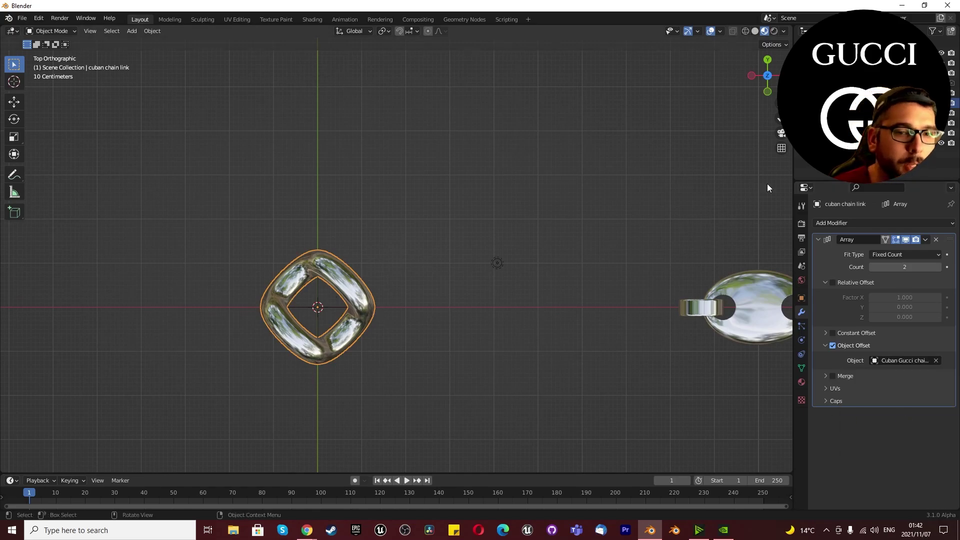
# - Move the Cuban Gucci chain empty about 1.29 m along the X axis so the two arrayed links overlap
pyautogui.click(855, 143)
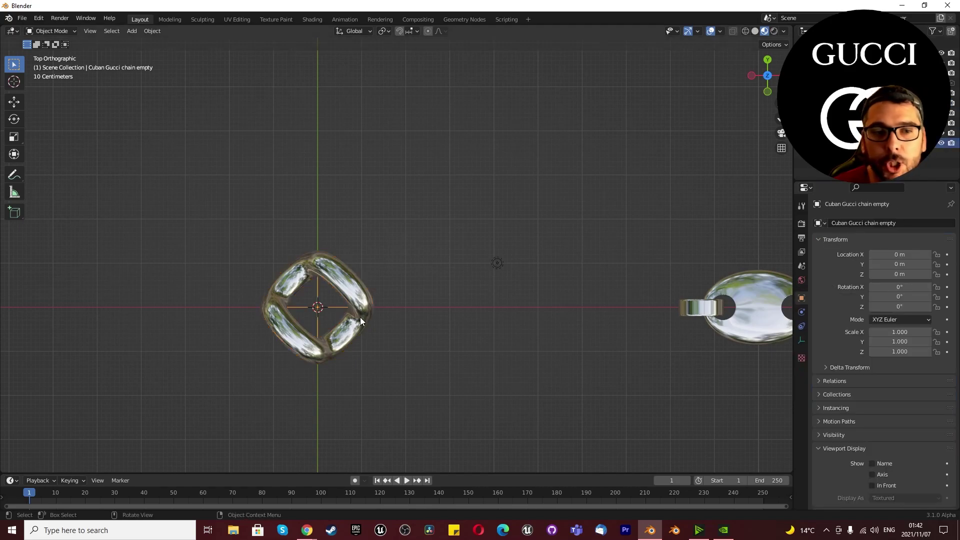
pyautogui.scroll(3, 301, 344)
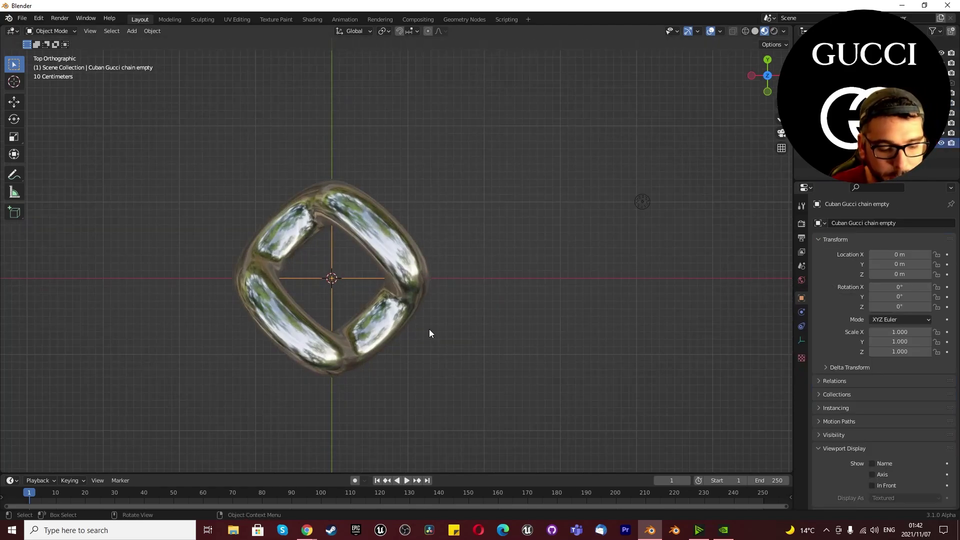
pyautogui.press('g')
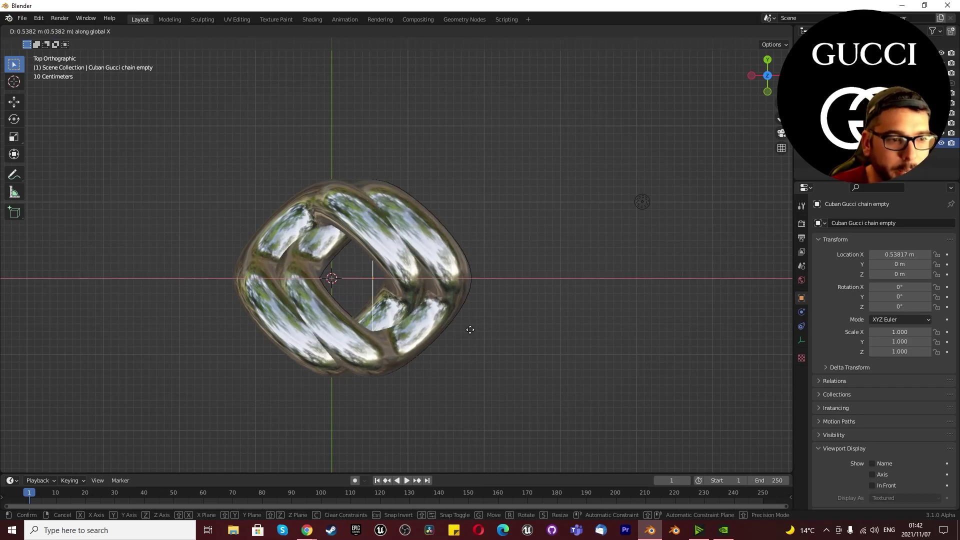
pyautogui.press('x')
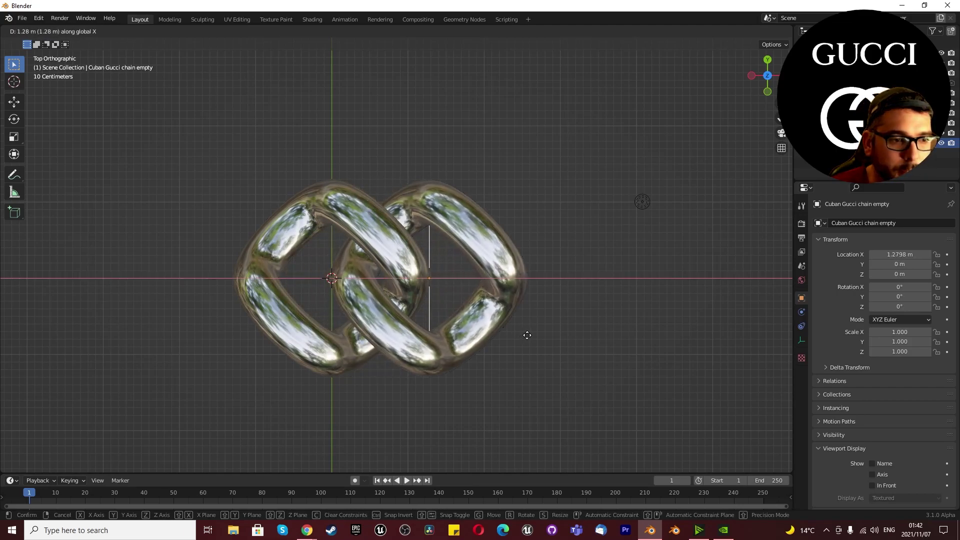
pyautogui.click(525, 334)
pyautogui.moveTo(525, 334); pyautogui.dragTo(375, 239, button='middle')
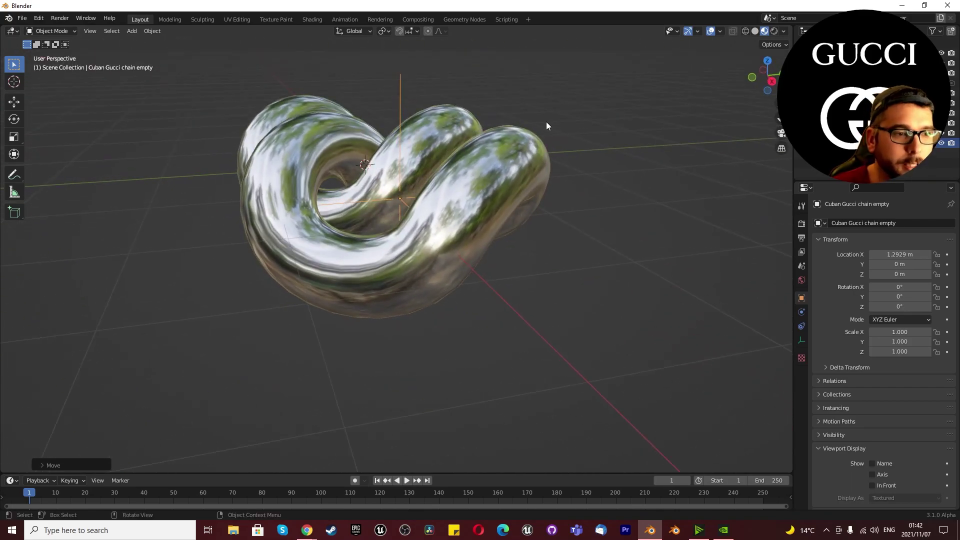
pyautogui.moveTo(556, 134); pyautogui.dragTo(558, 148, button='middle')
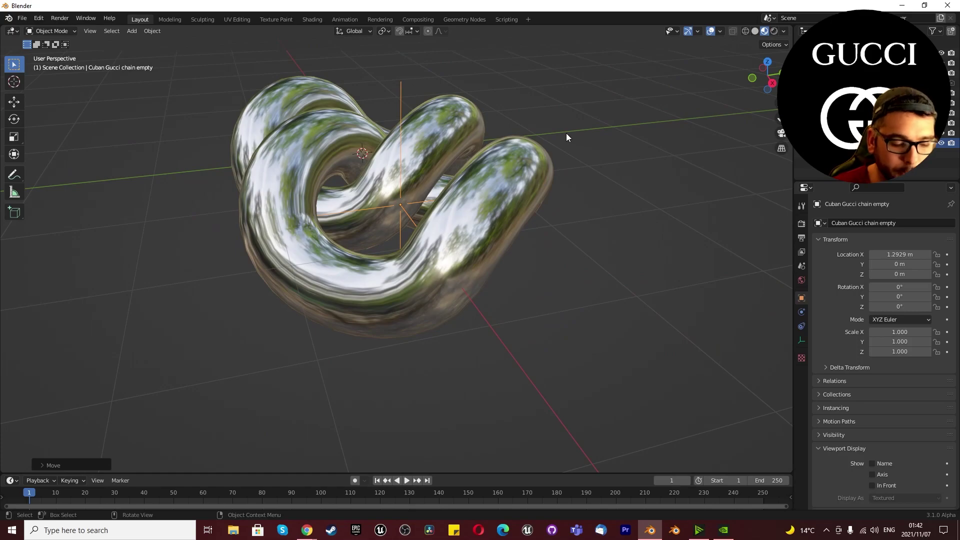
pyautogui.press('r')
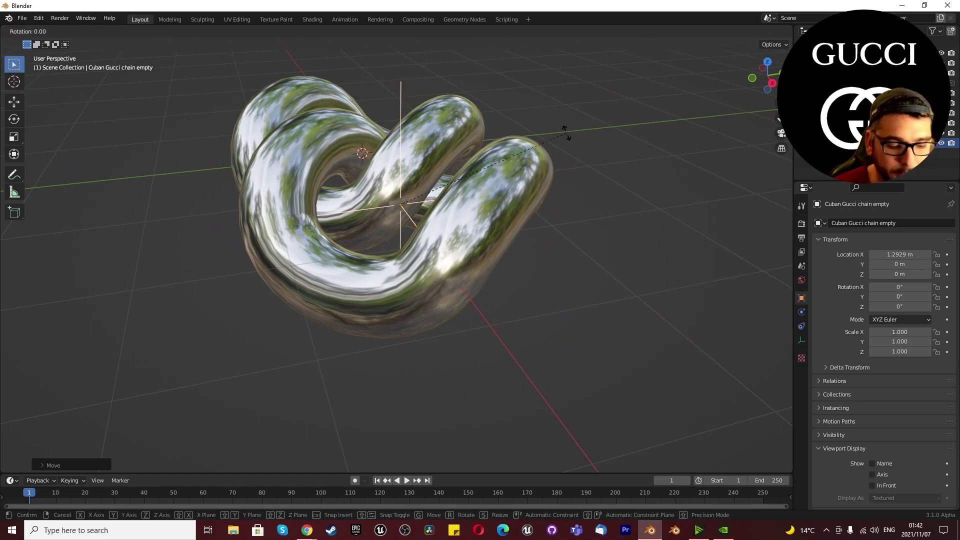
pyautogui.press('y')
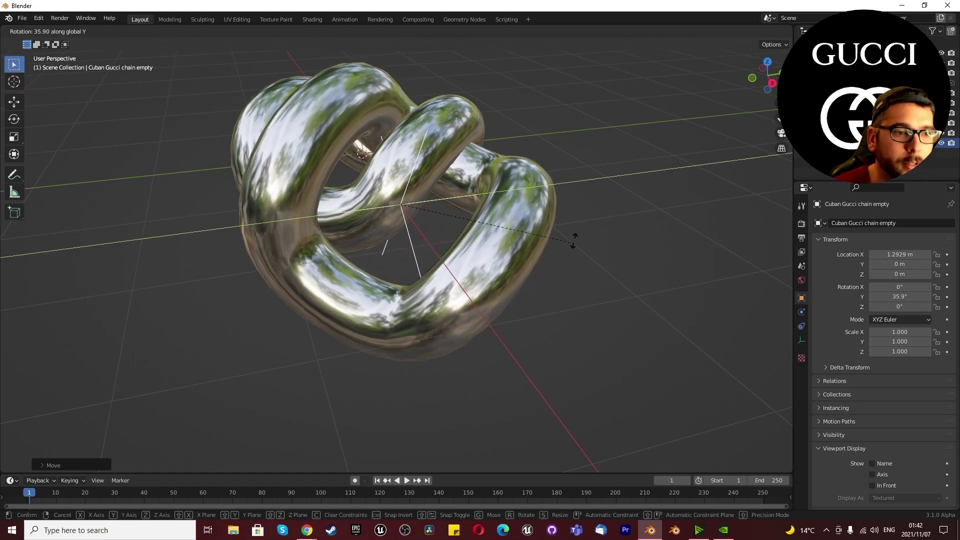
pyautogui.press('x')
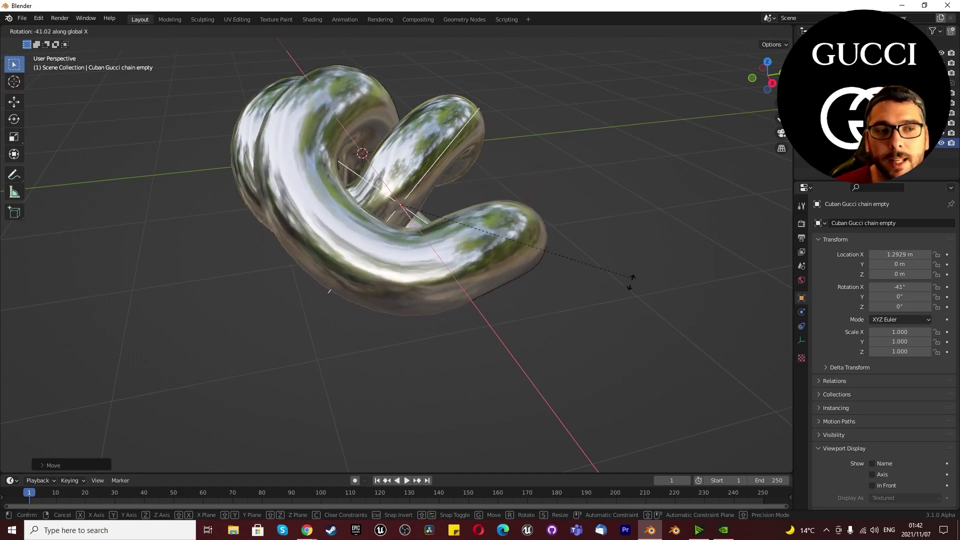
pyautogui.press('Escape')
pyautogui.moveTo(479, 206)
pyautogui.mouseDown(button='middle')
pyautogui.moveTo(439, 191)
pyautogui.moveTo(500, 227)
pyautogui.moveTo(497, 212)
pyautogui.mouseUp(button='middle')
pyautogui.moveTo(355, 200); pyautogui.dragTo(370, 234, button='middle')
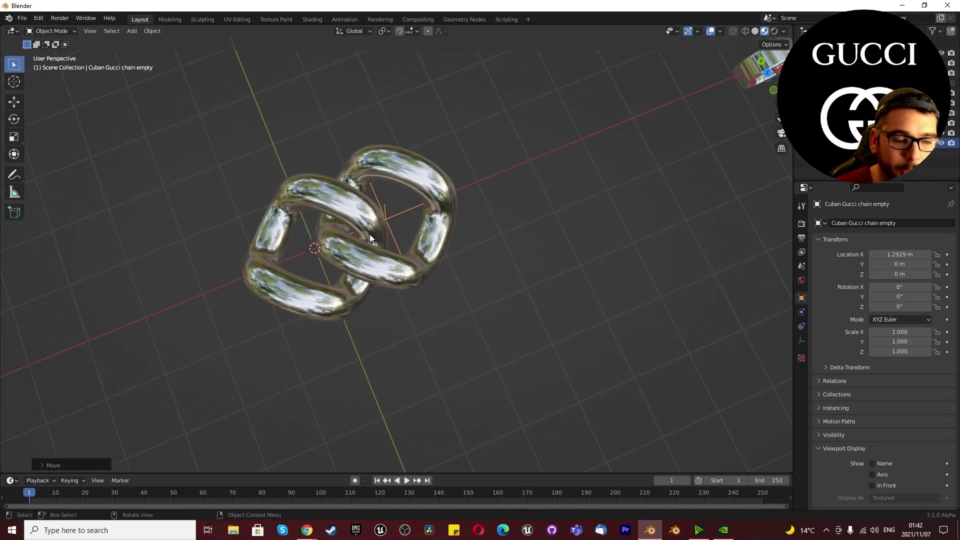
pyautogui.press('KP_7')
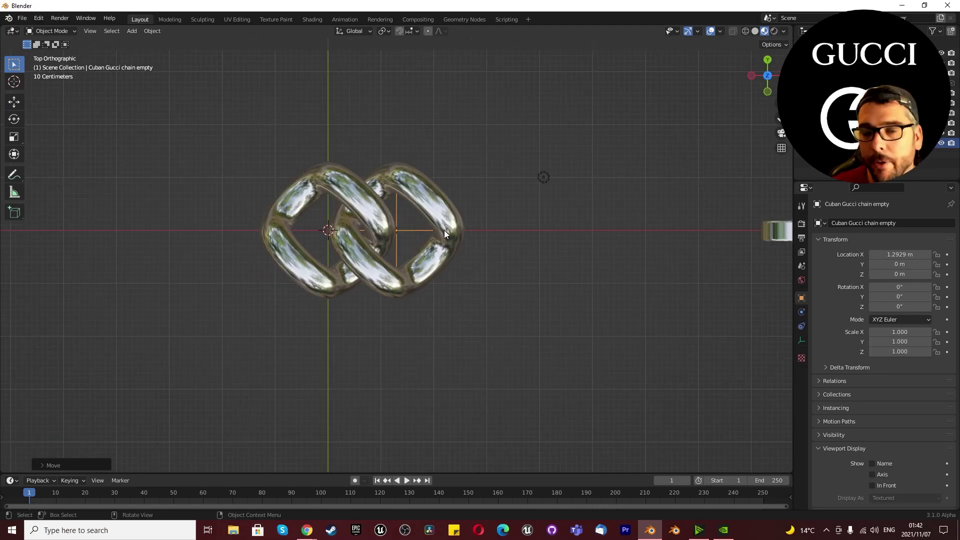
# - Add a NURBS Path curve at the origin and rename it "Cuban Gucci chain curve"
pyautogui.click(340, 195)
pyautogui.click(493, 321)
pyautogui.hotkey('shift', 'a')
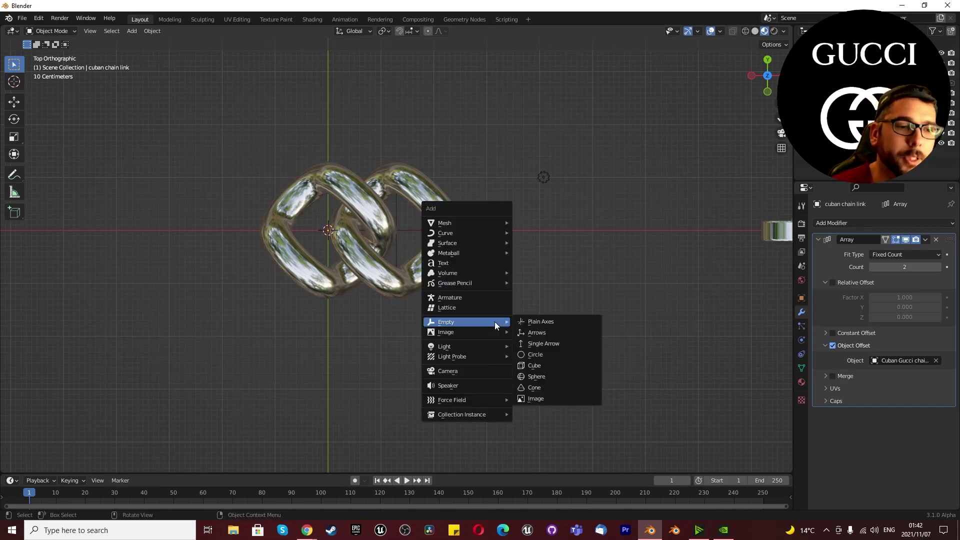
pyautogui.moveTo(475, 223)
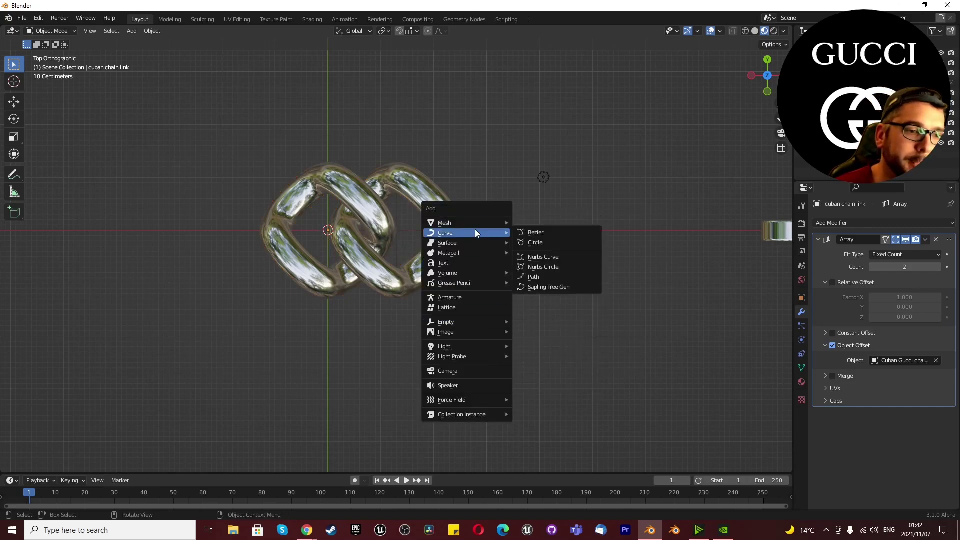
pyautogui.click(541, 277)
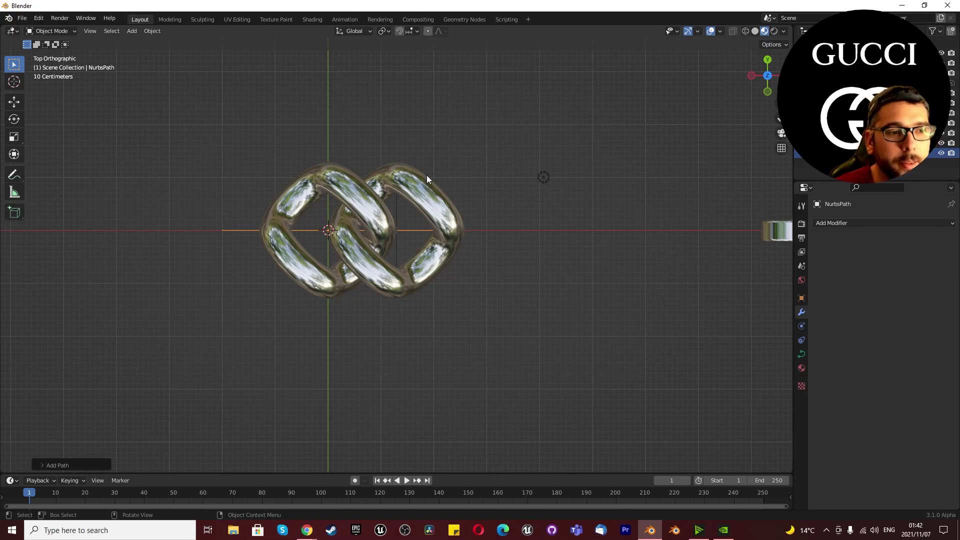
pyautogui.click(845, 153)
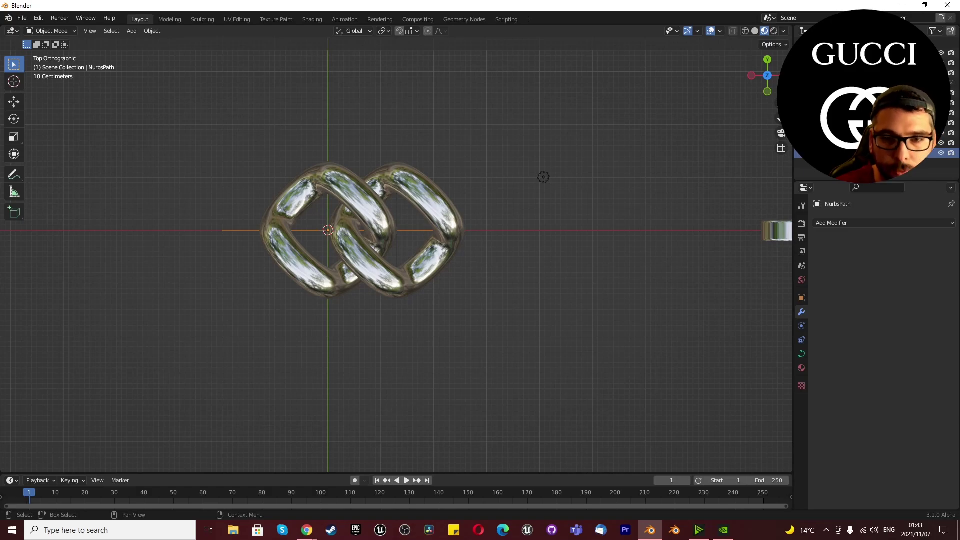
pyautogui.press('Return')
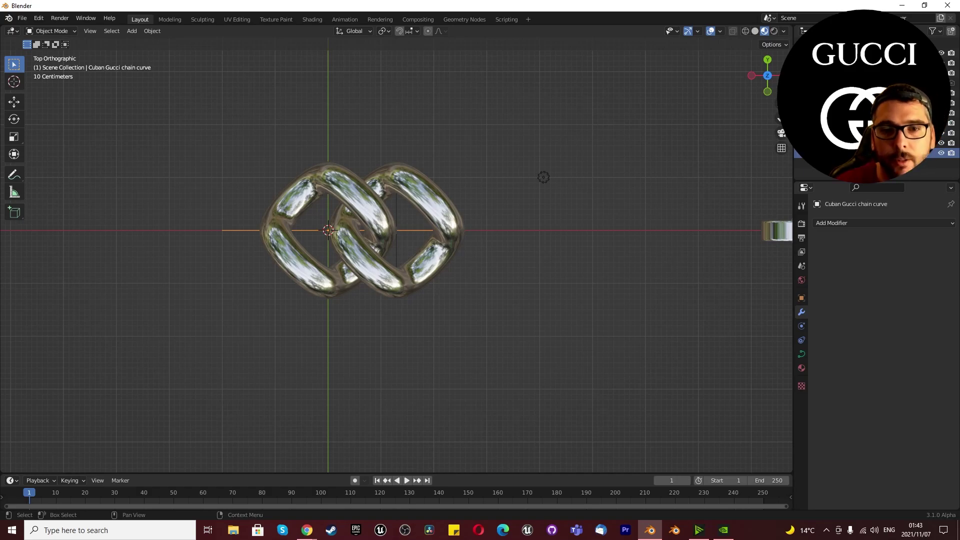
# - Add a Curve modifier to the cuban chain link and assign the Cuban Gucci chain curve as its curve object
pyautogui.click(355, 195)
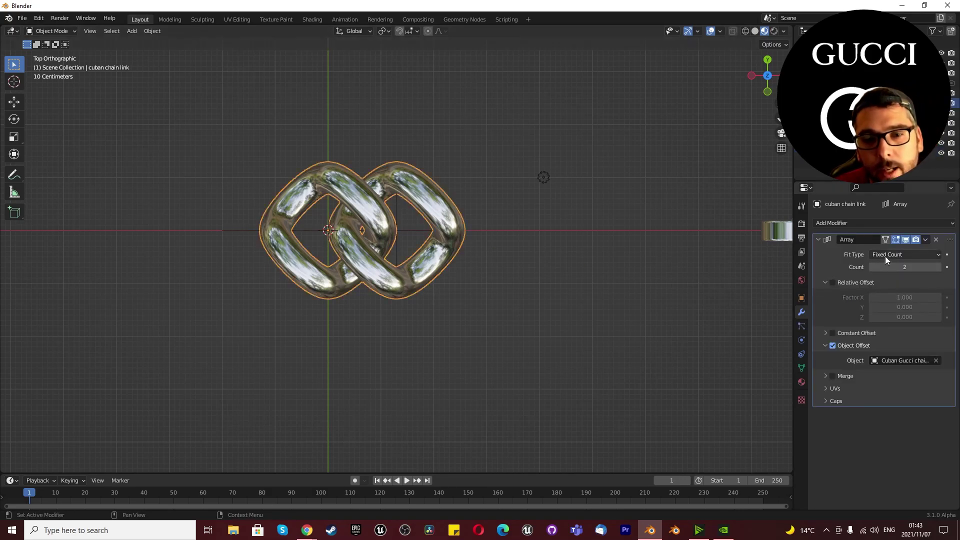
pyautogui.click(830, 223)
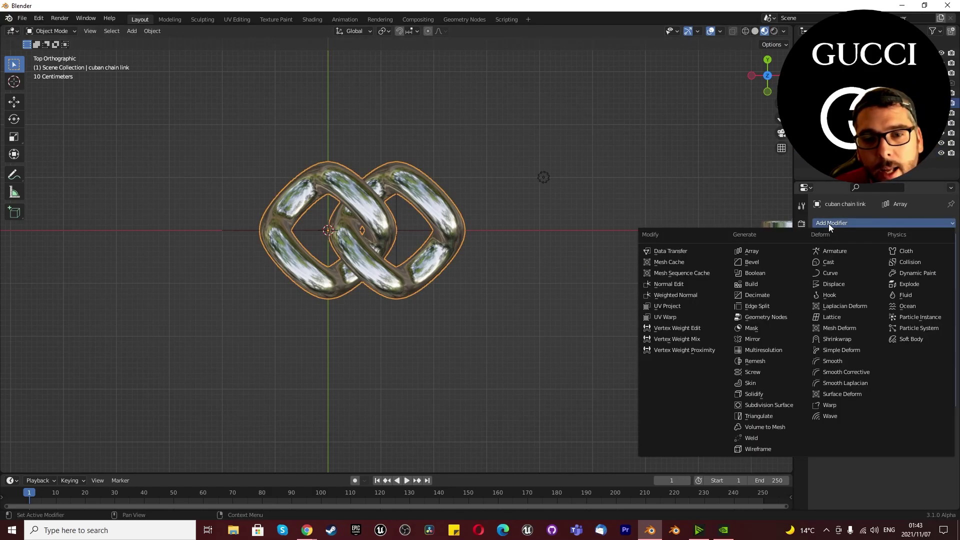
pyautogui.click(827, 273)
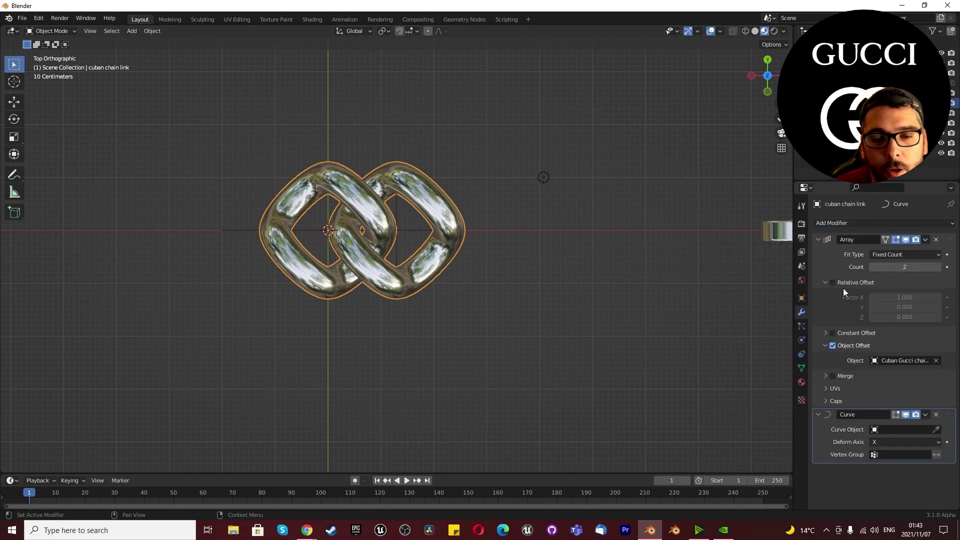
pyautogui.click(885, 429)
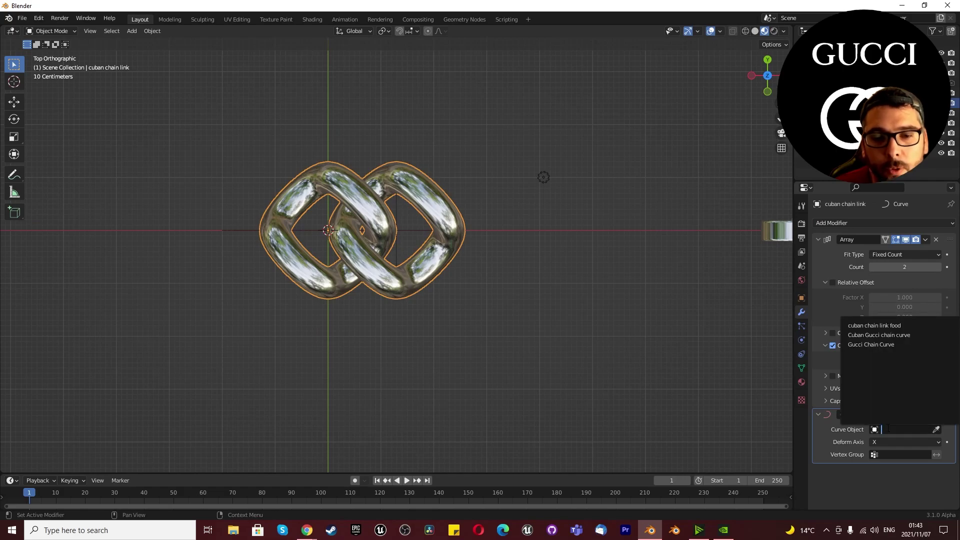
pyautogui.click(923, 336)
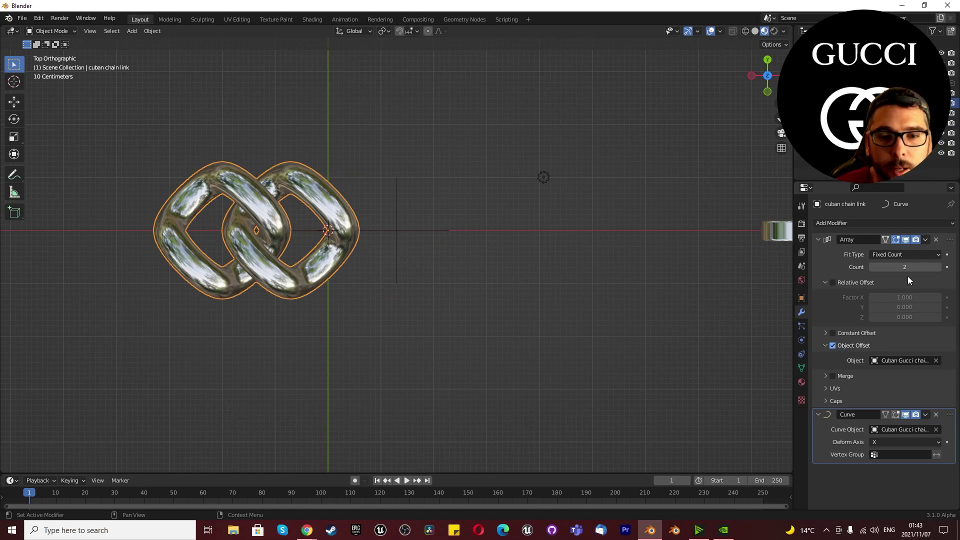
# - Set the cuban chain link's Array fit type to Fit Curve, using the Cuban Gucci chain curve
pyautogui.click(901, 254)
pyautogui.click(888, 292)
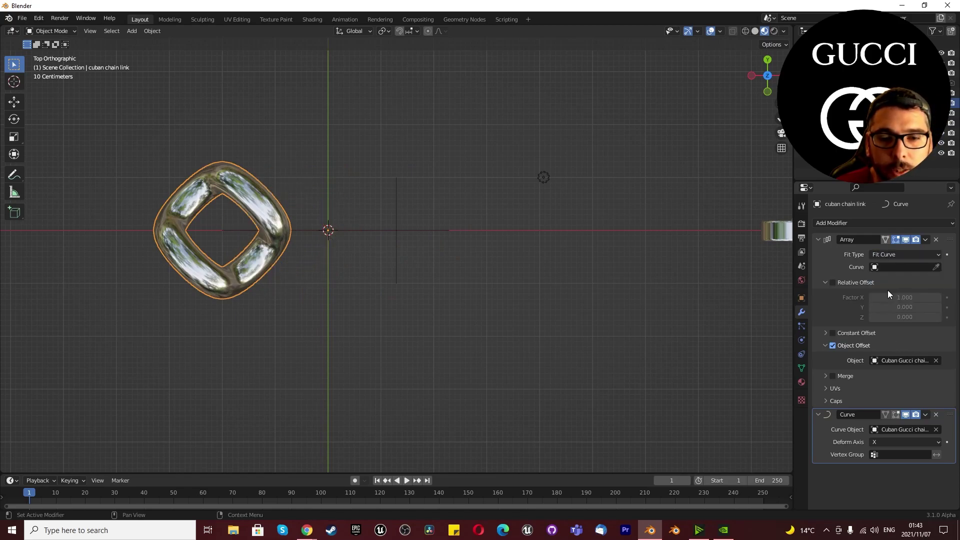
pyautogui.click(897, 266)
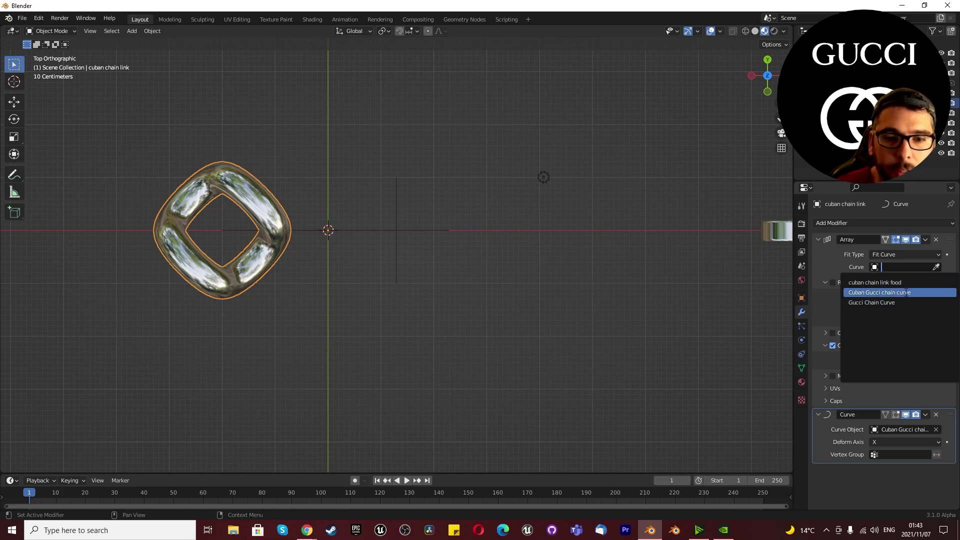
pyautogui.click(906, 293)
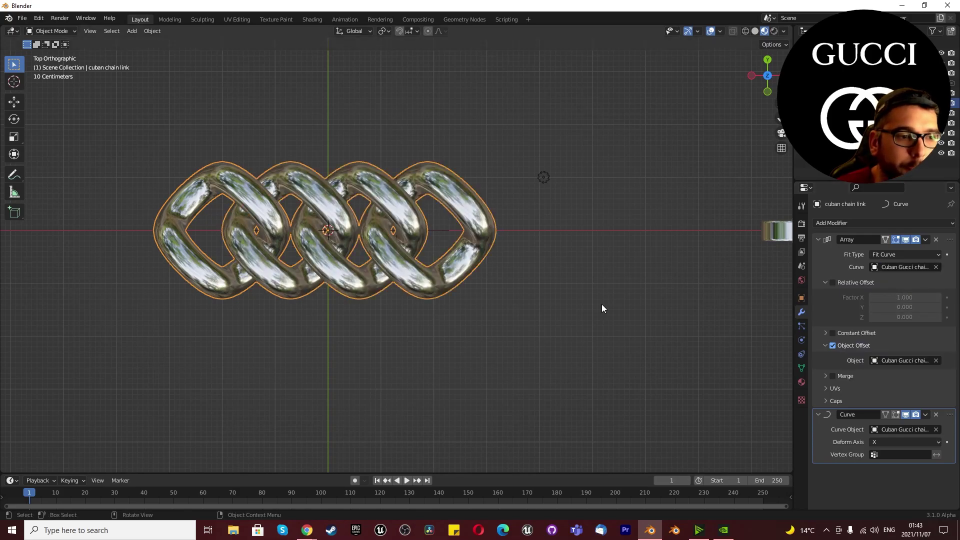
# - Delete the "cuban chain link food" curve from the scene
pyautogui.scroll(-4, 500, 332)
pyautogui.scroll(2, 482, 338)
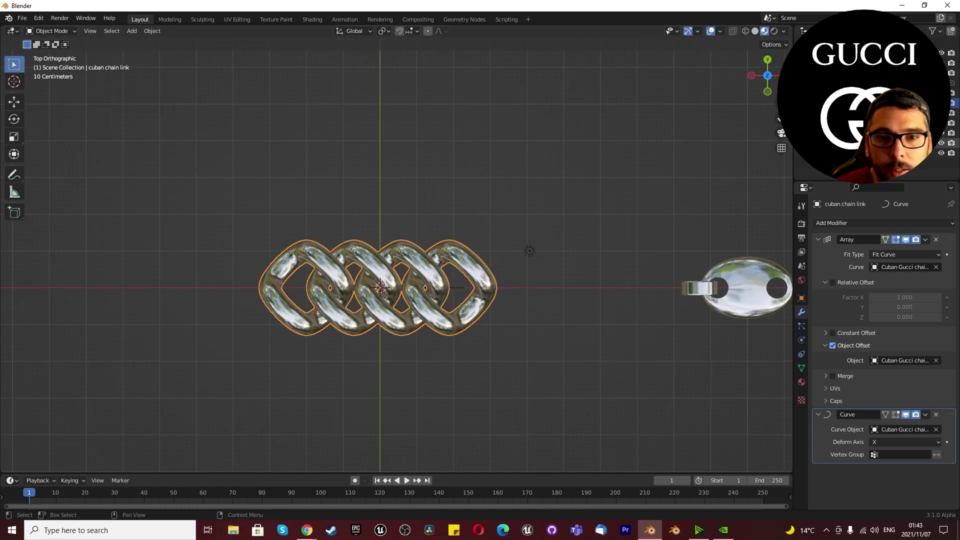
pyautogui.click(845, 123)
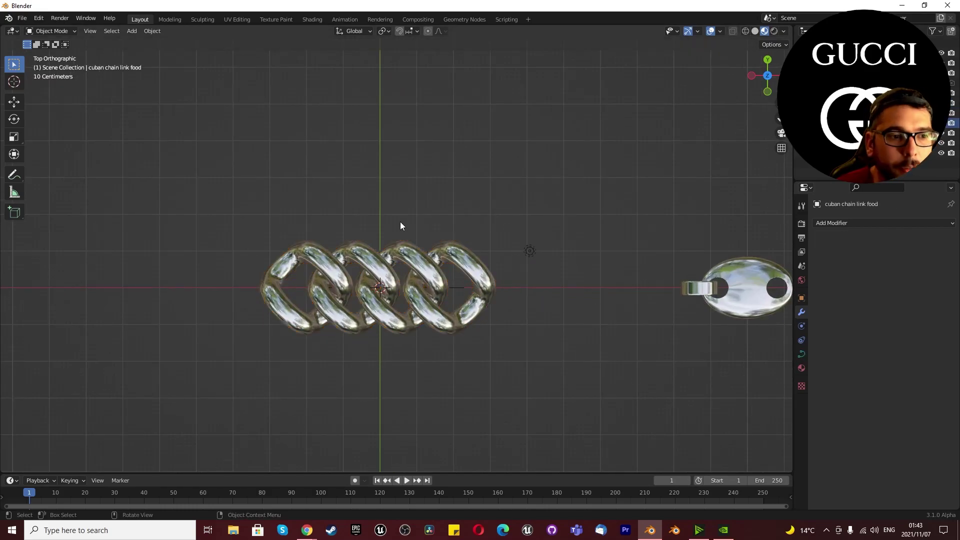
pyautogui.scroll(1, 401, 221)
pyautogui.scroll(-5, 409, 225)
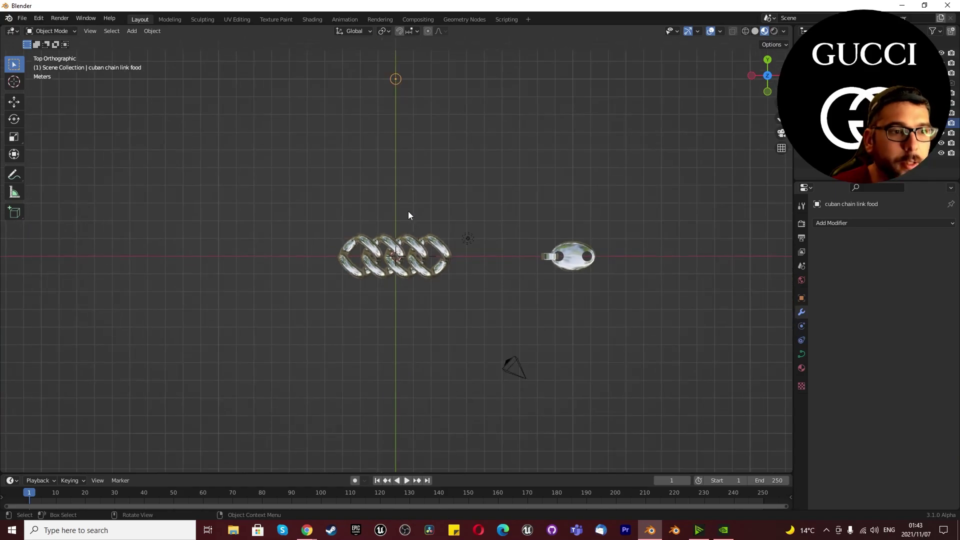
pyautogui.press('x')
pyautogui.click(413, 88)
pyautogui.scroll(4, 425, 270)
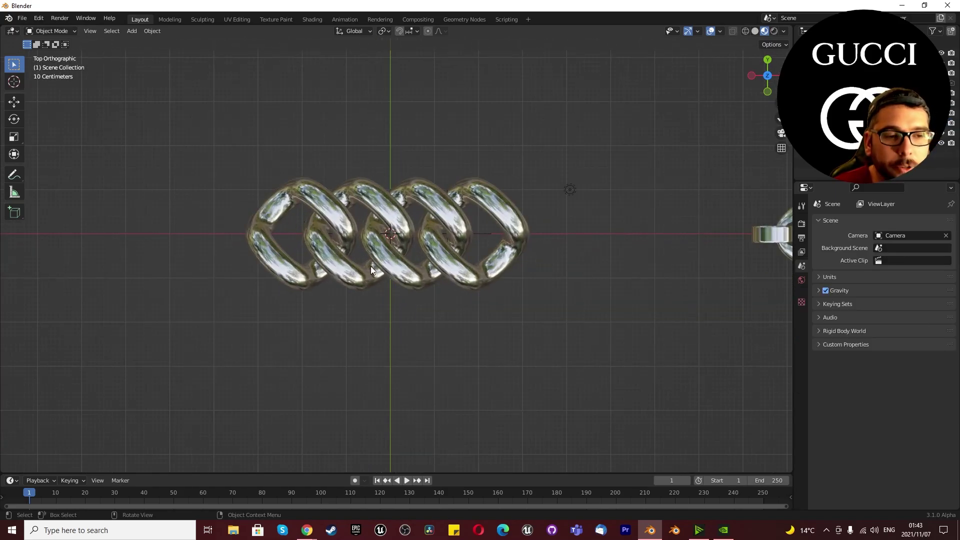
# - Remove the Curve modifier from the cuban chain link
pyautogui.scroll(-3, 508, 263)
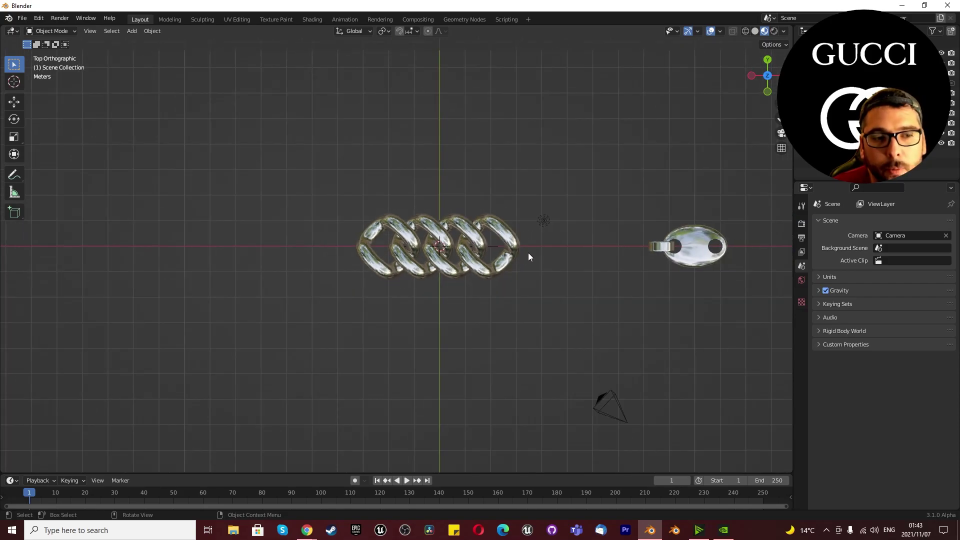
pyautogui.scroll(1, 529, 254)
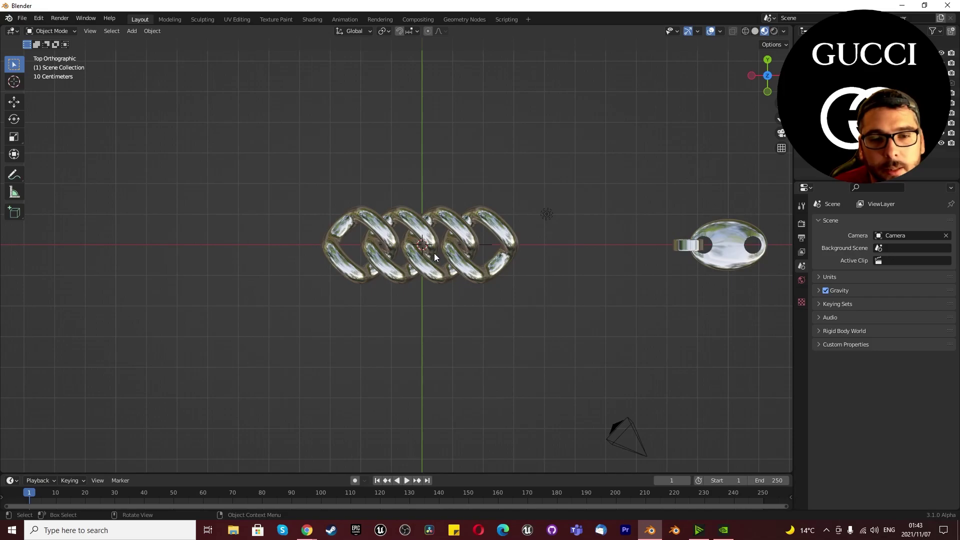
pyautogui.scroll(3, 386, 273)
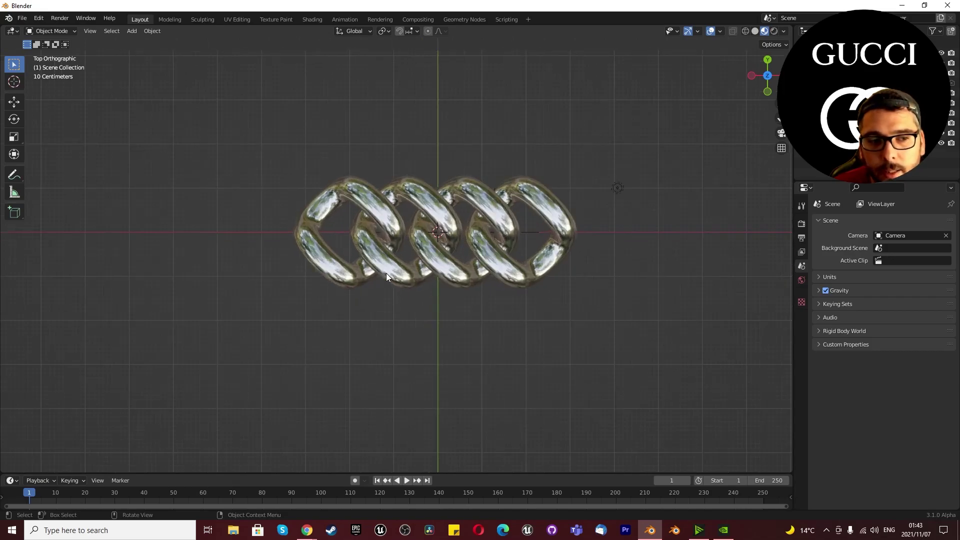
pyautogui.scroll(-4, 562, 254)
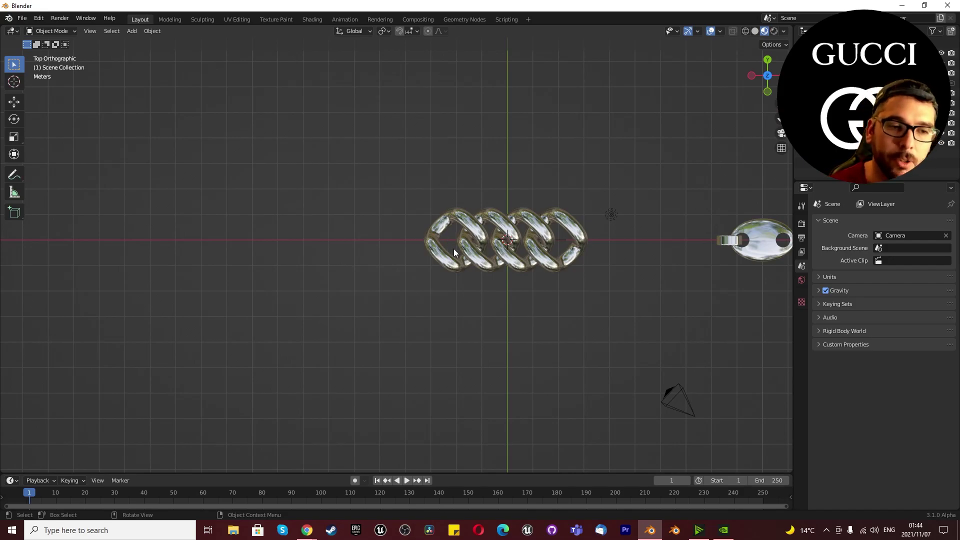
pyautogui.scroll(2, 555, 223)
pyautogui.click(566, 254)
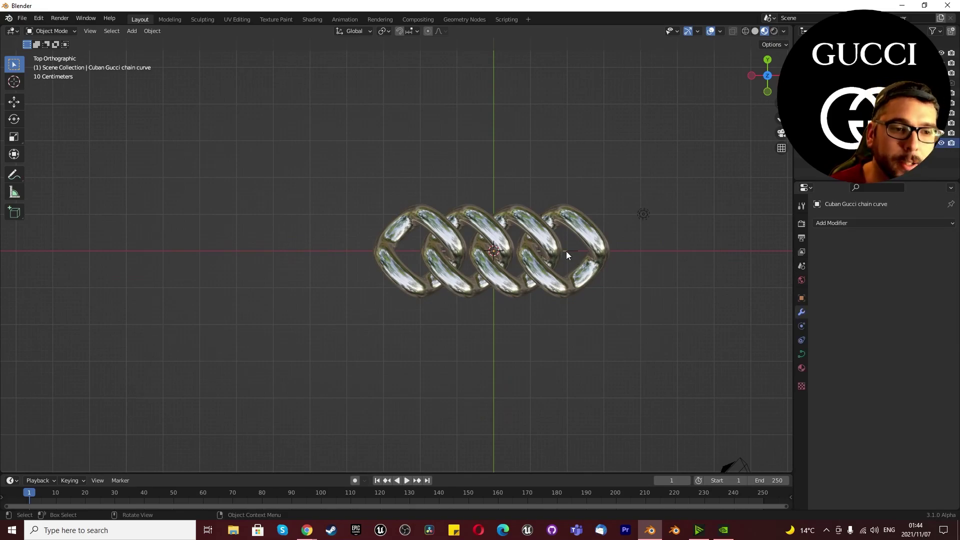
pyautogui.click(567, 255)
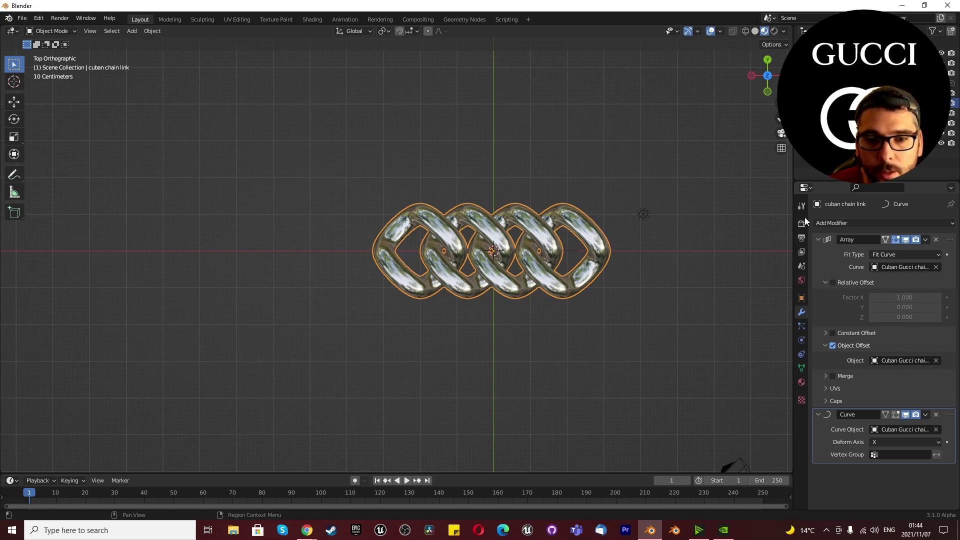
pyautogui.click(818, 239)
pyautogui.click(937, 255)
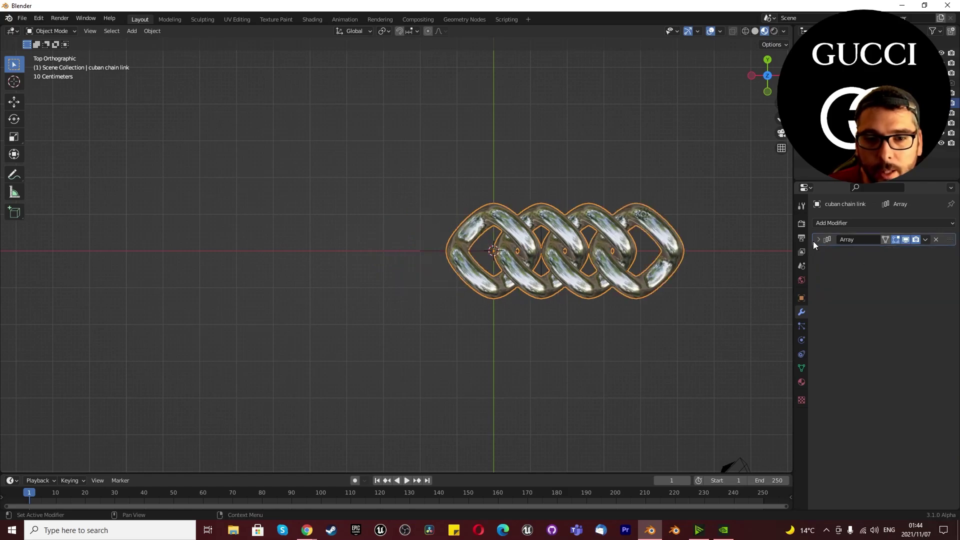
# - Clear the curve from the cuban chain link's Array modifier and set its fit type to Fixed Count
pyautogui.click(815, 240)
pyautogui.click(936, 266)
pyautogui.click(900, 253)
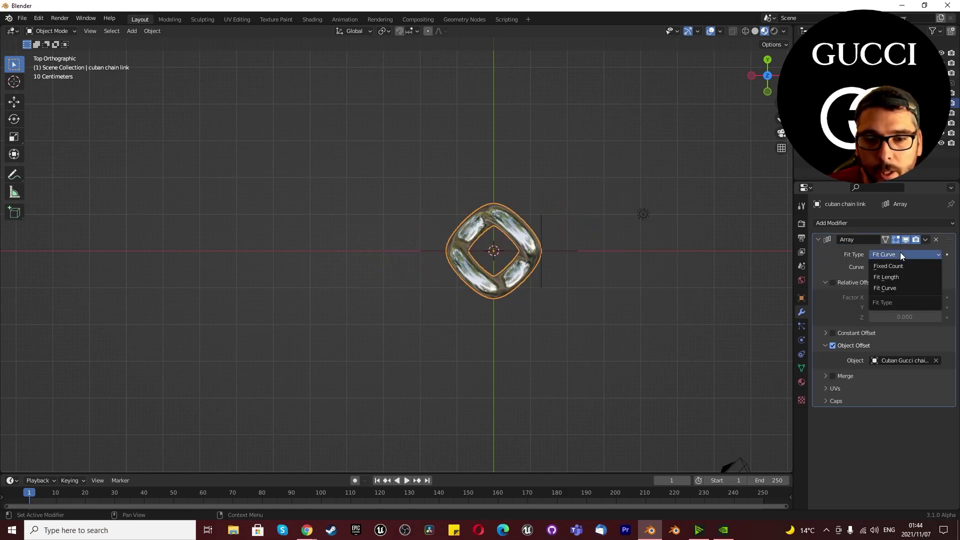
pyautogui.click(899, 267)
pyautogui.scroll(-3, 505, 355)
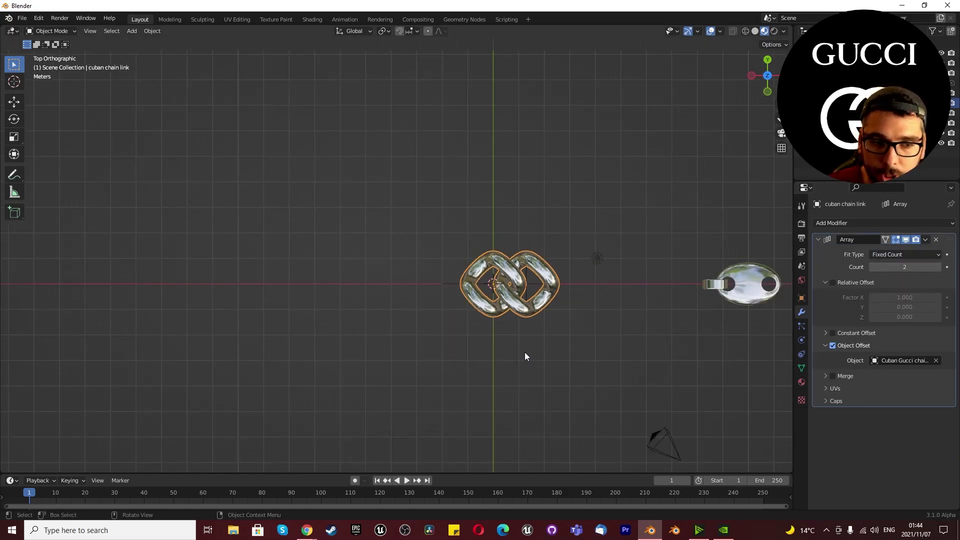
pyautogui.scroll(3, 577, 321)
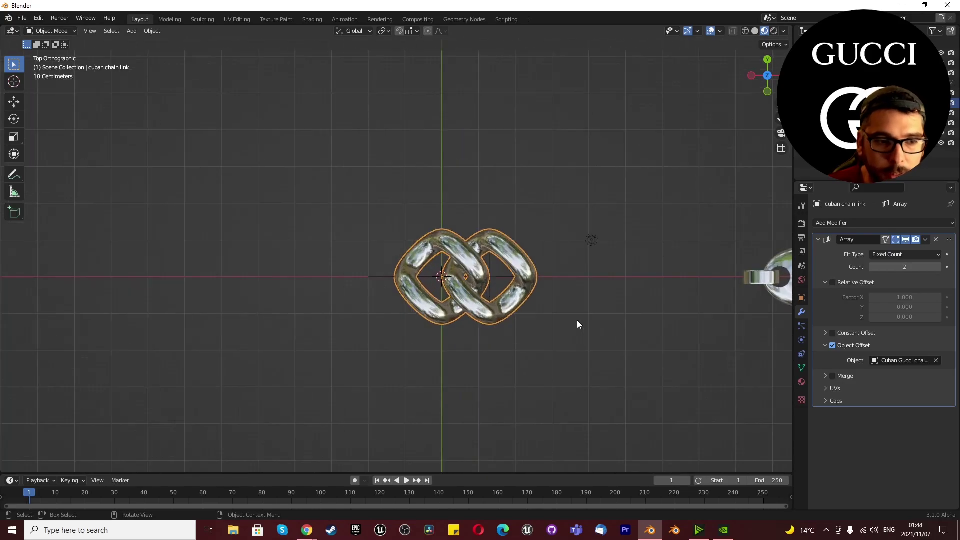
# - Set the cuban chain link's Array count to 5
pyautogui.click(938, 267)
pyautogui.click(938, 268)
pyautogui.click(938, 267)
pyautogui.scroll(3, 554, 349)
pyautogui.scroll(-4, 419, 400)
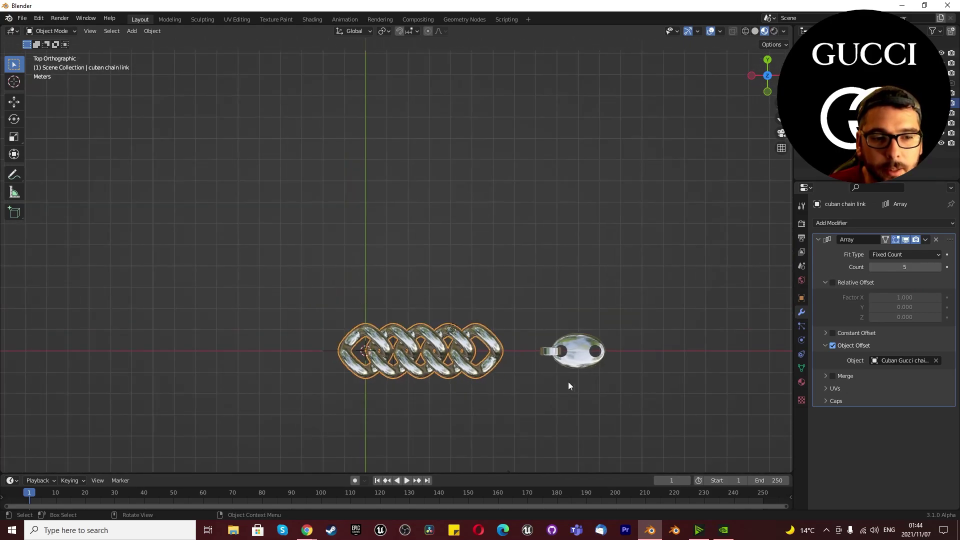
# - Add a Subdivision Surface modifier to the oval two-holed link, Cuban Chain object.001
pyautogui.scroll(4, 565, 380)
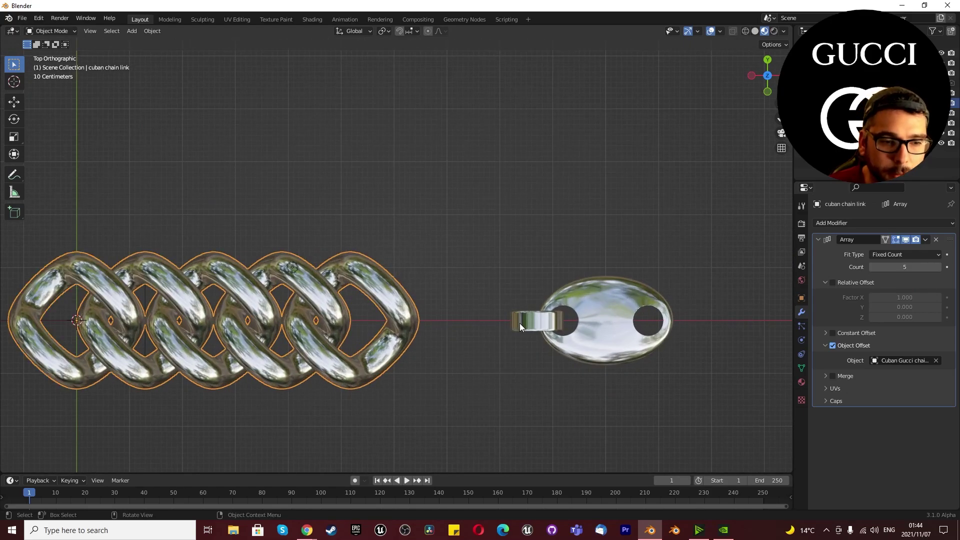
pyautogui.scroll(2, 605, 338)
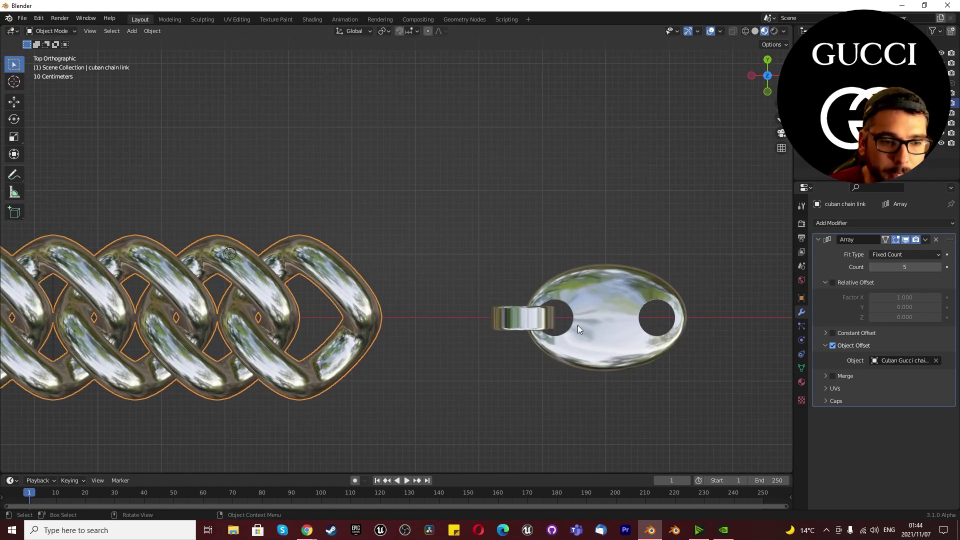
pyautogui.click(593, 339)
pyautogui.click(862, 223)
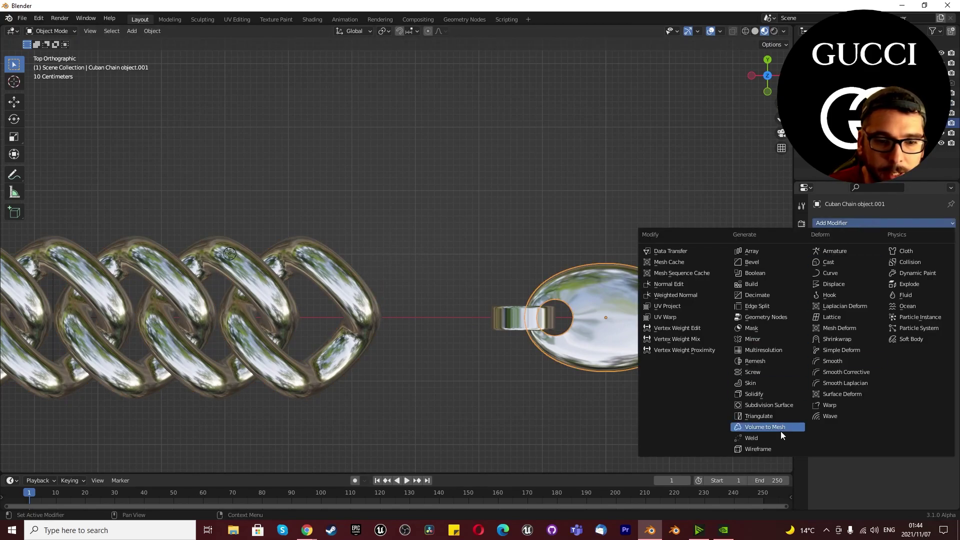
pyautogui.click(780, 406)
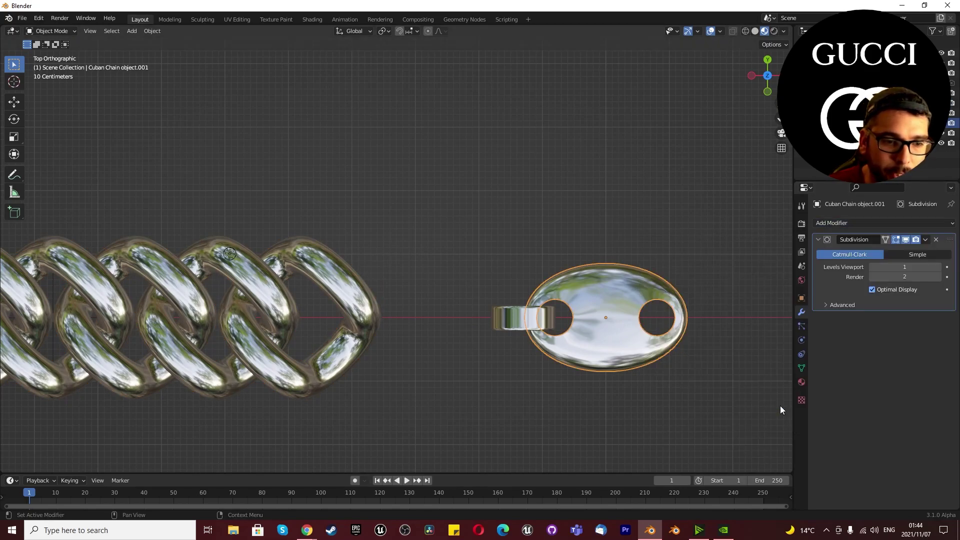
# - Try Simple subdivision on the oval two-holed link, and return its modifier to Catmull-Clark
pyautogui.moveTo(680, 362); pyautogui.dragTo(594, 292, button='middle')
pyautogui.scroll(8, 595, 277)
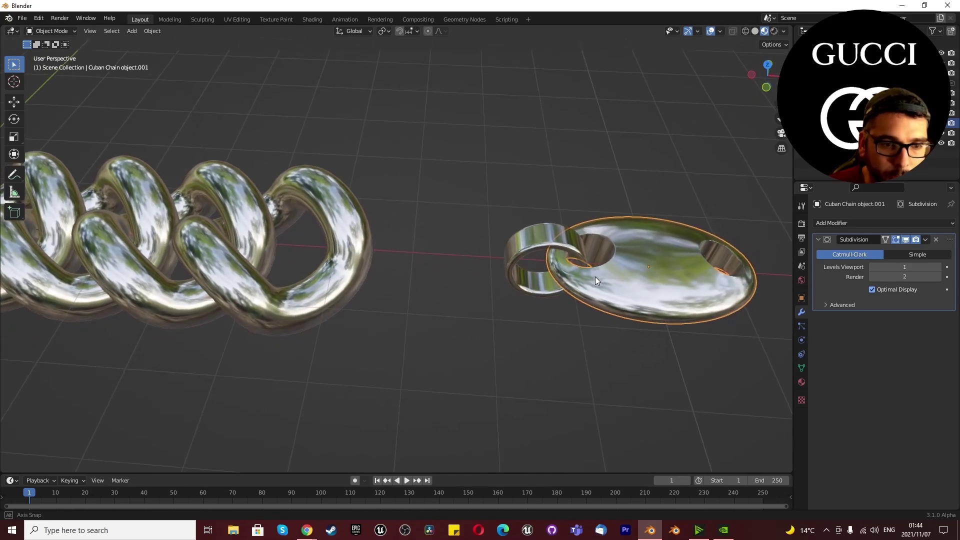
pyautogui.click(926, 257)
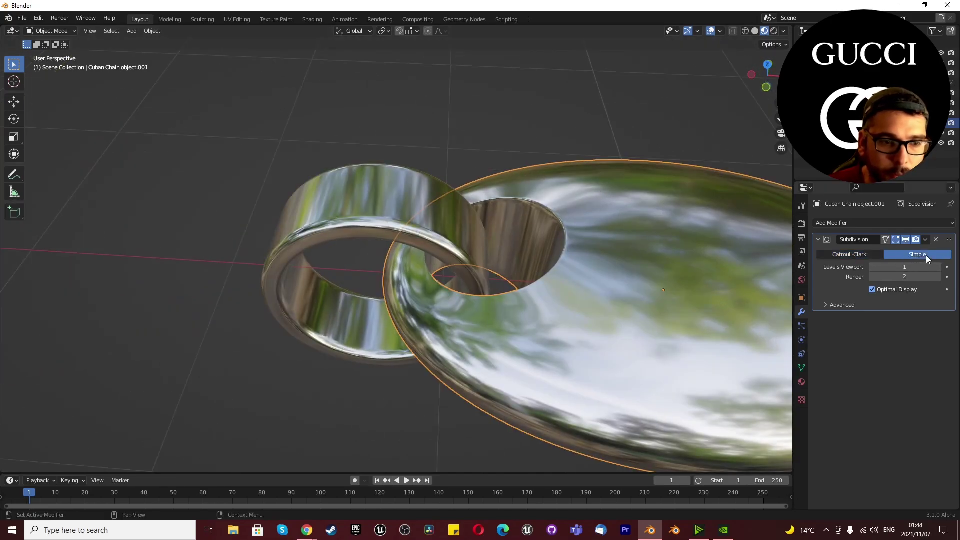
pyautogui.click(861, 254)
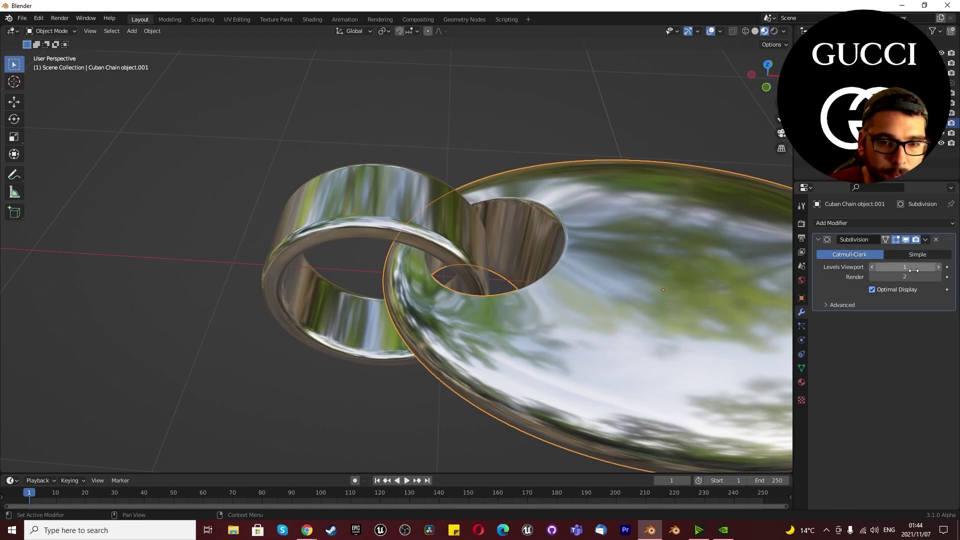
# - Set the oval two-holed link's viewport subdivision level to 2 and select the cuban chain link
pyautogui.click(938, 268)
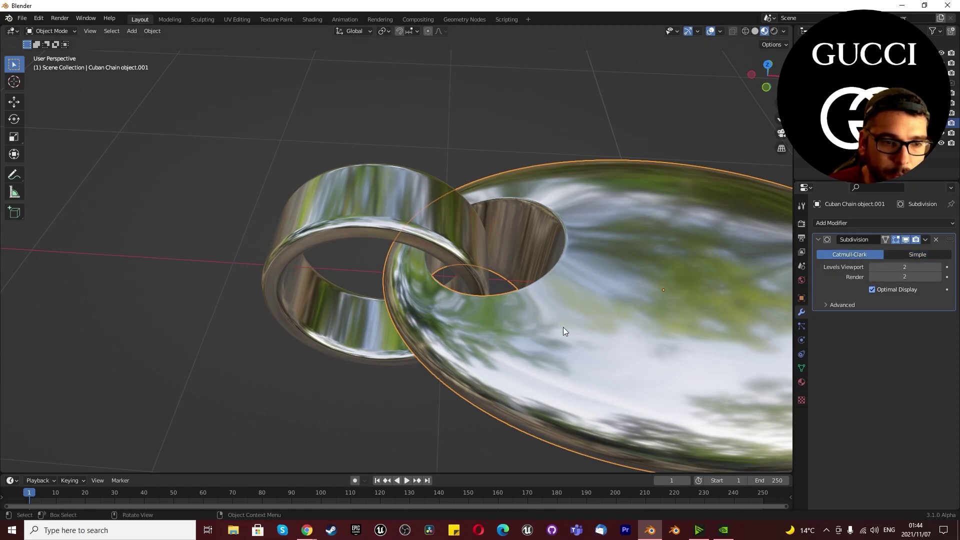
pyautogui.press('Home')
pyautogui.scroll(3, 431, 294)
pyautogui.scroll(-8, 409, 306)
pyautogui.scroll(3, 367, 306)
pyautogui.click(368, 312)
pyautogui.scroll(3, 499, 332)
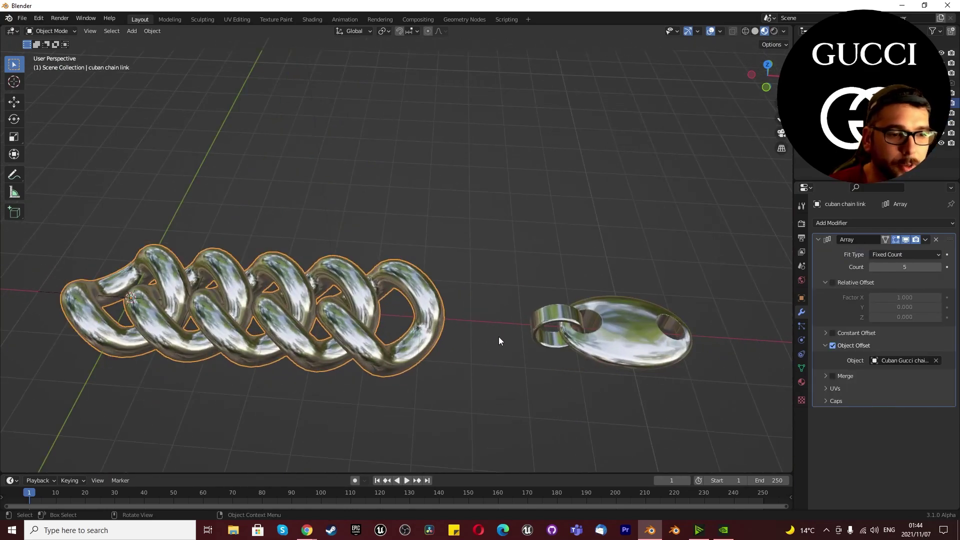
pyautogui.press('g')
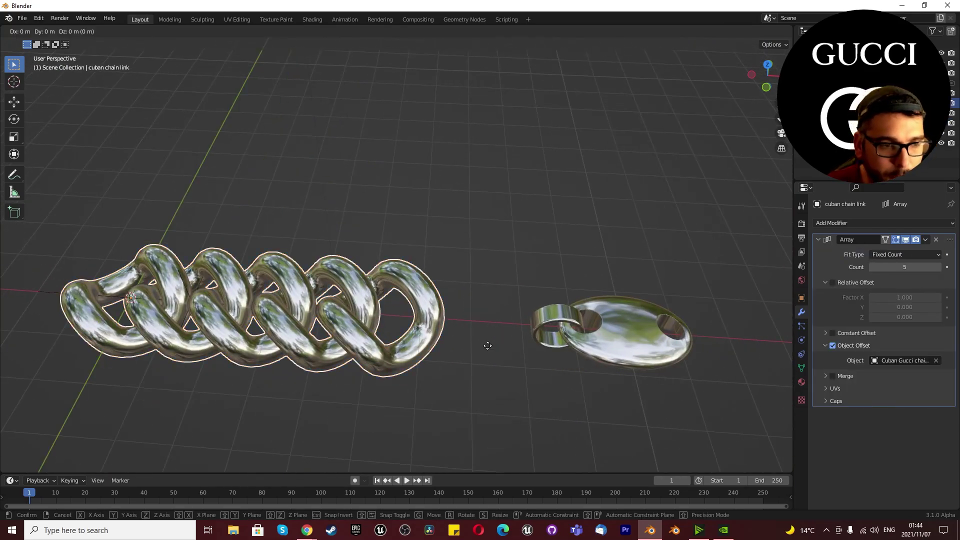
pyautogui.press('x')
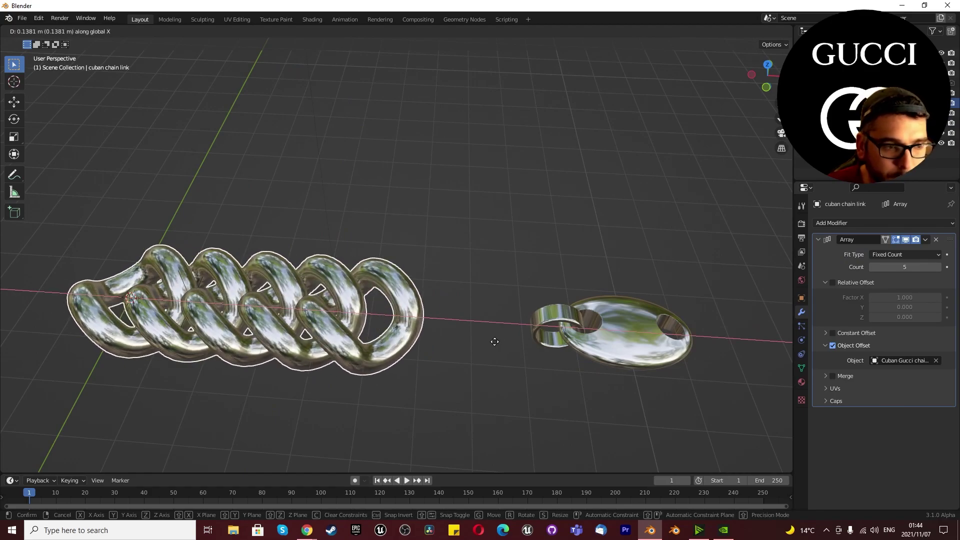
pyautogui.click(426, 311)
pyautogui.scroll(-4, 368, 353)
pyautogui.scroll(4, 419, 337)
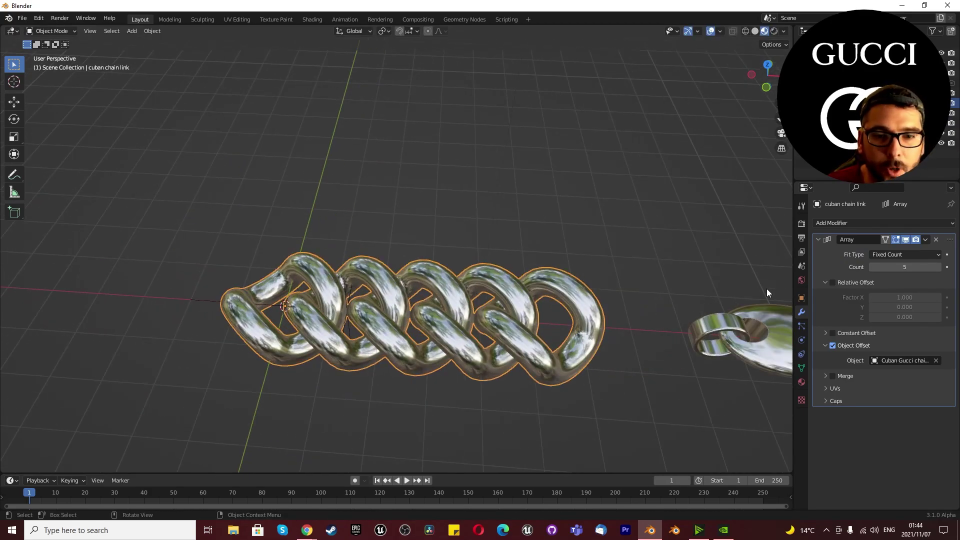
# - Apply the cuban chain link's Array modifier
pyautogui.click(925, 240)
pyautogui.click(897, 251)
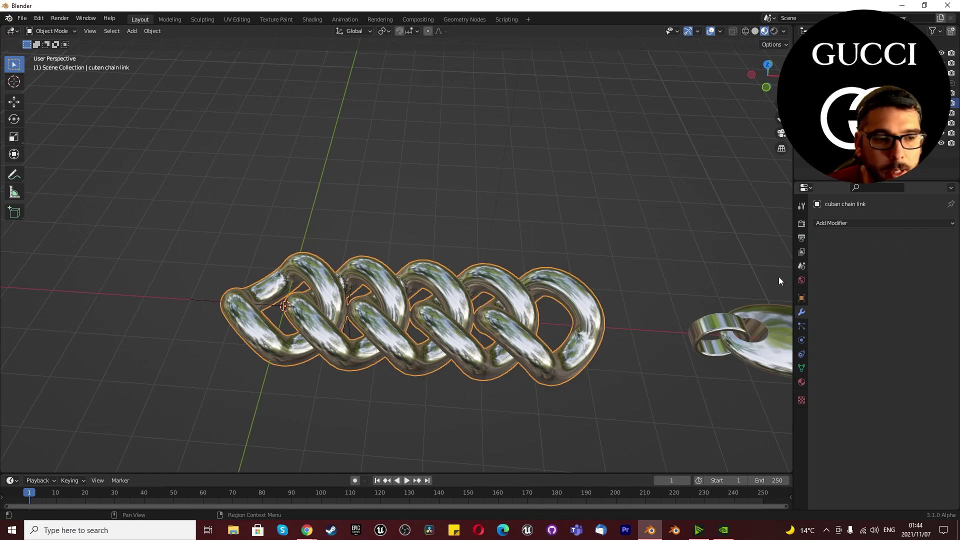
pyautogui.click(412, 391)
pyautogui.click(411, 349)
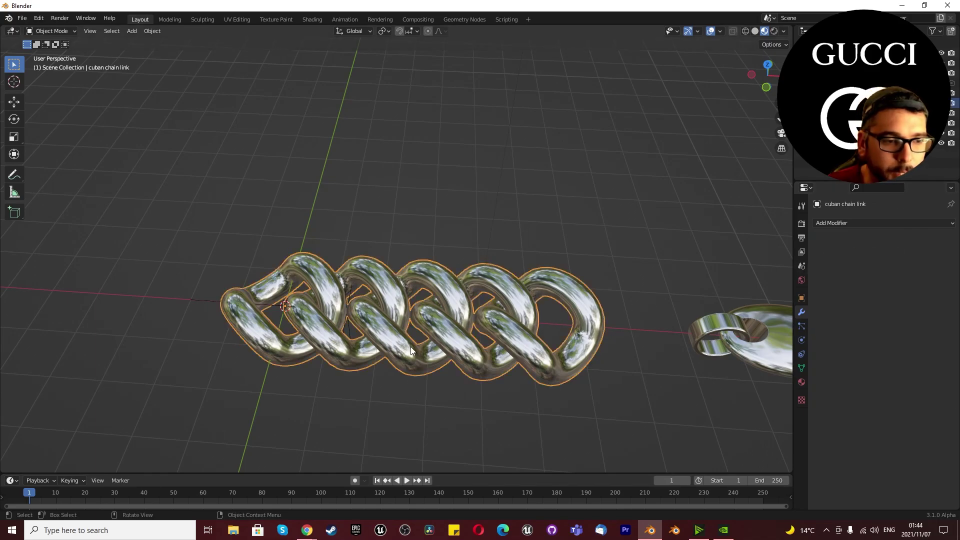
# - In top view, move the cuban chain about 2.29 m along X so its end link reaches the ring
pyautogui.press('KP_7')
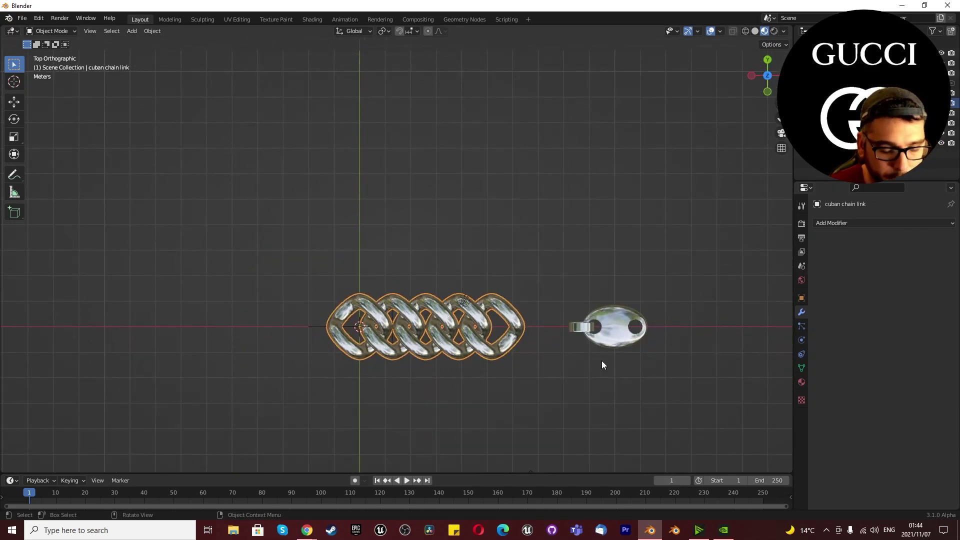
pyautogui.press('g')
pyautogui.press('x')
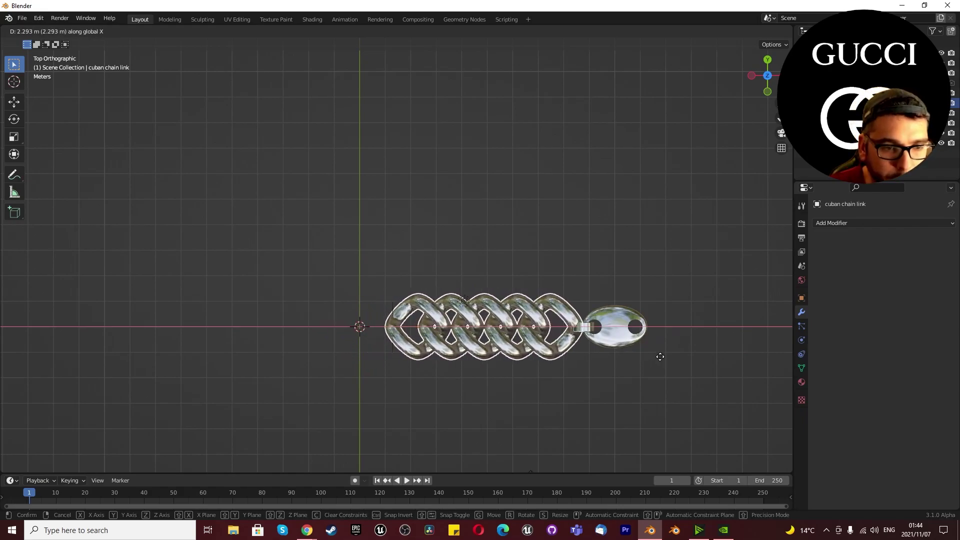
pyautogui.click(660, 357)
pyautogui.scroll(3, 603, 326)
pyautogui.scroll(4, 602, 322)
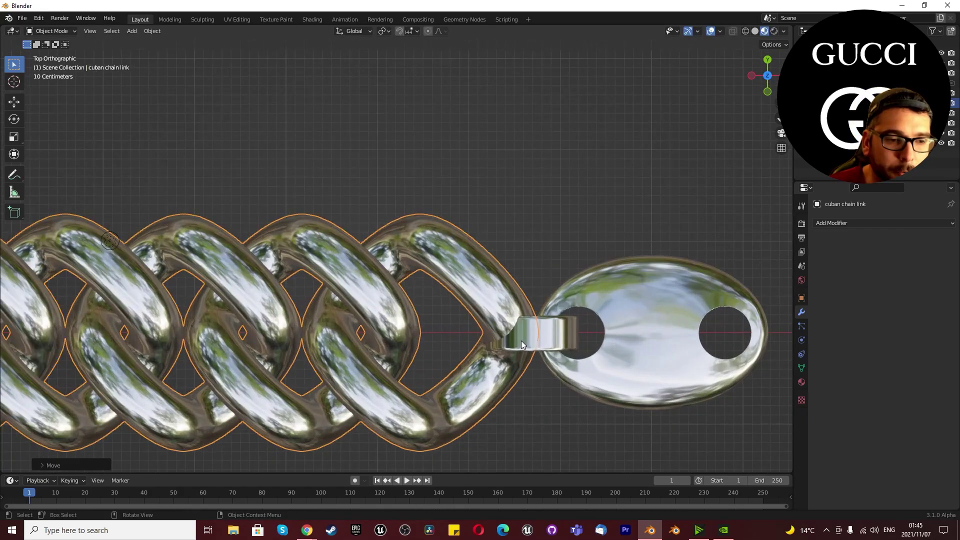
pyautogui.scroll(-4, 525, 397)
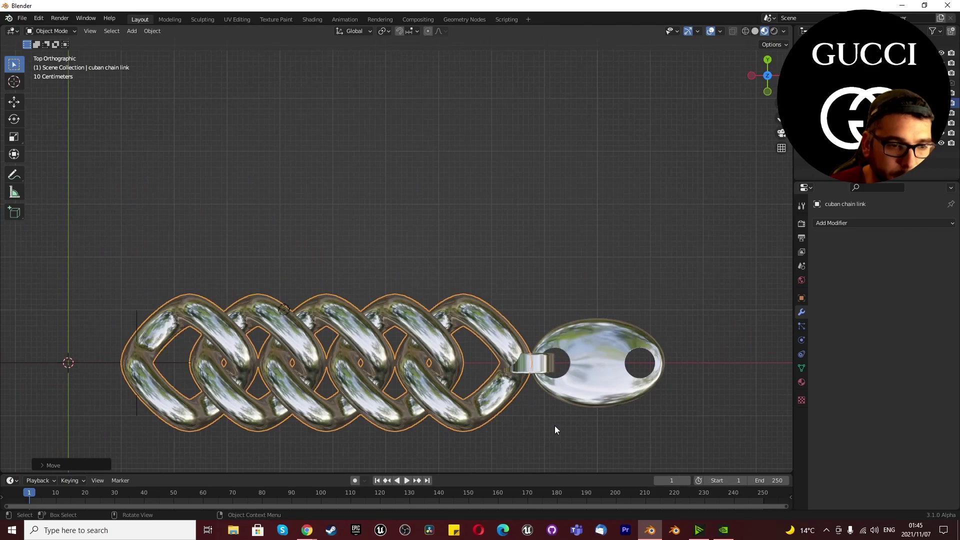
# - Scale the cuban chain down to roughly half its size and move it about 5.06 m along X over the ring and oval link
pyautogui.press('s')
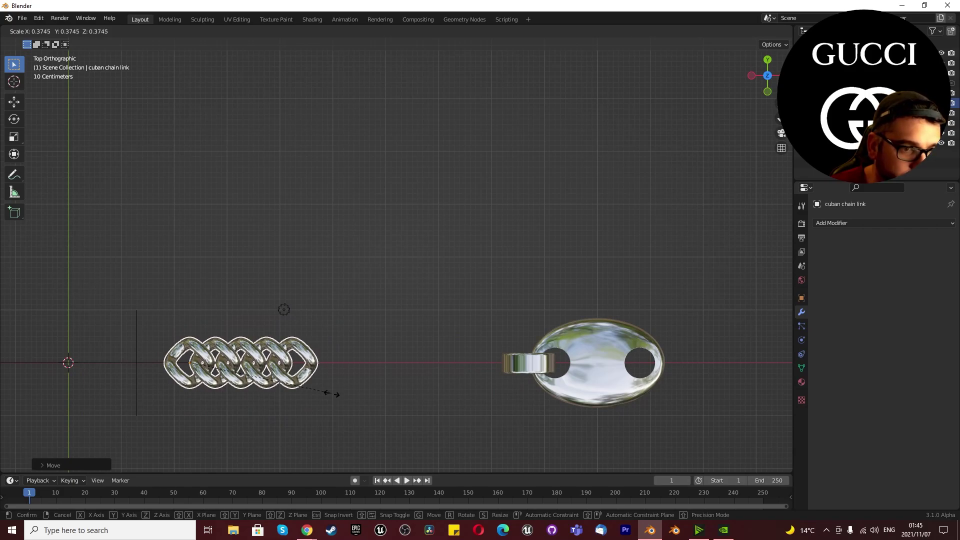
pyautogui.click(367, 413)
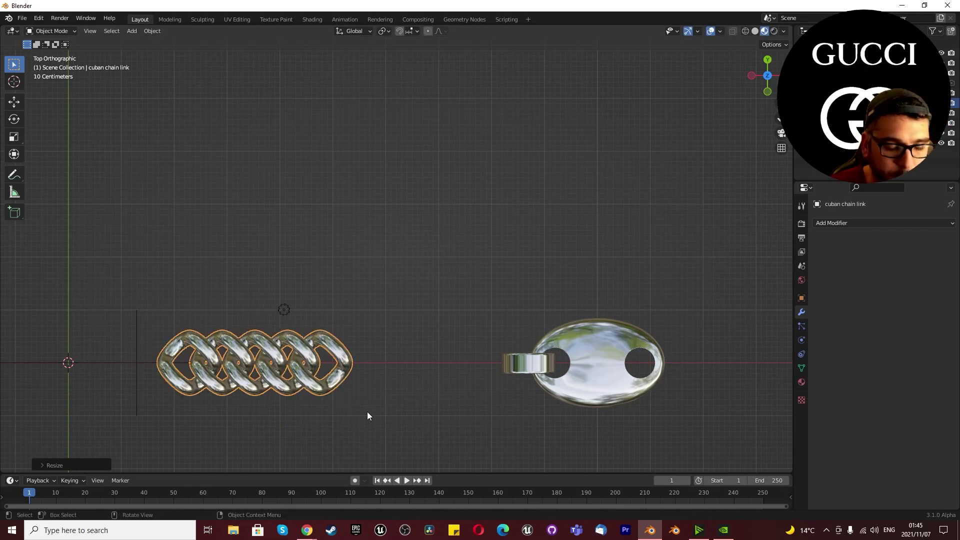
pyautogui.press('g')
pyautogui.press('x')
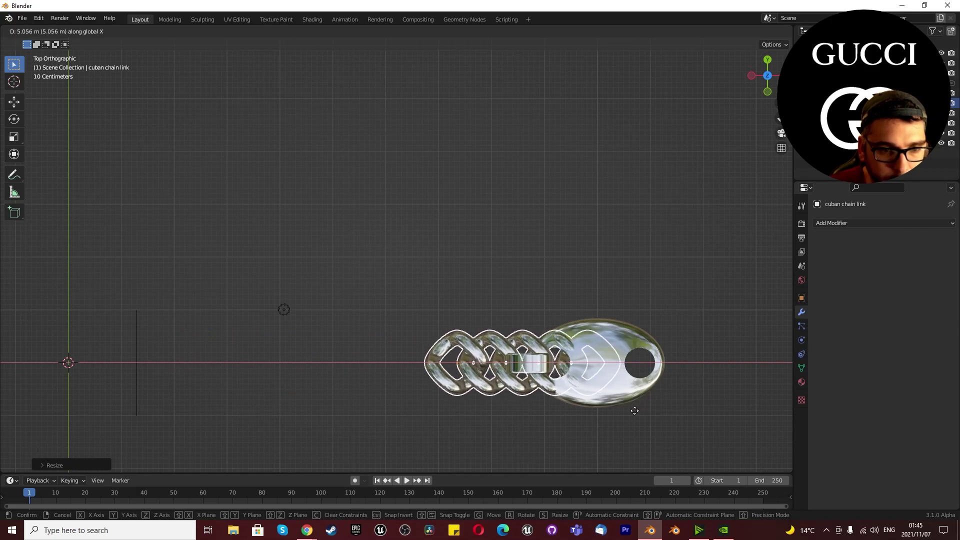
pyautogui.click(638, 419)
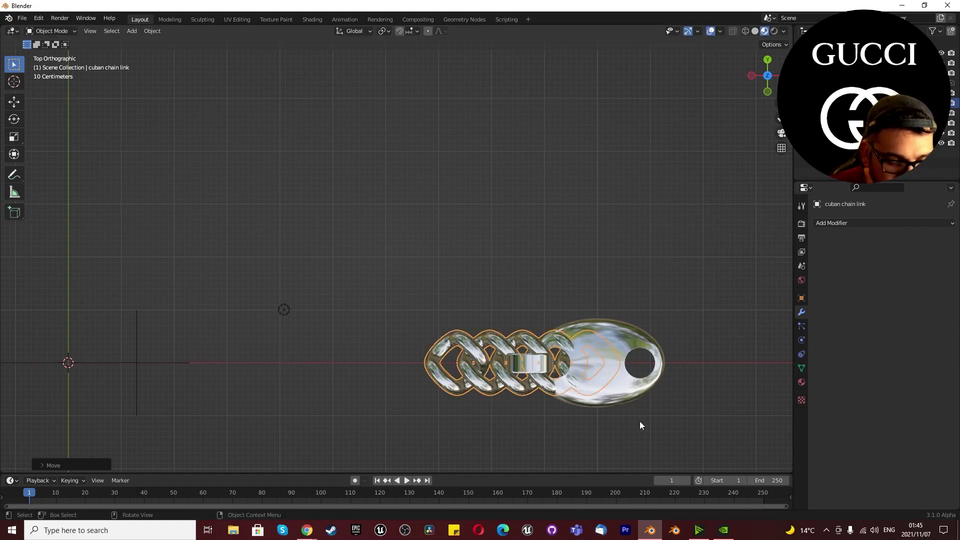
# - Enlarge the cuban chain slightly and move it back about 1.94 m along X so its end link meets the ring
pyautogui.press('s')
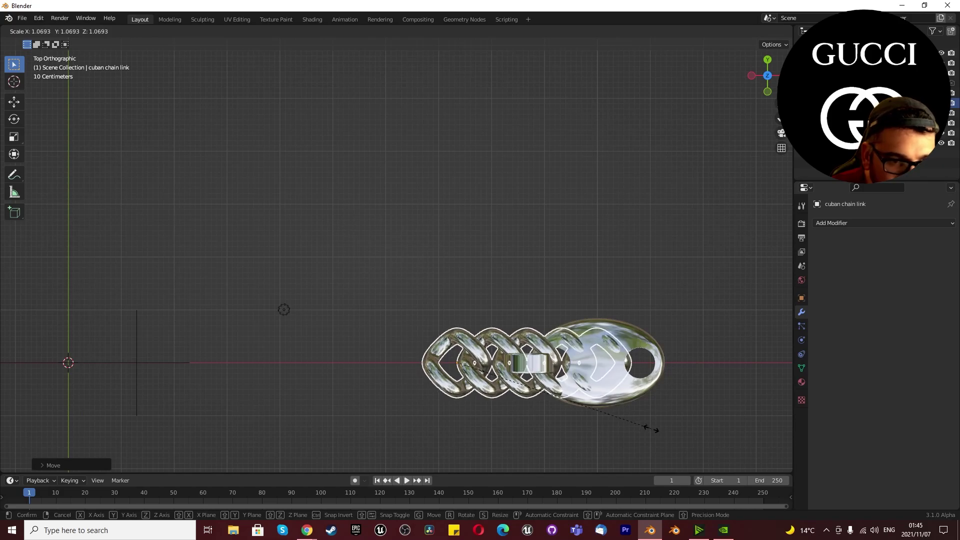
pyautogui.click(630, 379)
pyautogui.scroll(2, 640, 377)
pyautogui.press('g')
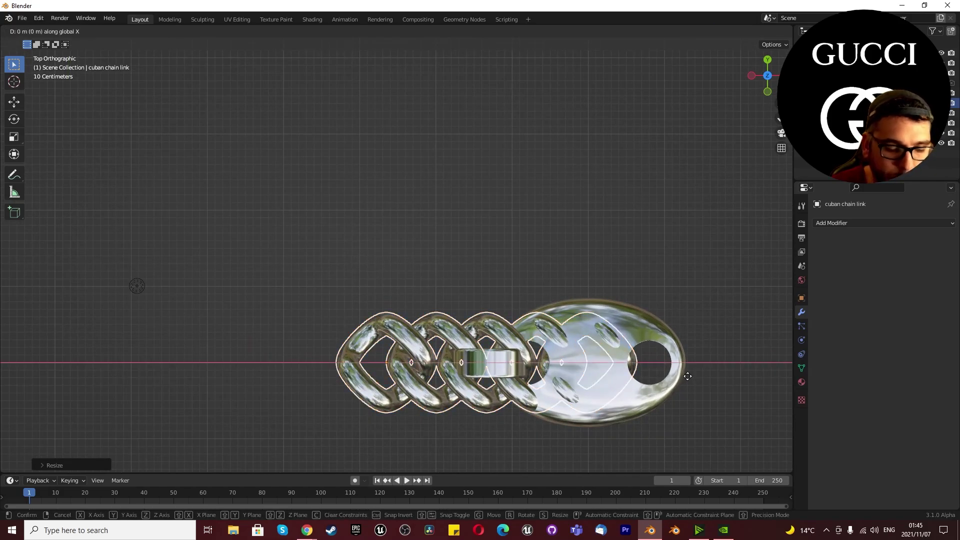
pyautogui.press('x')
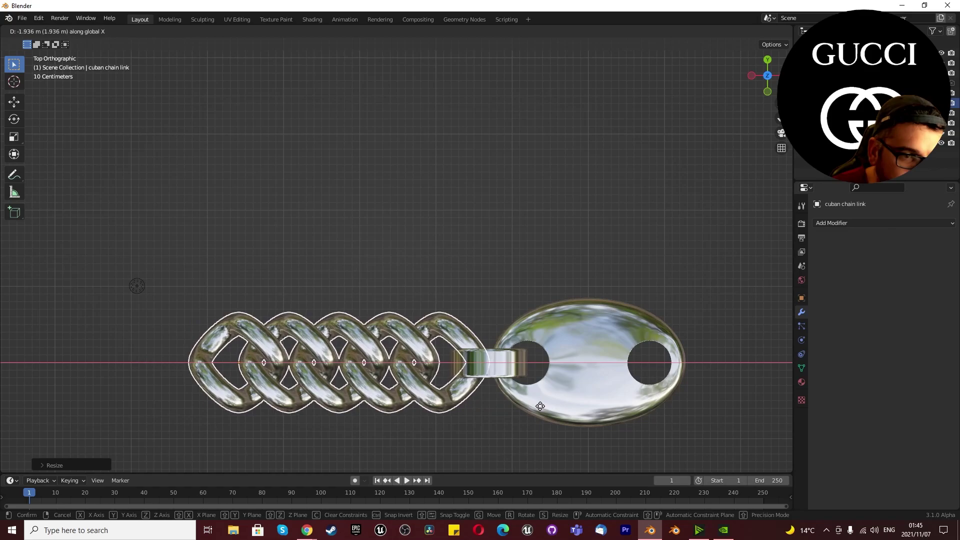
pyautogui.click(540, 406)
# - Examine how the cuban chain, ring and oval link connect, in perspective and from the top view
pyautogui.scroll(1, 441, 382)
pyautogui.moveTo(441, 382); pyautogui.dragTo(424, 268, button='middle')
pyautogui.moveTo(495, 392); pyautogui.dragTo(476, 175, button='middle')
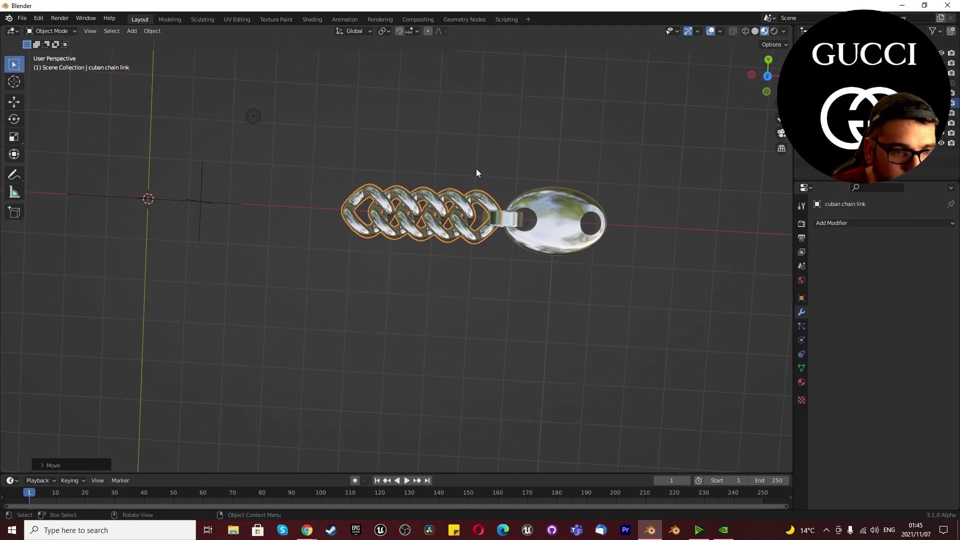
pyautogui.scroll(2, 476, 170)
pyautogui.click(490, 307)
pyautogui.moveTo(496, 232); pyautogui.dragTo(503, 159, button='middle')
pyautogui.press('KP_7')
pyautogui.scroll(-3, 497, 162)
pyautogui.scroll(3, 539, 202)
pyautogui.scroll(2, 473, 239)
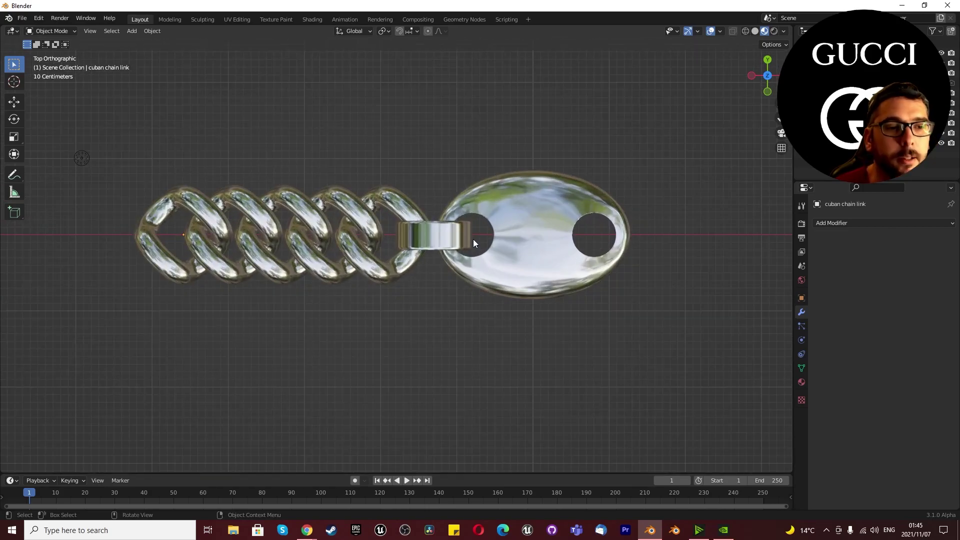
pyautogui.scroll(-4, 473, 239)
pyautogui.scroll(2, 461, 248)
# - Remove the Subdivision modifier from the oval two-holed link
pyautogui.click(399, 245)
pyautogui.click(523, 248)
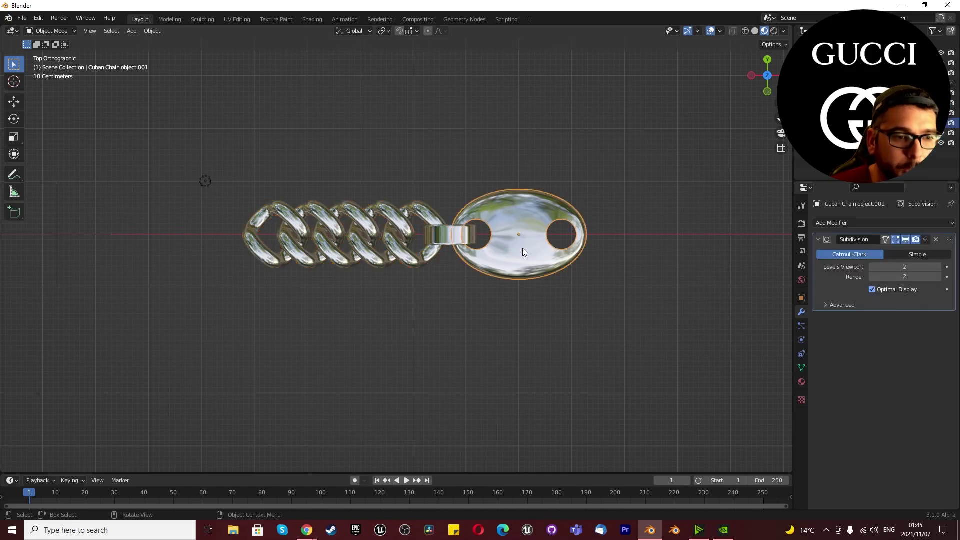
pyautogui.click(935, 240)
# - Join the cuban chain and the oval two-holed link into one object and name it Cuban Chain object
pyautogui.click(328, 239)
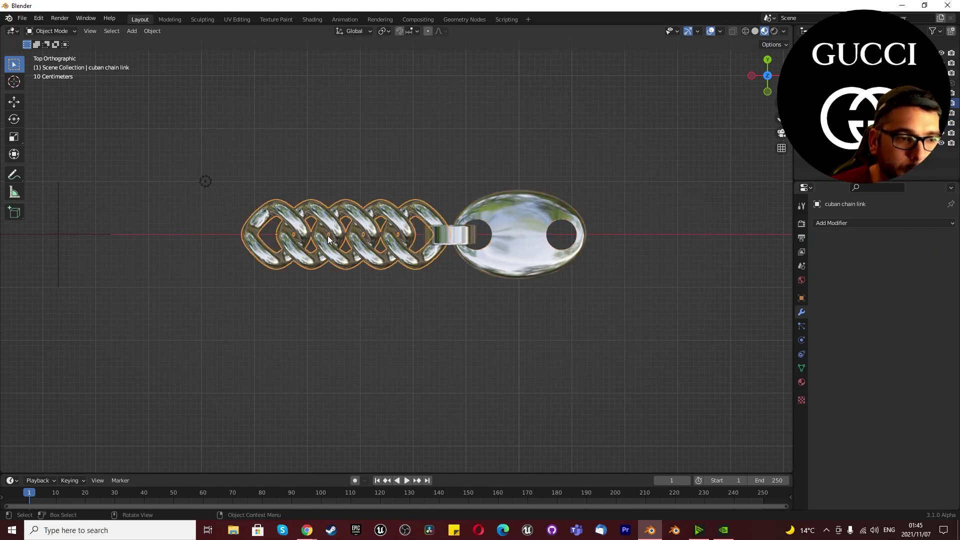
pyautogui.scroll(6, 383, 246)
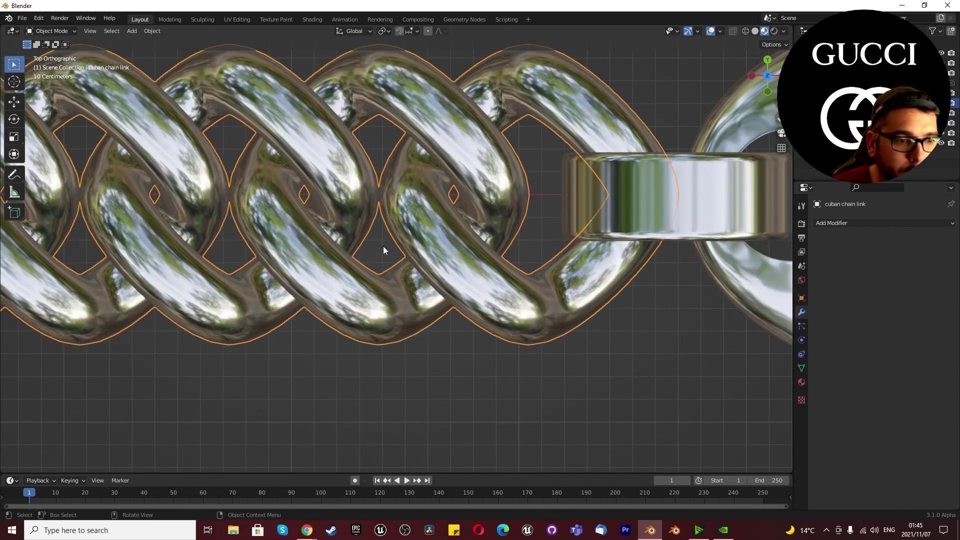
pyautogui.scroll(-4, 383, 246)
pyautogui.rightClick(377, 223)
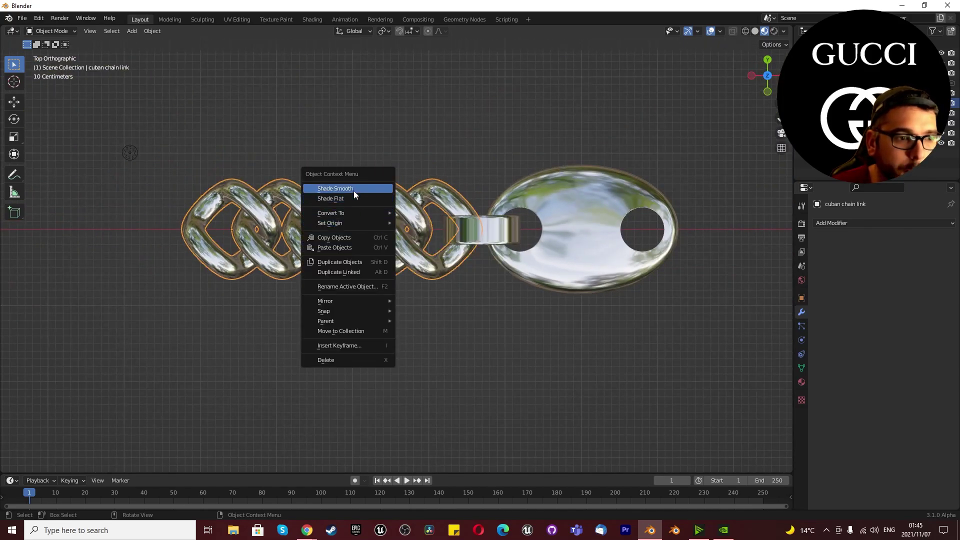
pyautogui.keyDown('shift'); pyautogui.click(541, 223); pyautogui.keyUp('shift')
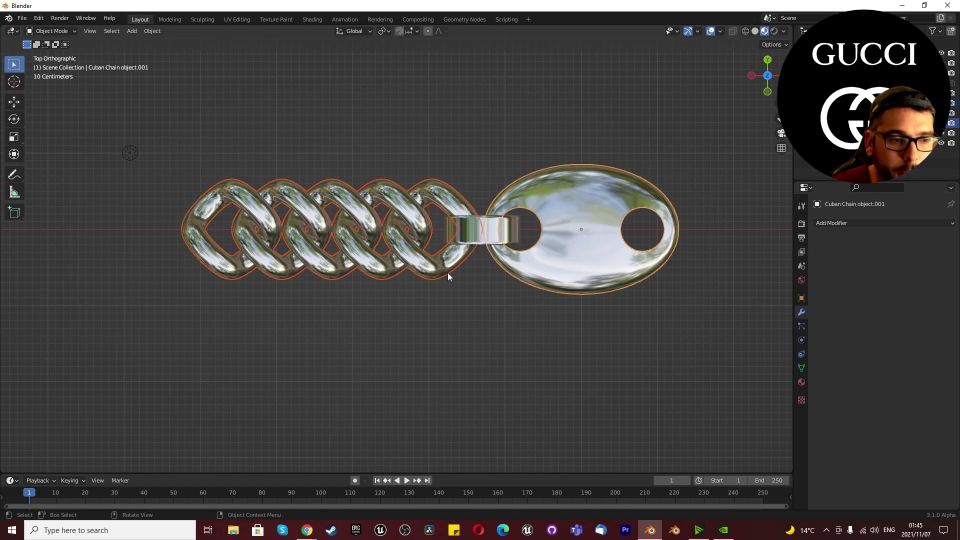
pyautogui.hotkey('ctrl', 'p')
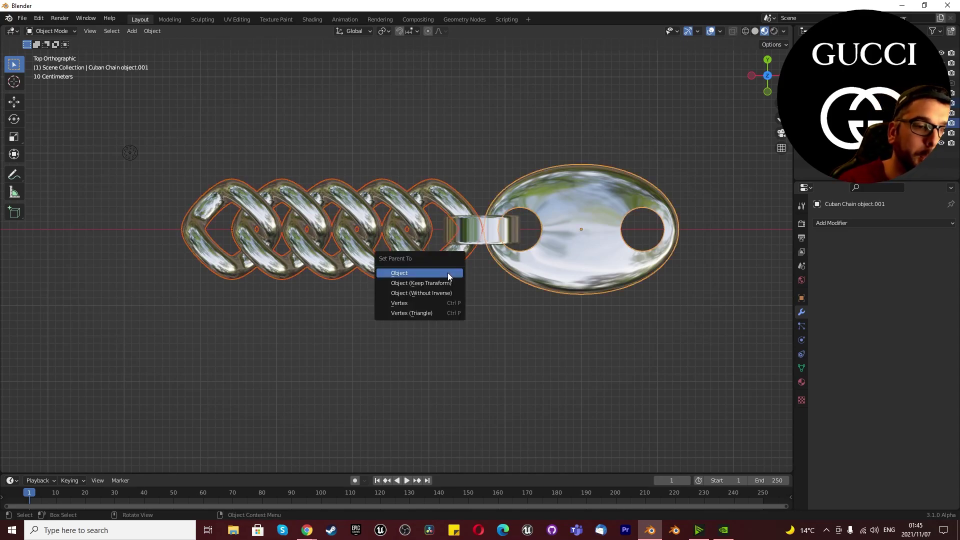
pyautogui.click(454, 273)
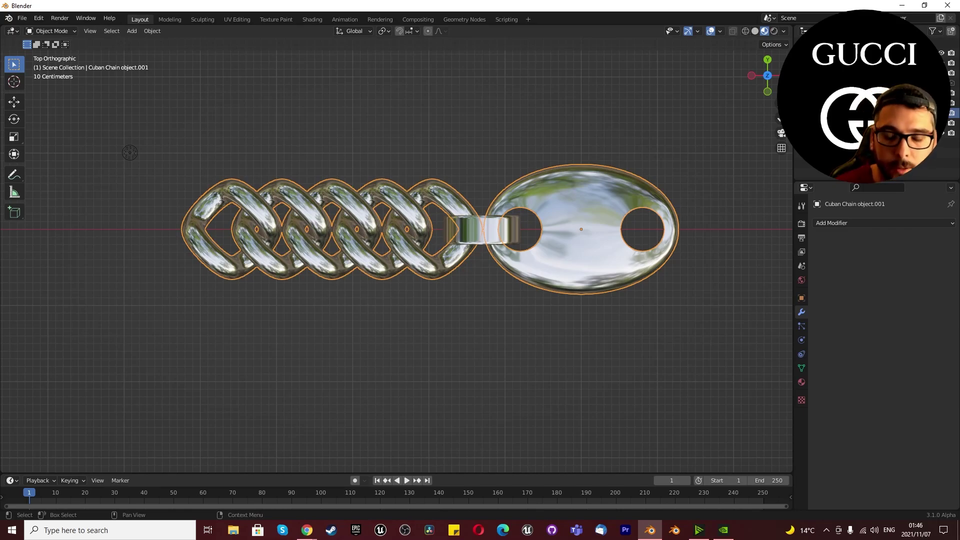
pyautogui.press('Return')
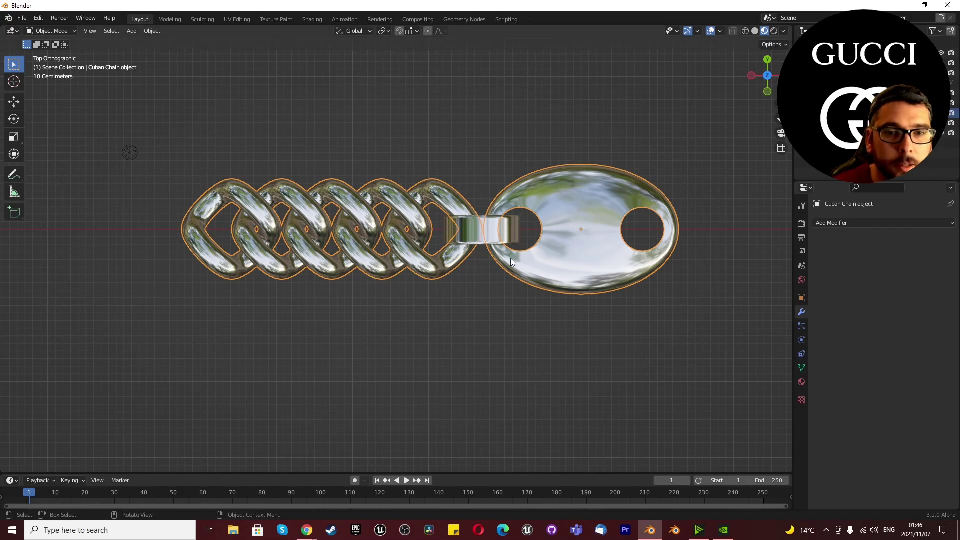
pyautogui.scroll(-4, 454, 306)
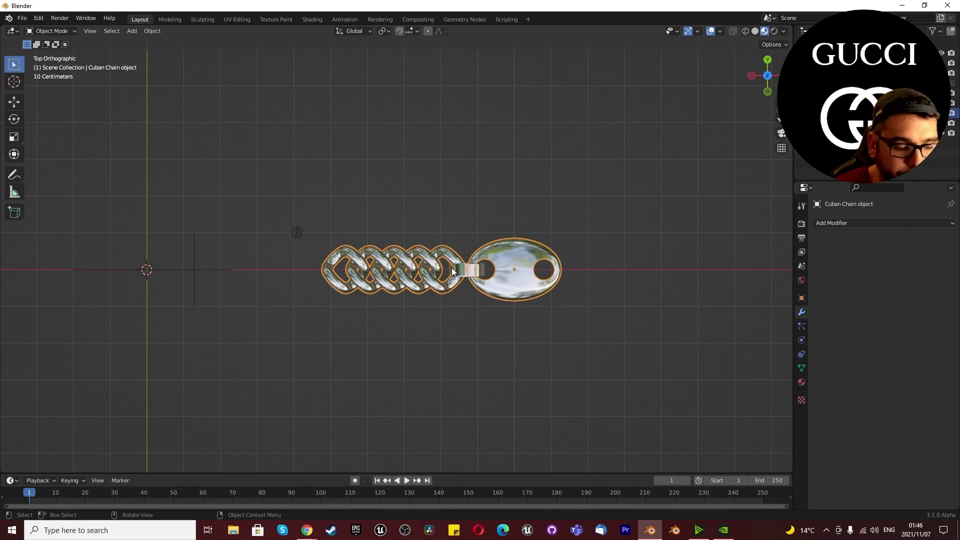
# - Try to apply all transforms to the joined Cuban Chain object, checking its location and scale values
pyautogui.hotkey('ctrl', 's')
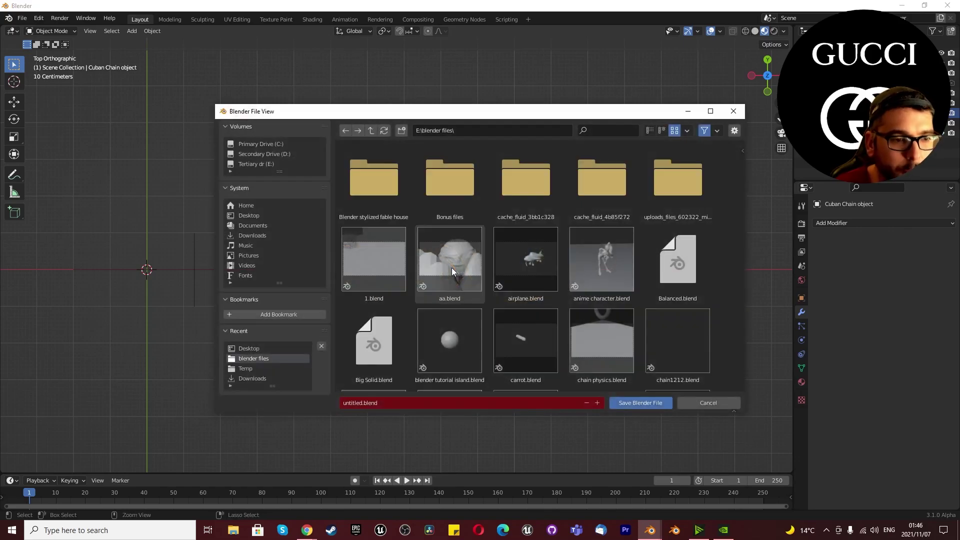
pyautogui.press('Escape')
pyautogui.hotkey('ctrl', 'a')
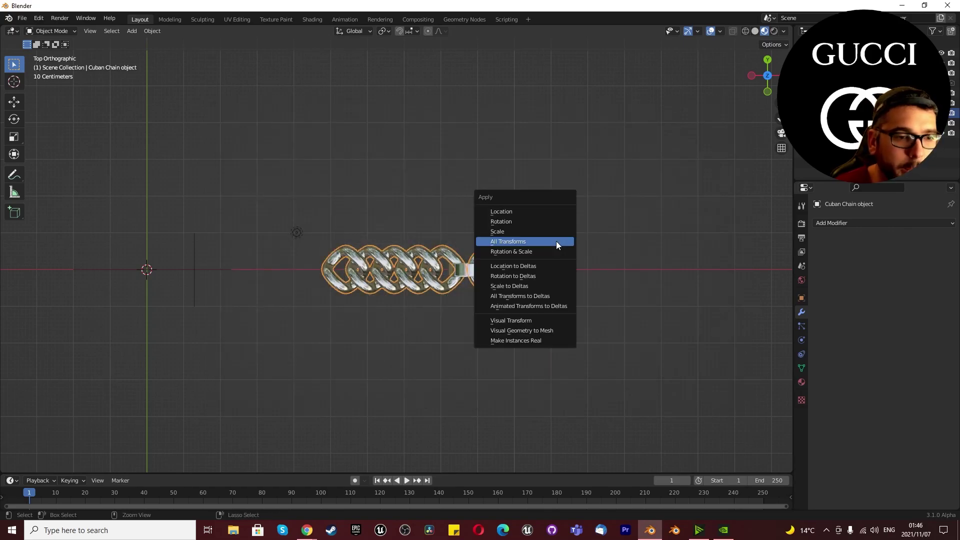
pyautogui.click(559, 242)
pyautogui.press('n')
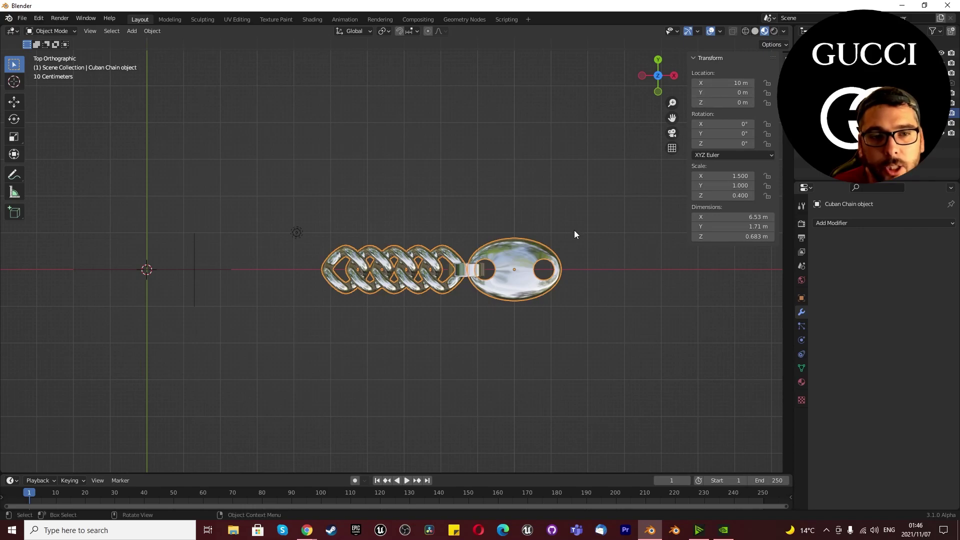
pyautogui.hotkey('ctrl', 'a')
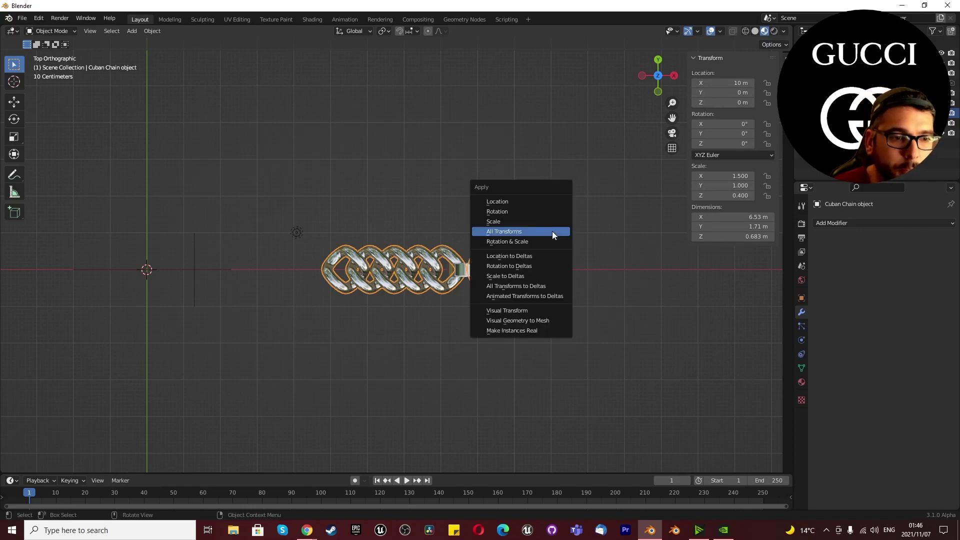
pyautogui.click(553, 232)
pyautogui.hotkey('ctrl', 'z')
pyautogui.scroll(-1, 387, 278)
pyautogui.keyDown('shift'); pyautogui.moveTo(387, 278); pyautogui.dragTo(472, 281, button='middle'); pyautogui.keyUp('shift')
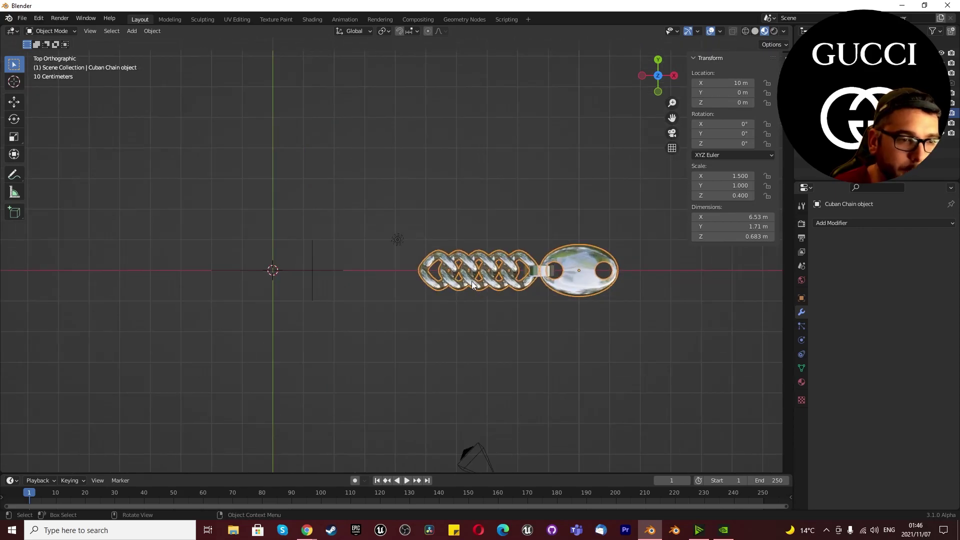
pyautogui.rightClick(550, 271)
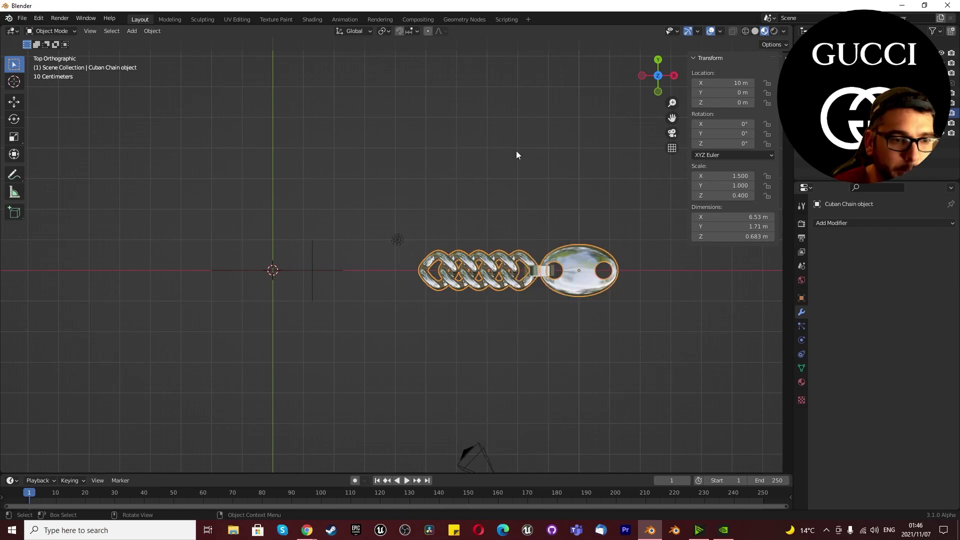
# - Snap the Cuban Chain object to the 3D cursor at the world origin, keeping offset, and apply all its transforms
pyautogui.hotkey('shift', 's')
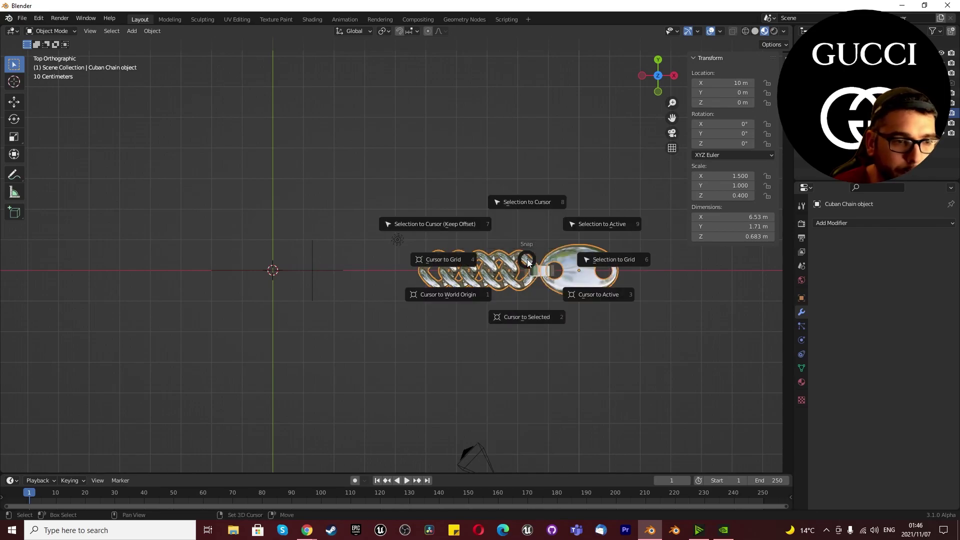
pyautogui.click(454, 224)
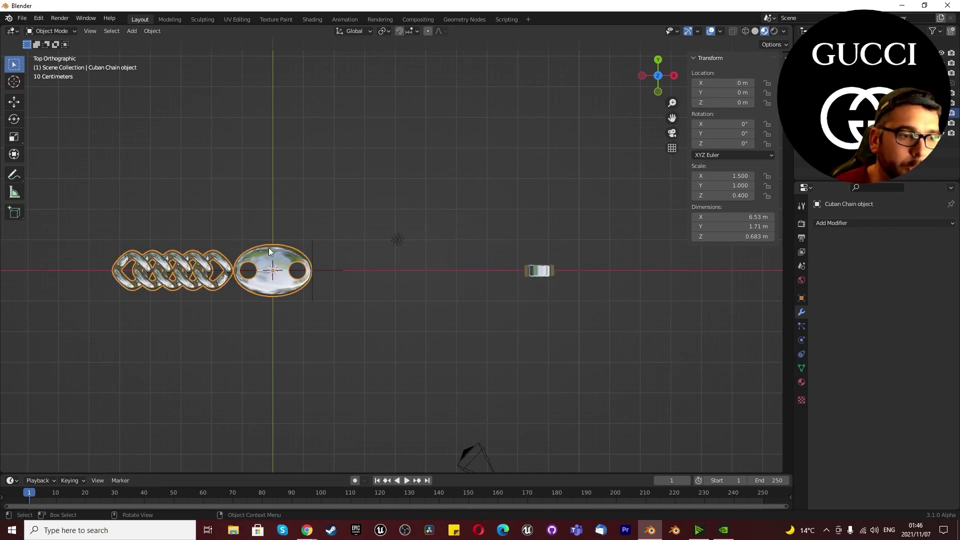
pyautogui.scroll(-5, 429, 293)
pyautogui.scroll(5, 269, 294)
pyautogui.hotkey('ctrl', 'a')
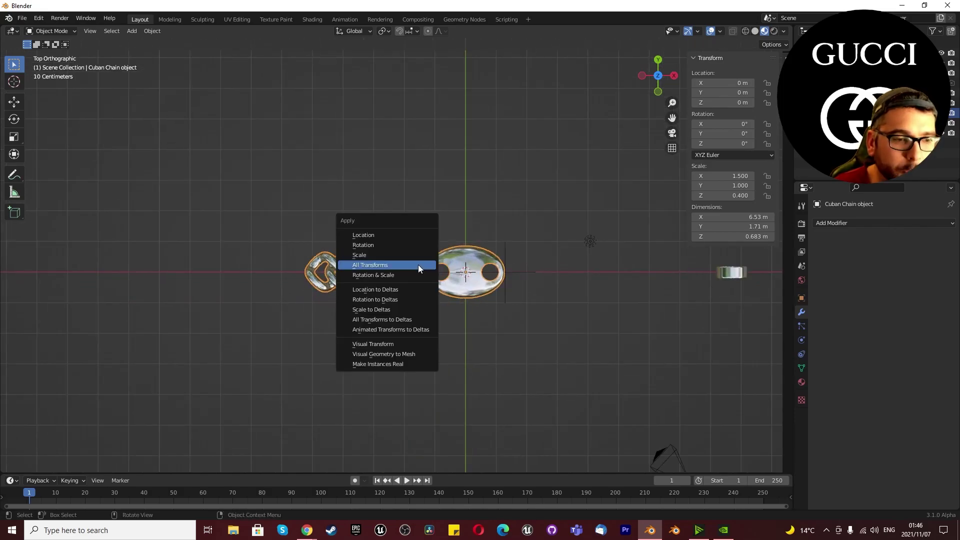
pyautogui.click(411, 264)
pyautogui.scroll(3, 445, 268)
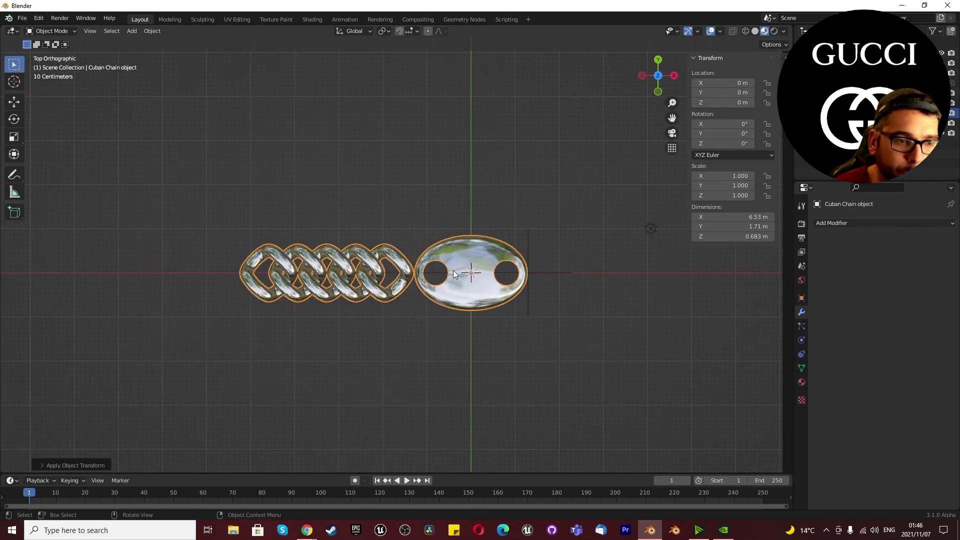
# - Set the Cuban Chain object's origin to its geometry
pyautogui.rightClick(461, 284)
pyautogui.moveTo(448, 318)
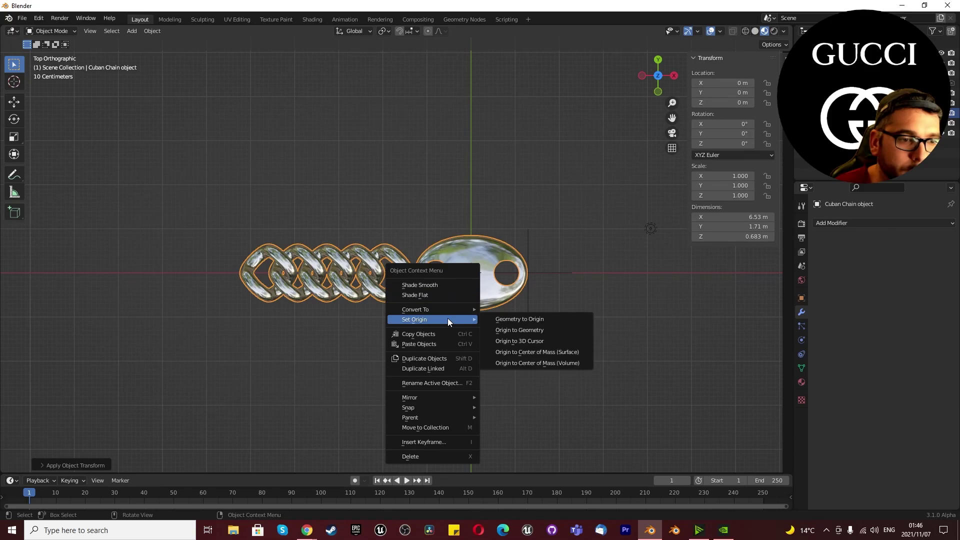
pyautogui.click(503, 330)
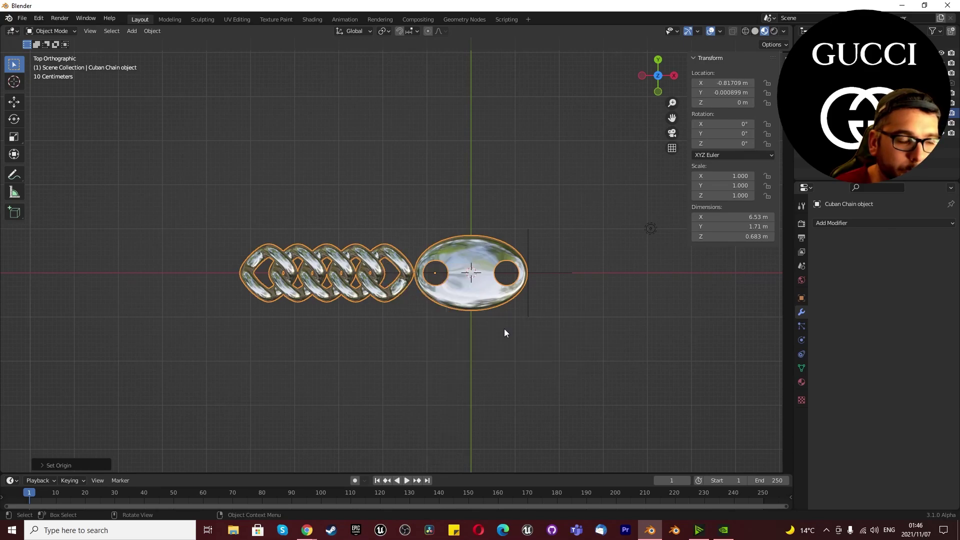
# - Add a curve object at the 3D cursor in the scene
pyautogui.rightClick(456, 295)
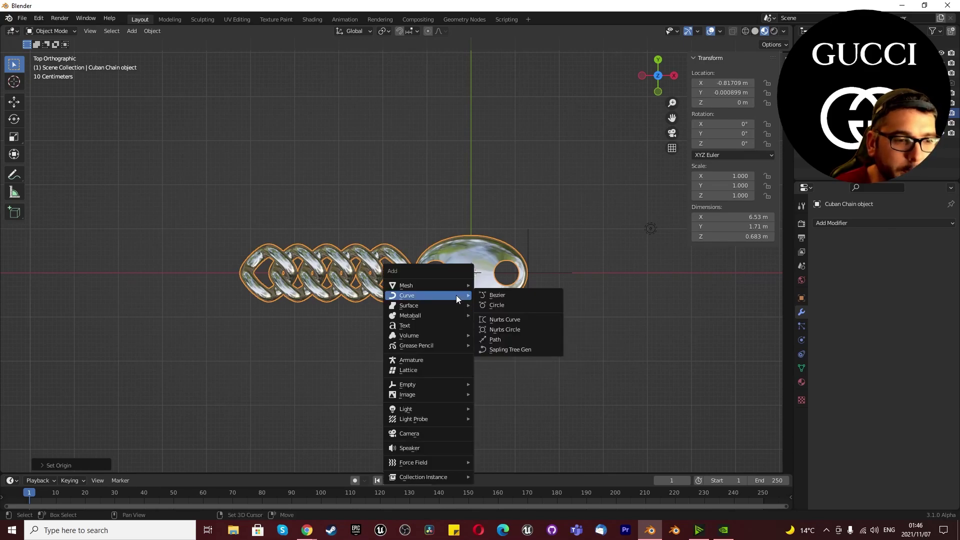
pyautogui.hotkey('ctrl', 'a')
pyautogui.click(469, 268)
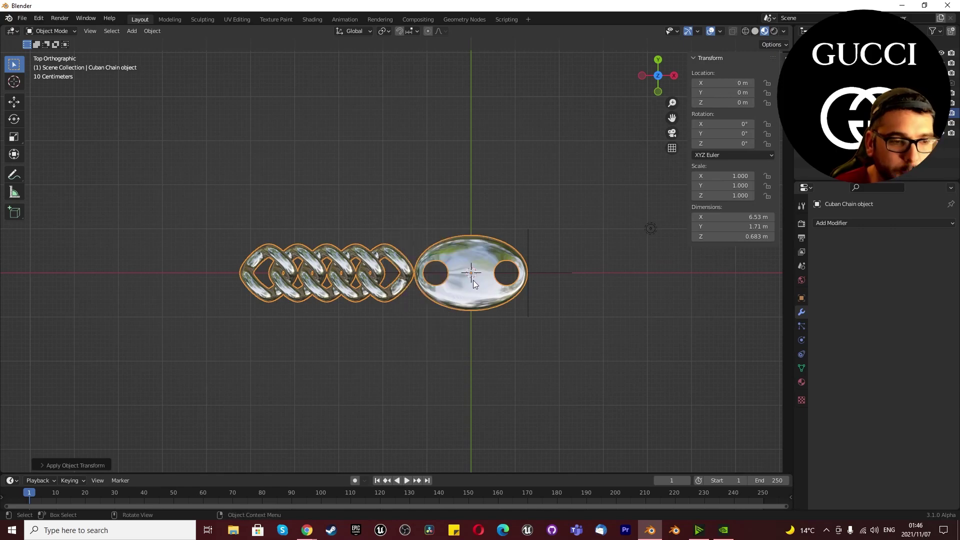
pyautogui.hotkey('ctrl', 'z')
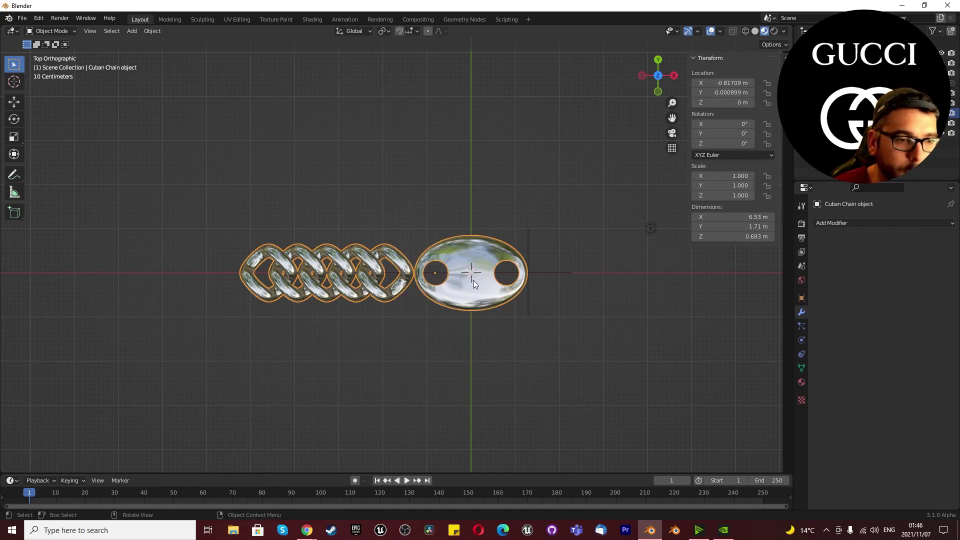
pyautogui.rightClick(437, 280)
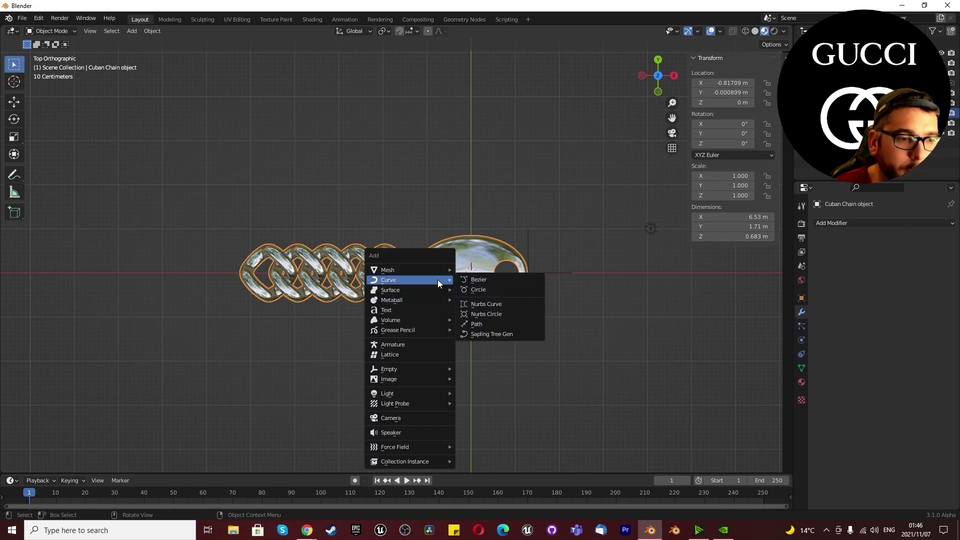
pyautogui.press('Escape')
# - Snap the Cuban Chain object to the 3D cursor and apply all of its transforms
pyautogui.hotkey('shift', 's')
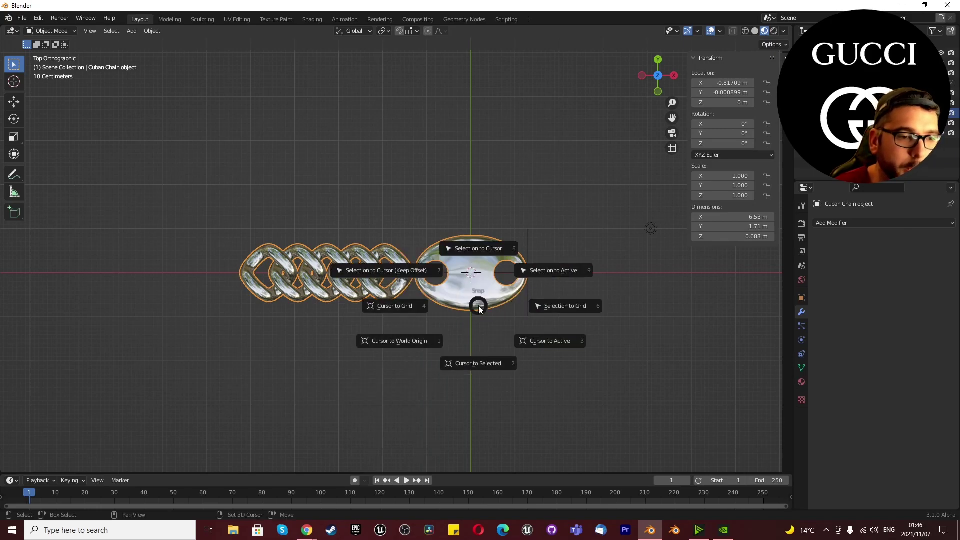
pyautogui.click(406, 275)
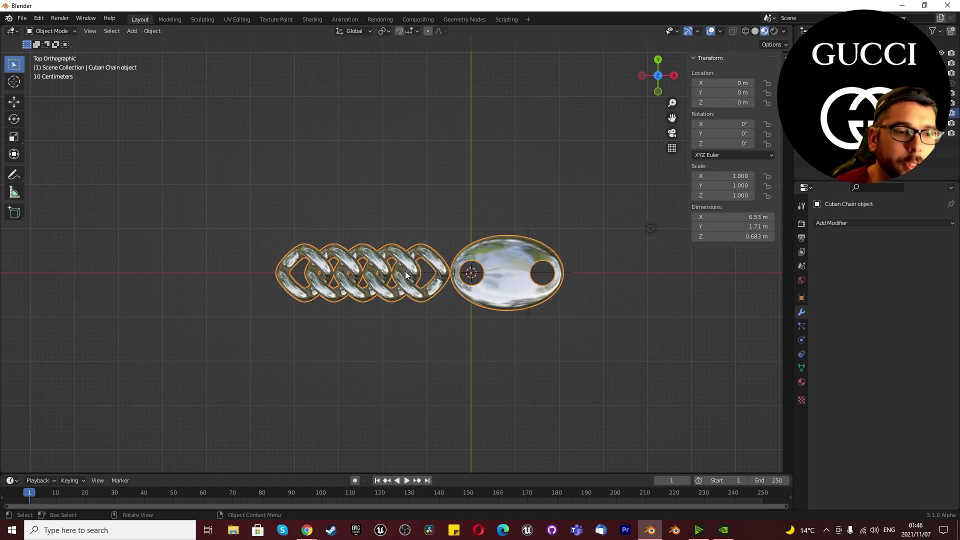
pyautogui.hotkey('ctrl', 'a')
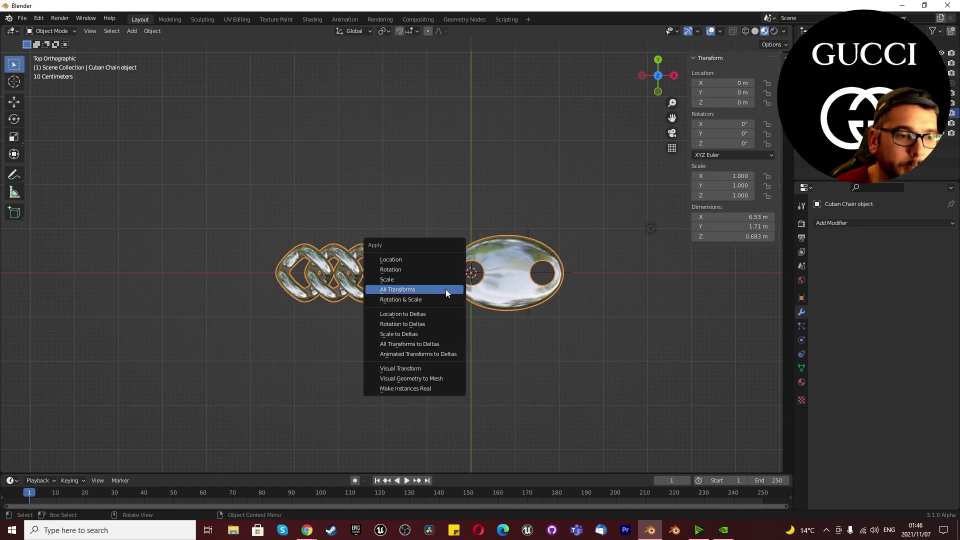
pyautogui.click(445, 289)
# - Try to reposition the Cuban Gucci chain empty in the top view
pyautogui.scroll(-3, 475, 311)
pyautogui.scroll(2, 498, 290)
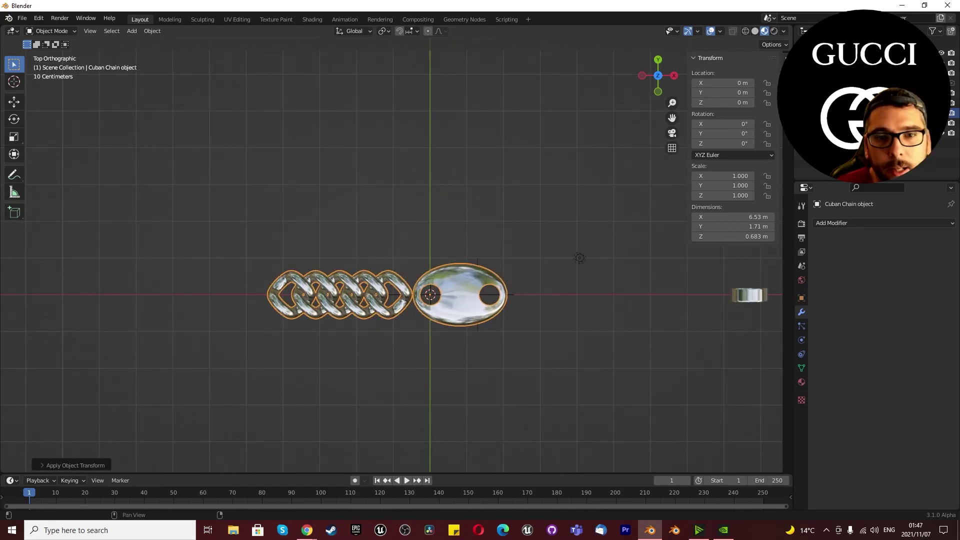
pyautogui.click(851, 123)
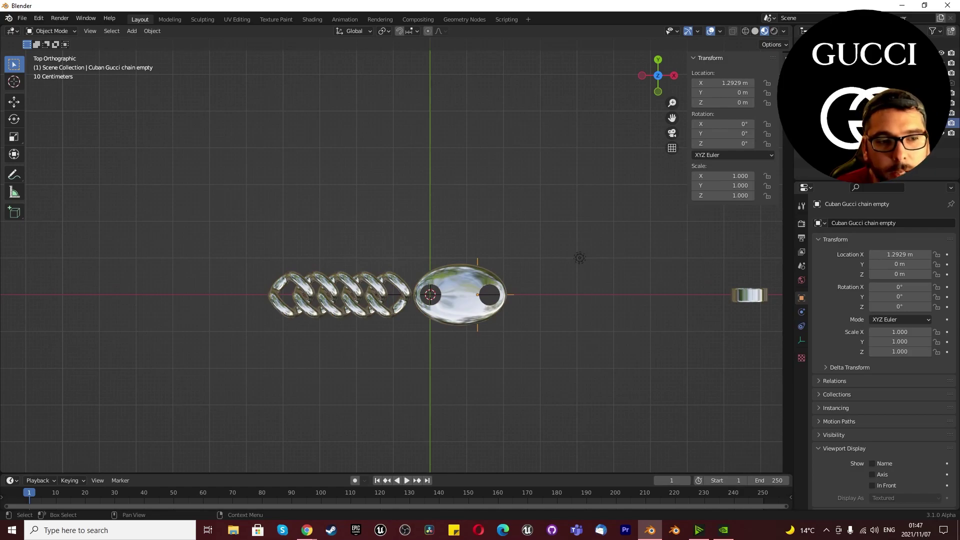
pyautogui.scroll(7, 434, 307)
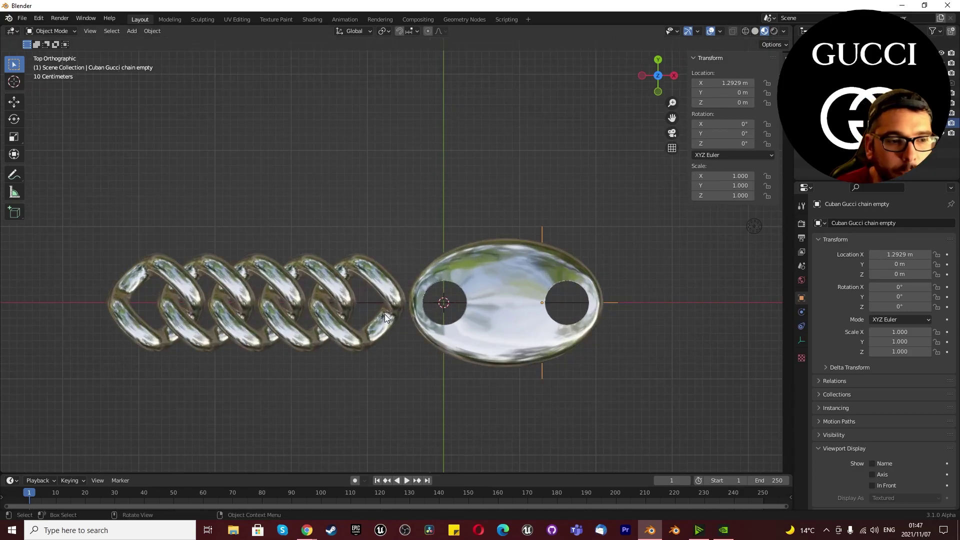
pyautogui.scroll(-5, 435, 307)
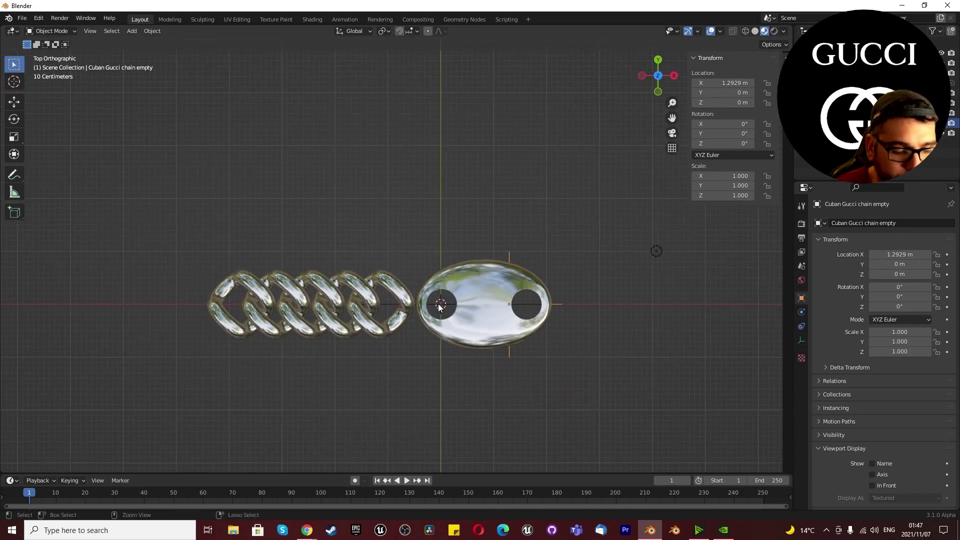
pyautogui.scroll(2, 440, 306)
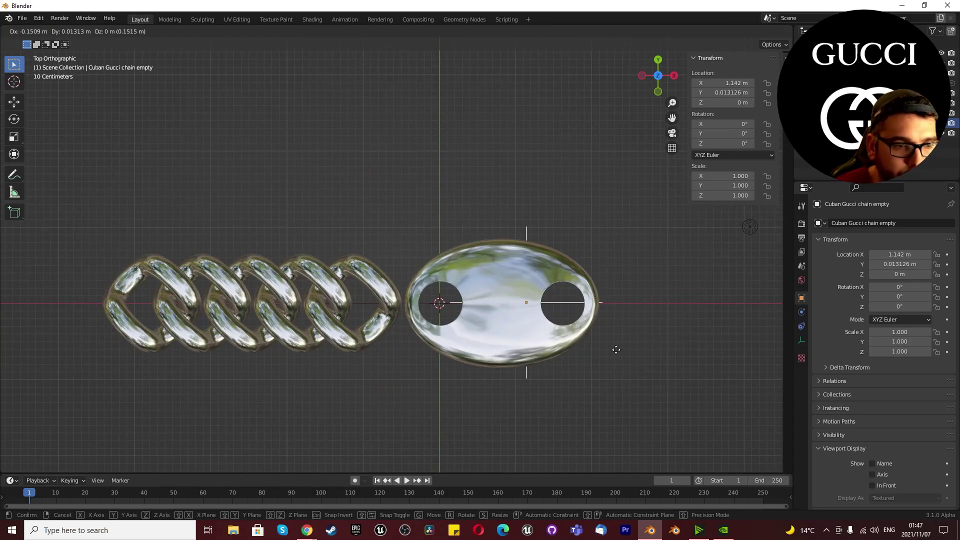
pyautogui.scroll(-7, 569, 358)
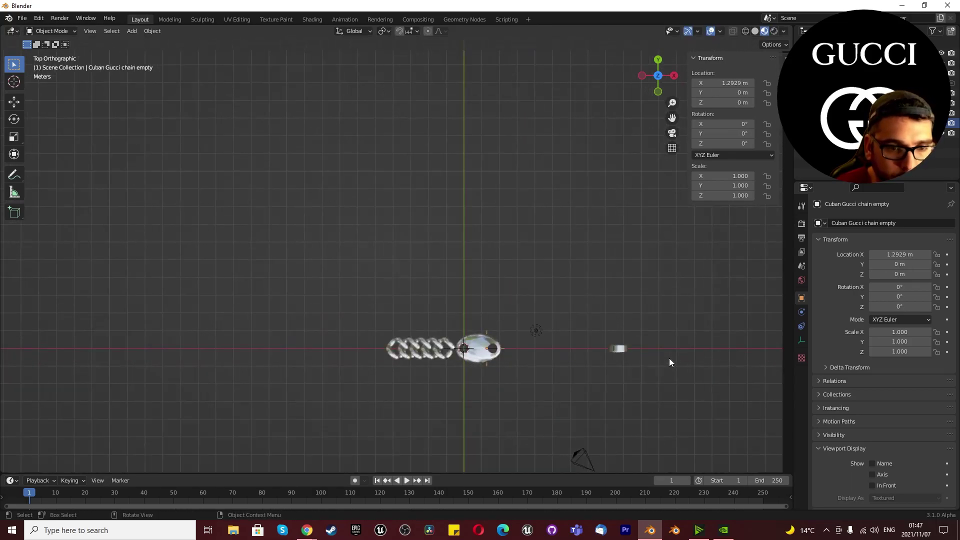
# - Undo back to the unjoined chain pieces and join the links, connector and oval plate into one object
pyautogui.scroll(4, 605, 363)
pyautogui.hotkey('ctrl', 'z')
pyautogui.hotkey('ctrl', 'z')
pyautogui.hotkey('ctrl', 'z')
pyautogui.hotkey('ctrl', 'z')
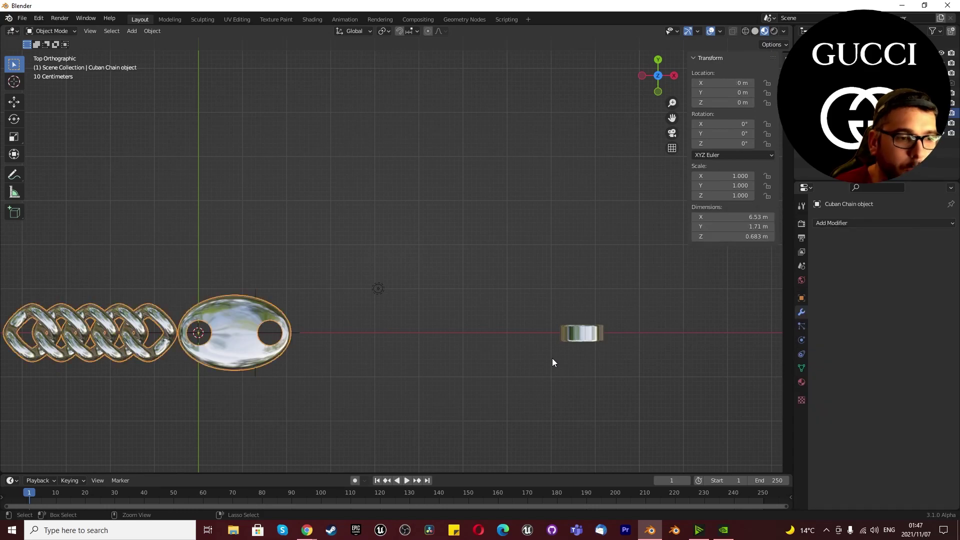
pyautogui.click(577, 373)
pyautogui.scroll(3, 605, 356)
pyautogui.click(656, 315)
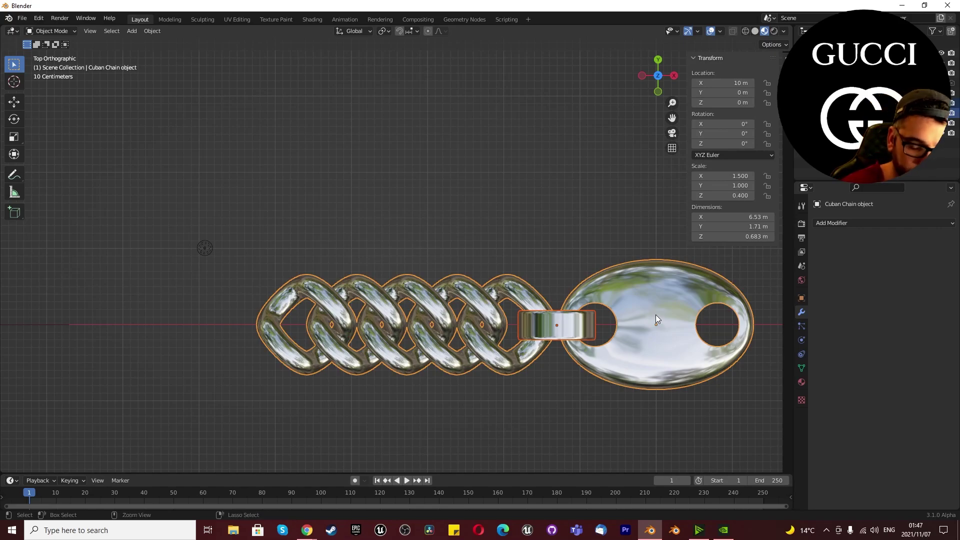
pyautogui.keyDown('ctrl'); pyautogui.click(655, 315); pyautogui.keyUp('ctrl')
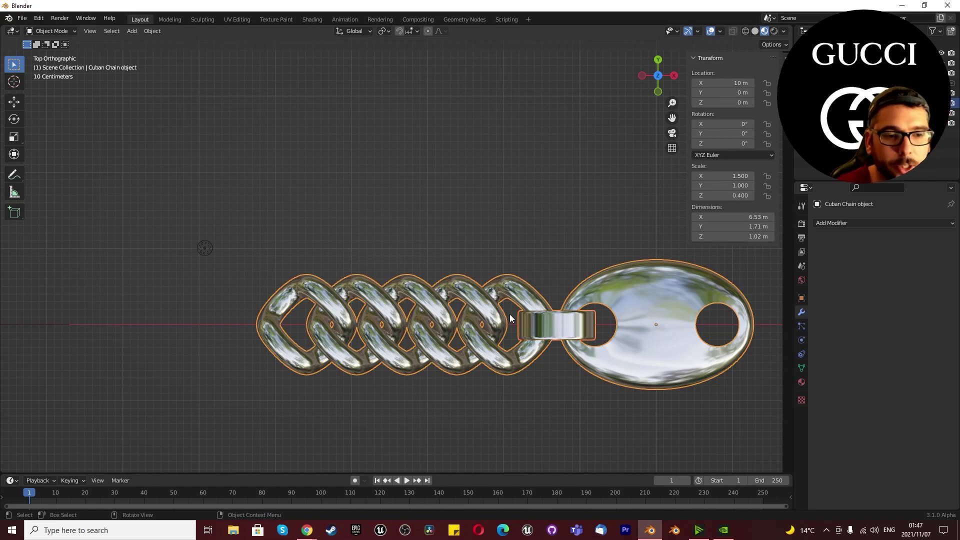
pyautogui.scroll(-5, 385, 297)
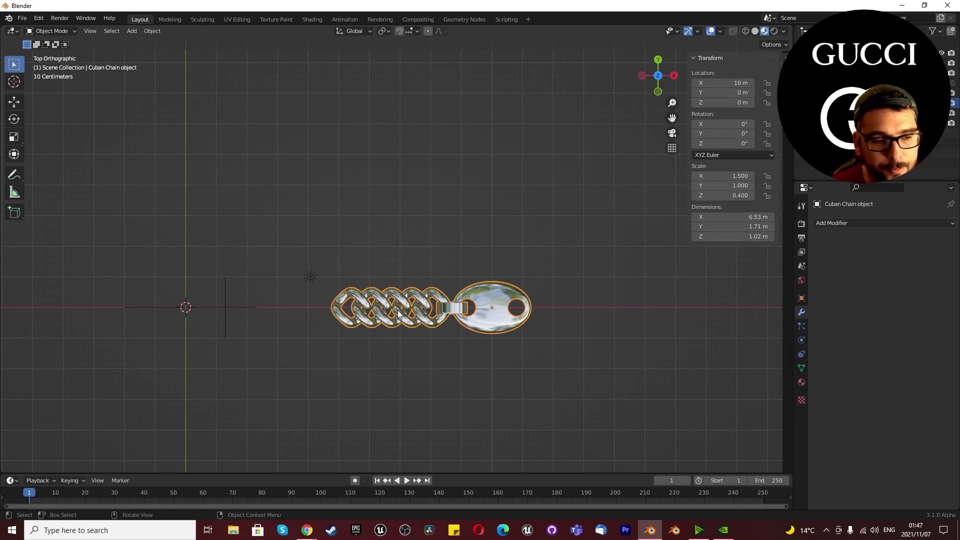
pyautogui.hotkey('ctrl', 'a')
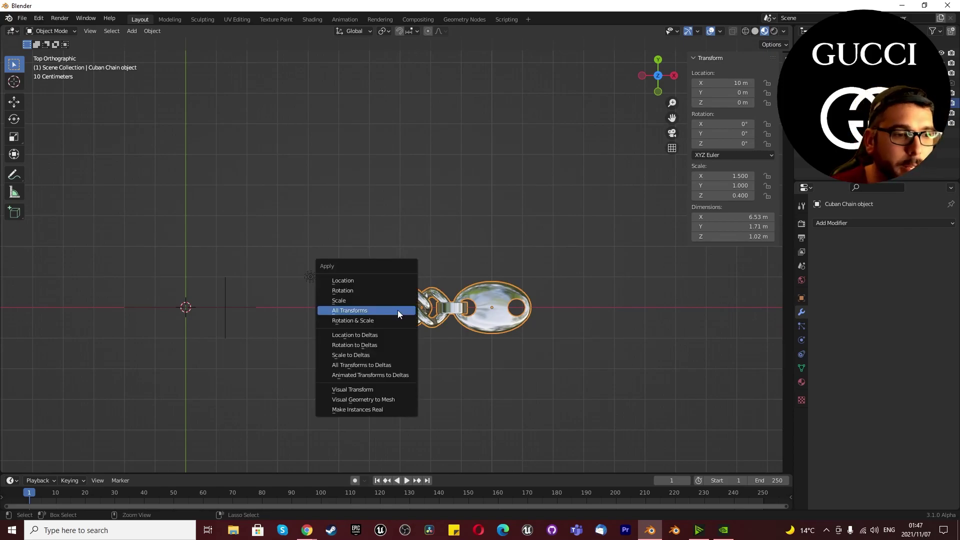
pyautogui.click(398, 310)
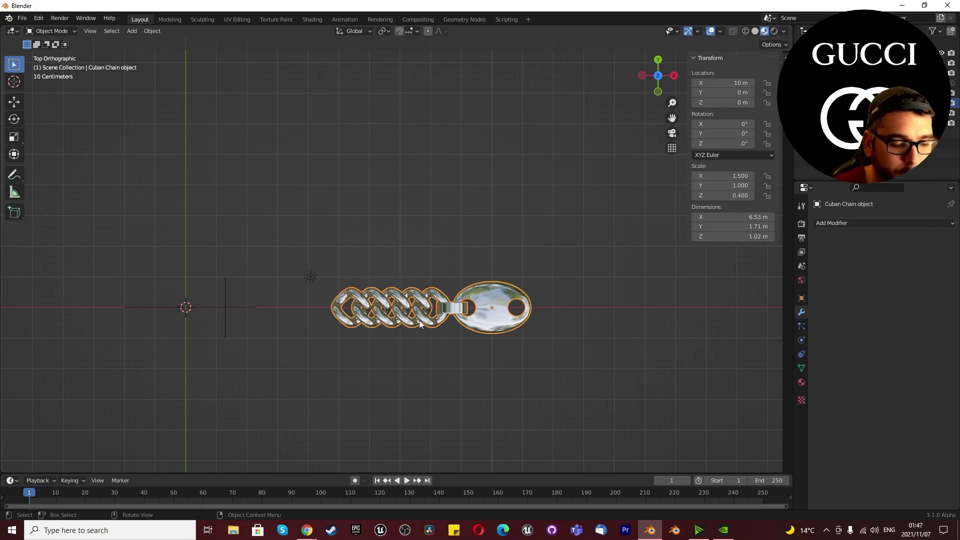
# - Snap the joined Cuban Chain object to the 3D cursor and set its origin to geometry
pyautogui.hotkey('shift', 's')
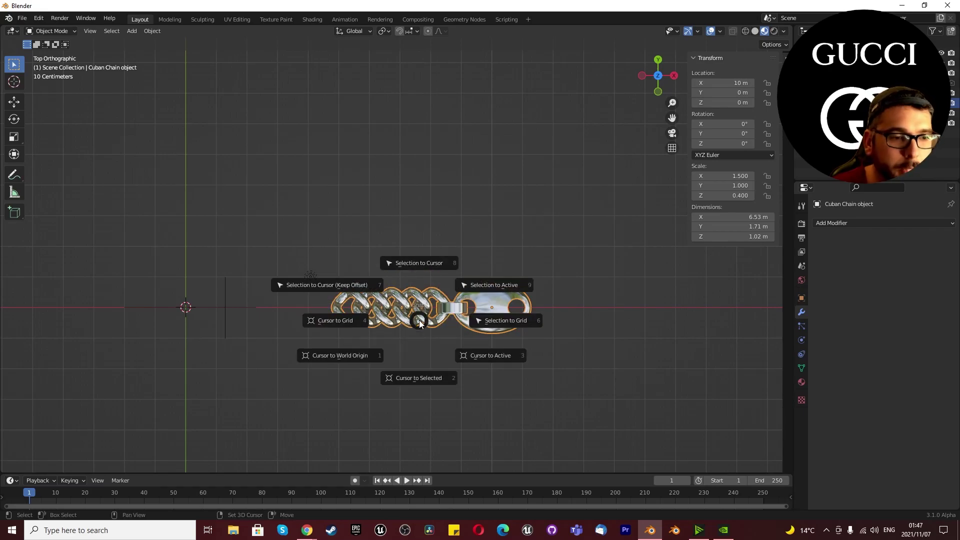
pyautogui.click(359, 290)
pyautogui.scroll(4, 45, 318)
pyautogui.rightClick(277, 315)
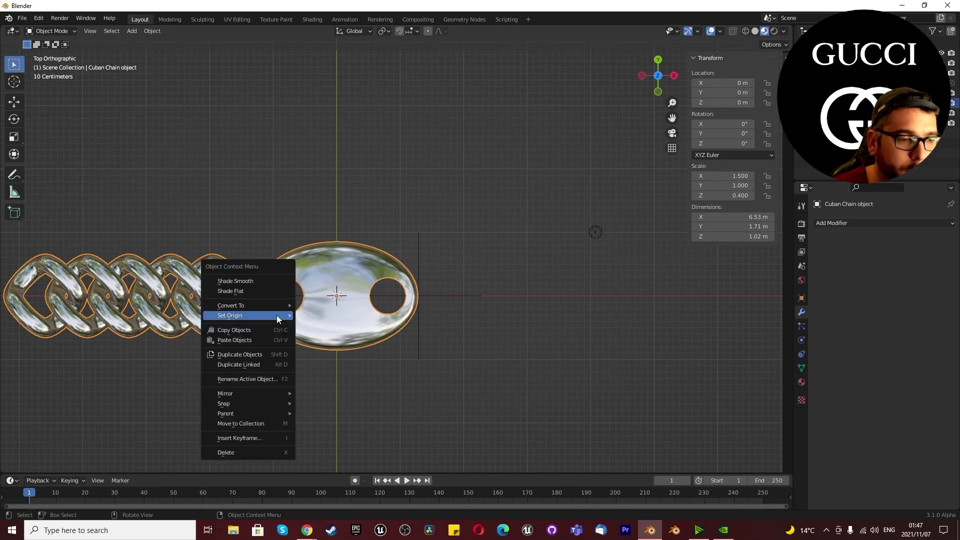
pyautogui.moveTo(277, 315)
pyautogui.click(336, 323)
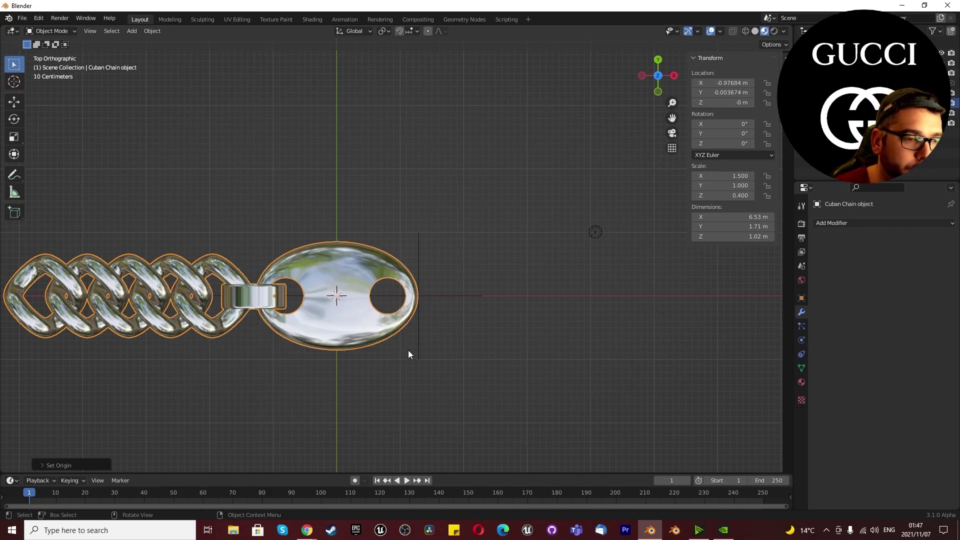
# - Snap the recentred Cuban Chain object to the 3D cursor and apply all of its transforms
pyautogui.hotkey('shift', 's')
pyautogui.click(333, 316)
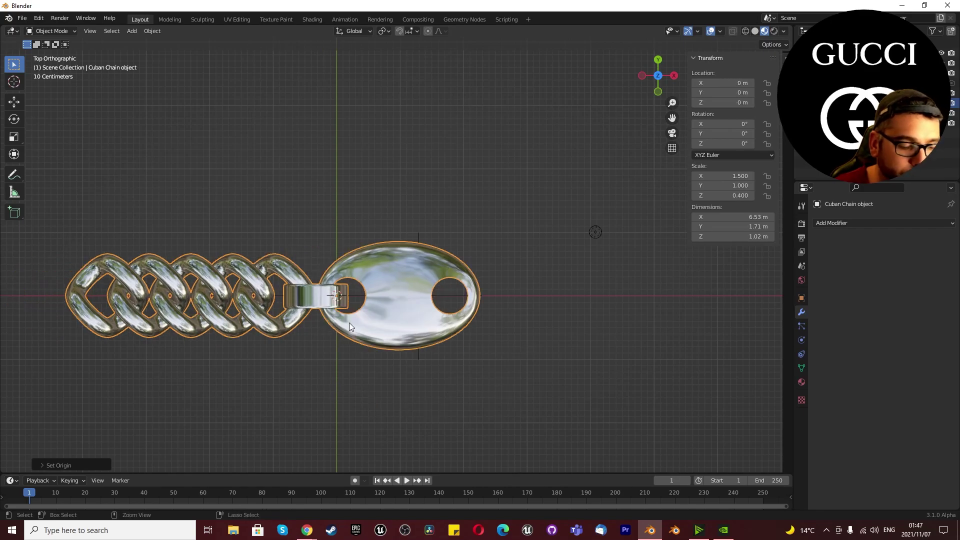
pyautogui.hotkey('ctrl', 'a')
pyautogui.click(349, 323)
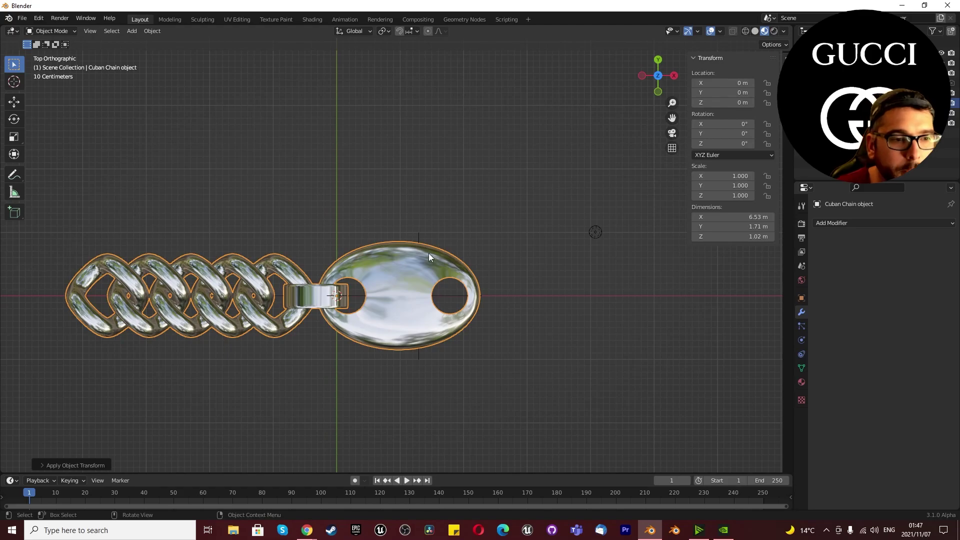
# - Delete the Cuban Gucci chain empty and select the Cuban Gucci chain curve
pyautogui.press('x')
pyautogui.click(421, 353)
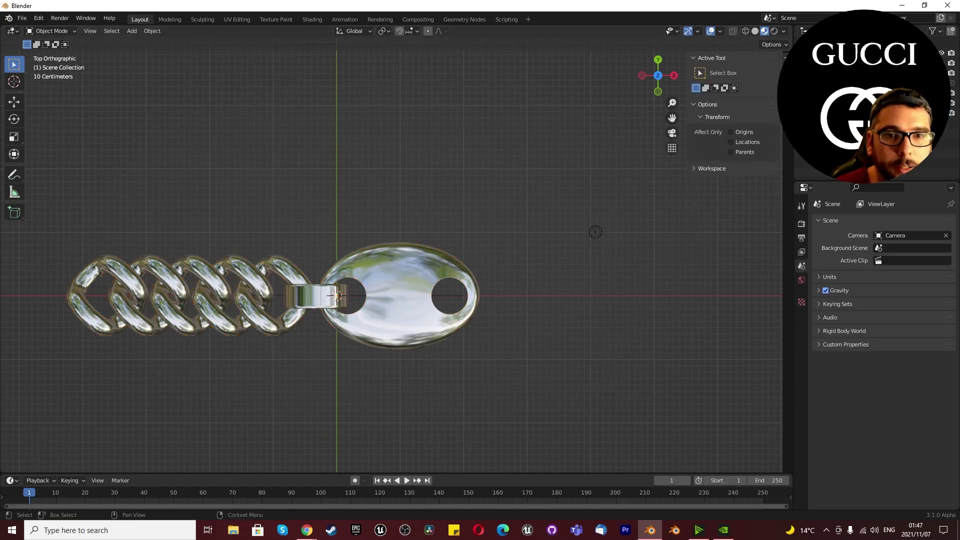
pyautogui.hotkey('ctrl', 'z')
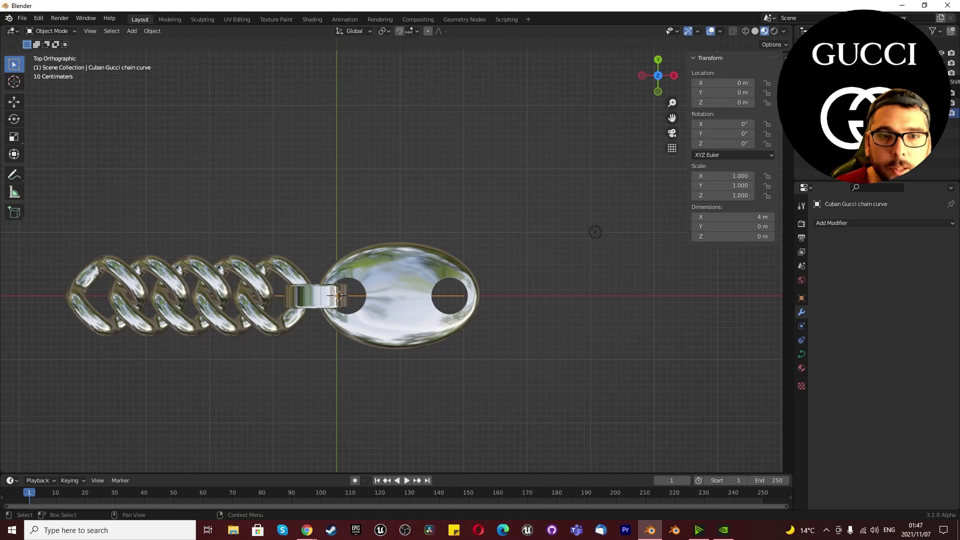
pyautogui.hotkey('shift', 'a')
pyautogui.moveTo(340, 195)
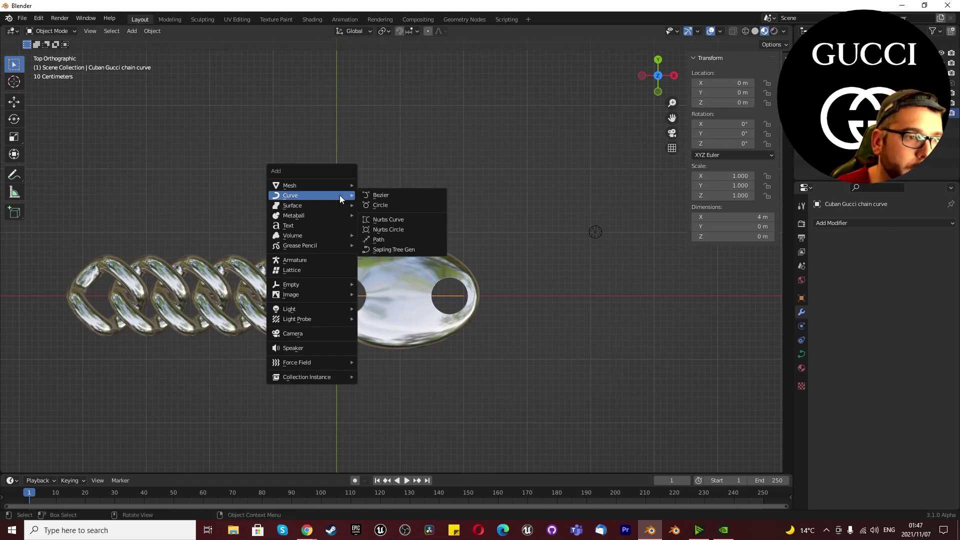
pyautogui.click(400, 241)
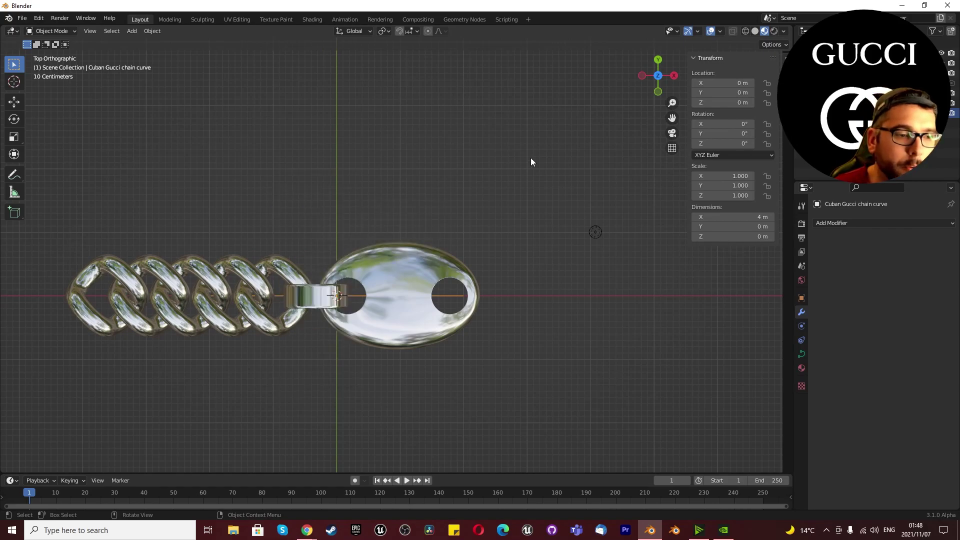
# - Add an Array modifier to the Cuban Chain object
pyautogui.press('a')
pyautogui.click(844, 222)
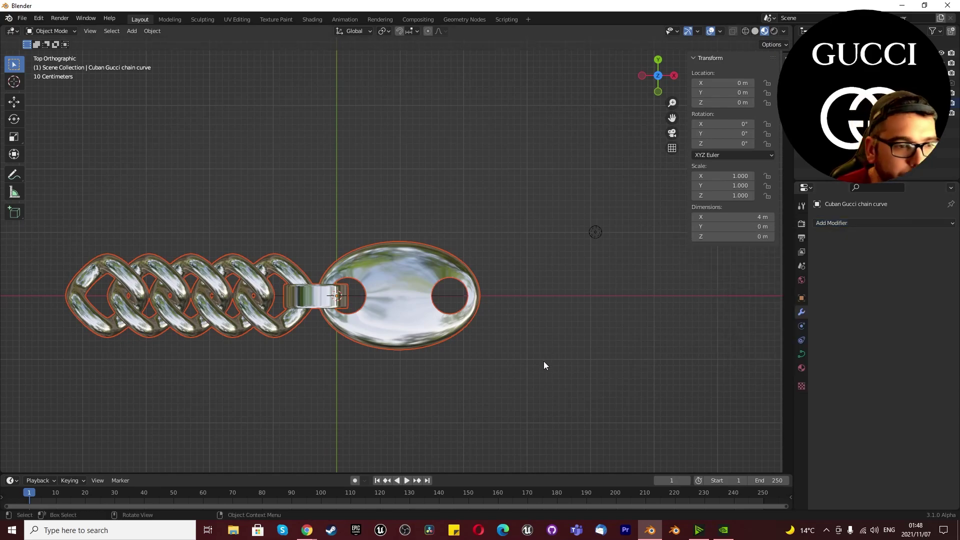
pyautogui.click(428, 178)
pyautogui.click(410, 288)
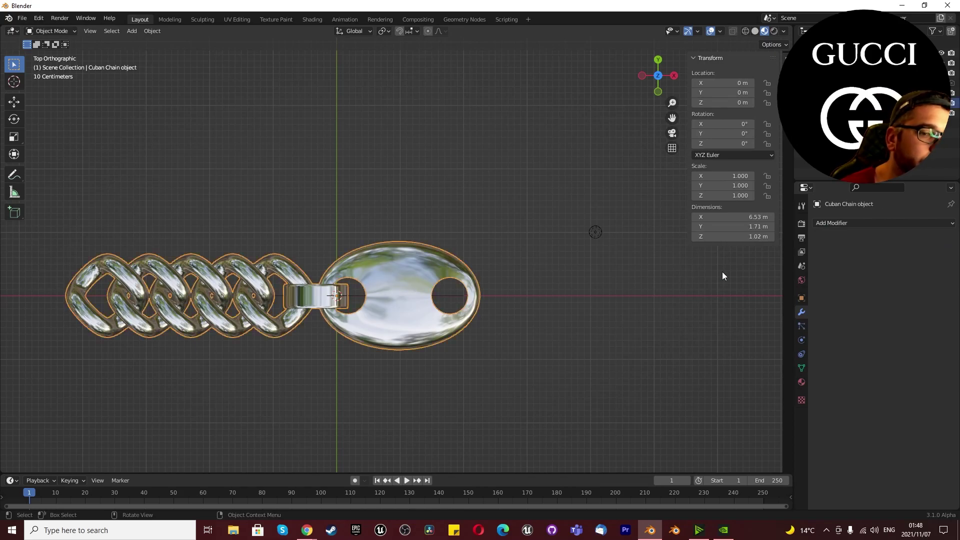
pyautogui.click(850, 223)
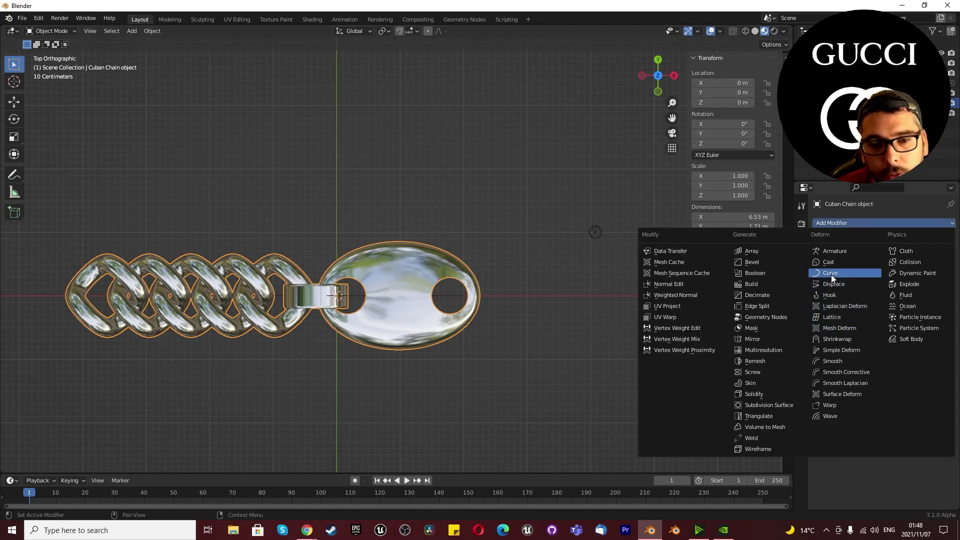
pyautogui.click(760, 253)
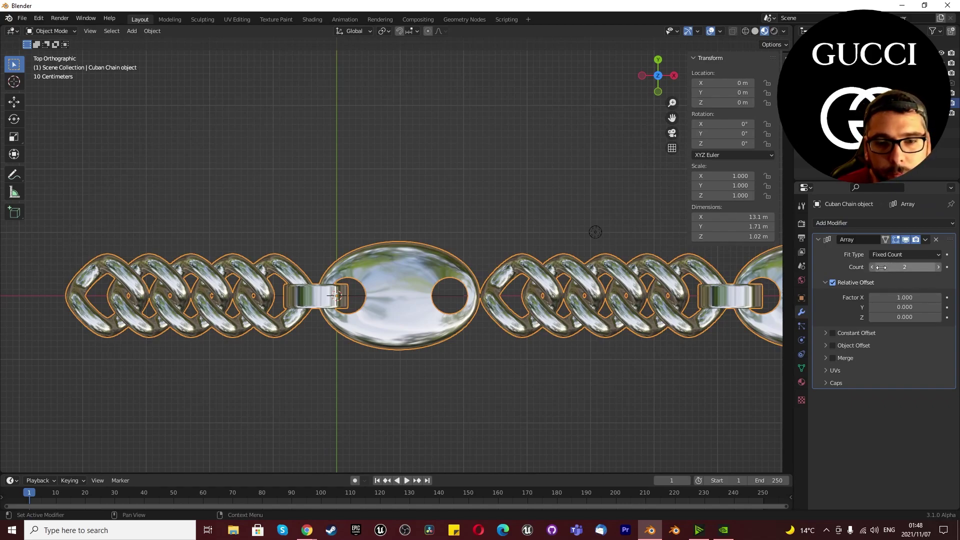
# - Switch the array from Relative Offset to Object Offset, leaving the offset object unassigned
pyautogui.click(833, 345)
pyautogui.click(827, 345)
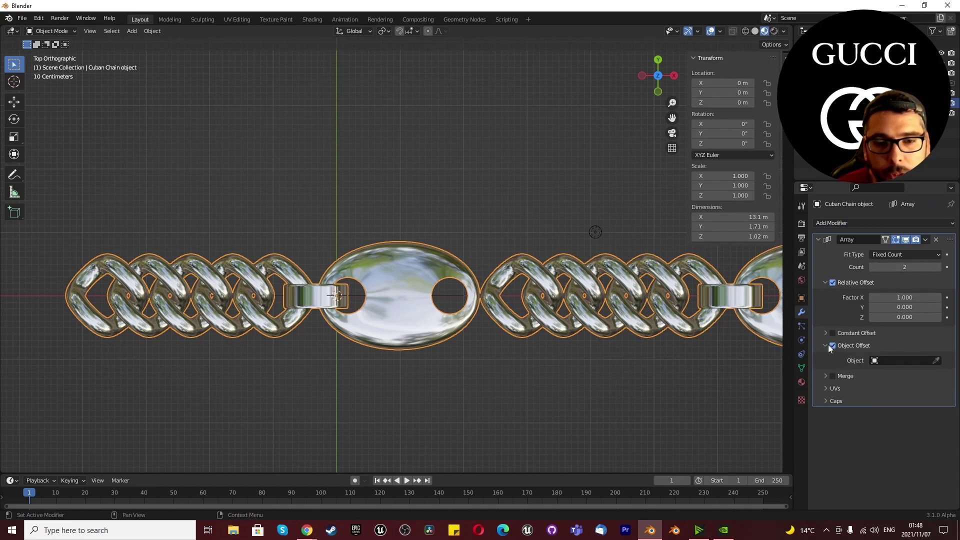
pyautogui.click(832, 283)
pyautogui.click(881, 361)
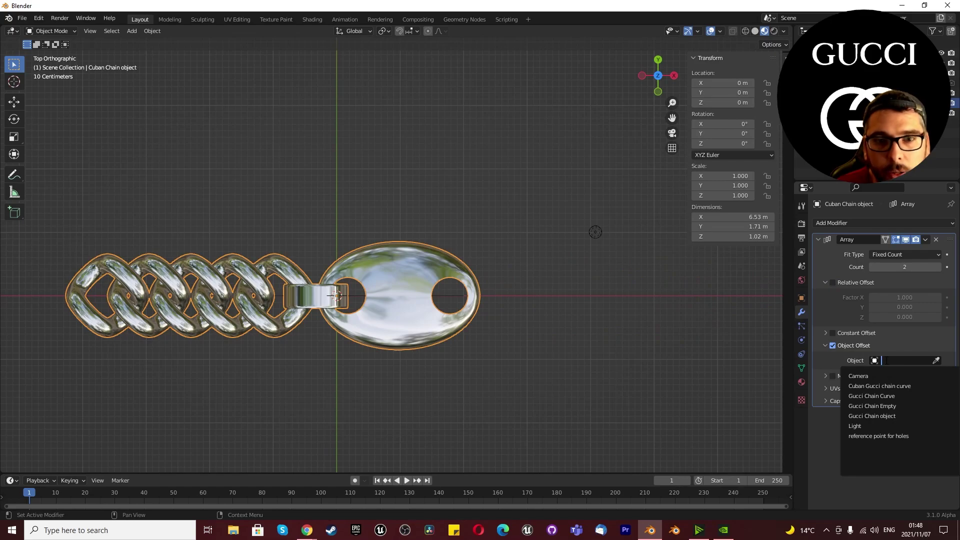
pyautogui.click(735, 346)
# - Add a Plain Axes empty at the origin and name it Cuban Gucci Chain Empty
pyautogui.hotkey('shift', 'a')
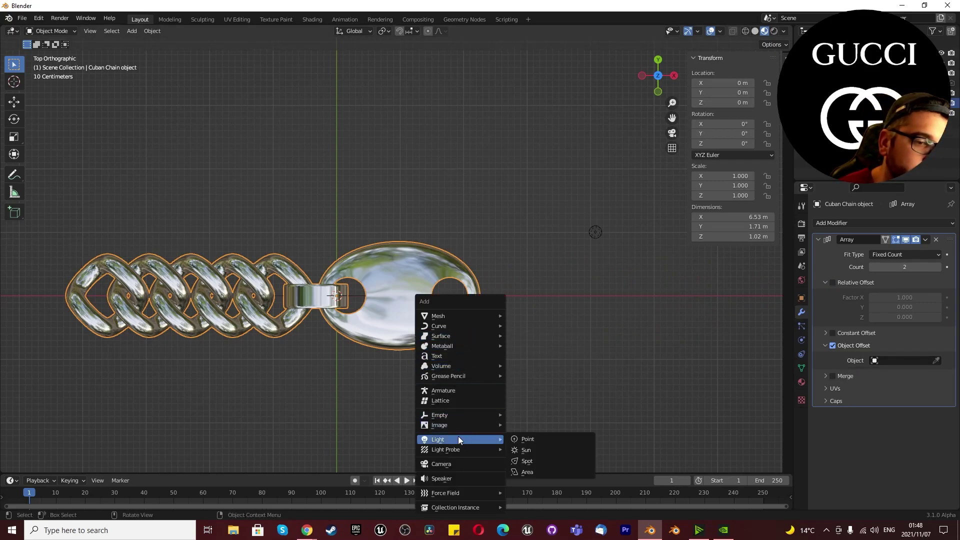
pyautogui.moveTo(451, 415)
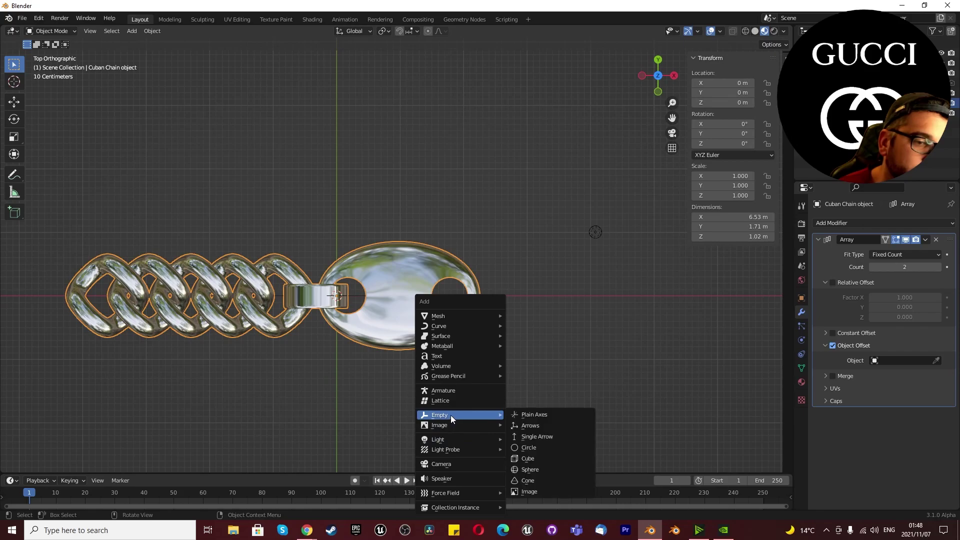
pyautogui.click(538, 416)
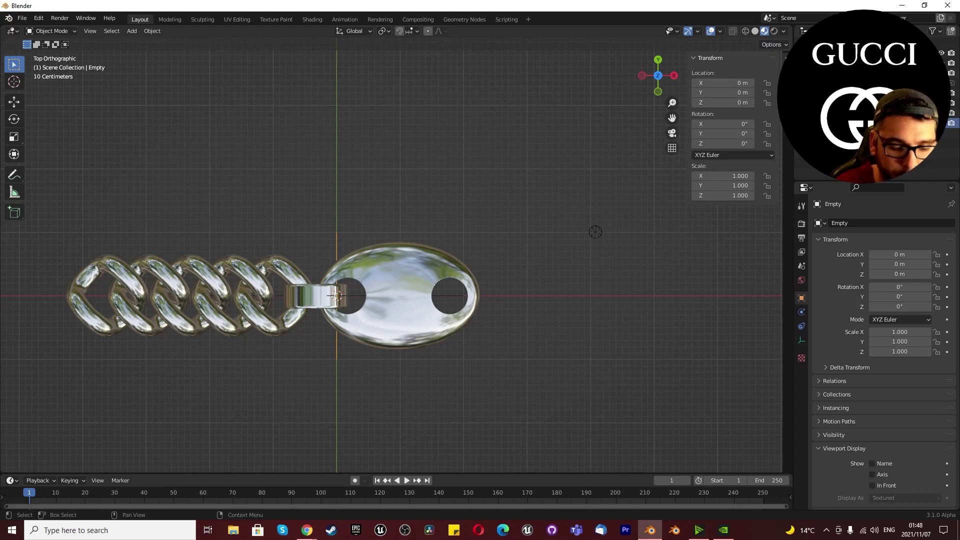
pyautogui.press('Return')
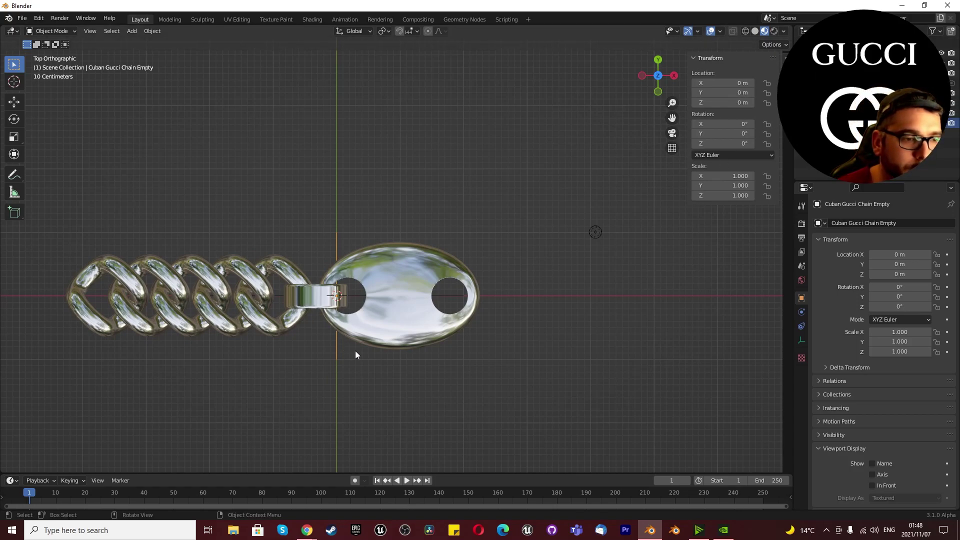
pyautogui.click(392, 371)
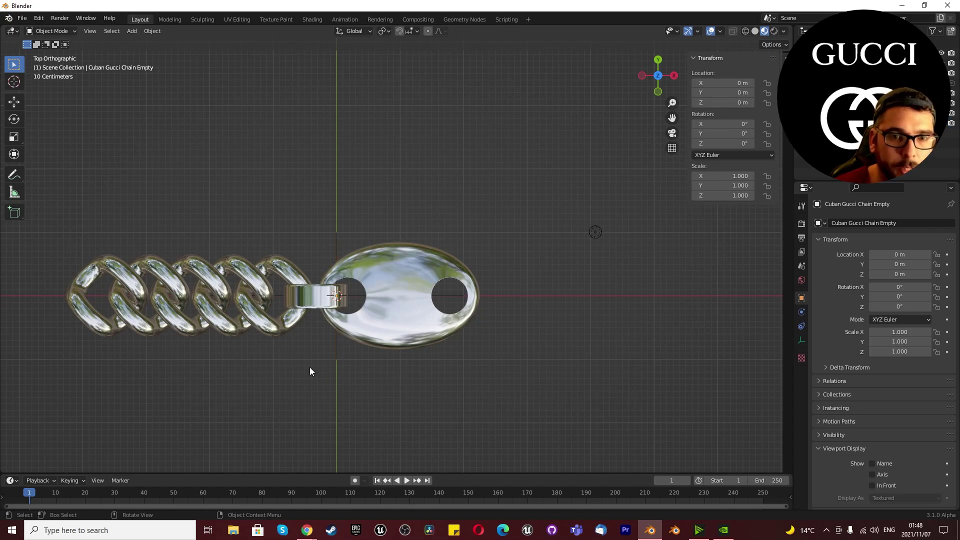
pyautogui.press('g')
pyautogui.press('x')
pyautogui.rightClick(629, 369)
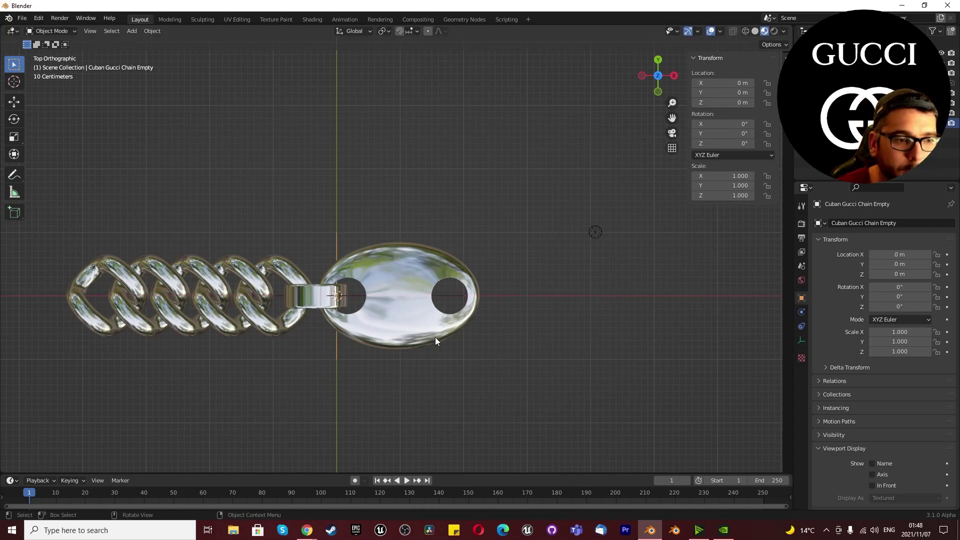
# - Assign the Cuban Gucci Chain Empty as the offset object of the Cuban Chain object's Array modifier
pyautogui.click(431, 325)
pyautogui.click(906, 361)
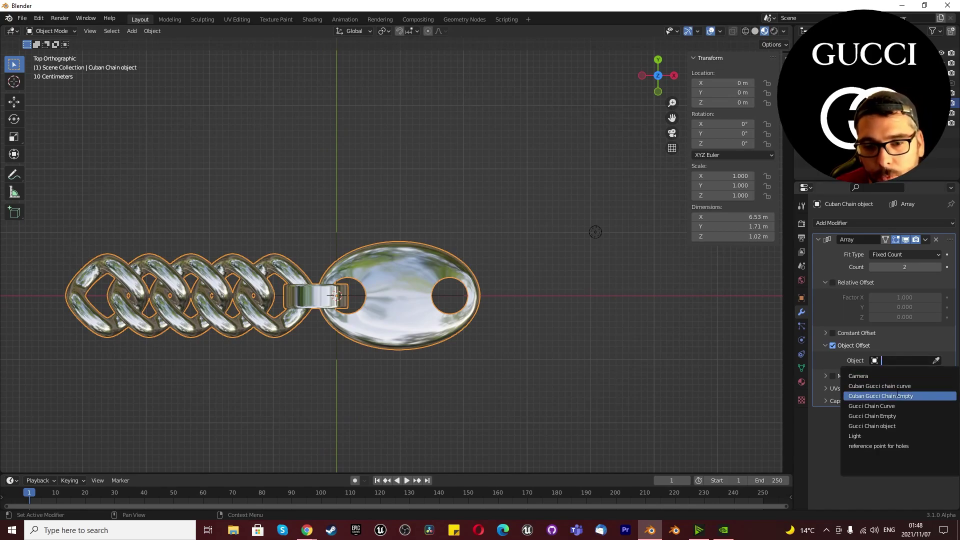
pyautogui.click(906, 396)
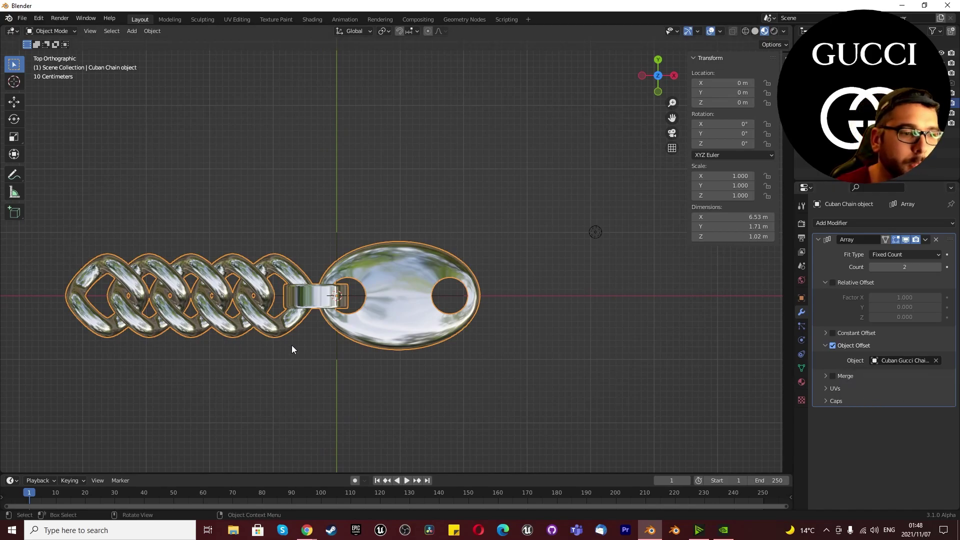
# - Move the Cuban Gucci Chain Empty about 5.96 m along X so the second chain section hooks into the oval plate's hole
pyautogui.click(331, 349)
pyautogui.press('g')
pyautogui.press('x')
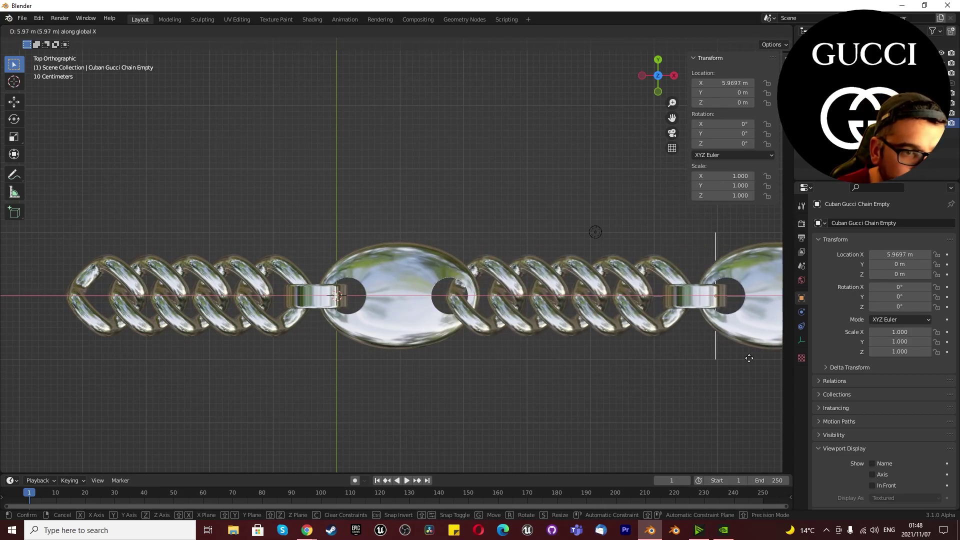
pyautogui.click(467, 314)
pyautogui.scroll(2, 467, 314)
pyautogui.scroll(4, 467, 313)
pyautogui.moveTo(473, 268); pyautogui.dragTo(403, 320, button='middle')
pyautogui.press('g')
pyautogui.press('x')
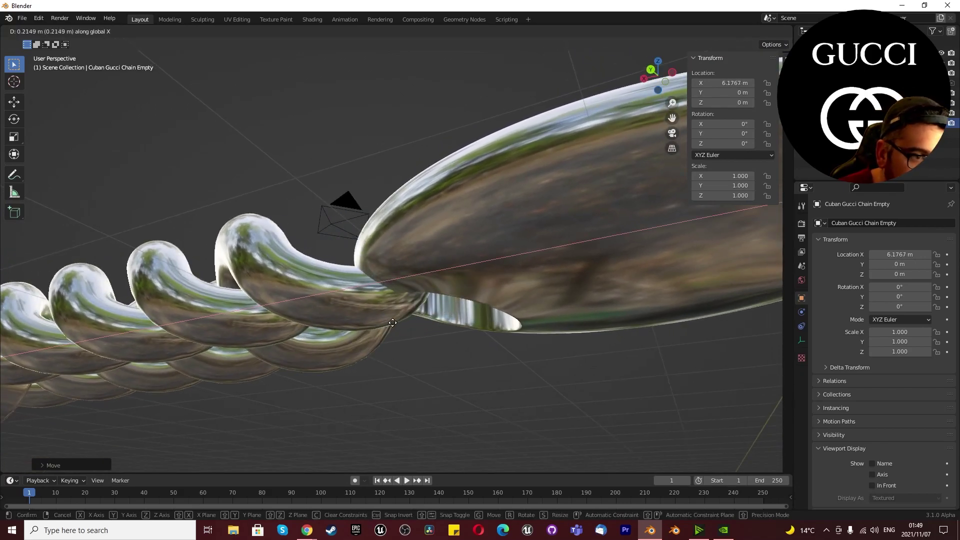
pyautogui.press('Escape')
# - Inspect from several angles how the repeated Cuban links connect to the hole in the oval plate
pyautogui.moveTo(412, 322); pyautogui.dragTo(34, 347, button='middle')
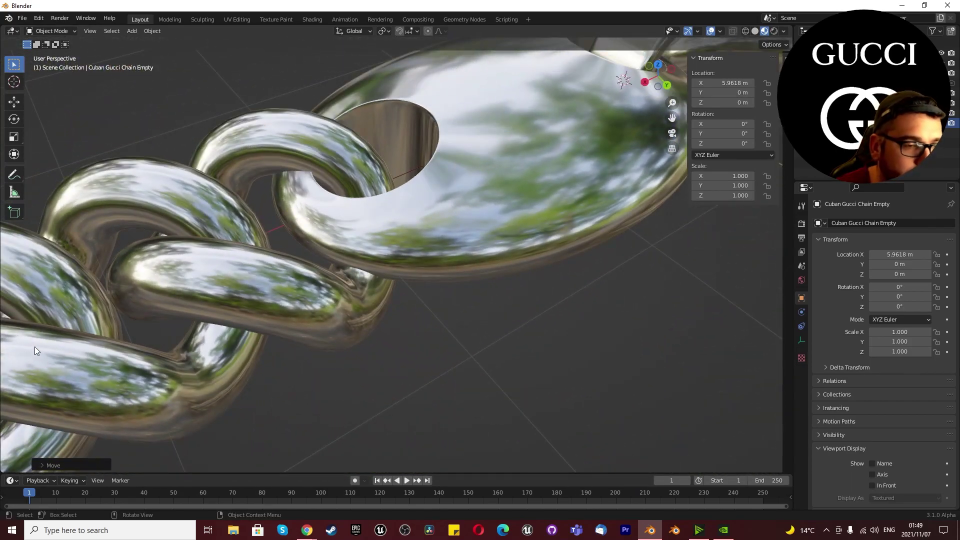
pyautogui.scroll(-4, 36, 345)
pyautogui.moveTo(85, 285); pyautogui.dragTo(198, 282, button='middle')
pyautogui.scroll(-4, 198, 282)
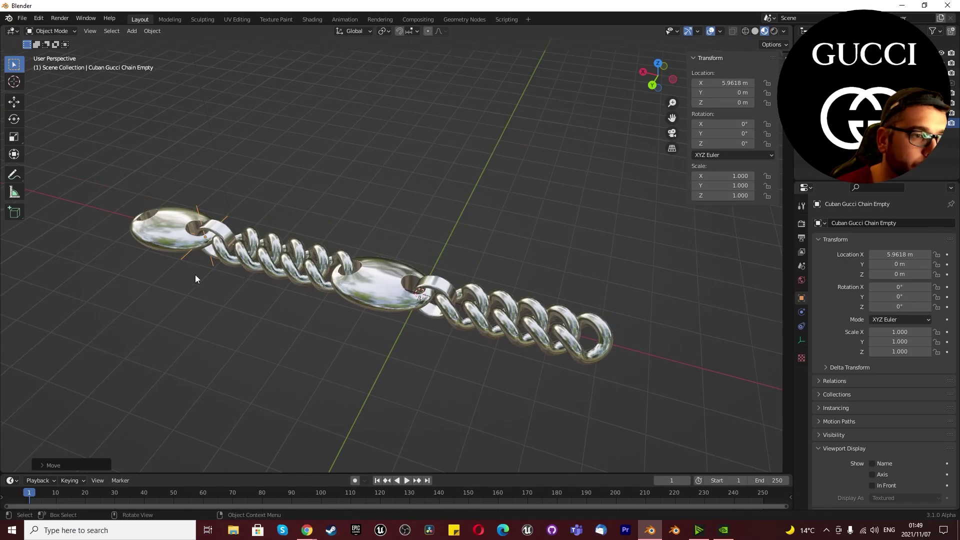
pyautogui.scroll(4, 198, 282)
pyautogui.scroll(1, 370, 274)
pyautogui.moveTo(471, 271); pyautogui.dragTo(427, 258, button='middle')
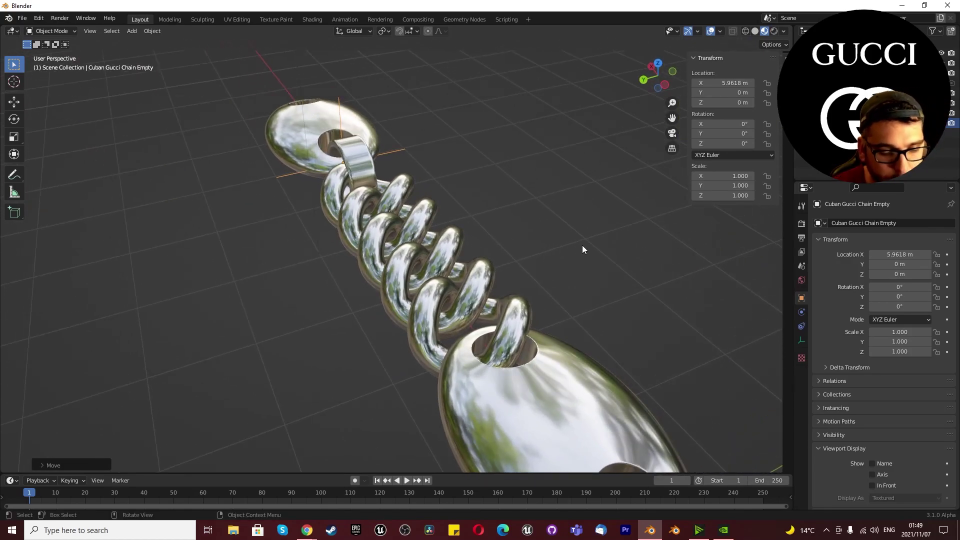
# - Try rotating the Cuban Gucci Chain Empty by -90° about the X axis, then undo the rotation
pyautogui.press('r')
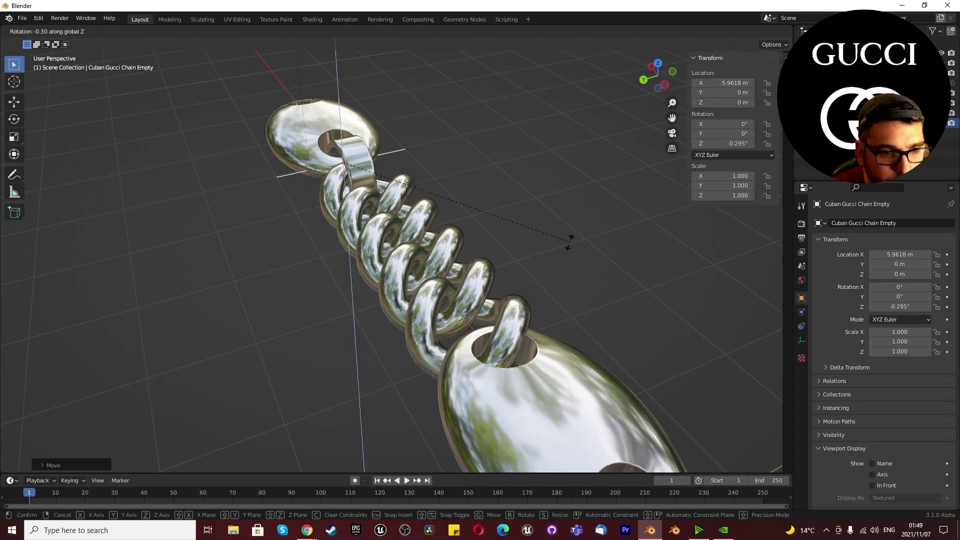
pyautogui.press('x')
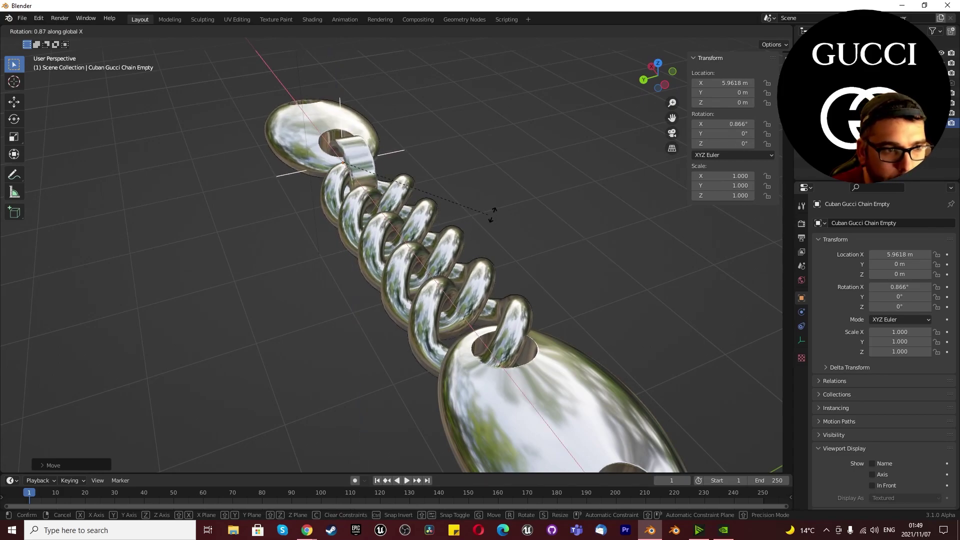
pyautogui.write('90')
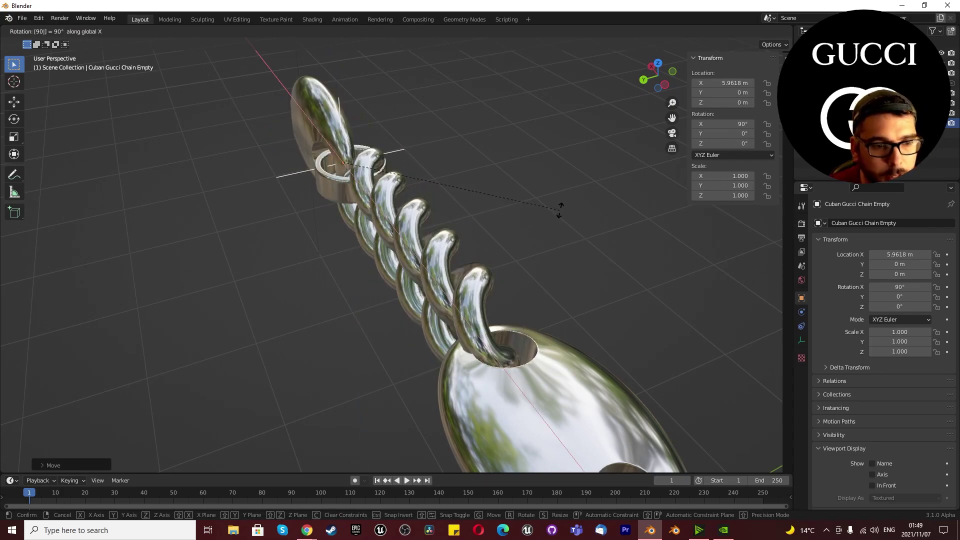
pyautogui.press('BackSpace')
pyautogui.press('BackSpace')
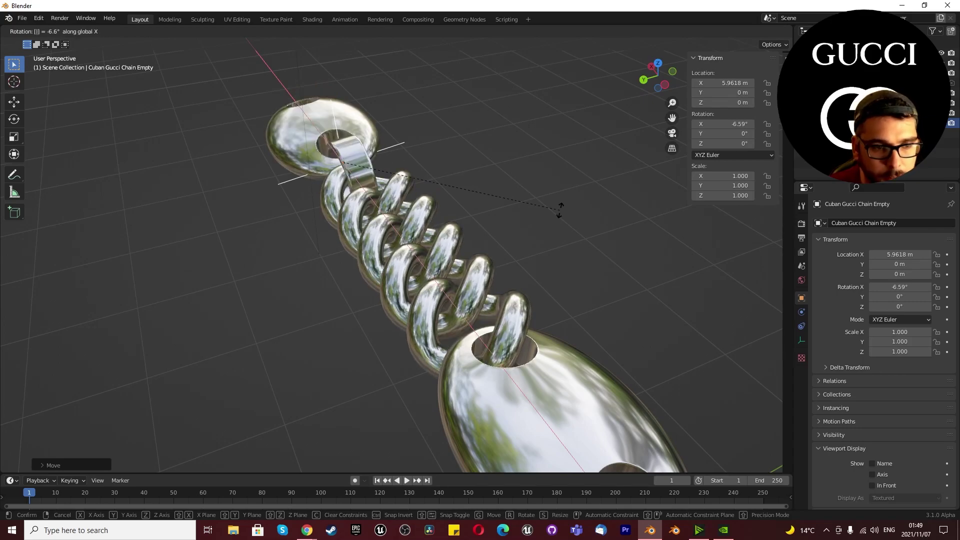
pyautogui.write('90')
pyautogui.press('Return')
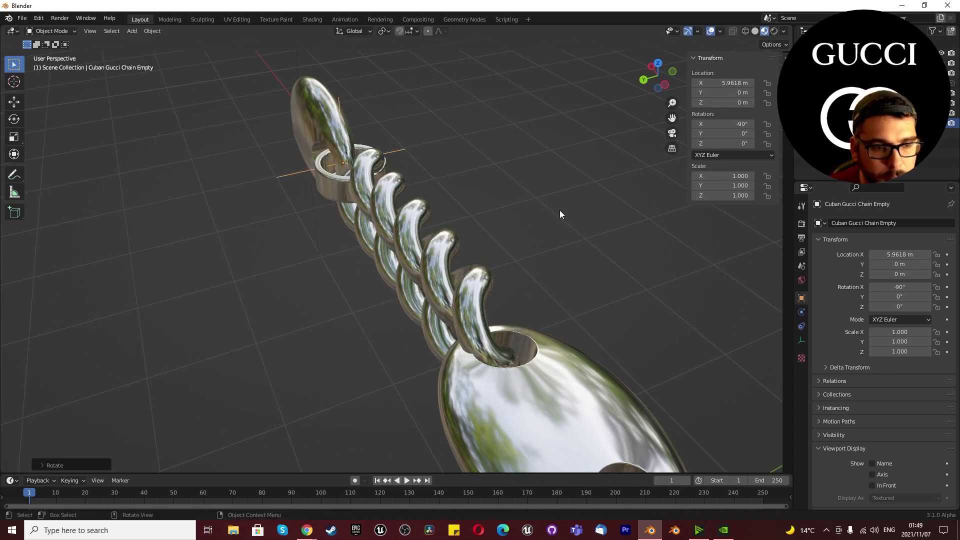
pyautogui.hotkey('ctrl', 'z')
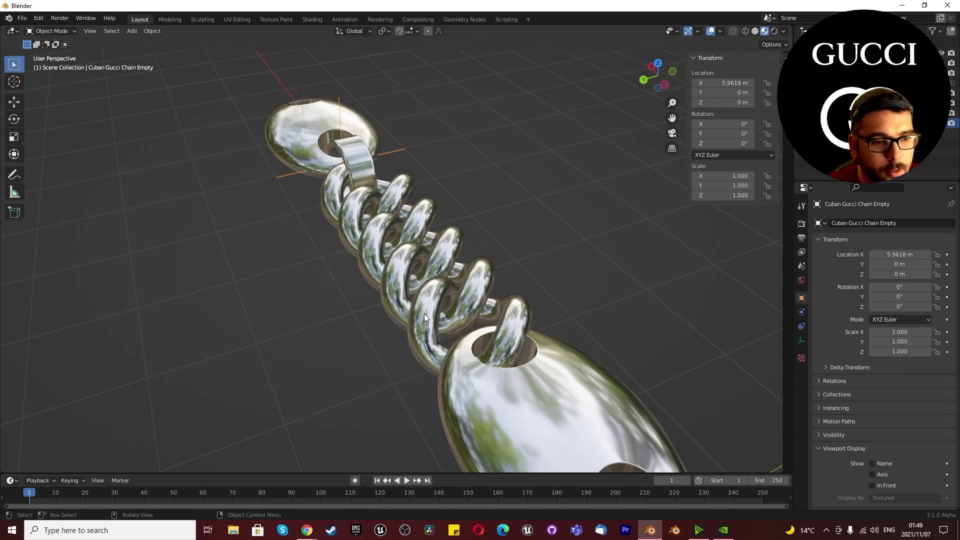
# - Rotate the Cuban Gucci Chain Empty by -60° about the X axis to twist the repeated section
pyautogui.press('r')
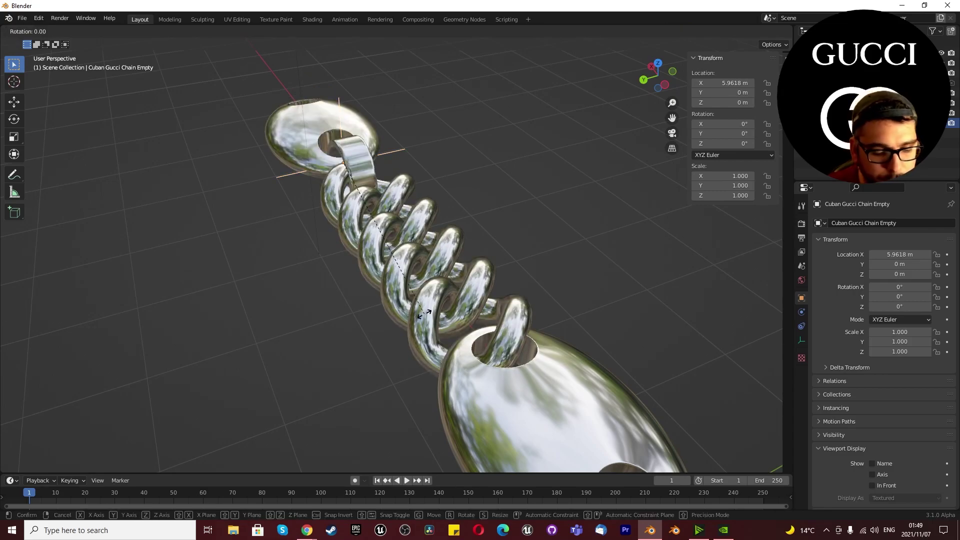
pyautogui.press('x')
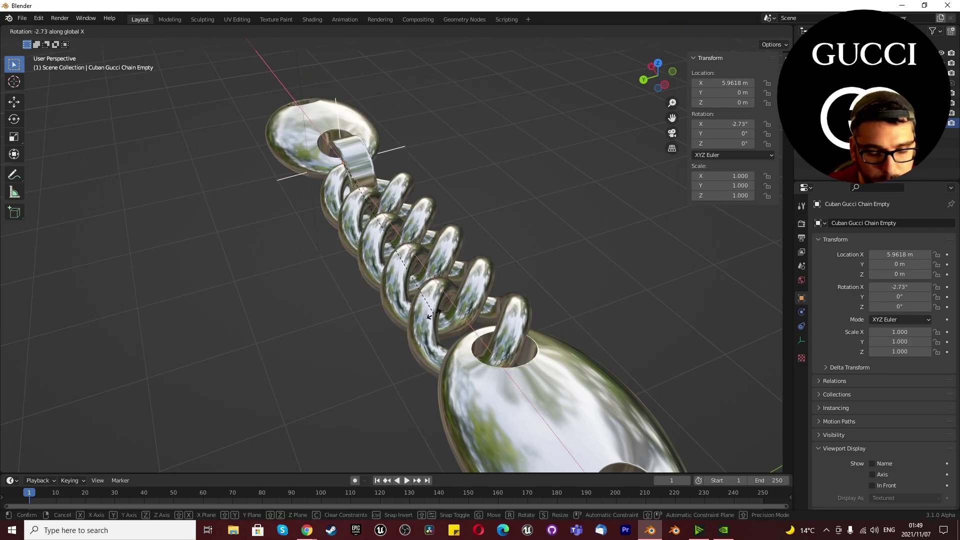
pyautogui.write('-60')
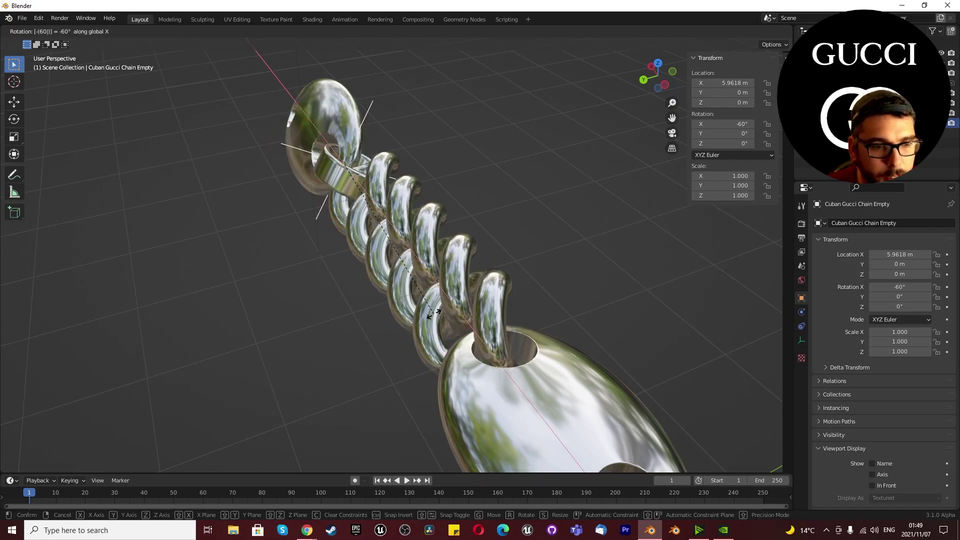
pyautogui.press('Return')
# - Set the Cuban Chain object's array to Fit Curve using the Cuban Gucci chain curve
pyautogui.moveTo(449, 352); pyautogui.dragTo(506, 372, button='middle')
pyautogui.scroll(-5, 506, 374)
pyautogui.moveTo(443, 335); pyautogui.dragTo(424, 365, button='middle')
pyautogui.press('KP_7')
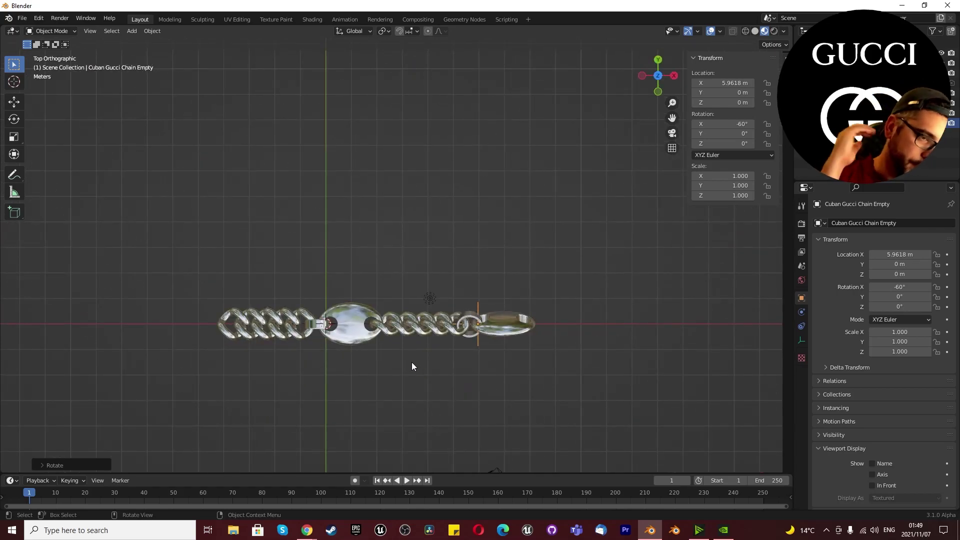
pyautogui.click(333, 320)
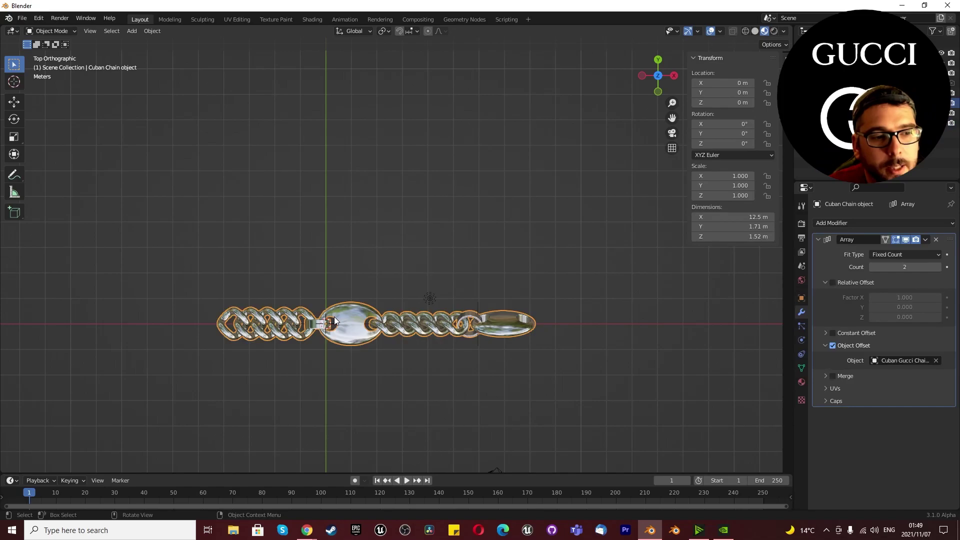
pyautogui.click(897, 254)
pyautogui.click(895, 289)
pyautogui.click(903, 267)
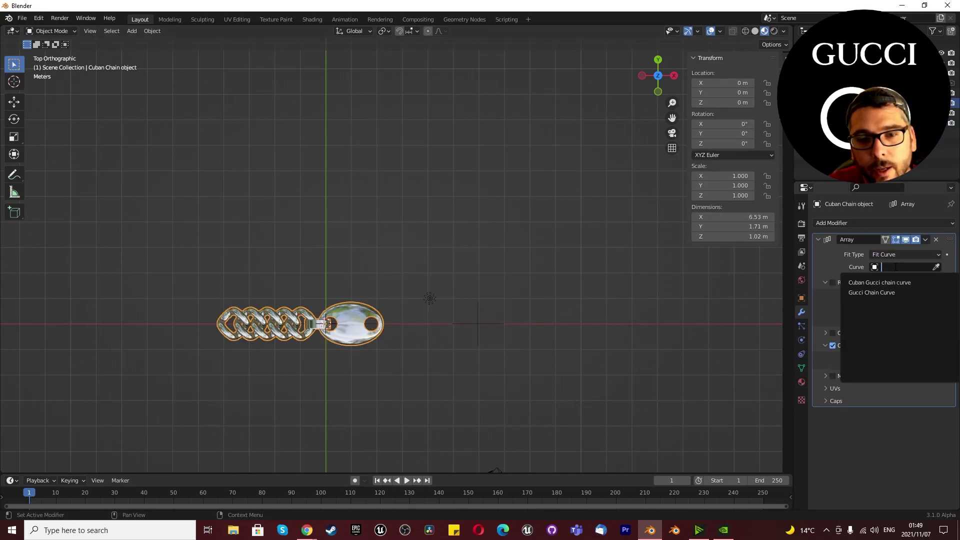
pyautogui.click(905, 283)
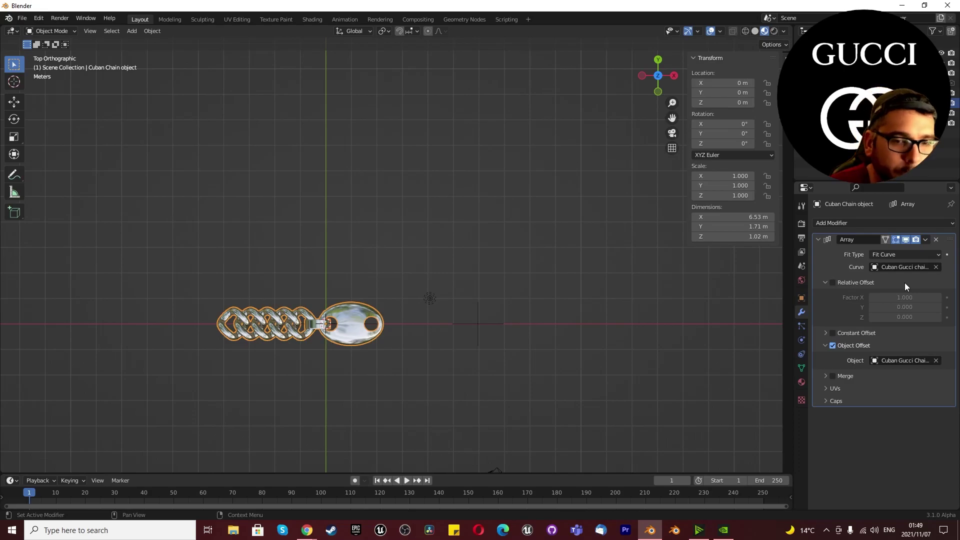
# - Add a Curve modifier below the array, with the Cuban Gucci chain curve as its curve object
pyautogui.click(818, 241)
pyautogui.click(825, 223)
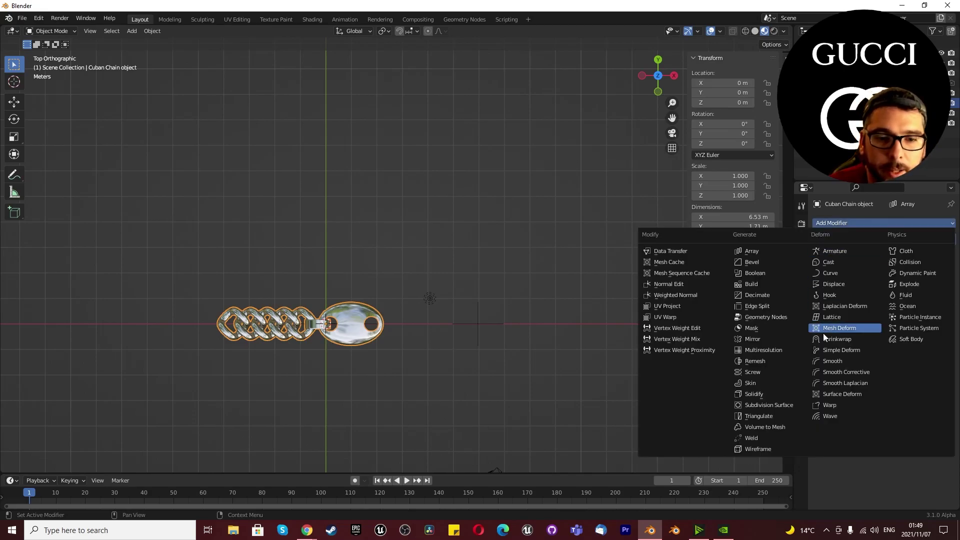
pyautogui.click(845, 274)
pyautogui.click(897, 268)
pyautogui.click(895, 283)
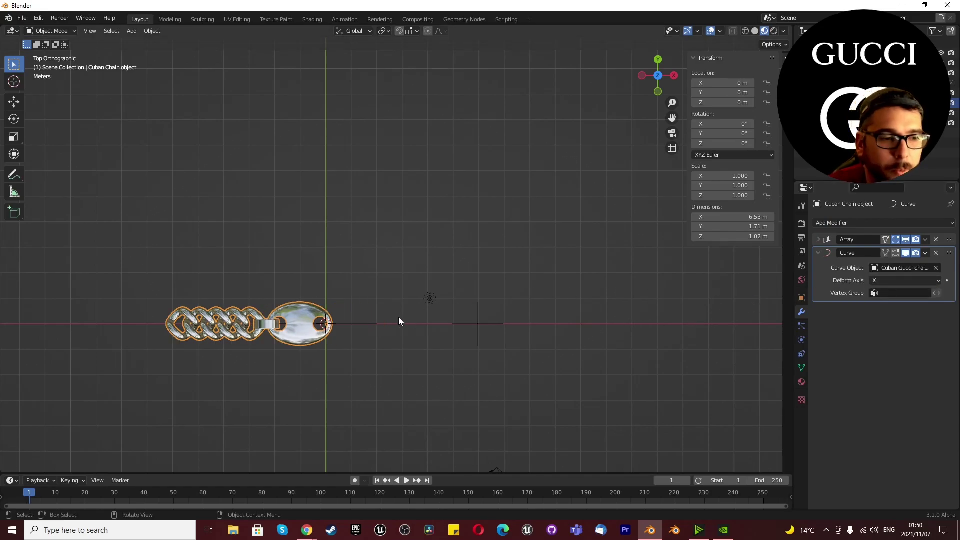
# - In Edit Mode, extrude the +X end point of the Cuban Gucci chain curve twice towards +Y to start an arc
pyautogui.click(369, 325)
pyautogui.press('Tab')
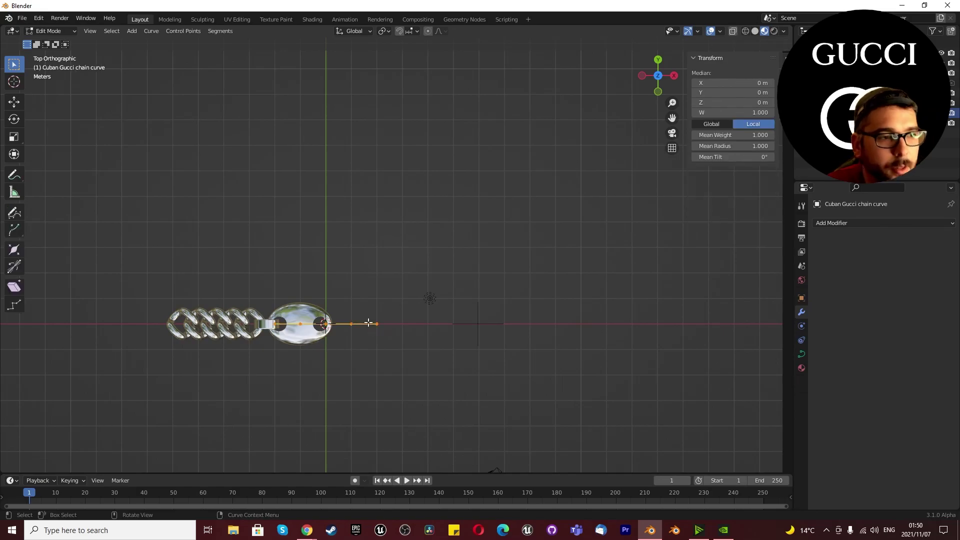
pyautogui.moveTo(371, 307); pyautogui.dragTo(399, 347)
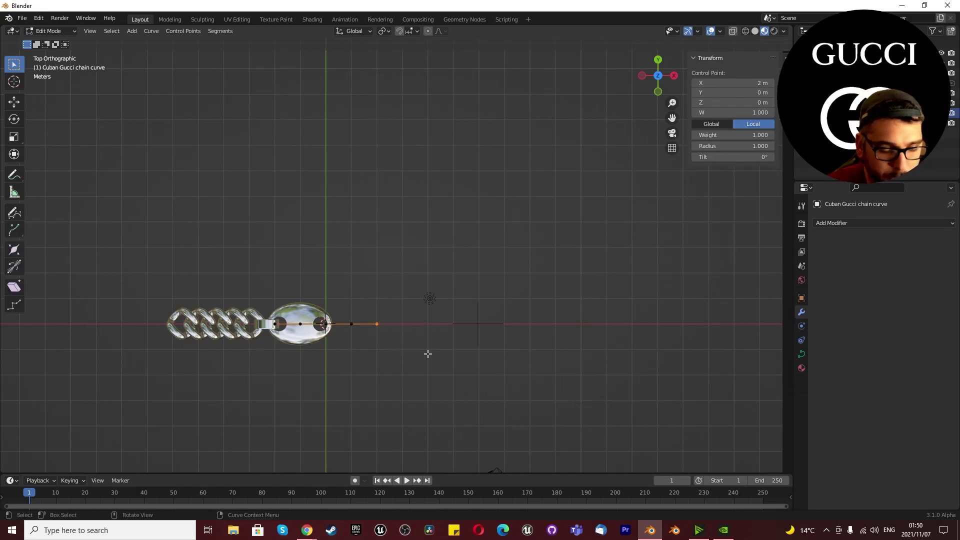
pyautogui.press('e')
pyautogui.click(488, 235)
pyautogui.press('e')
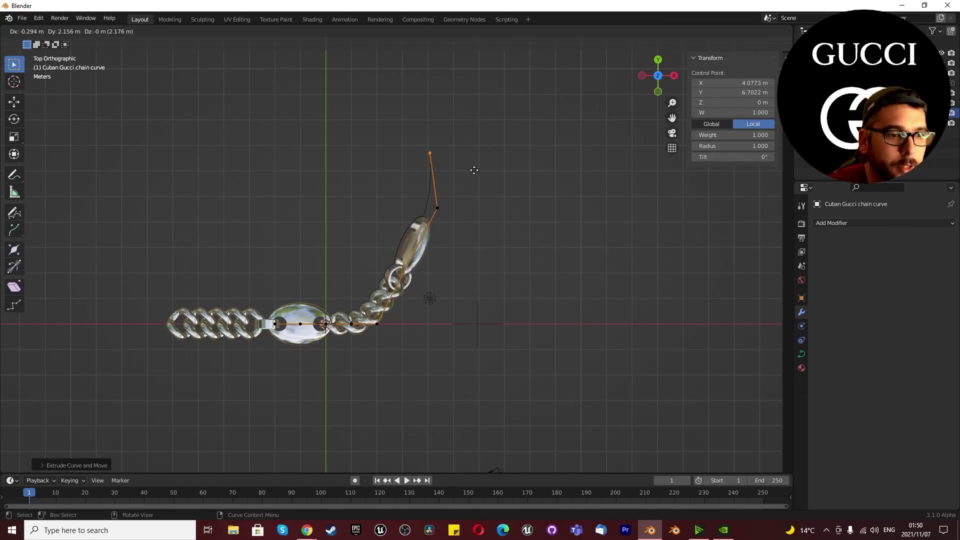
pyautogui.click(394, 98)
# - Extend the curve across the far side of the arc by extruding its end to about X -11.34 m, Y 12.41 m
pyautogui.scroll(-4, 408, 129)
pyautogui.scroll(3, 397, 177)
pyautogui.press('e')
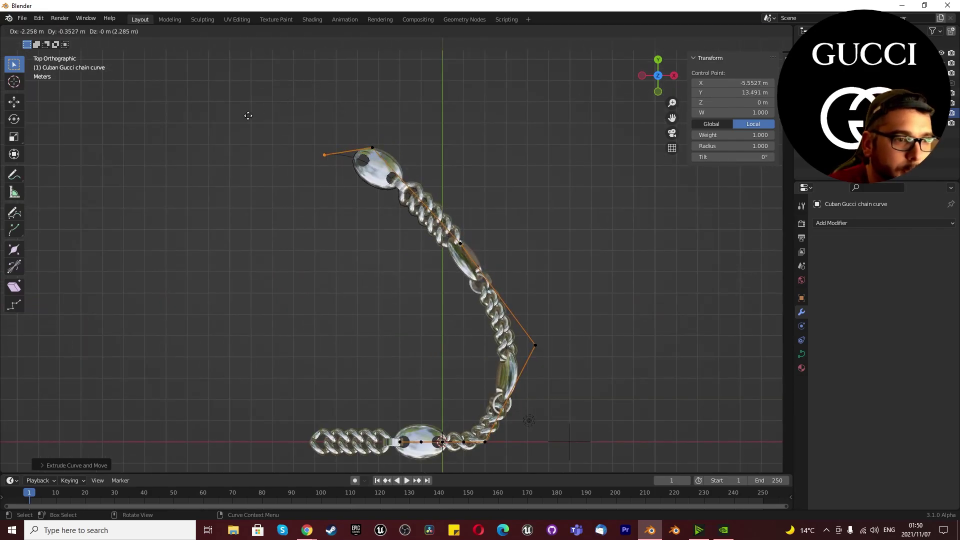
pyautogui.click(169, 137)
pyautogui.scroll(-3, 232, 253)
pyautogui.scroll(3, 259, 167)
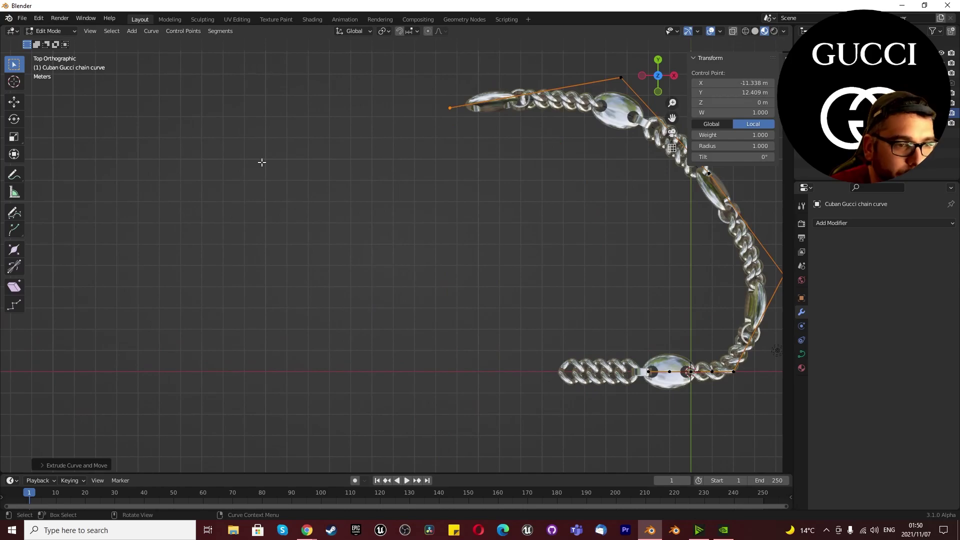
# - Extrude the curve's end further around to about X -5.66 m, Y -3.24 m, forming an open loop, and view the chain in perspective
pyautogui.press('e')
pyautogui.click(184, 287)
pyautogui.scroll(-4, 223, 229)
pyautogui.press('e')
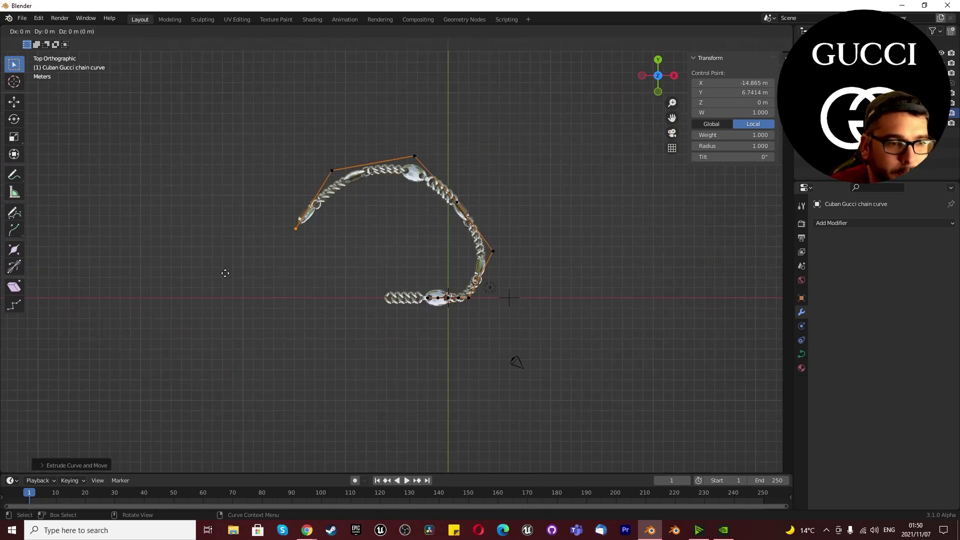
pyautogui.scroll(4, 317, 336)
pyautogui.click(415, 330)
pyautogui.moveTo(409, 332); pyautogui.dragTo(459, 83, button='middle')
pyautogui.scroll(4, 415, 180)
pyautogui.moveTo(355, 245); pyautogui.dragTo(294, 208, button='middle')
pyautogui.scroll(-3, 409, 268)
pyautogui.scroll(2, 245, 278)
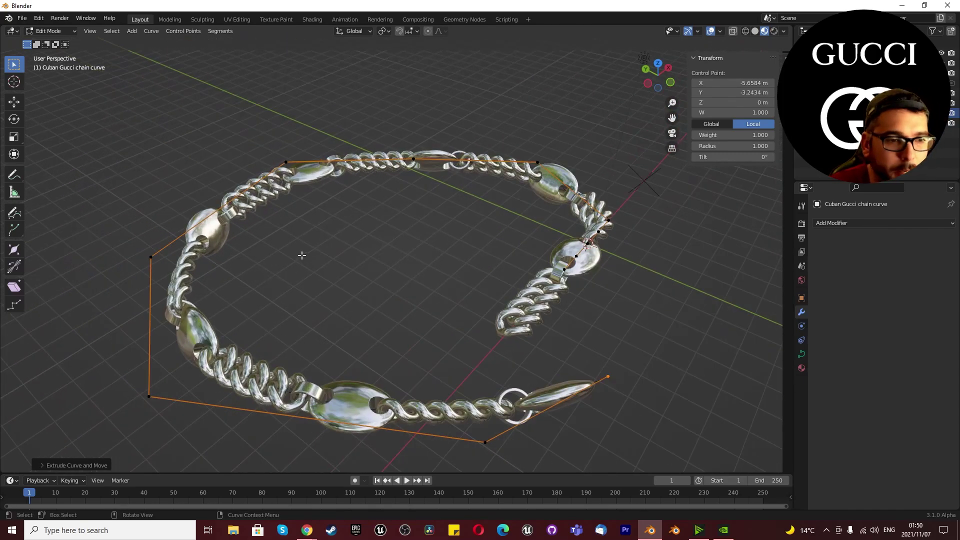
# - Hide the finished Cuban Gucci chain and view the empty scene straight from above
pyautogui.scroll(-3, 302, 256)
pyautogui.scroll(3, 332, 259)
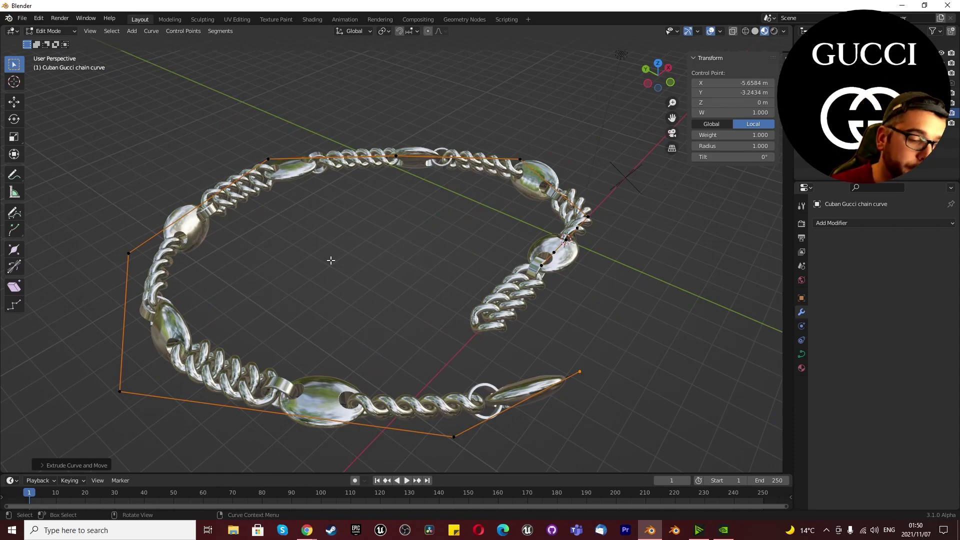
pyautogui.click(941, 93)
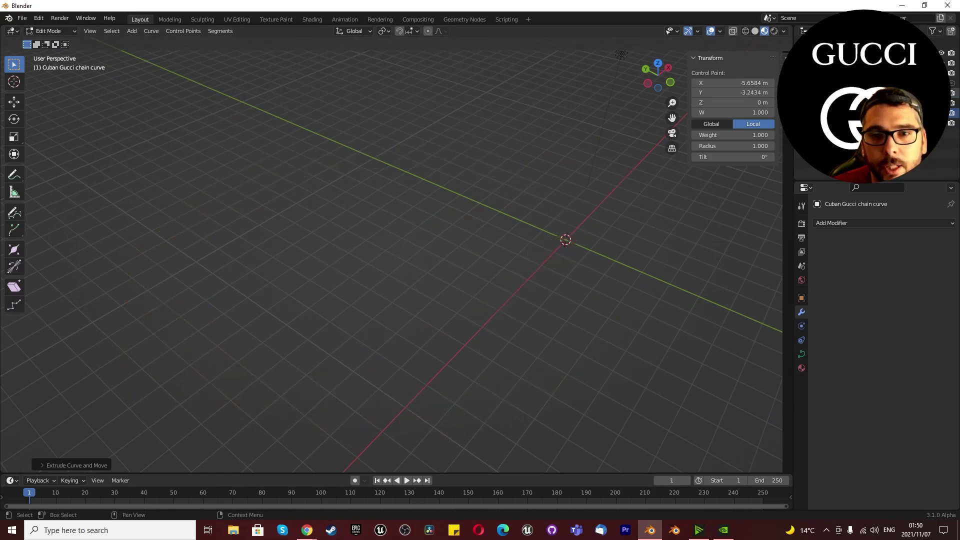
pyautogui.scroll(-2, 520, 281)
pyautogui.press('KP_7')
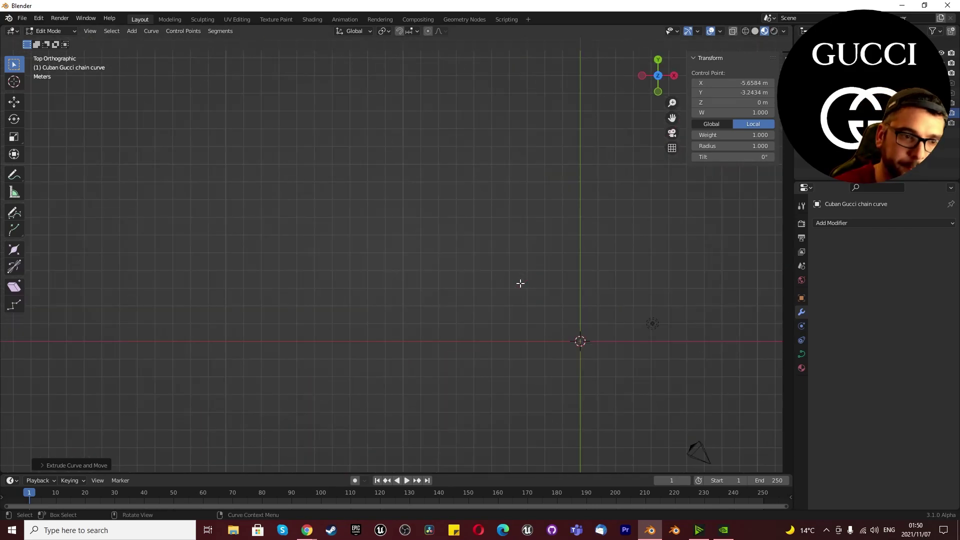
pyautogui.keyDown('shift'); pyautogui.moveTo(520, 283); pyautogui.dragTo(459, 234, button='middle'); pyautogui.keyUp('shift')
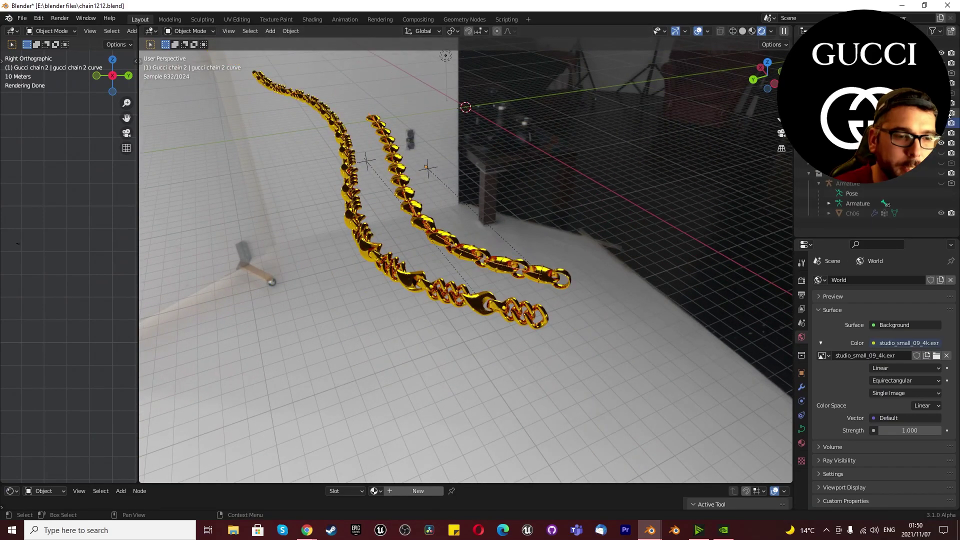
# - In the chain1212.blend window, hide both gold chain collections
pyautogui.click(931, 114)
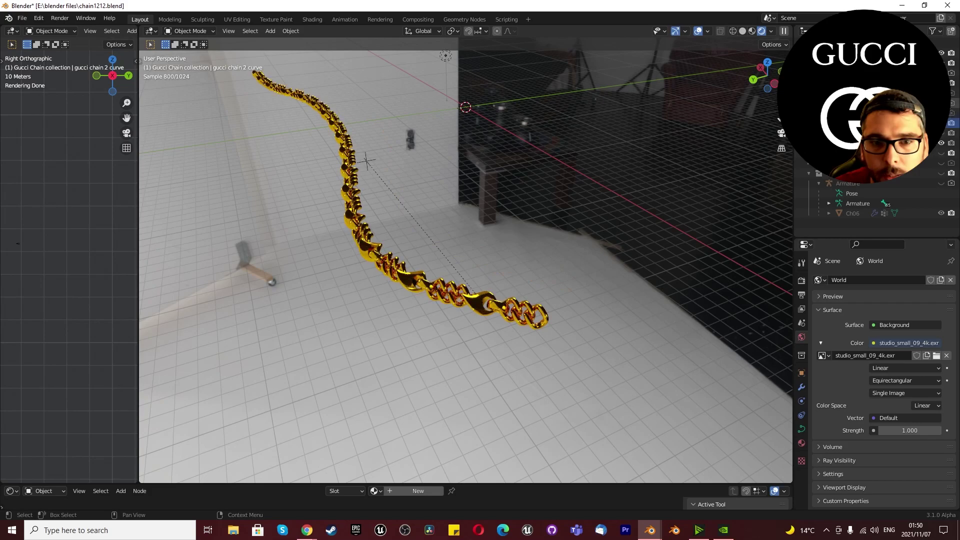
pyautogui.click(931, 103)
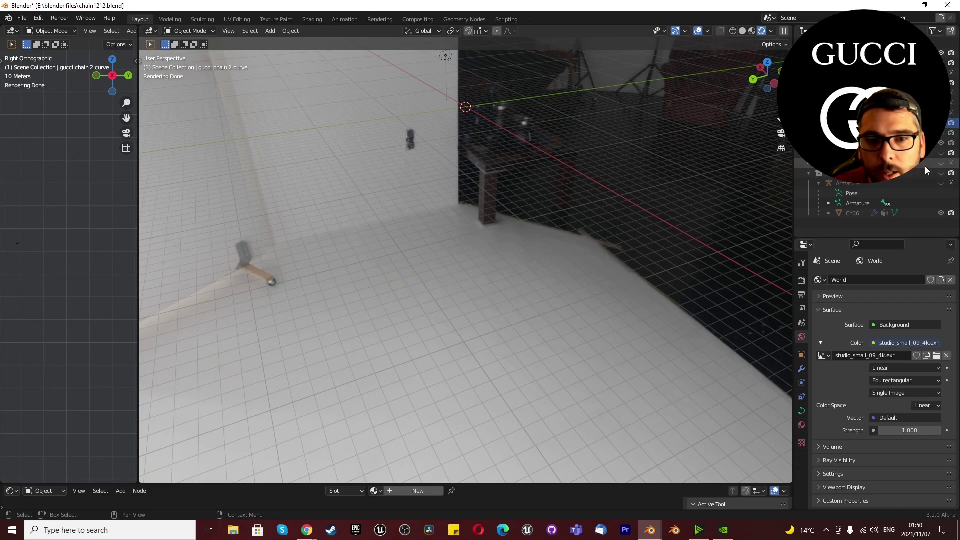
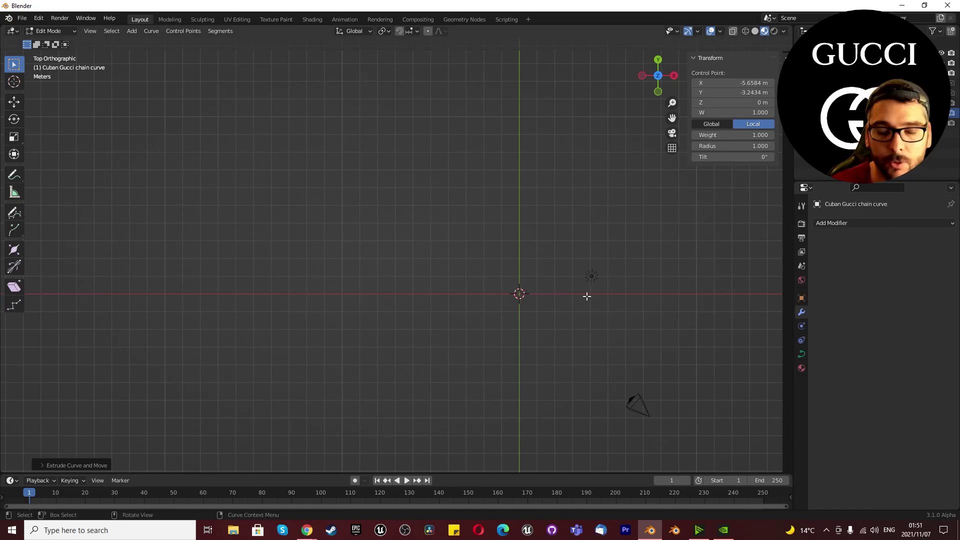
pyautogui.keyDown('shift'); pyautogui.moveTo(522, 321); pyautogui.dragTo(511, 327, button='middle'); pyautogui.keyUp('shift')
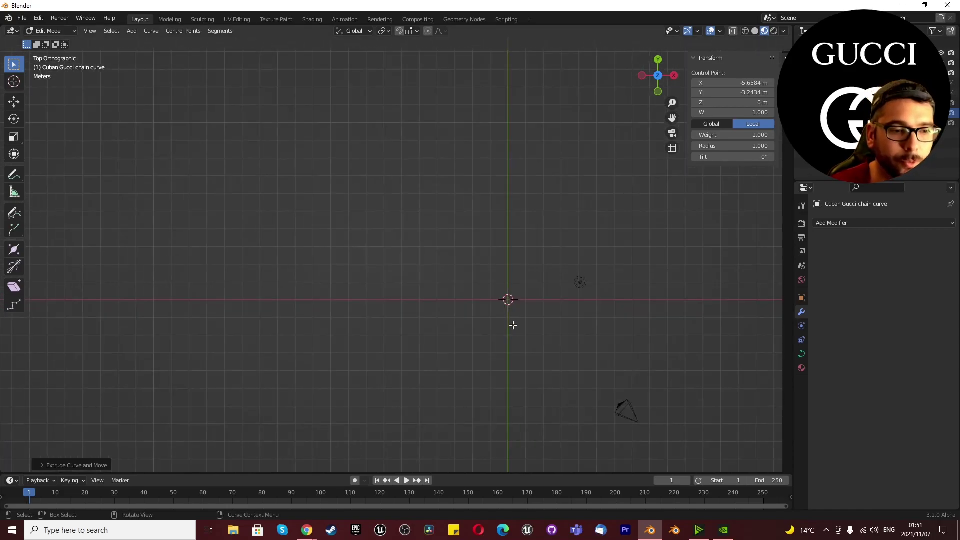
pyautogui.hotkey('shift', 'a')
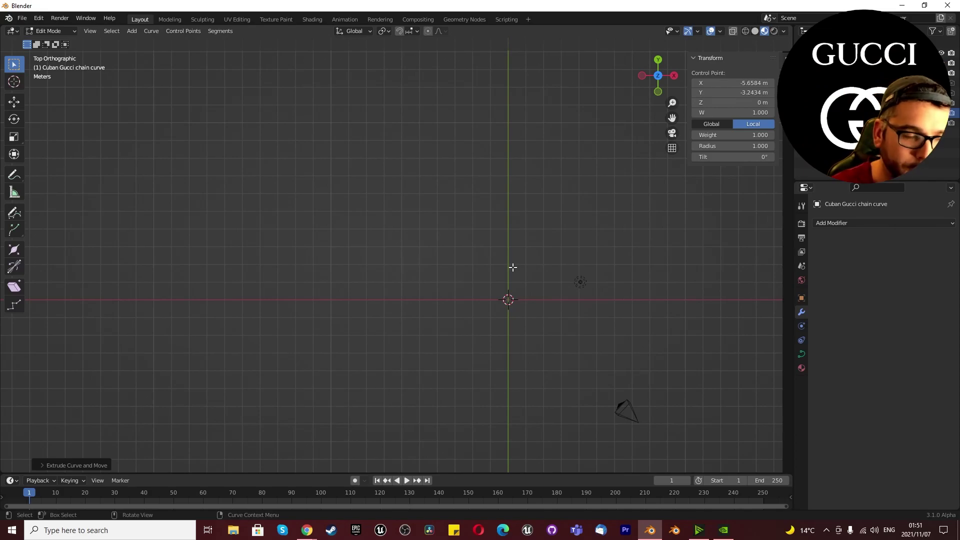
pyautogui.scroll(-2, 460, 278)
pyautogui.scroll(2, 459, 280)
pyautogui.scroll(2, 459, 280)
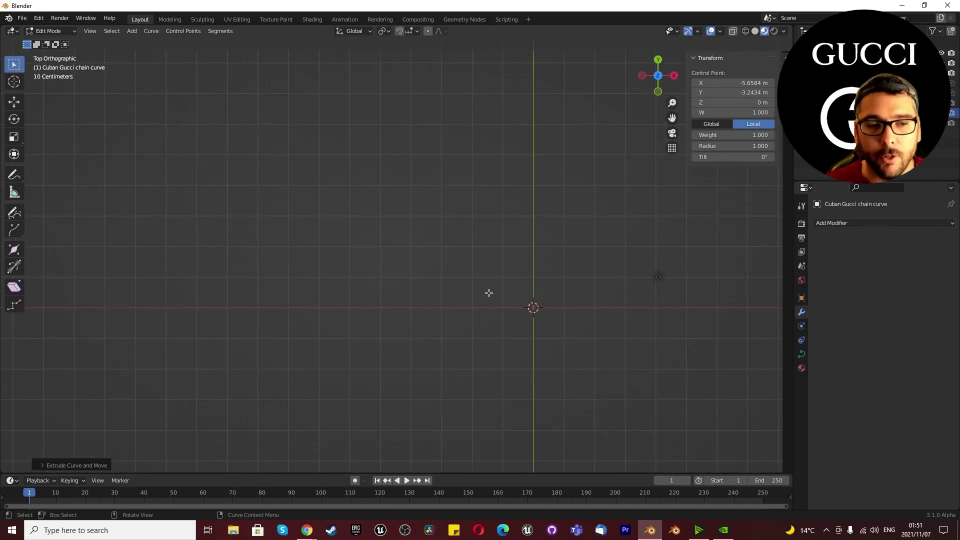
pyautogui.scroll(-2, 488, 336)
pyautogui.scroll(2, 509, 329)
# - Return the Cuban Gucci chain curve to Object Mode, hide the sidebar and add a mesh cube at the origin
pyautogui.hotkey('shift', 'a')
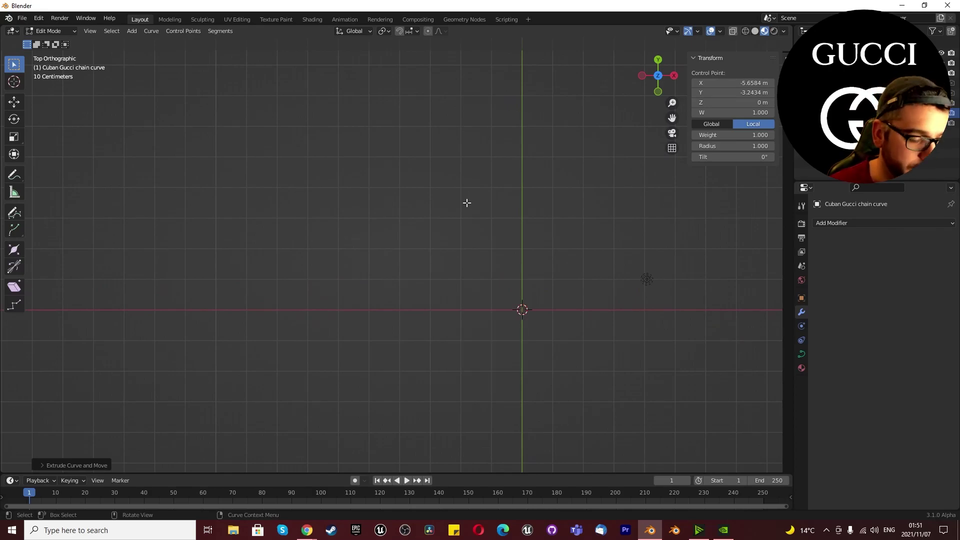
pyautogui.press('Tab')
pyautogui.press('n')
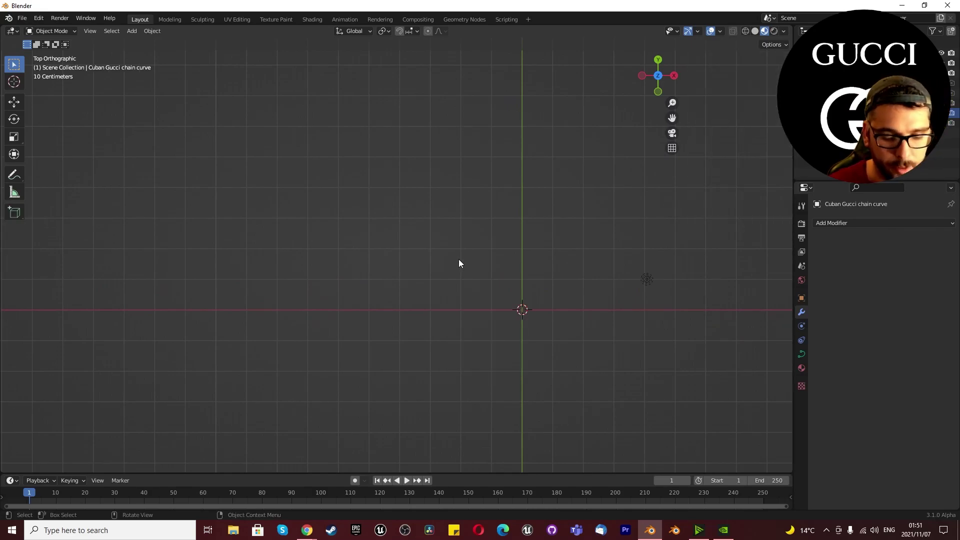
pyautogui.hotkey('shift', 'a')
pyautogui.moveTo(436, 163)
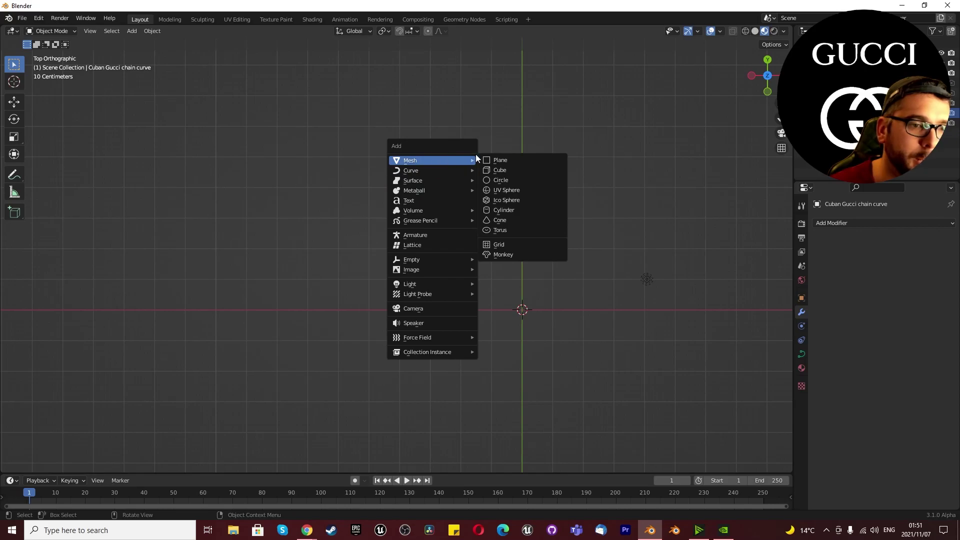
pyautogui.click(512, 170)
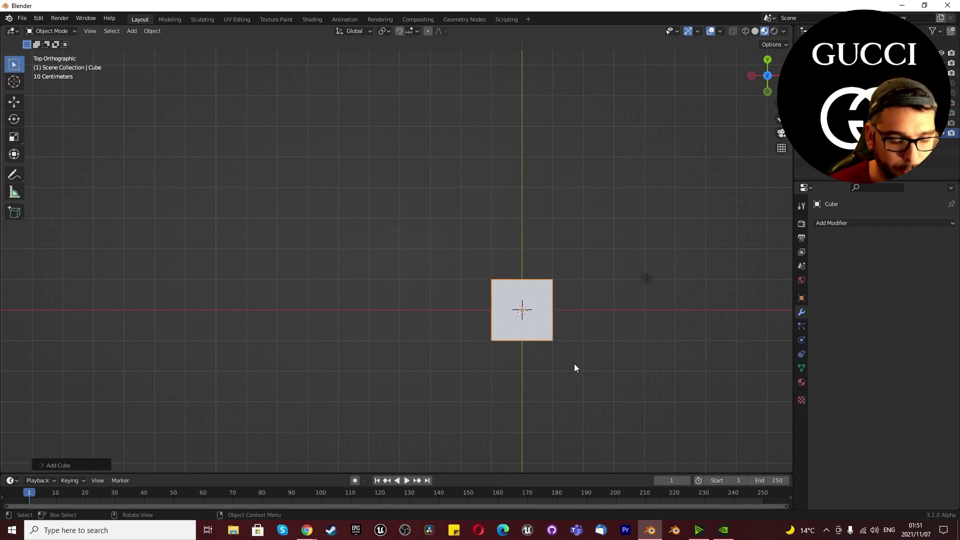
# - Scale the cube by 2 along X and by 0.3 along Z to make a flat slab
pyautogui.press('s')
pyautogui.press('x')
pyautogui.press('2')
pyautogui.press('Return')
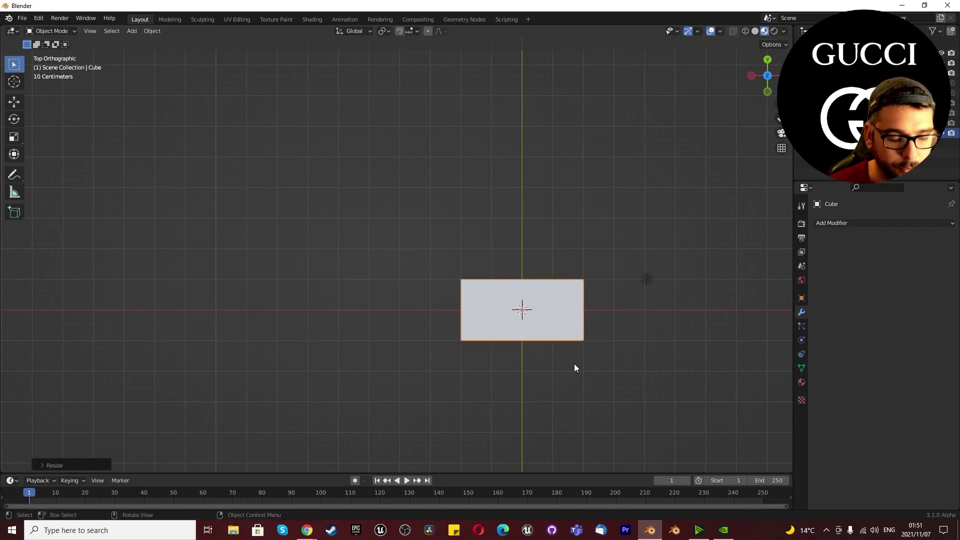
pyautogui.press('KP_1')
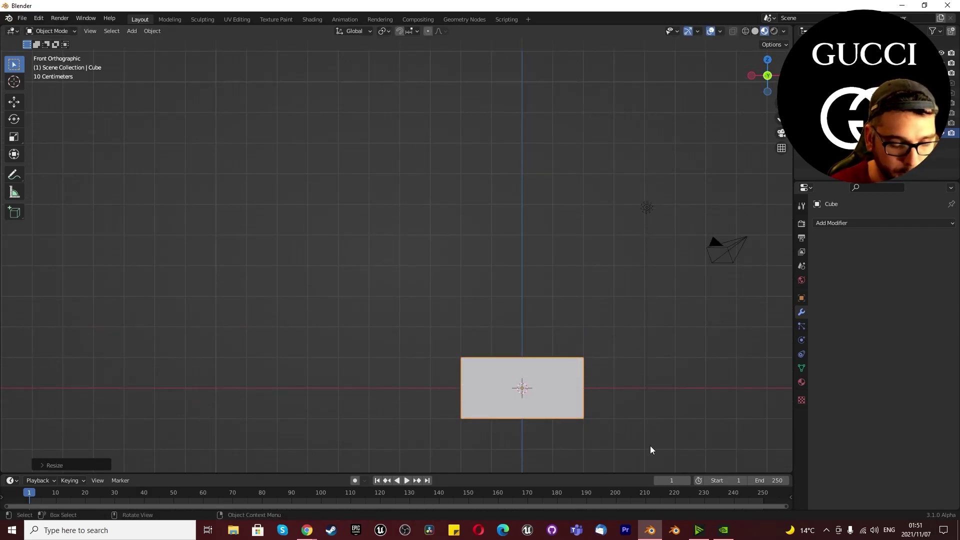
pyautogui.write('sz0.')
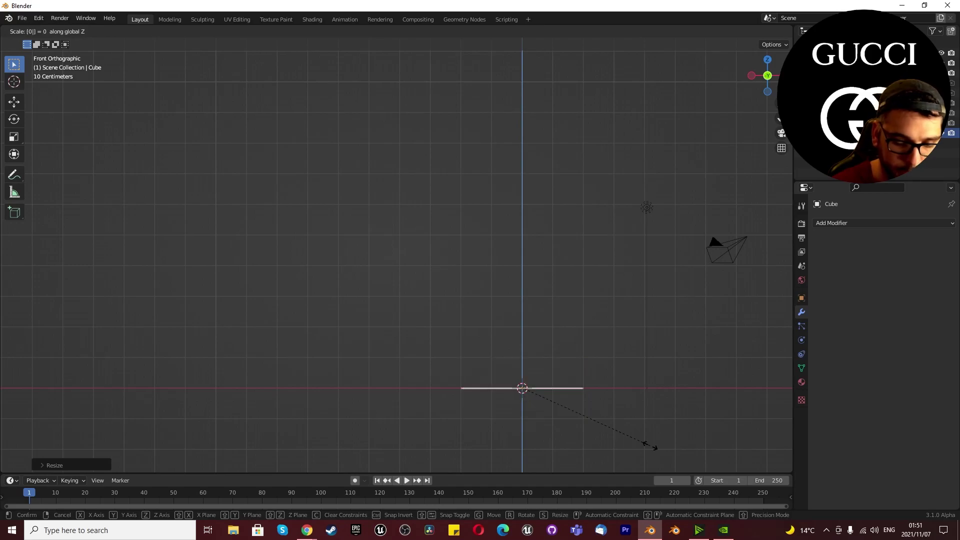
pyautogui.write('3')
pyautogui.press('Return')
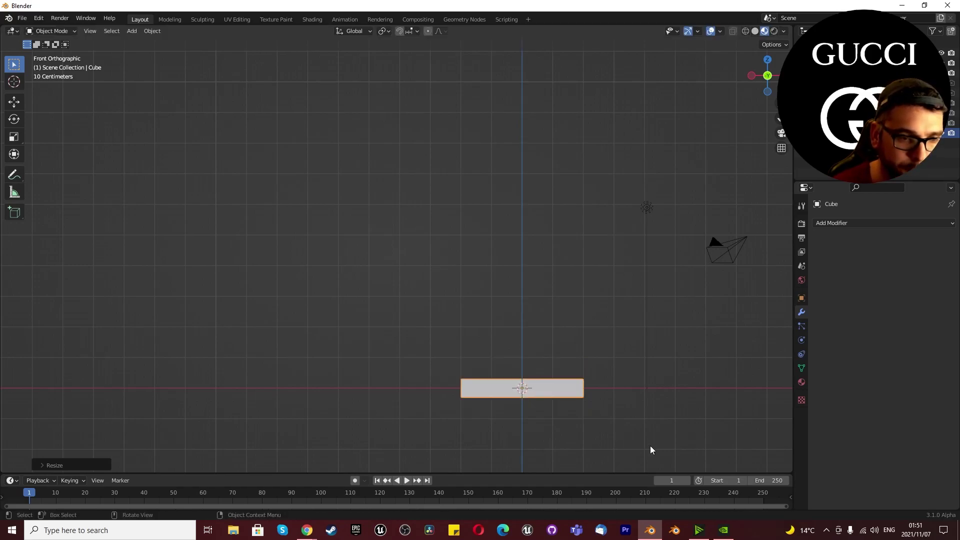
# - In Edit Mode, select the slab's top and bottom faces and bevel their edges about 0.21 m wide with 1 segment
pyautogui.moveTo(524, 370); pyautogui.dragTo(457, 472, button='middle')
pyautogui.scroll(2, 500, 440)
pyautogui.press('Tab')
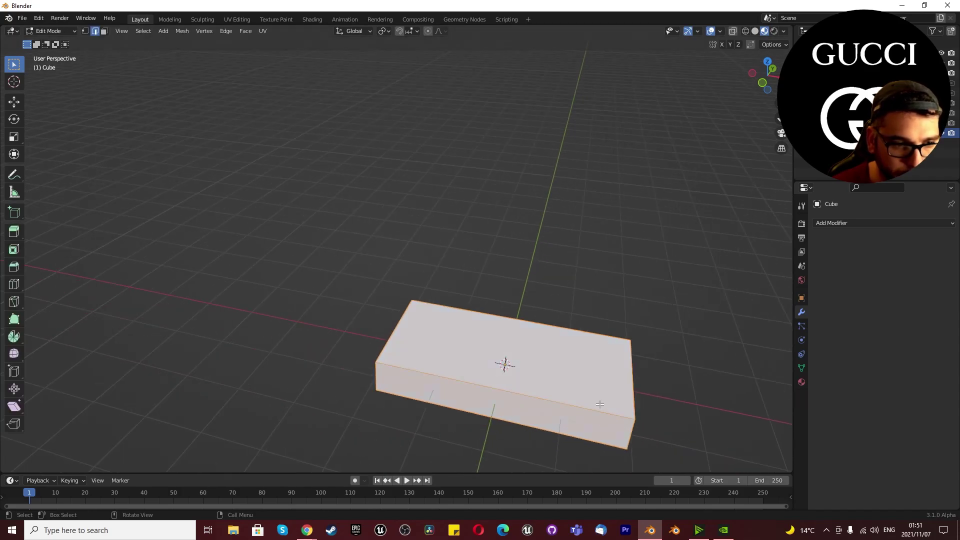
pyautogui.scroll(2, 470, 398)
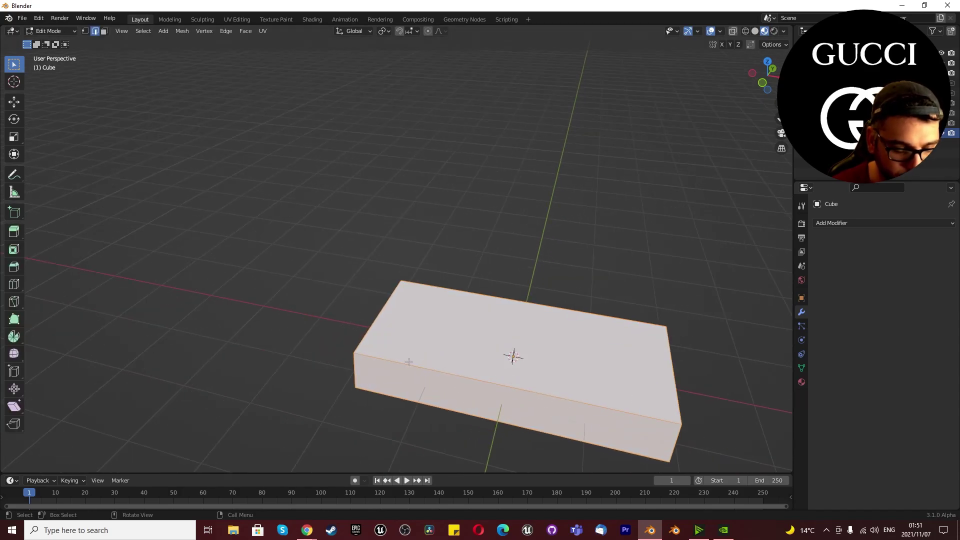
pyautogui.press('3')
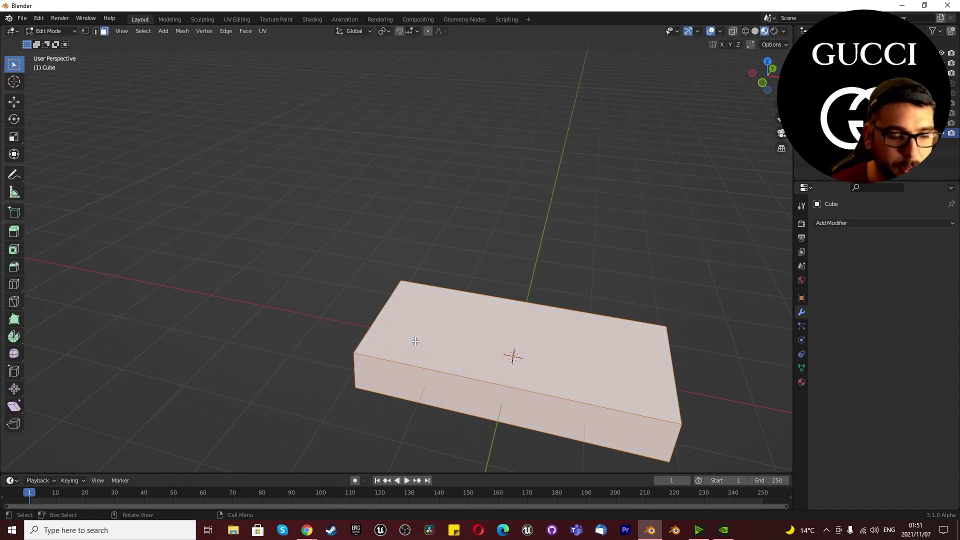
pyautogui.hotkey('alt', 'a')
pyautogui.moveTo(429, 343)
pyautogui.mouseDown(button='middle')
pyautogui.moveTo(440, 274)
pyautogui.moveTo(450, 270)
pyautogui.moveTo(450, 381)
pyautogui.moveTo(428, 350)
pyautogui.mouseUp(button='middle')
pyautogui.click(450, 271)
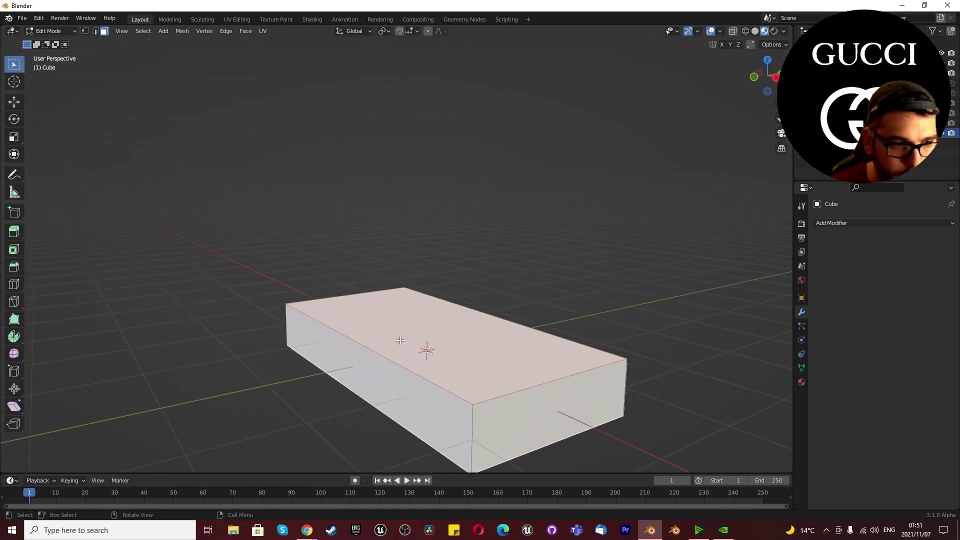
pyautogui.scroll(3, 456, 383)
pyautogui.moveTo(456, 383)
pyautogui.mouseDown(button='middle')
pyautogui.moveTo(392, 321)
pyautogui.moveTo(377, 287)
pyautogui.moveTo(455, 369)
pyautogui.mouseUp(button='middle')
pyautogui.hotkey('ctrl', 'b')
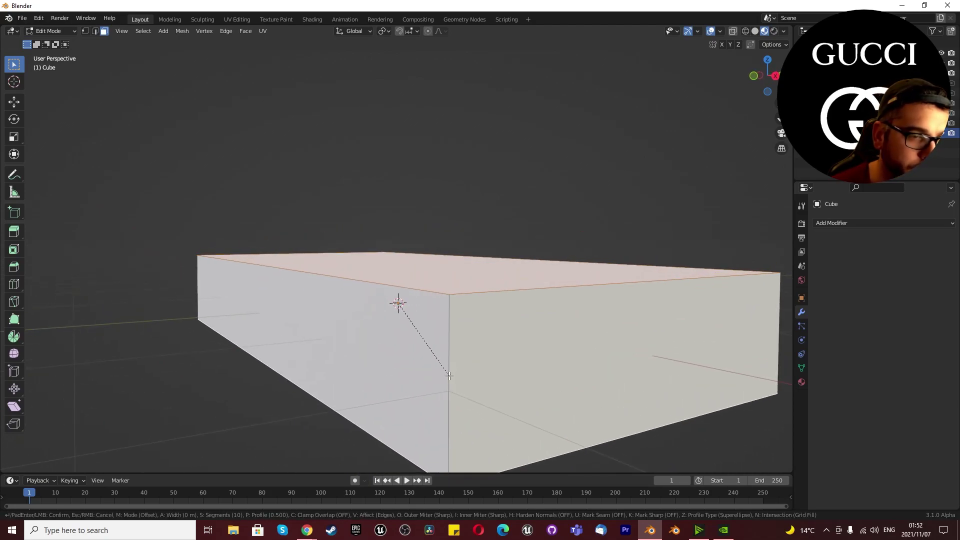
pyautogui.scroll(-9, 465, 383)
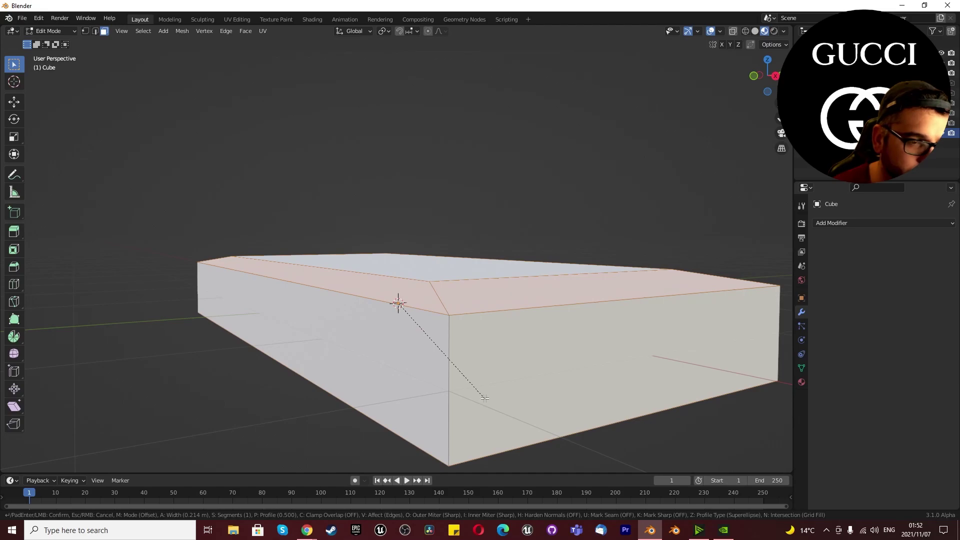
pyautogui.click(485, 398)
# - Select the slab's inner top and bottom faces and inset them by about 0.009 m
pyautogui.moveTo(484, 398); pyautogui.dragTo(473, 226, button='middle')
pyautogui.scroll(-3, 547, 410)
pyautogui.click(505, 354)
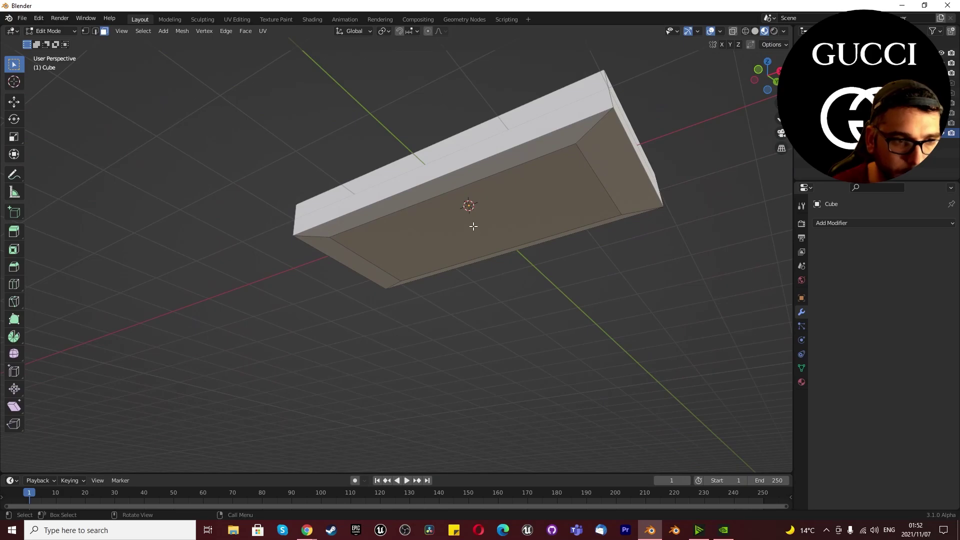
pyautogui.click(530, 193)
pyautogui.moveTo(522, 240); pyautogui.dragTo(522, 332, button='middle')
pyautogui.scroll(2, 522, 332)
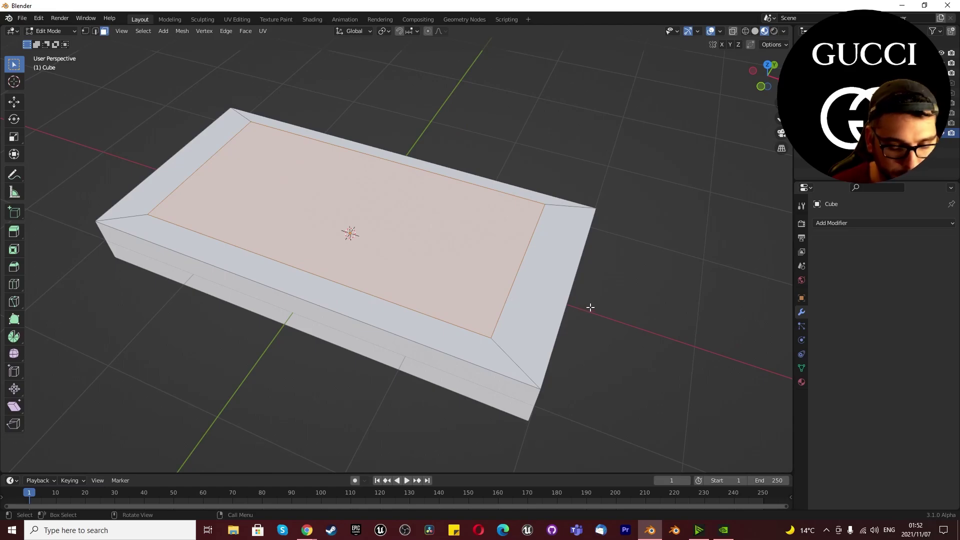
pyautogui.press('i')
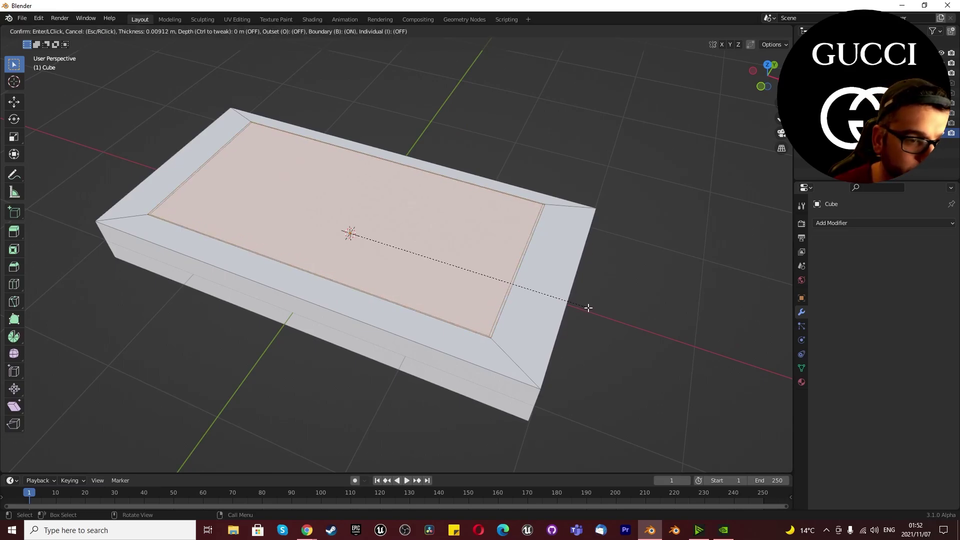
pyautogui.click(589, 309)
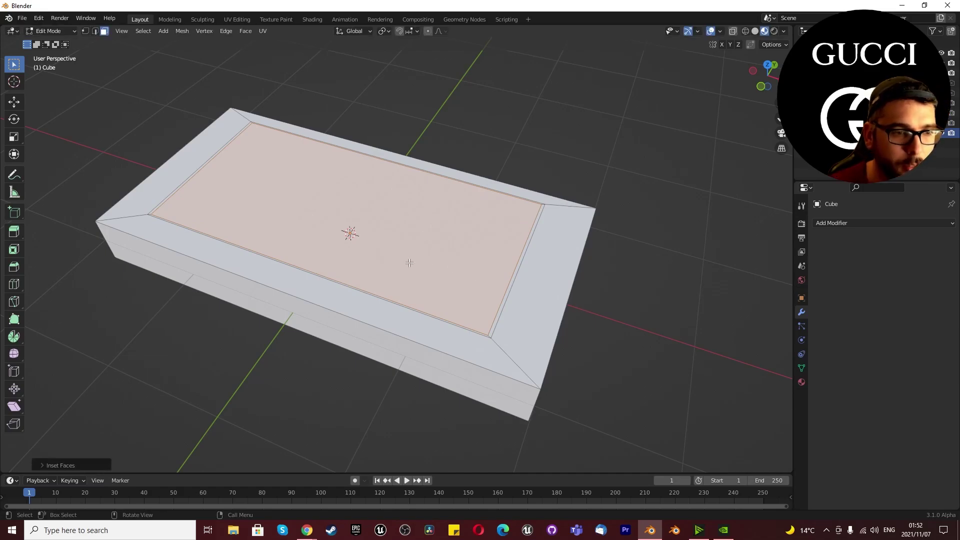
# - Extrude the inset top face about 0.11 m down along Z to form a recess
pyautogui.click(418, 228)
pyautogui.click(536, 121)
pyautogui.click(388, 231)
pyautogui.press('g')
pyautogui.press('z')
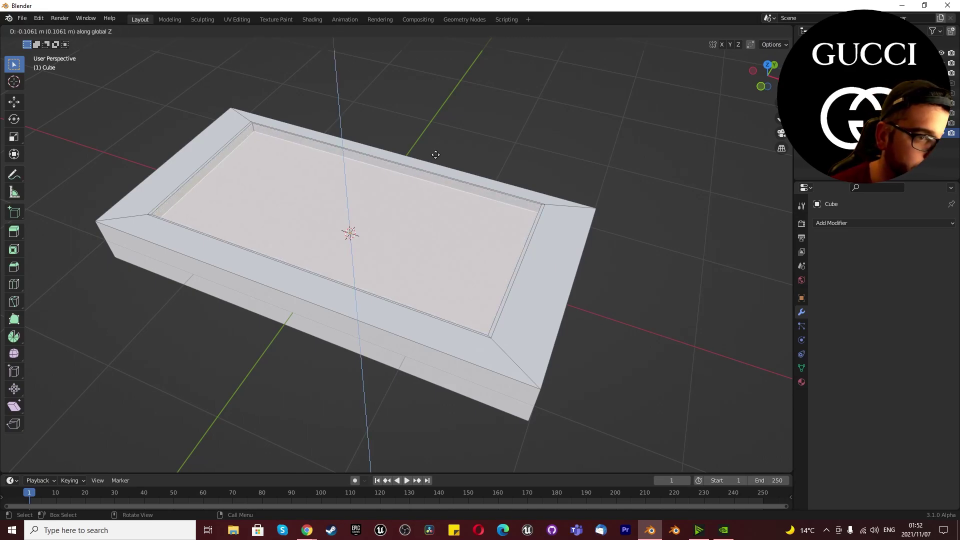
pyautogui.click(435, 156)
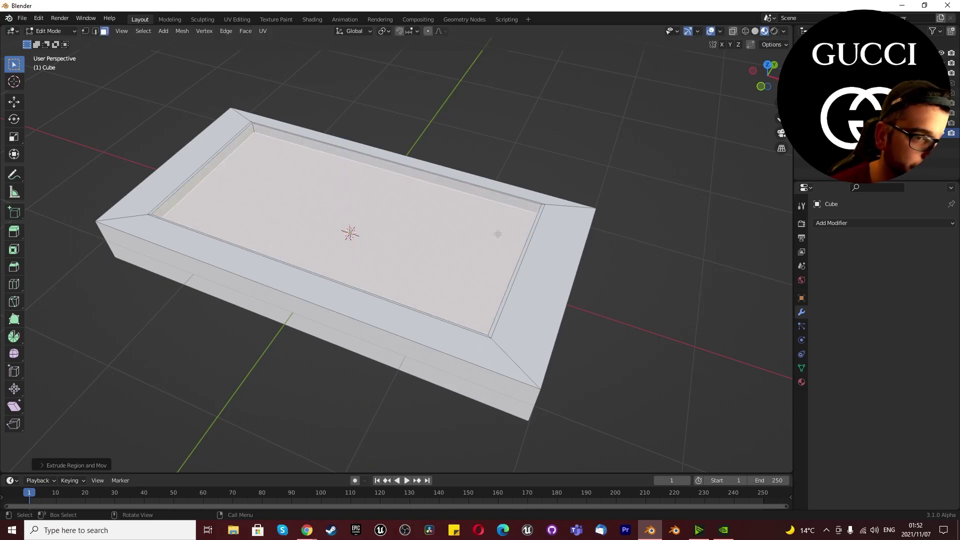
# - Select the edge loop around the recess's inner rim and bevel it about 0.0097 m wide with 4 segments
pyautogui.scroll(3, 524, 252)
pyautogui.keyDown('alt'); pyautogui.click(513, 266); pyautogui.keyUp('alt')
pyautogui.press('2')
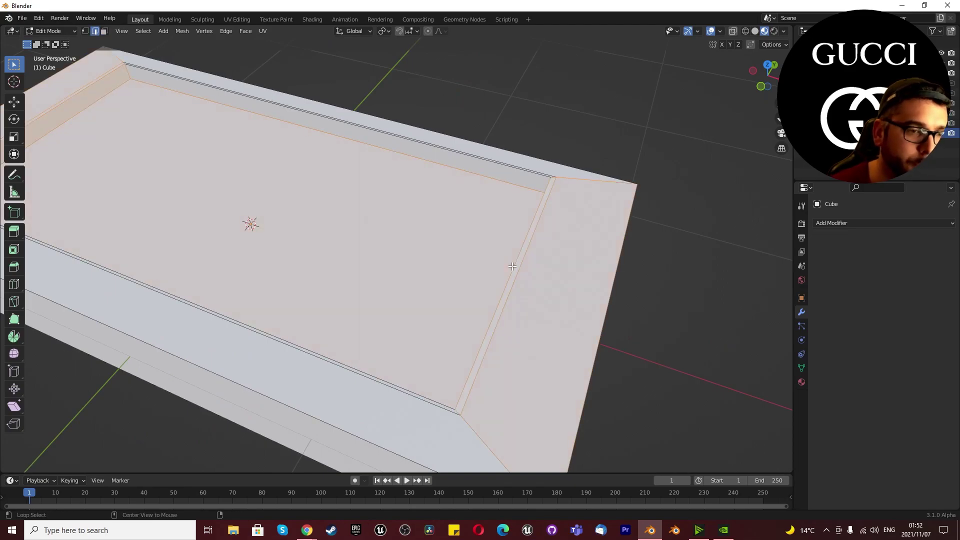
pyautogui.keyDown('alt'); pyautogui.click(513, 267); pyautogui.keyUp('alt')
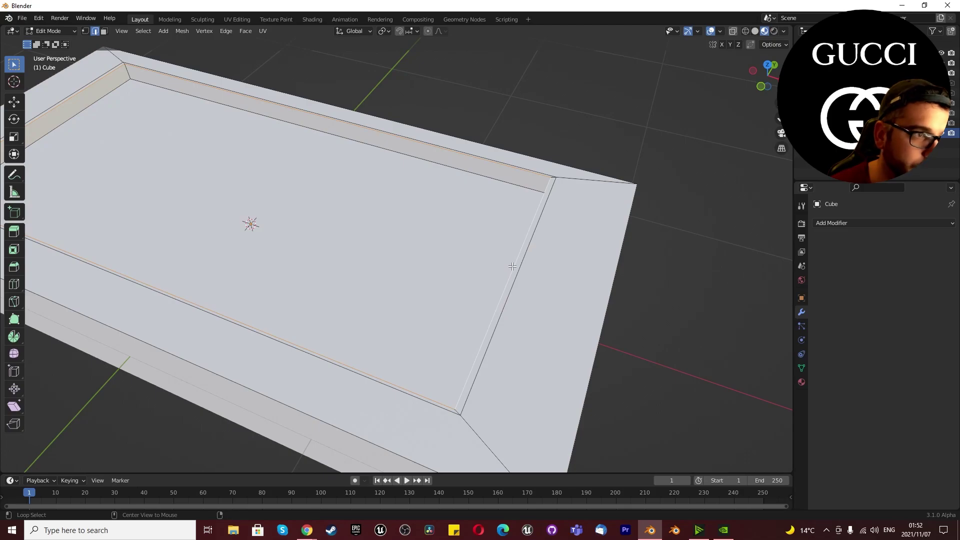
pyautogui.moveTo(510, 266); pyautogui.dragTo(531, 245, button='middle')
pyautogui.scroll(1, 625, 255)
pyautogui.scroll(5, 566, 266)
pyautogui.scroll(-3, 572, 276)
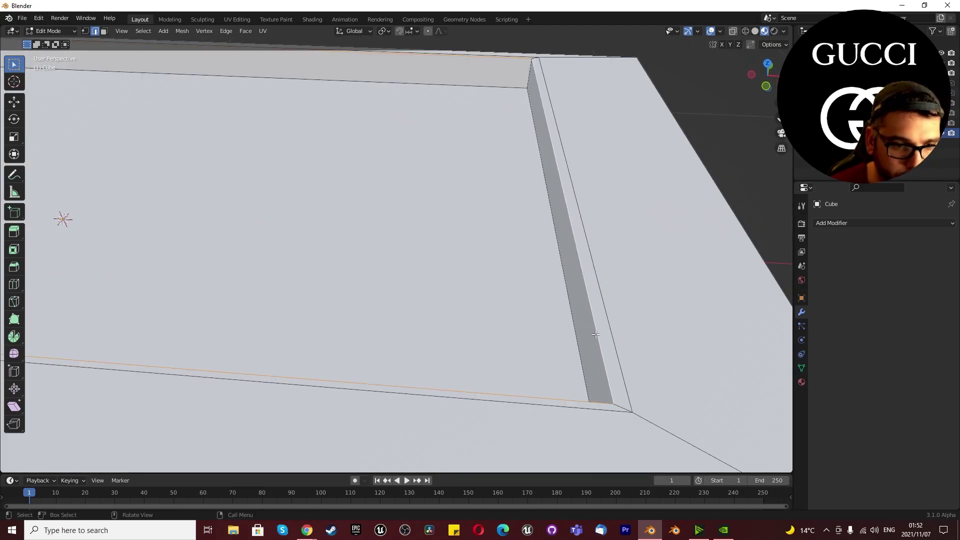
pyautogui.hotkey('ctrl', 'b')
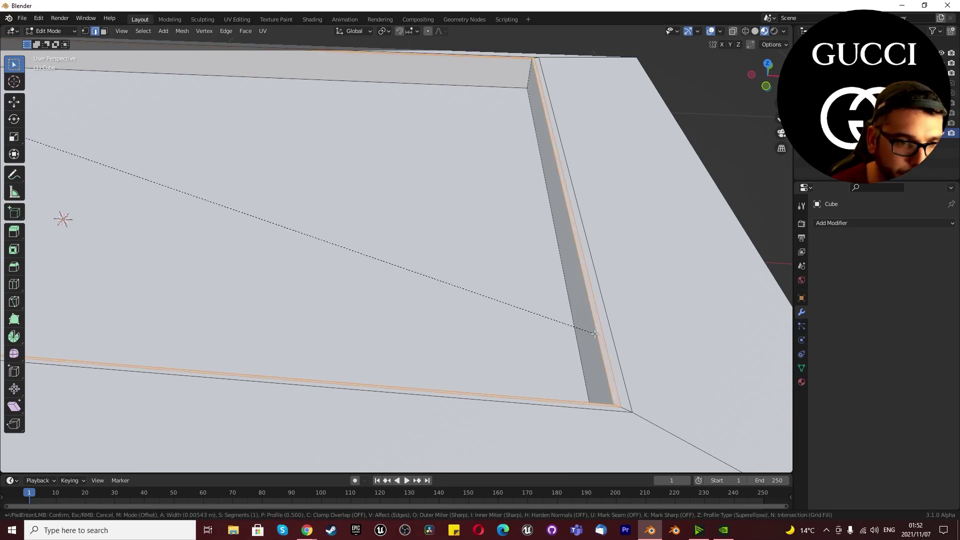
pyautogui.scroll(3, 596, 336)
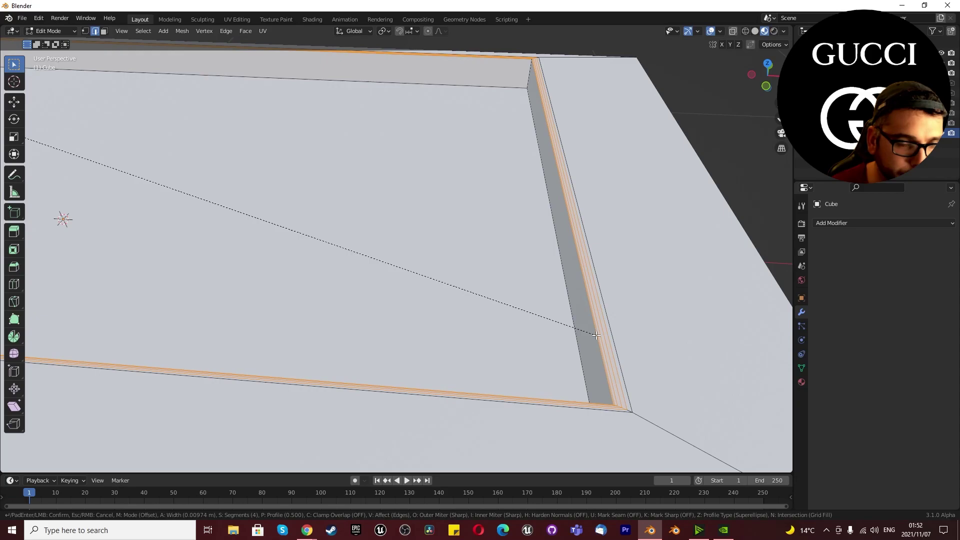
pyautogui.click(597, 335)
# - Select the slab's outer top edge loop and bevel it about 0.12 m wide with 8 segments
pyautogui.press('Tab')
pyautogui.scroll(-3, 597, 335)
pyautogui.moveTo(572, 315); pyautogui.dragTo(467, 306, button='middle')
pyautogui.press('Tab')
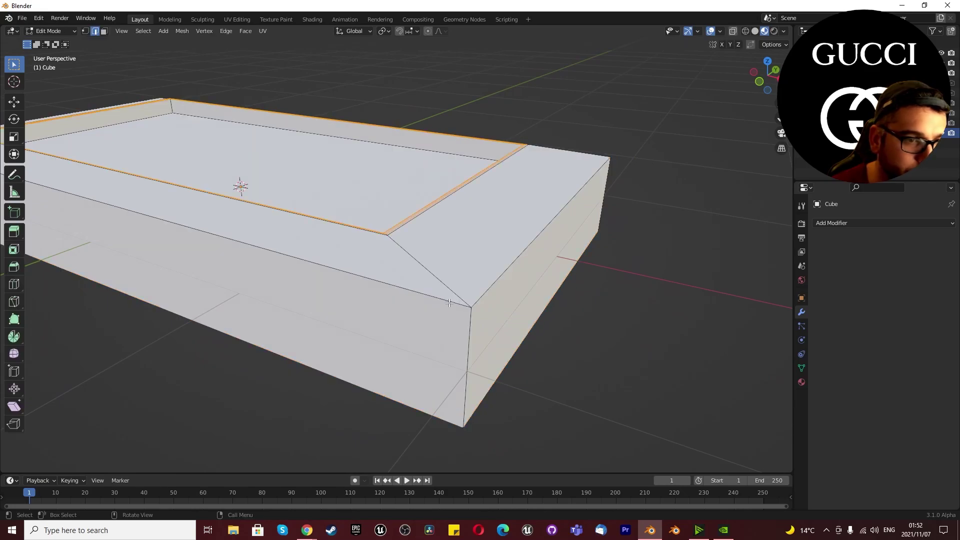
pyautogui.hotkey('alt', 'a')
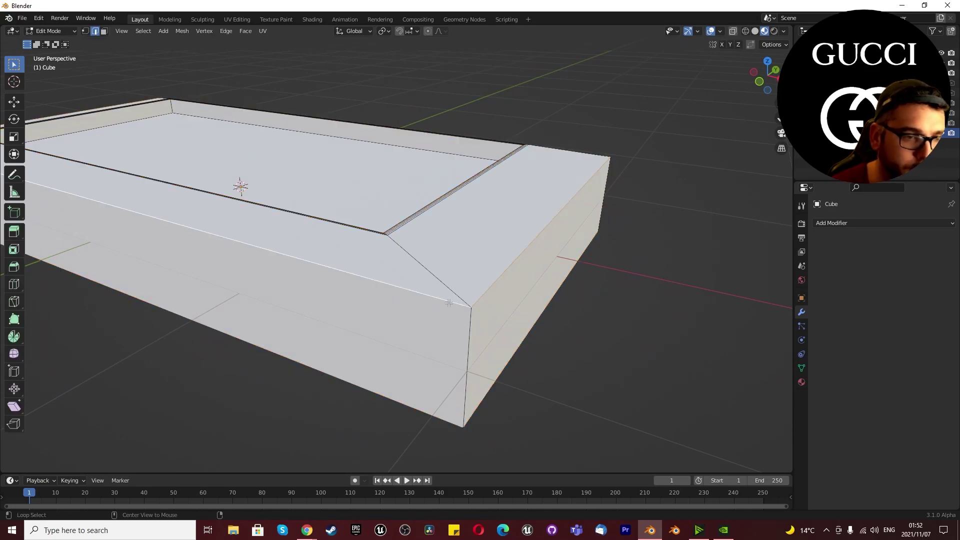
pyautogui.hotkey('ctrl', 'z')
pyautogui.hotkey('ctrl', 'b')
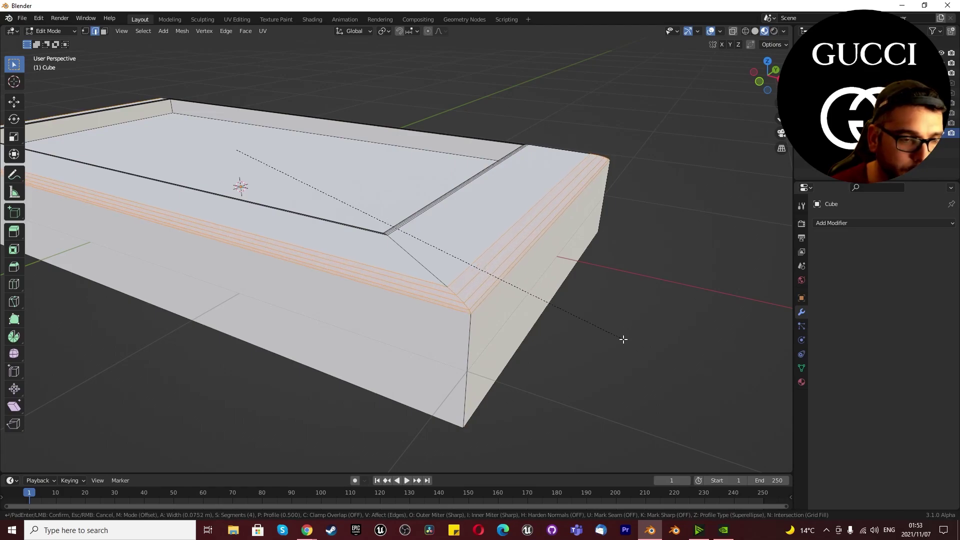
pyautogui.scroll(-2, 623, 339)
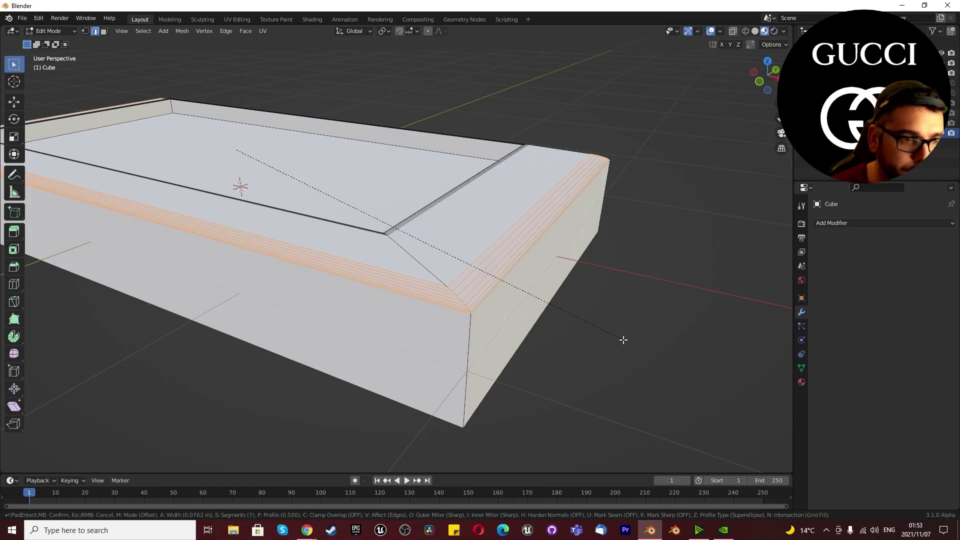
pyautogui.scroll(5, 623, 339)
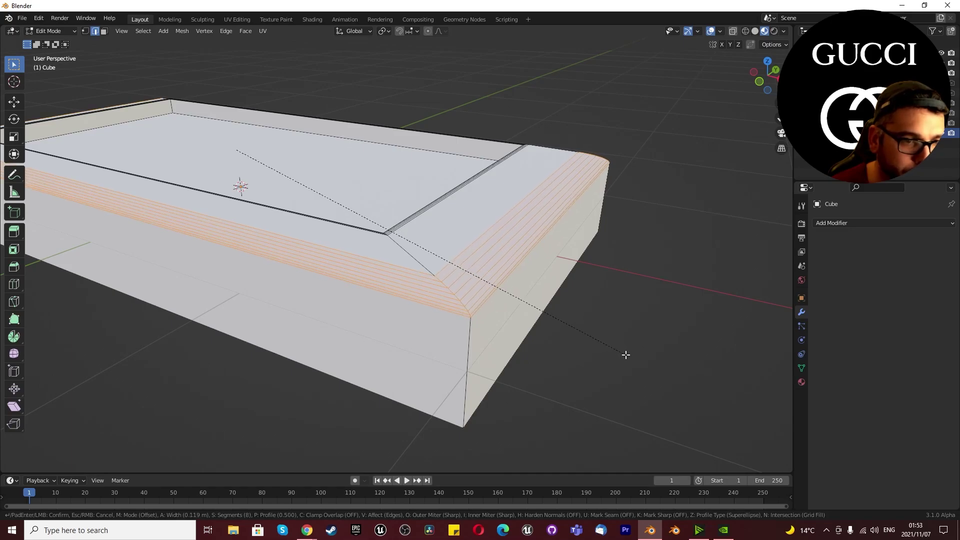
pyautogui.click(625, 355)
pyautogui.scroll(-4, 471, 342)
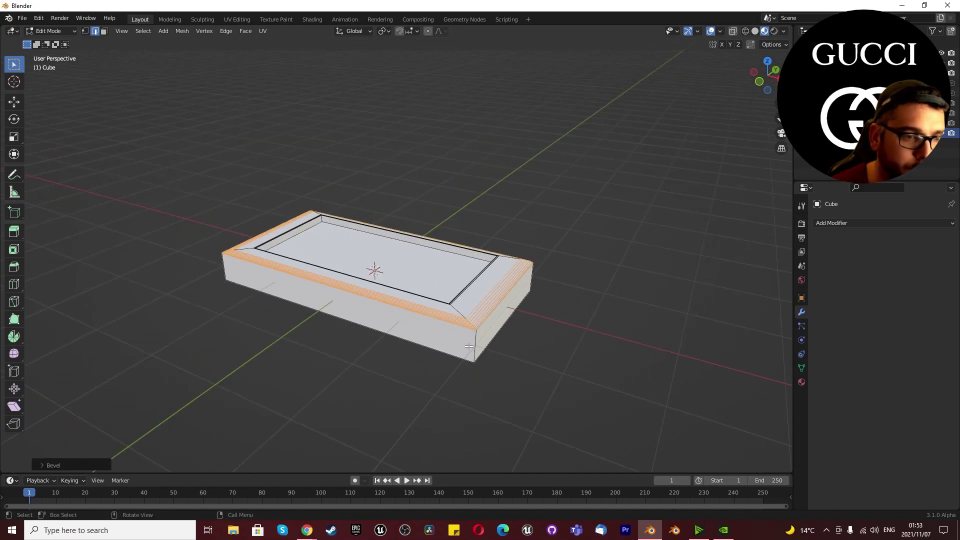
# - Select the slab's bottom edge loop and scale it by about 1.086 in X and Y, locking Z, to flare the base
pyautogui.scroll(4, 475, 343)
pyautogui.moveTo(475, 343); pyautogui.dragTo(509, 336, button='middle')
pyautogui.moveTo(605, 293); pyautogui.dragTo(599, 284, button='middle')
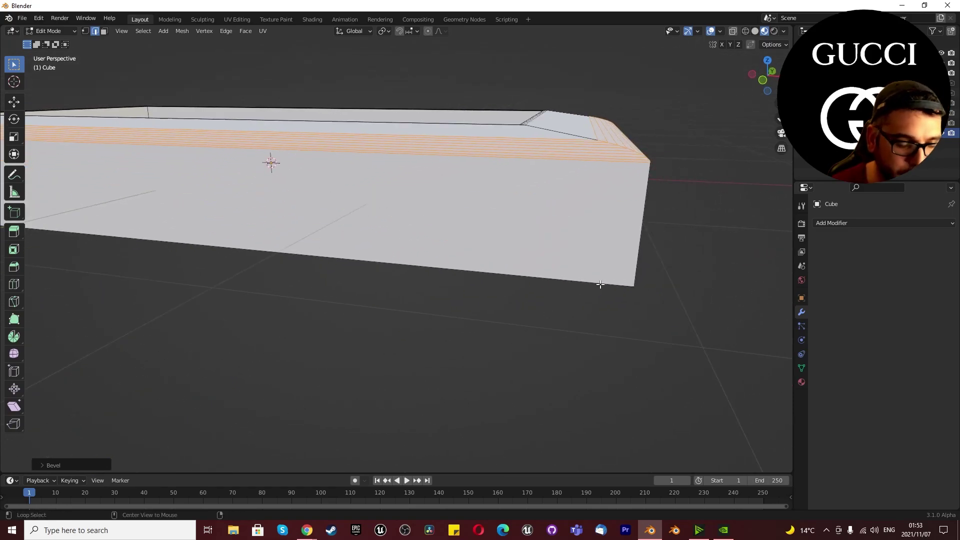
pyautogui.hotkey('alt', 'a')
pyautogui.press('s')
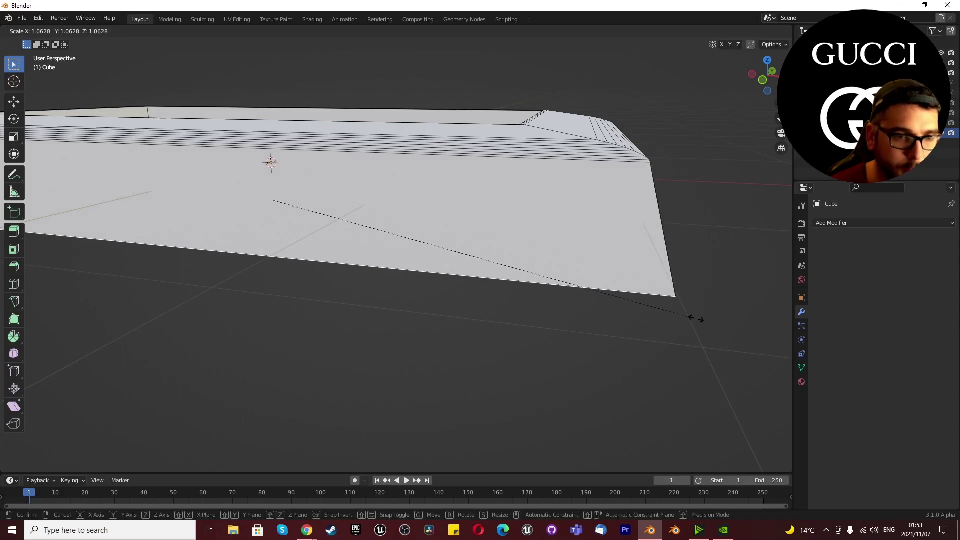
pyautogui.hotkey('shift', 'z')
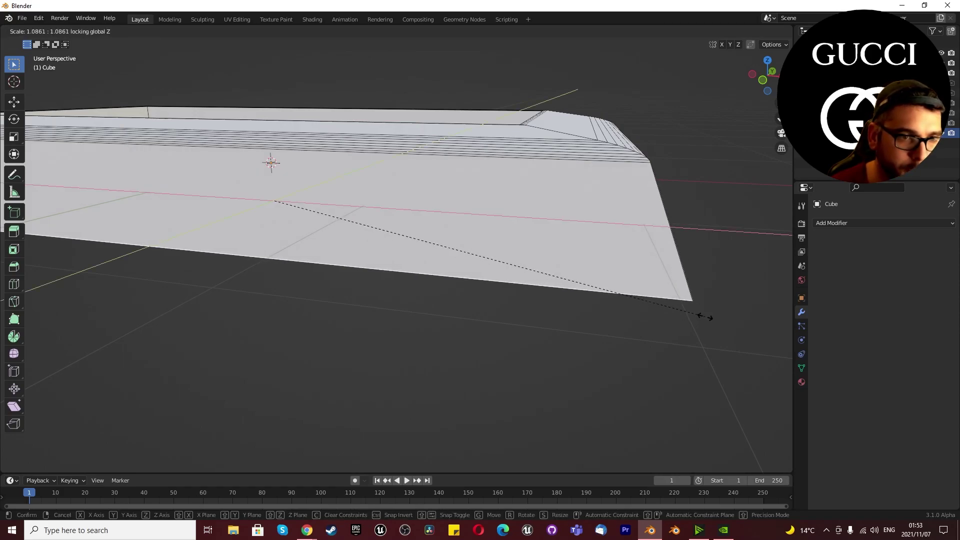
pyautogui.click(705, 316)
# - Examine the slab's flared shape from above and at an angle, including in Object Mode
pyautogui.moveTo(589, 262); pyautogui.dragTo(301, 290, button='middle')
pyautogui.scroll(2, 302, 291)
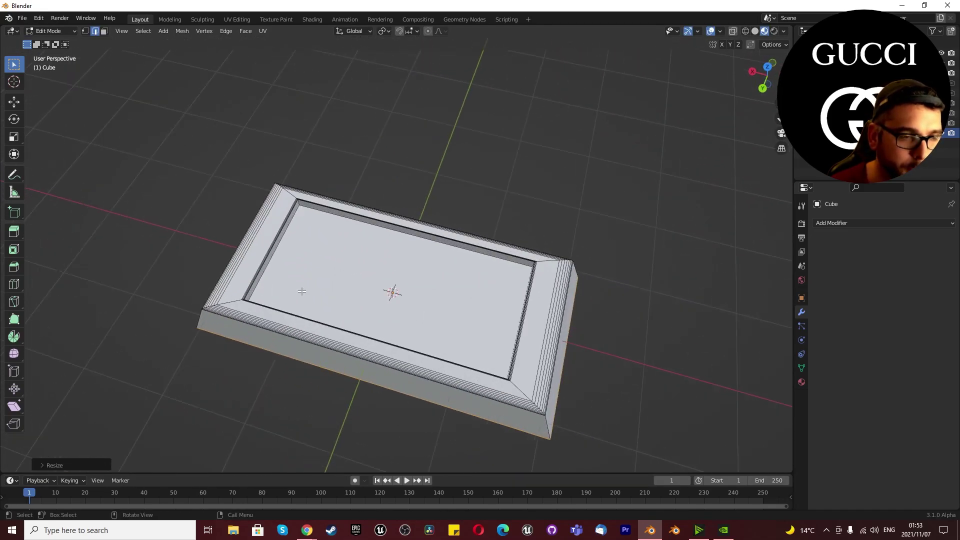
pyautogui.press('KP_7')
pyautogui.scroll(-3, 357, 334)
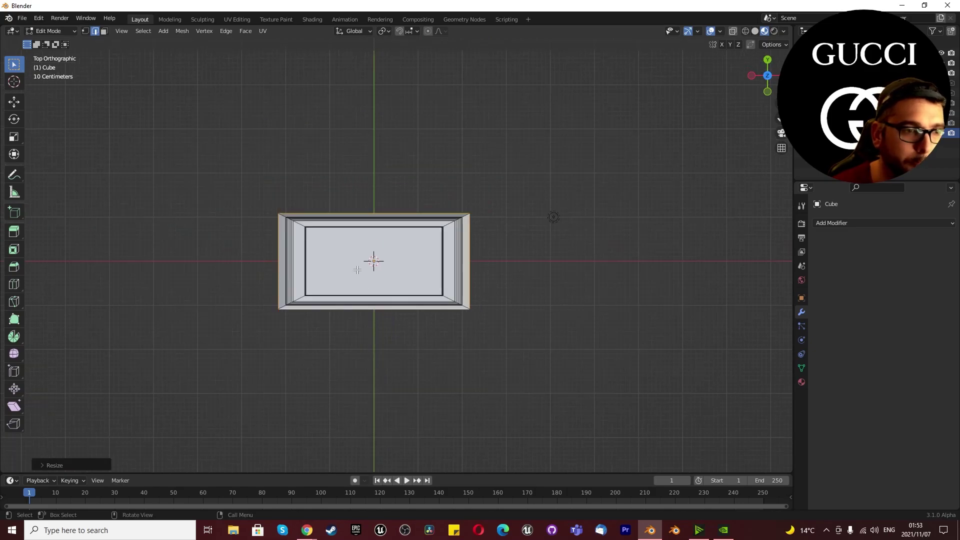
pyautogui.scroll(4, 357, 272)
pyautogui.click(375, 261)
pyautogui.press('Tab')
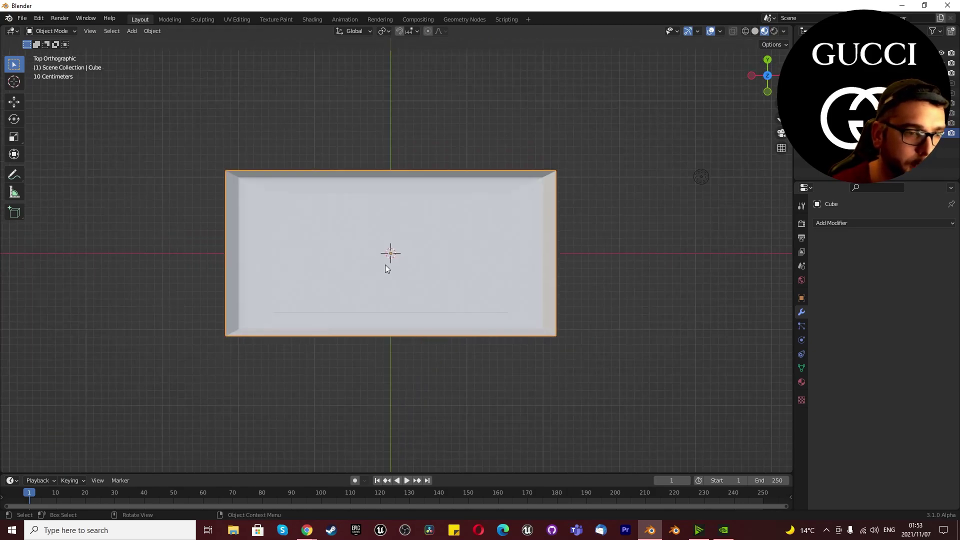
pyautogui.moveTo(376, 246); pyautogui.dragTo(387, 253, button='middle')
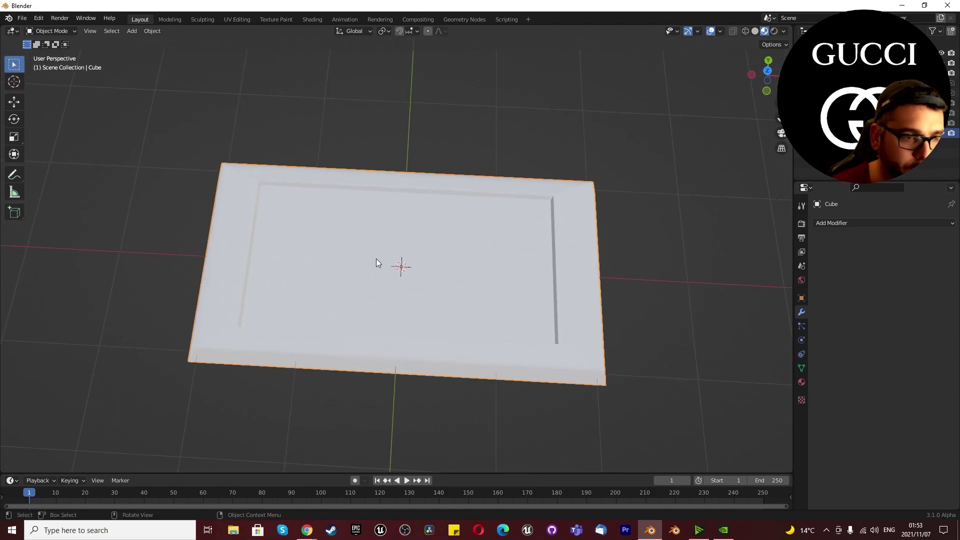
# - In Edit Mode, select the recessed top face and create a vertex group named Logo
pyautogui.press('Tab')
pyautogui.press('3')
pyautogui.click(353, 266)
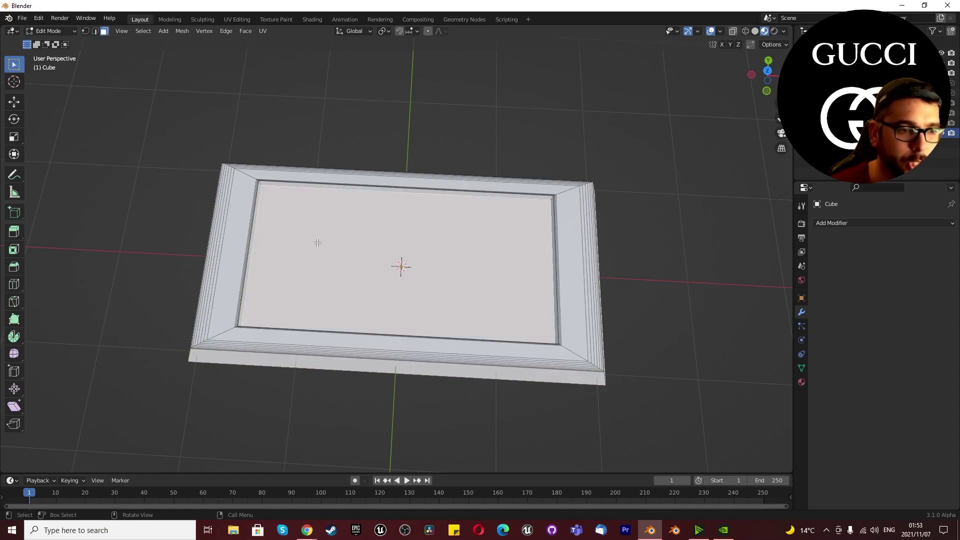
pyautogui.click(801, 368)
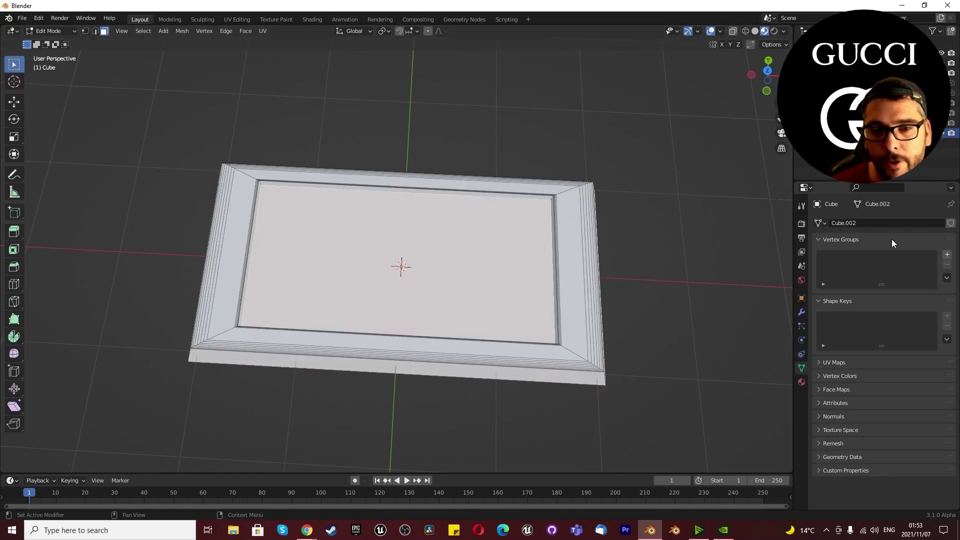
pyautogui.click(947, 255)
pyautogui.doubleClick(860, 258)
pyautogui.write('Logo')
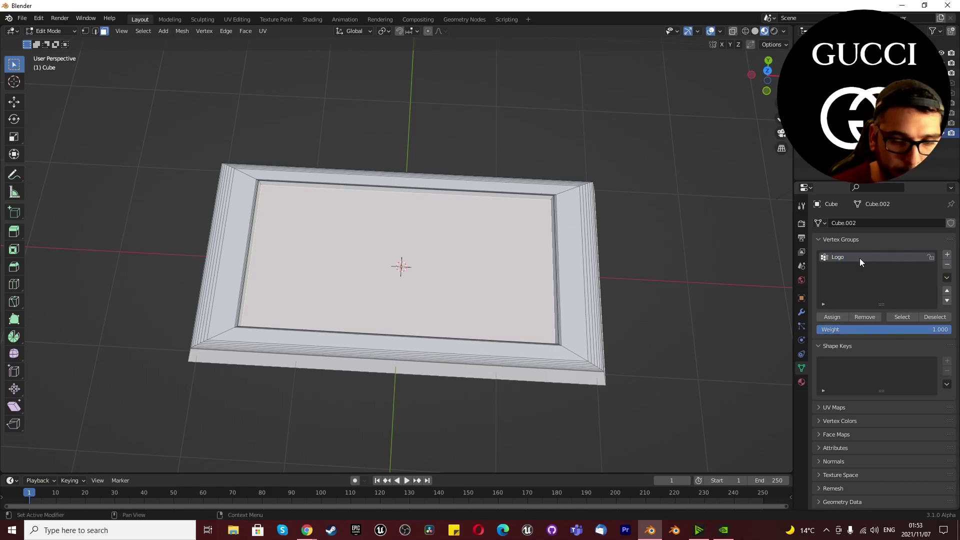
pyautogui.press('Return')
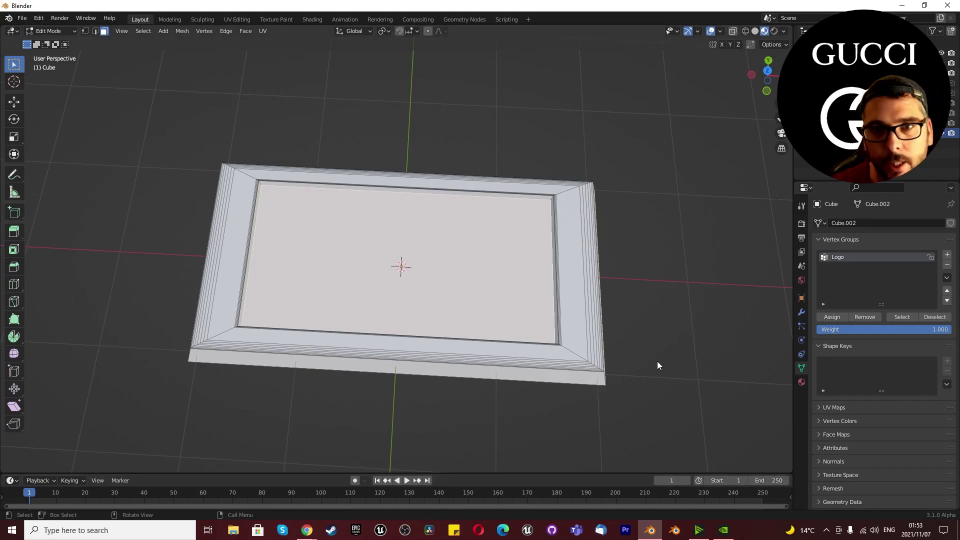
pyautogui.scroll(-2, 404, 298)
pyautogui.scroll(2, 403, 293)
pyautogui.press('KP_7')
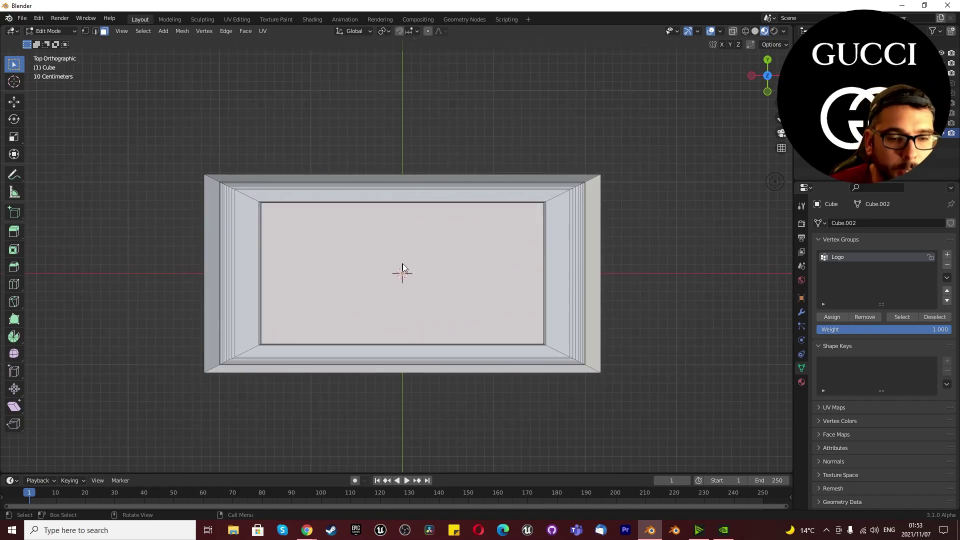
pyautogui.press('Tab')
pyautogui.press('Tab')
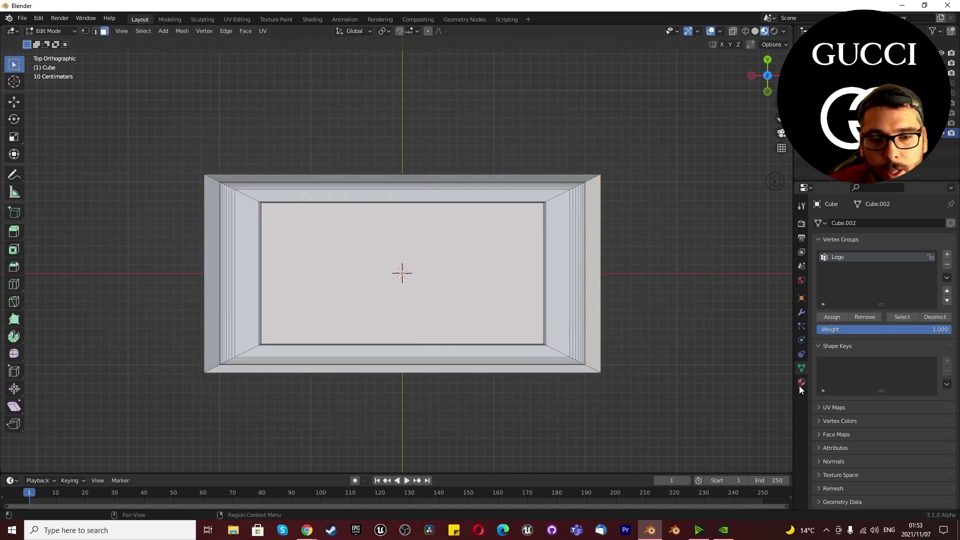
pyautogui.click(801, 281)
pyautogui.moveTo(573, 294); pyautogui.dragTo(266, 257, button='middle')
pyautogui.moveTo(437, 264)
pyautogui.mouseDown(button='middle')
pyautogui.moveTo(420, 273)
pyautogui.moveTo(449, 285)
pyautogui.moveTo(439, 283)
pyautogui.mouseUp(button='middle')
# - Add a Subdivision Surface modifier to the slab, set it to Simple and use viewport level 1
pyautogui.click(801, 313)
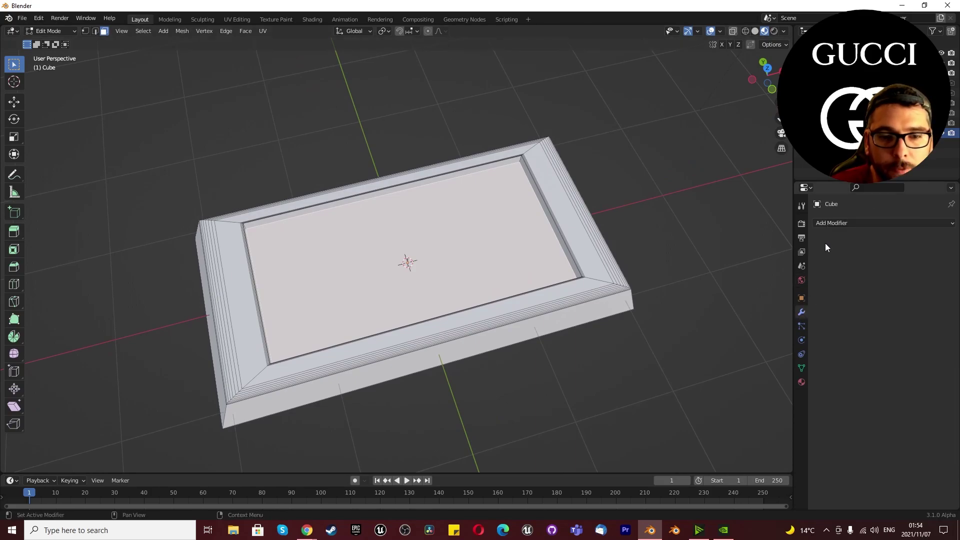
pyautogui.click(830, 223)
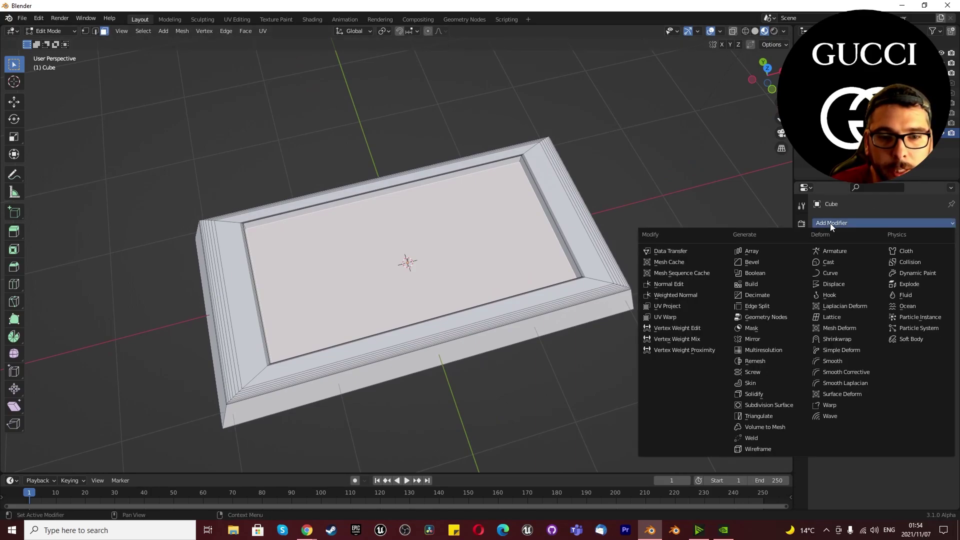
pyautogui.click(763, 404)
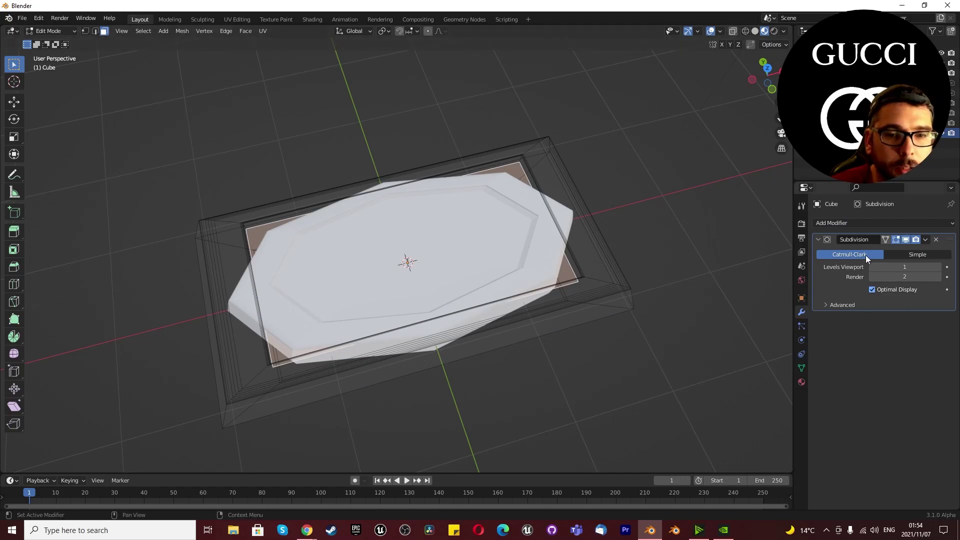
pyautogui.click(937, 268)
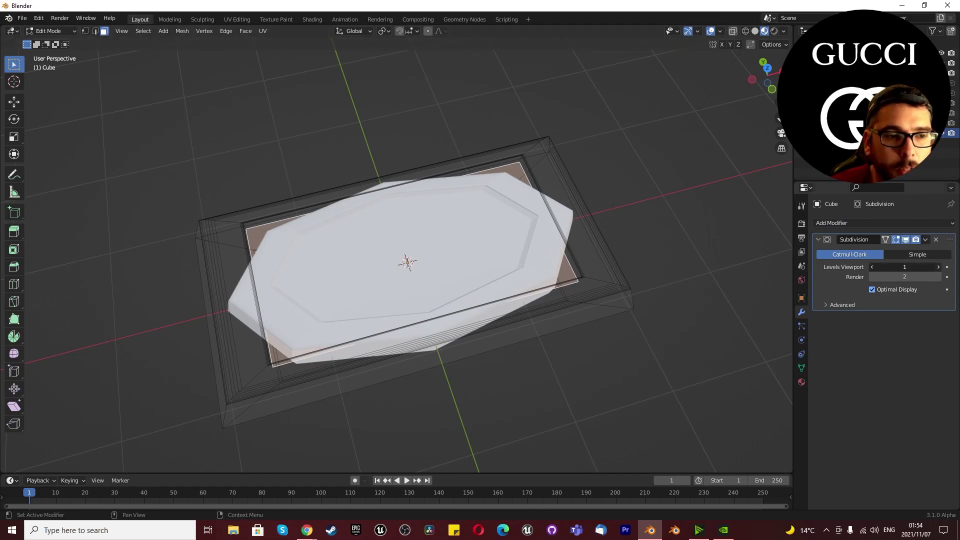
pyautogui.moveTo(428, 236); pyautogui.dragTo(395, 285, button='middle')
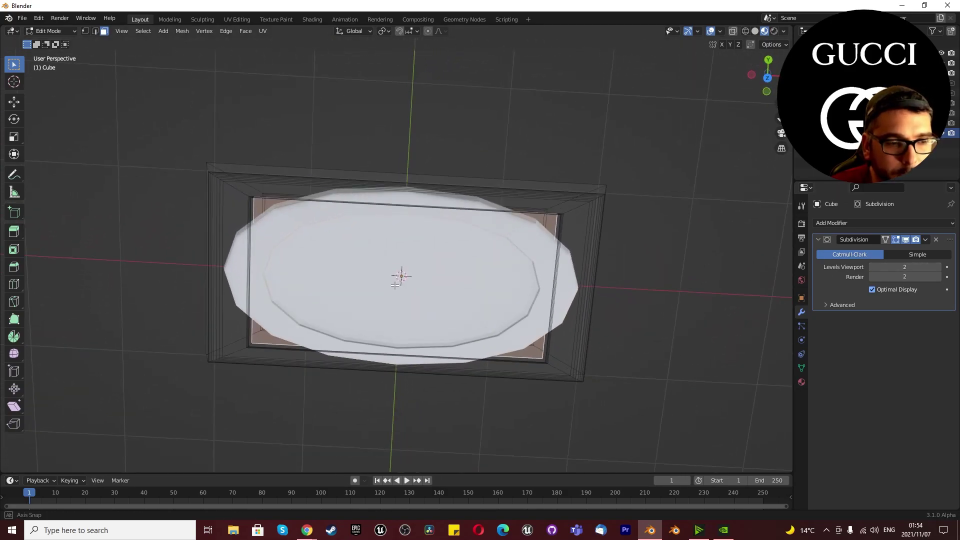
pyautogui.click(910, 253)
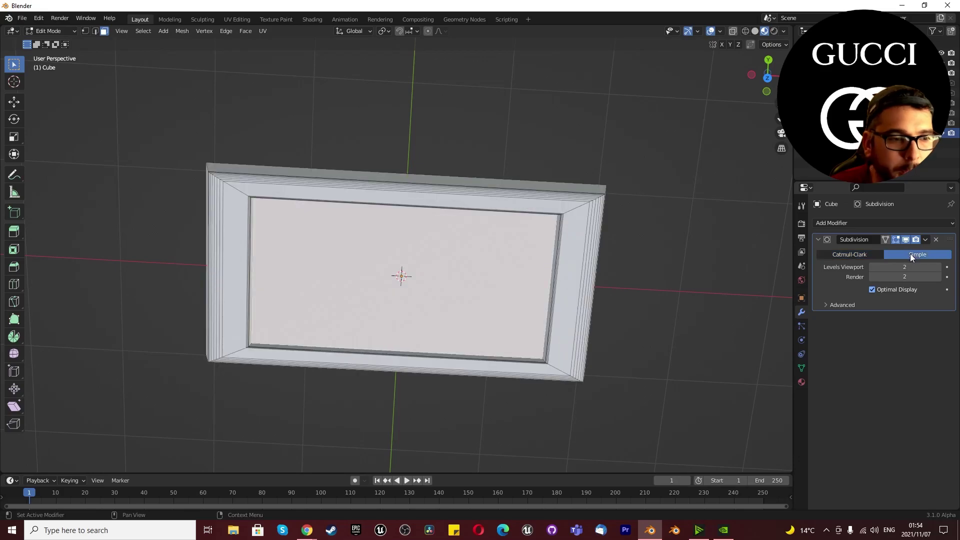
pyautogui.click(872, 266)
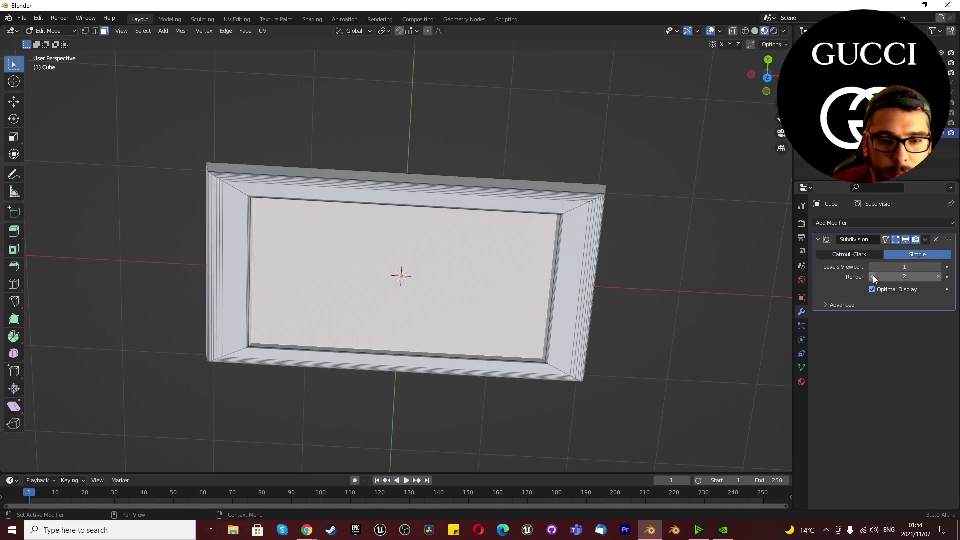
# - Add a second Subdivision Surface modifier using Catmull-Clark and set its viewport level to 2
pyautogui.click(826, 223)
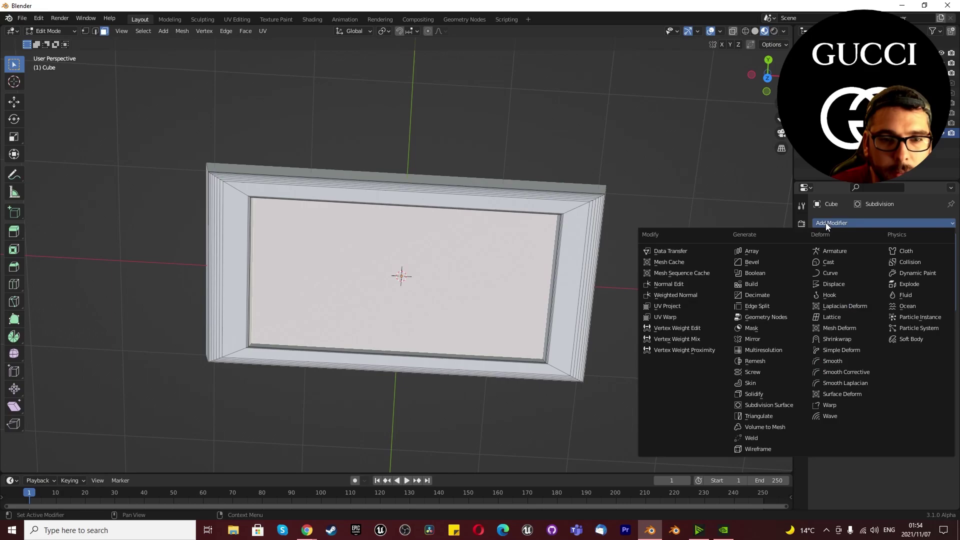
pyautogui.click(769, 407)
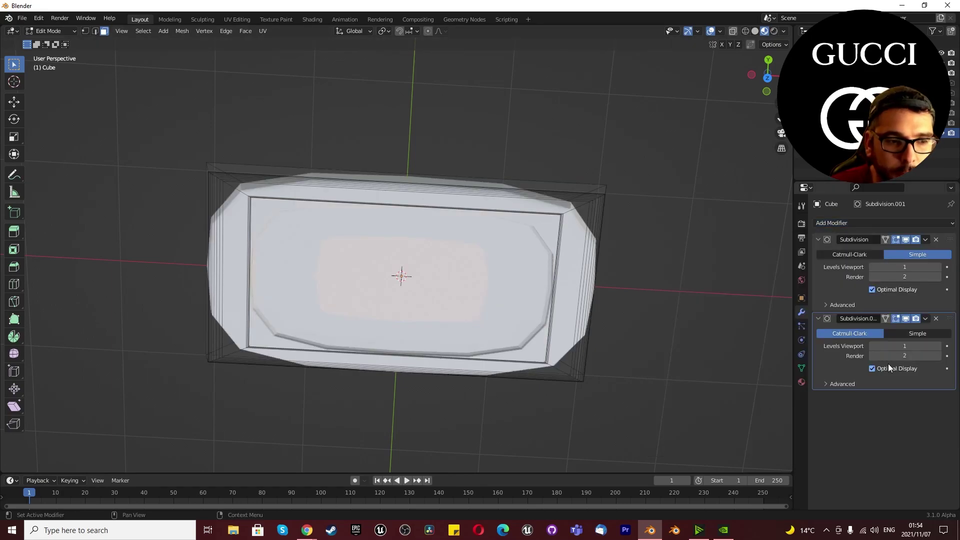
pyautogui.moveTo(495, 298); pyautogui.dragTo(489, 253, button='middle')
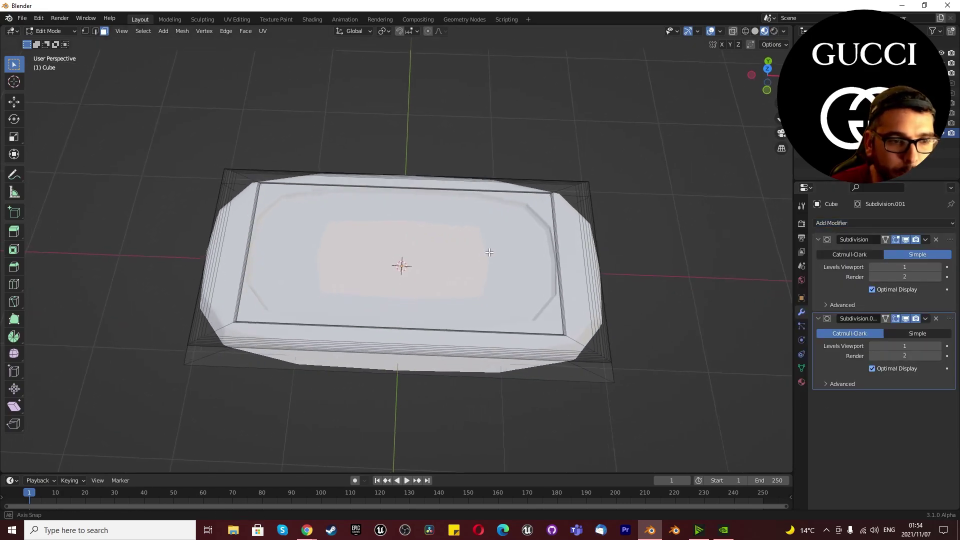
pyautogui.click(939, 346)
pyautogui.moveTo(406, 322); pyautogui.dragTo(390, 332, button='middle')
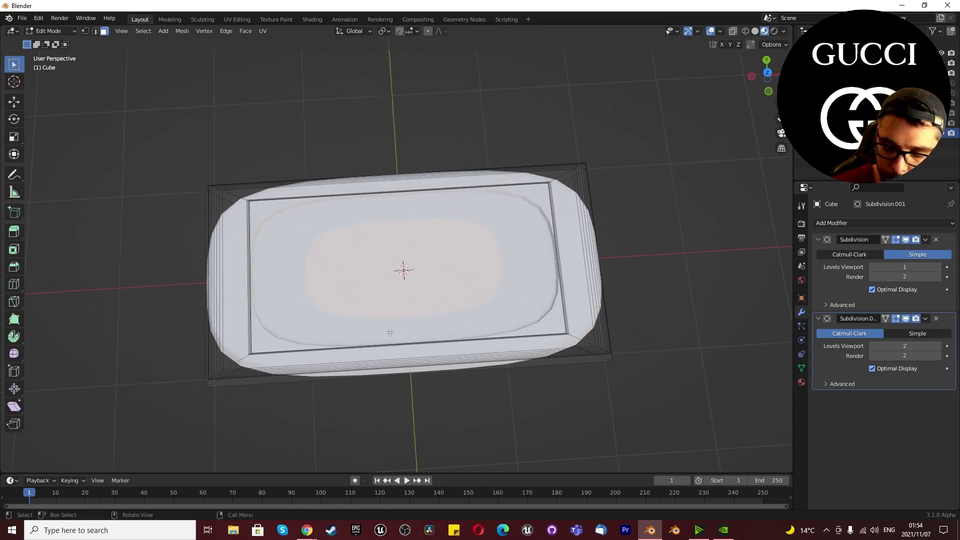
# - Add a Displace modifier to the plate and create a new texture for it
pyautogui.scroll(1, 390, 332)
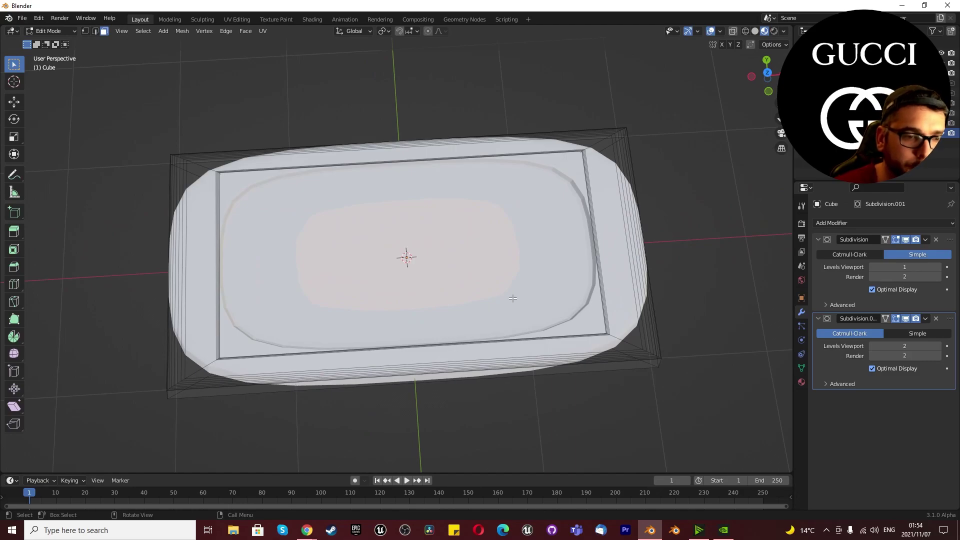
pyautogui.scroll(-5, 510, 300)
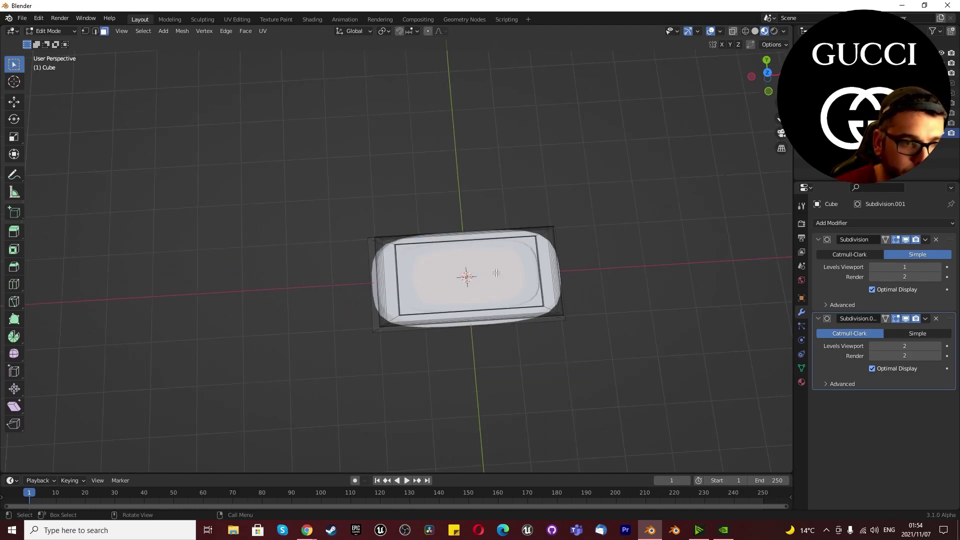
pyautogui.scroll(1, 454, 281)
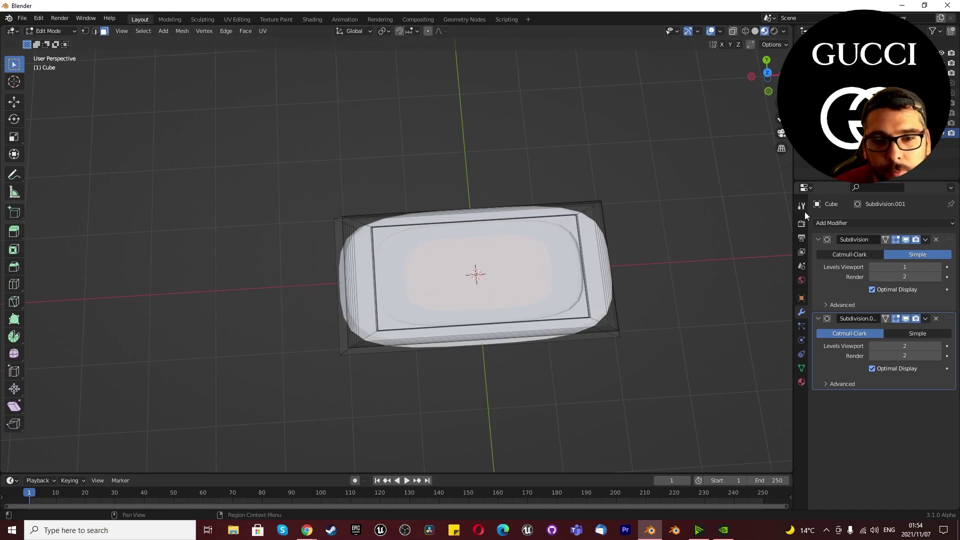
pyautogui.click(826, 223)
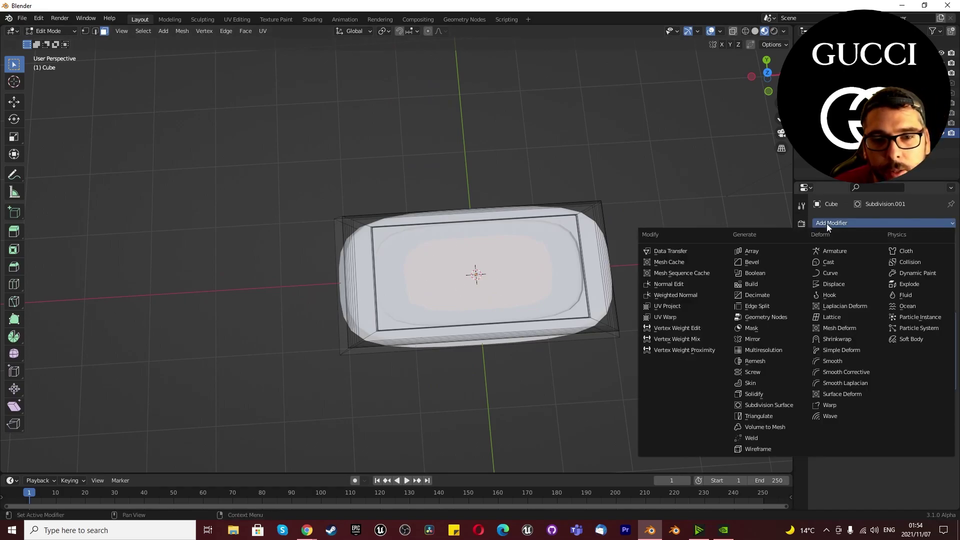
pyautogui.click(840, 283)
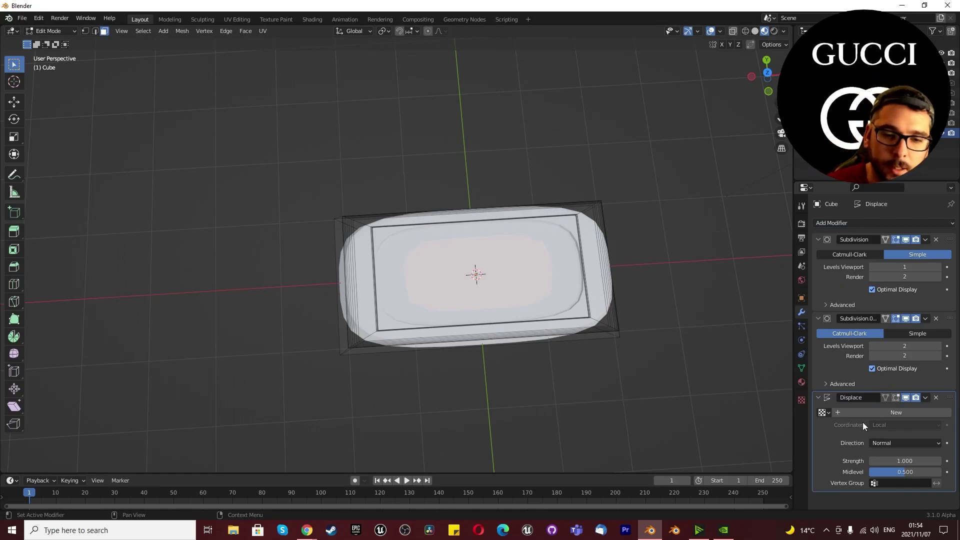
pyautogui.click(872, 413)
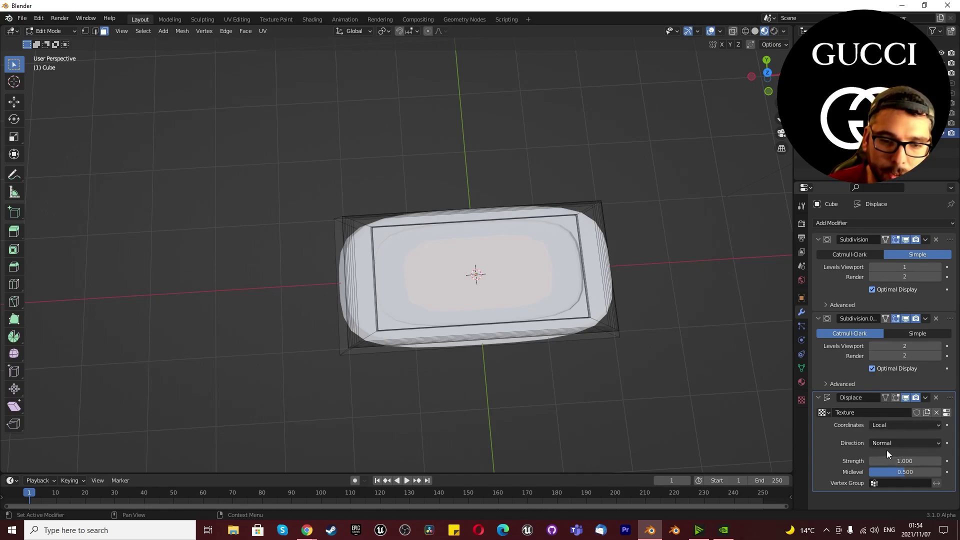
# - Load Untitled design (3).jpg from the Desktop as the displacement texture's image
pyautogui.click(801, 400)
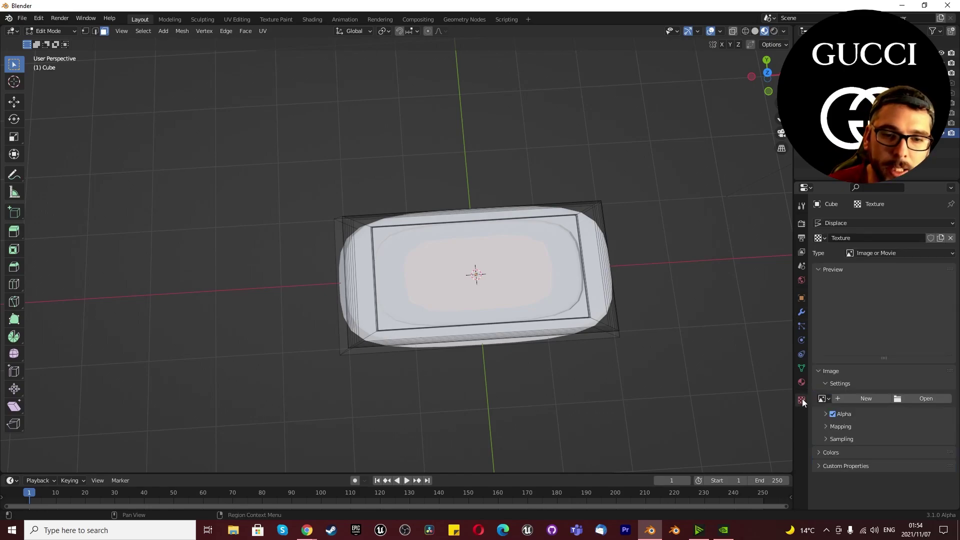
pyautogui.click(916, 396)
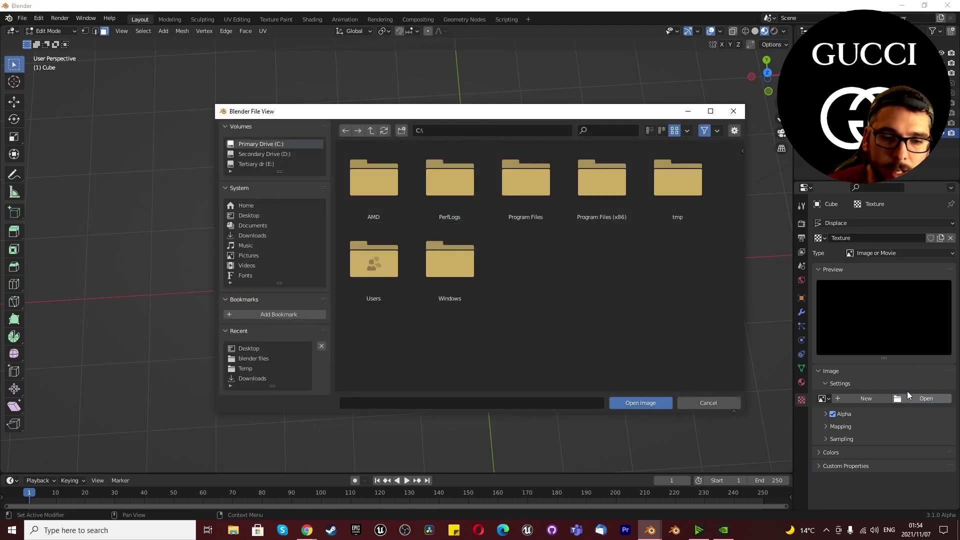
pyautogui.click(255, 216)
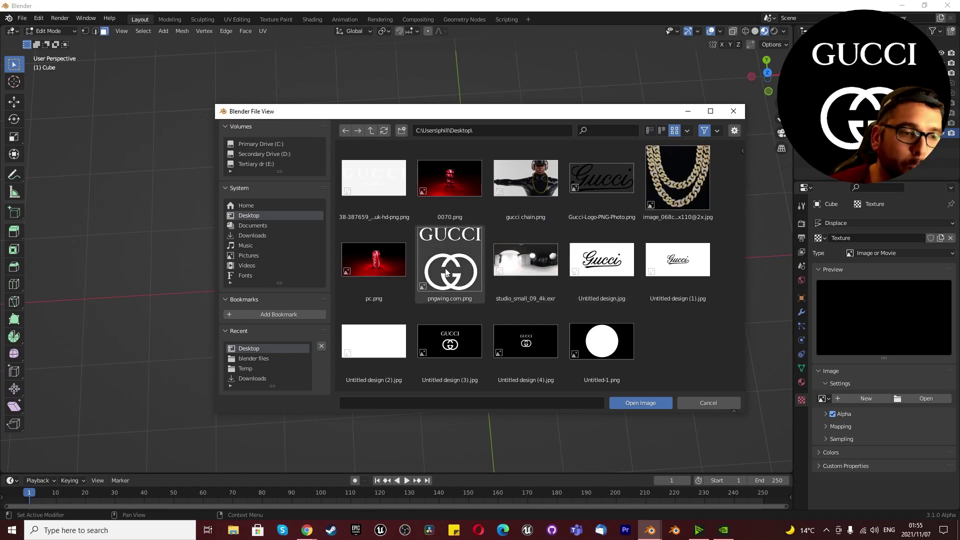
pyautogui.doubleClick(463, 344)
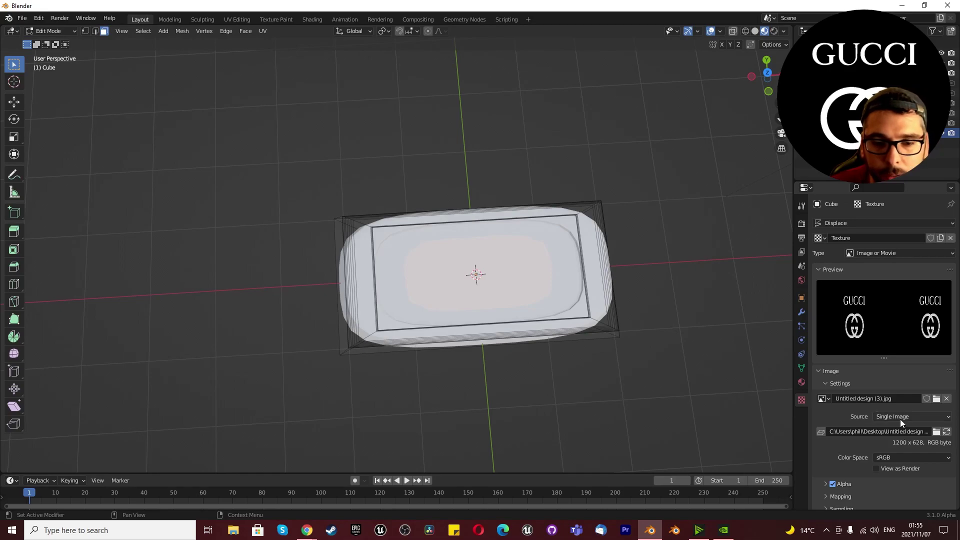
# - Switch to Object Mode and view the plate's displaced top face up close at an angle
pyautogui.scroll(3, 449, 295)
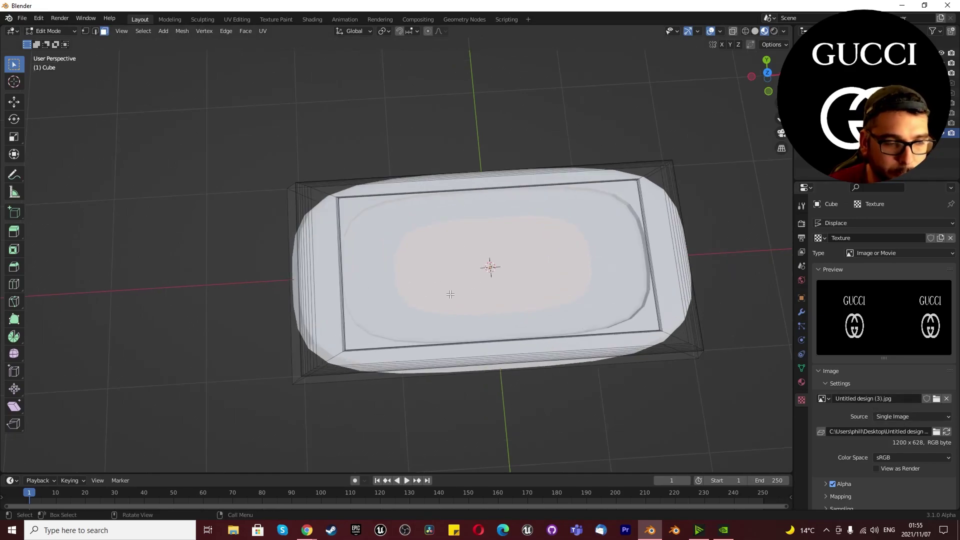
pyautogui.press('Tab')
pyautogui.moveTo(491, 288); pyautogui.dragTo(416, 283, button='middle')
pyautogui.moveTo(466, 263); pyautogui.dragTo(582, 290, button='middle')
pyautogui.click(902, 418)
pyautogui.click(903, 425)
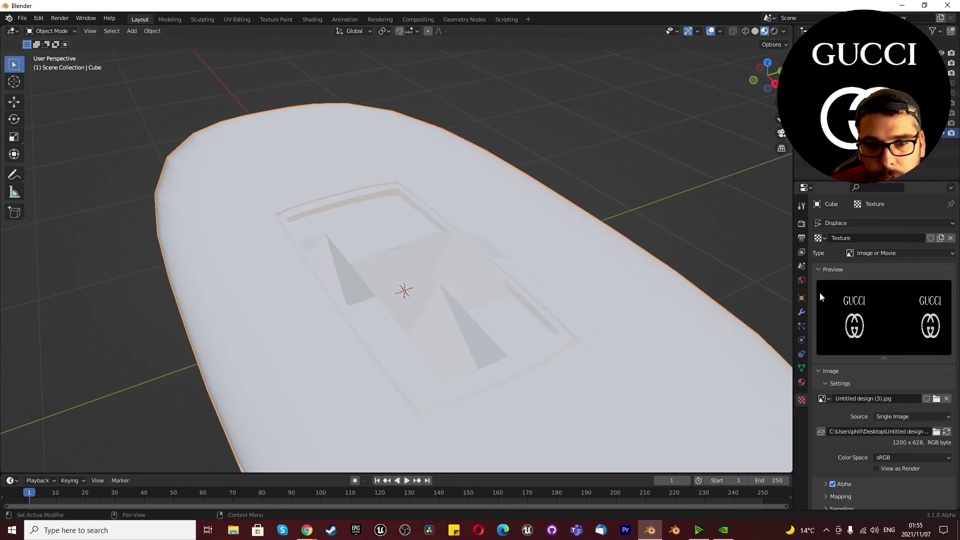
# - Set the Simple subdivision modifier's viewport level to 6
pyautogui.click(798, 313)
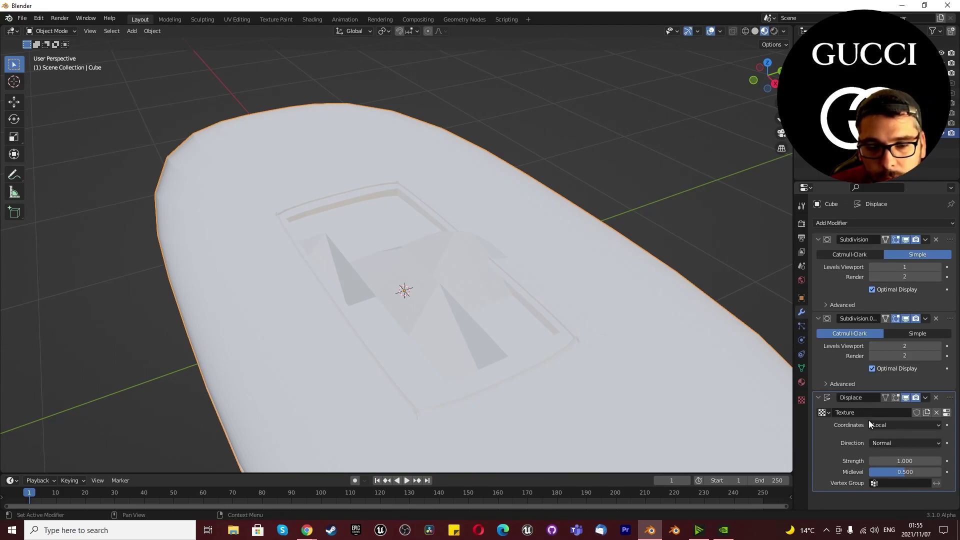
pyautogui.click(890, 445)
pyautogui.click(890, 446)
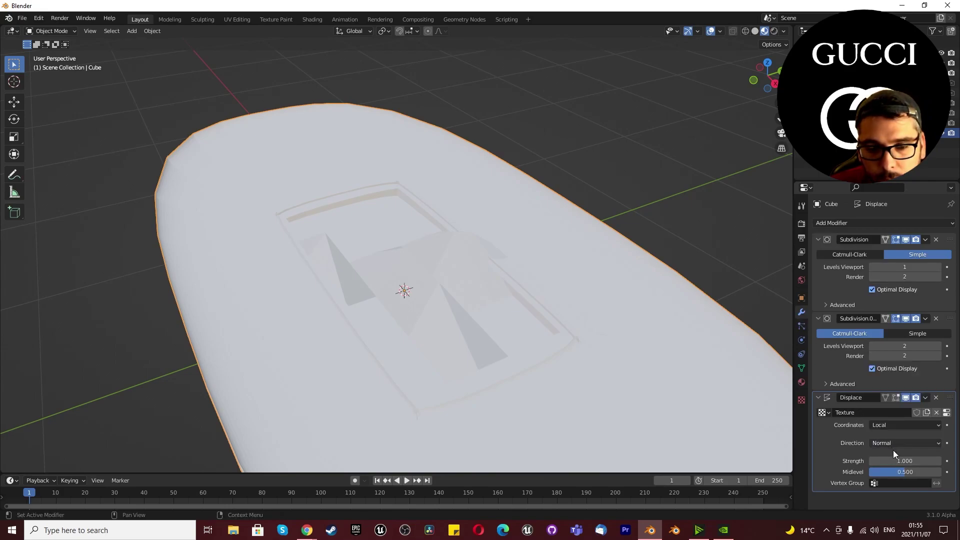
pyautogui.click(902, 266)
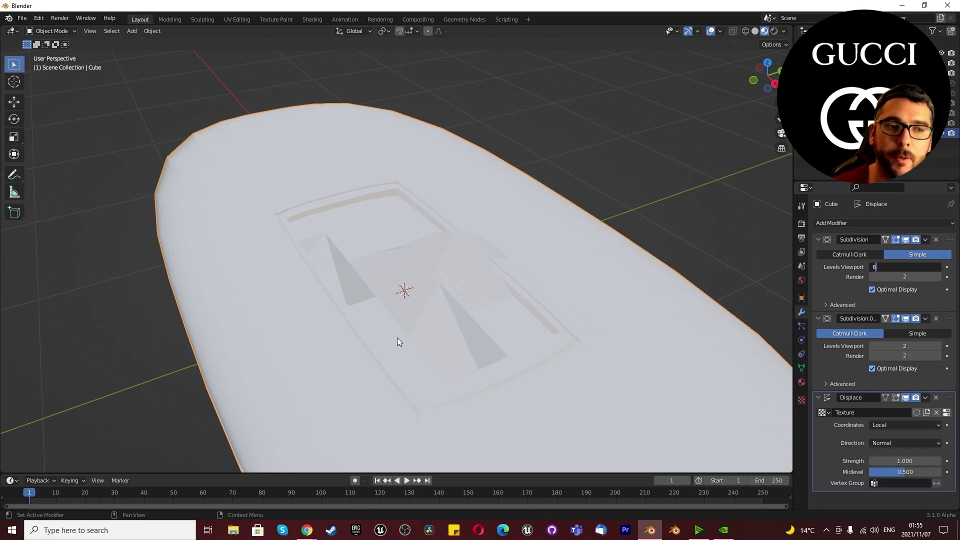
pyautogui.press('Return')
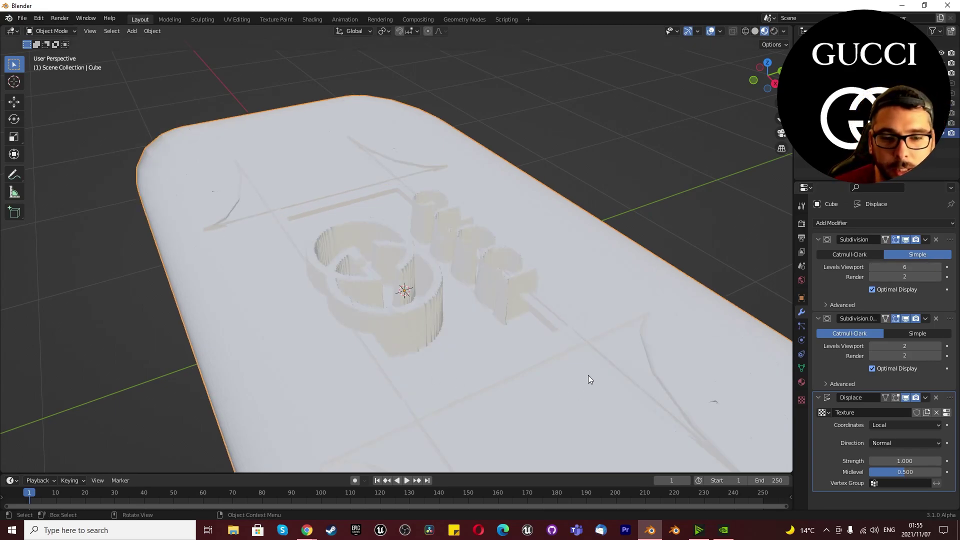
# - Set the Displace modifier's strength to 0.1
pyautogui.doubleClick(907, 461)
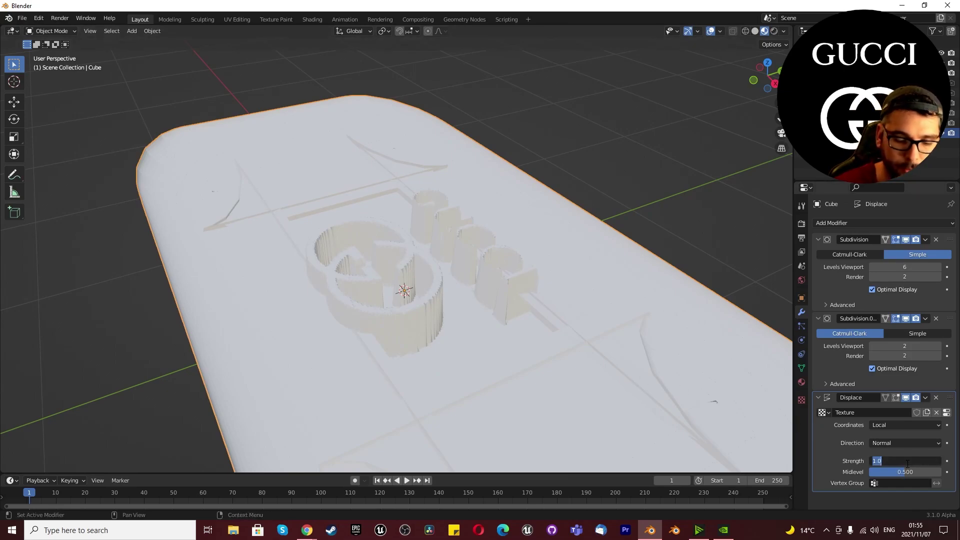
pyautogui.write('0.1')
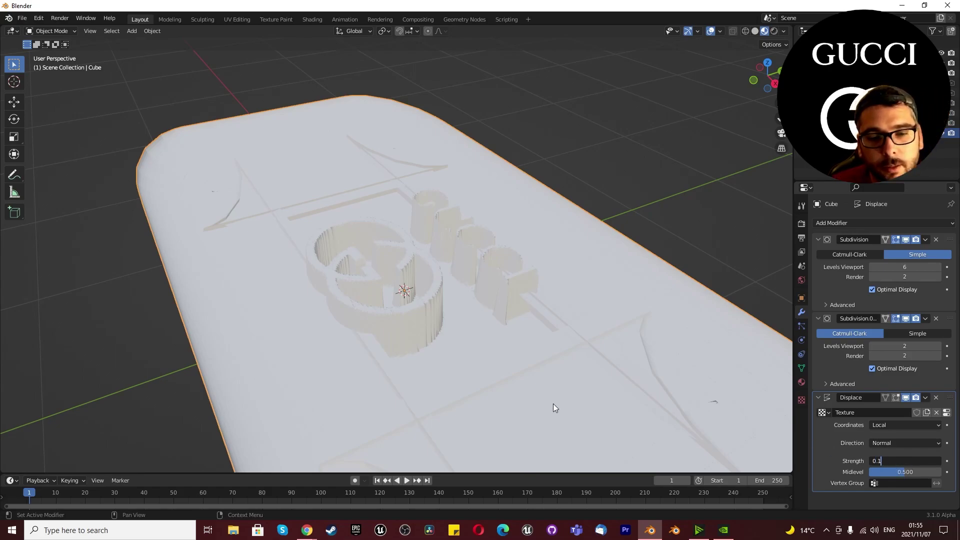
pyautogui.press('Return')
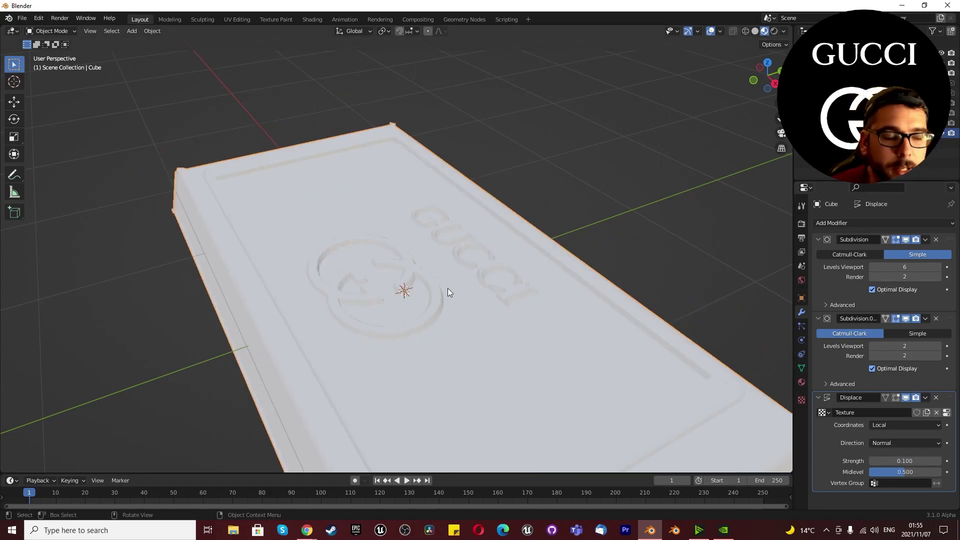
# - Examine the edges of the displaced GUCCI lettering and logo from near and far
pyautogui.scroll(1, 447, 284)
pyautogui.moveTo(432, 281); pyautogui.dragTo(517, 311, button='middle')
pyautogui.scroll(-3, 482, 344)
pyautogui.scroll(2, 534, 336)
pyautogui.scroll(4, 518, 352)
pyautogui.scroll(-4, 509, 326)
pyautogui.scroll(3, 502, 287)
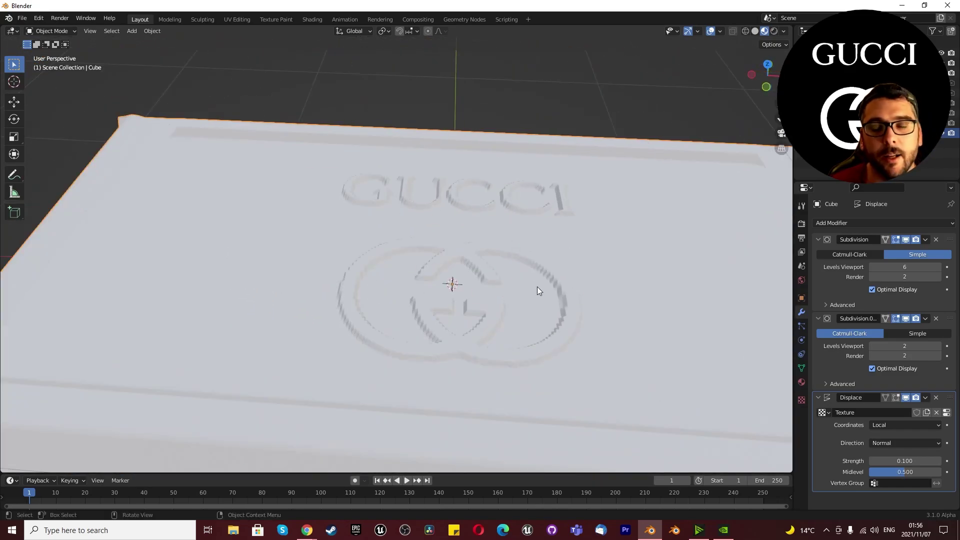
pyautogui.scroll(-5, 537, 287)
pyautogui.scroll(7, 538, 317)
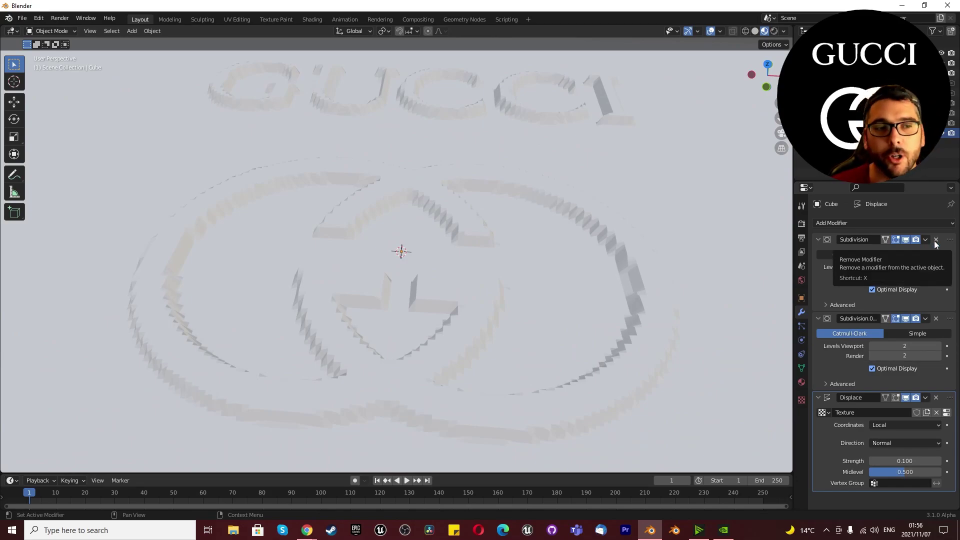
# - Remove the Displace modifier and set the Simple subdivision modifier's viewport level to 2
pyautogui.click(935, 398)
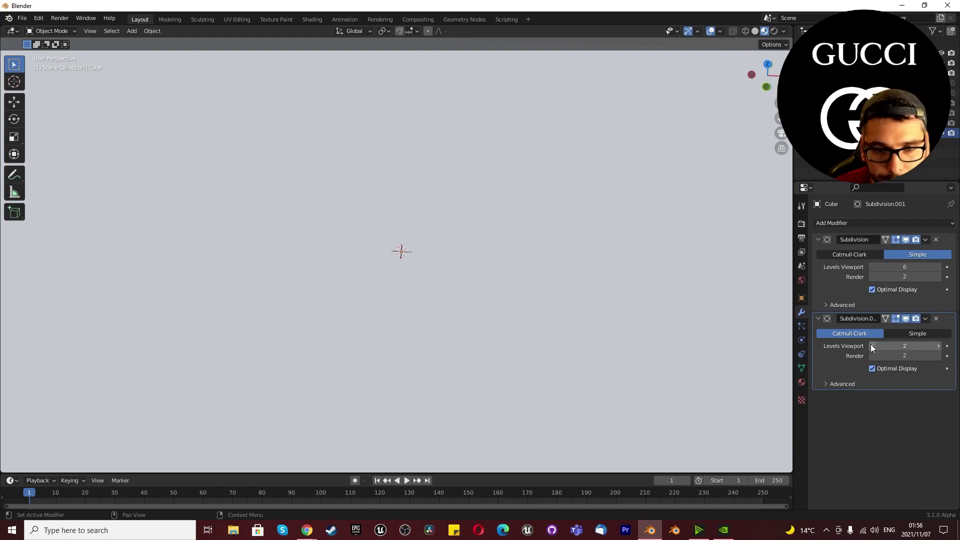
pyautogui.click(898, 263)
pyautogui.write('2')
pyautogui.press('Return')
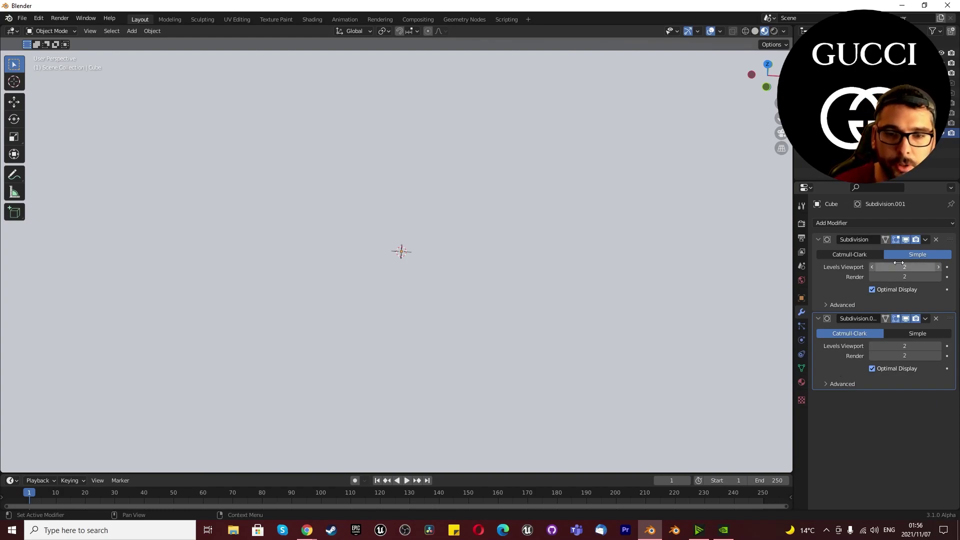
# - Collapse both subdivision modifiers and examine the rounded plate from above and from the front
pyautogui.click(818, 238)
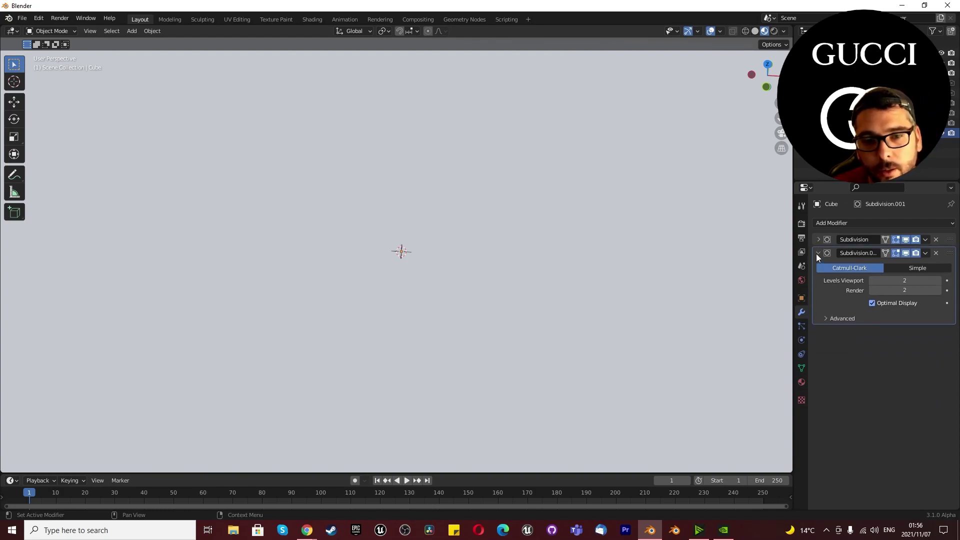
pyautogui.click(818, 253)
pyautogui.scroll(-5, 403, 379)
pyautogui.scroll(2, 392, 397)
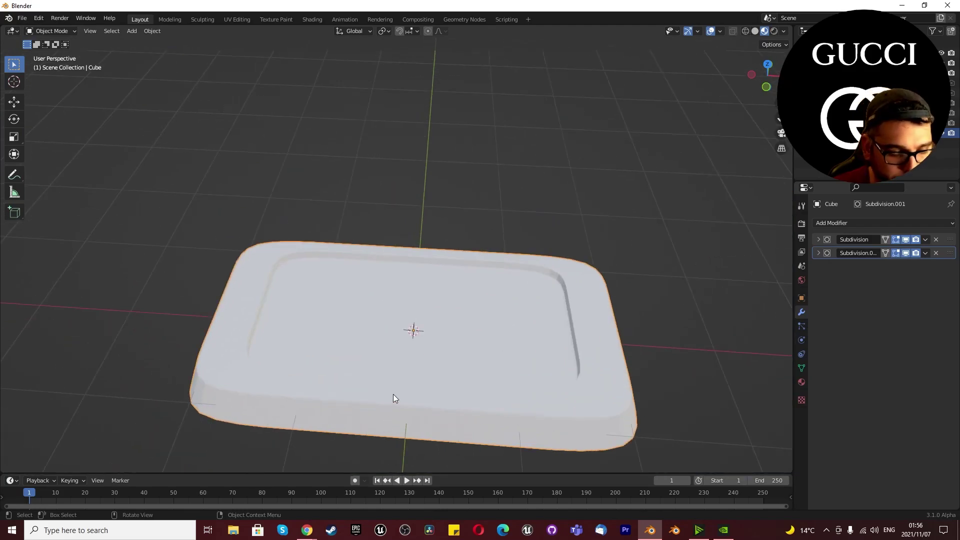
pyautogui.press('KP_7')
pyautogui.moveTo(385, 398); pyautogui.dragTo(360, 390, button='middle')
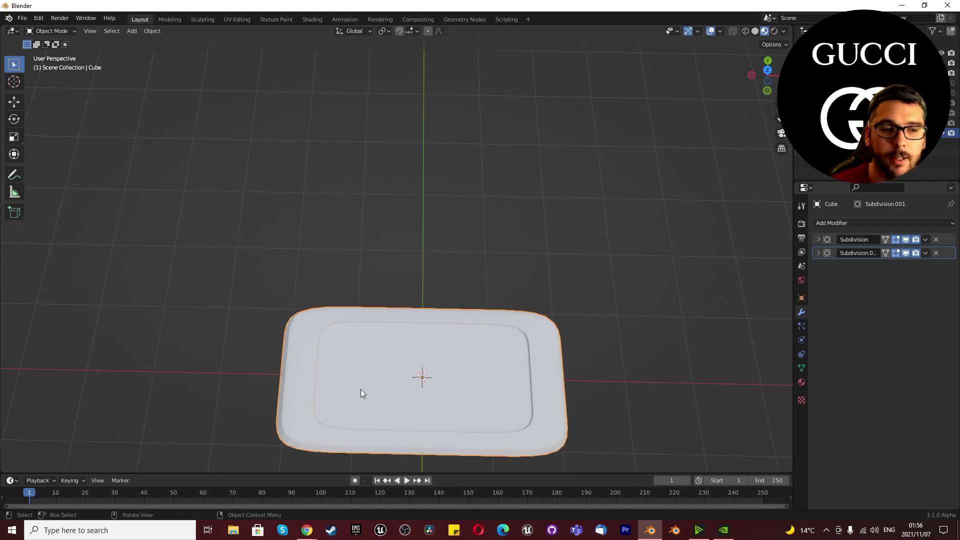
pyautogui.press('KP_1')
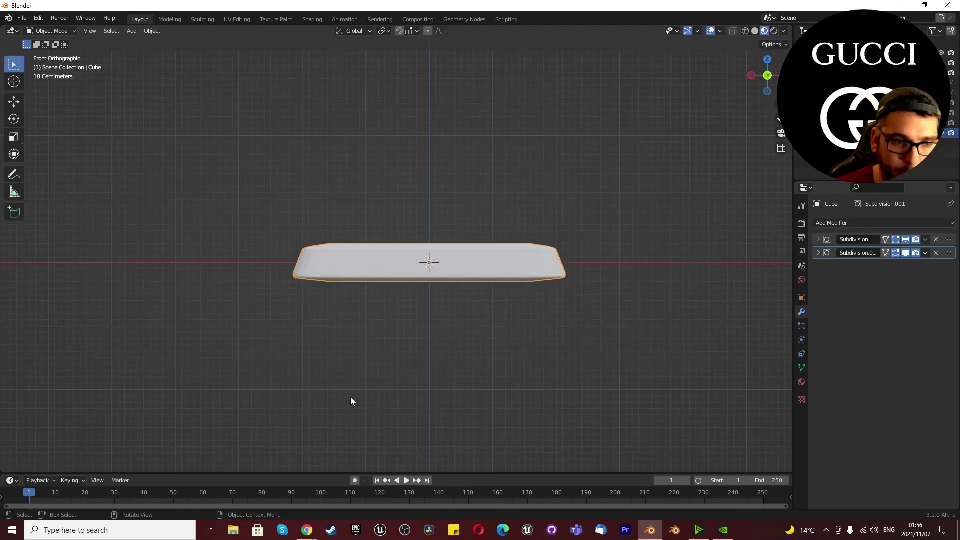
# - Add a text object at the plate's center in top view and keep it selected
pyautogui.press('KP_7')
pyautogui.hotkey('shift', 'a')
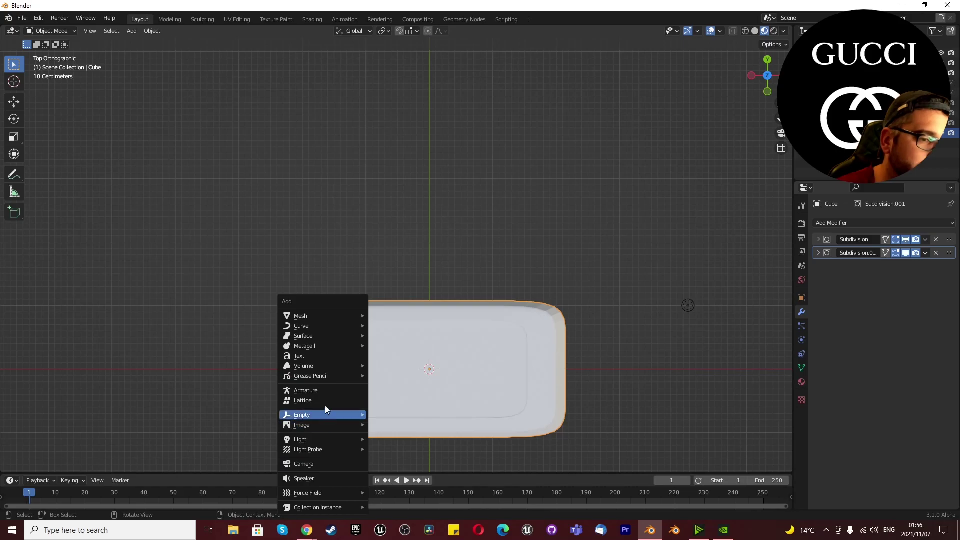
pyautogui.click(319, 356)
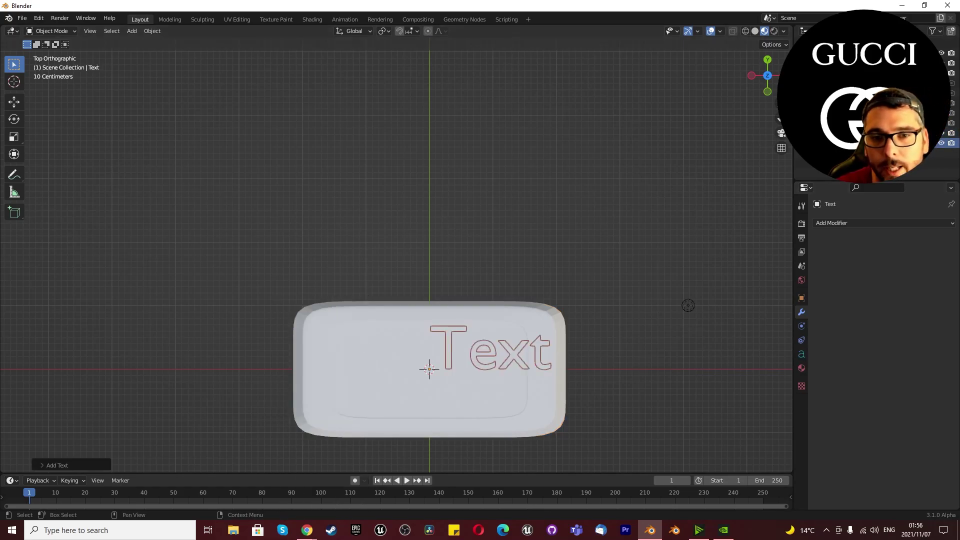
pyautogui.rightClick(832, 157)
pyautogui.click(832, 157)
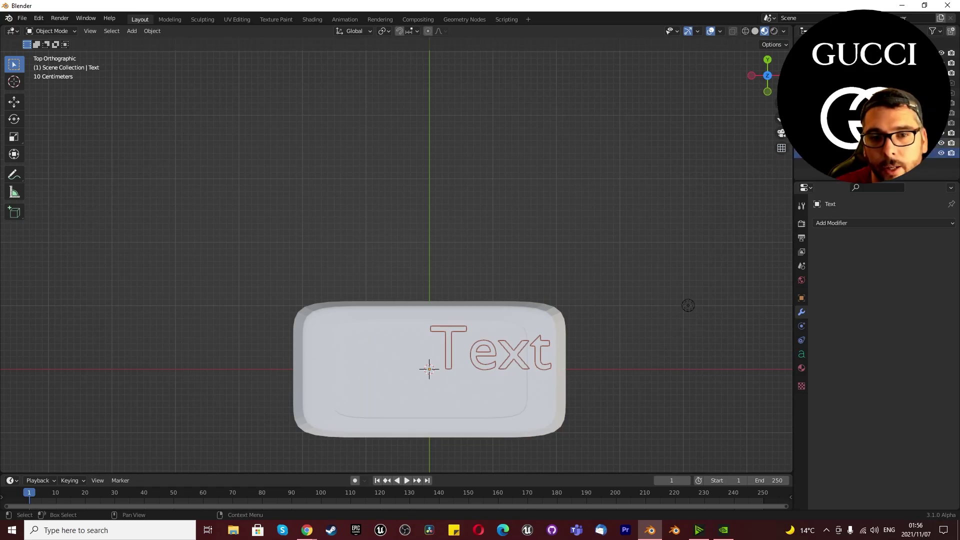
pyautogui.moveTo(832, 143); pyautogui.dragTo(832, 134)
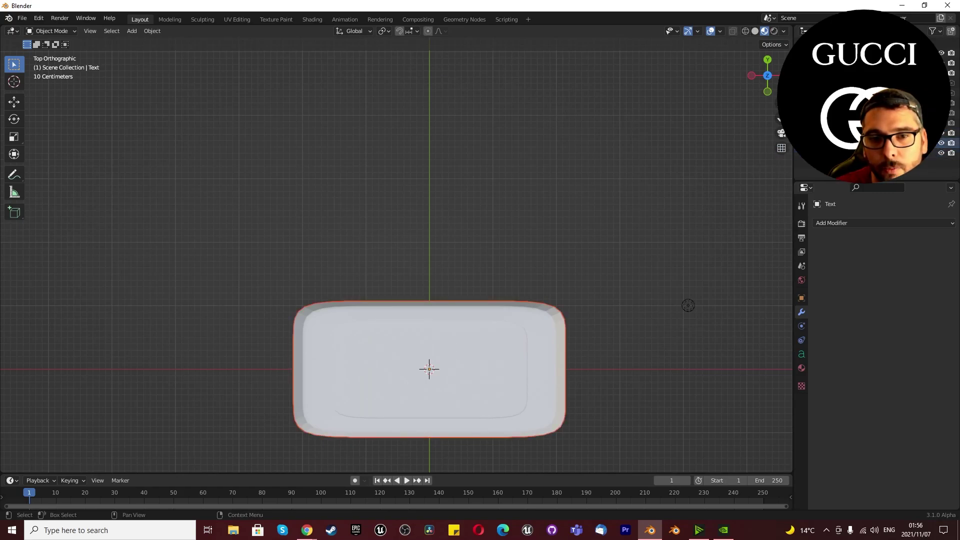
pyautogui.click(800, 153)
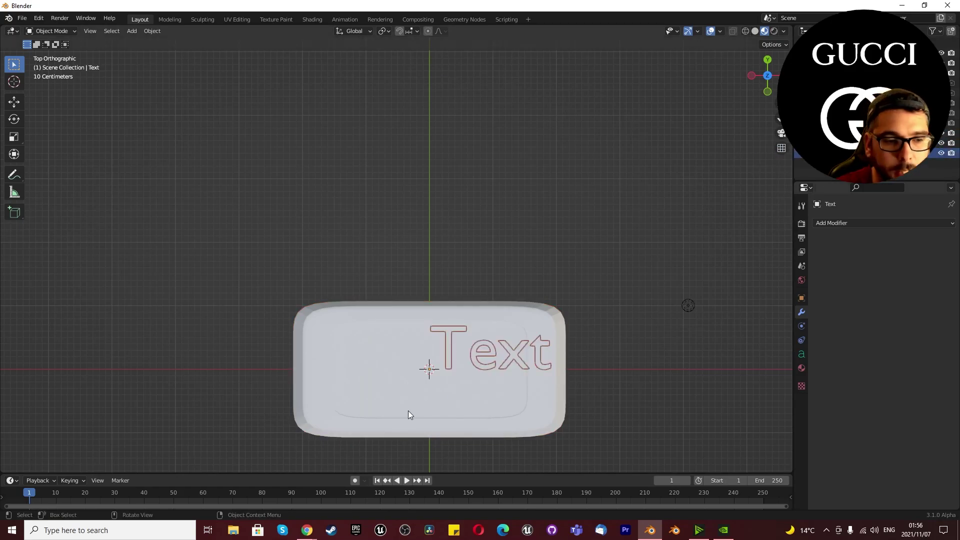
# - Replace the text object's default wording with GUCCI in Edit Mode
pyautogui.scroll(2, 478, 380)
pyautogui.press('Tab')
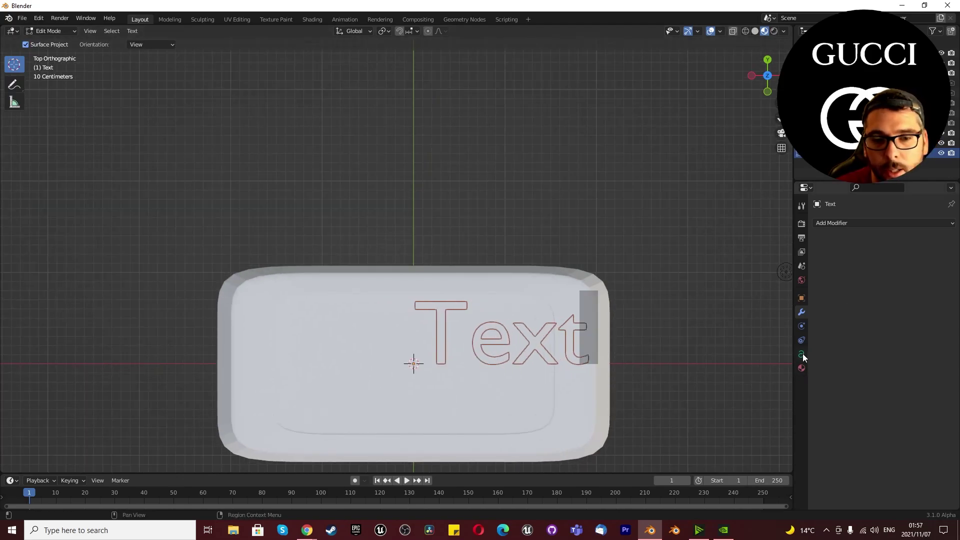
pyautogui.press('BackSpace')
pyautogui.press('BackSpace')
pyautogui.press('BackSpace')
pyautogui.press('BackSpace')
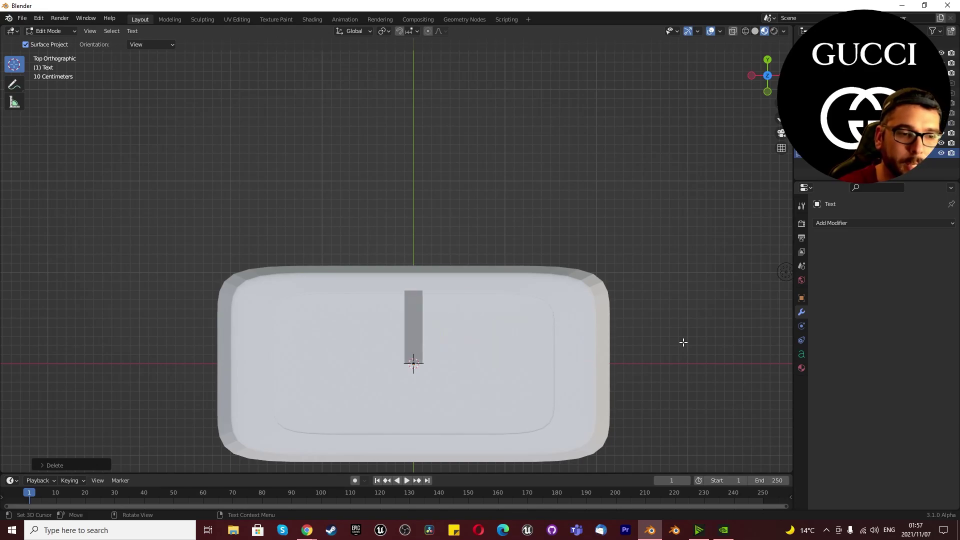
pyautogui.write('GUCCI')
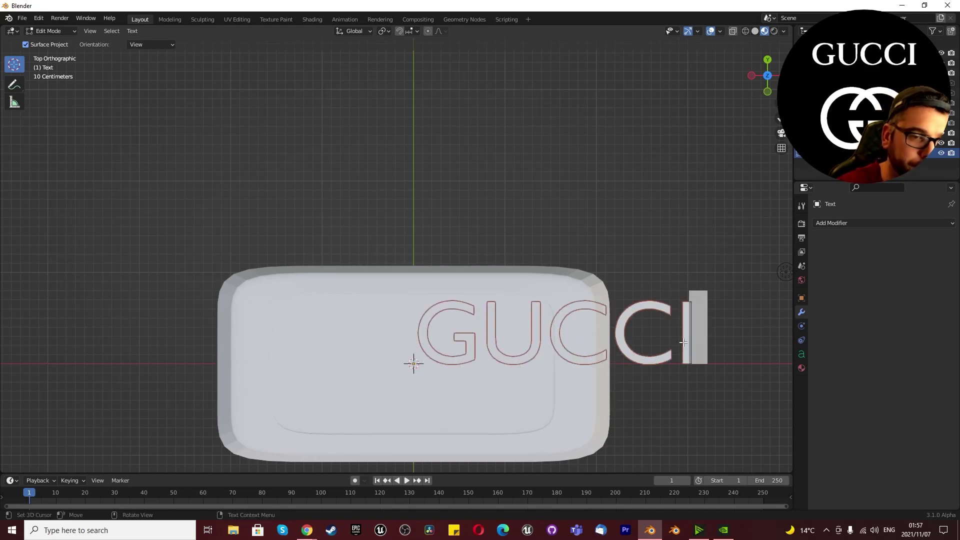
# - Leave text editing and convert the GUCCI text object to a mesh
pyautogui.press('Tab')
pyautogui.scroll(-2, 576, 346)
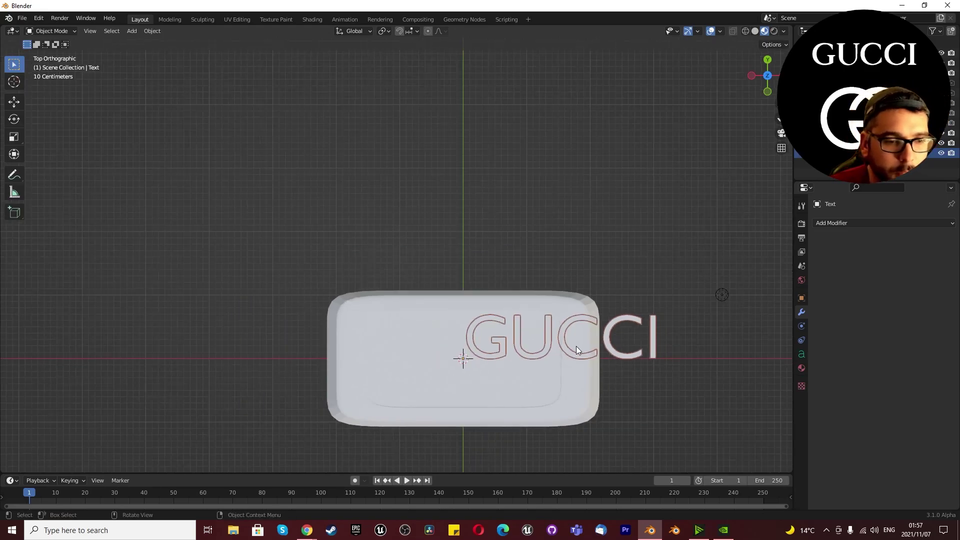
pyautogui.scroll(4, 531, 350)
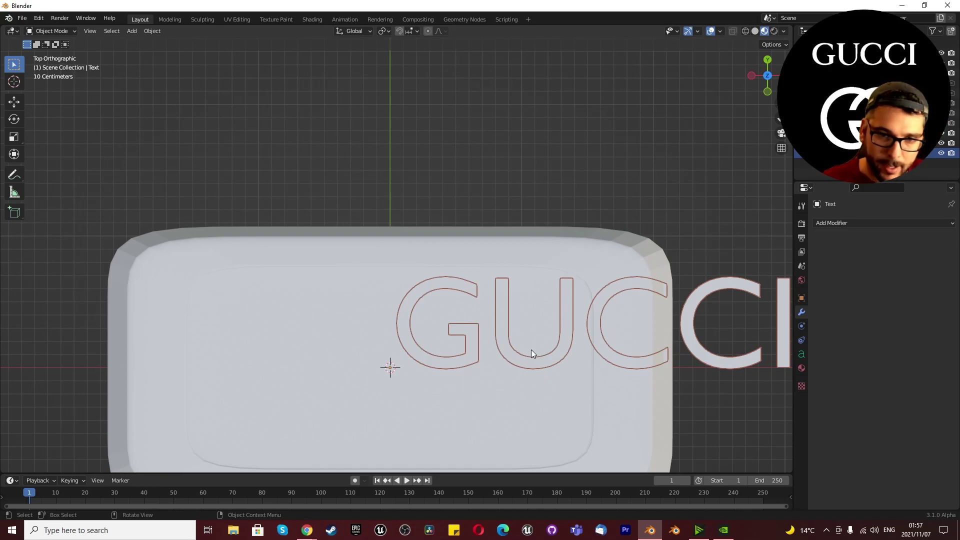
pyautogui.scroll(-3, 502, 434)
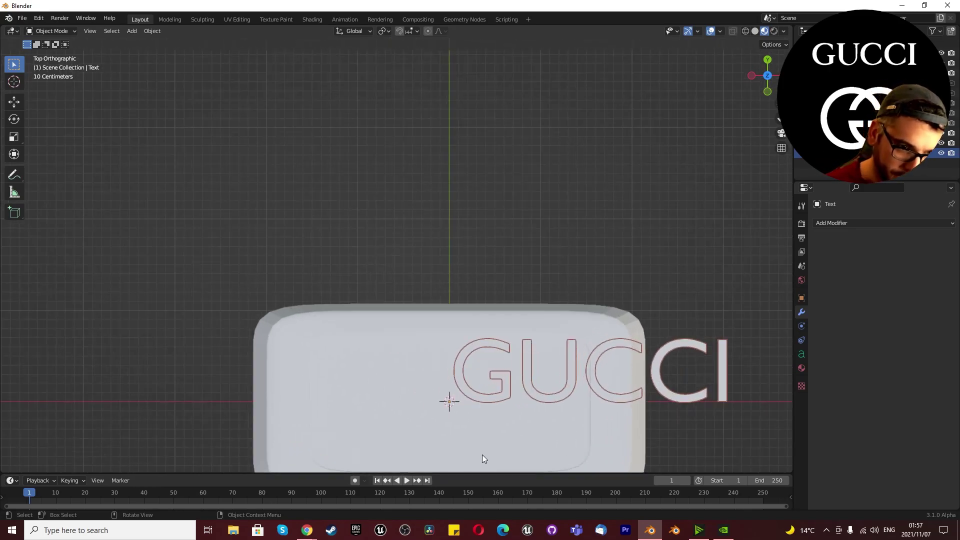
pyautogui.scroll(-3, 515, 425)
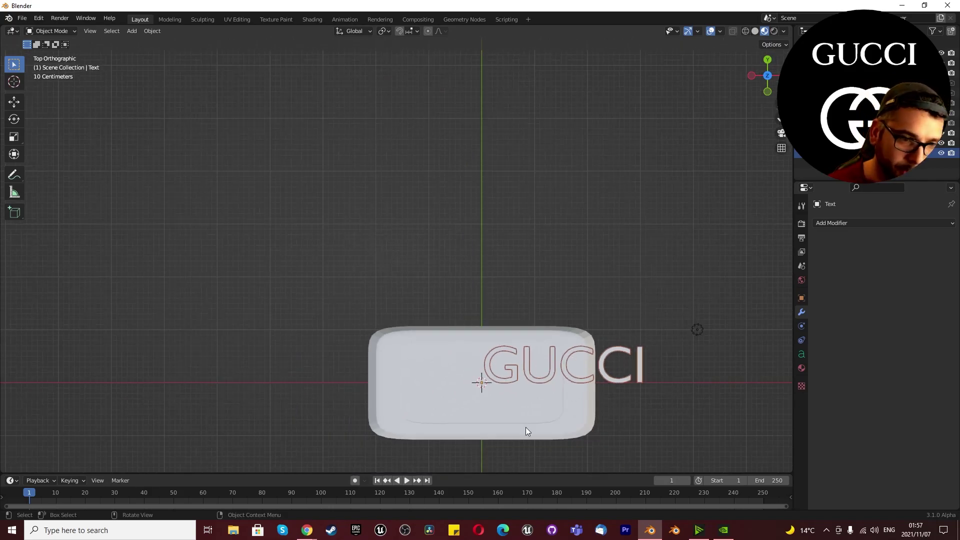
pyautogui.scroll(2, 526, 427)
pyautogui.scroll(3, 556, 355)
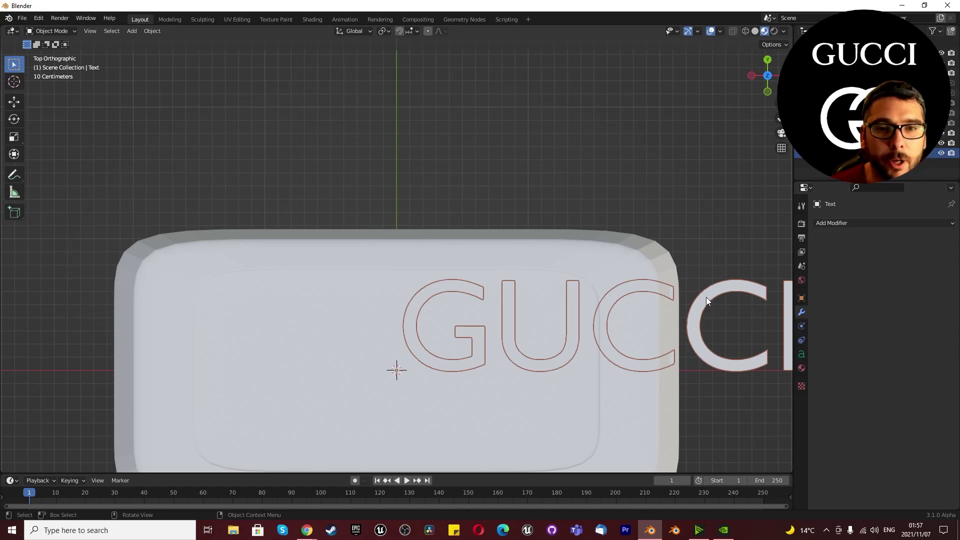
pyautogui.click(150, 30)
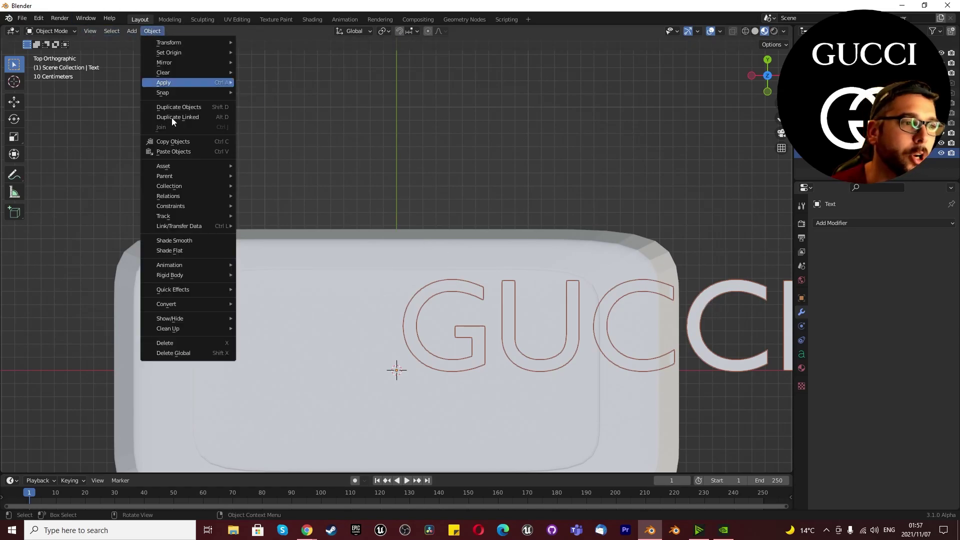
pyautogui.moveTo(203, 304)
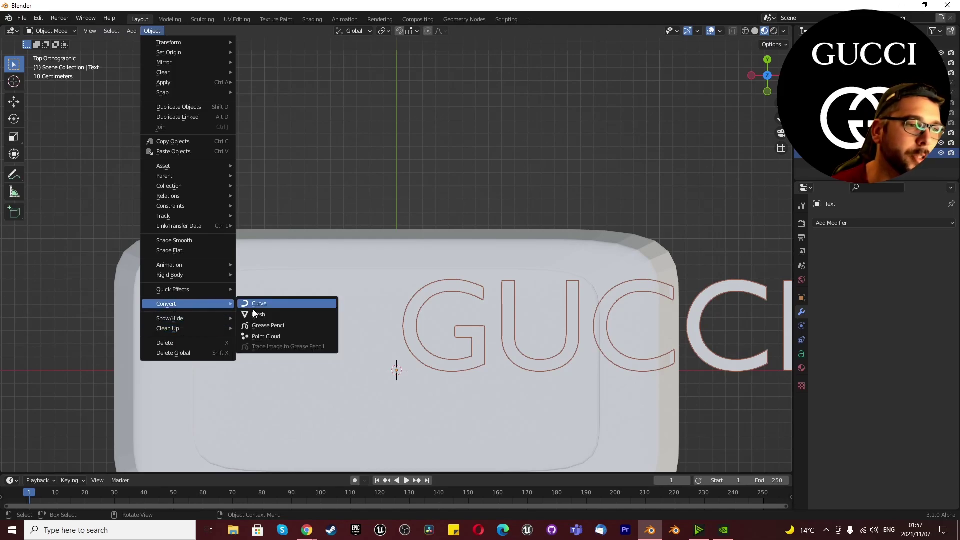
pyautogui.click(274, 318)
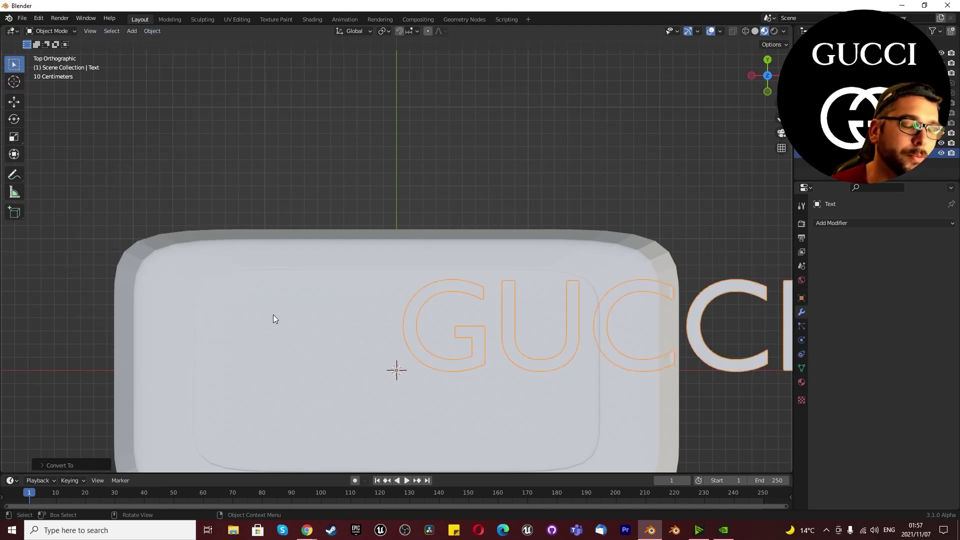
# - Hide the rounded plate and select the GUCCI mesh lettering
pyautogui.scroll(-2, 272, 268)
pyautogui.click(270, 278)
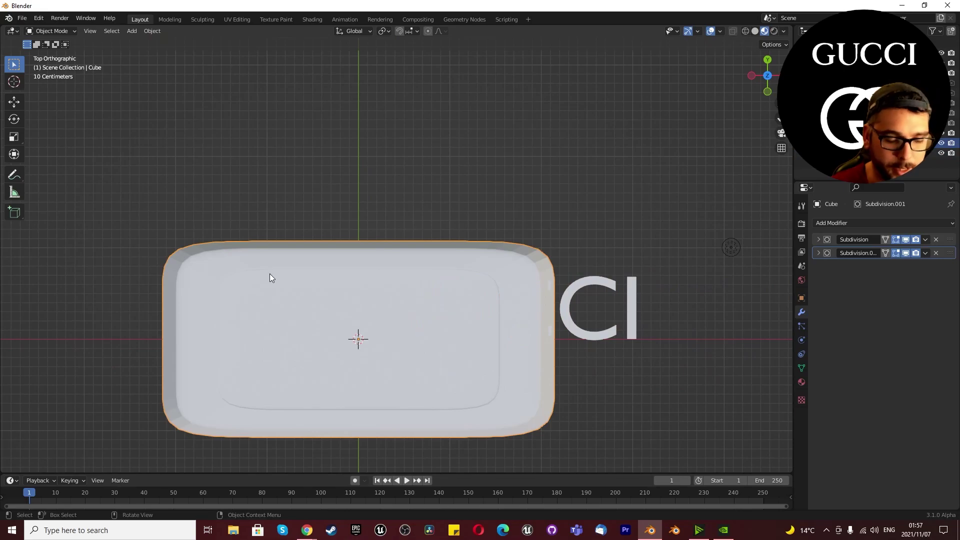
pyautogui.press('h')
pyautogui.scroll(3, 418, 313)
pyautogui.moveTo(418, 313); pyautogui.dragTo(346, 303, button='middle')
pyautogui.click(461, 278)
pyautogui.press('Tab')
pyautogui.scroll(-5, 400, 296)
pyautogui.scroll(2, 439, 270)
pyautogui.press('Tab')
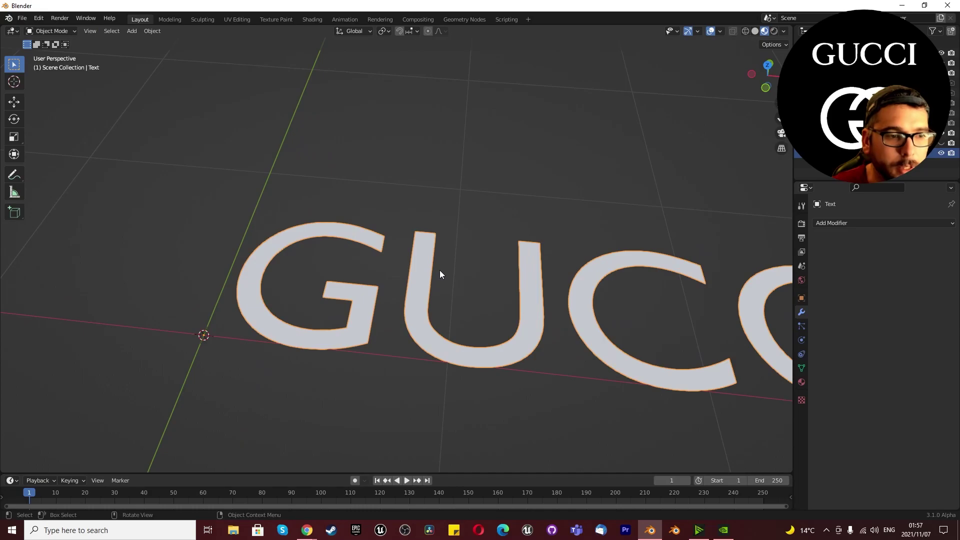
# - Extrude all faces of the GUCCI letters 0.1 m along the global Z axis in Edit Mode
pyautogui.press('Tab')
pyautogui.scroll(-3, 398, 273)
pyautogui.press('a')
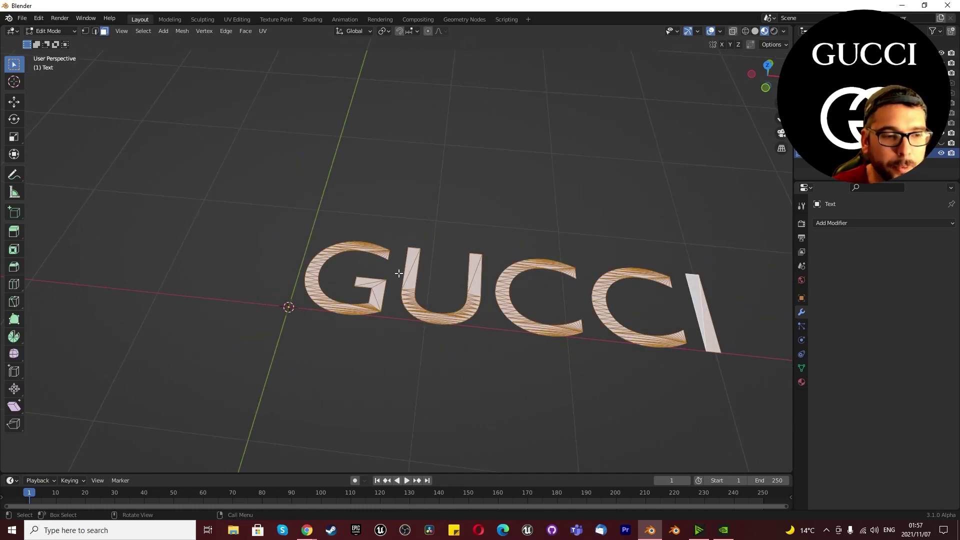
pyautogui.press('e')
pyautogui.press('z')
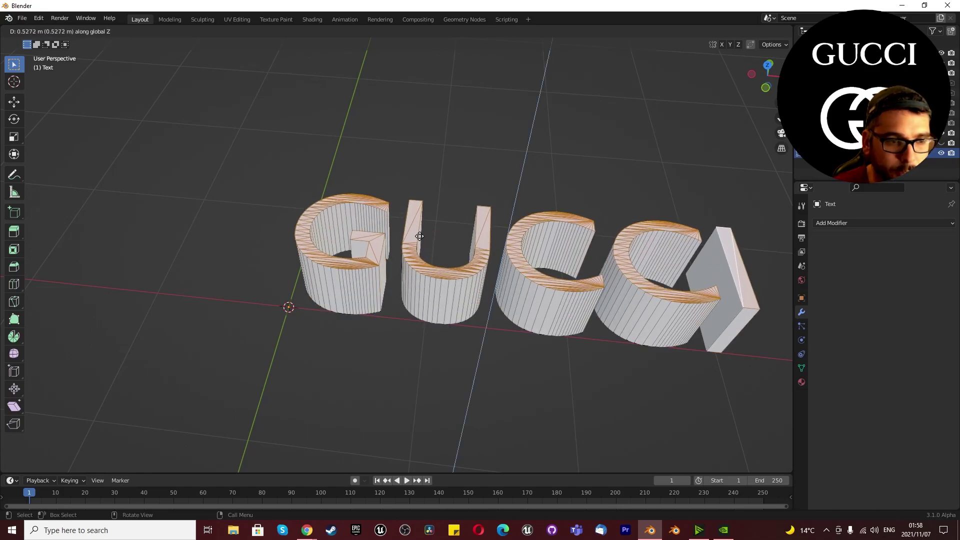
pyautogui.write('0.1')
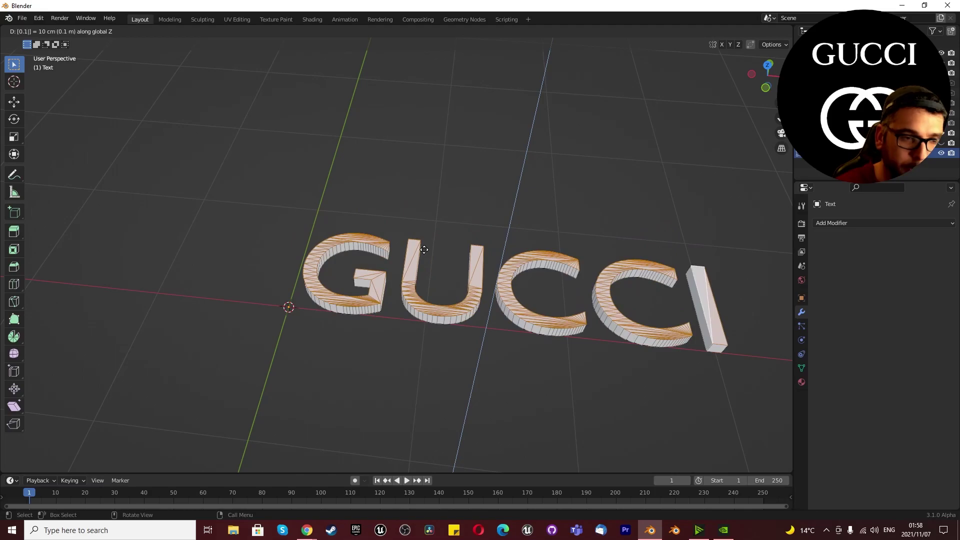
pyautogui.press('Return')
# - Delete the triangulated top faces of all the extruded letters
pyautogui.scroll(4, 428, 241)
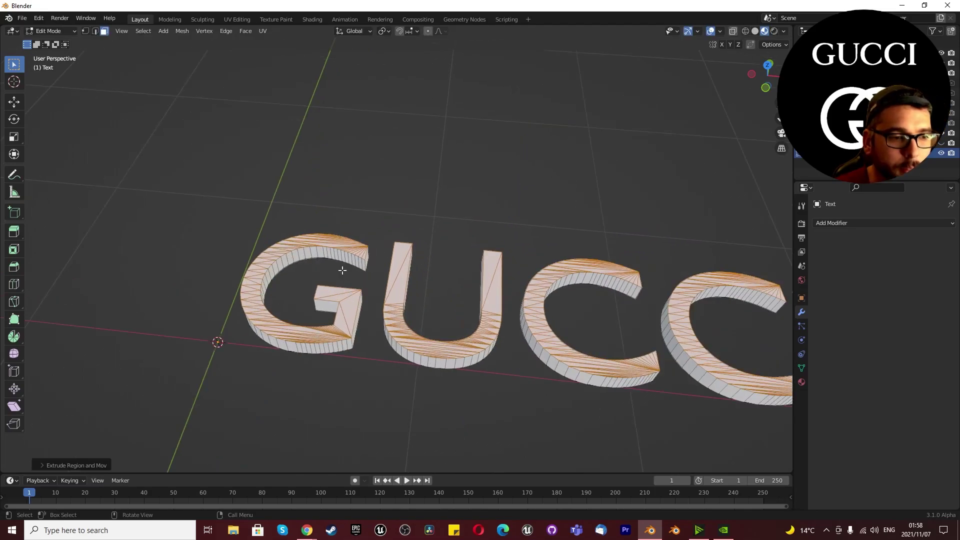
pyautogui.press('x')
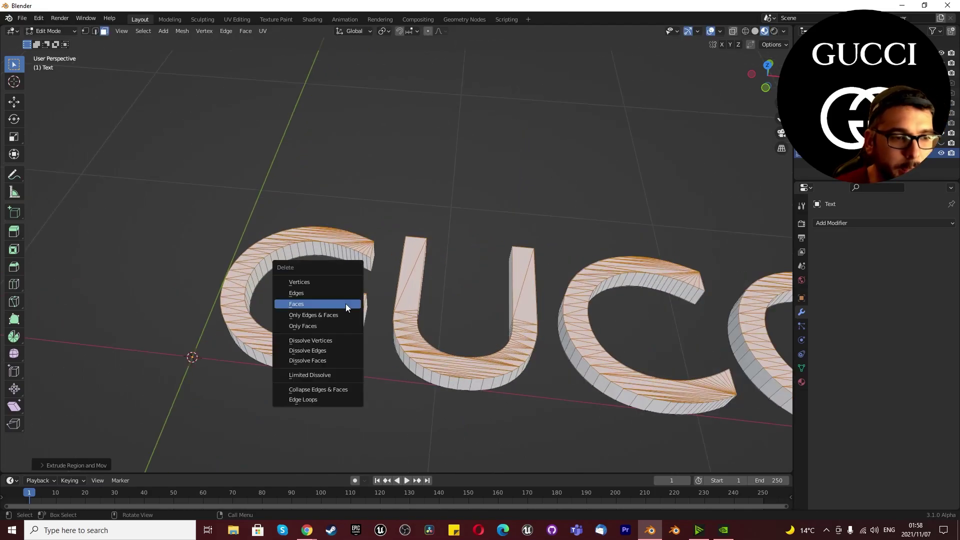
pyautogui.click(346, 304)
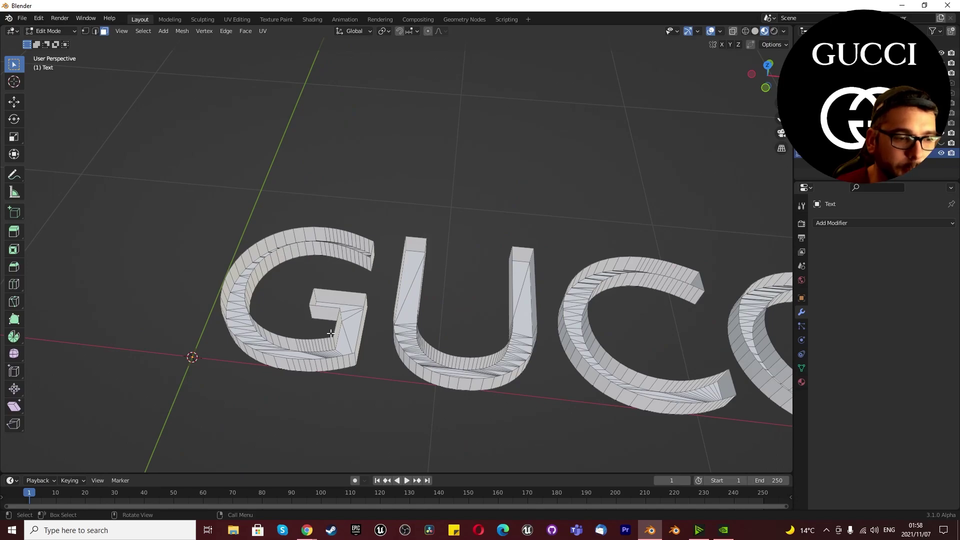
# - Fill the open top edge loop of the letter G with a single face
pyautogui.moveTo(313, 316); pyautogui.dragTo(287, 289, button='middle')
pyautogui.moveTo(320, 320); pyautogui.dragTo(310, 267, button='middle')
pyautogui.scroll(2, 310, 266)
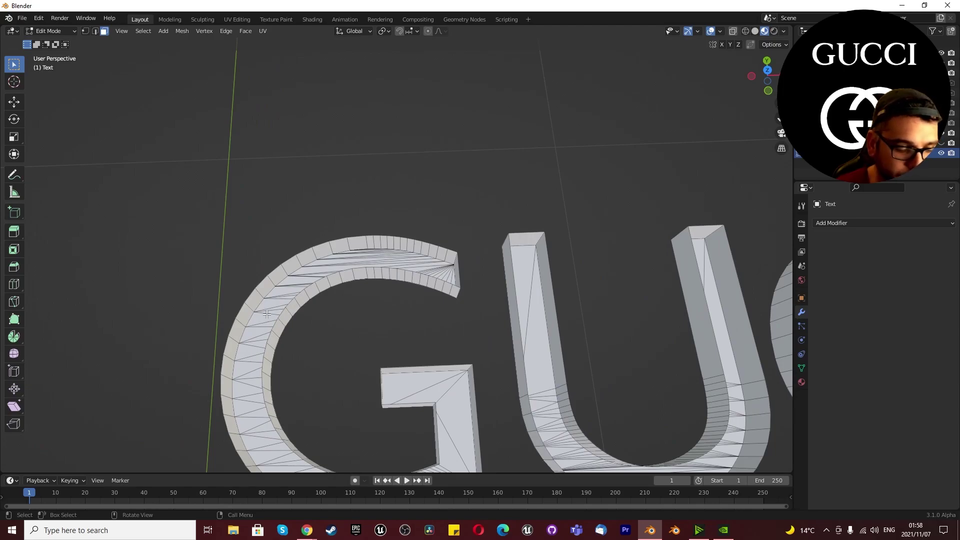
pyautogui.press('2')
pyautogui.keyDown('alt'); pyautogui.click(269, 340); pyautogui.keyUp('alt')
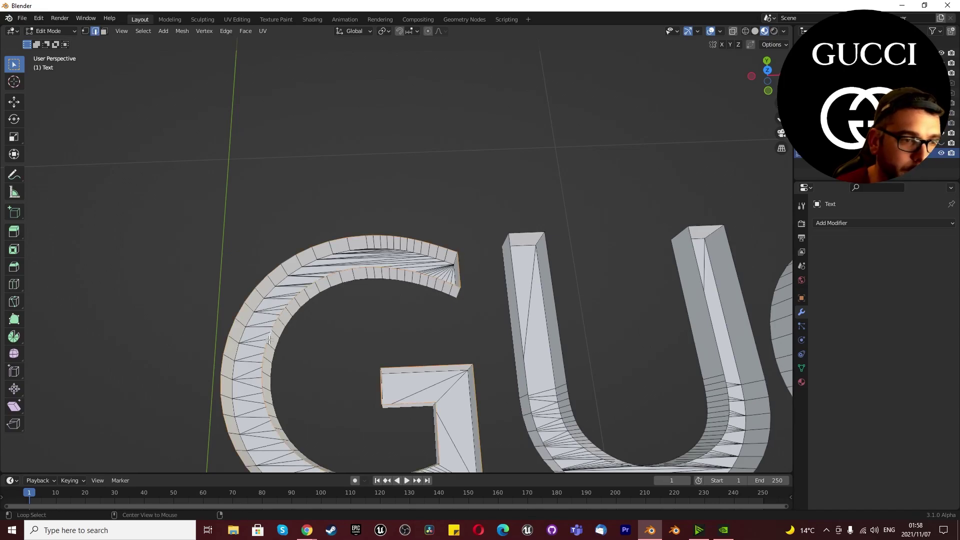
pyautogui.press('f')
# - Close the top of the letter U by filling its upper edge loop with one face
pyautogui.moveTo(337, 332); pyautogui.dragTo(342, 310, button='middle')
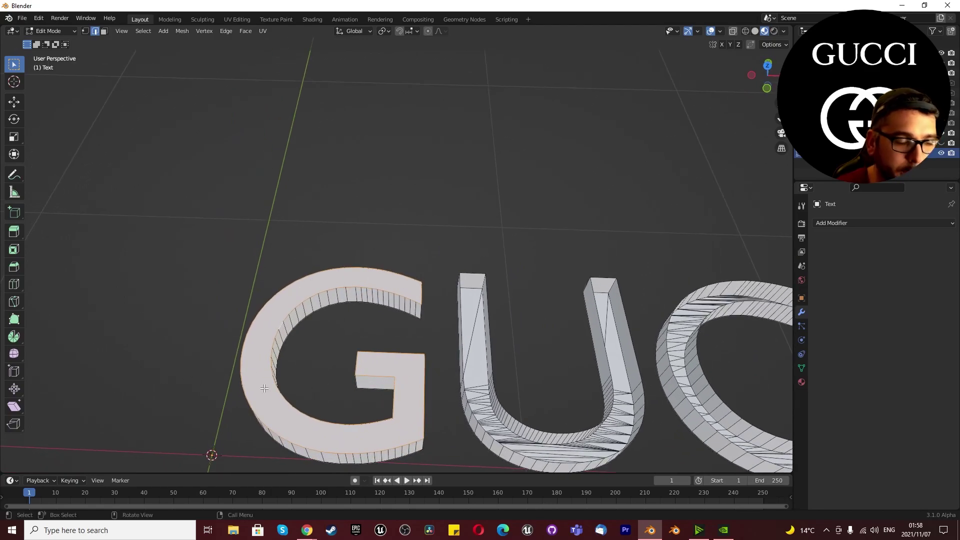
pyautogui.moveTo(390, 334); pyautogui.dragTo(362, 202, button='middle')
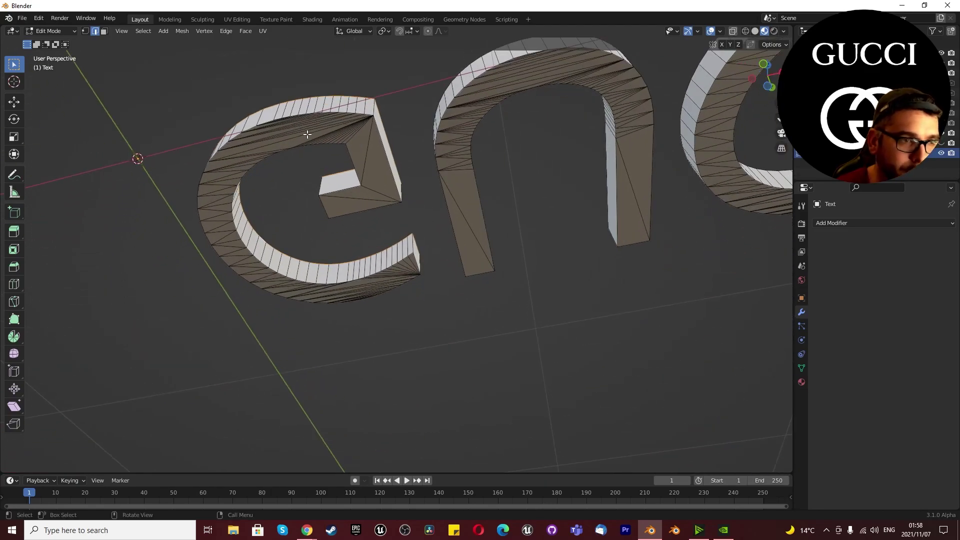
pyautogui.moveTo(308, 134); pyautogui.dragTo(372, 385, button='middle')
pyautogui.scroll(-2, 358, 340)
pyautogui.moveTo(343, 305); pyautogui.dragTo(352, 195, button='middle')
pyautogui.scroll(4, 461, 272)
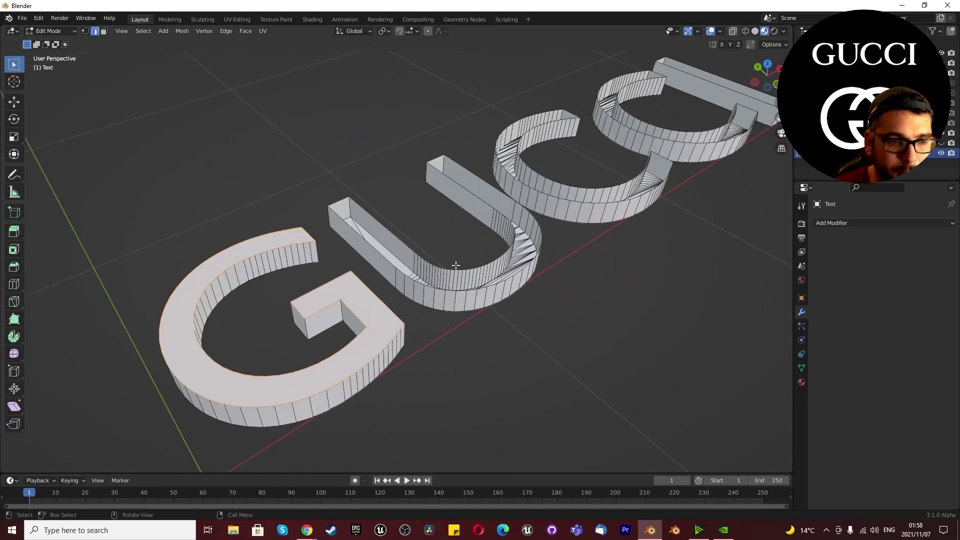
pyautogui.keyDown('alt'); pyautogui.click(368, 256); pyautogui.keyUp('alt')
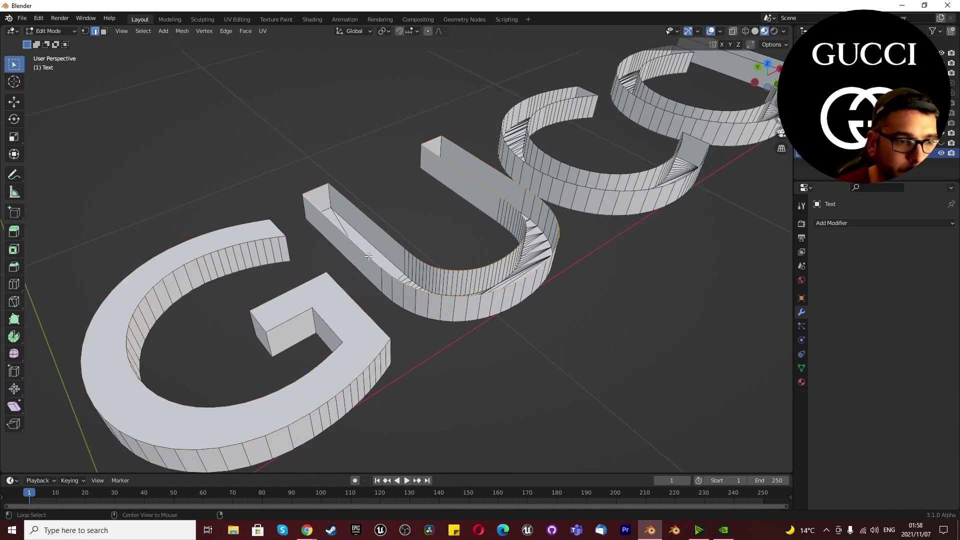
pyautogui.press('f')
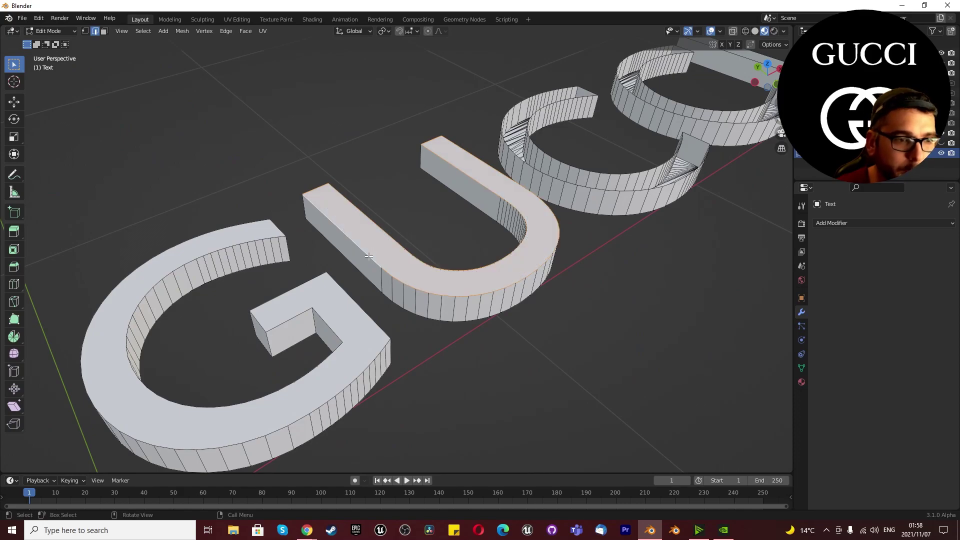
# - Fill the upper edge loop of the first C with one face
pyautogui.moveTo(400, 254); pyautogui.dragTo(330, 270, button='middle')
pyautogui.scroll(-4, 330, 270)
pyautogui.scroll(4, 517, 303)
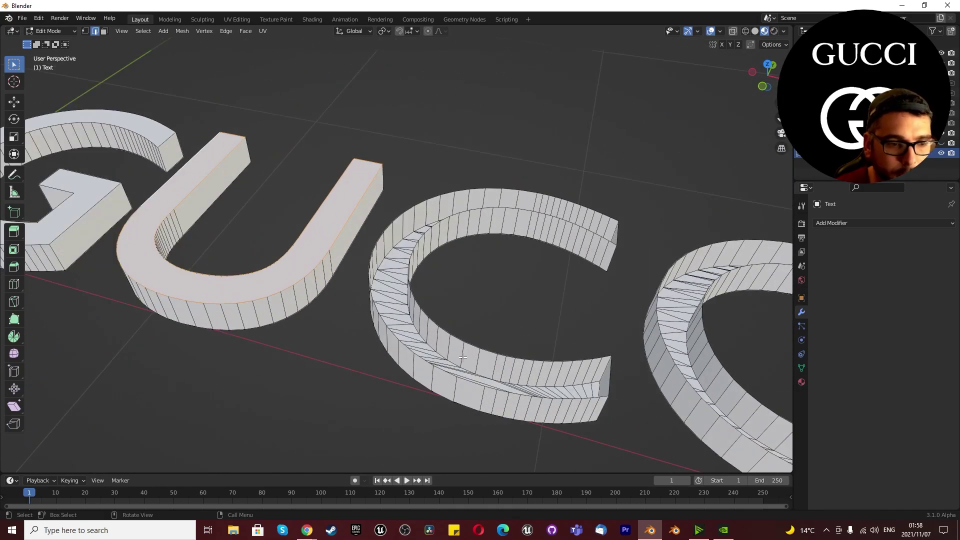
pyautogui.keyDown('alt'); pyautogui.click(473, 346); pyautogui.keyUp('alt')
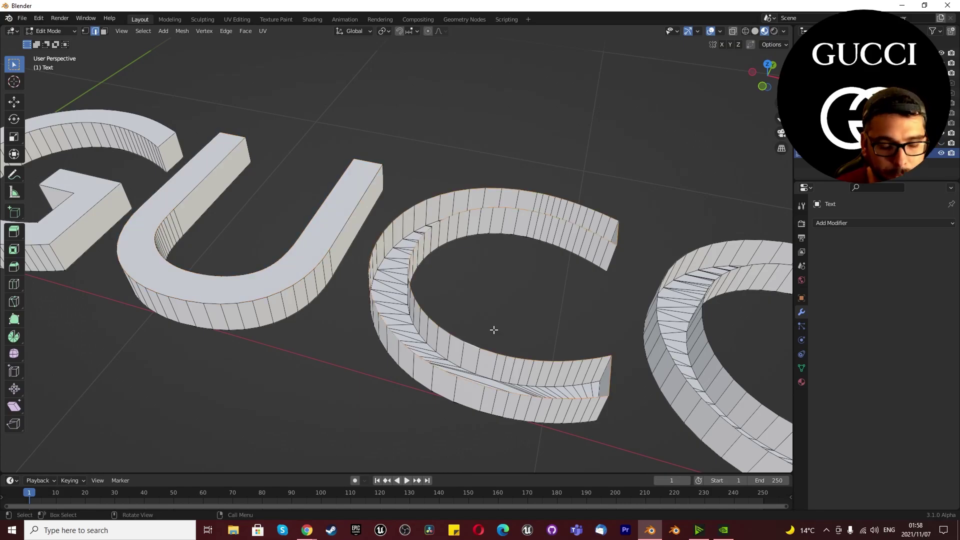
pyautogui.press('f')
# - Fill the upper edge loops of the second C and the letter I, each with one face
pyautogui.scroll(-4, 475, 330)
pyautogui.scroll(5, 498, 370)
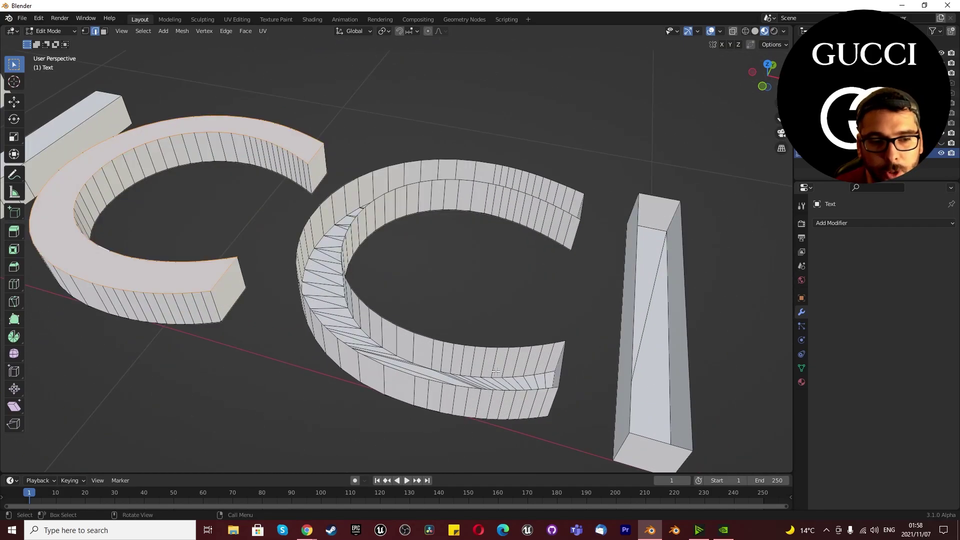
pyautogui.keyDown('alt'); pyautogui.click(457, 345); pyautogui.keyUp('alt')
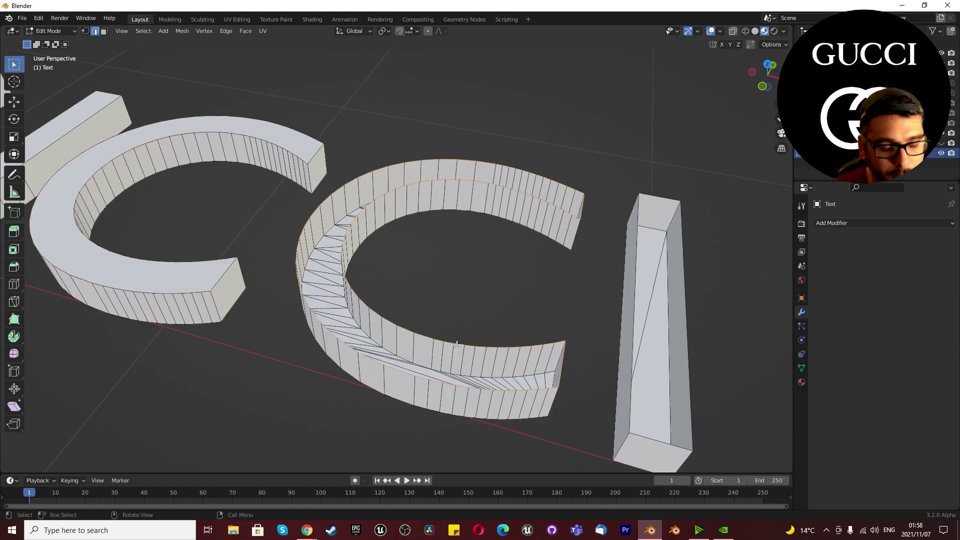
pyautogui.press('f')
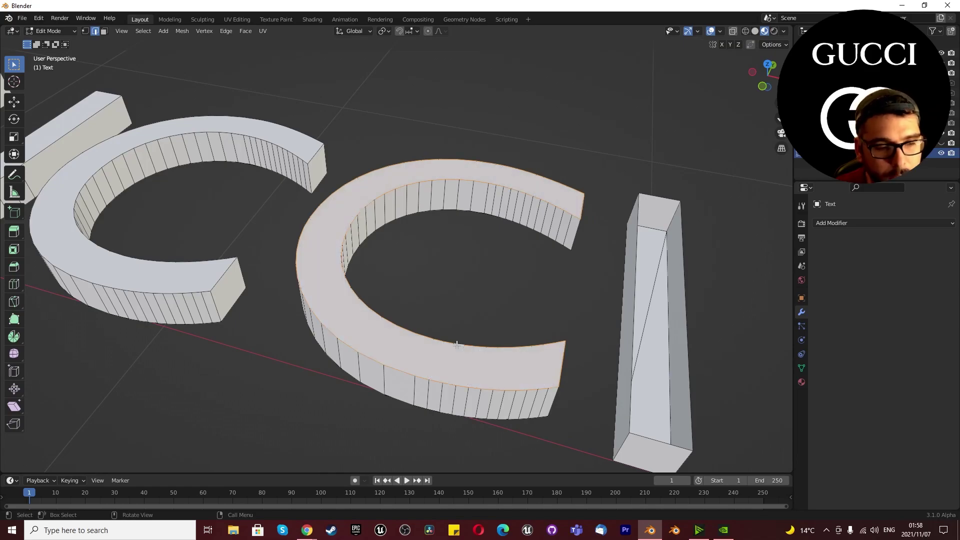
pyautogui.keyDown('alt'); pyautogui.click(632, 398); pyautogui.keyUp('alt')
pyautogui.press('f')
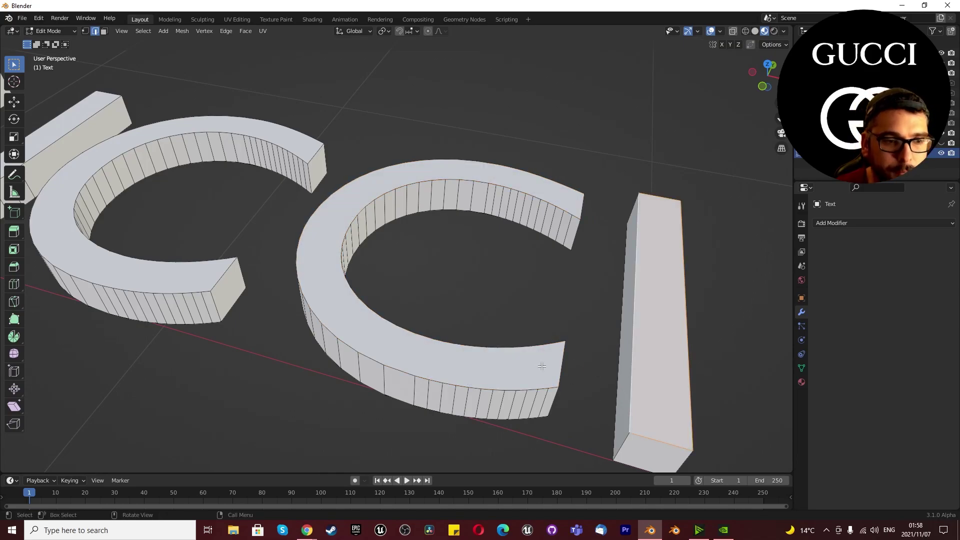
# - Examine the closed GUCCI lettering from above, in perspective and up close at the first C
pyautogui.scroll(-6, 541, 367)
pyautogui.press('KP_7')
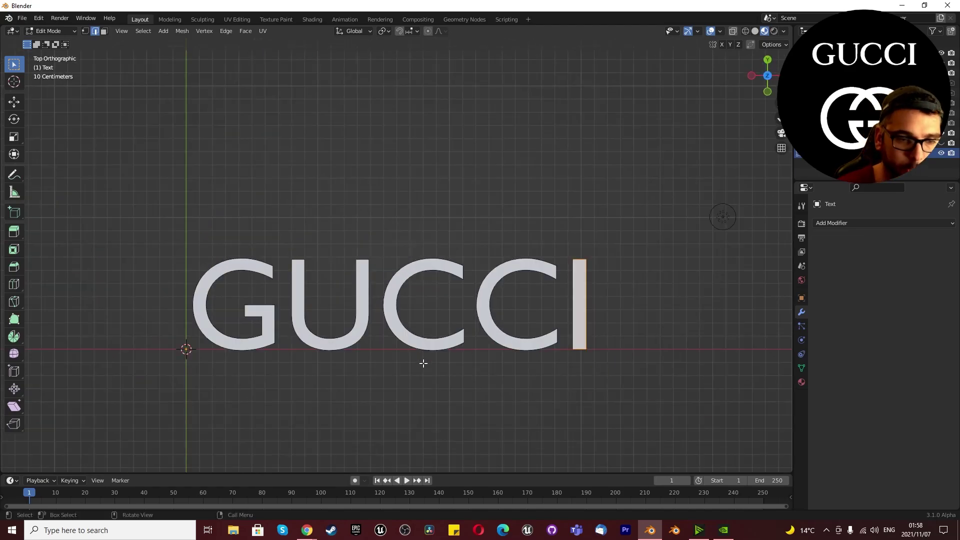
pyautogui.click(427, 369)
pyautogui.moveTo(417, 344); pyautogui.dragTo(498, 372, button='middle')
pyautogui.press('Tab')
pyautogui.press('Tab')
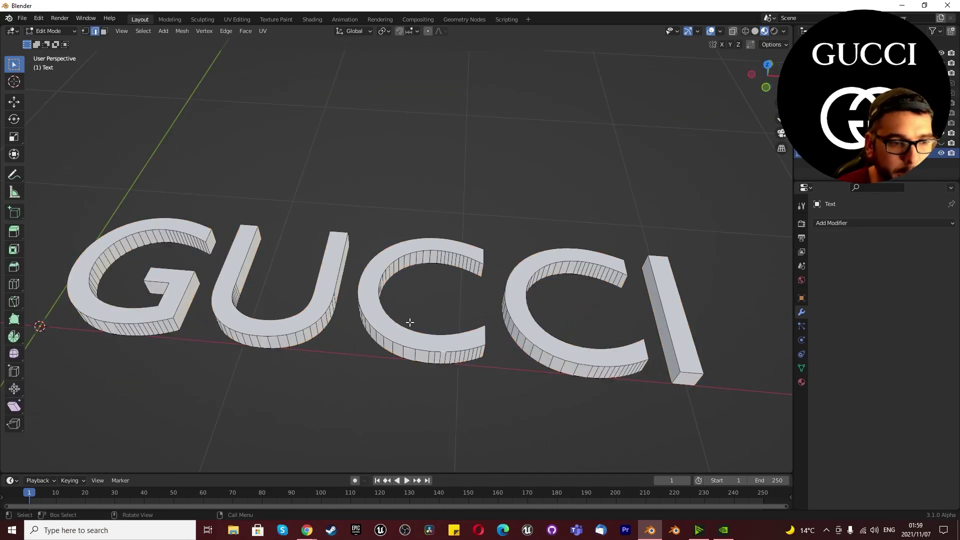
pyautogui.scroll(6, 406, 325)
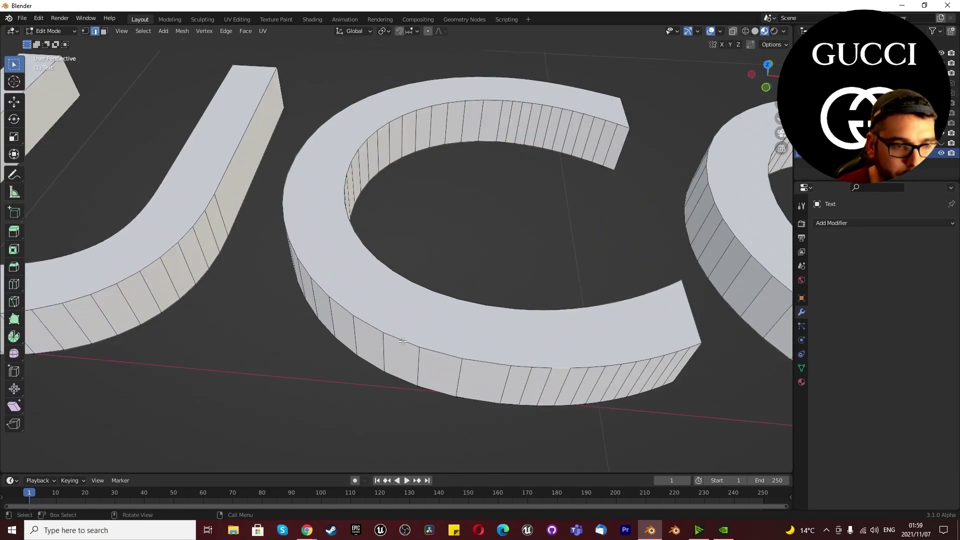
pyautogui.scroll(-6, 399, 314)
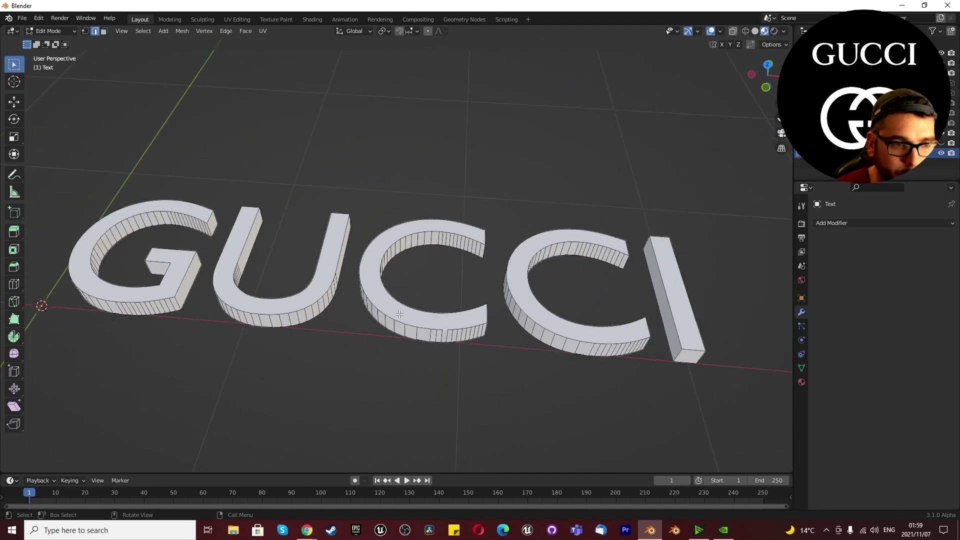
# - Select the top faces of all five GUCCI letters
pyautogui.press('3')
pyautogui.keyDown('shift'); pyautogui.click(525, 329); pyautogui.keyUp('shift')
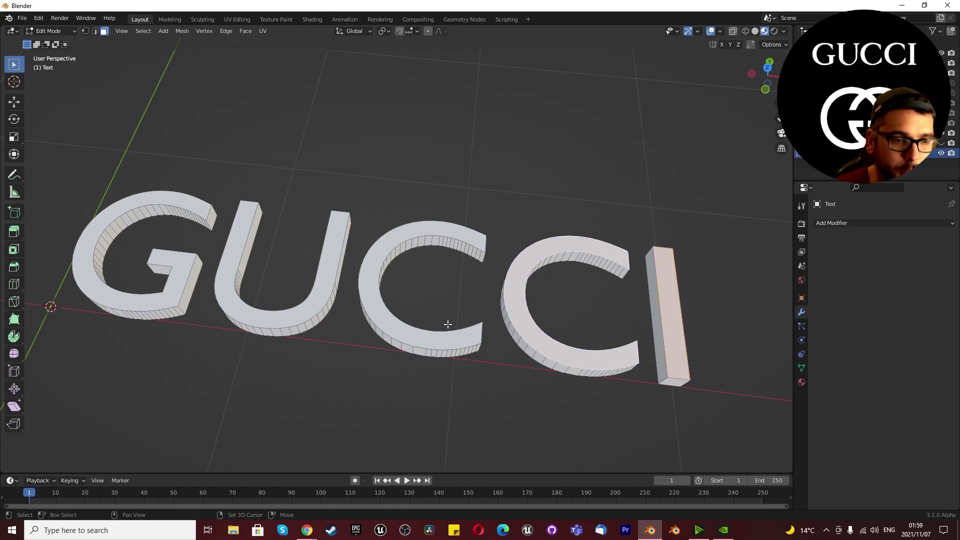
pyautogui.keyDown('shift'); pyautogui.click(384, 318); pyautogui.keyUp('shift')
pyautogui.keyDown('shift'); pyautogui.click(268, 318); pyautogui.keyUp('shift')
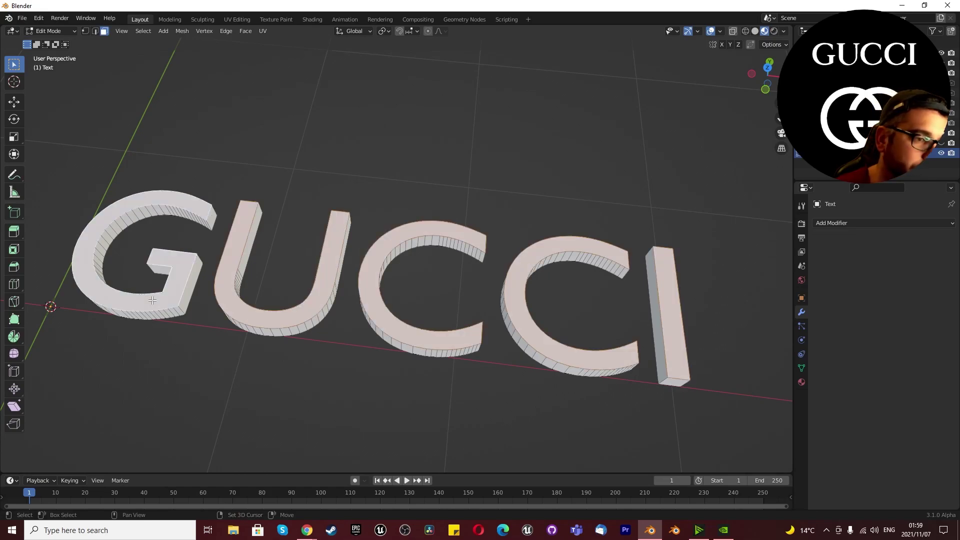
pyautogui.scroll(5, 152, 301)
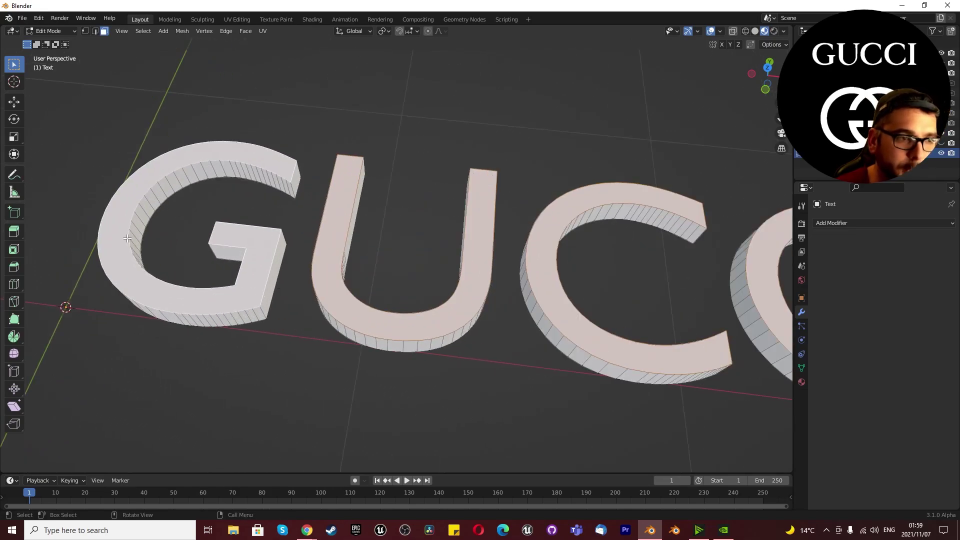
pyautogui.hotkey('ctrl', 'b')
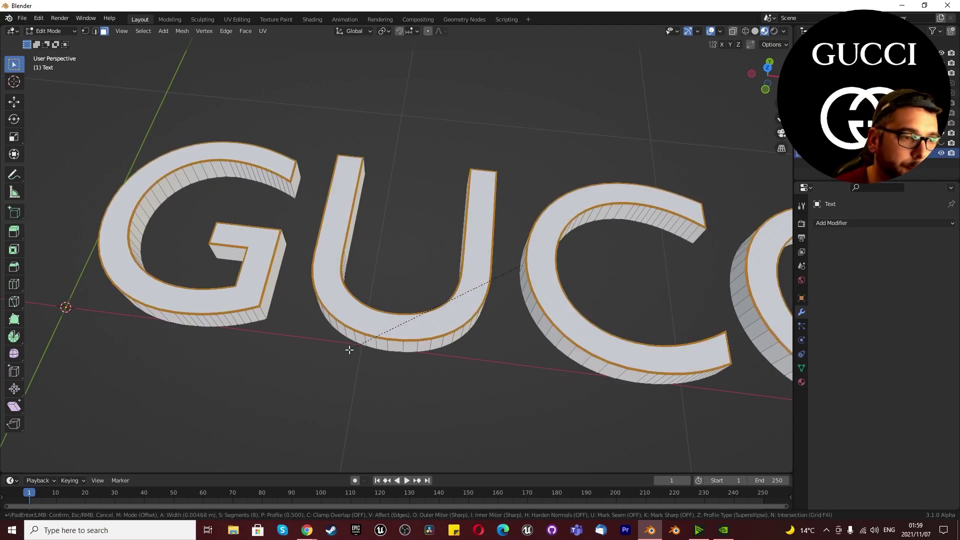
pyautogui.scroll(-1, 349, 349)
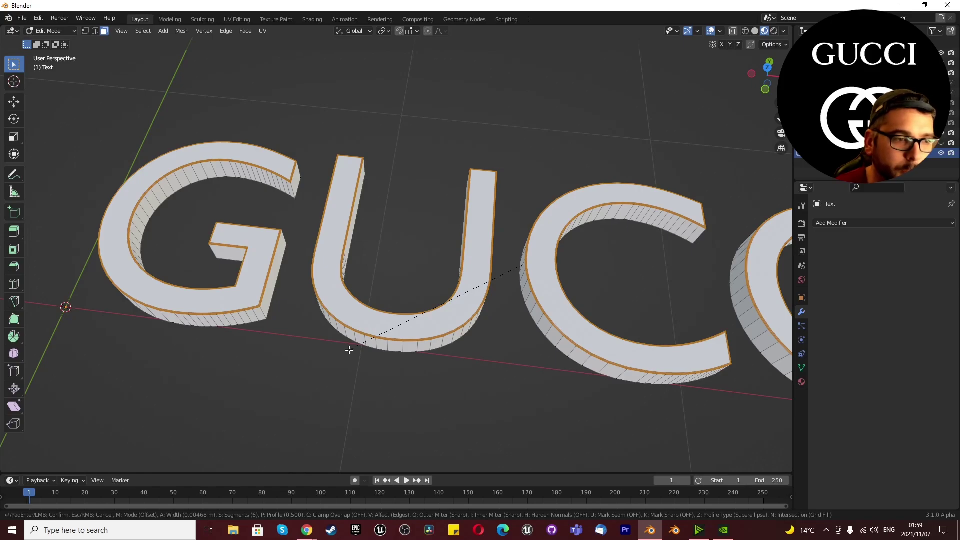
pyautogui.rightClick(343, 350)
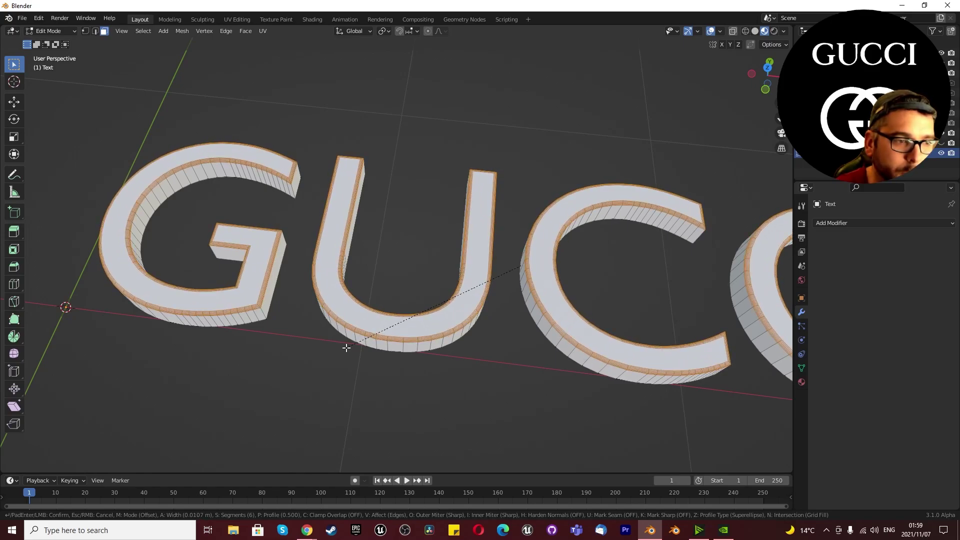
pyautogui.scroll(-5, 486, 332)
pyautogui.scroll(3, 543, 333)
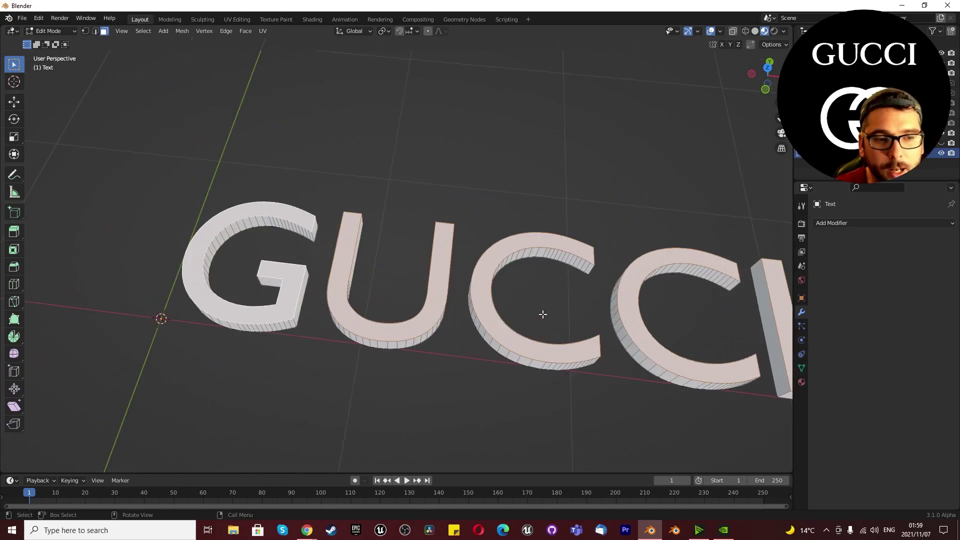
# - Return to Object Mode and apply smooth shading to the GUCCI lettering
pyautogui.press('Tab')
pyautogui.scroll(-4, 437, 353)
pyautogui.scroll(3, 438, 352)
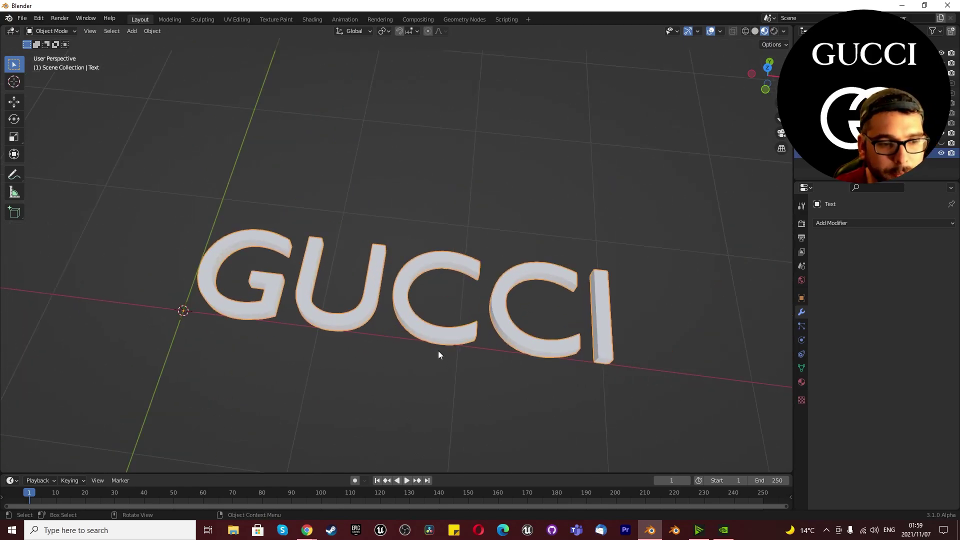
pyautogui.rightClick(413, 338)
pyautogui.moveTo(413, 339)
pyautogui.click(385, 300)
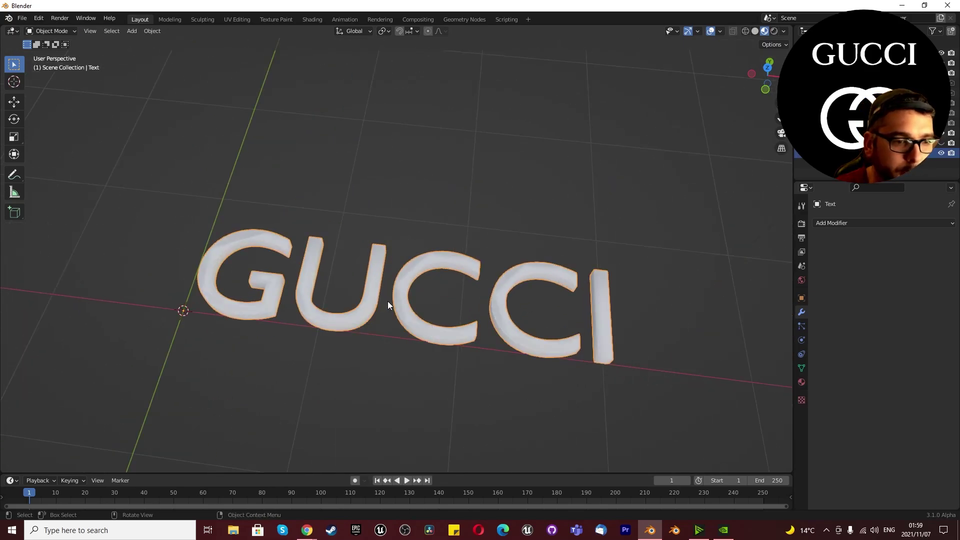
# - Bevel the edges around the letters' selected top faces with a width of about 0.004 m and return to Object Mode
pyautogui.scroll(4, 388, 303)
pyautogui.press('Tab')
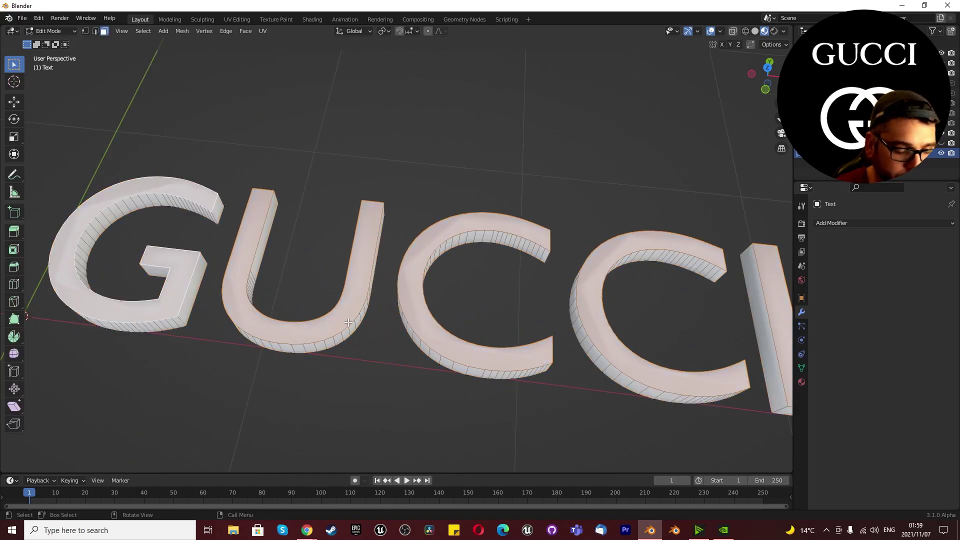
pyautogui.hotkey('ctrl', 'b')
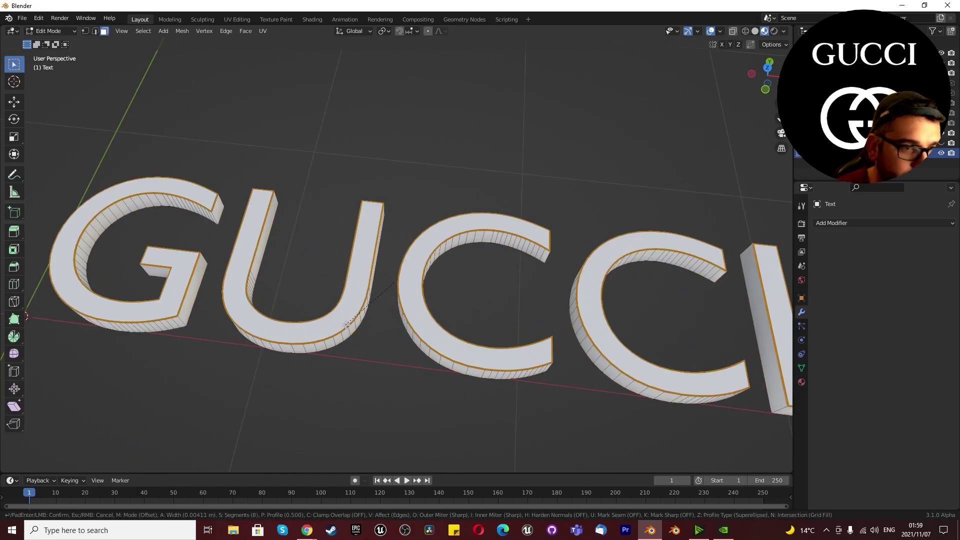
pyautogui.click(345, 325)
pyautogui.press('Tab')
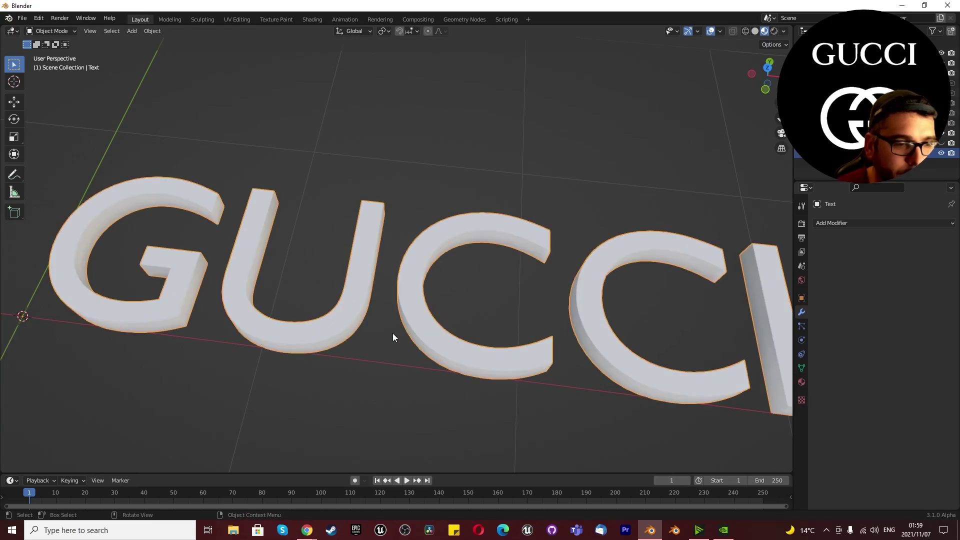
pyautogui.moveTo(433, 332)
pyautogui.mouseDown(button='middle')
pyautogui.moveTo(442, 342)
pyautogui.moveTo(430, 328)
pyautogui.mouseUp(button='middle')
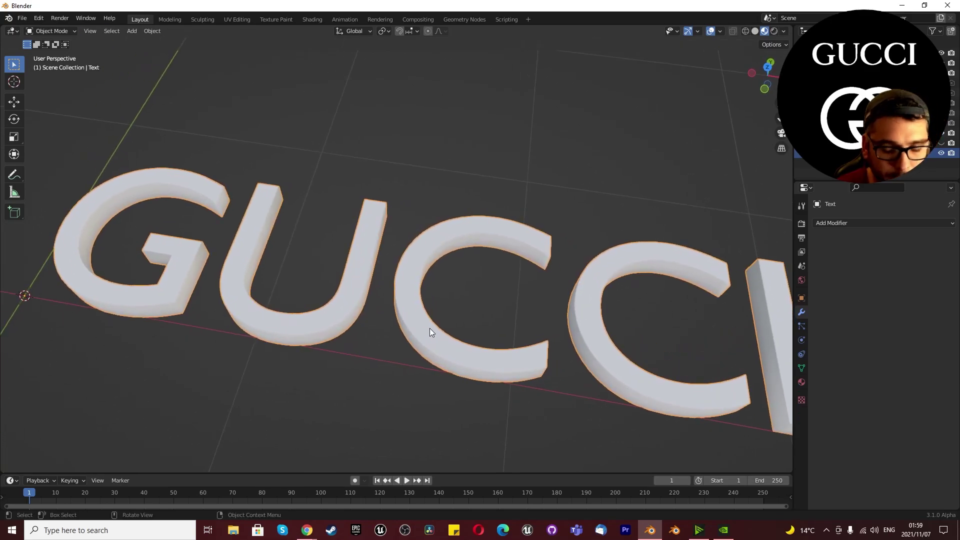
# - Give the lettering a material slot and assign the existing glossy material named Material
pyautogui.press('KP_7')
pyautogui.click(802, 382)
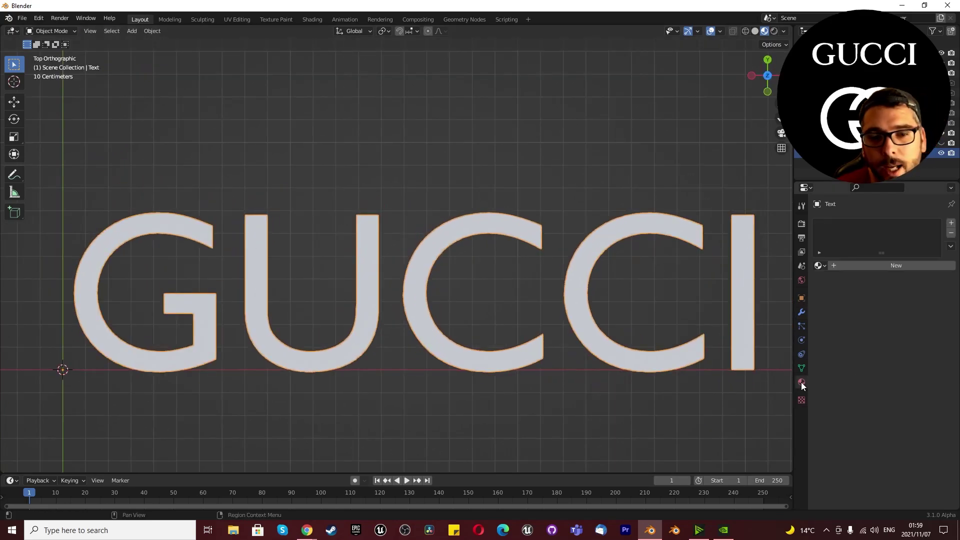
pyautogui.click(886, 264)
pyautogui.click(825, 264)
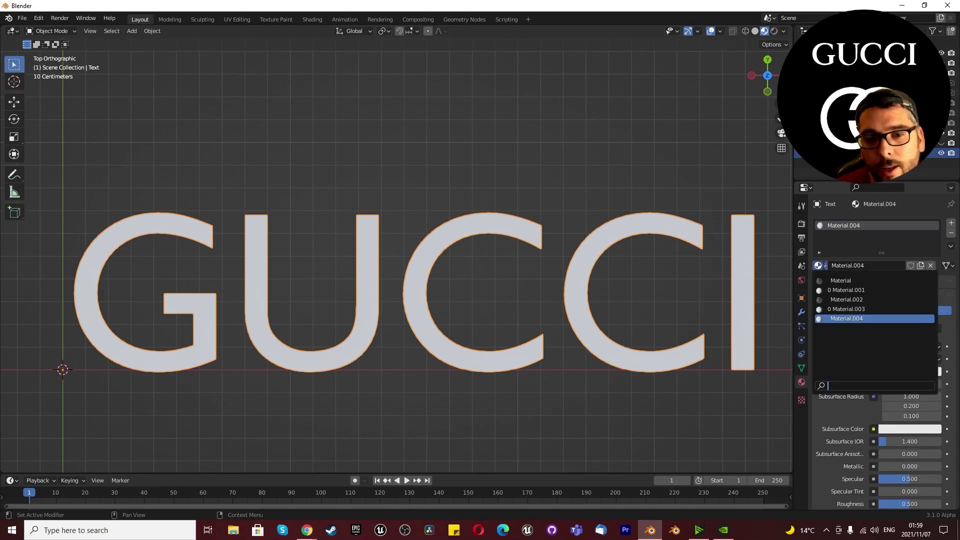
pyautogui.click(850, 280)
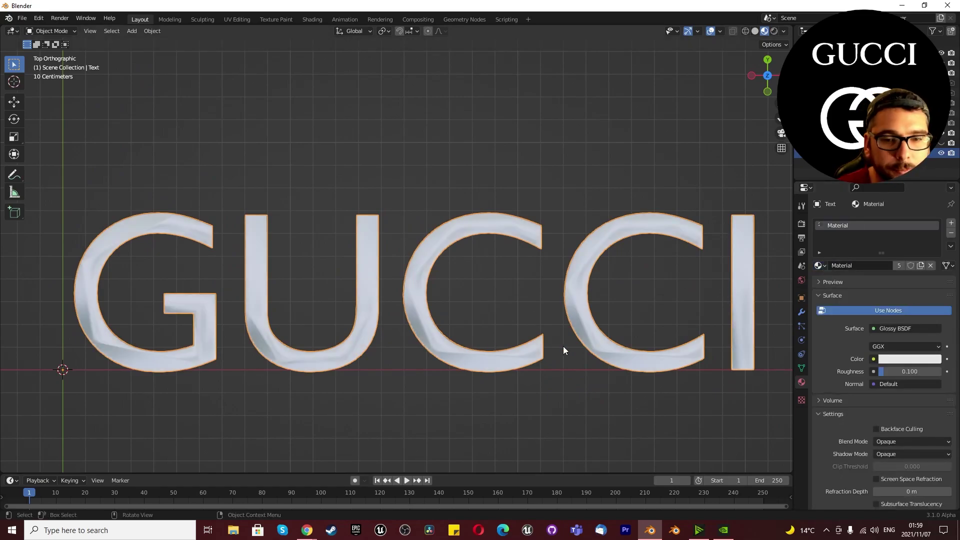
pyautogui.scroll(2, 426, 344)
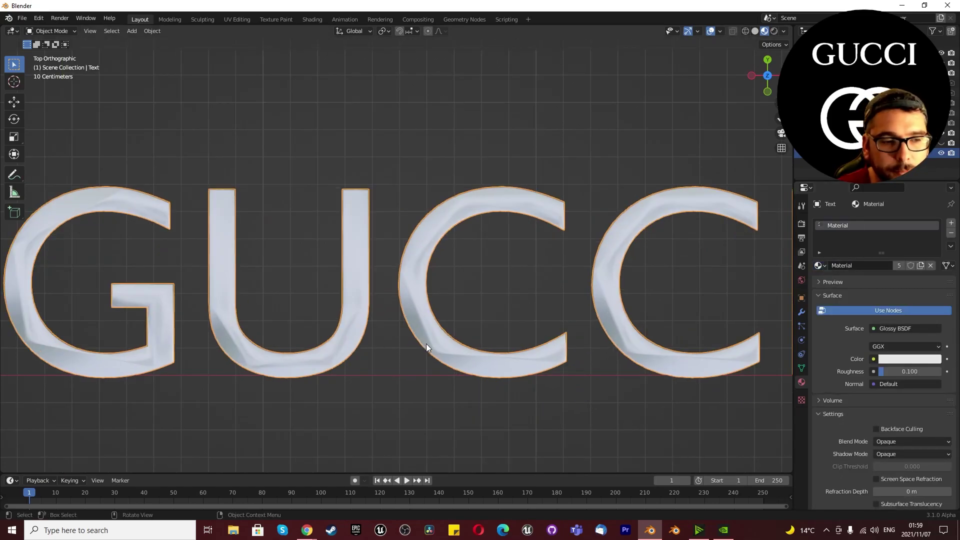
# - Try a Subdivision Surface modifier on the lettering, switch it to Simple, and remove the modifier
pyautogui.click(800, 312)
pyautogui.click(839, 223)
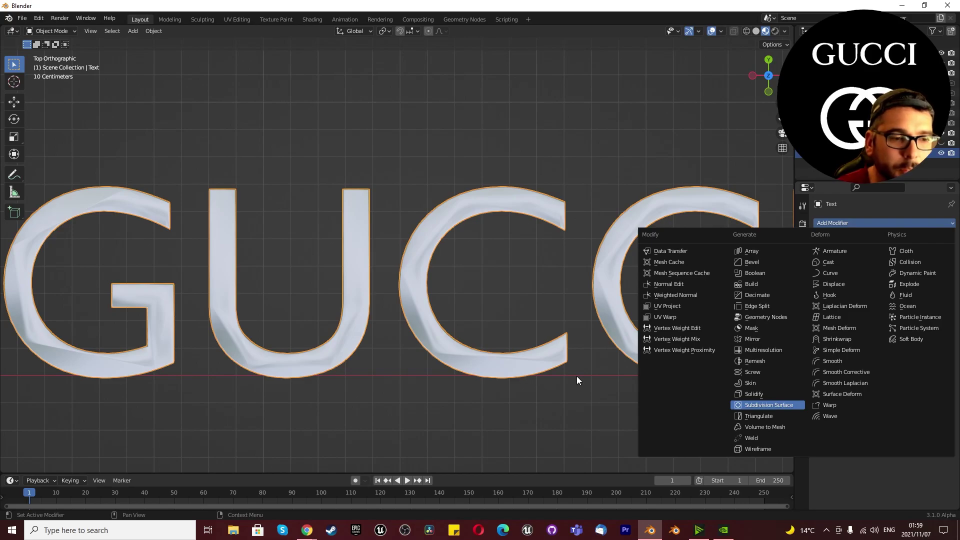
pyautogui.press('Return')
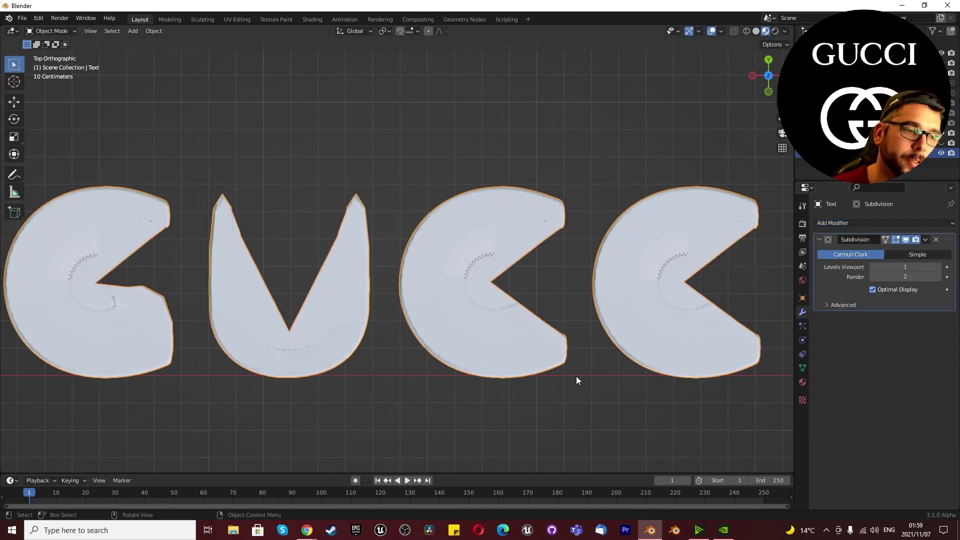
pyautogui.click(918, 253)
pyautogui.moveTo(551, 313); pyautogui.dragTo(470, 224, button='middle')
pyautogui.click(925, 240)
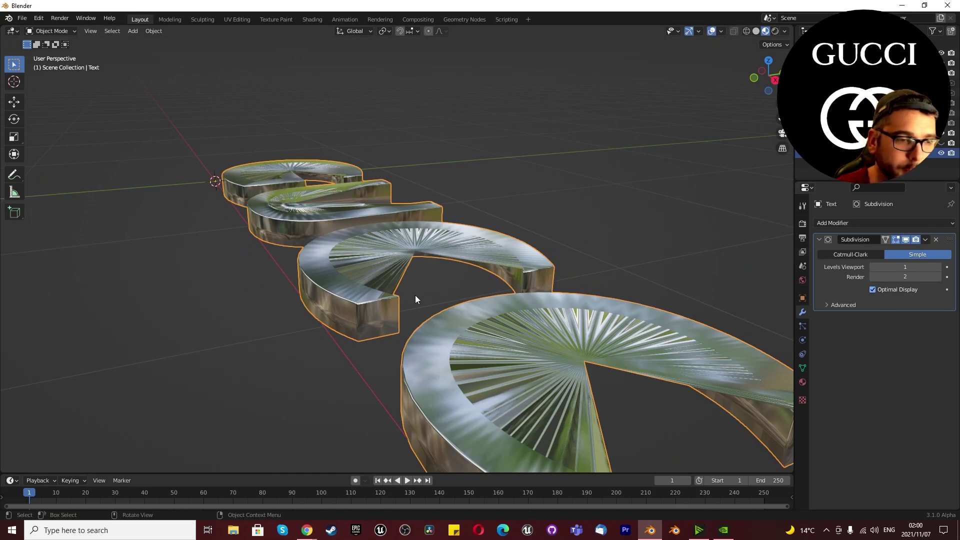
pyautogui.scroll(-3, 415, 297)
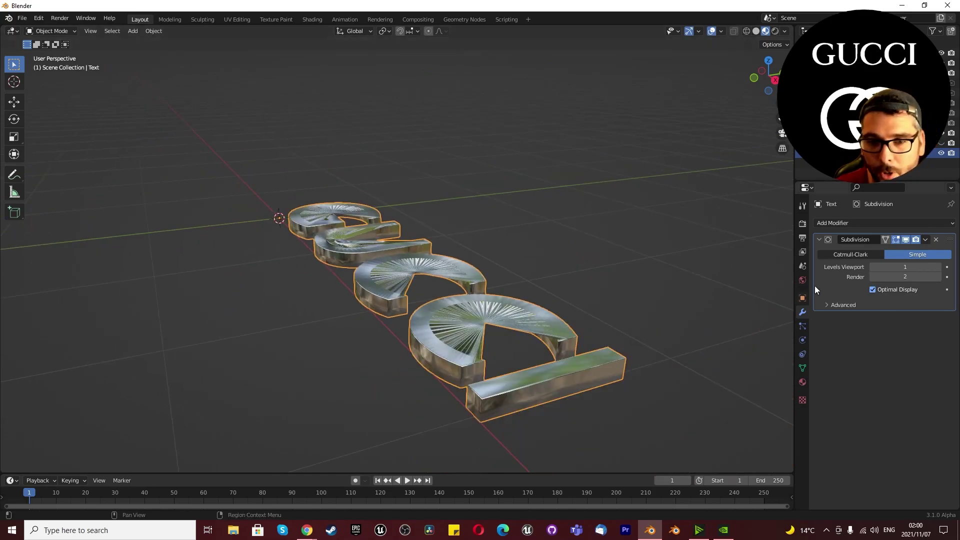
pyautogui.click(935, 239)
# - Unhide the recessed plate and assign the existing glossy material named Material to it
pyautogui.moveTo(525, 360); pyautogui.dragTo(472, 343, button='middle')
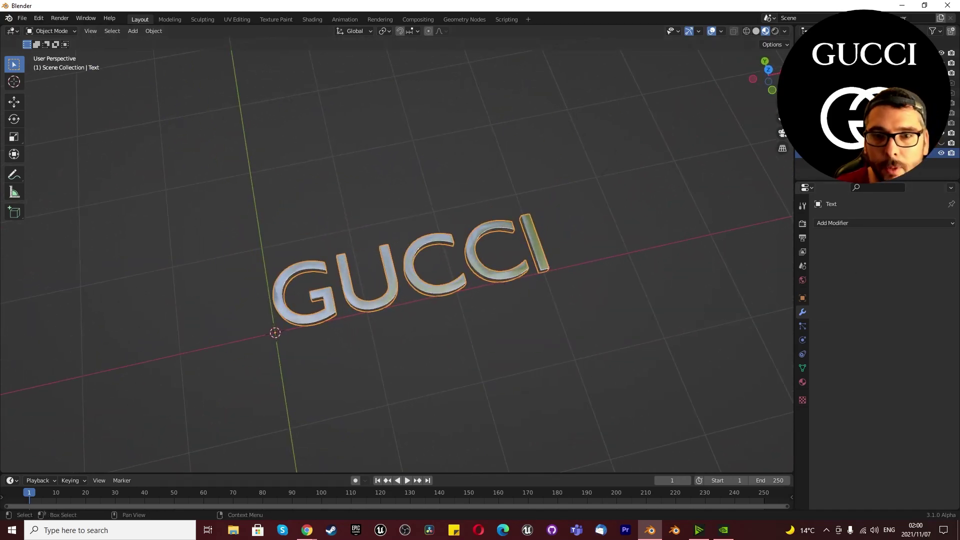
pyautogui.click(942, 144)
pyautogui.click(254, 382)
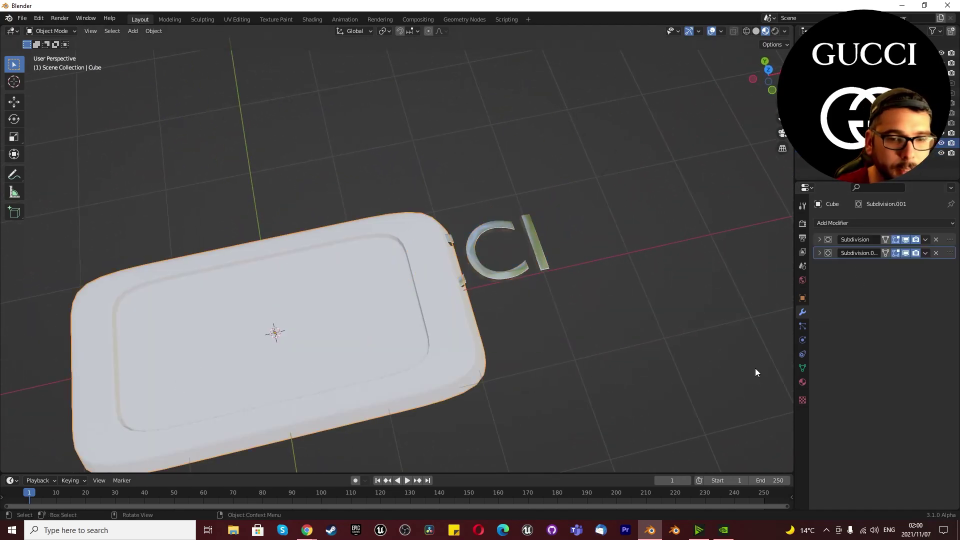
pyautogui.click(803, 382)
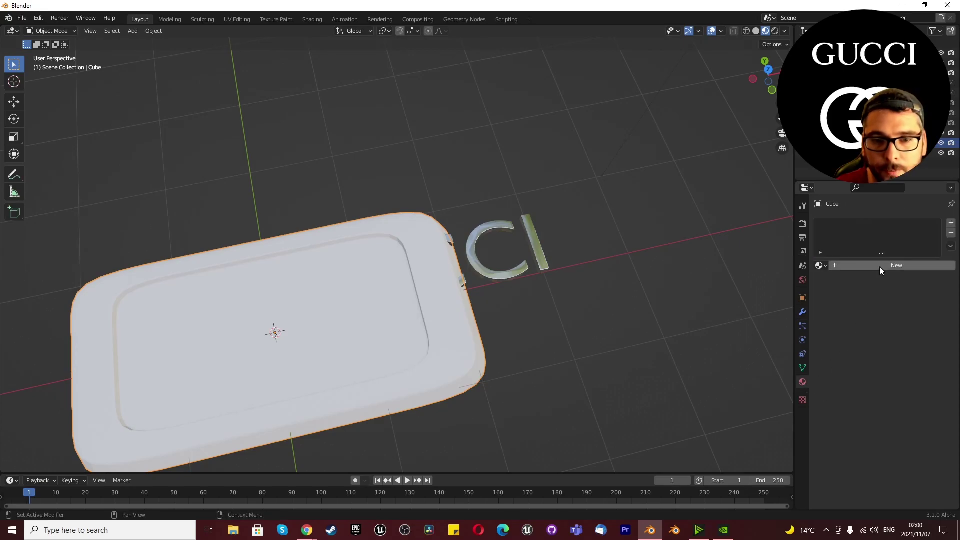
pyautogui.click(880, 266)
pyautogui.click(820, 265)
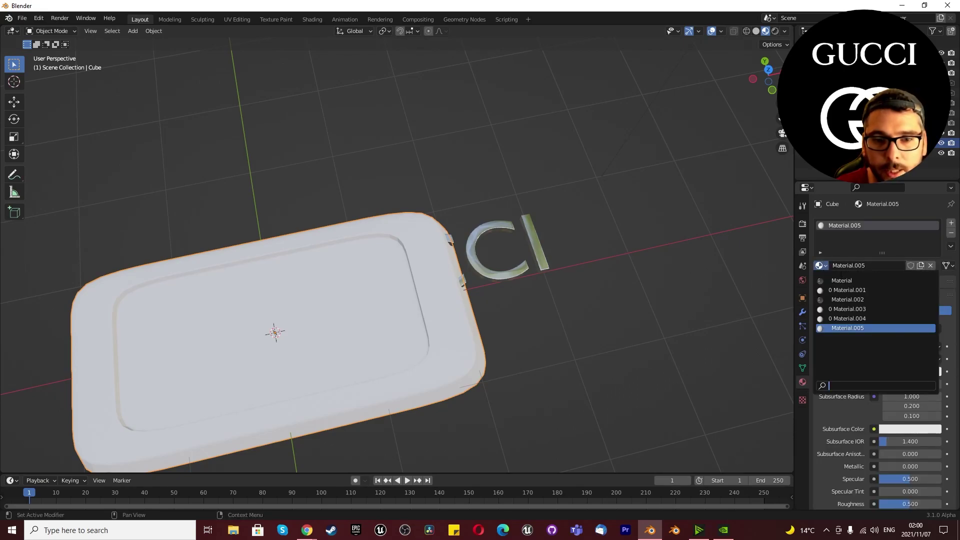
pyautogui.click(845, 280)
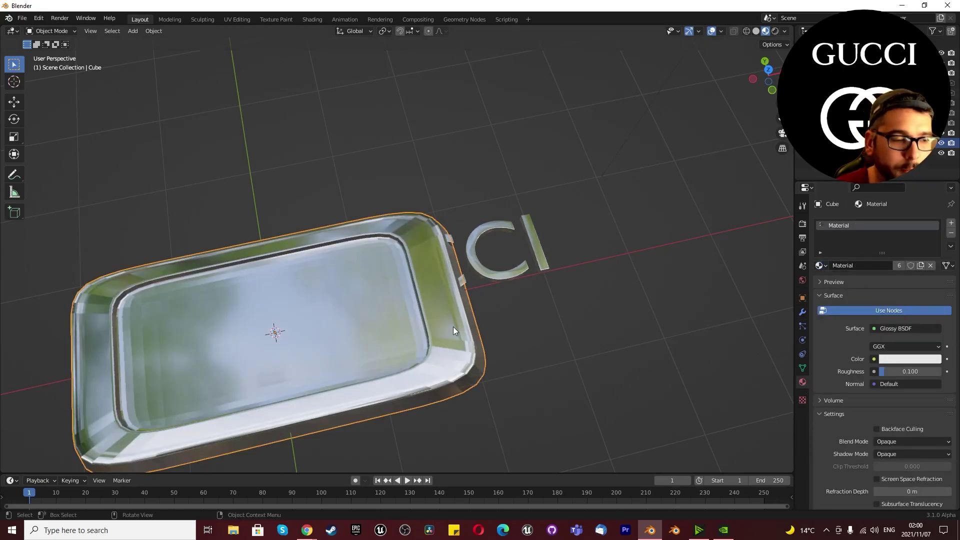
# - Move the GUCCI lettering in top view to the centre of the plate's recess
pyautogui.click(526, 271)
pyautogui.press('KP_7')
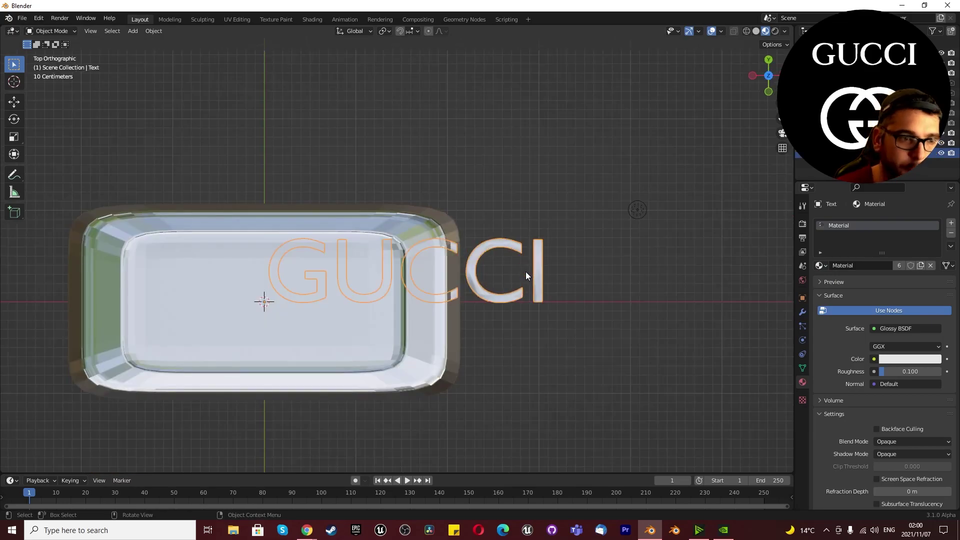
pyautogui.press('g')
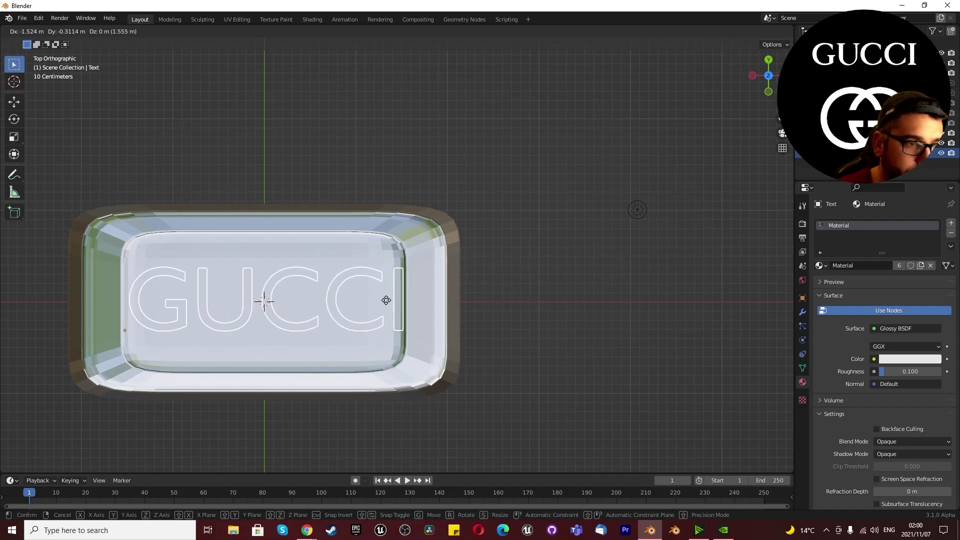
pyautogui.click(386, 300)
# - Set the lettering's origin to its geometry and scale it down to leave a margin inside the plate's recess
pyautogui.rightClick(382, 301)
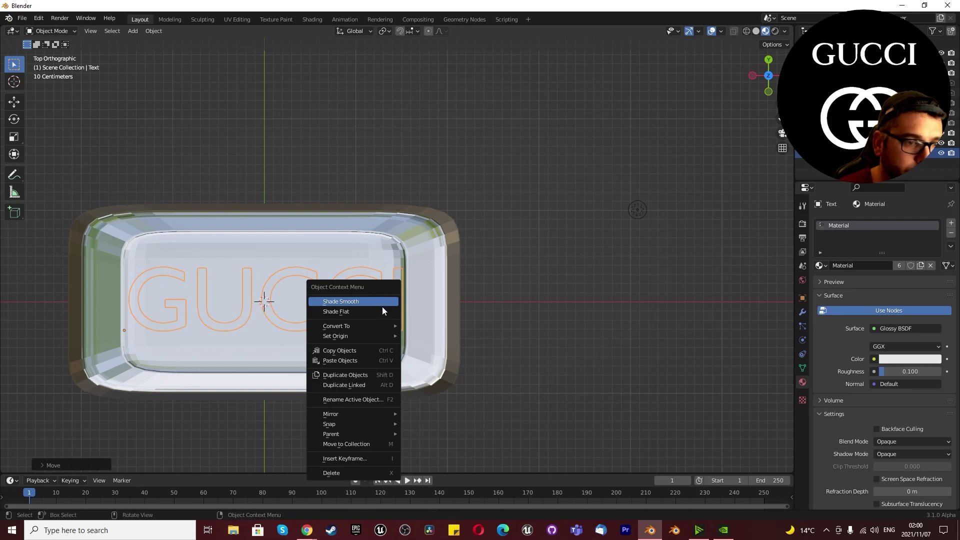
pyautogui.moveTo(361, 335)
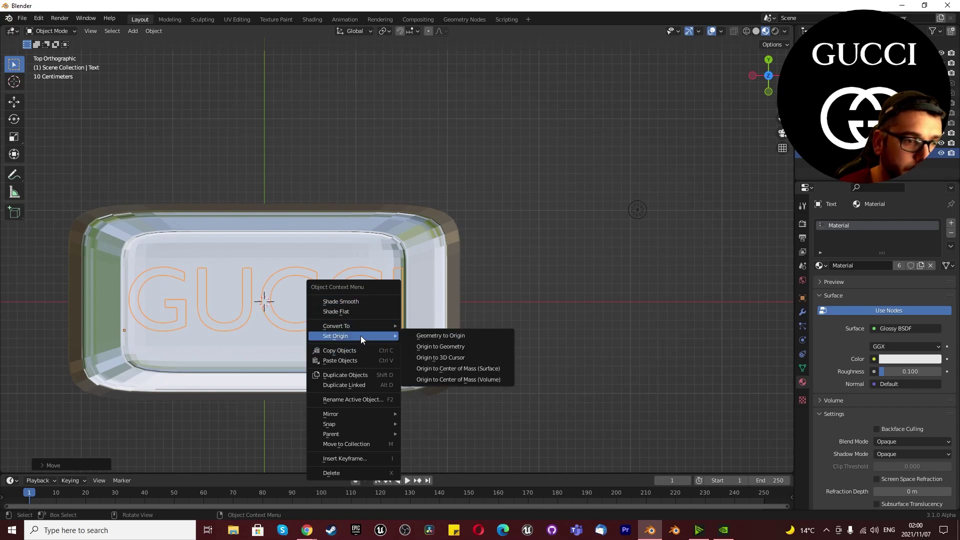
pyautogui.click(442, 347)
pyautogui.press('s')
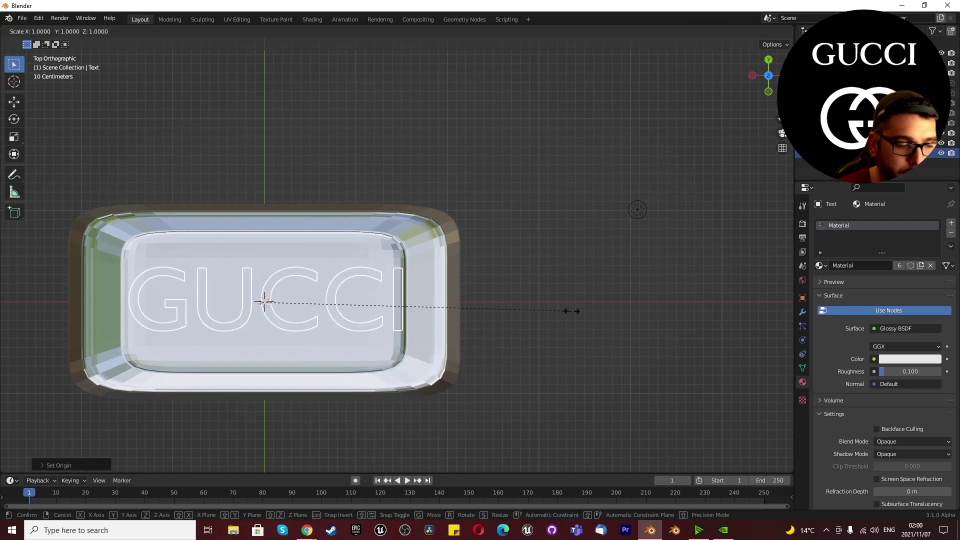
pyautogui.click(468, 309)
pyautogui.scroll(2, 244, 305)
pyautogui.moveTo(244, 306)
pyautogui.mouseDown(button='middle')
pyautogui.moveTo(243, 283)
pyautogui.moveTo(244, 295)
pyautogui.mouseUp(button='middle')
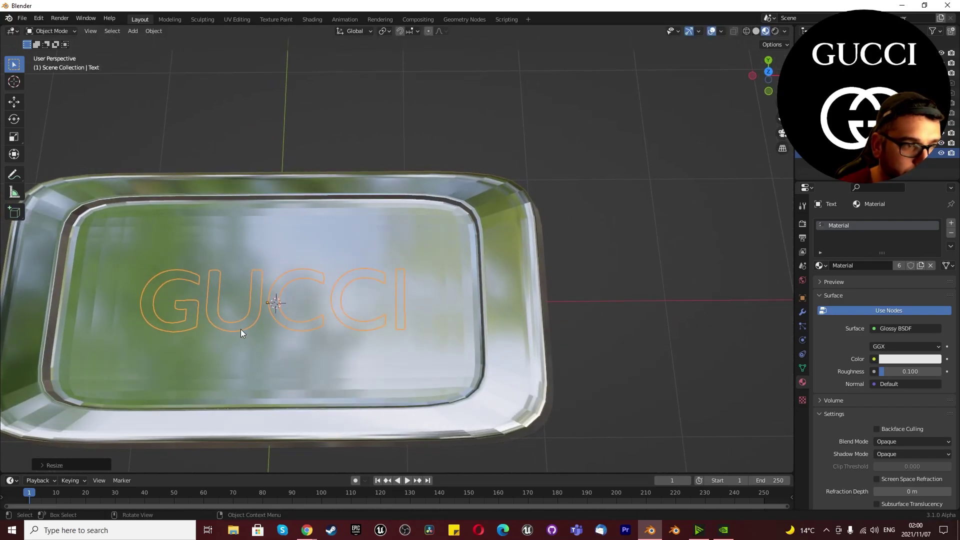
# - Rename the lettering object from Text to GUCCI
pyautogui.click(276, 357)
pyautogui.rightClick(276, 358)
pyautogui.click(250, 323)
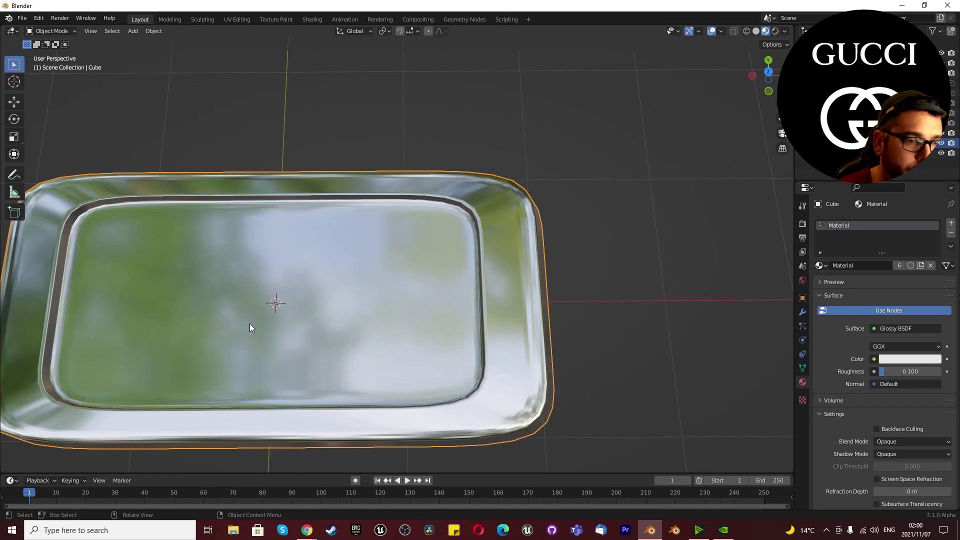
pyautogui.click(831, 153)
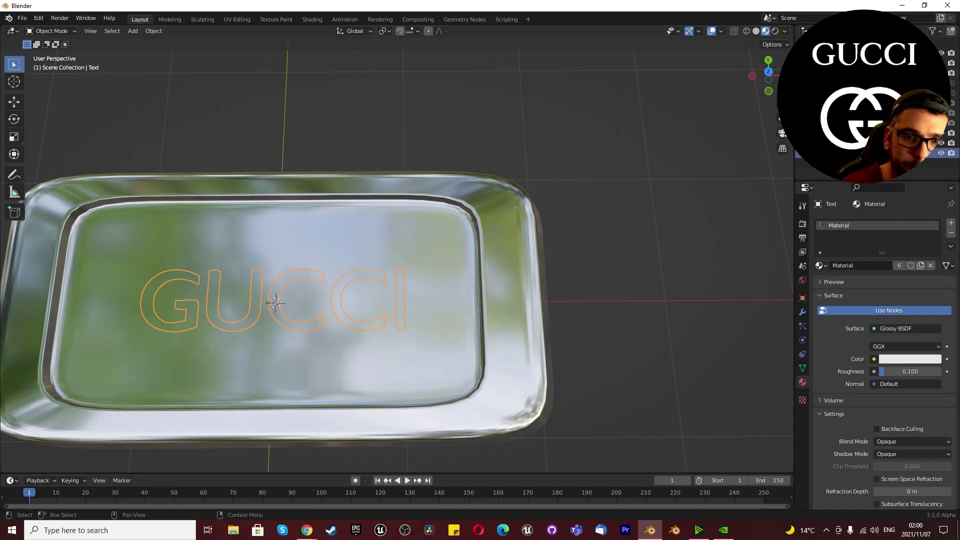
pyautogui.write('GUCCI')
pyautogui.press('Return')
pyautogui.scroll(2, 315, 248)
pyautogui.scroll(-3, 315, 248)
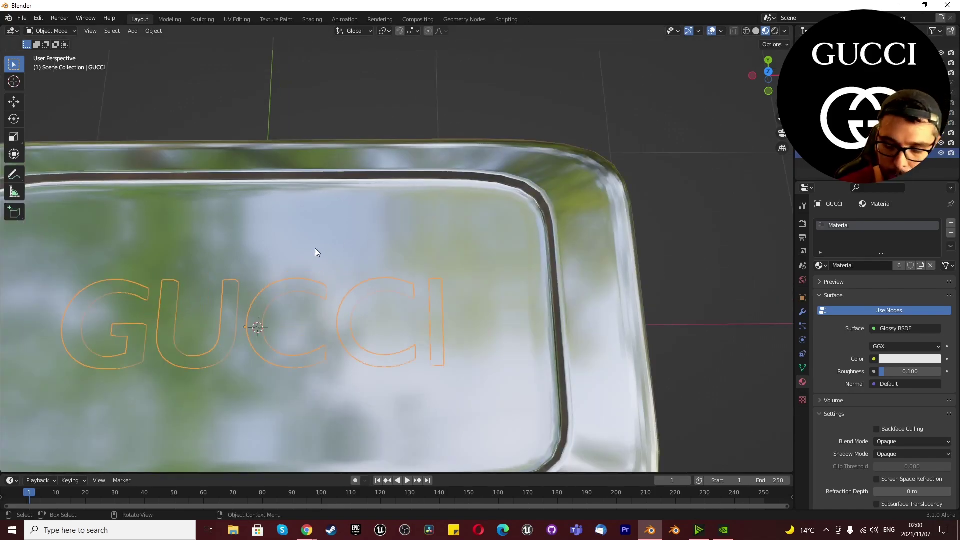
# - Raise the GUCCI lettering along Z in two moves, about 0.09 m and 0.035 m, so it stands above the recess floor
pyautogui.press('KP_1')
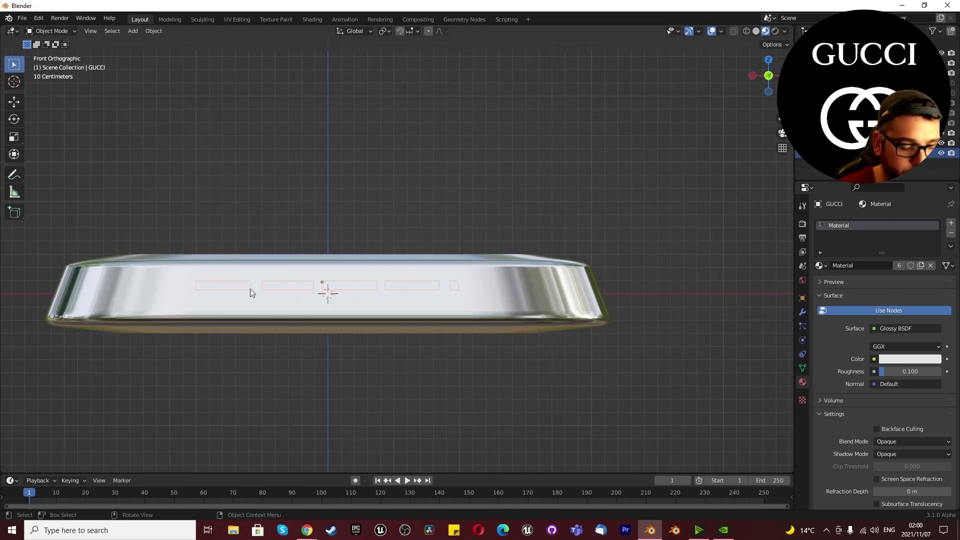
pyautogui.press('g')
pyautogui.press('z')
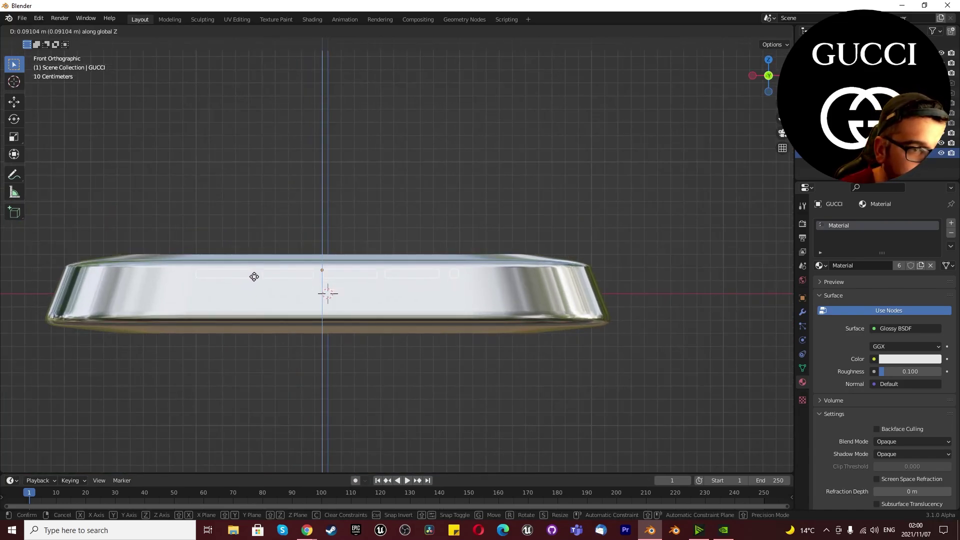
pyautogui.click(254, 274)
pyautogui.moveTo(254, 273); pyautogui.dragTo(225, 293, button='middle')
pyautogui.scroll(4, 329, 278)
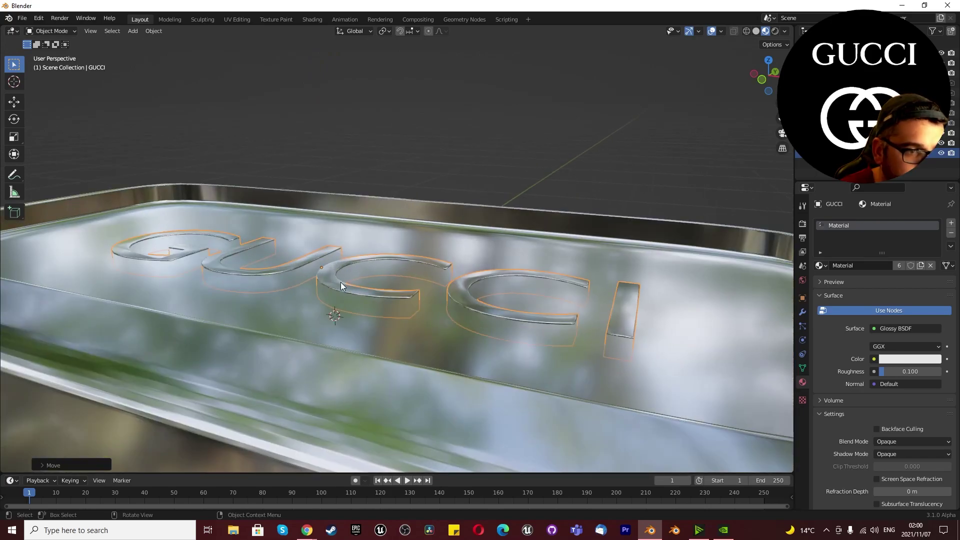
pyautogui.press('g')
pyautogui.press('z')
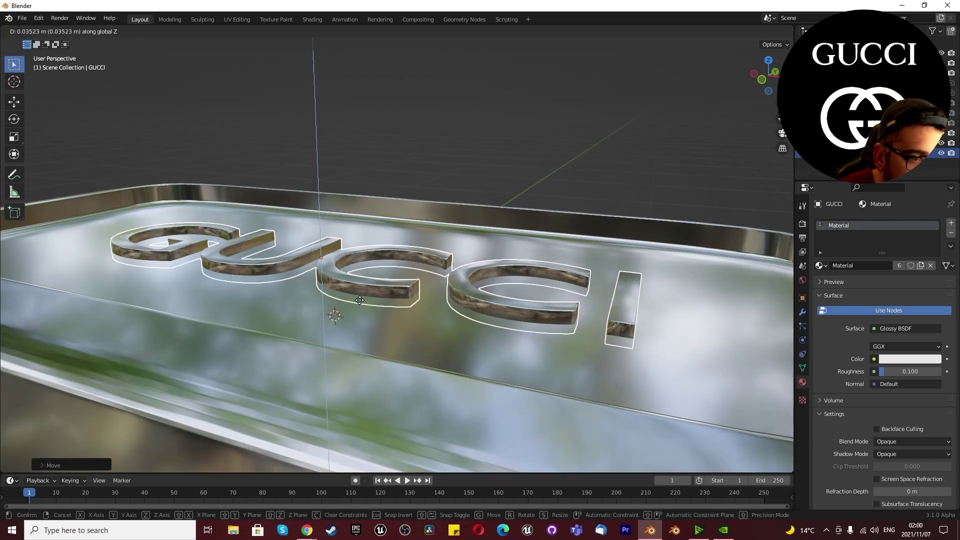
pyautogui.click(359, 300)
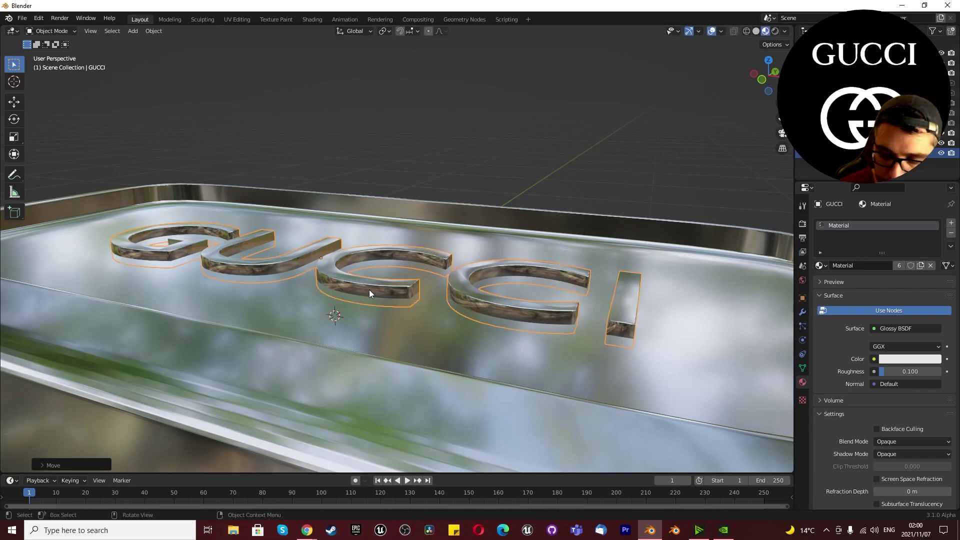
# - Try a gold colour on the glossy material shared by the lettering and plate, and undo it
pyautogui.press('KP_7')
pyautogui.scroll(-4, 418, 290)
pyautogui.scroll(2, 300, 312)
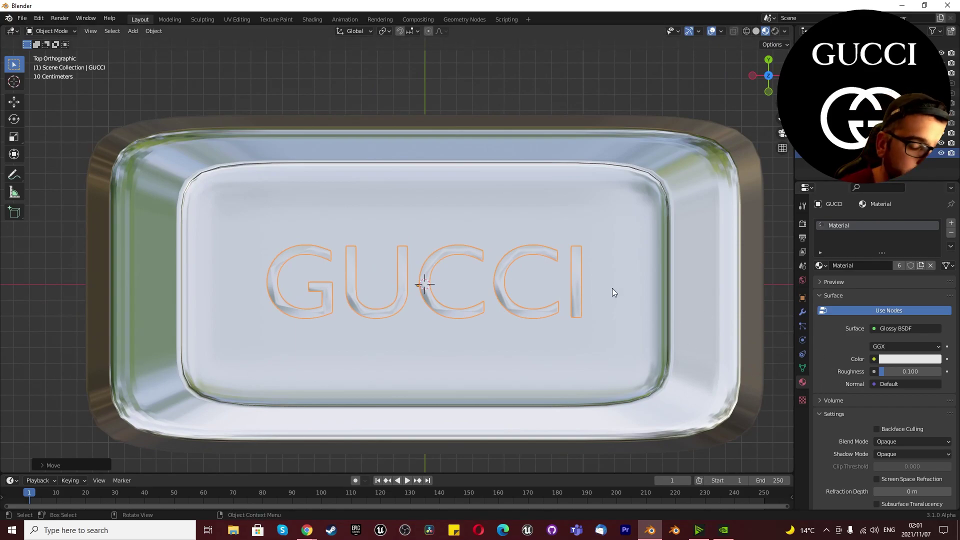
pyautogui.click(906, 359)
pyautogui.click(874, 274)
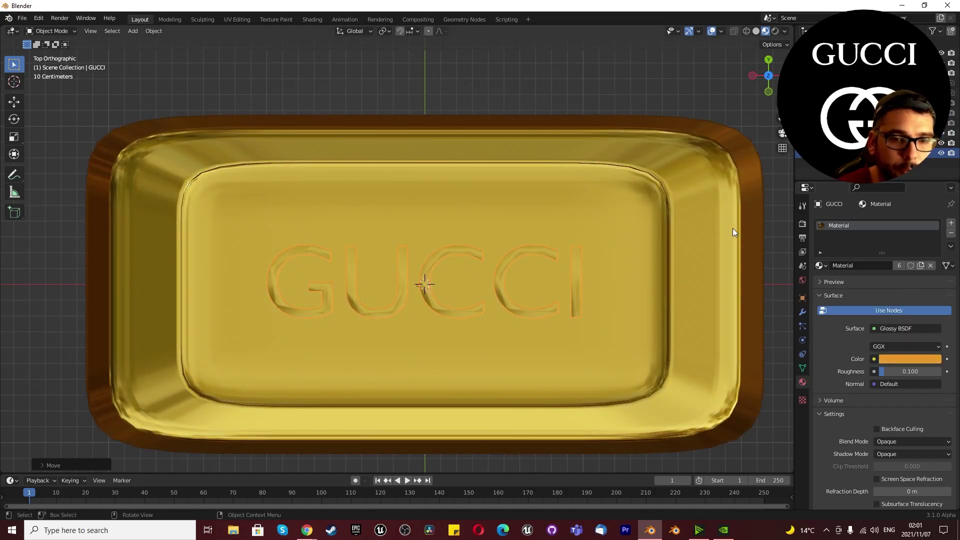
pyautogui.hotkey('ctrl', 'z')
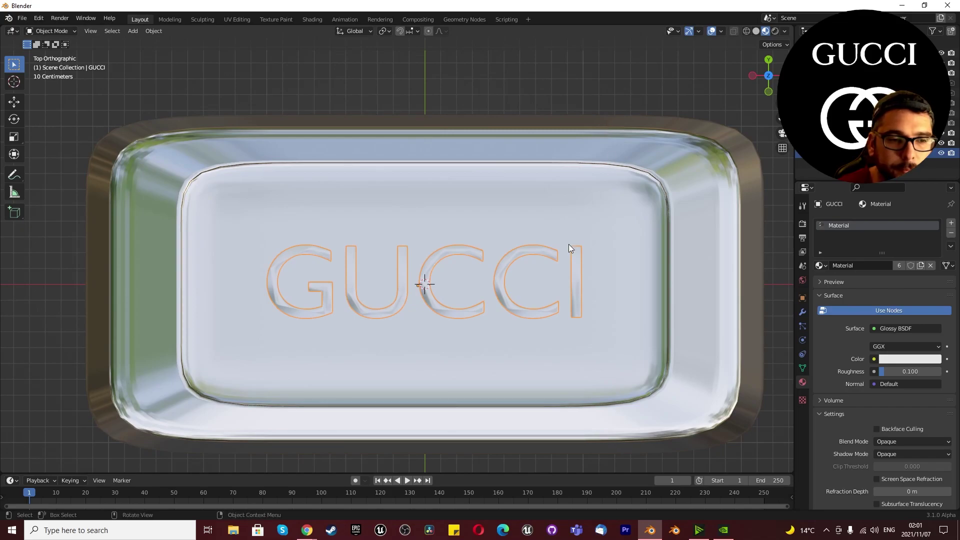
# - Add a second material slot with a new material to the GUCCI lettering and set its surface to Glossy BSDF
pyautogui.click(452, 307)
pyautogui.click(449, 312)
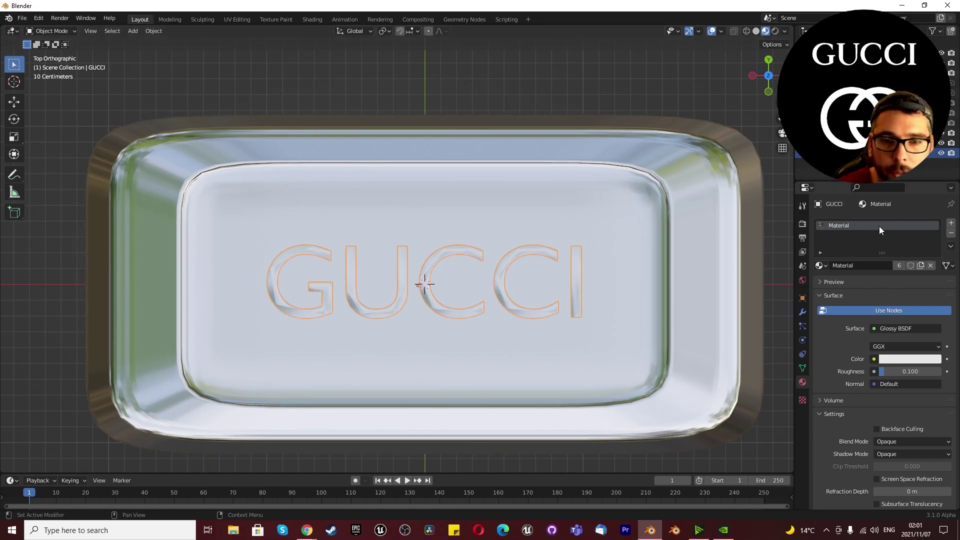
pyautogui.click(953, 225)
pyautogui.click(842, 284)
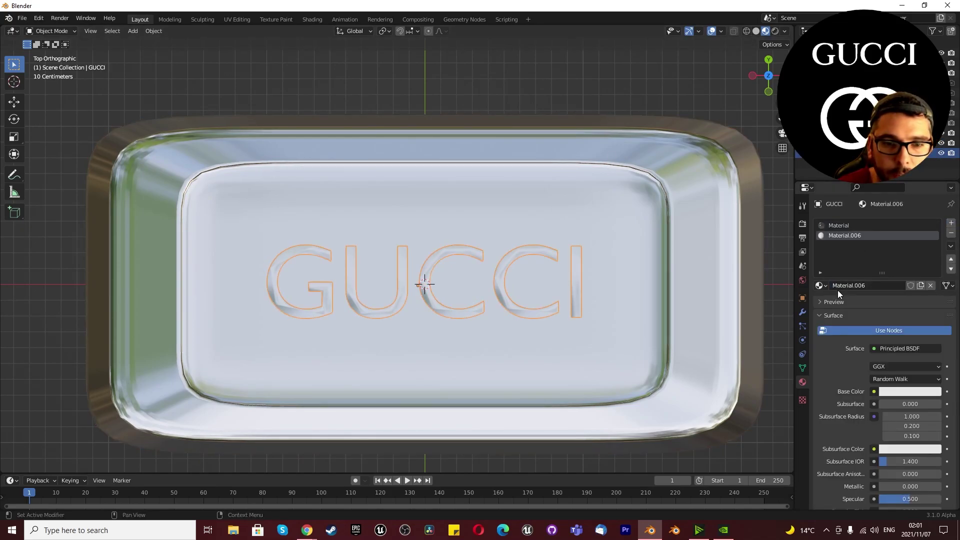
pyautogui.click(895, 348)
pyautogui.click(886, 344)
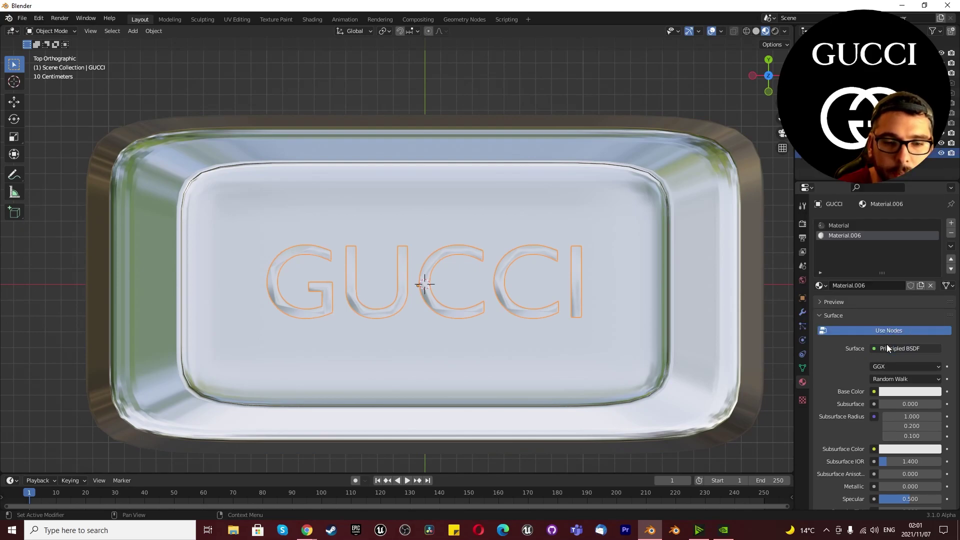
pyautogui.click(890, 346)
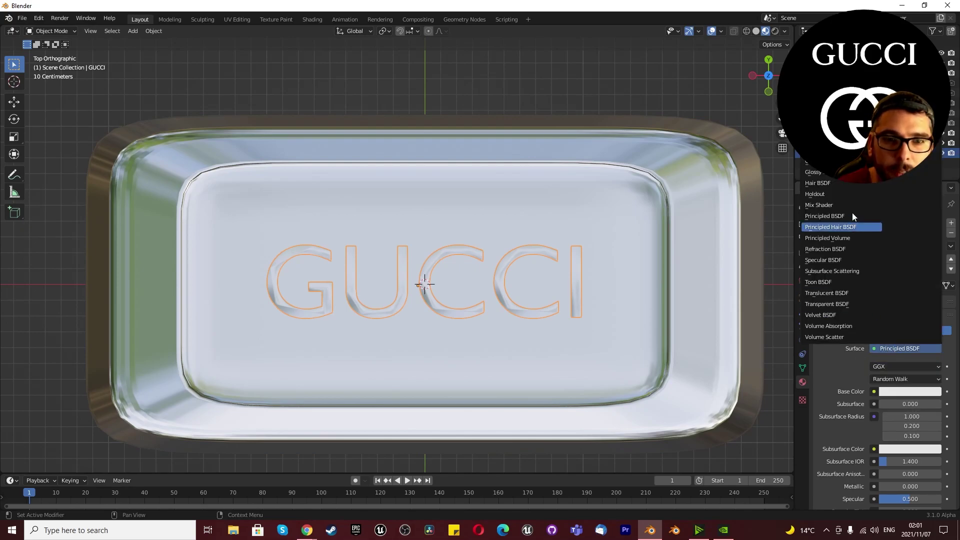
pyautogui.click(822, 172)
# - Give the lettering's new glossy material a golden-orange colour and a roughness of 0.1
pyautogui.click(888, 380)
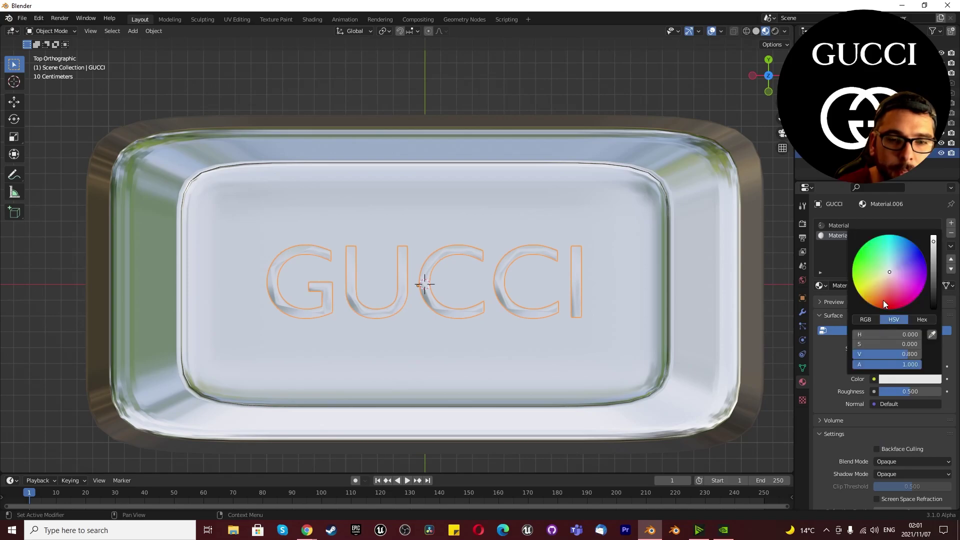
pyautogui.moveTo(883, 301); pyautogui.dragTo(866, 299)
pyautogui.doubleClick(898, 391)
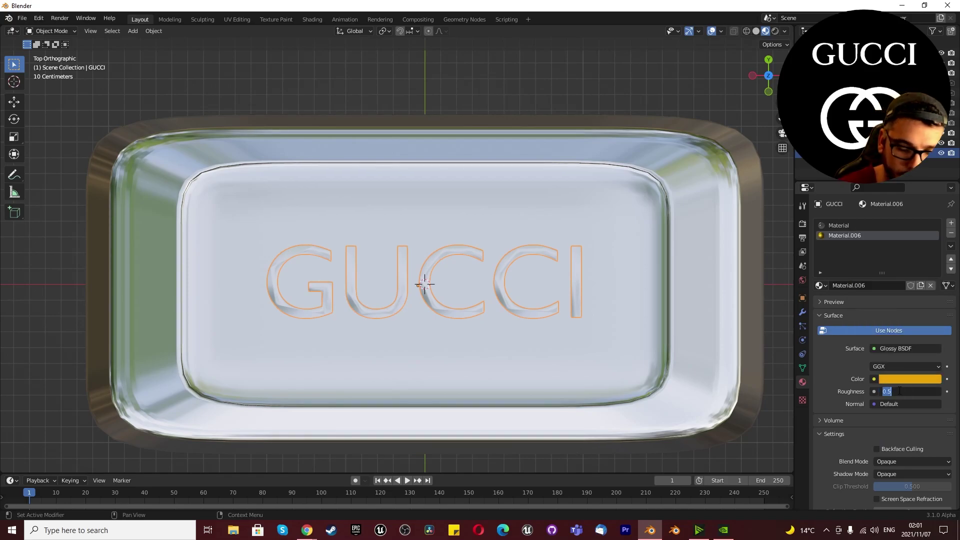
pyautogui.write('0.1')
pyautogui.press('Return')
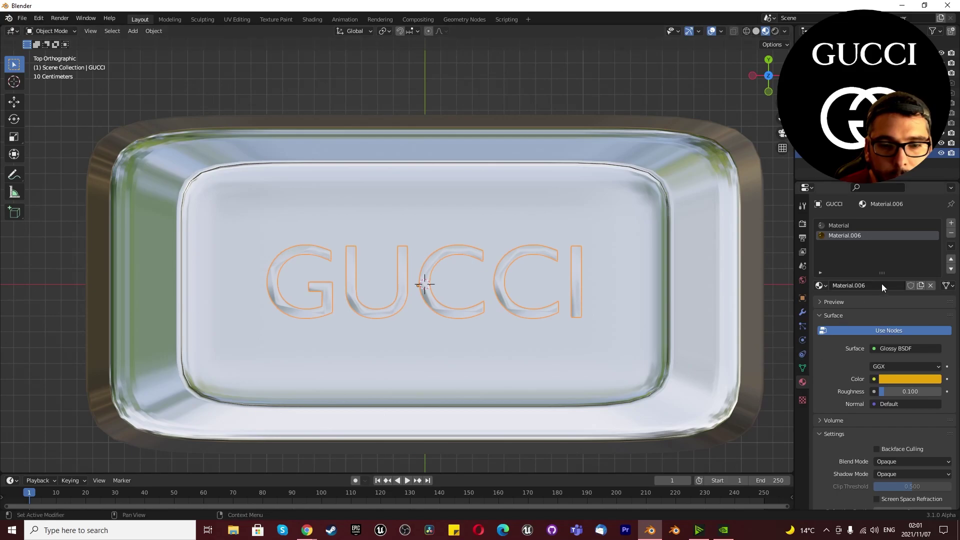
# - Remove the shared material named Material from the lettering's slots, leaving only the gold one
pyautogui.click(841, 301)
pyautogui.click(841, 301)
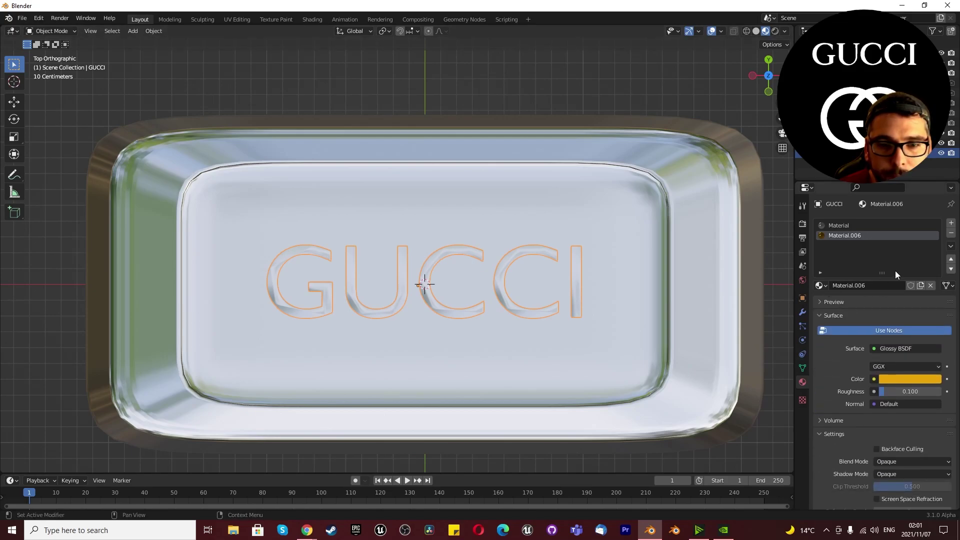
pyautogui.click(830, 229)
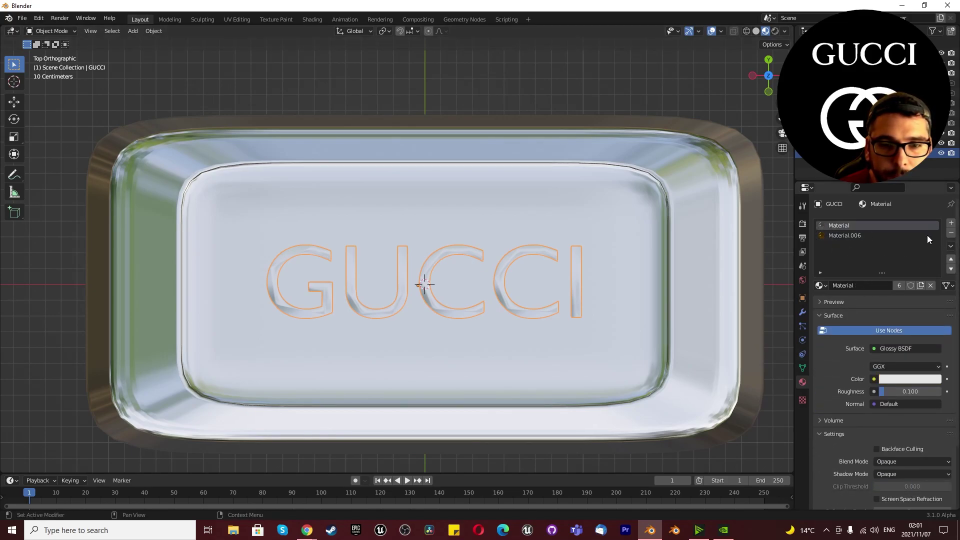
pyautogui.click(950, 234)
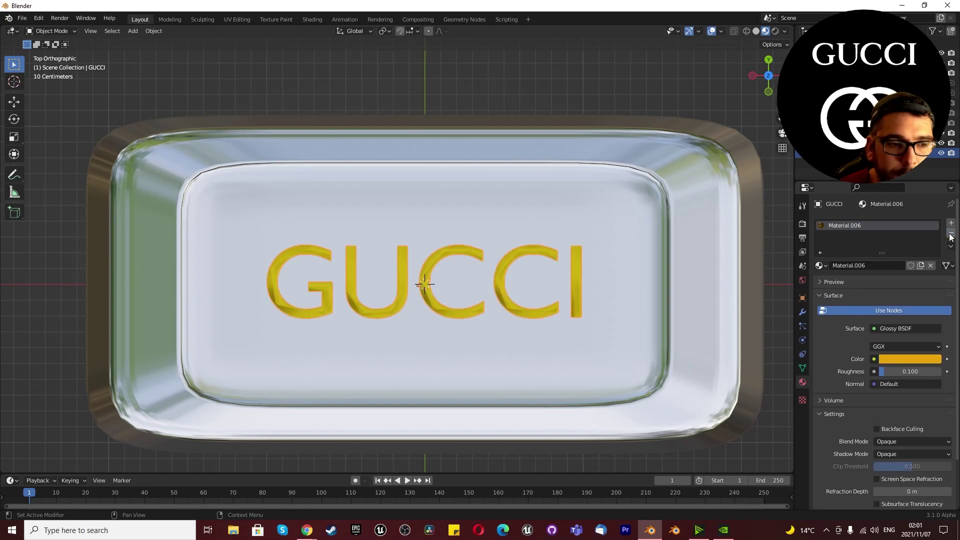
# - Add a Boolean modifier in Difference mode to the GUCCI lettering with the plate object Cube as its operand
pyautogui.scroll(2, 320, 325)
pyautogui.moveTo(320, 325); pyautogui.dragTo(392, 342, button='middle')
pyautogui.scroll(-2, 389, 328)
pyautogui.press('KP_7')
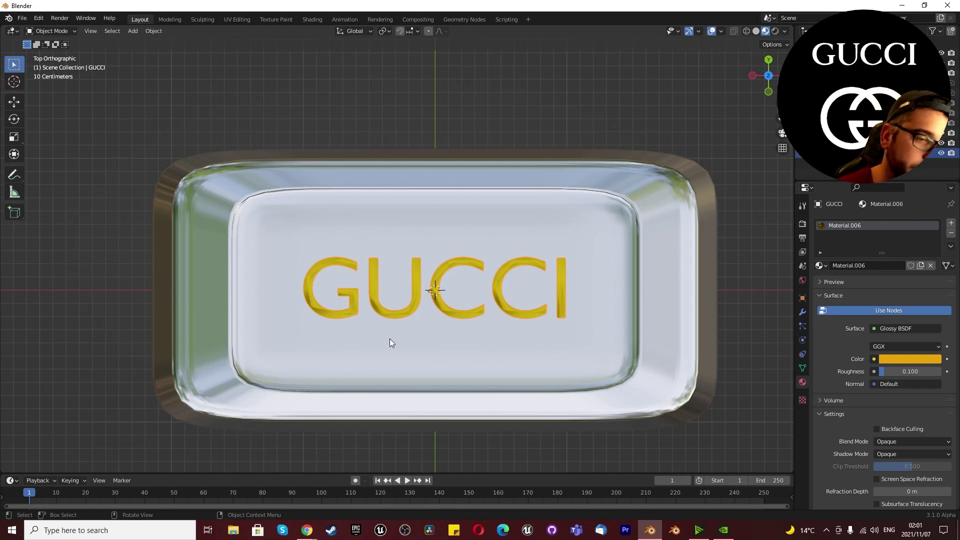
pyautogui.scroll(3, 392, 347)
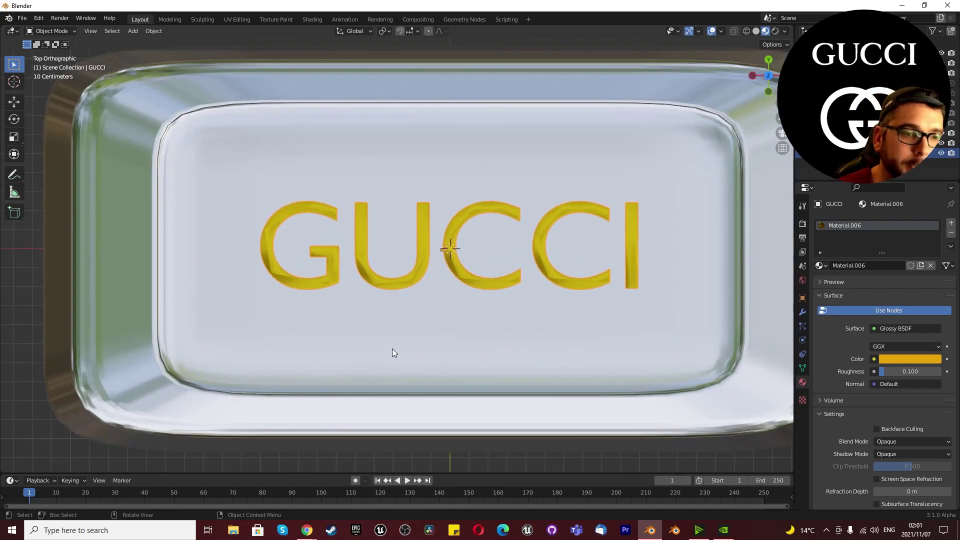
pyautogui.click(803, 312)
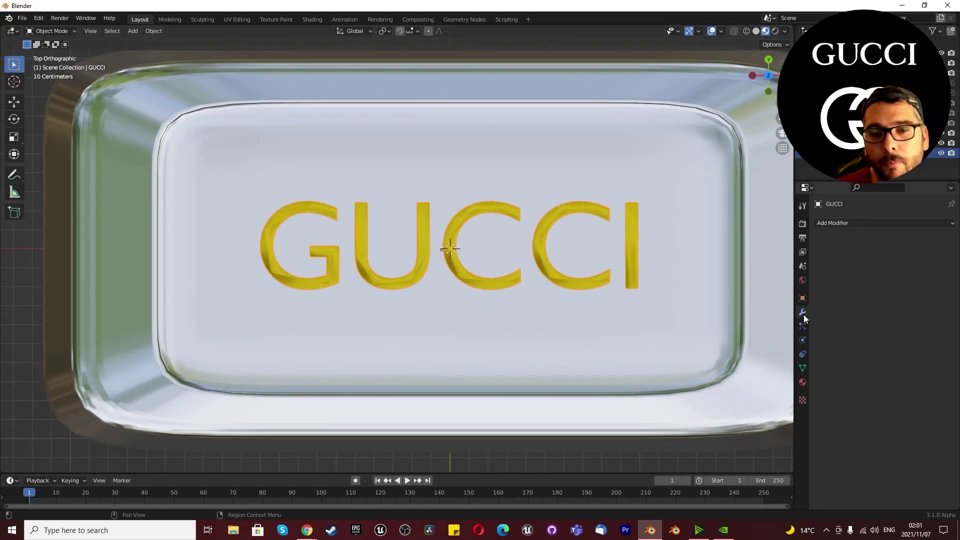
pyautogui.click(857, 223)
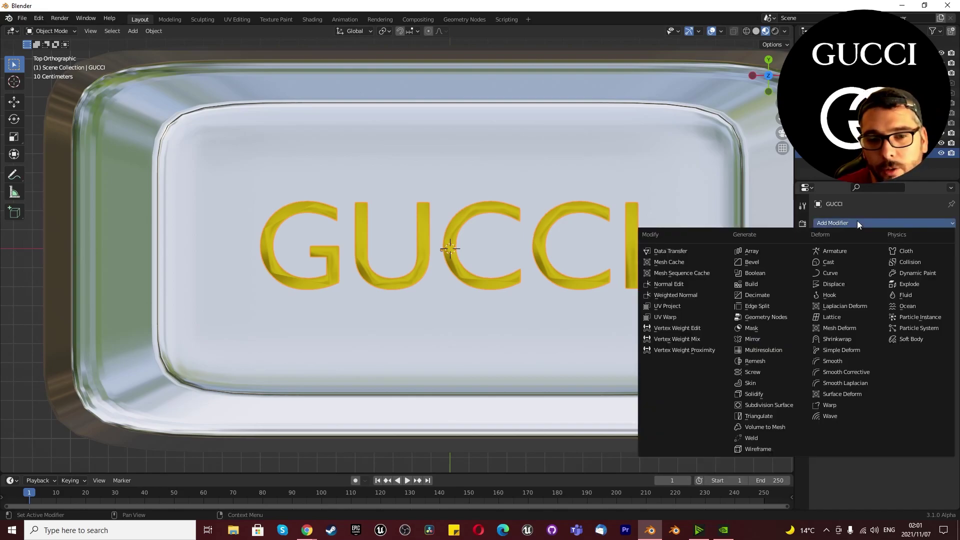
pyautogui.click(752, 273)
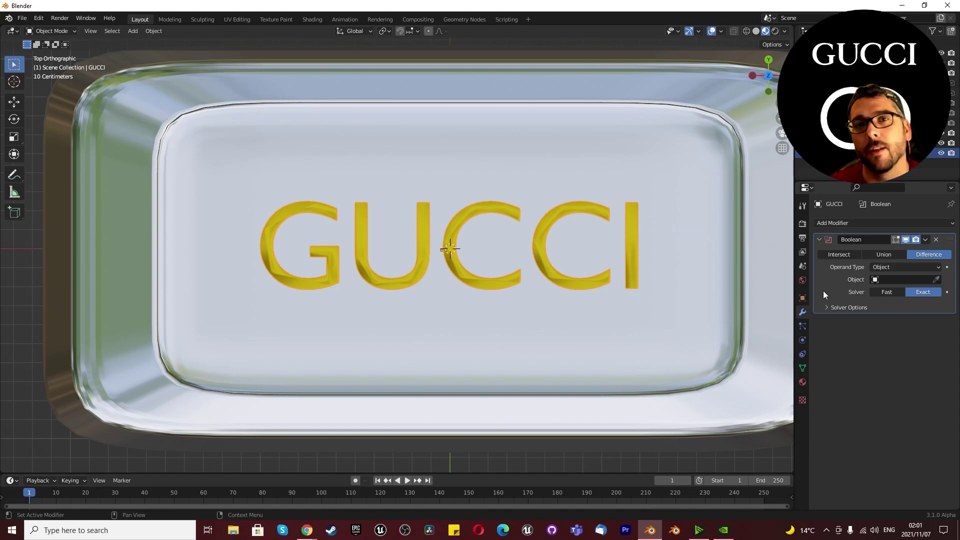
pyautogui.click(907, 278)
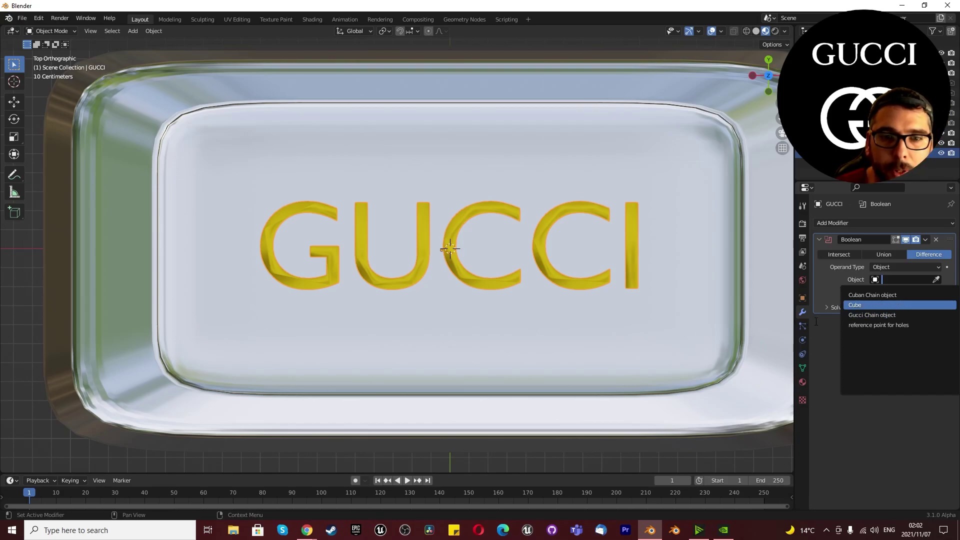
pyautogui.click(868, 306)
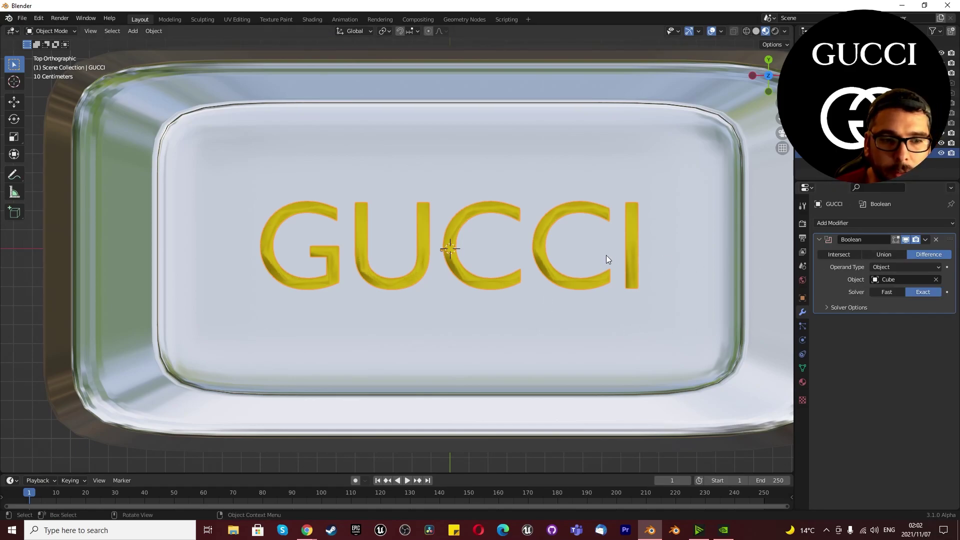
# - Hide the lettering to inspect the plate's recess floor for a Boolean cut, and show it again
pyautogui.scroll(-1, 608, 260)
pyautogui.scroll(1, 541, 259)
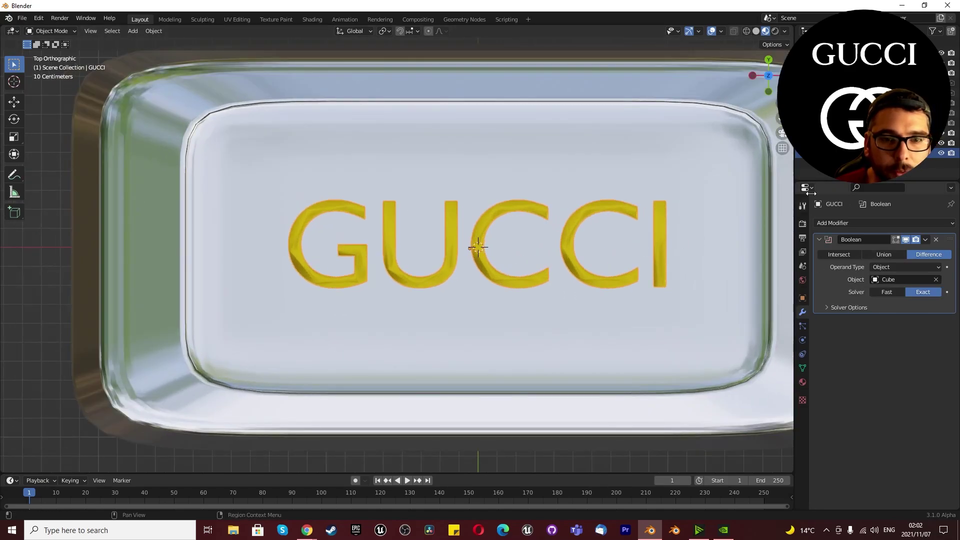
pyautogui.click(942, 154)
pyautogui.moveTo(452, 250); pyautogui.dragTo(475, 164, button='middle')
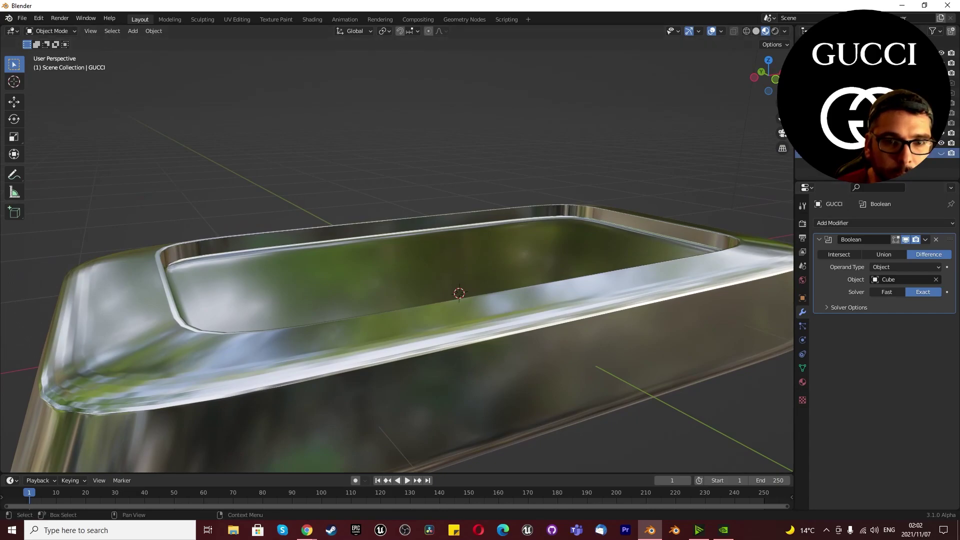
pyautogui.click(942, 154)
pyautogui.moveTo(371, 259); pyautogui.dragTo(338, 290, button='middle')
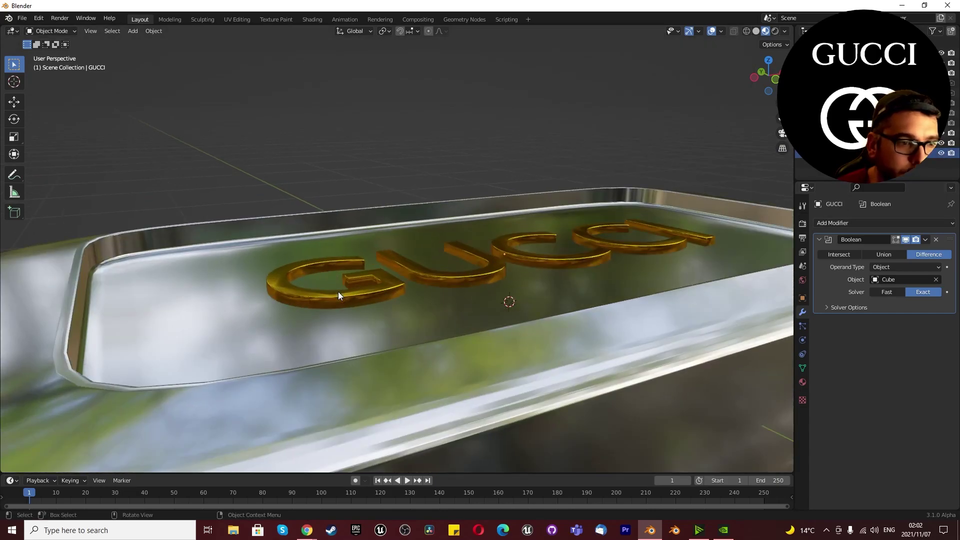
# - Lower the lettering slightly along Z into the plate and recheck the recess floor with the lettering temporarily hidden
pyautogui.click(367, 292)
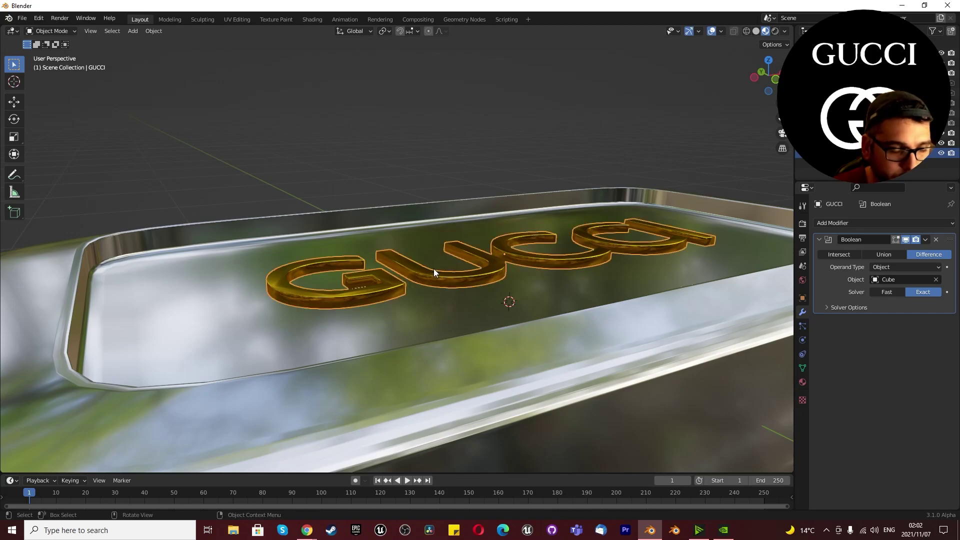
pyautogui.press('g')
pyautogui.press('z')
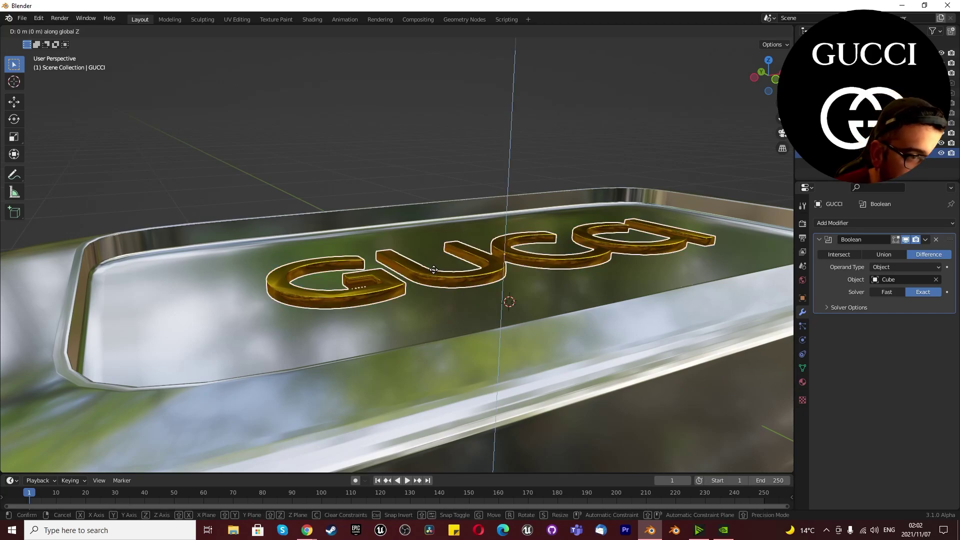
pyautogui.click(434, 273)
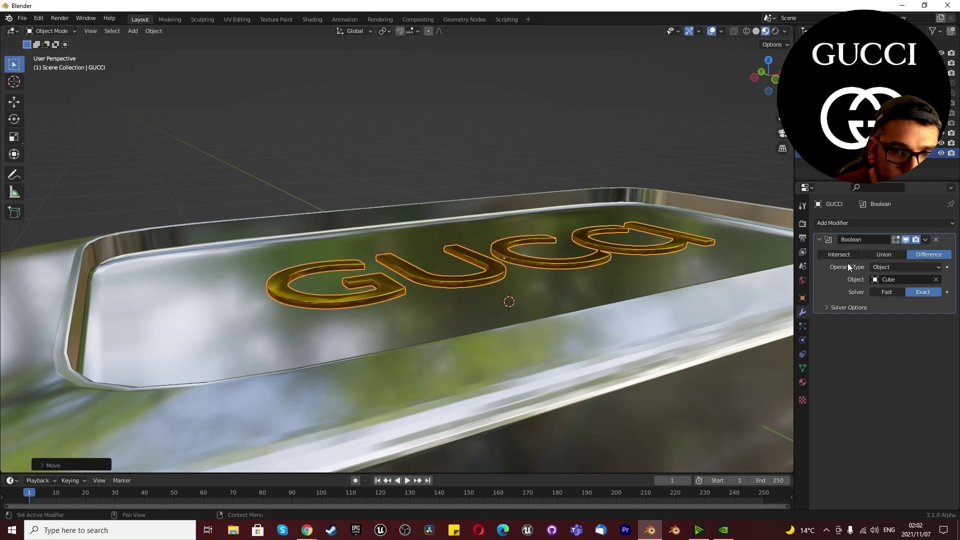
pyautogui.click(942, 153)
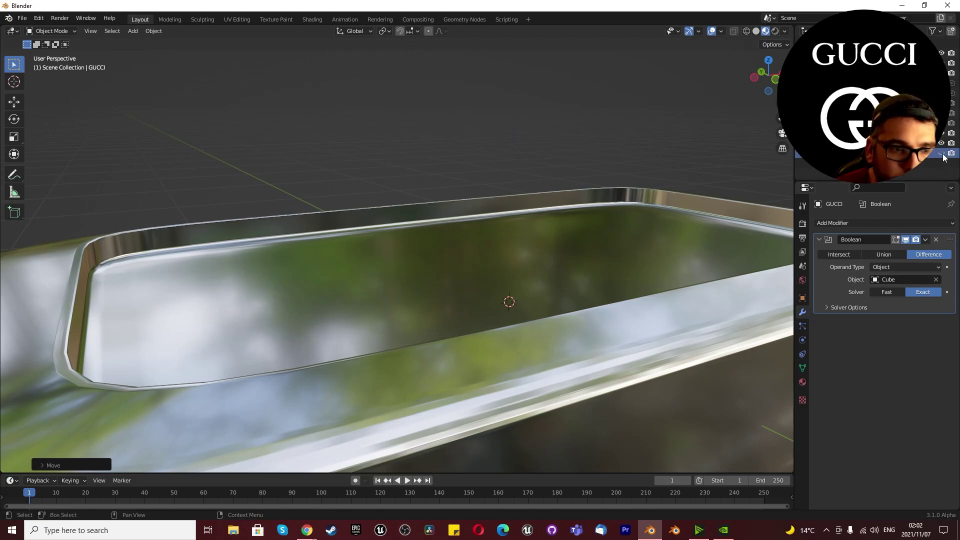
pyautogui.click(942, 153)
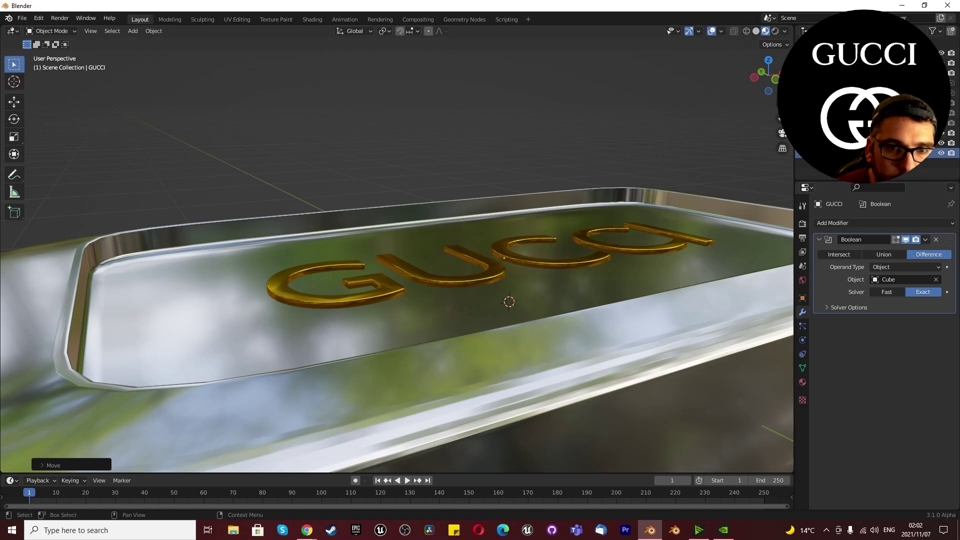
# - Try the Intersect operation on the lettering's Boolean modifier and switch it to Union
pyautogui.moveTo(440, 243); pyautogui.dragTo(428, 265, button='middle')
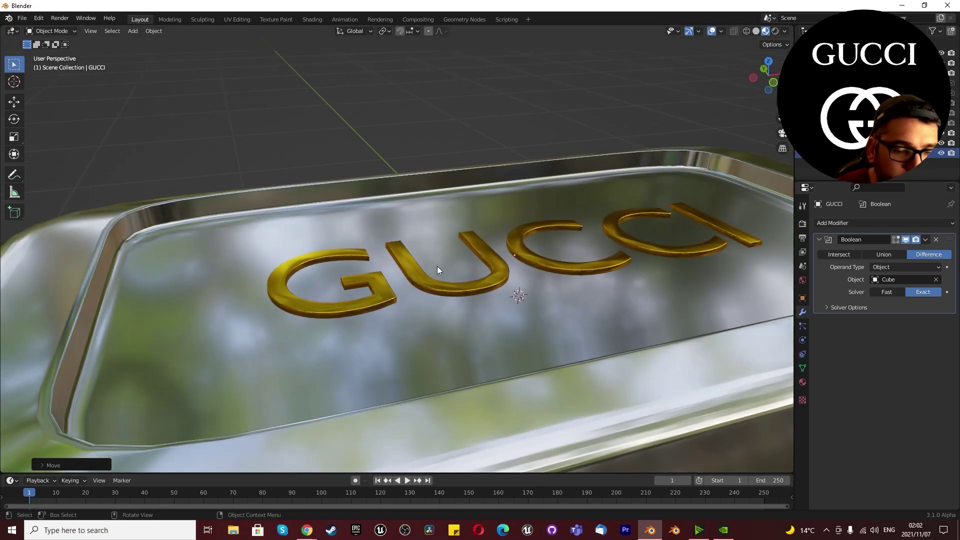
pyautogui.click(850, 254)
pyautogui.click(871, 253)
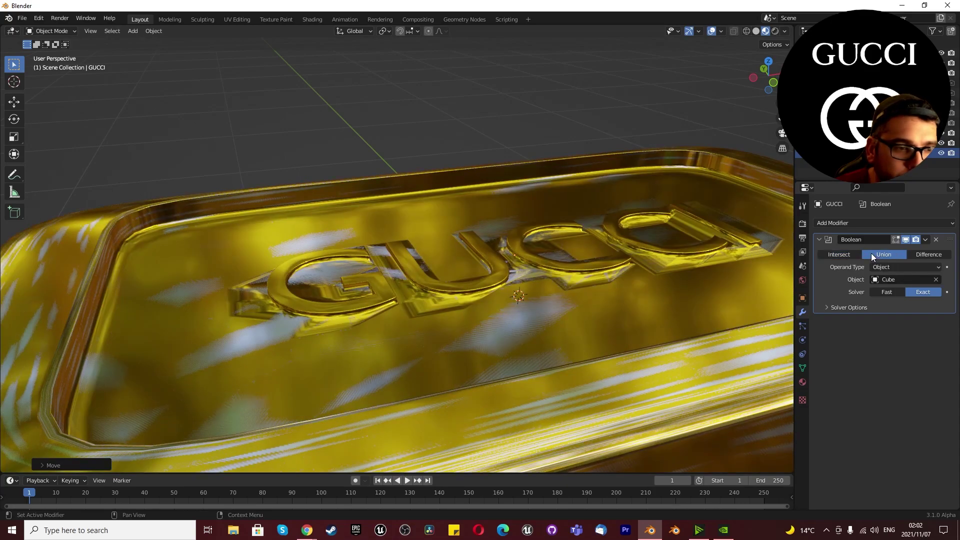
# - Set the GUCCI lettering's Boolean to Difference and hide the lettering to inspect the plate's recess floor
pyautogui.click(919, 254)
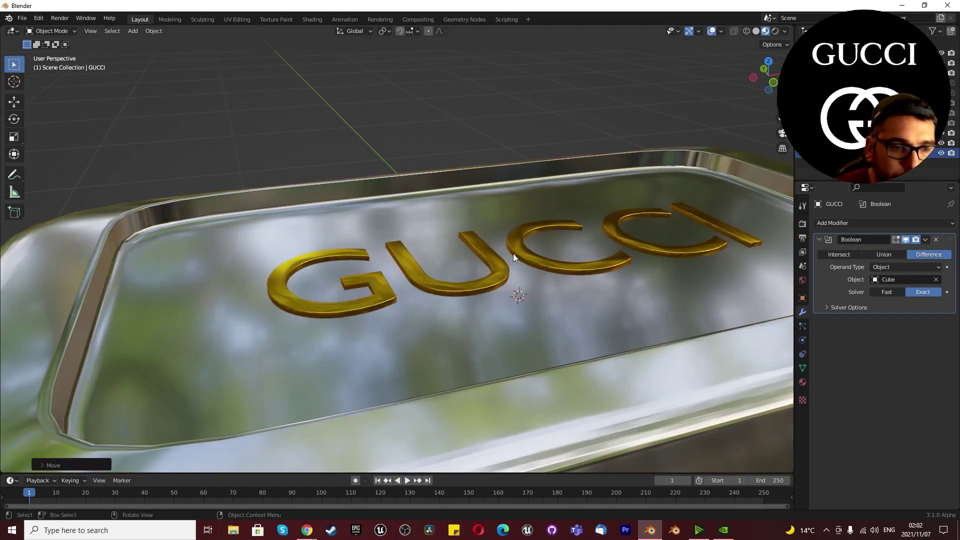
pyautogui.click(941, 154)
pyautogui.click(941, 154)
pyautogui.click(941, 154)
pyautogui.moveTo(375, 260); pyautogui.dragTo(495, 209, button='middle')
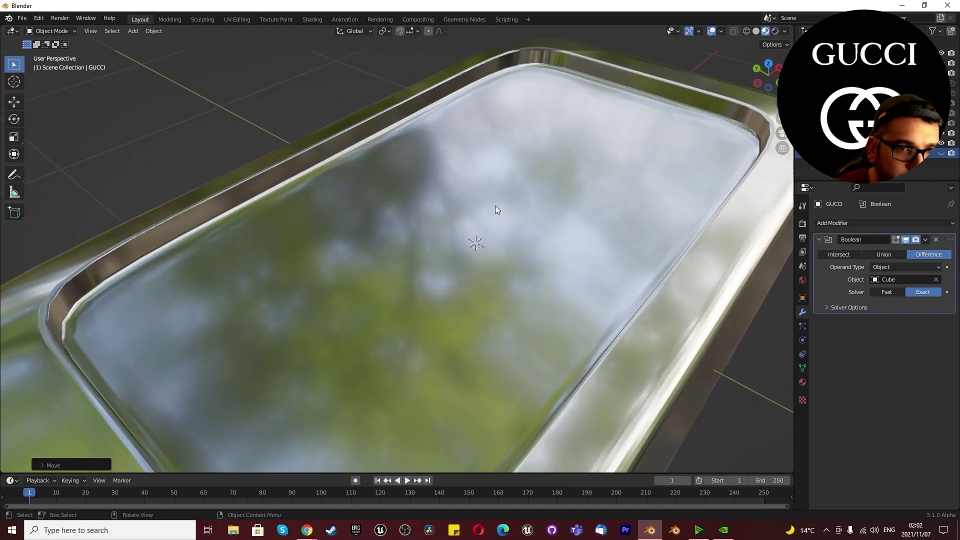
# - Switch the viewport to rendered shading and light the world with an Environment Texture using studio_small_09_4k.exr
pyautogui.click(776, 31)
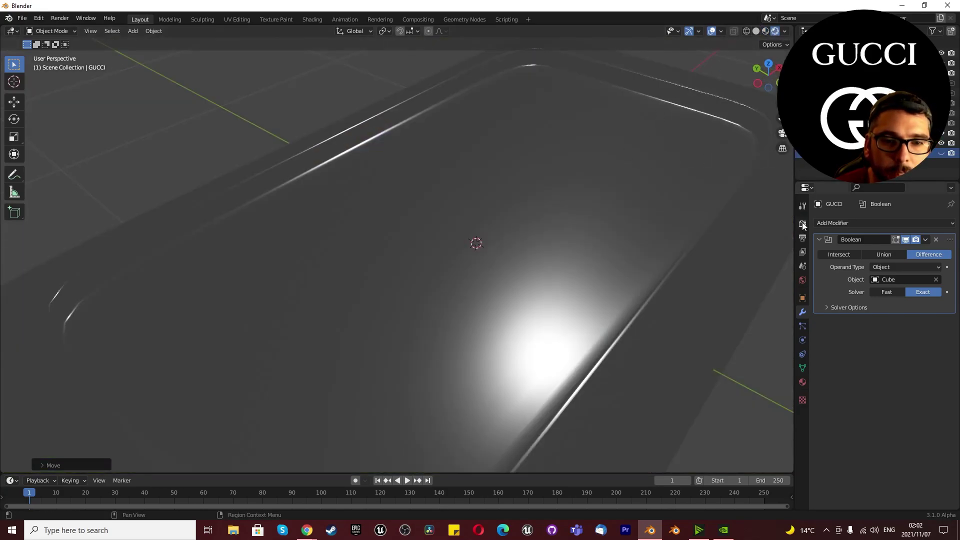
pyautogui.click(803, 280)
pyautogui.click(874, 291)
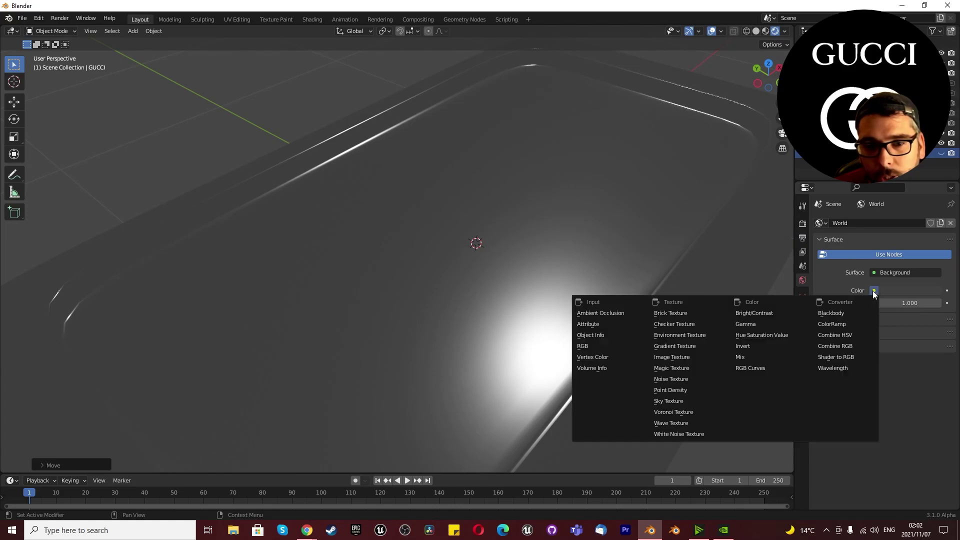
pyautogui.click(680, 334)
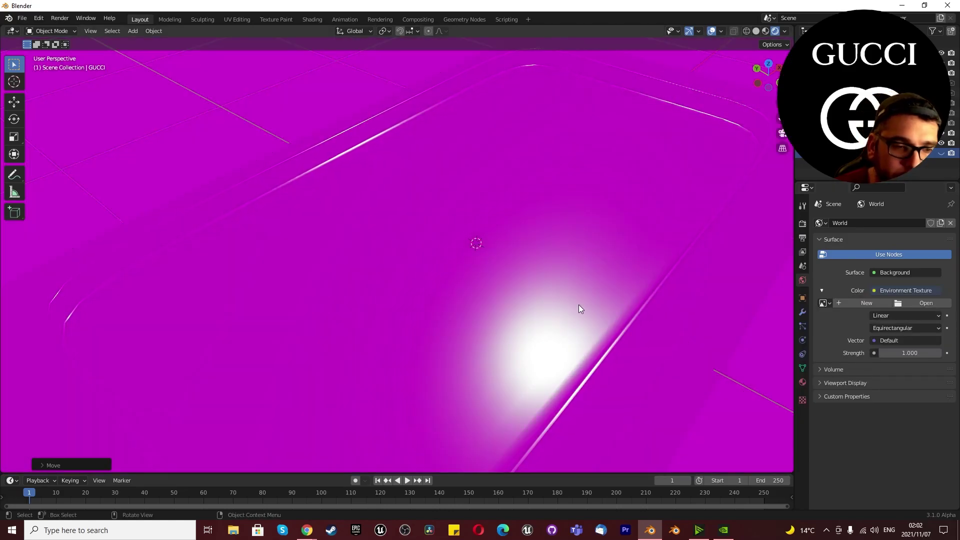
pyautogui.click(917, 305)
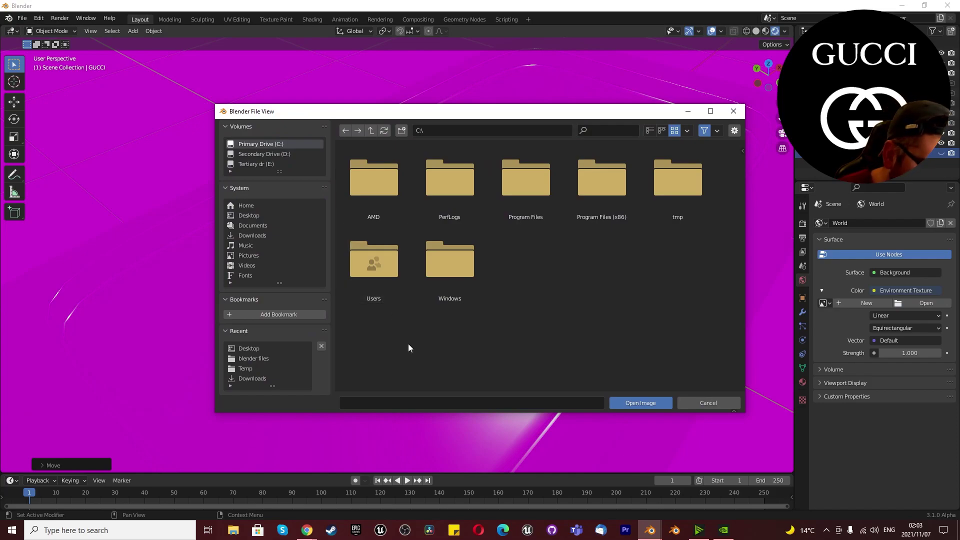
pyautogui.click(250, 217)
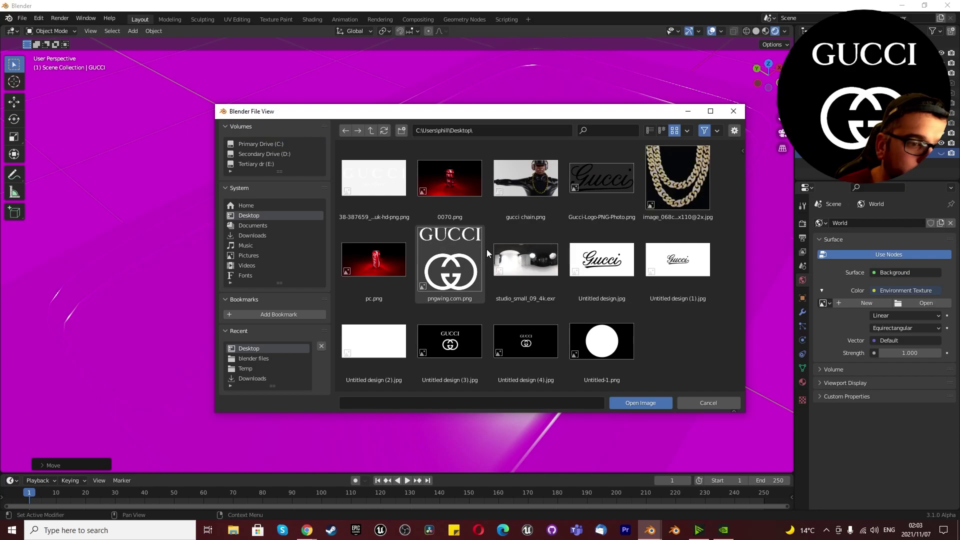
pyautogui.doubleClick(526, 255)
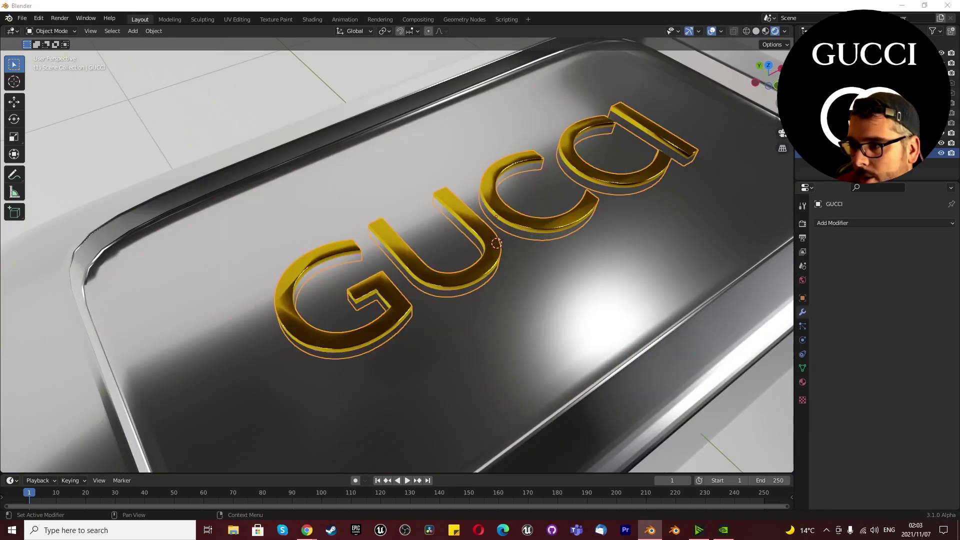
# - Select the plate beneath the GUCCI lettering and rename it "chain connector"
pyautogui.scroll(-3, 578, 268)
pyautogui.scroll(1, 560, 272)
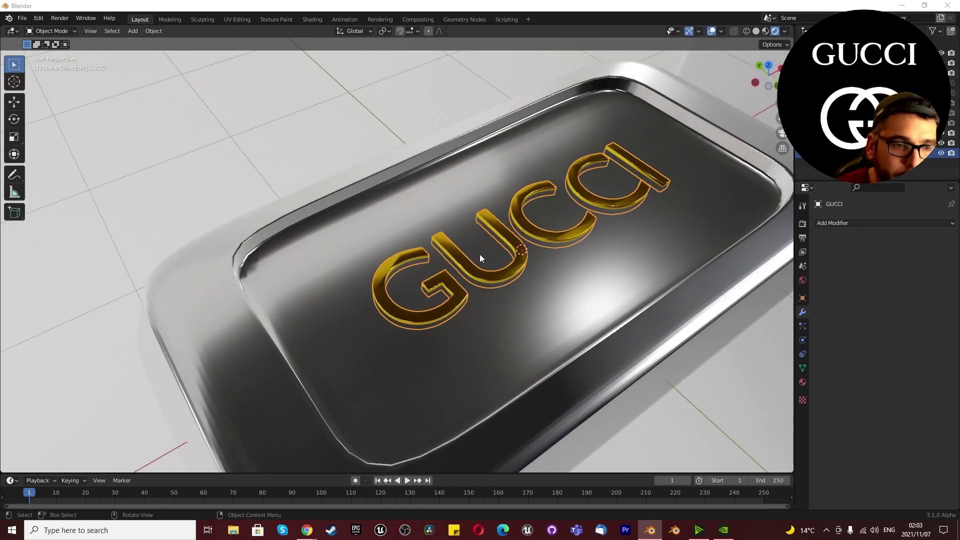
pyautogui.click(479, 272)
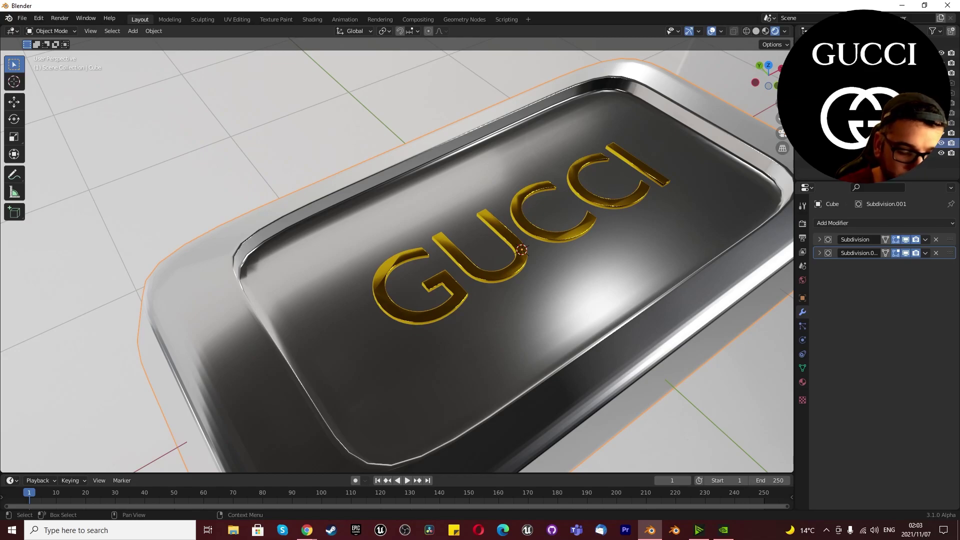
pyautogui.write('chain connector')
pyautogui.press('Return')
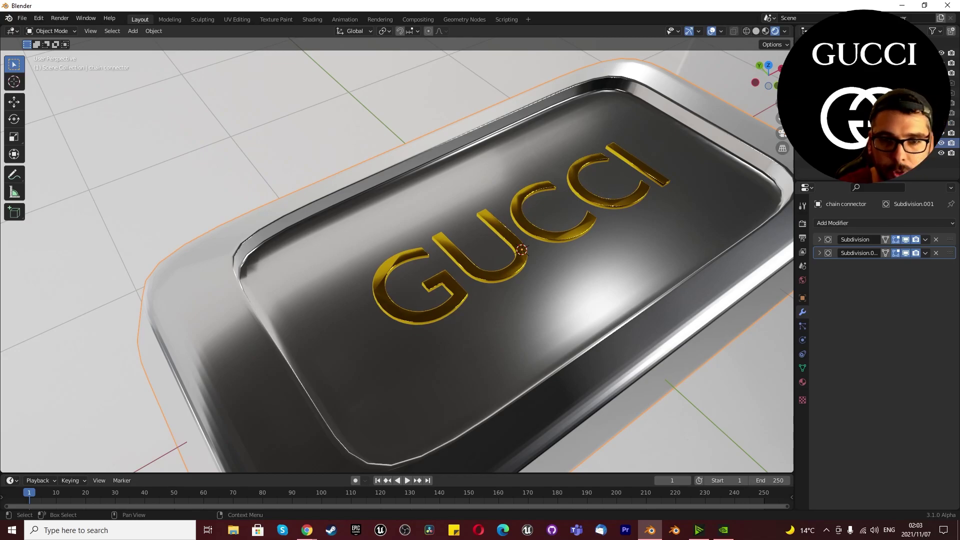
# - Add a Boolean modifier in Difference mode to the chain connector with the GUCCI lettering as its operand
pyautogui.click(833, 224)
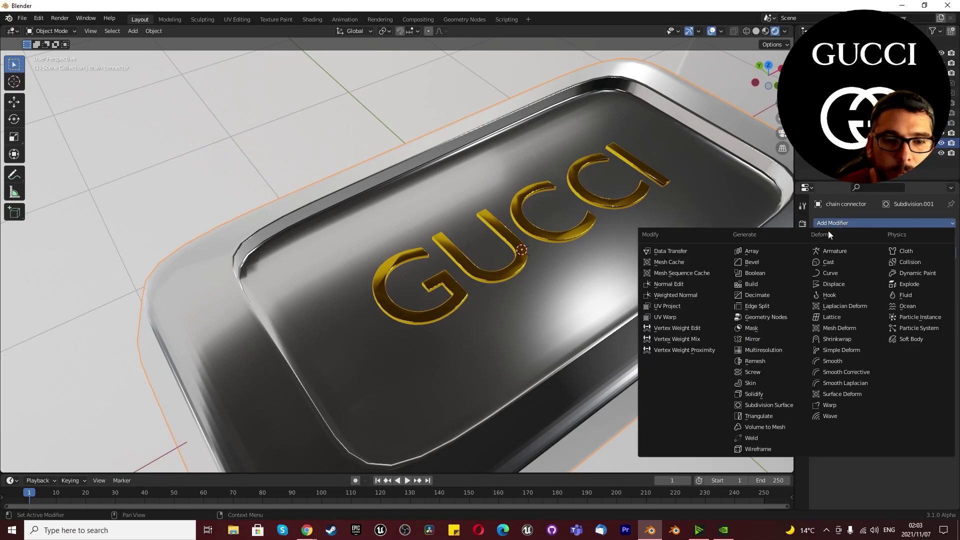
pyautogui.click(750, 276)
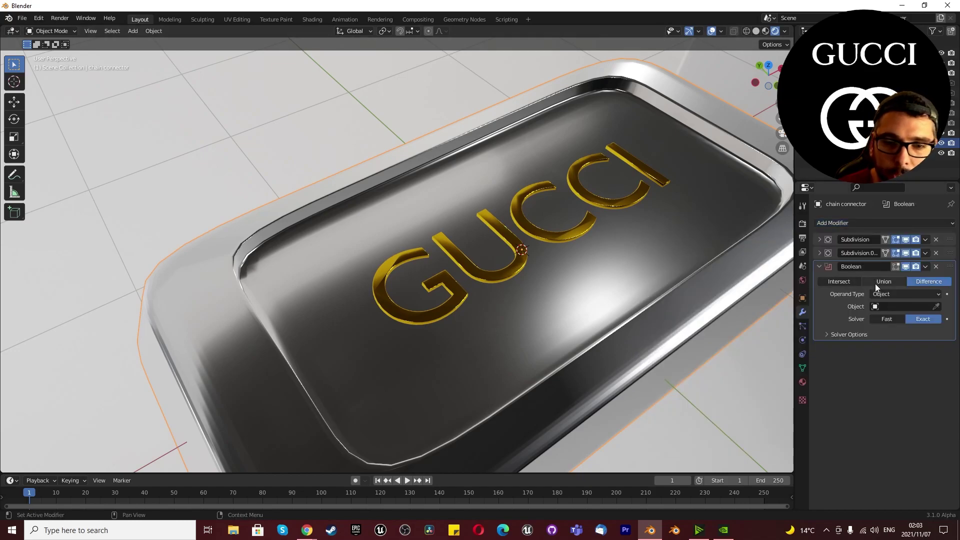
pyautogui.click(895, 307)
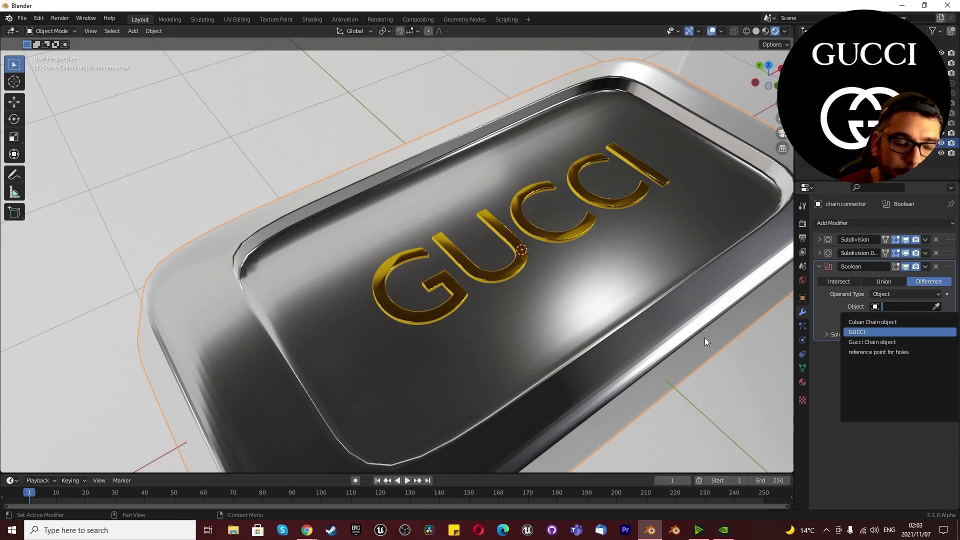
pyautogui.press('Return')
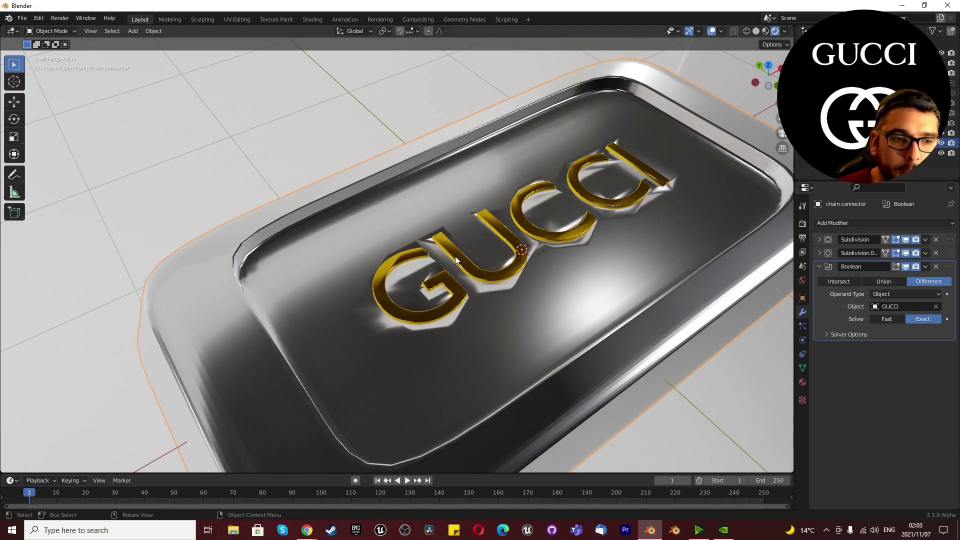
# - Hide the GUCCI lettering object and inspect the engraving cut into the chain connector's recess floor
pyautogui.scroll(2, 455, 256)
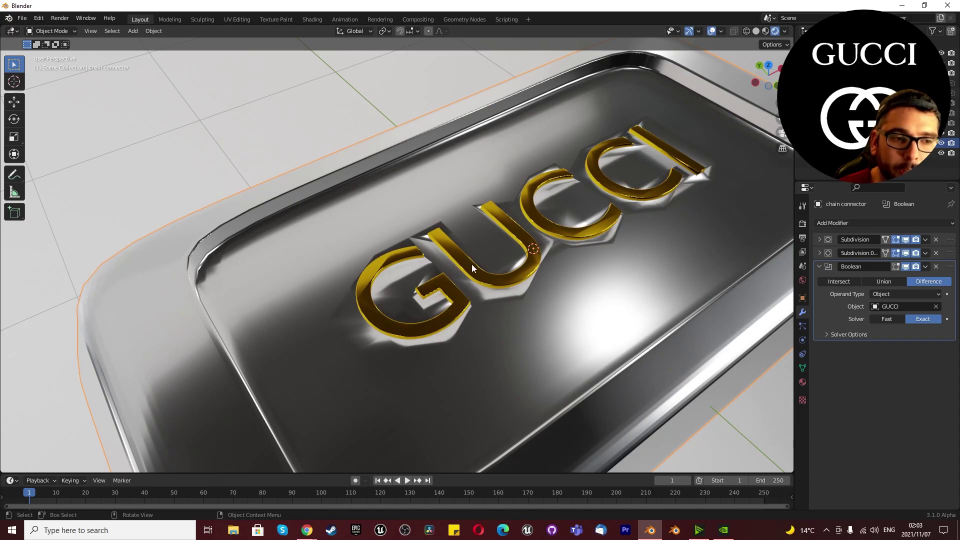
pyautogui.click(941, 154)
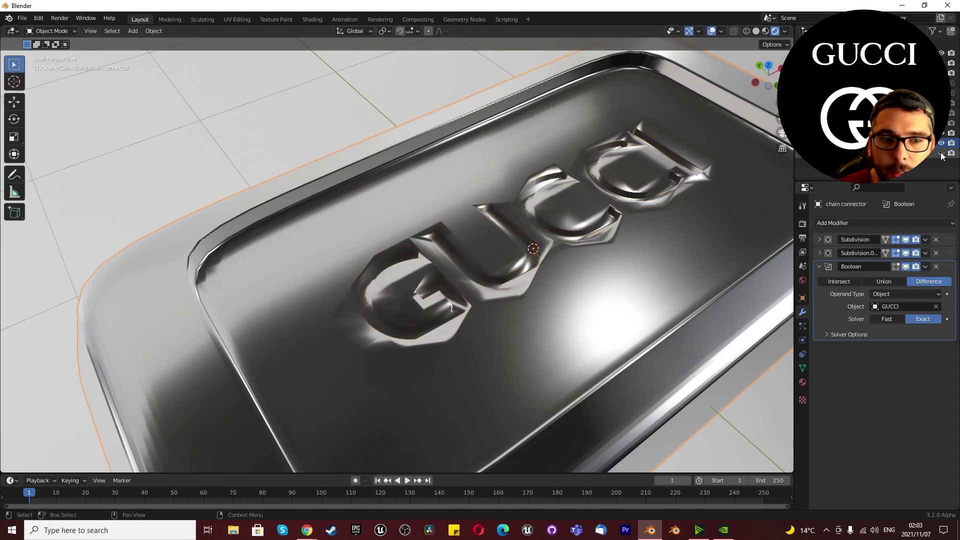
pyautogui.moveTo(545, 205); pyautogui.dragTo(593, 175, button='middle')
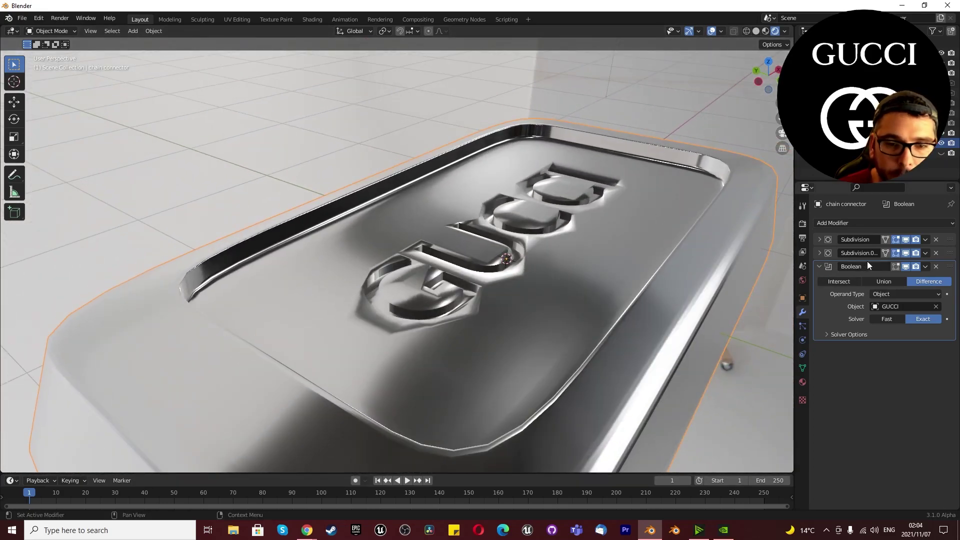
# - Change the chain connector's first Subdivision modifier to Catmull-Clark with 6 viewport levels
pyautogui.click(824, 238)
pyautogui.click(913, 276)
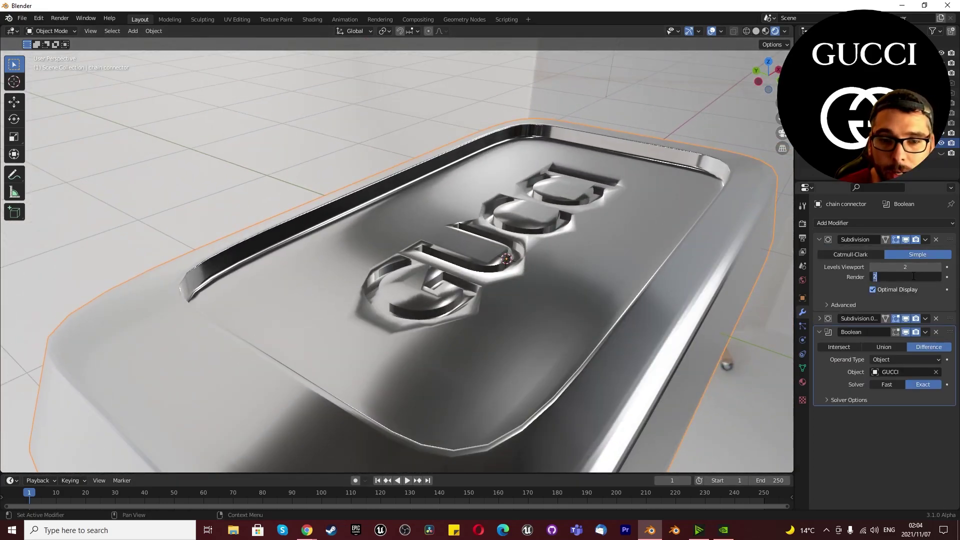
pyautogui.click(907, 267)
pyautogui.write('6')
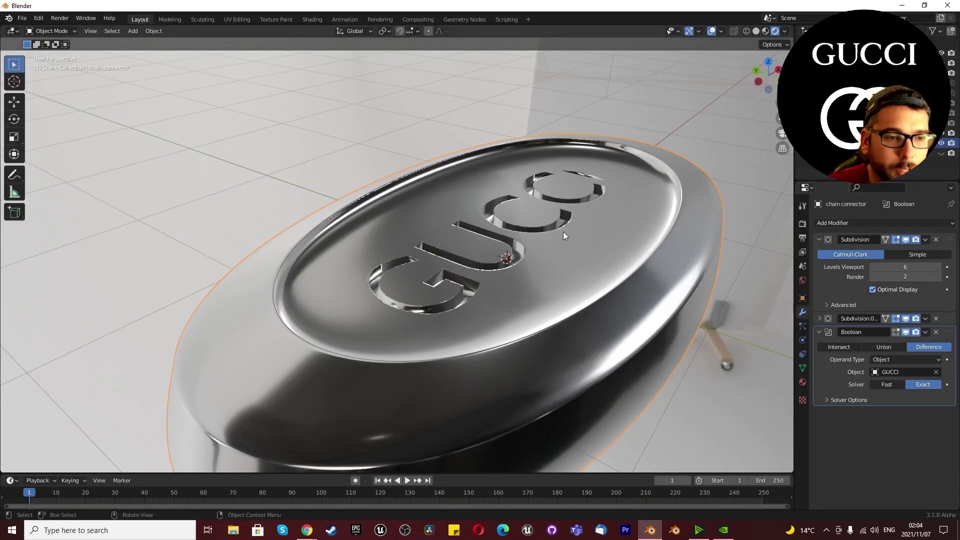
# - Examine the engraved letter edges on the smoothed chain connector and the settings of its second Subdivision modifier
pyautogui.moveTo(563, 232); pyautogui.dragTo(406, 350, button='middle')
pyautogui.scroll(2, 473, 284)
pyautogui.scroll(-1, 407, 350)
pyautogui.scroll(-3, 407, 349)
pyautogui.scroll(6, 365, 296)
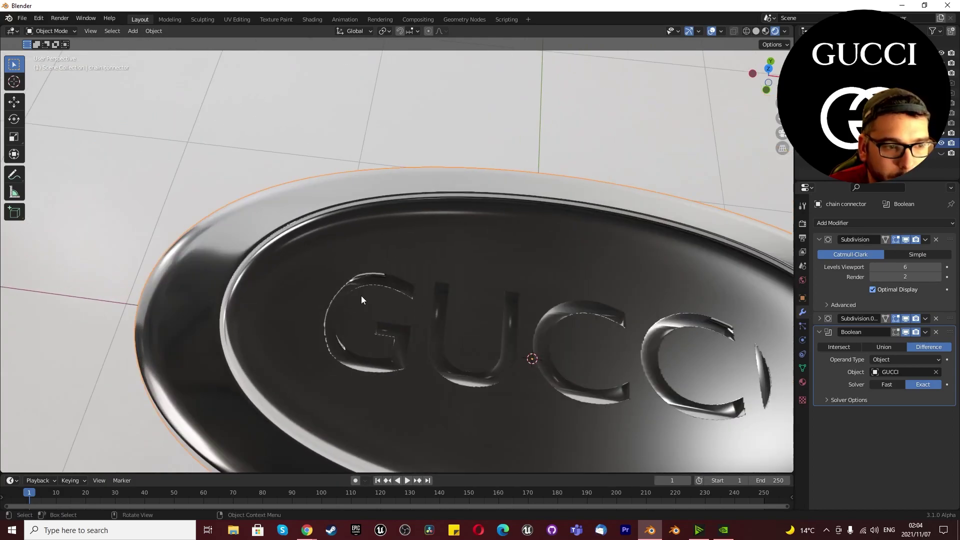
pyautogui.scroll(-5, 376, 333)
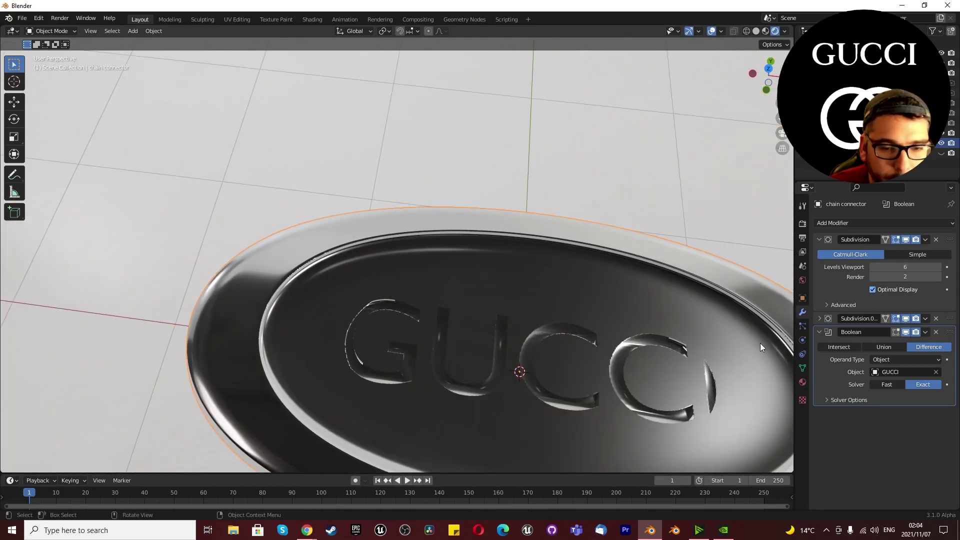
pyautogui.click(820, 318)
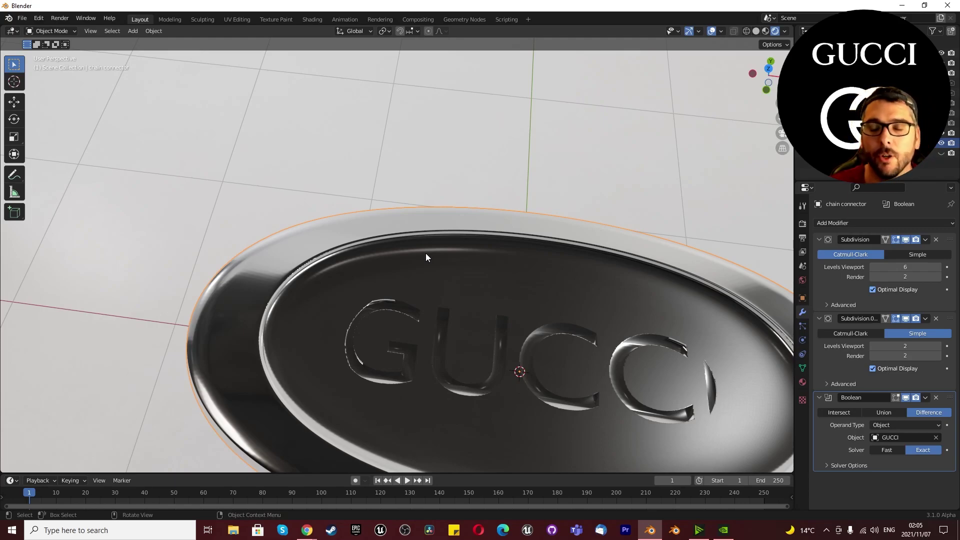
pyautogui.moveTo(426, 255); pyautogui.dragTo(785, 356, button='middle')
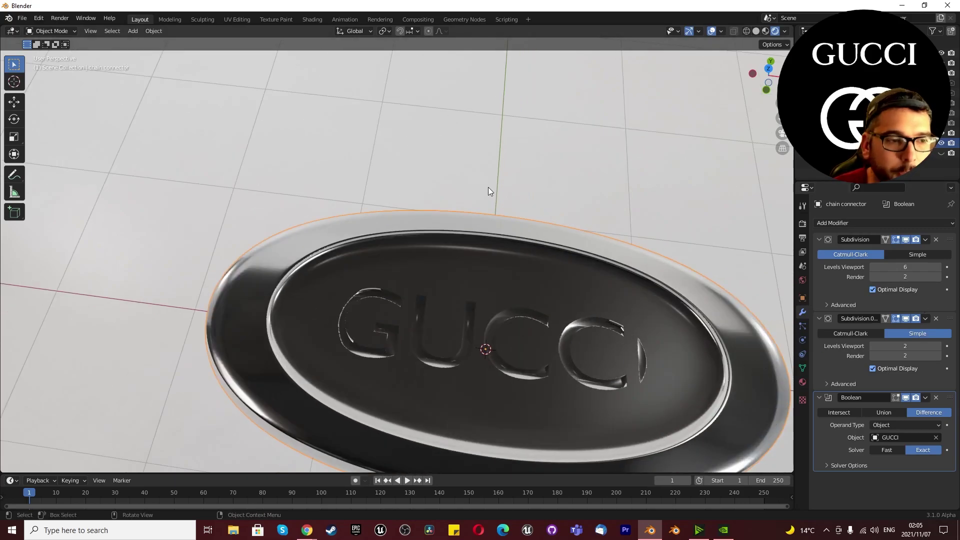
# - Open the recent file chain1212.blend, discarding the unsaved changes in the current file
pyautogui.click(22, 18)
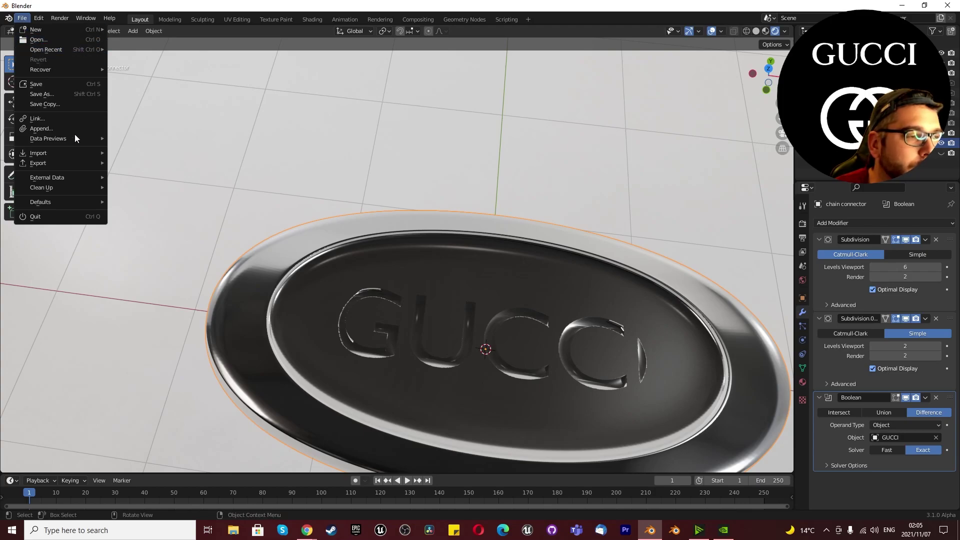
pyautogui.moveTo(55, 49)
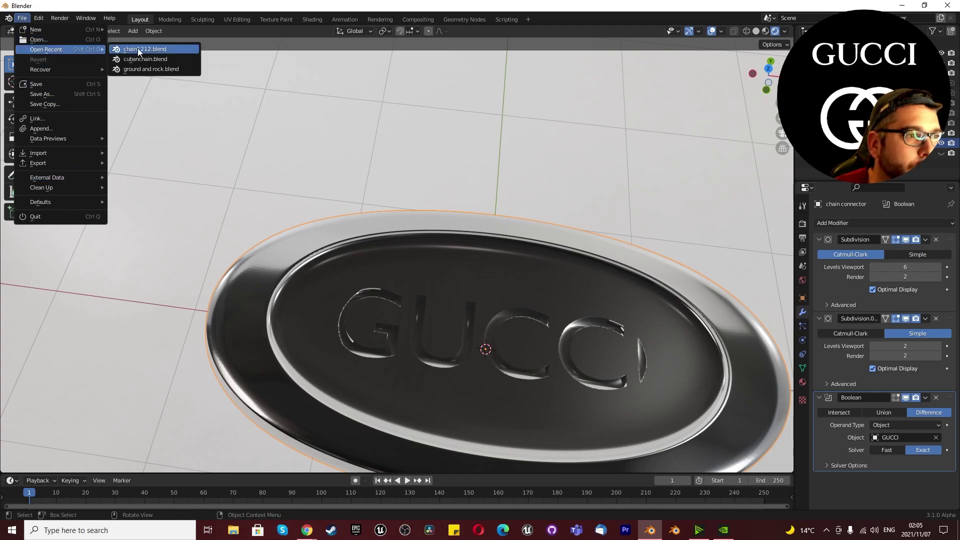
pyautogui.click(169, 52)
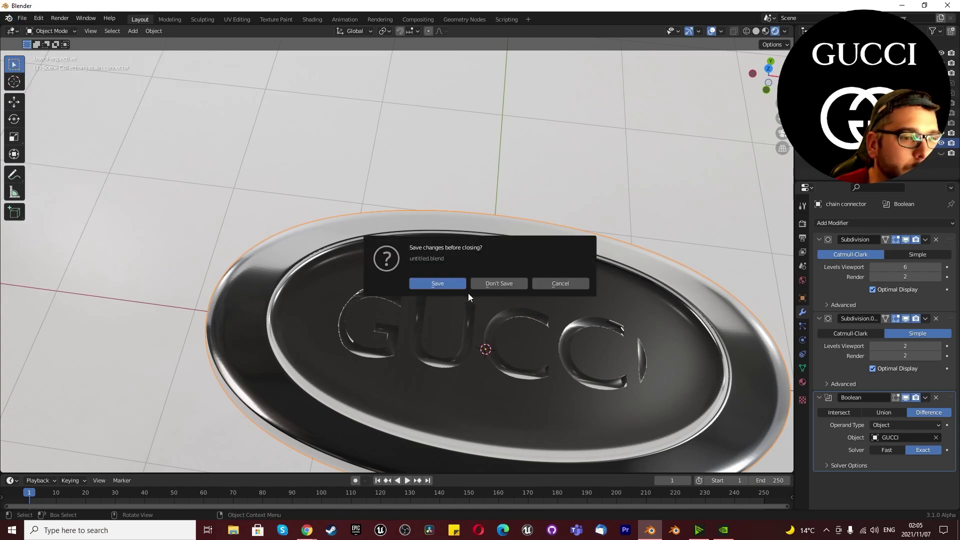
pyautogui.click(508, 284)
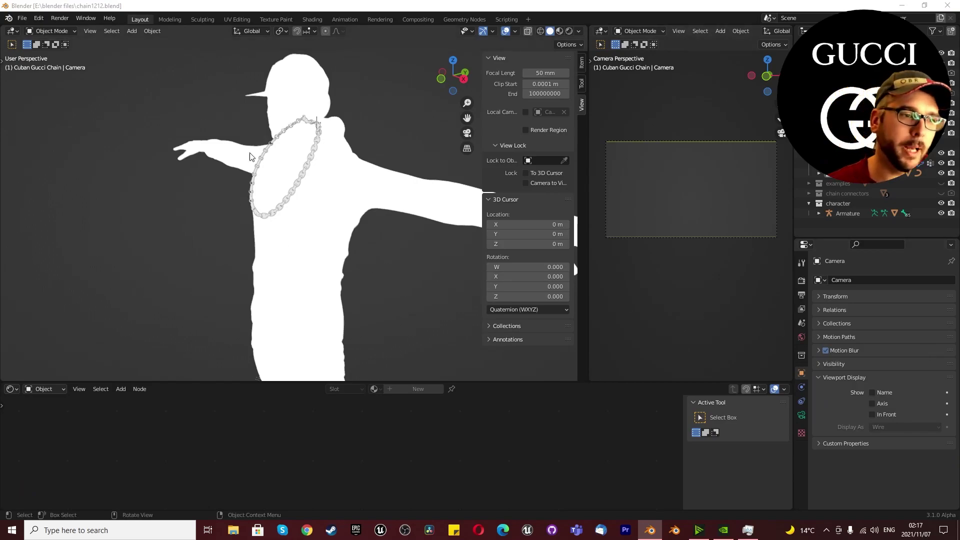
# - Inspect the chain around the character's neck, then unhide and select the gucci chain curve
pyautogui.scroll(6, 305, 211)
pyautogui.scroll(-5, 142, 167)
pyautogui.scroll(4, 209, 183)
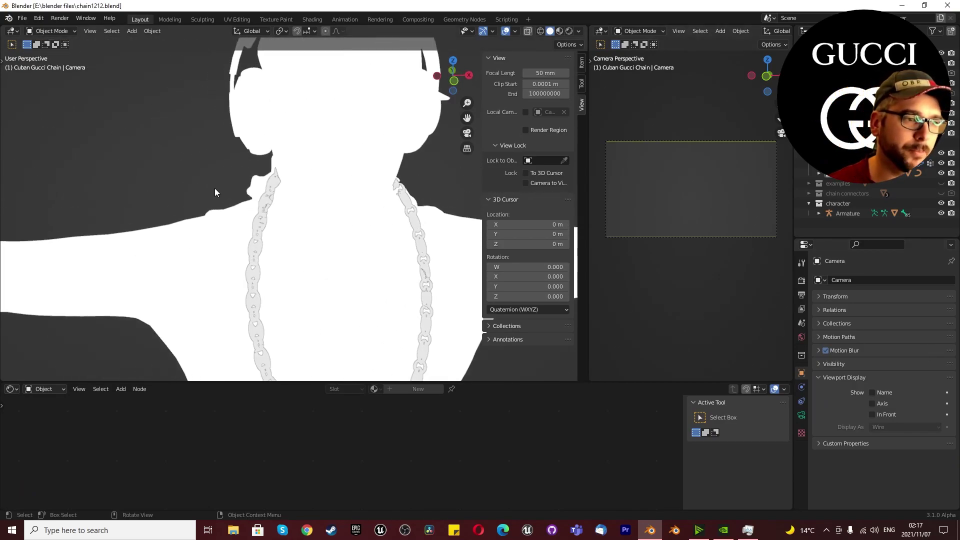
pyautogui.click(255, 256)
pyautogui.scroll(-4, 254, 253)
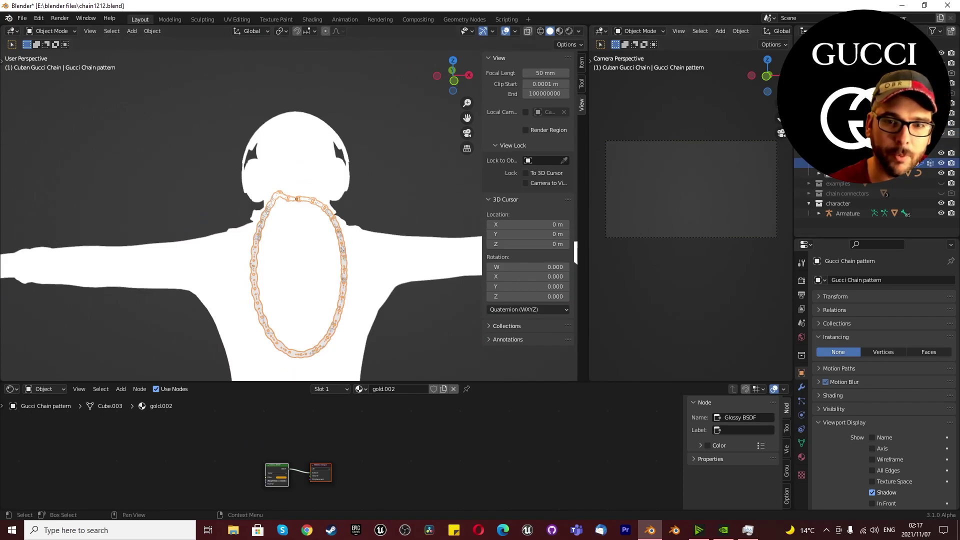
pyautogui.click(941, 134)
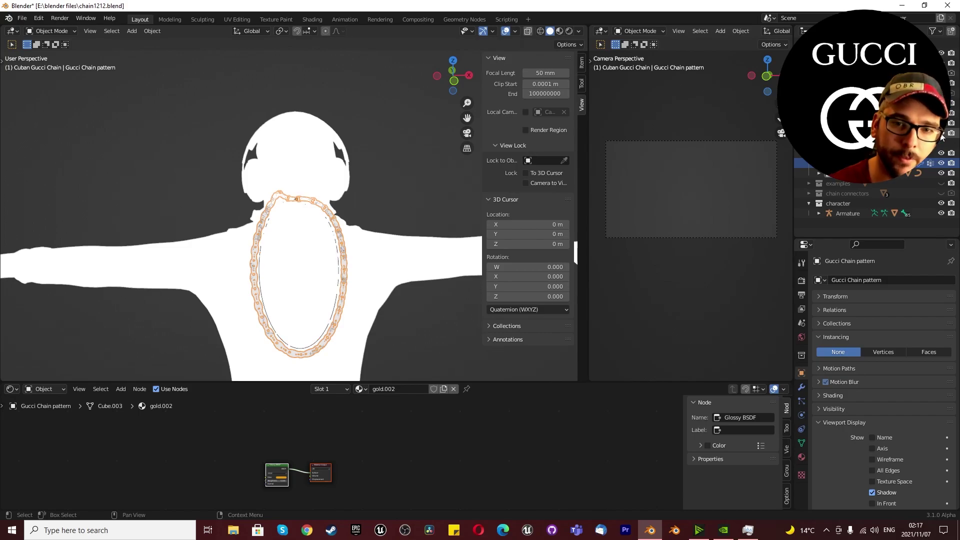
pyautogui.click(865, 133)
pyautogui.scroll(1, 228, 270)
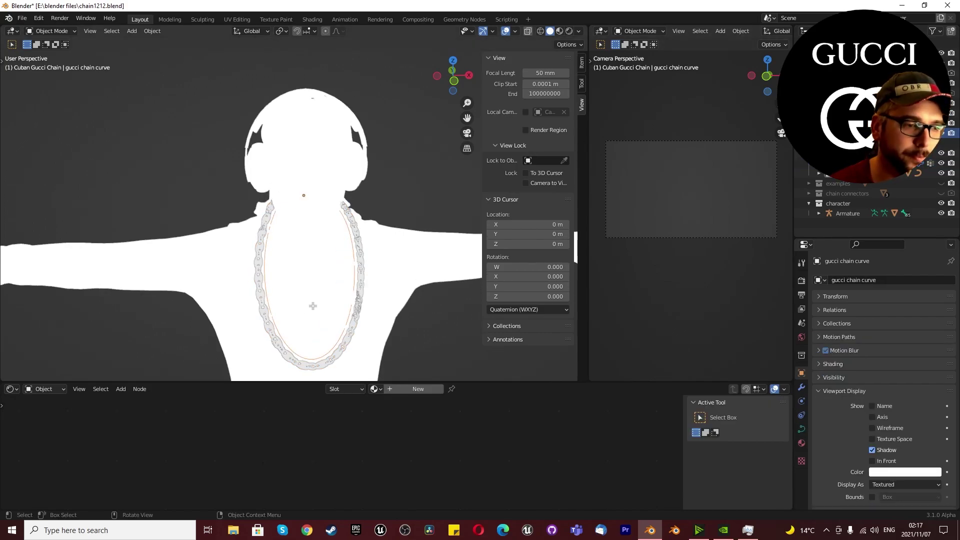
# - Enter edit mode on the gucci chain curve, select its lower control point on one side, and show the viewport in rendered shading
pyautogui.press('Tab')
pyautogui.scroll(-1, 305, 298)
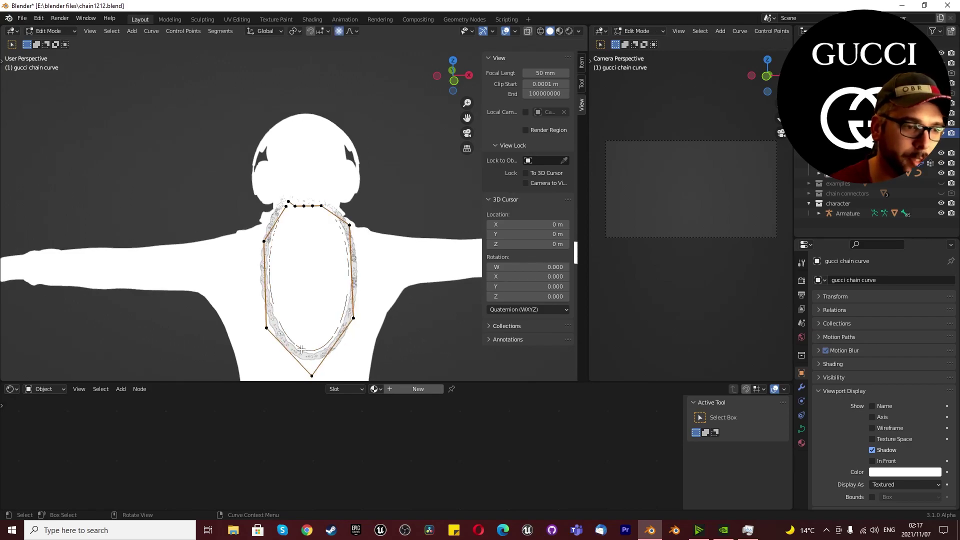
pyautogui.moveTo(252, 318); pyautogui.dragTo(284, 344)
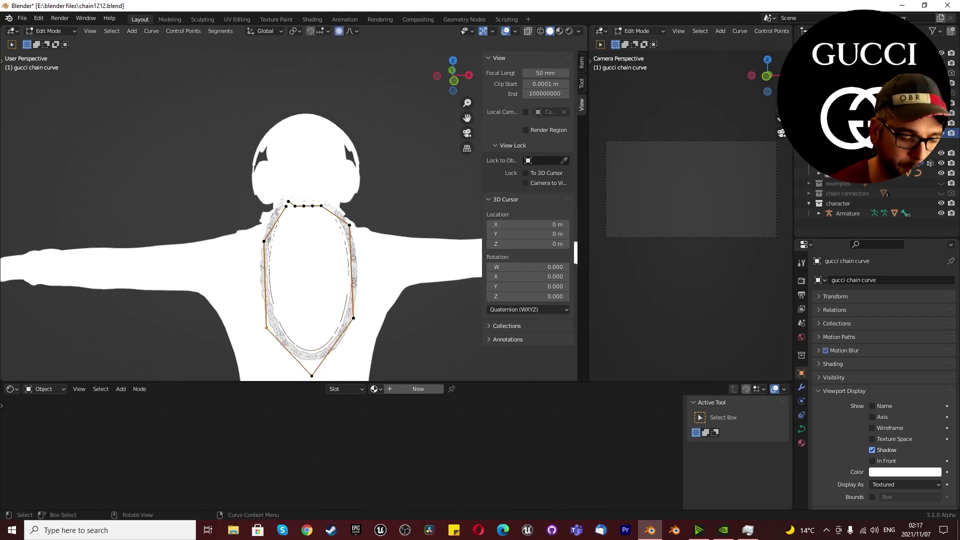
pyautogui.press('f')
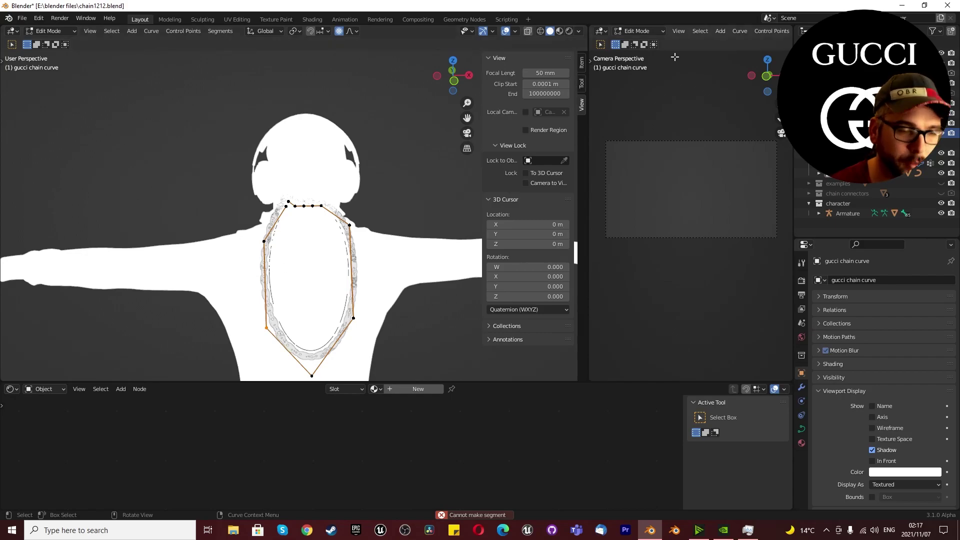
pyautogui.click(560, 31)
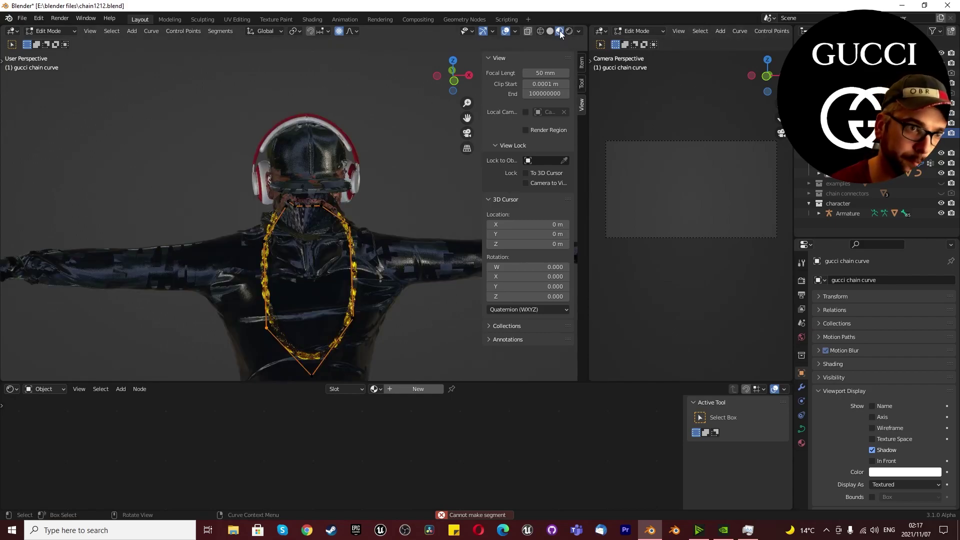
pyautogui.press('z')
pyautogui.press('8')
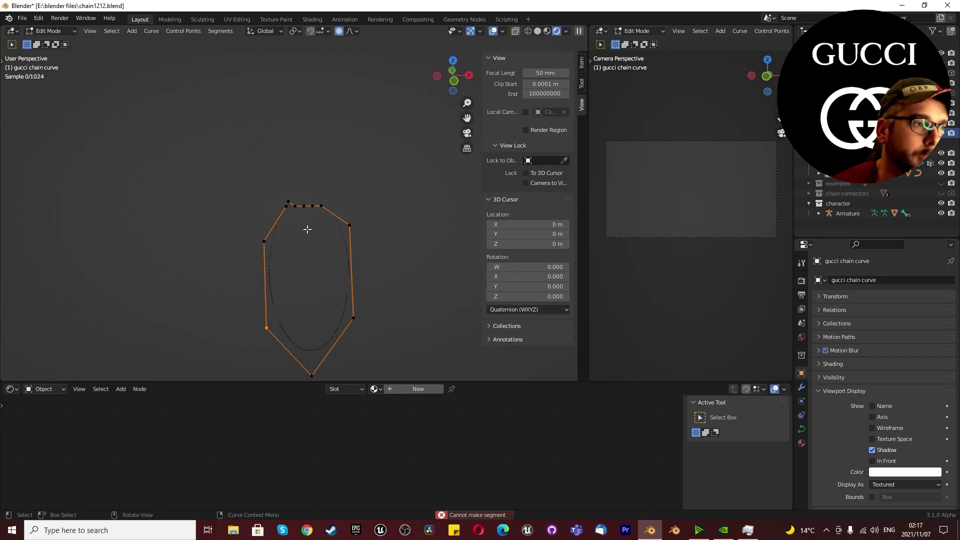
# - Move the selected curve control point inward across the chest by about 6 m in X, -4.1 m in Y and 6.1 m in Z
pyautogui.scroll(4, 298, 330)
pyautogui.moveTo(285, 313); pyautogui.dragTo(295, 238, button='middle')
pyautogui.scroll(-6, 295, 239)
pyautogui.scroll(7, 283, 304)
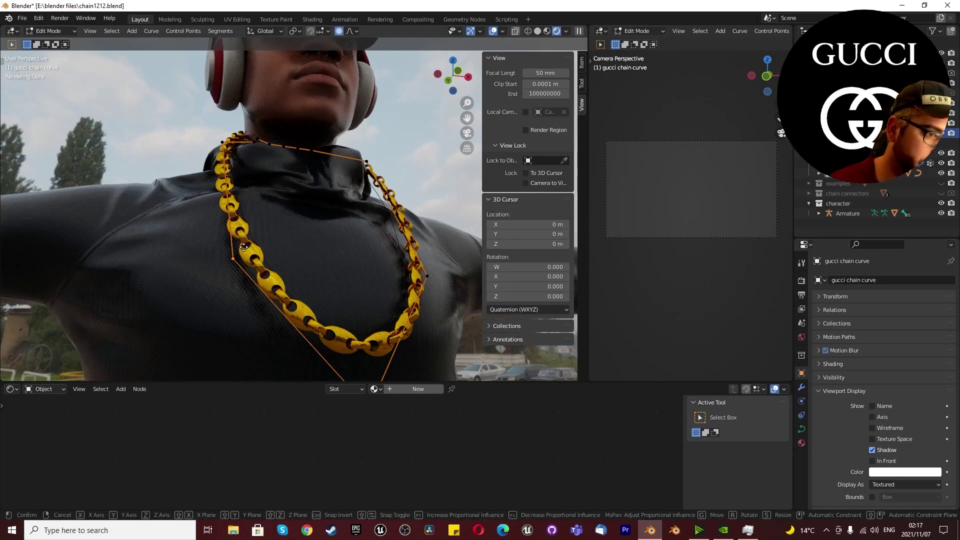
pyautogui.press('g')
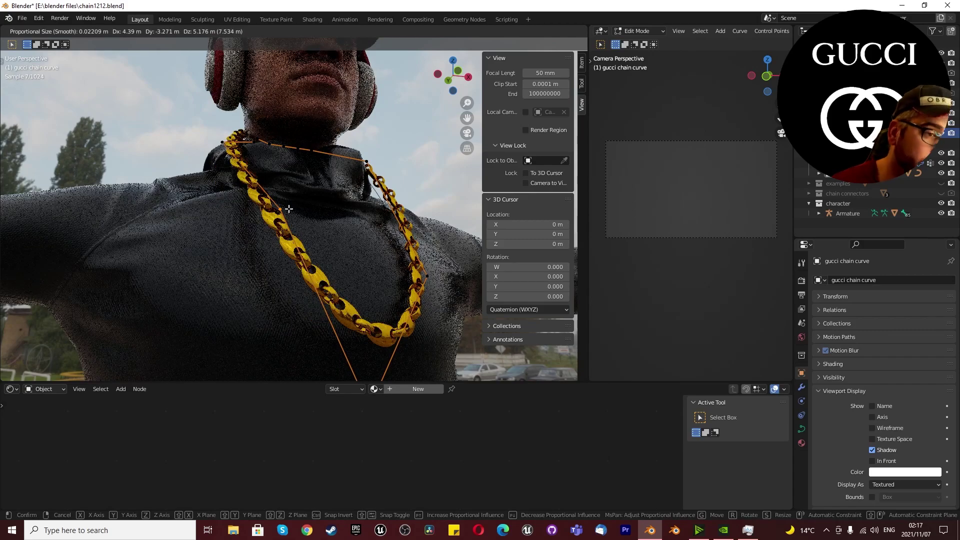
pyautogui.click(288, 209)
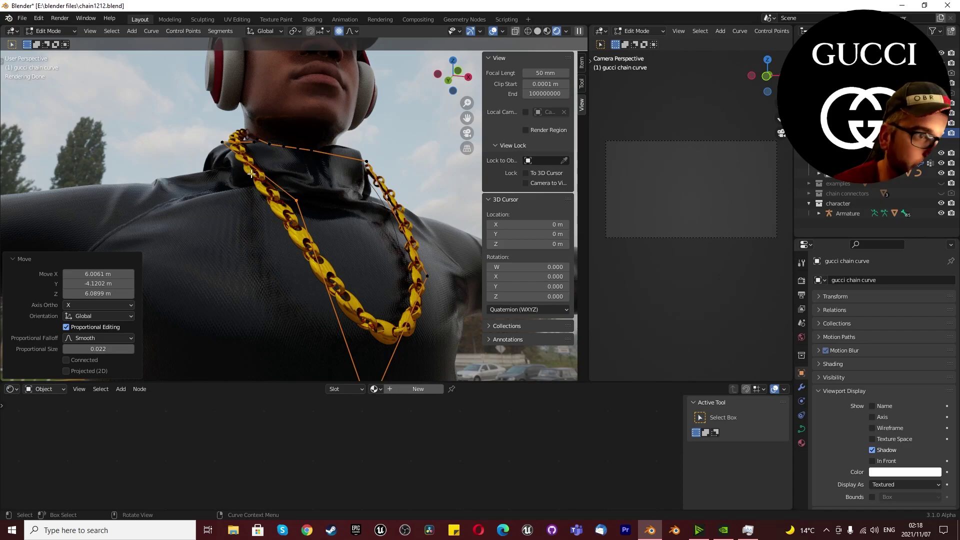
# - Subdivide the curve segment below the moved control point and the segment above it toward the neck, with one cut each
pyautogui.scroll(-2, 251, 174)
pyautogui.moveTo(250, 173); pyautogui.dragTo(340, 336)
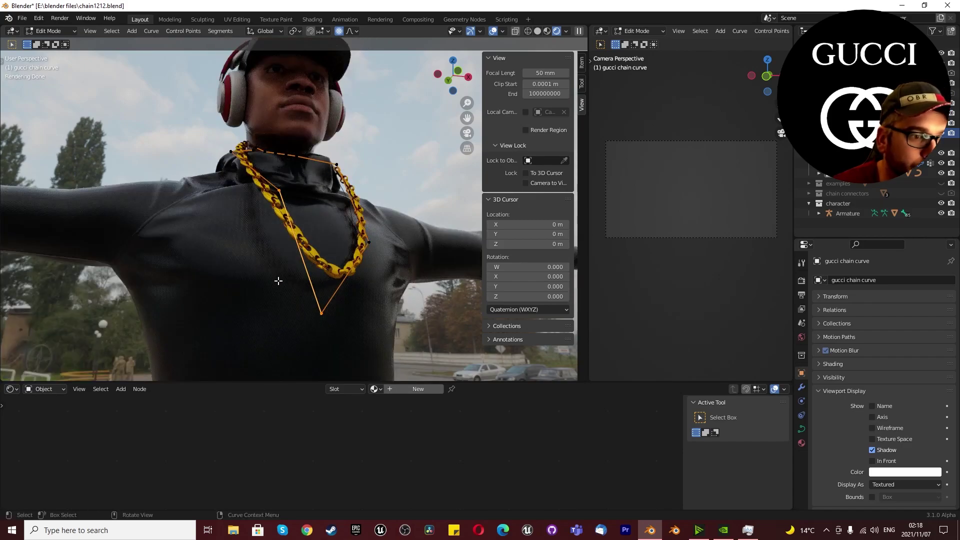
pyautogui.rightClick(231, 250)
pyautogui.click(230, 246)
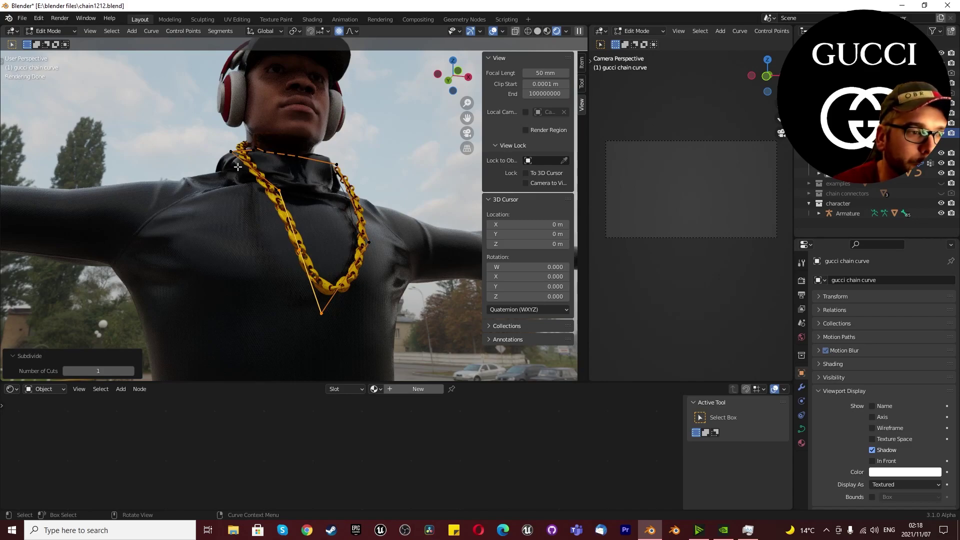
pyautogui.moveTo(219, 142); pyautogui.dragTo(237, 179)
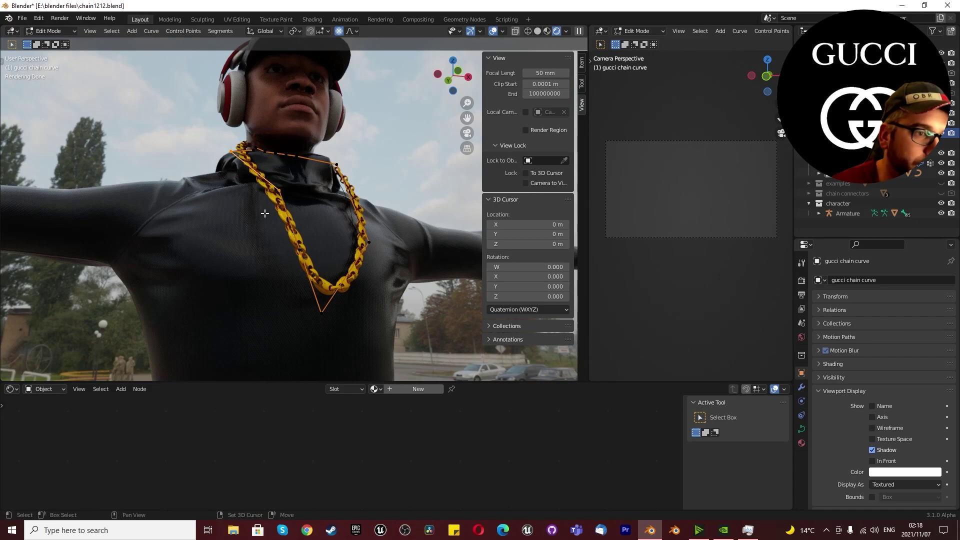
pyautogui.rightClick(235, 217)
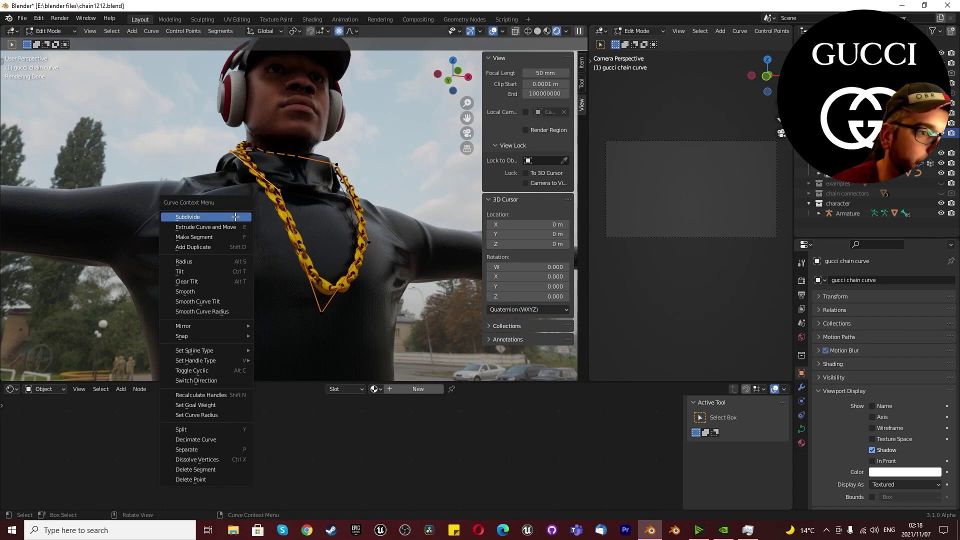
pyautogui.click(235, 217)
# - Move the new control point near the collar about -4.4 m in X, 5.5 m in Y and -11.5 m in Z
pyautogui.moveTo(240, 160); pyautogui.dragTo(259, 188)
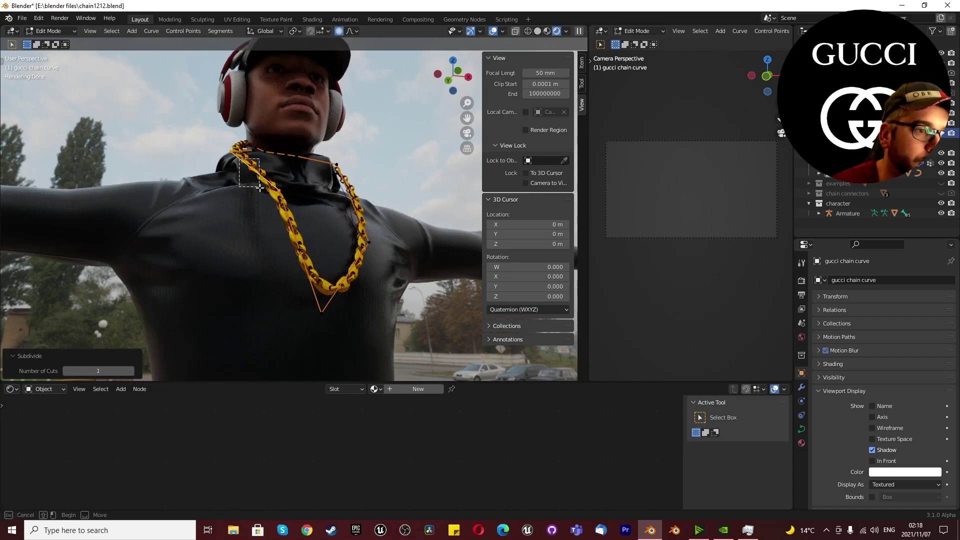
pyautogui.press('g')
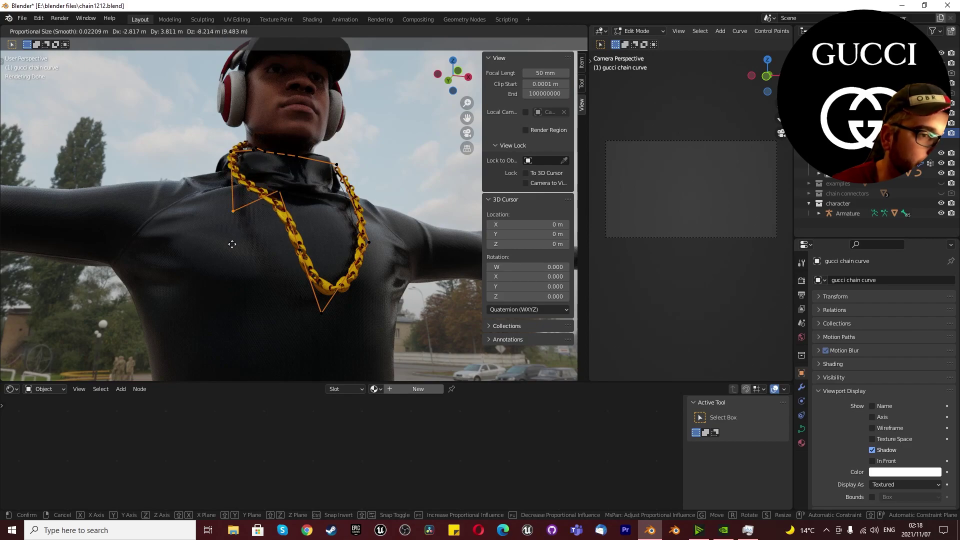
pyautogui.click(226, 189)
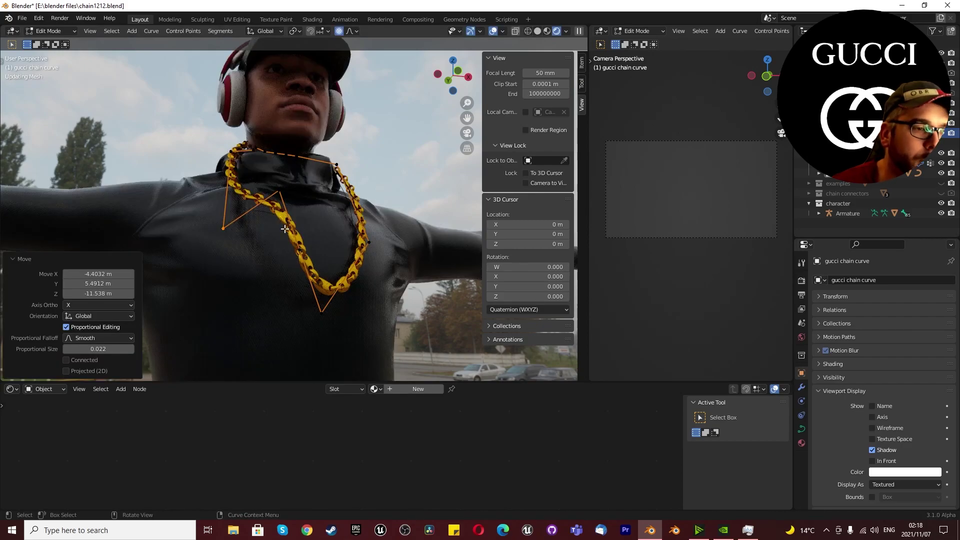
pyautogui.click(214, 181)
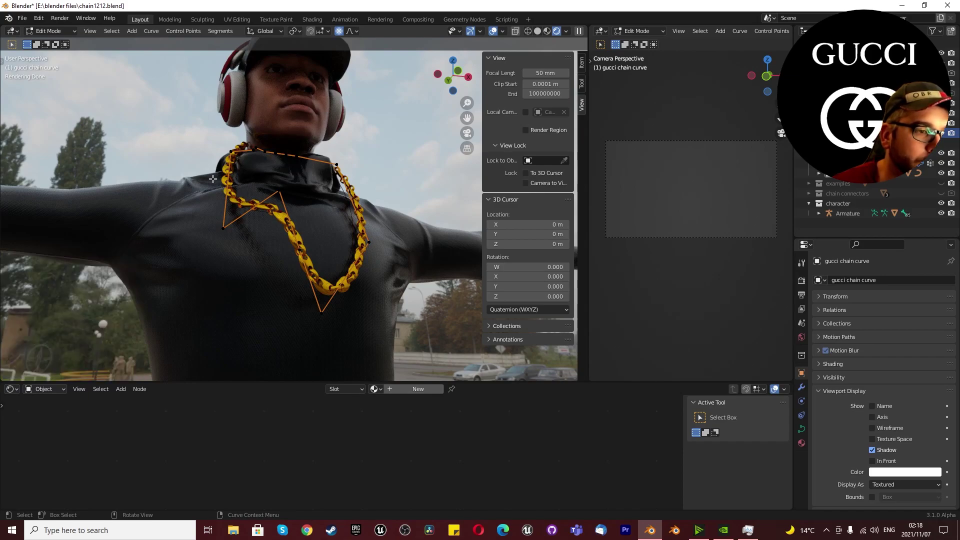
pyautogui.scroll(-4, 242, 222)
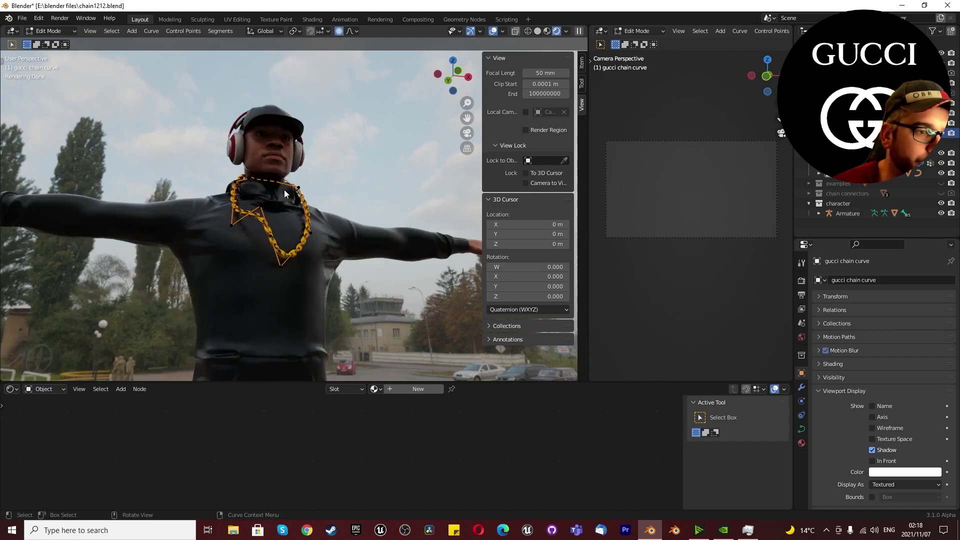
# - Leave curve editing and examine the chain on the whole character from the front
pyautogui.press('Tab')
pyautogui.moveTo(331, 172); pyautogui.dragTo(242, 214, button='middle')
pyautogui.scroll(-3, 306, 234)
pyautogui.scroll(4, 299, 200)
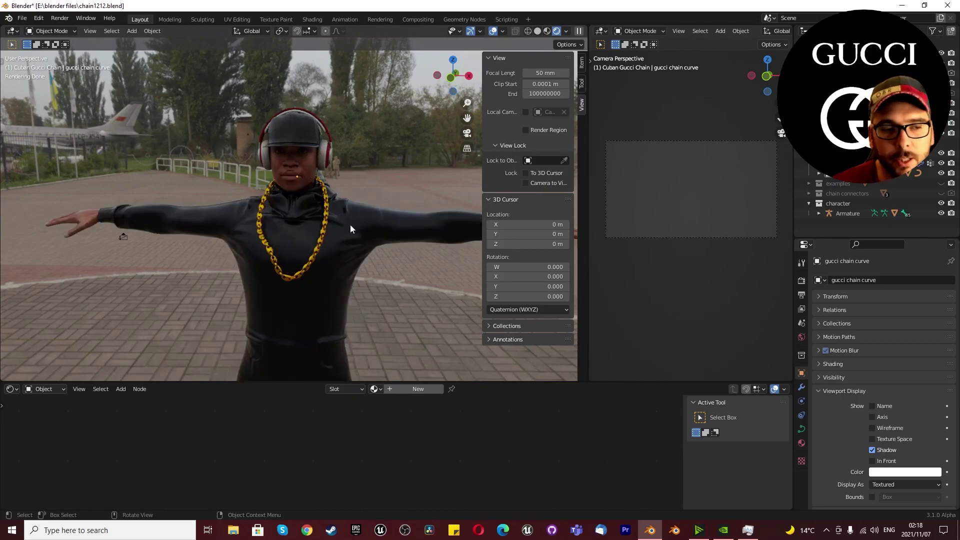
pyautogui.scroll(-3, 328, 259)
pyautogui.scroll(-1, 328, 250)
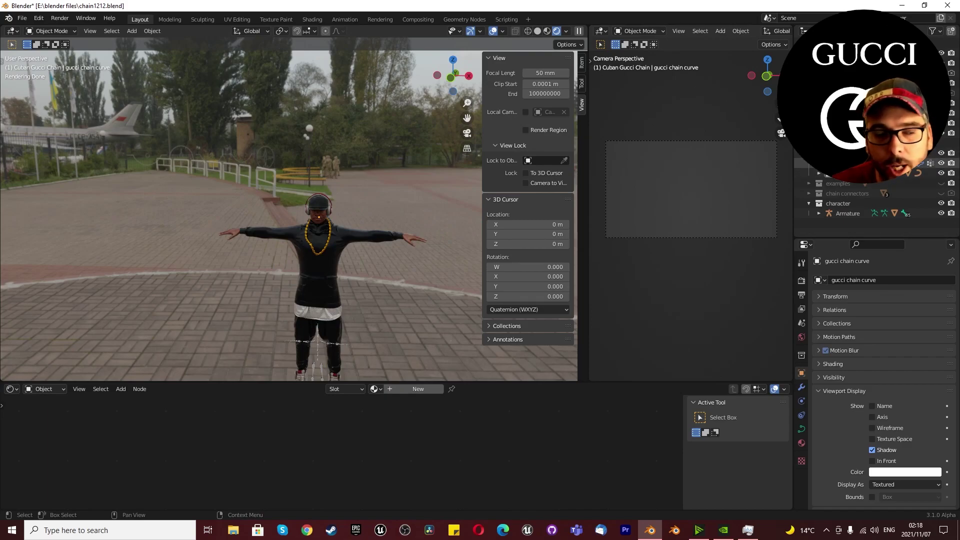
# - Select and frame the Cuban Gucci Chain curve, and hide the character so the chain is shown alone
pyautogui.click(850, 163)
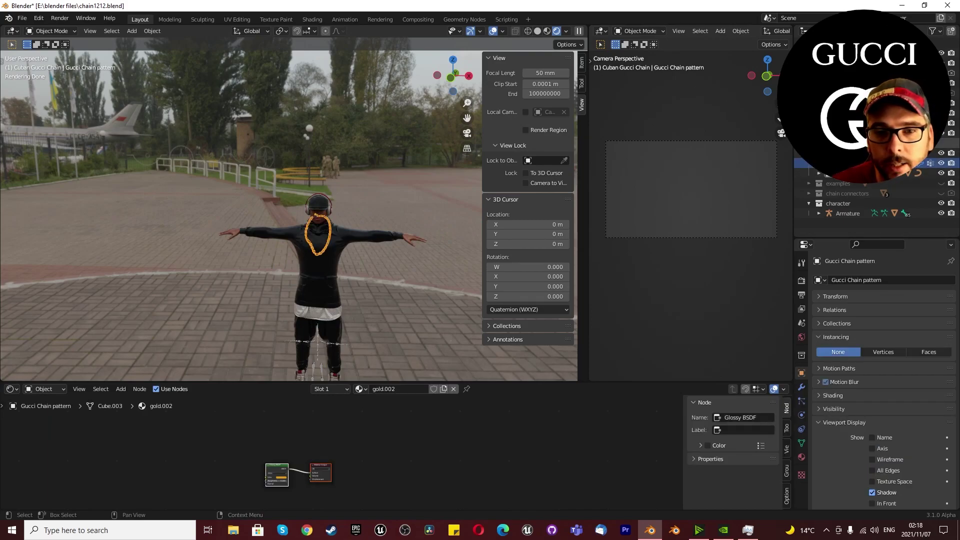
pyautogui.click(819, 134)
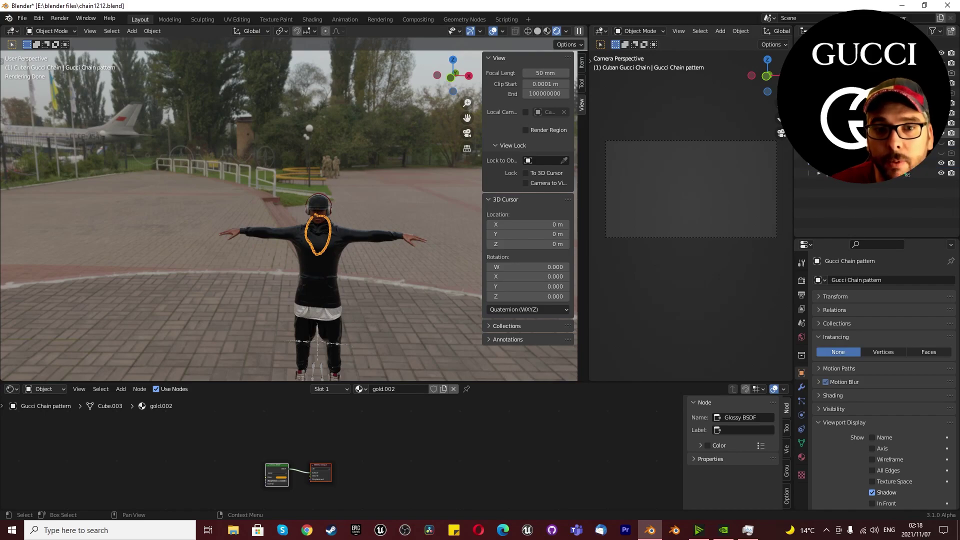
pyautogui.click(850, 143)
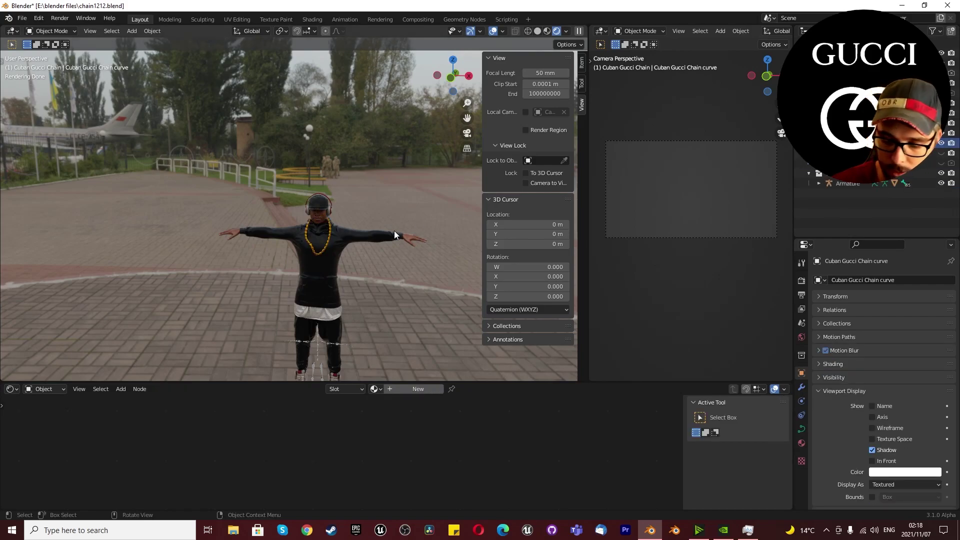
pyautogui.press('KP_Decimal')
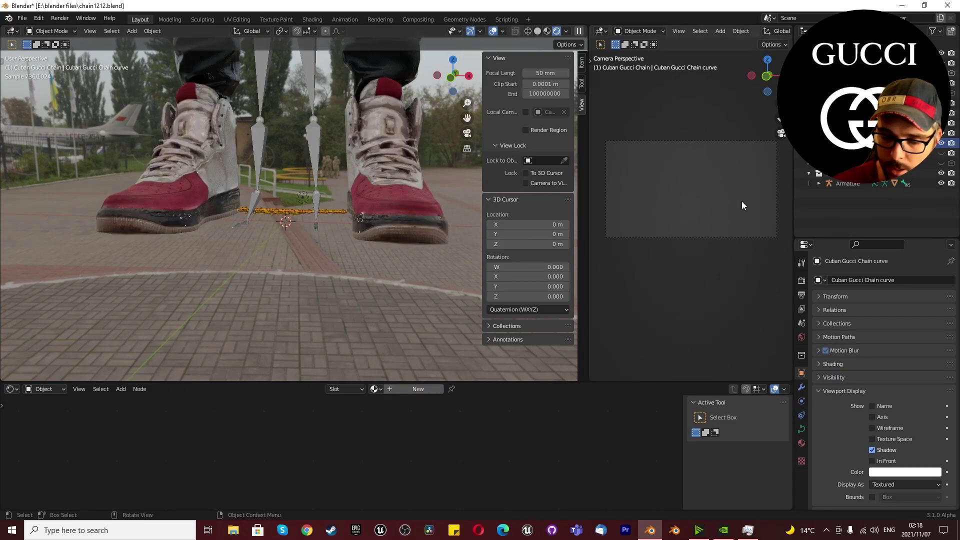
pyautogui.click(941, 174)
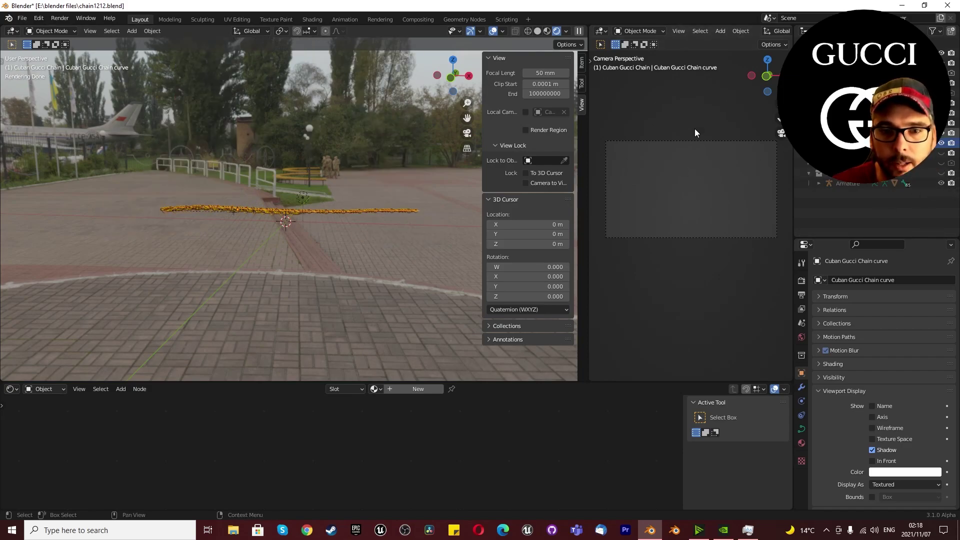
pyautogui.scroll(2, 367, 180)
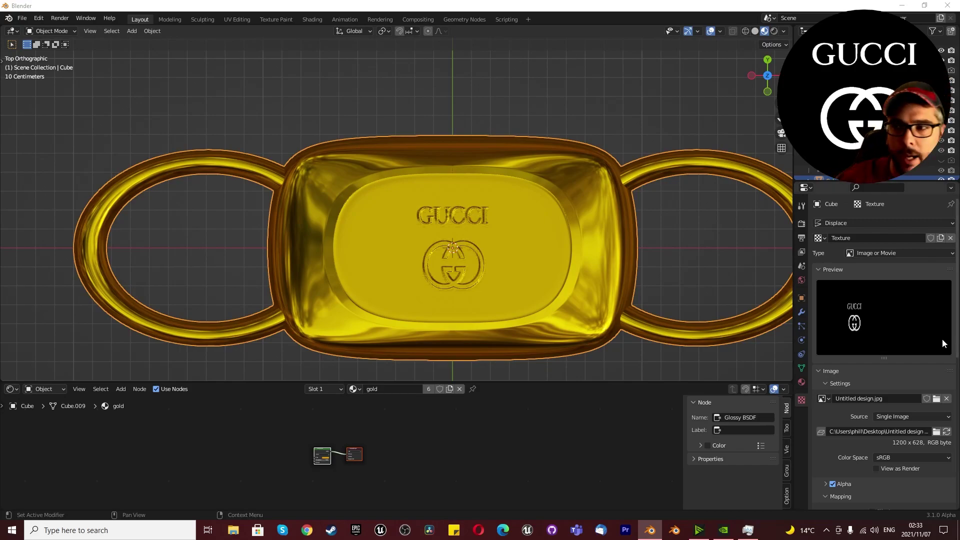
# - Hide the engraved chain connector, and select and frame the twisted gold chain Circle.001 in a perspective view
pyautogui.scroll(-3, 275, 196)
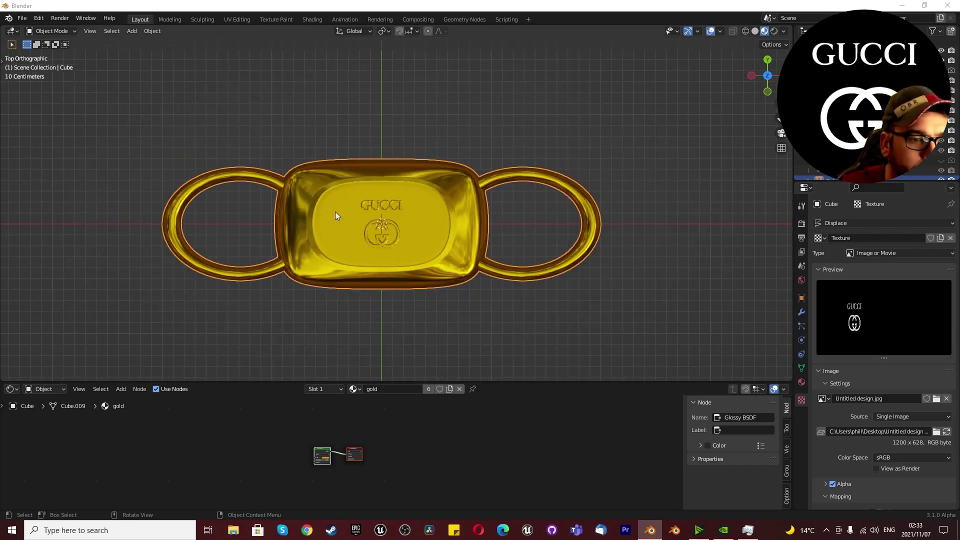
pyautogui.scroll(1, 335, 212)
pyautogui.scroll(-1, 943, 173)
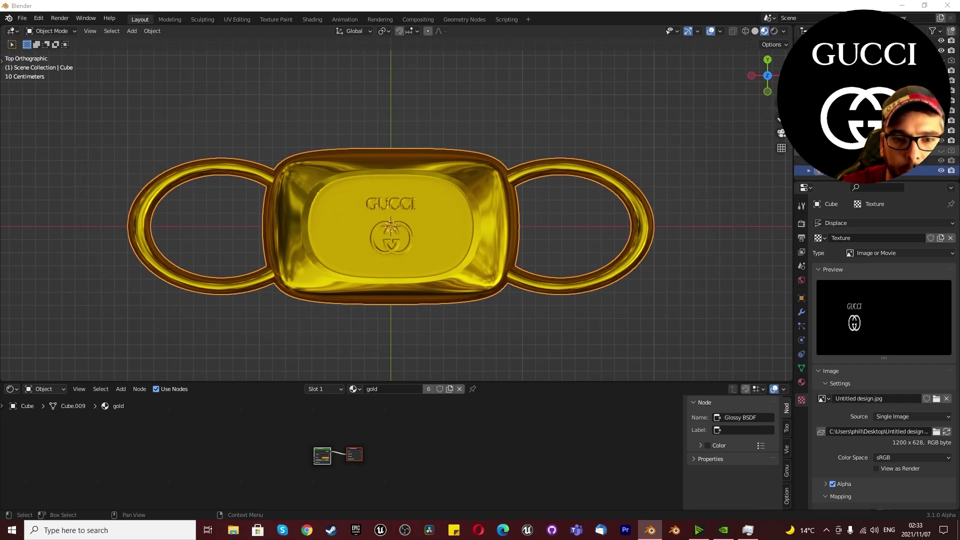
pyautogui.click(941, 171)
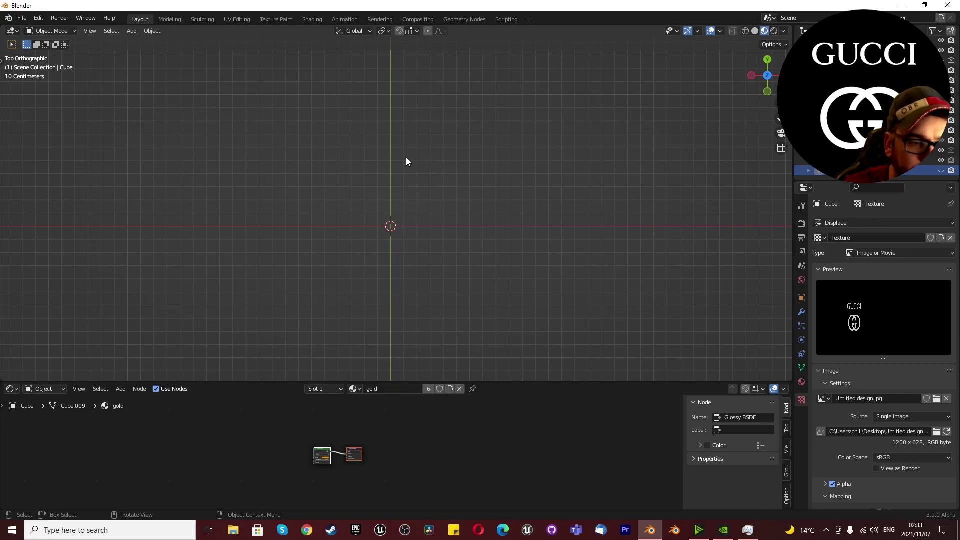
pyautogui.click(818, 161)
pyautogui.click(819, 174)
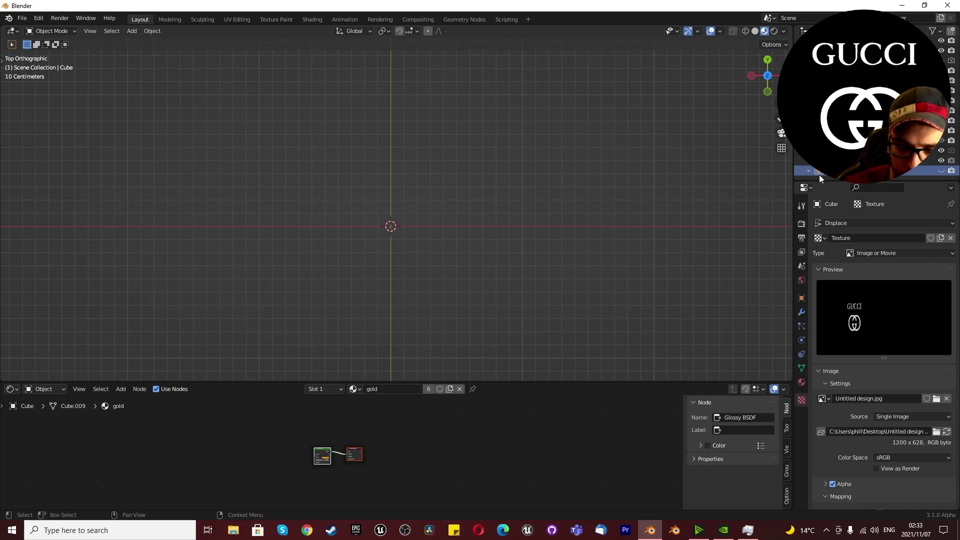
pyautogui.press('Delete')
pyautogui.click(845, 171)
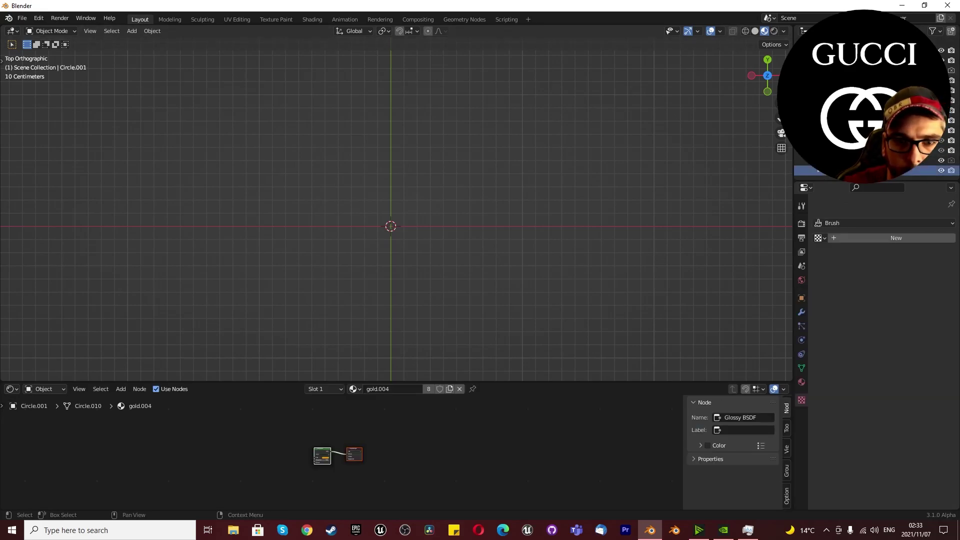
pyautogui.press('KP_Decimal')
pyautogui.scroll(5, 308, 258)
pyautogui.moveTo(322, 257); pyautogui.dragTo(324, 173, button='middle')
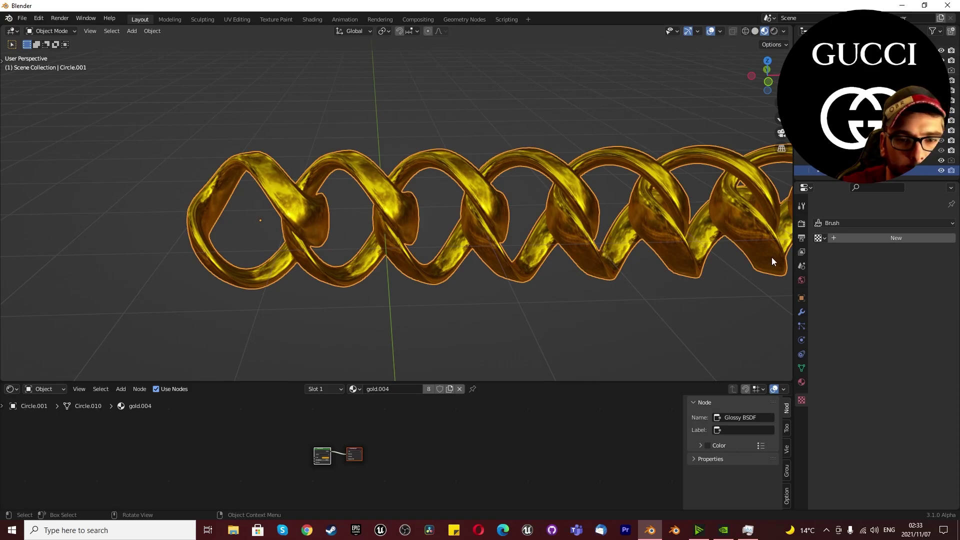
# - Test the Y and Z axes of the chain's Simple Deform twist, return to X, and set the angle to 131°
pyautogui.click(802, 312)
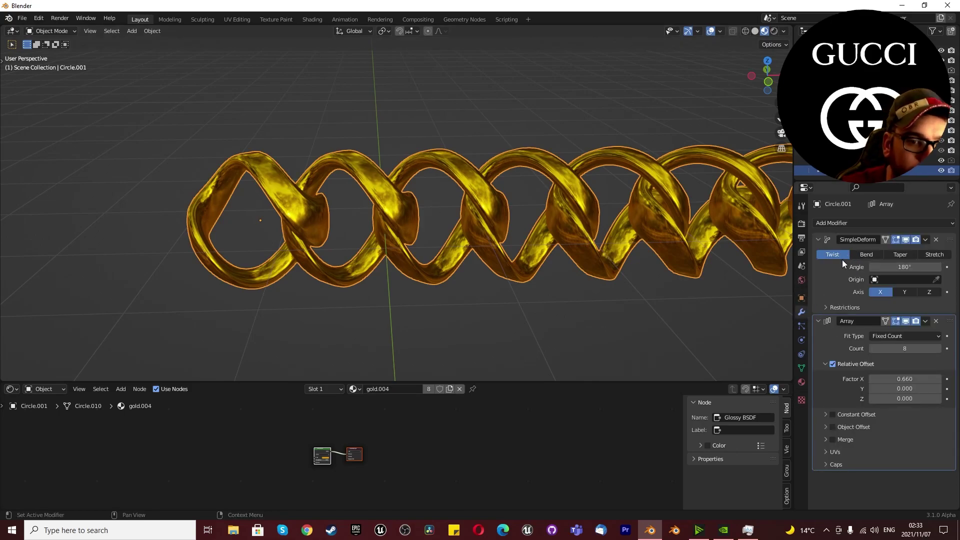
pyautogui.click(903, 292)
pyautogui.click(927, 295)
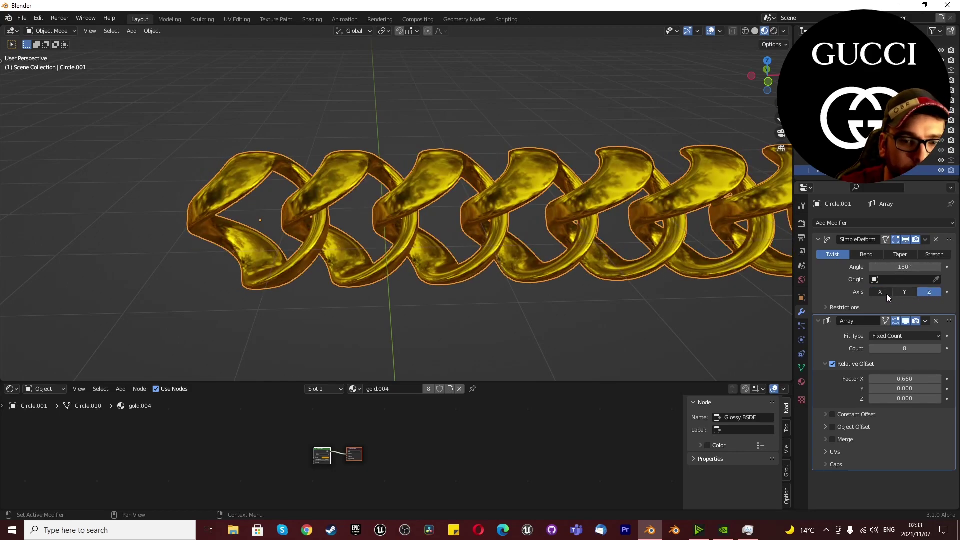
pyautogui.click(880, 292)
pyautogui.moveTo(900, 267)
pyautogui.mouseDown()
pyautogui.moveTo(910, 267)
pyautogui.moveTo(885, 264)
pyautogui.mouseUp()
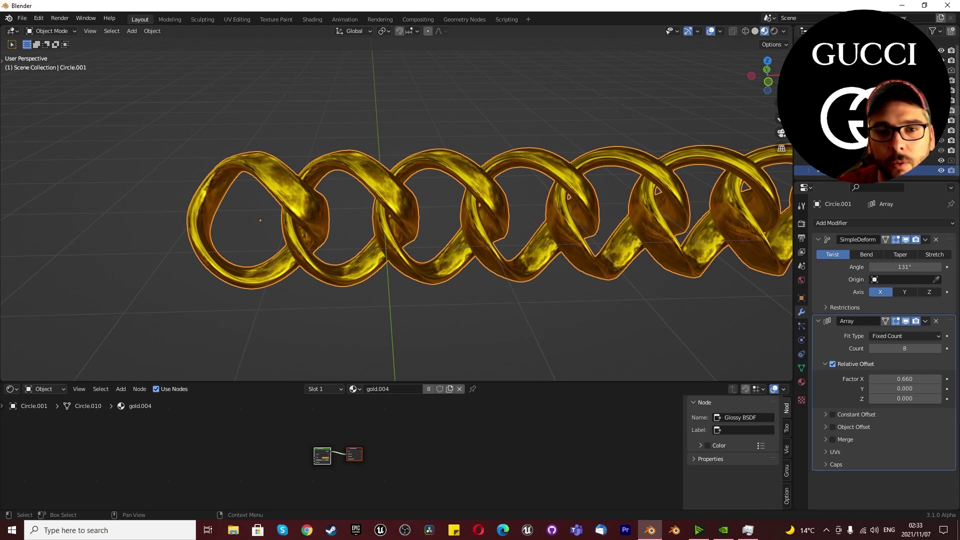
# - Select and frame the ring Circle.002, and select the adjoining oval two-hole link Cube.002 to view it from above
pyautogui.click(850, 100)
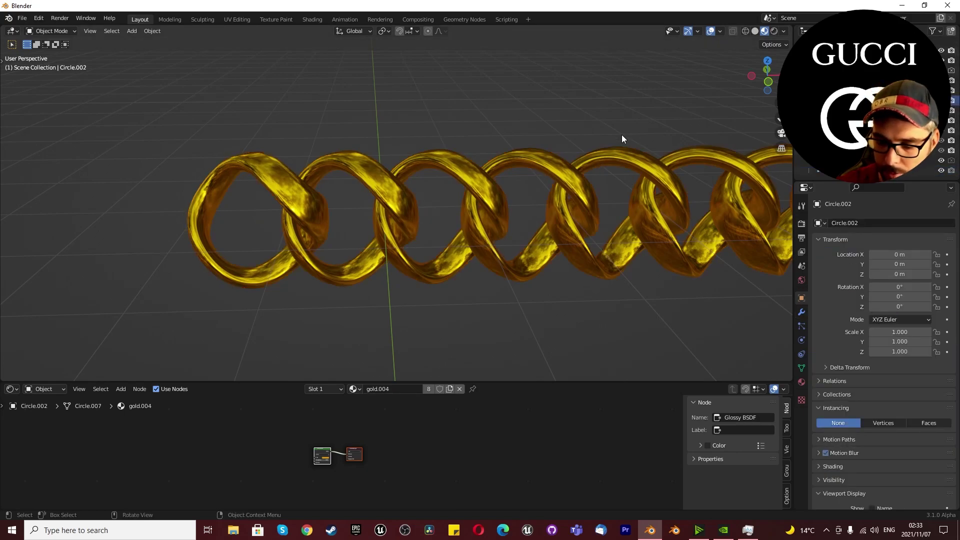
pyautogui.press('KP_Decimal')
pyautogui.scroll(-2, 622, 134)
pyautogui.moveTo(569, 142); pyautogui.dragTo(539, 202, button='middle')
pyautogui.click(577, 235)
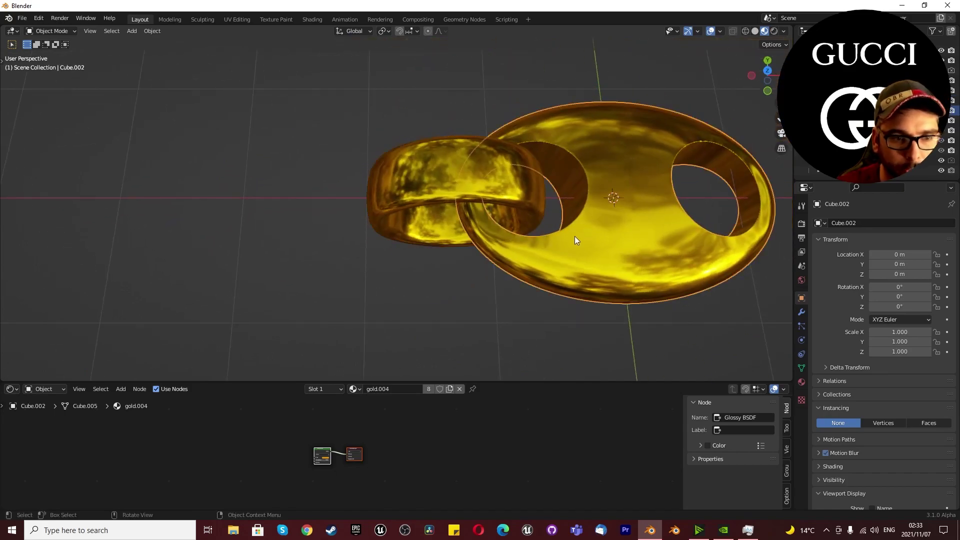
pyautogui.scroll(-3, 579, 235)
pyautogui.scroll(2, 608, 226)
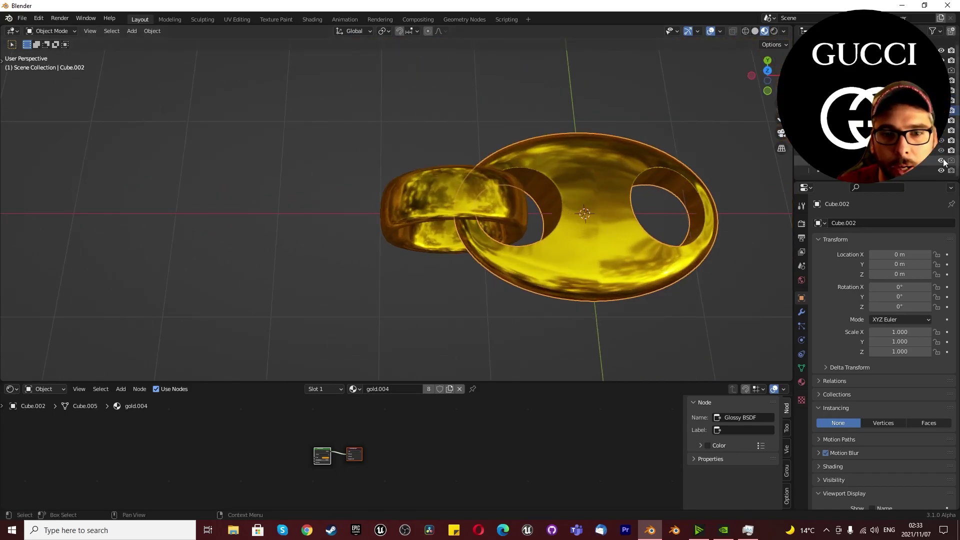
pyautogui.scroll(-4, 546, 212)
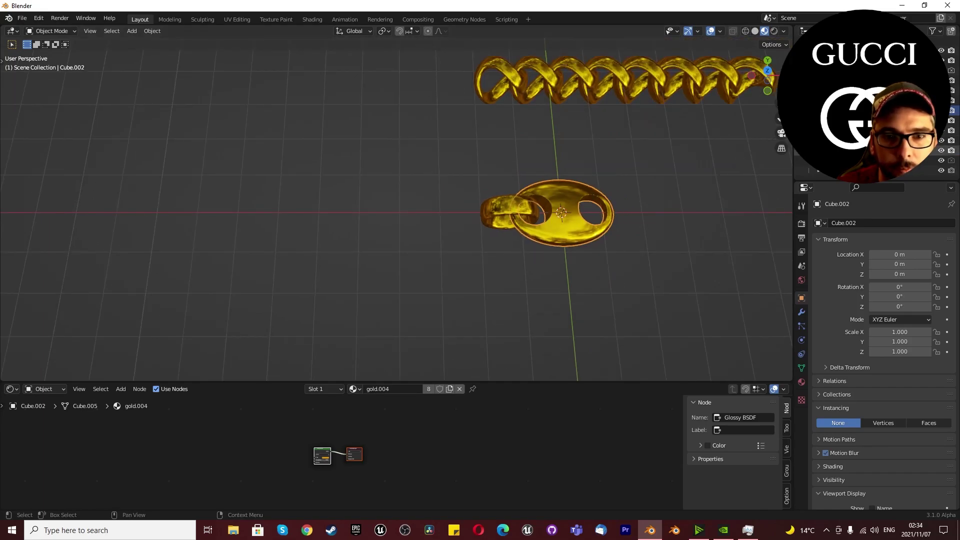
# - Select and frame the Cuban Gucci Chain curve, and examine the twisted links of the finished chains up close
pyautogui.click(808, 160)
pyautogui.press('KP_Decimal')
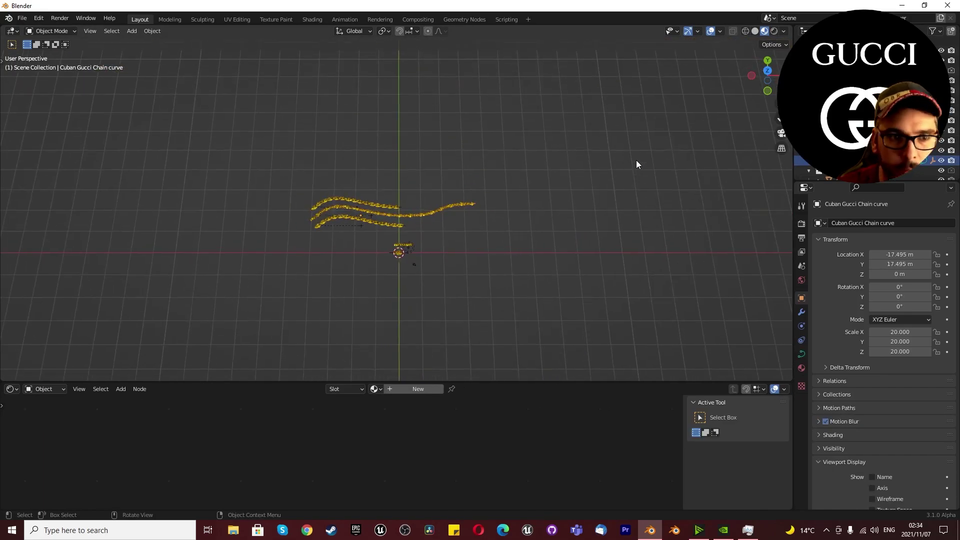
pyautogui.scroll(6, 311, 200)
pyautogui.scroll(8, 311, 200)
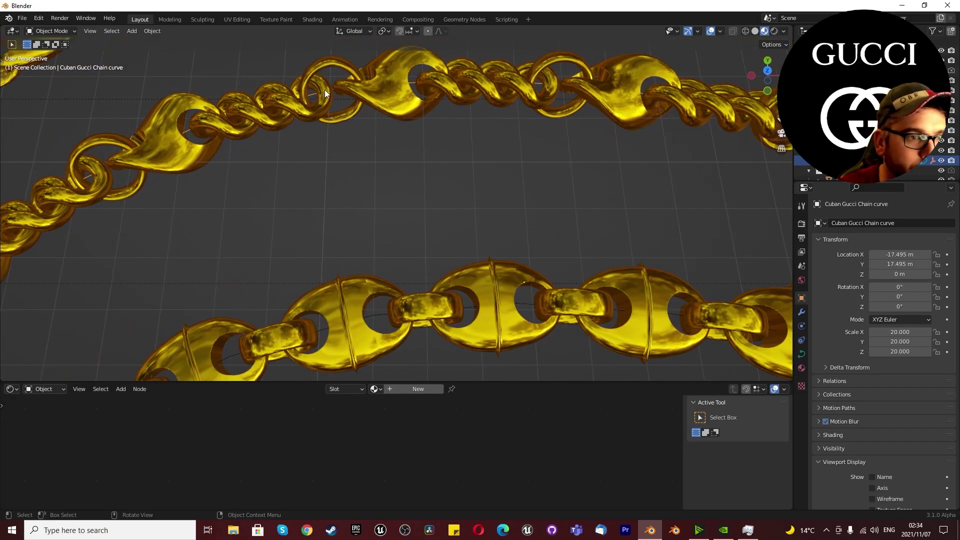
pyautogui.scroll(-10, 422, 95)
pyautogui.scroll(10, 481, 208)
# - Select the oval two-hole link Cube.002 and add a Simple Deform modifier to it
pyautogui.click(459, 205)
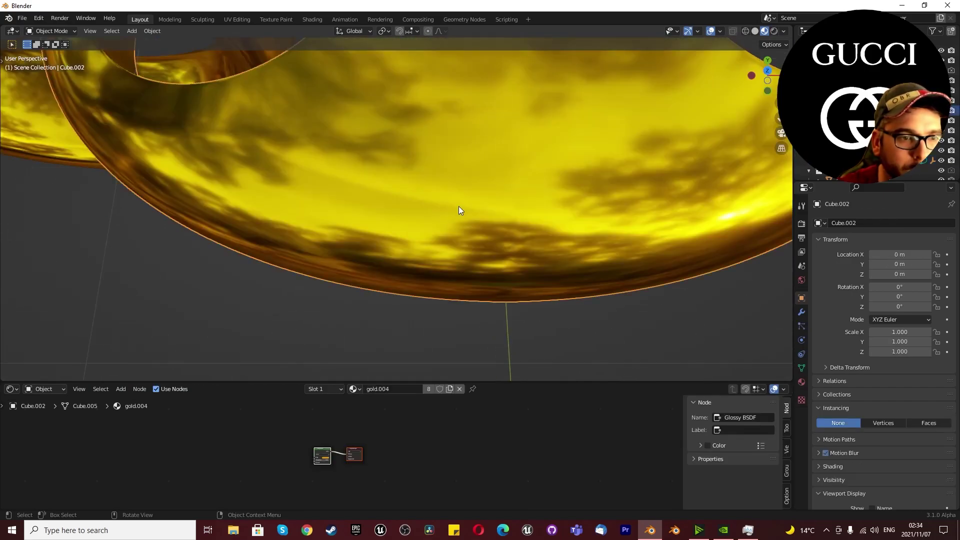
pyautogui.scroll(-12, 459, 206)
pyautogui.scroll(4, 490, 202)
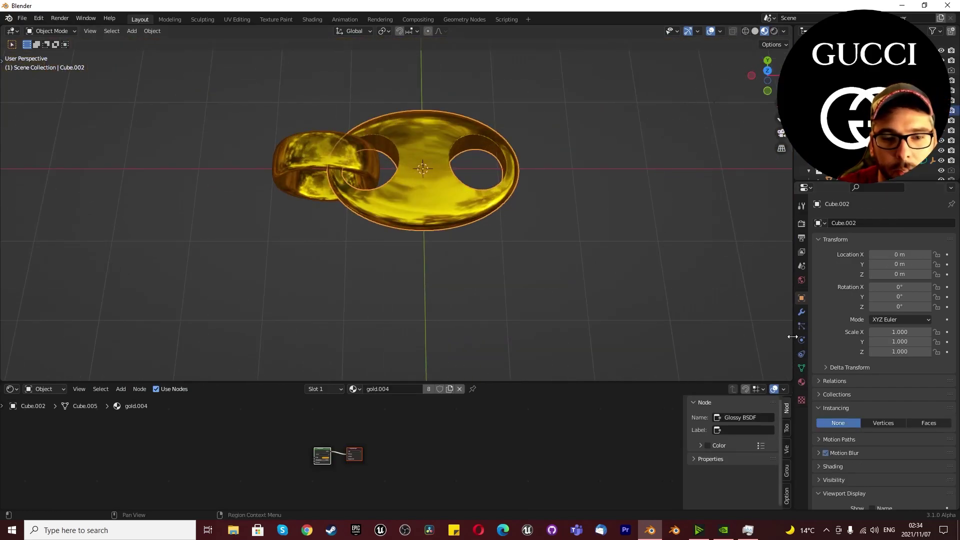
pyautogui.click(801, 312)
pyautogui.click(844, 223)
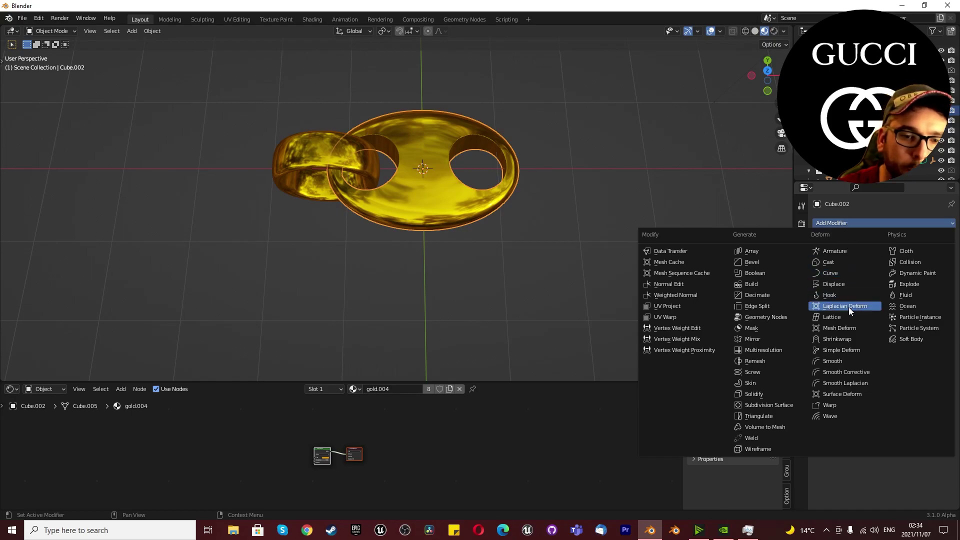
pyautogui.click(843, 350)
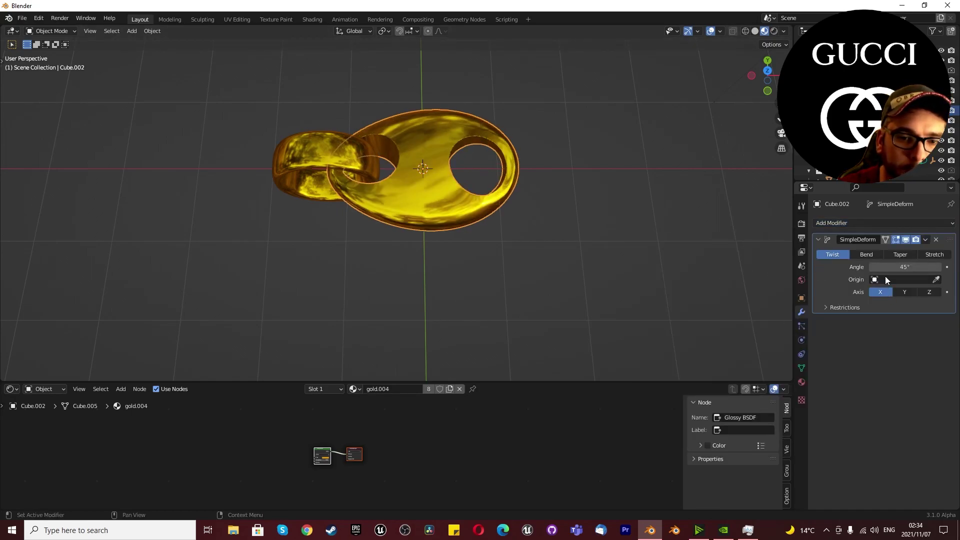
# - Set the twist angle of the oval link's Simple Deform modifier to 180°
pyautogui.moveTo(890, 267); pyautogui.dragTo(915, 266)
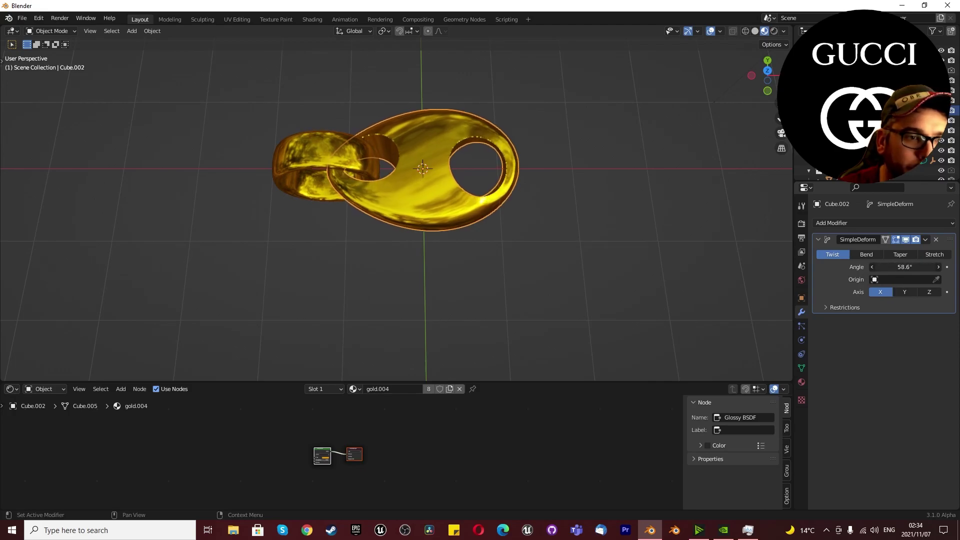
pyautogui.click(893, 267)
pyautogui.write('180')
pyautogui.press('Return')
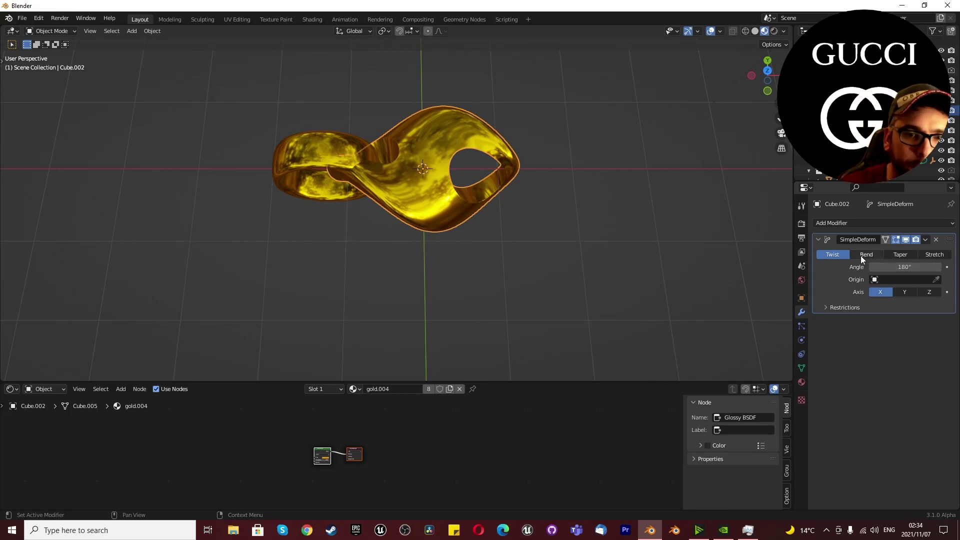
# - Select the ring Circle.002 and examine how it passes through the twisted link from several angles
pyautogui.moveTo(269, 148); pyautogui.dragTo(529, 141, button='middle')
pyautogui.click(536, 273)
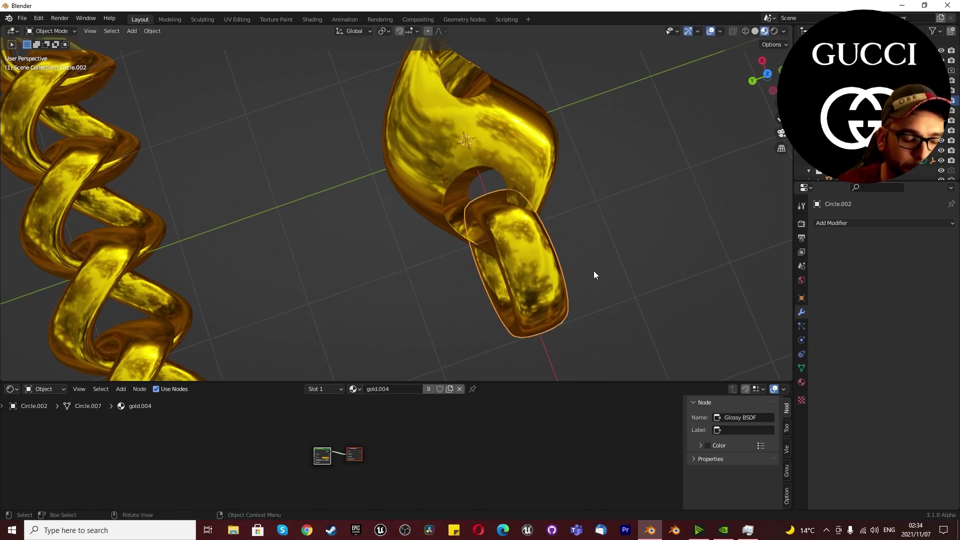
pyautogui.moveTo(595, 275); pyautogui.dragTo(507, 235, button='middle')
pyautogui.scroll(-4, 507, 235)
pyautogui.moveTo(478, 186); pyautogui.dragTo(337, 238, button='middle')
pyautogui.scroll(-3, 337, 237)
pyautogui.scroll(3, 337, 233)
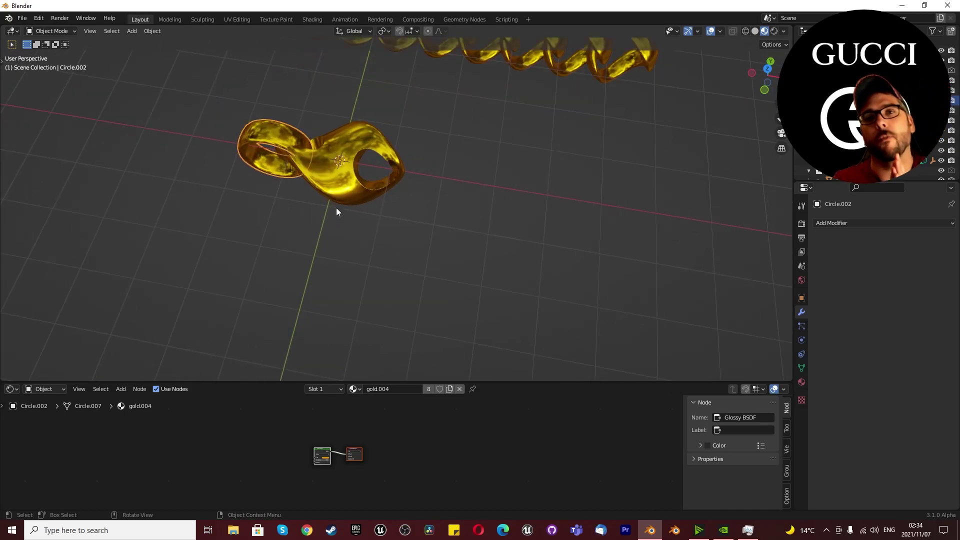